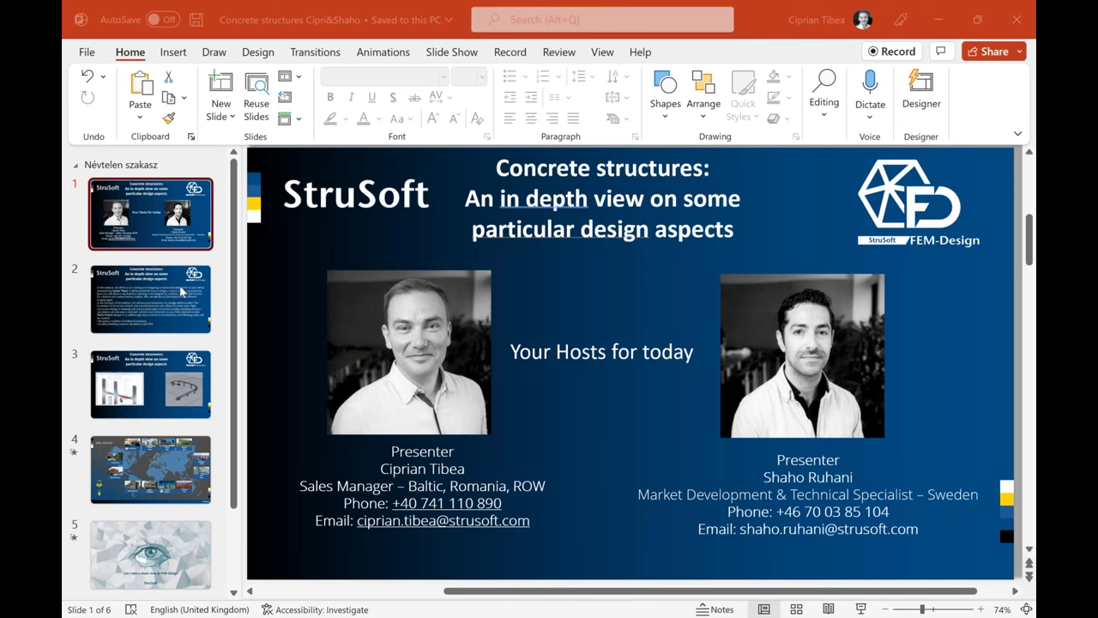
# Step: Go through the webinar description, project images and office map on slides 2 to 4
pyautogui.click(171, 288)
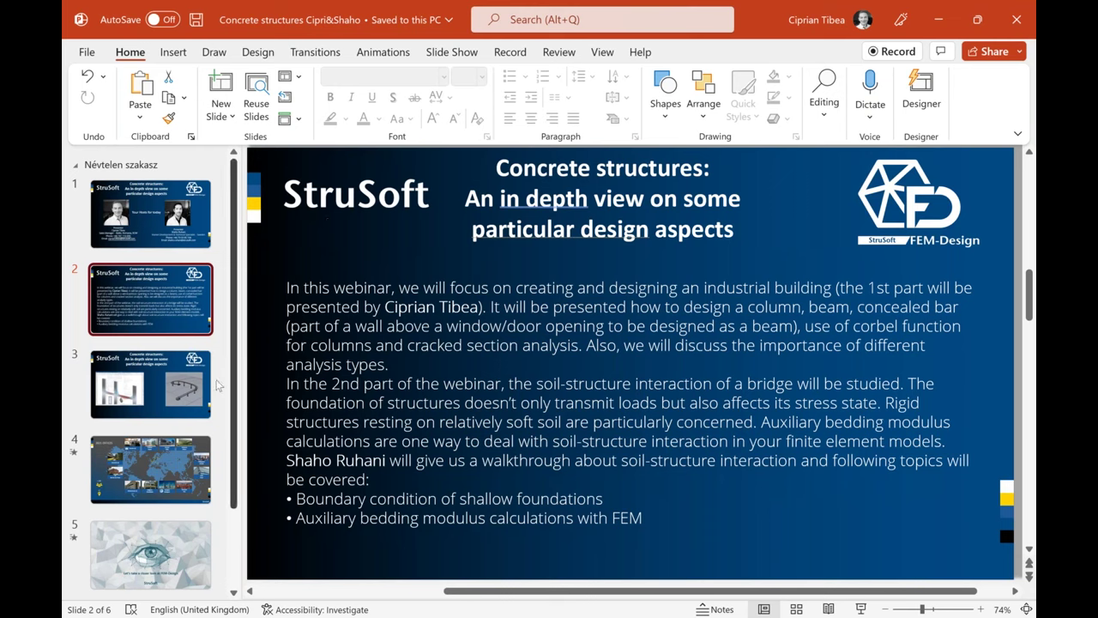
pyautogui.click(160, 389)
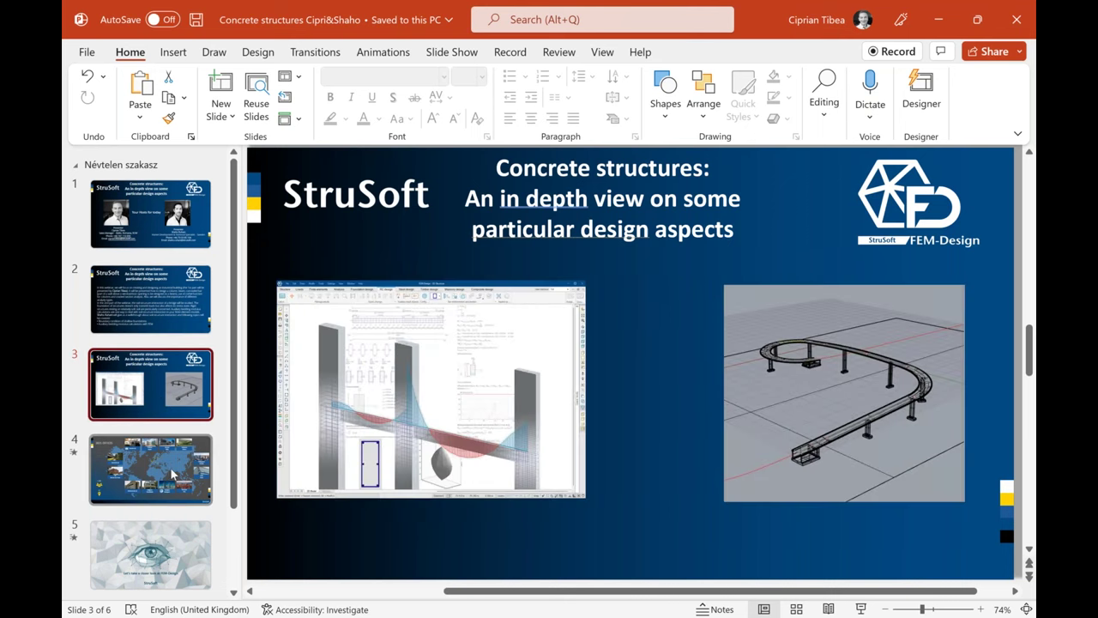
pyautogui.click(172, 473)
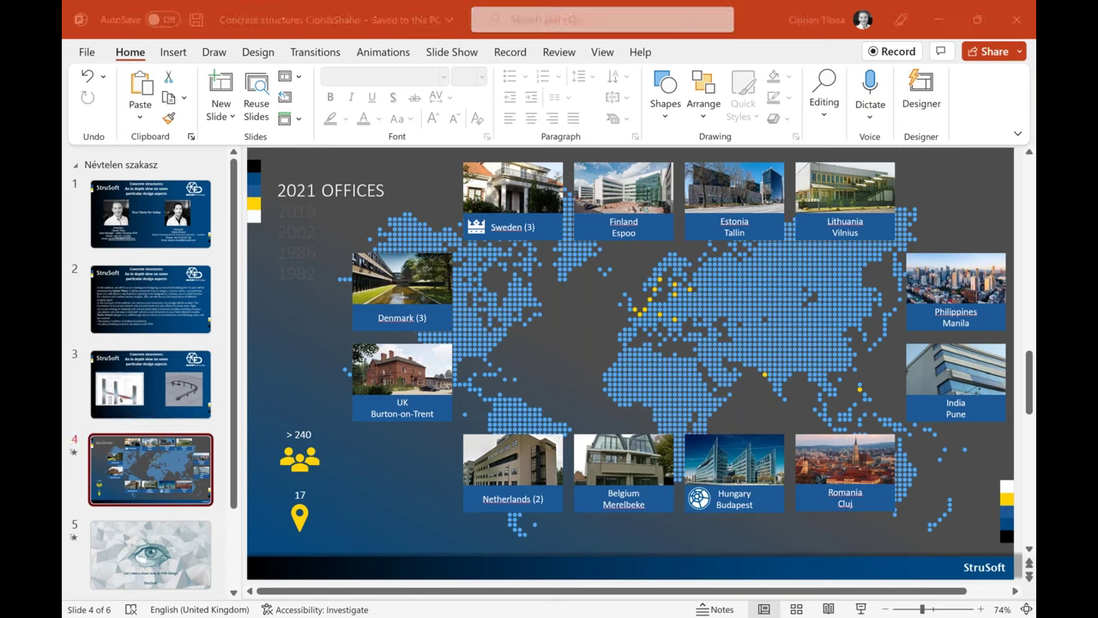
# Step: Switch to the FEM-Design model "model webinar dec 22.str" and unhide its structural elements using the Structural element filter
pyautogui.moveTo(522, 614)
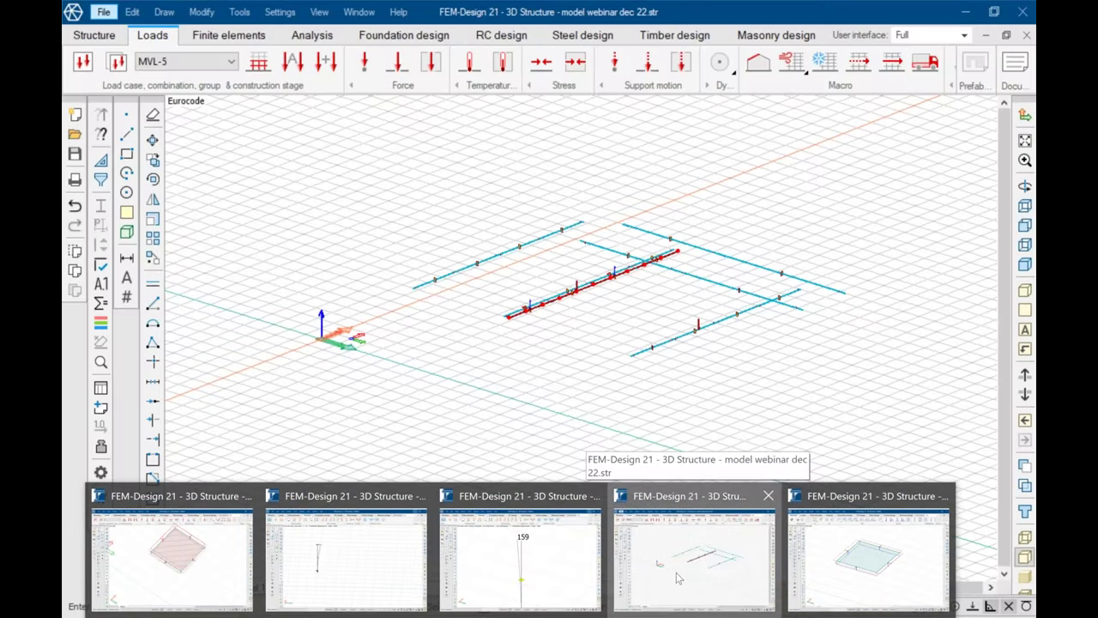
pyautogui.click(679, 570)
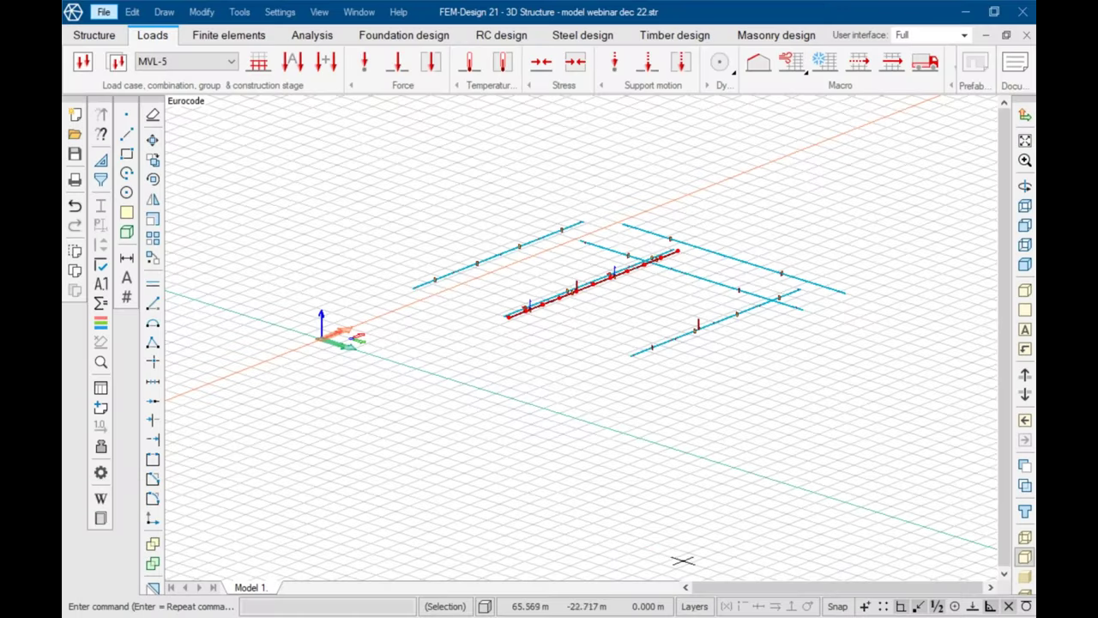
pyautogui.click(1025, 464)
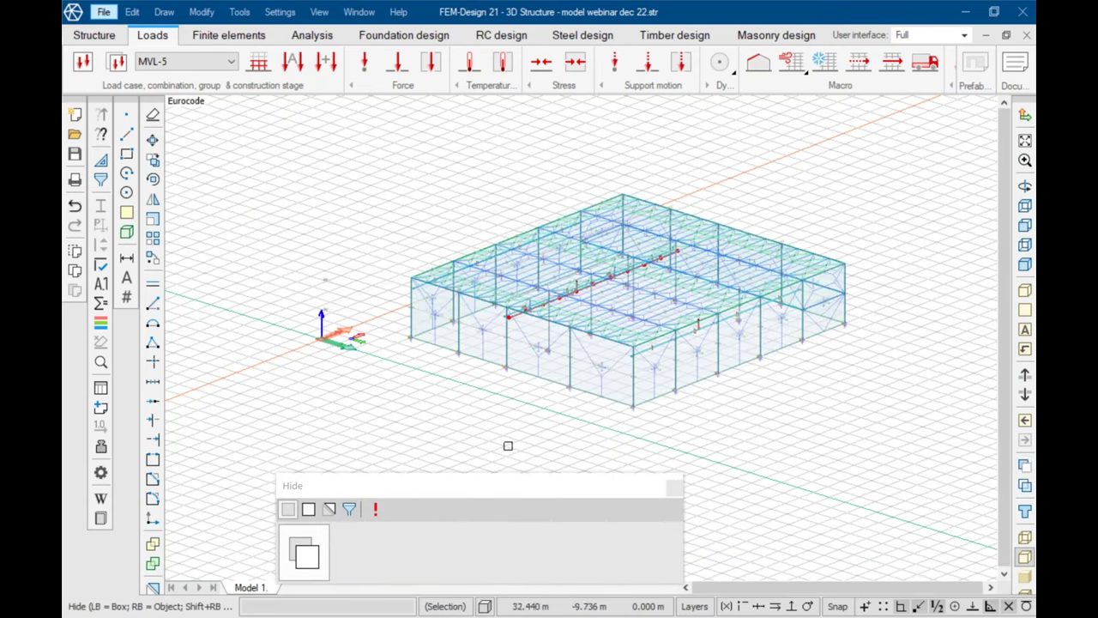
pyautogui.click(376, 510)
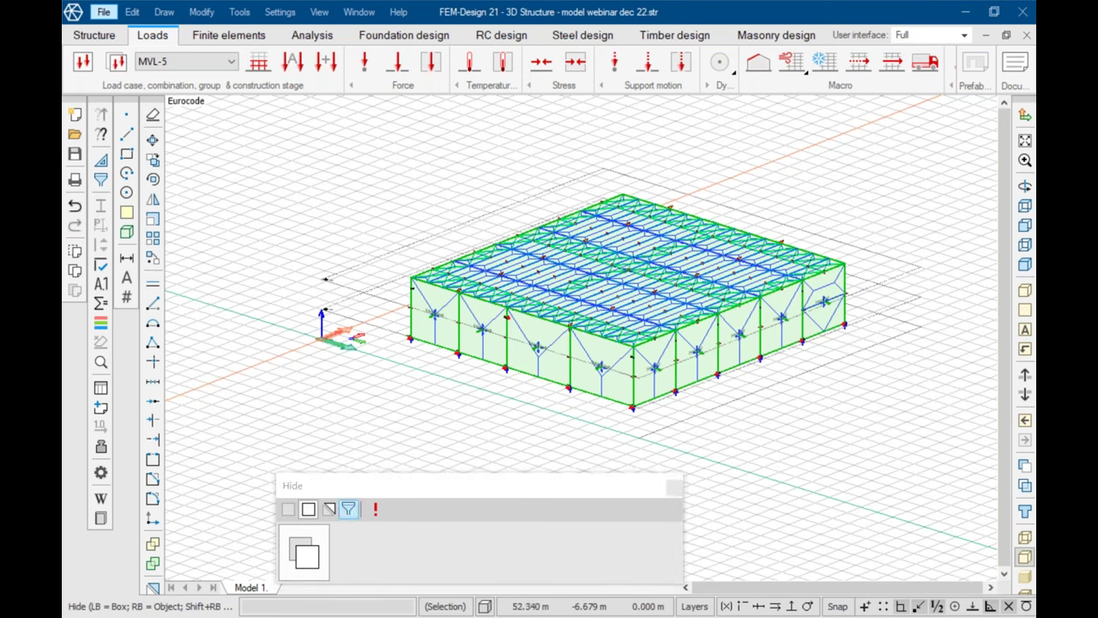
pyautogui.click(349, 510)
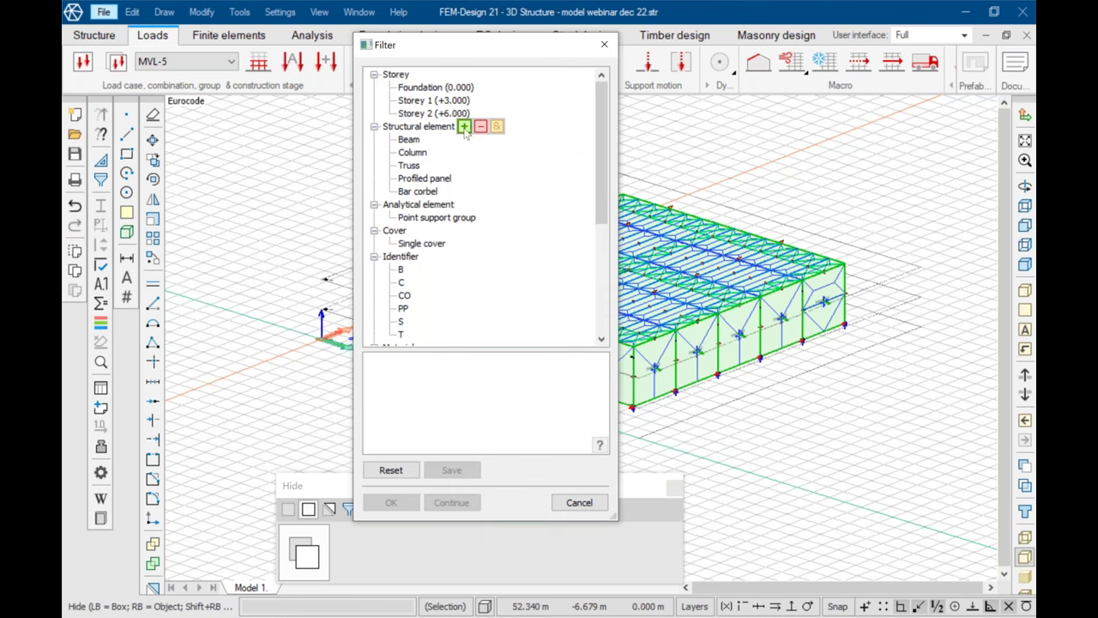
pyautogui.click(464, 127)
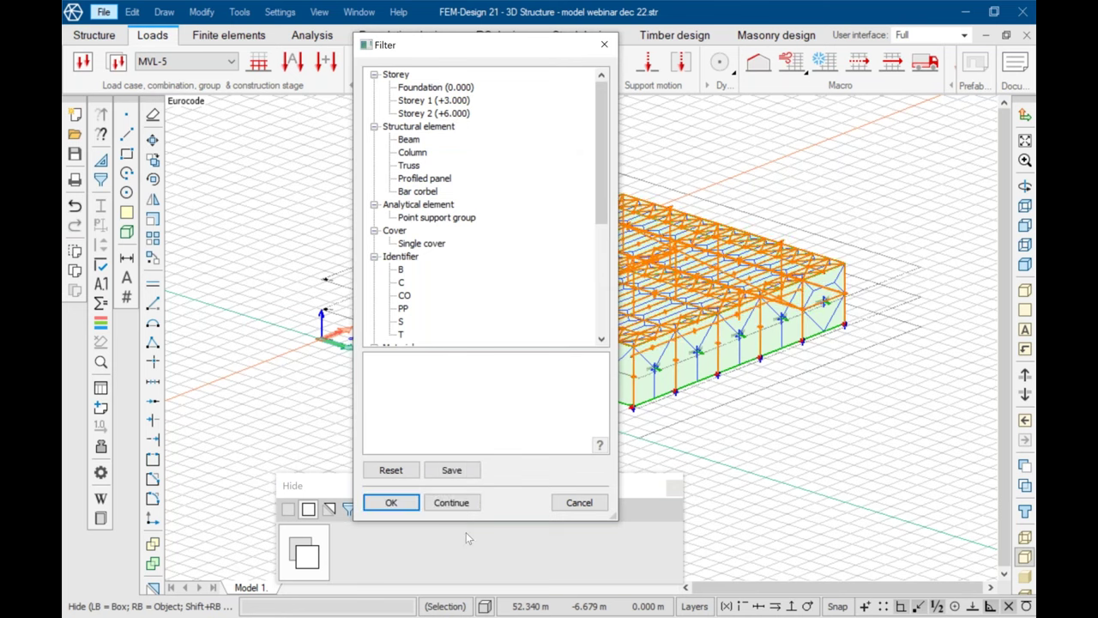
pyautogui.click(397, 505)
# Step: Examine the overall frame of the industrial building from several angles, including its columns, roof beams and bracing
pyautogui.scroll(3, 738, 323)
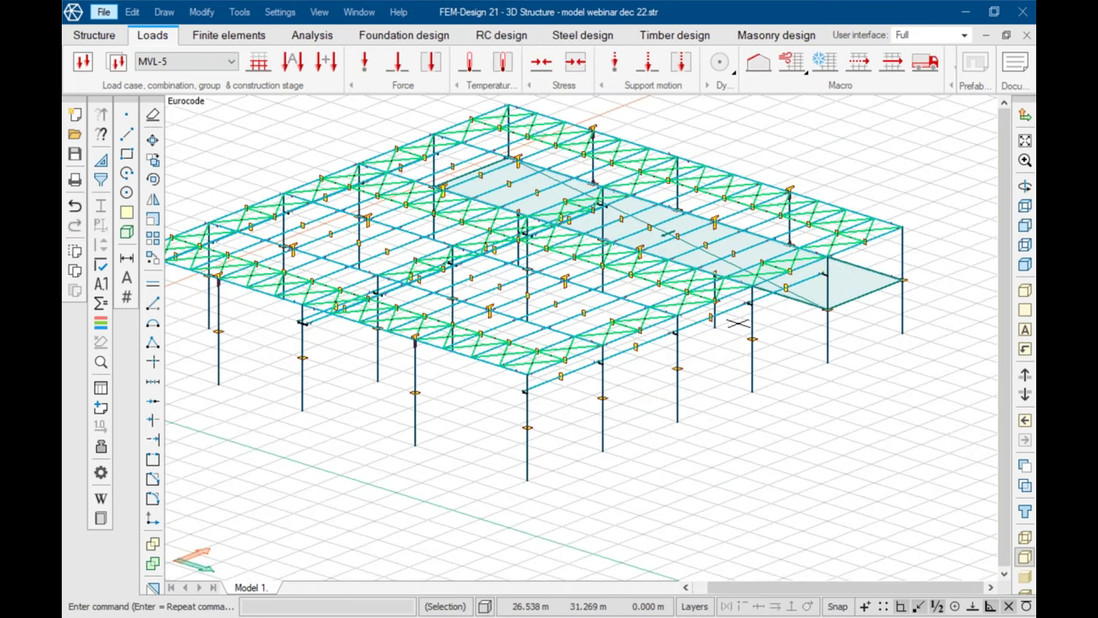
pyautogui.scroll(-3, 738, 323)
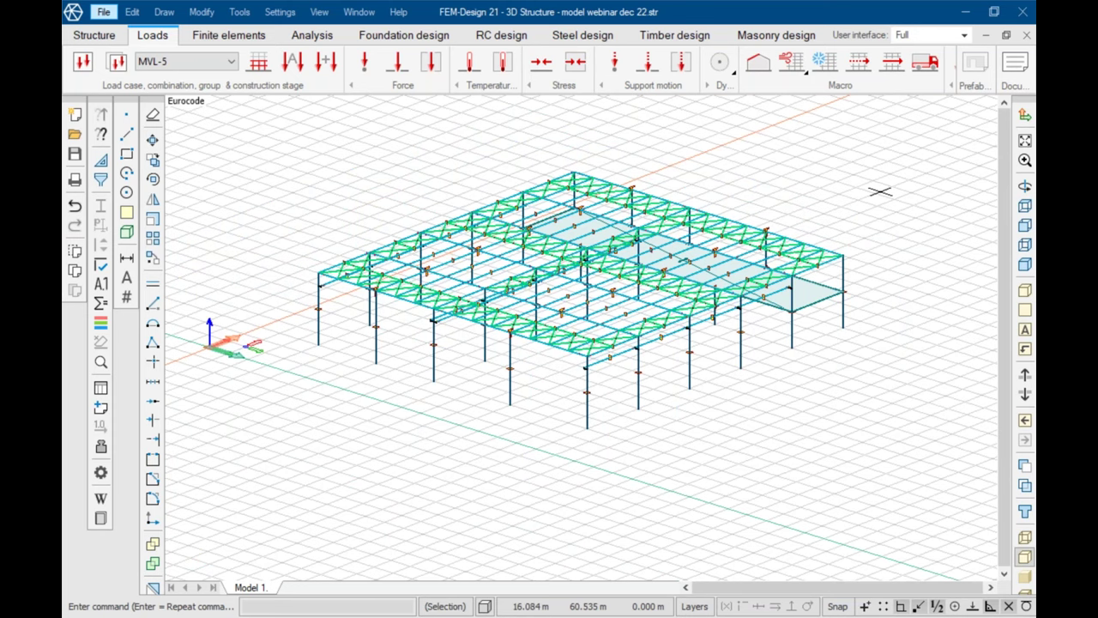
pyautogui.keyDown('shift'); pyautogui.moveTo(880, 191); pyautogui.dragTo(686, 199, button='middle'); pyautogui.keyUp('shift')
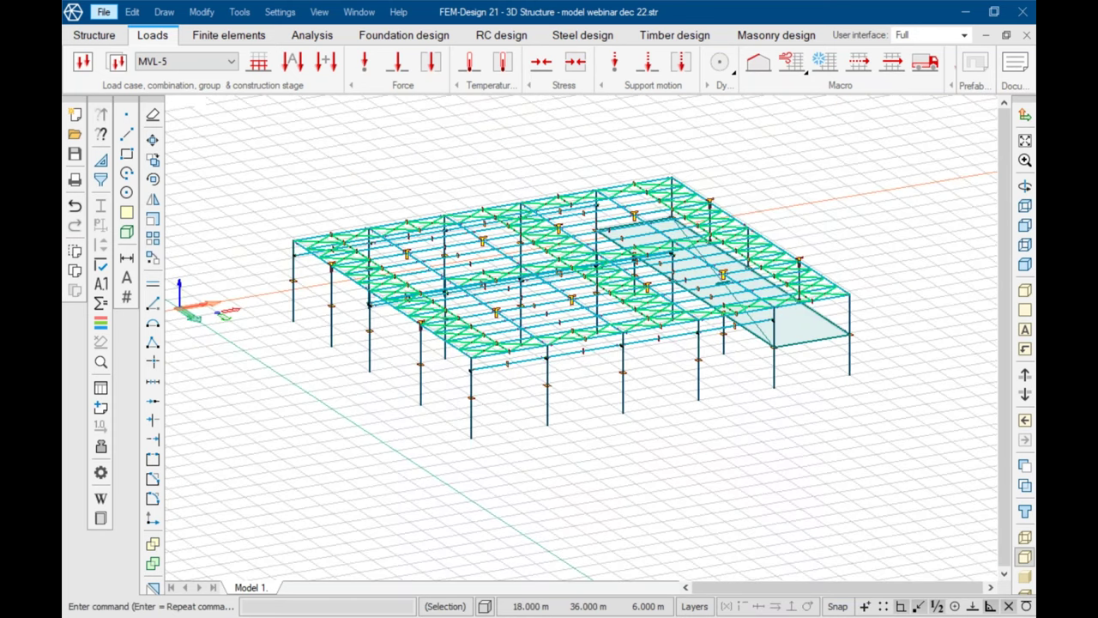
pyautogui.scroll(1, 748, 227)
pyautogui.scroll(1, 486, 217)
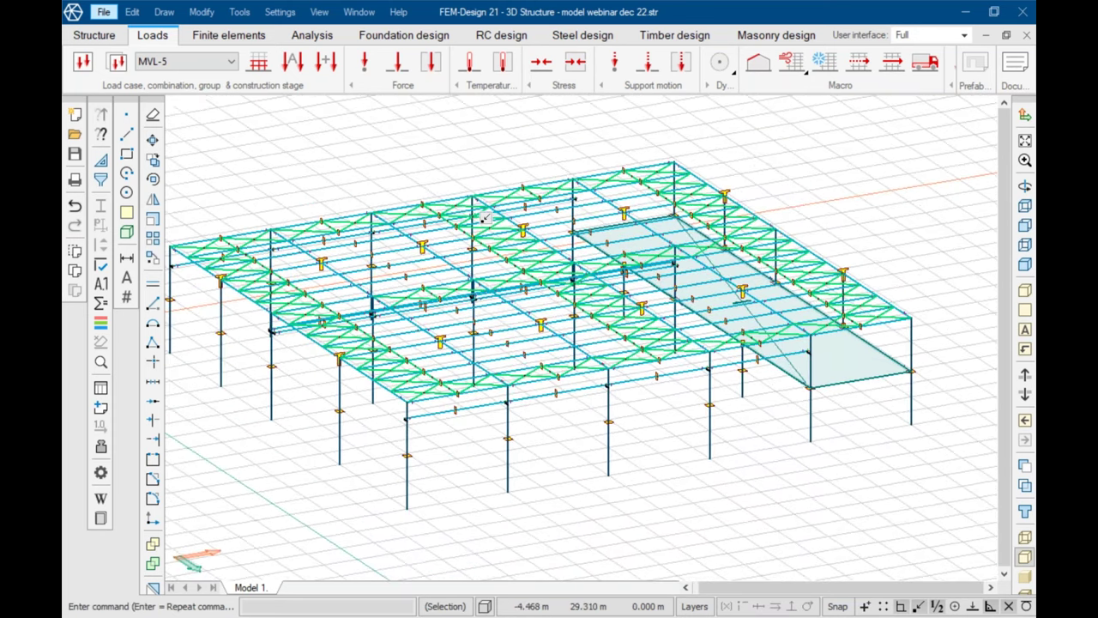
pyautogui.scroll(-2, 486, 217)
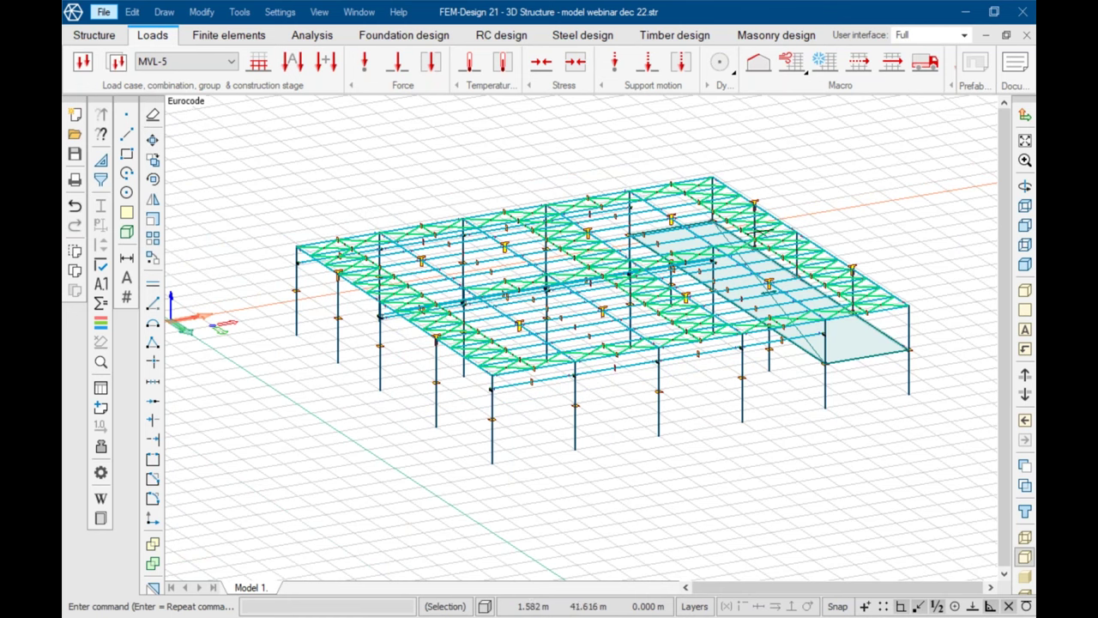
pyautogui.moveTo(787, 224)
pyautogui.moveTo(729, 157)
pyautogui.keyDown('shift'); pyautogui.mouseDown(button='middle')
pyautogui.moveTo(569, 172)
pyautogui.moveTo(735, 136)
pyautogui.mouseUp(button='middle'); pyautogui.keyUp('shift')
# Step: Display the structural elements with their solid cross-sections and examine the columns and roof beams from the front
pyautogui.press('t')
pyautogui.scroll(1, 578, 313)
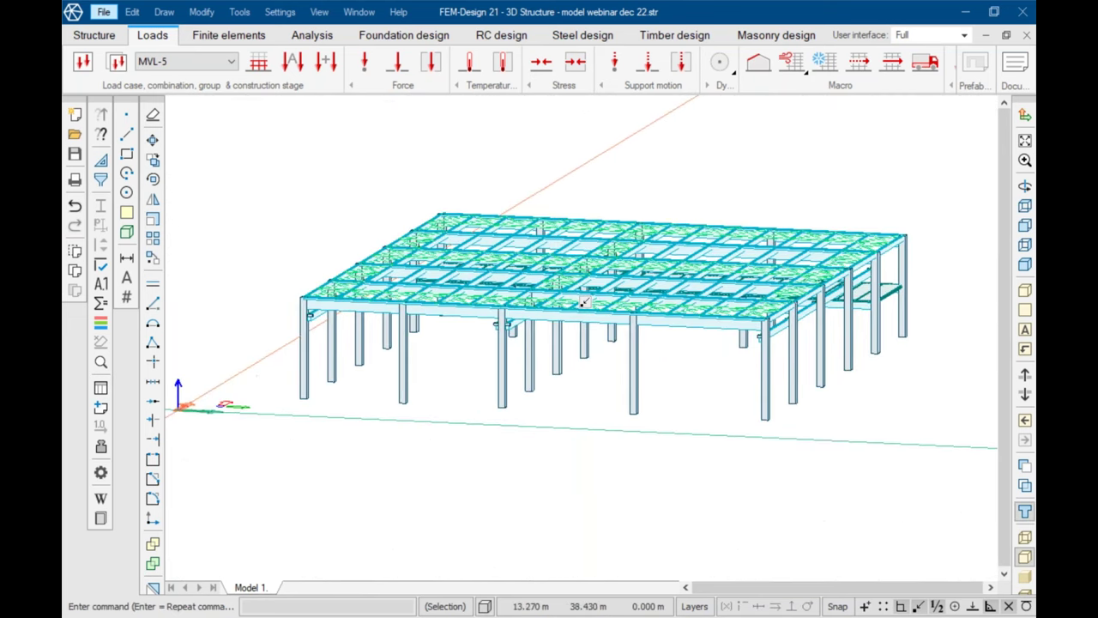
pyautogui.scroll(2, 584, 302)
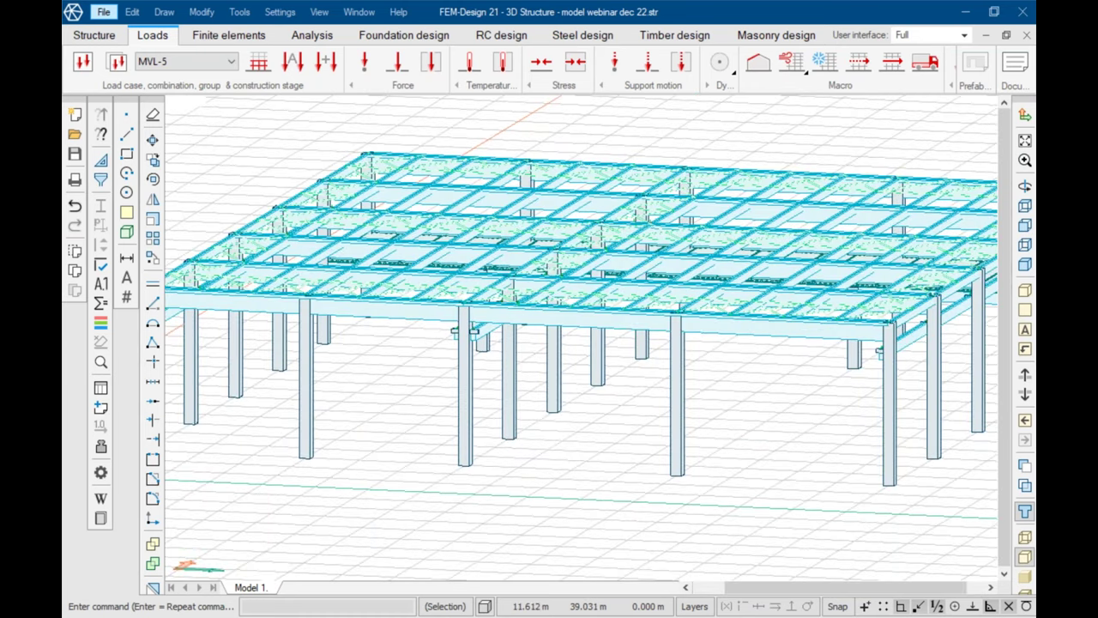
pyautogui.moveTo(583, 302); pyautogui.dragTo(545, 291, button='middle')
pyautogui.keyDown('shift'); pyautogui.moveTo(587, 344); pyautogui.dragTo(523, 403, button='middle'); pyautogui.keyUp('shift')
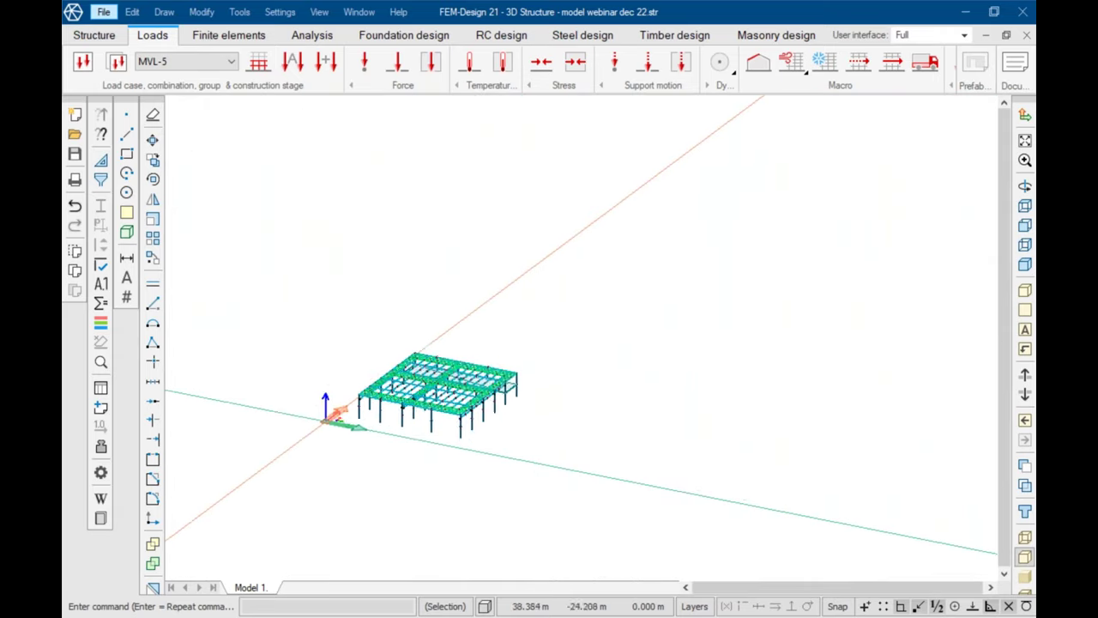
# Step: Examine the corbels on the middle row of columns and the paired longitudinal beams they support
pyautogui.scroll(4, 366, 380)
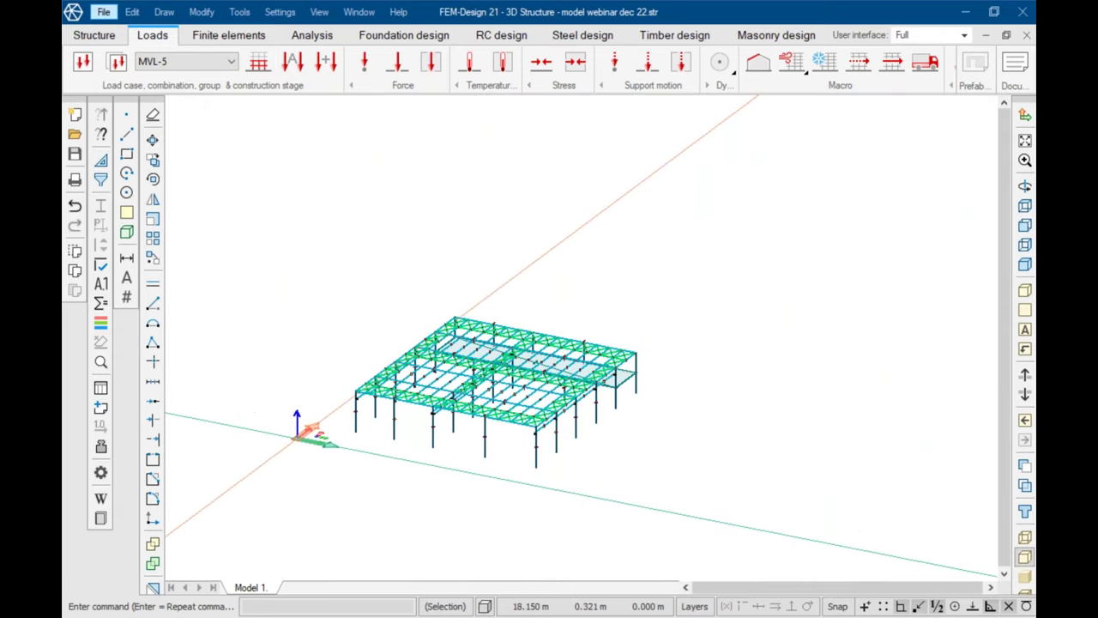
pyautogui.scroll(6, 506, 350)
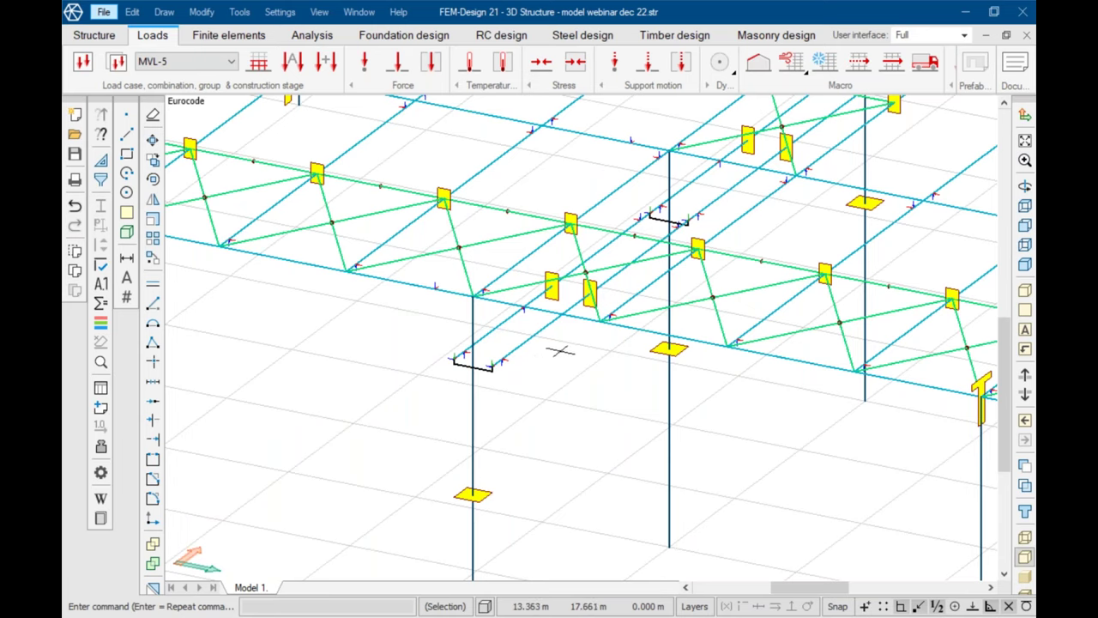
pyautogui.scroll(-1, 559, 350)
pyautogui.scroll(-2, 563, 347)
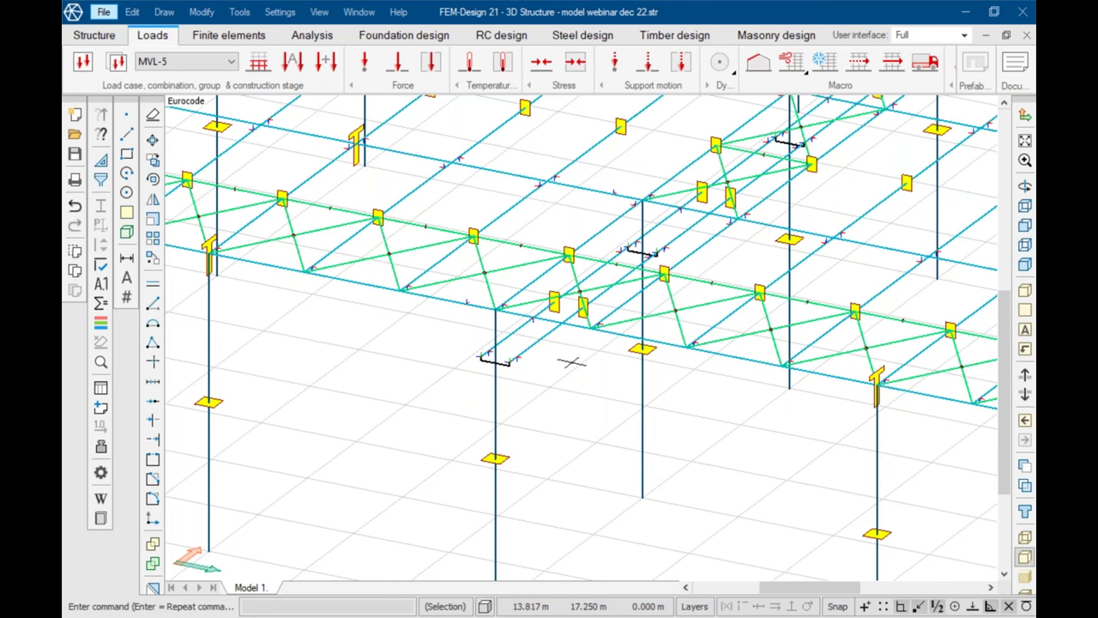
pyautogui.scroll(-1, 650, 352)
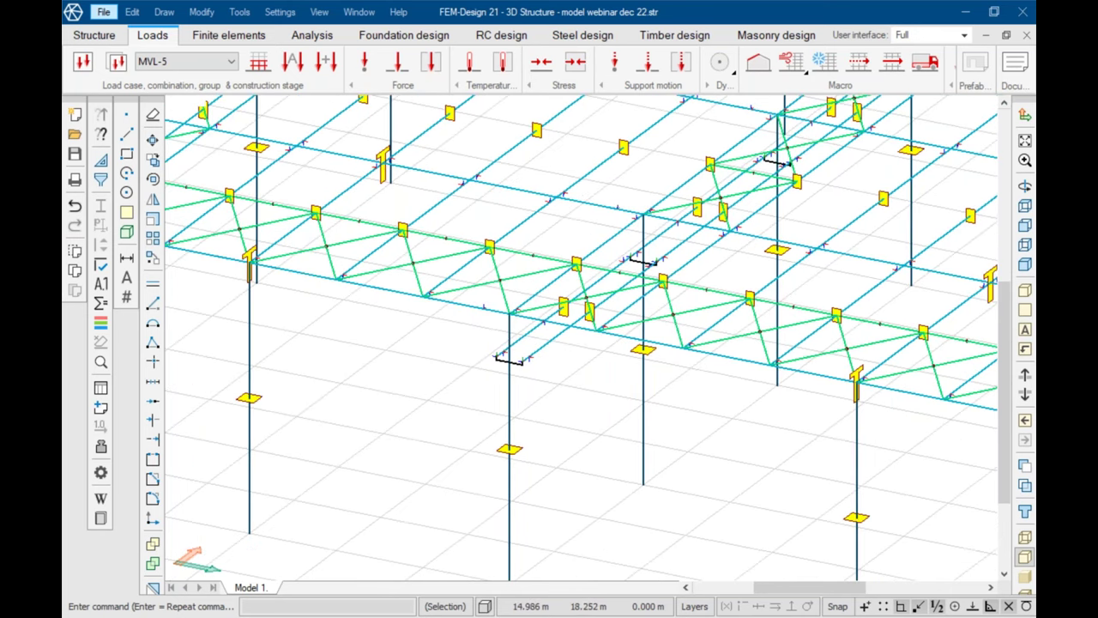
pyautogui.scroll(5, 467, 363)
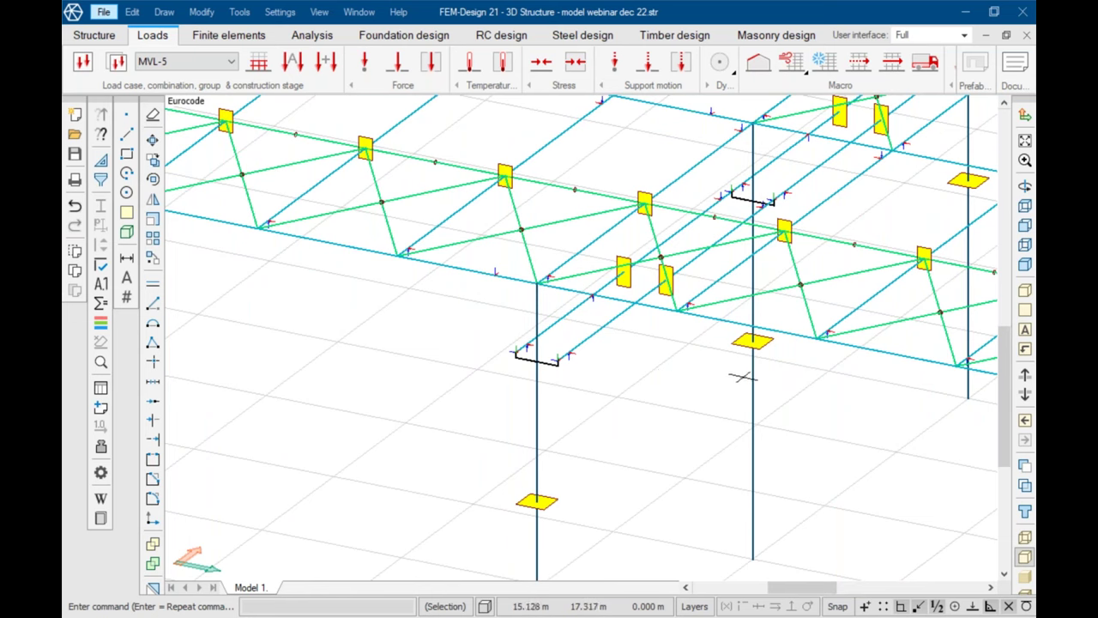
pyautogui.scroll(-2, 829, 366)
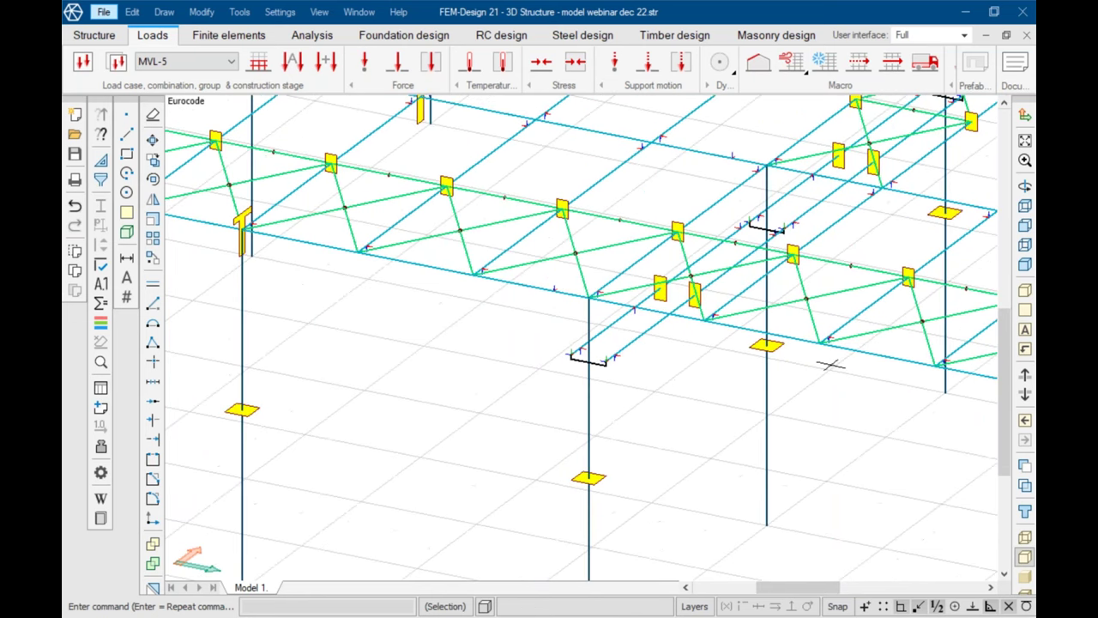
pyautogui.scroll(-1, 684, 356)
pyautogui.scroll(-1, 674, 343)
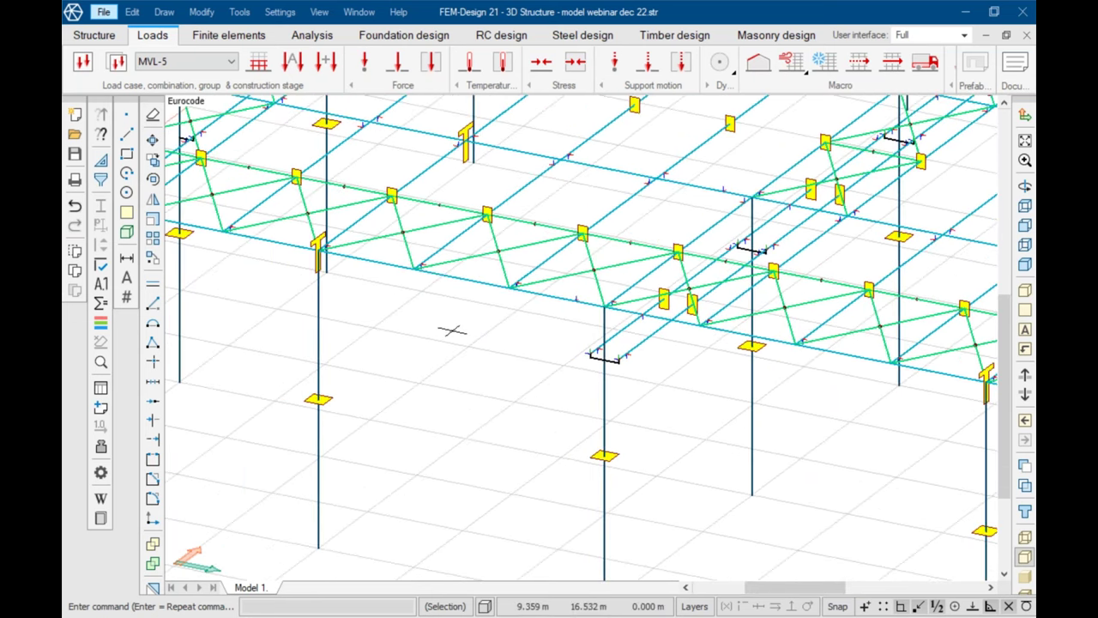
pyautogui.scroll(-1, 452, 330)
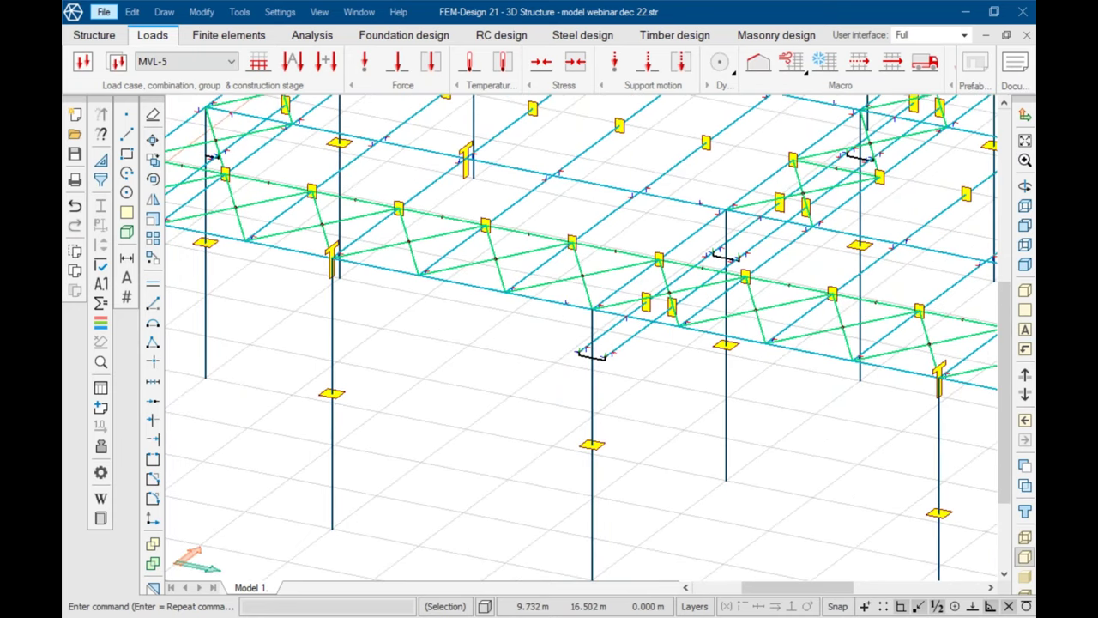
# Step: Examine how the middle column row, its corbel-supported beams and the roof bracing run through the whole building
pyautogui.scroll(-2, 468, 334)
pyautogui.scroll(-1, 395, 339)
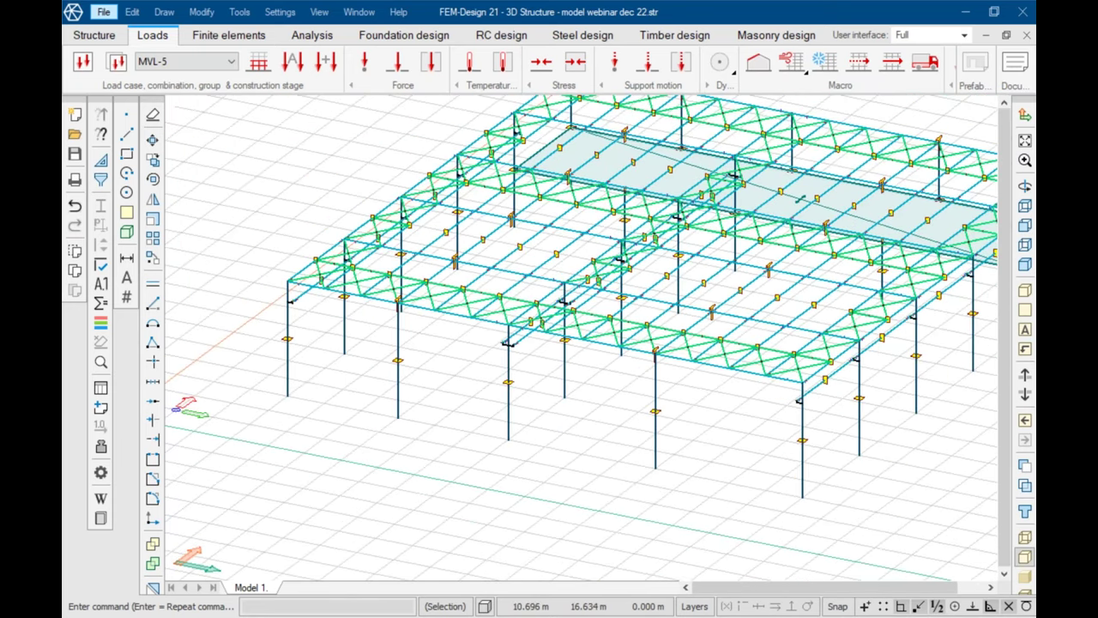
pyautogui.scroll(-1, 410, 331)
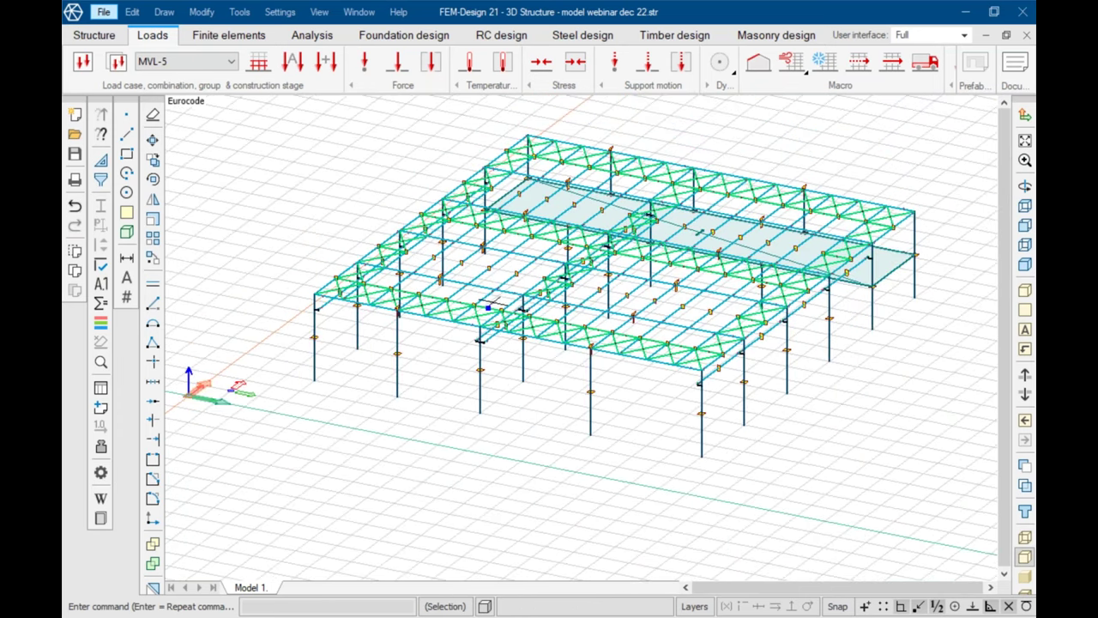
pyautogui.scroll(1, 534, 302)
pyautogui.scroll(2, 566, 294)
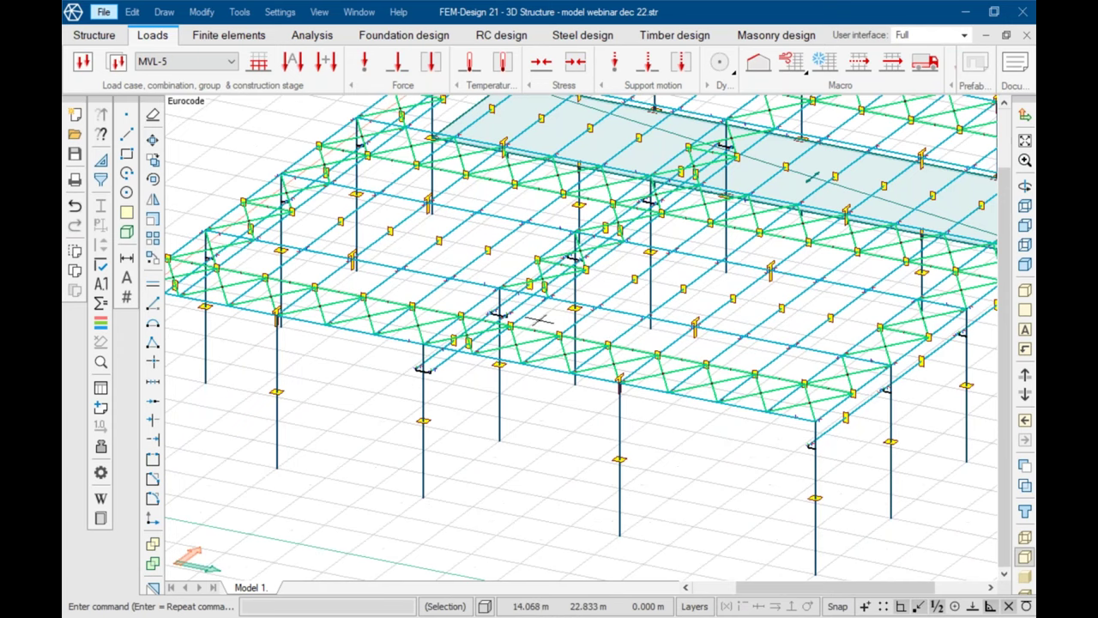
pyautogui.scroll(-1, 539, 319)
pyautogui.scroll(-3, 821, 319)
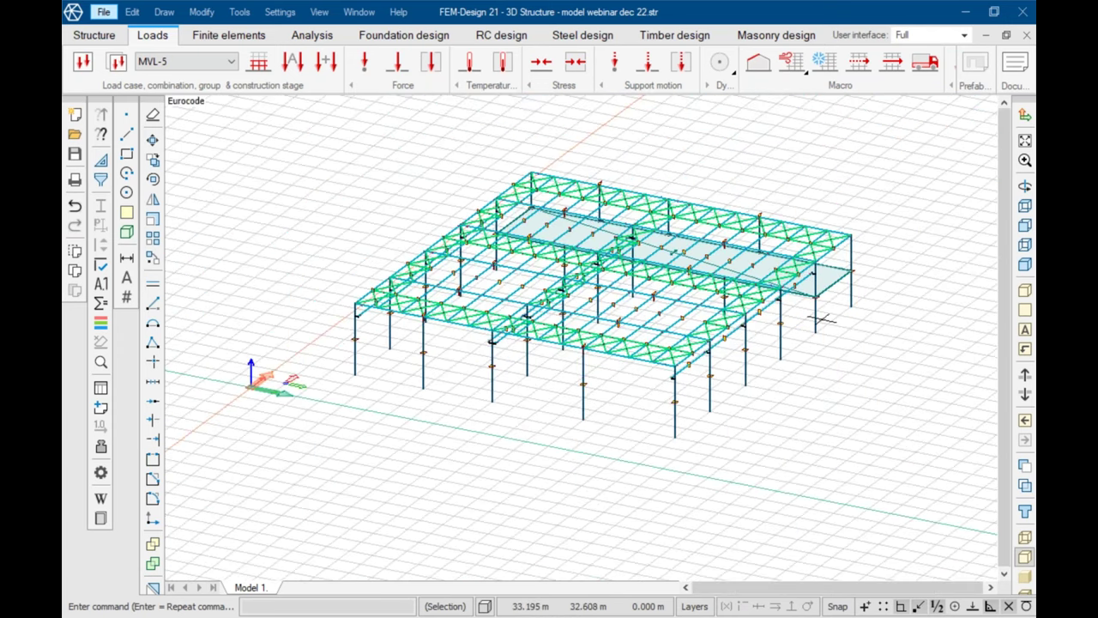
# Step: Examine the intermediate floor's hollow-core panels with solid cross-sections displayed, and return to the line view of the whole frame
pyautogui.scroll(4, 821, 319)
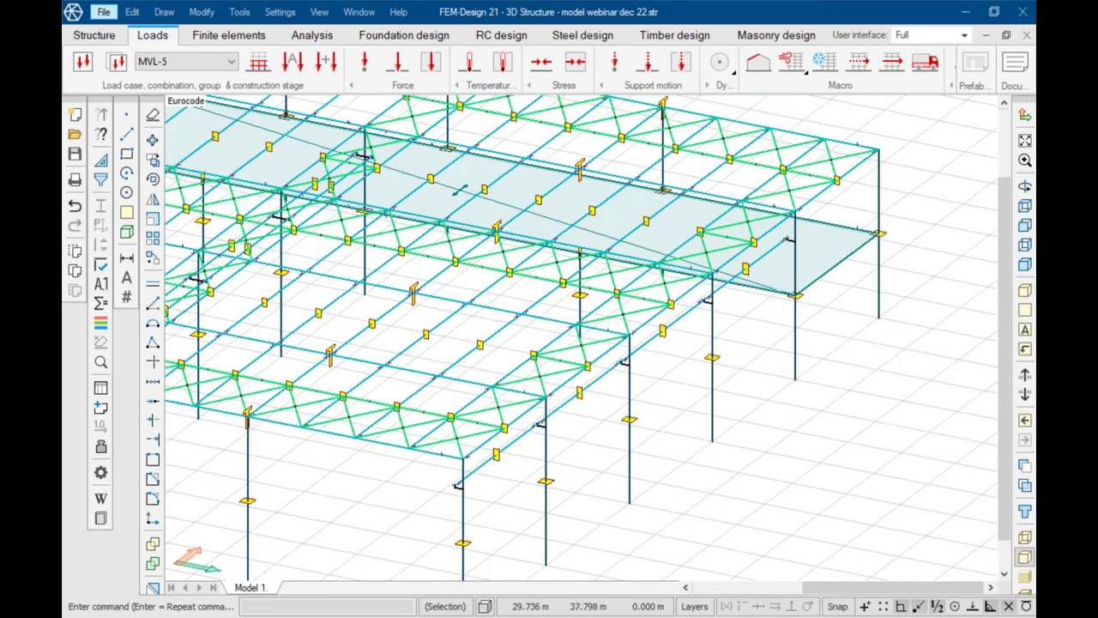
pyautogui.hotkey('ctrl', 't')
pyautogui.scroll(4, 780, 293)
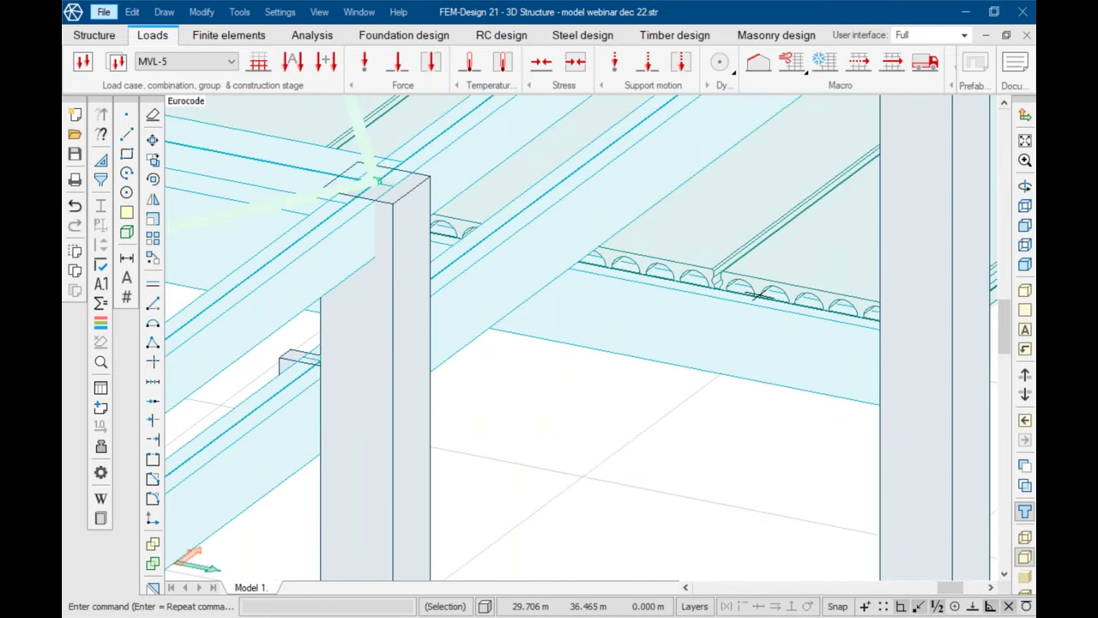
pyautogui.scroll(-1, 750, 303)
pyautogui.scroll(-2, 822, 319)
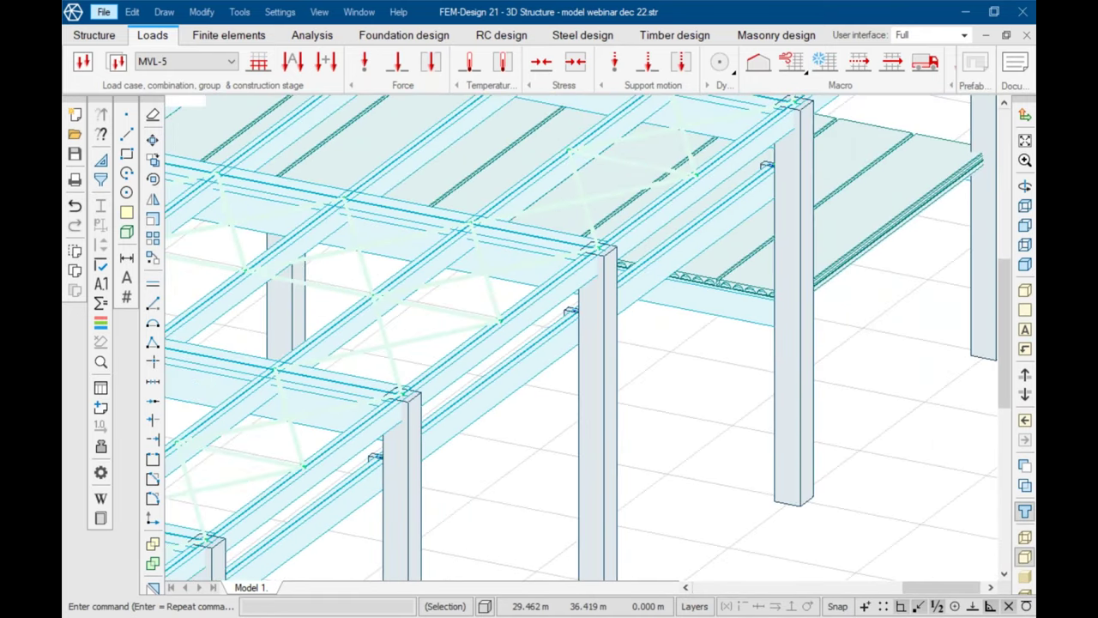
pyautogui.scroll(-4, 821, 319)
pyautogui.hotkey('ctrl', 't')
pyautogui.scroll(-2, 729, 286)
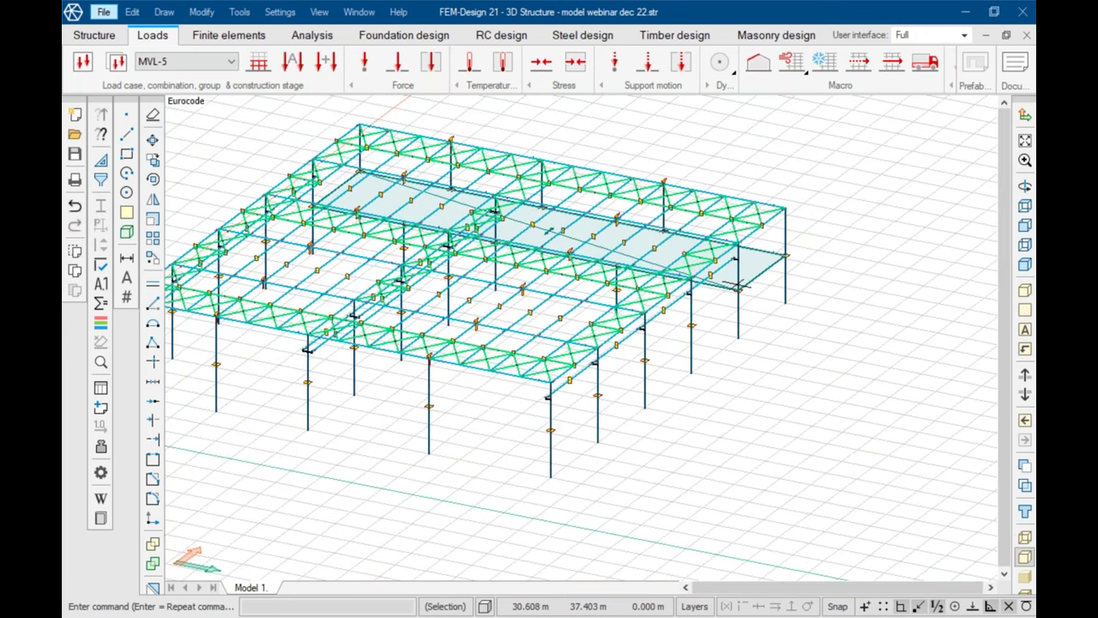
pyautogui.moveTo(550, 230); pyautogui.dragTo(686, 216, button='middle')
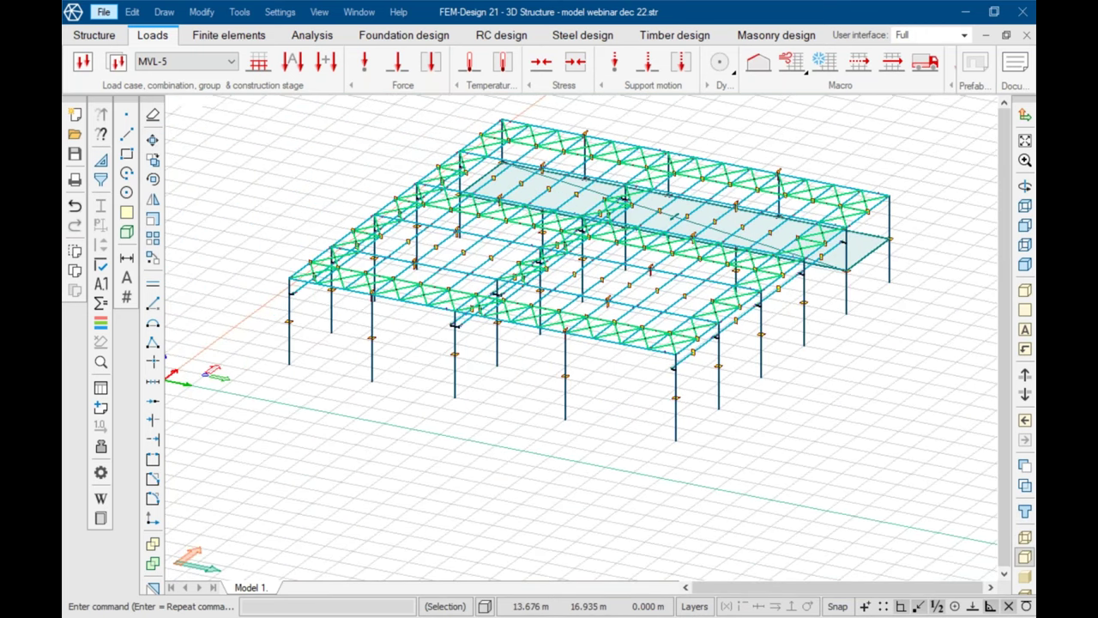
pyautogui.scroll(1, 383, 322)
pyautogui.scroll(-1, 448, 342)
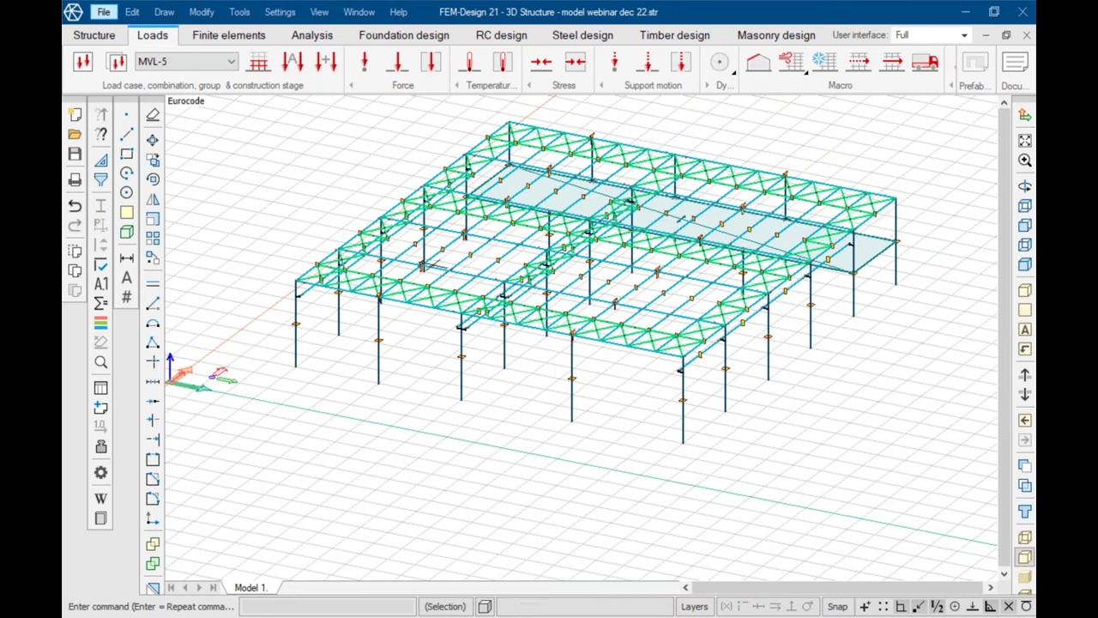
# Step: Run the static analysis of the building model for load cases and load combinations, and close the calculation report
pyautogui.click(301, 40)
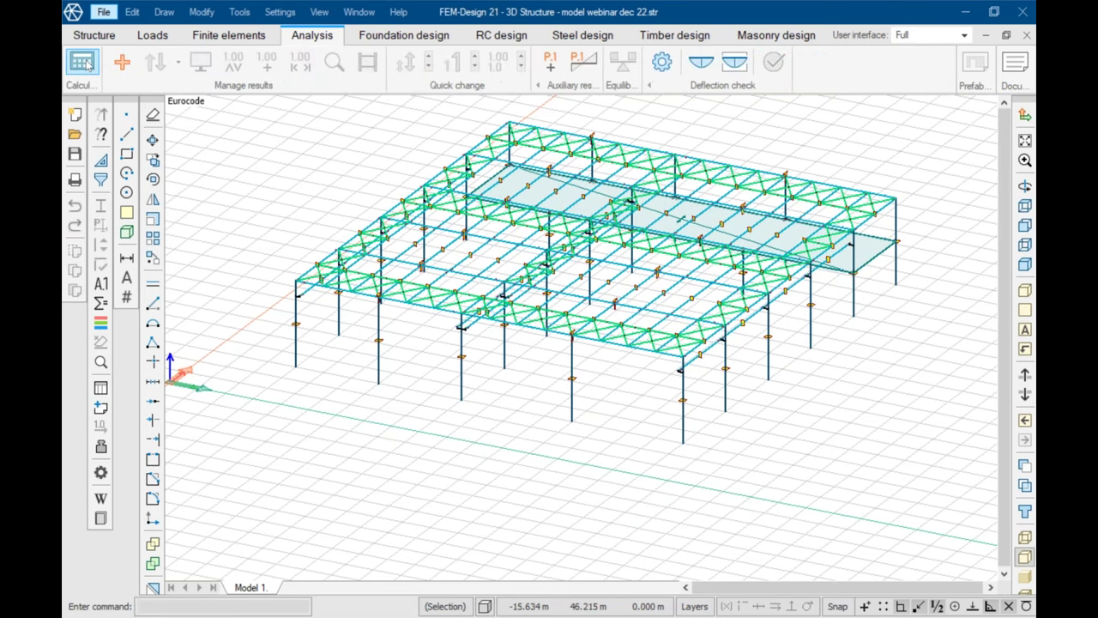
pyautogui.click(83, 63)
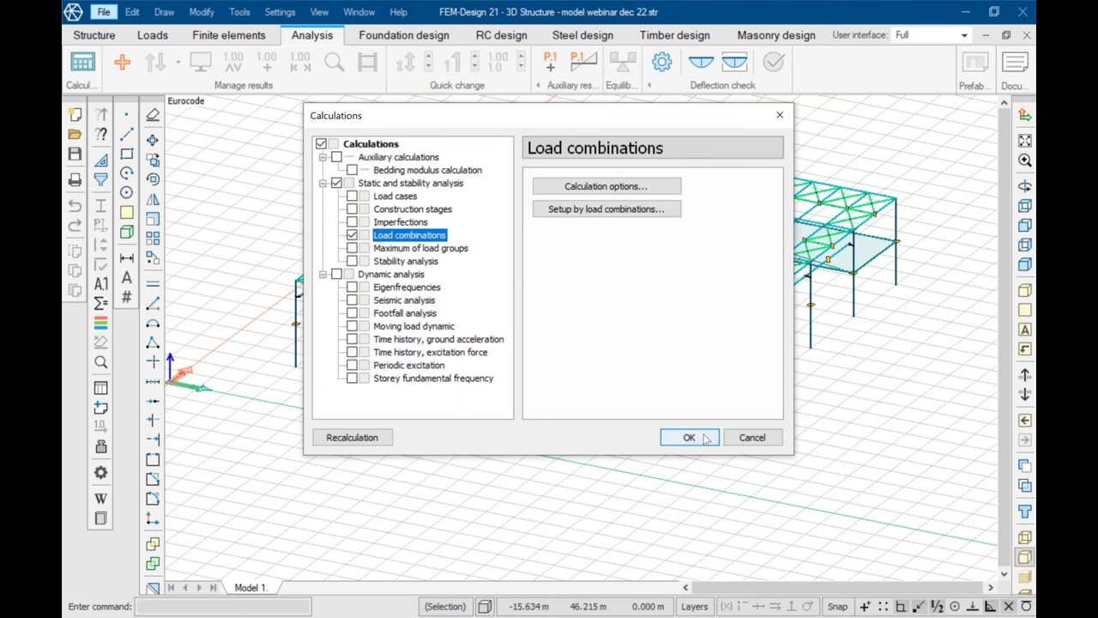
pyautogui.click(352, 196)
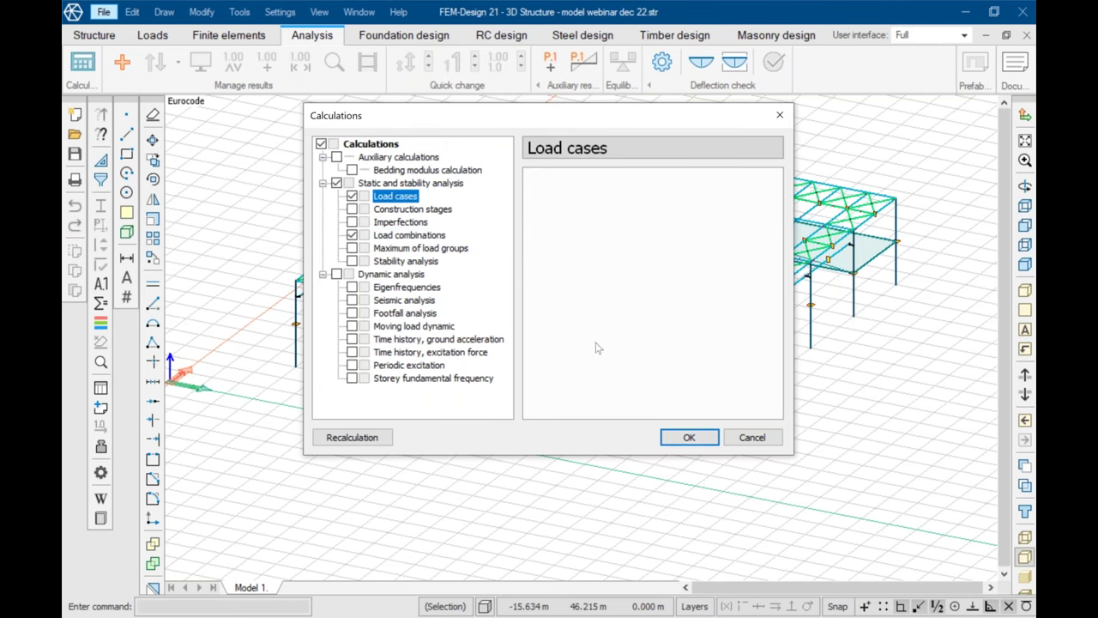
pyautogui.click(689, 438)
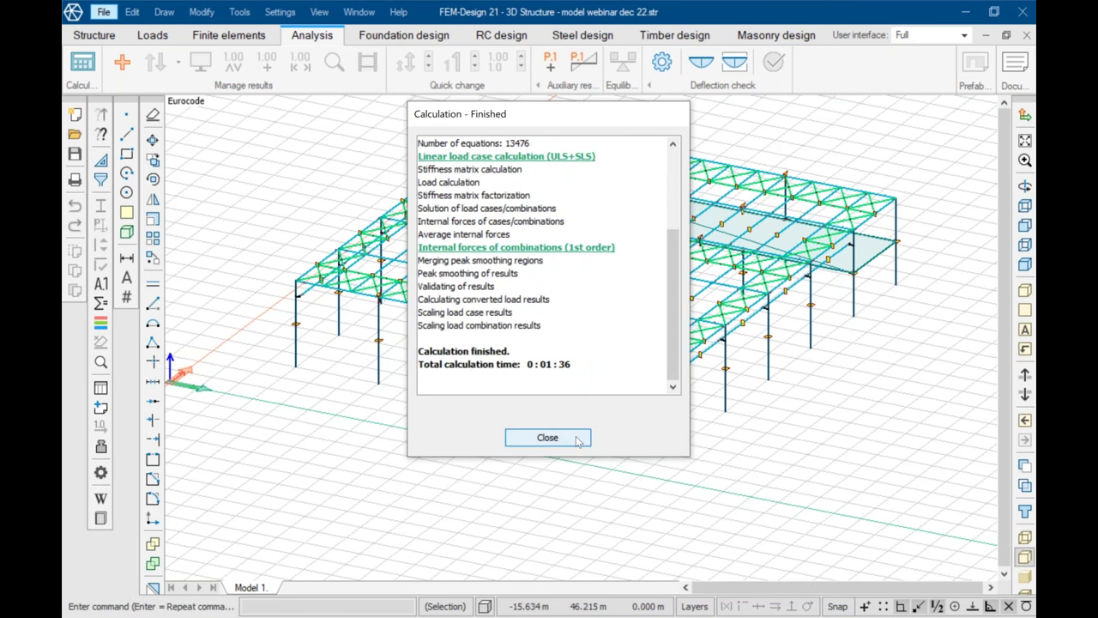
pyautogui.click(577, 439)
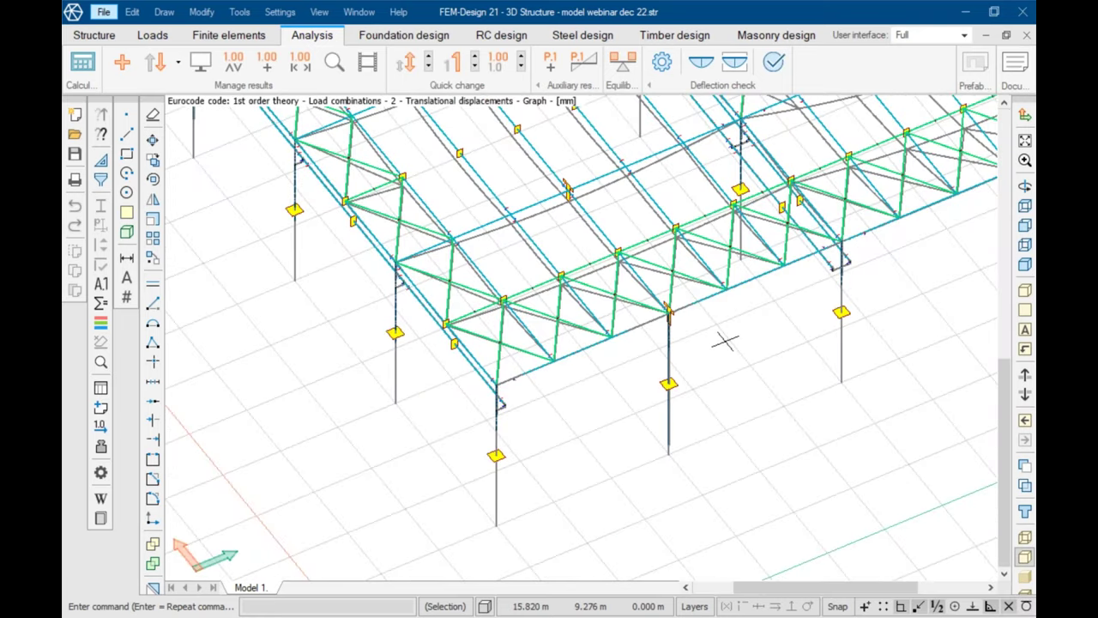
# Step: Switch to RC design and examine the reinforcement labels on the columns and roof beams at the building's front corner
pyautogui.scroll(-2, 724, 342)
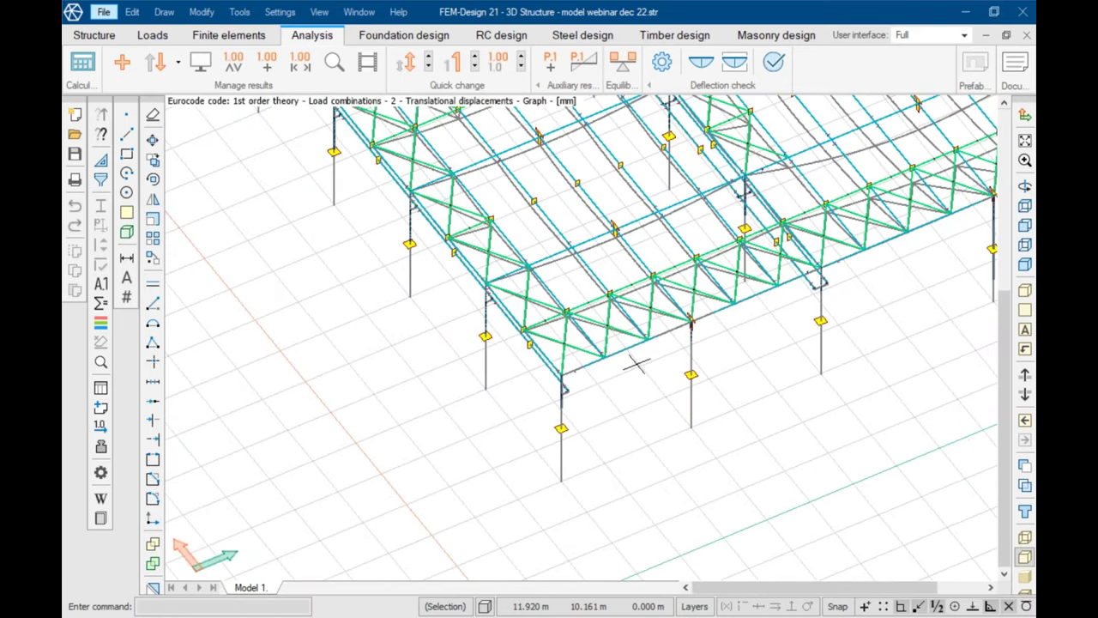
pyautogui.click(506, 41)
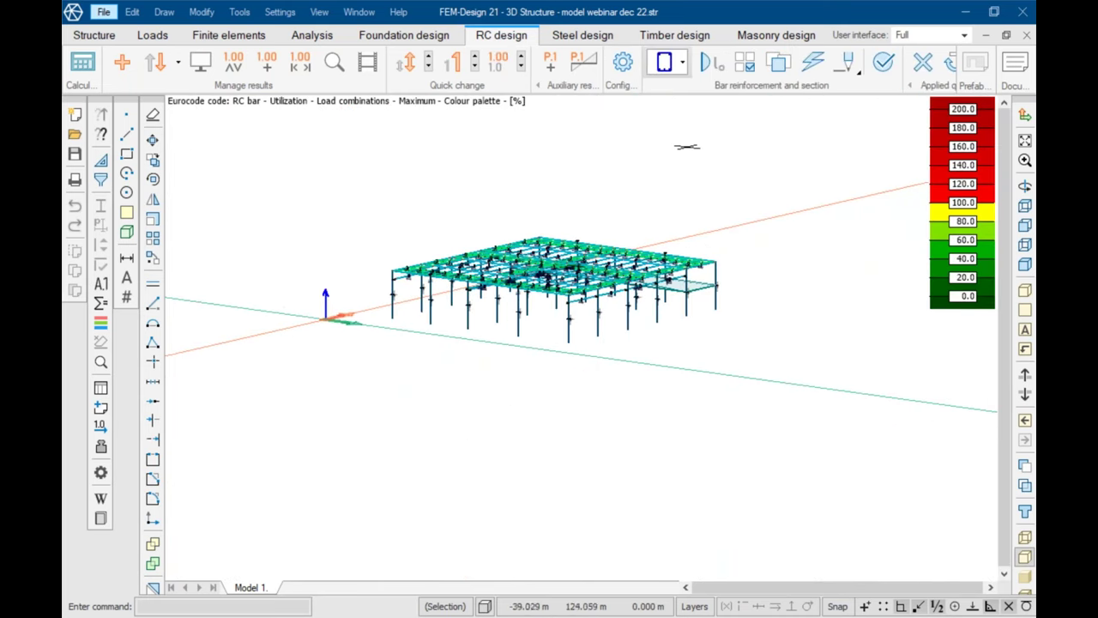
pyautogui.moveTo(687, 148); pyautogui.dragTo(666, 212, button='middle')
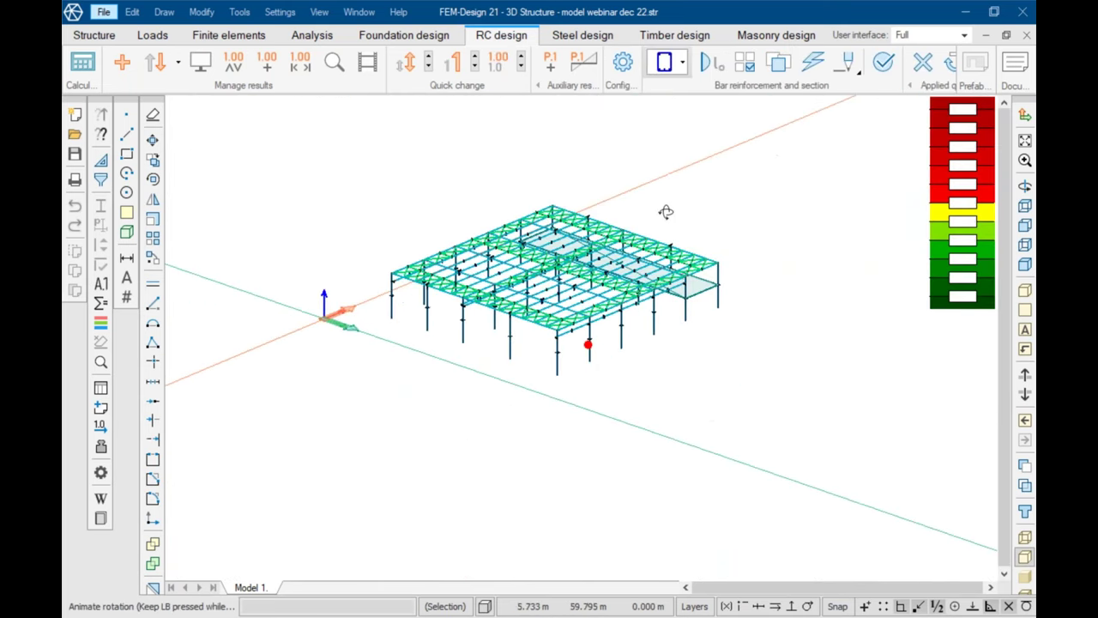
pyautogui.moveTo(666, 212); pyautogui.dragTo(571, 291)
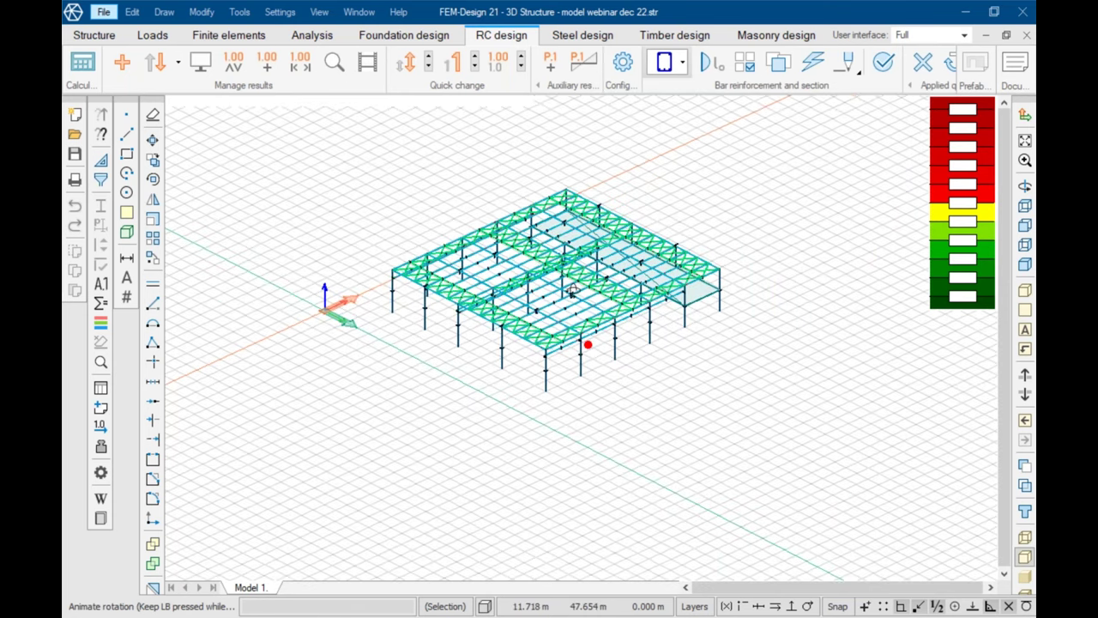
pyautogui.scroll(2, 614, 263)
pyautogui.scroll(1, 502, 393)
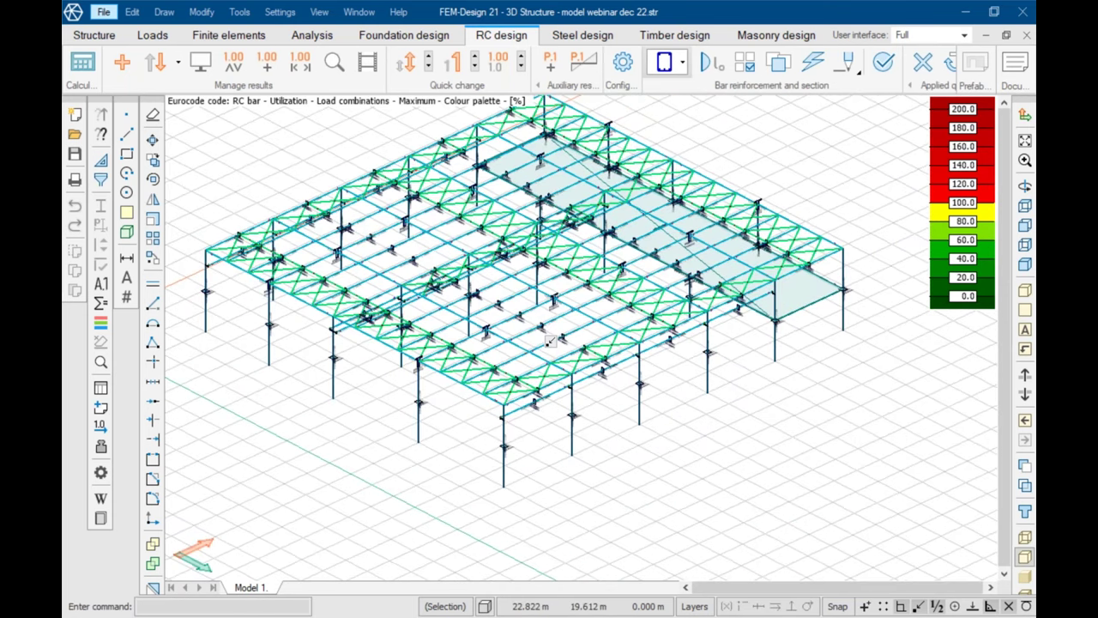
pyautogui.scroll(2, 550, 341)
pyautogui.scroll(3, 591, 418)
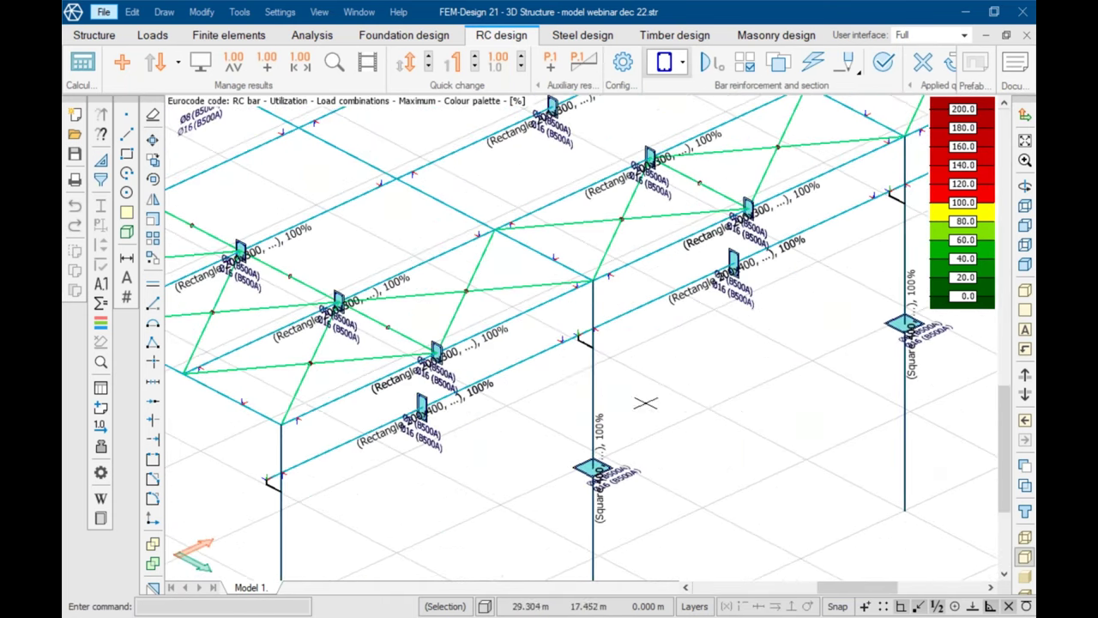
pyautogui.scroll(-2, 577, 333)
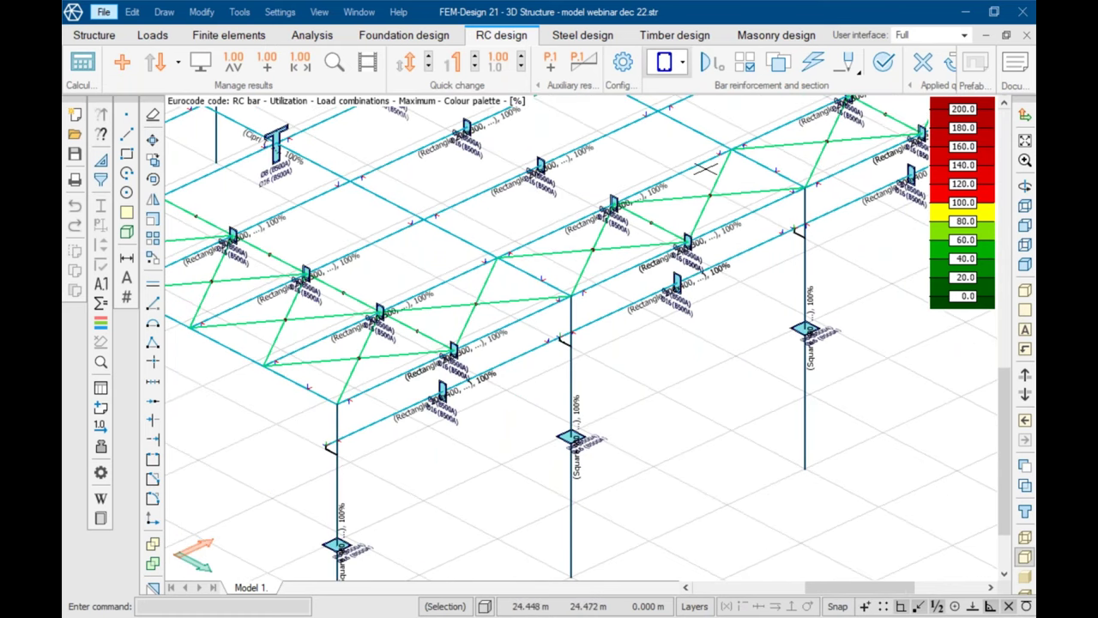
# Step: Open the manual reinforcement design, based on load combinations, for the rectangular roof beam just behind the edge bracing
pyautogui.click(846, 65)
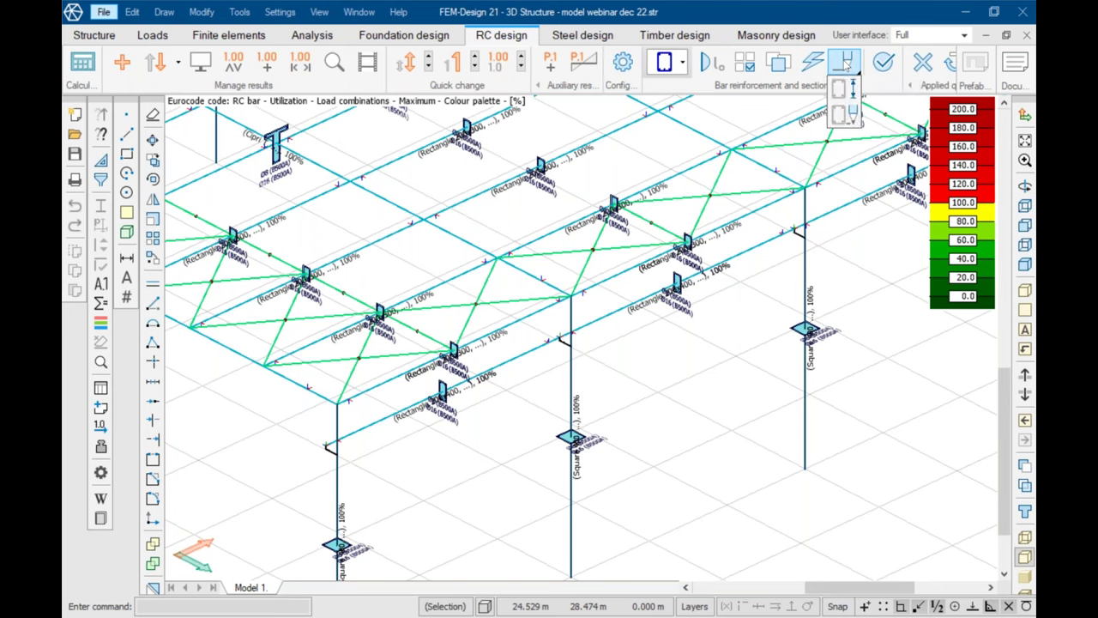
pyautogui.click(844, 114)
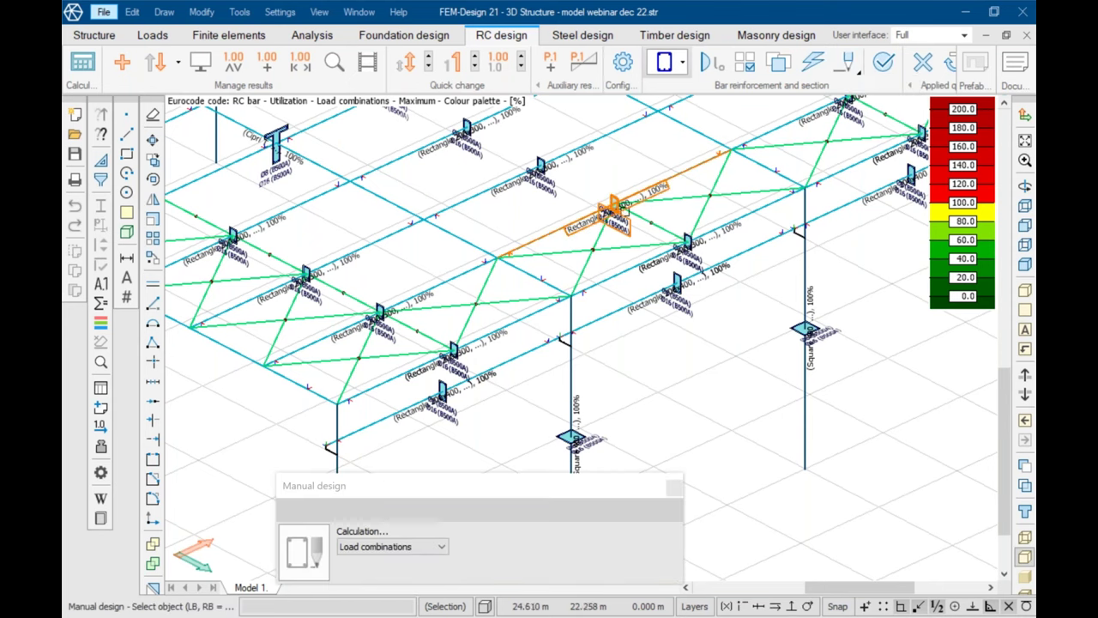
pyautogui.click(539, 170)
pyautogui.click(539, 168)
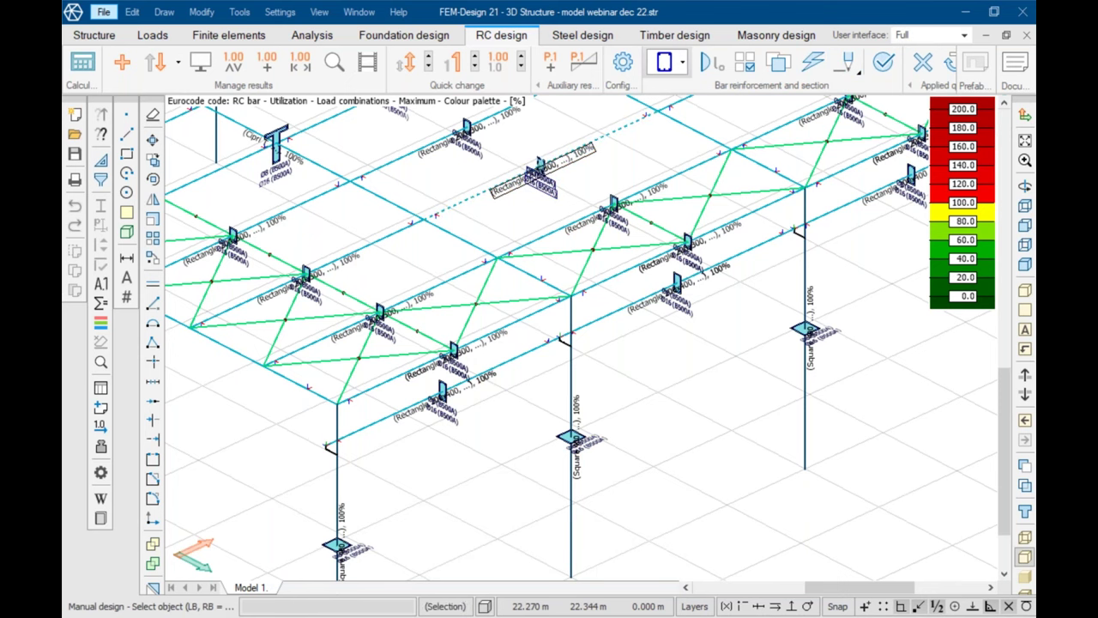
pyautogui.rightClick(538, 169)
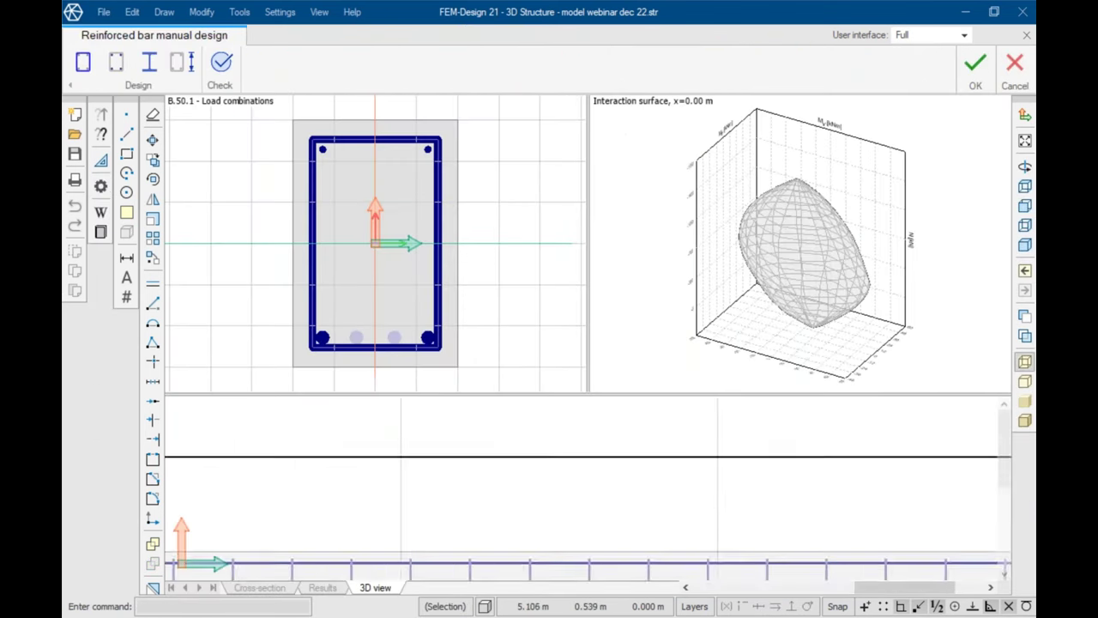
# Step: Examine the beam's stirrups and longitudinal bars along its whole length in 3D, and accept the manual design
pyautogui.scroll(-2, 726, 460)
pyautogui.keyDown('shift'); pyautogui.moveTo(855, 455); pyautogui.dragTo(688, 511, button='middle'); pyautogui.keyUp('shift')
pyautogui.scroll(-2, 740, 497)
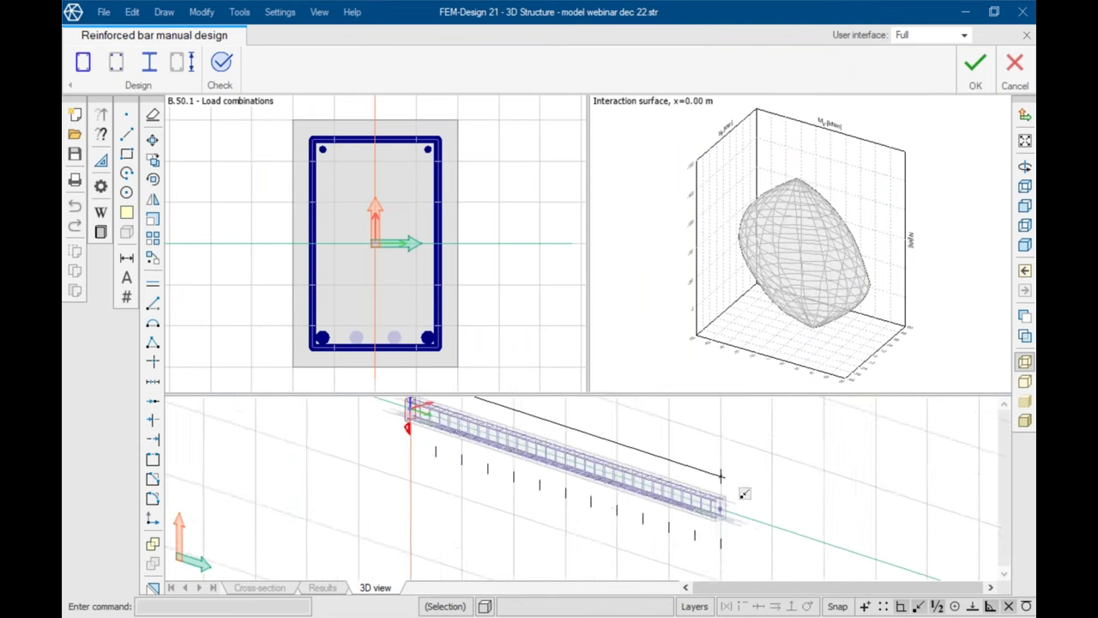
pyautogui.scroll(4, 731, 503)
pyautogui.scroll(4, 707, 499)
pyautogui.scroll(-3, 725, 470)
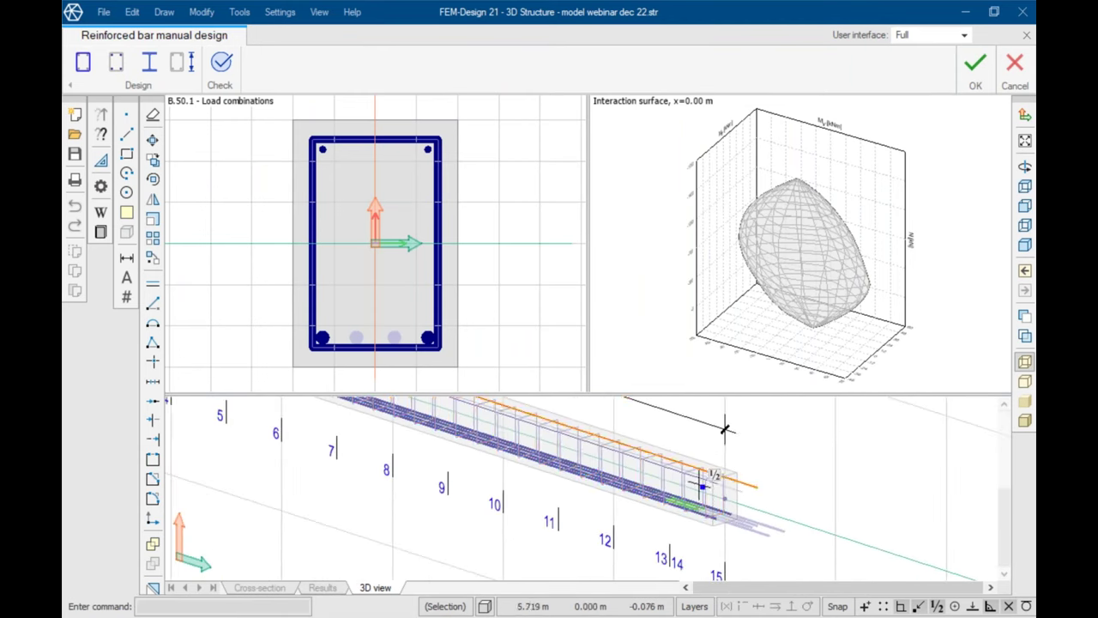
pyautogui.scroll(-4, 806, 485)
pyautogui.scroll(-3, 564, 429)
pyautogui.scroll(4, 612, 421)
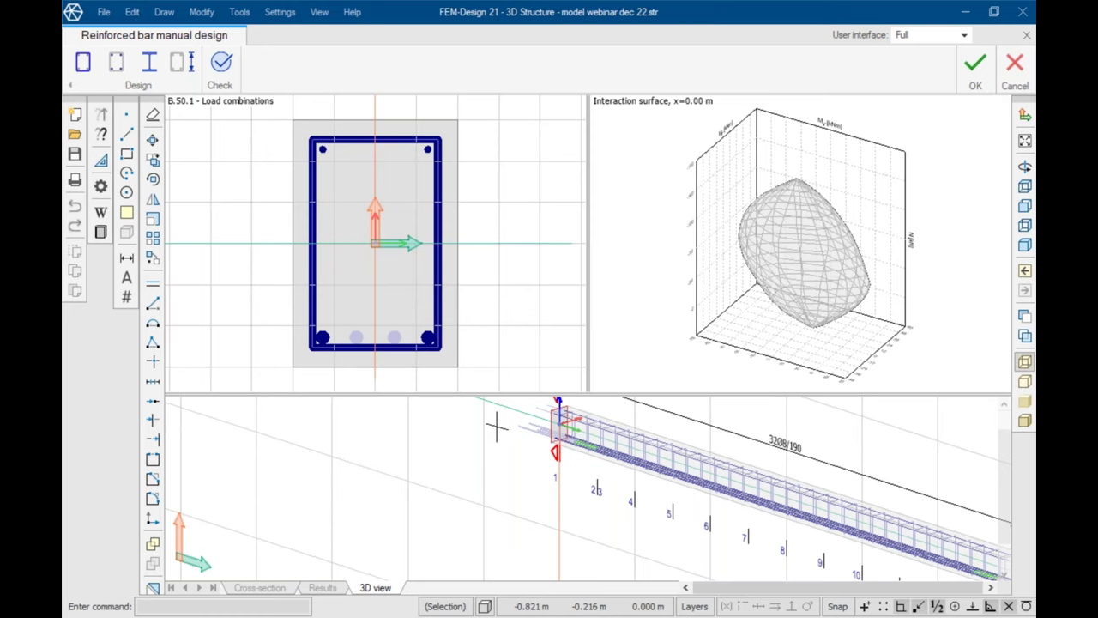
pyautogui.scroll(-4, 472, 459)
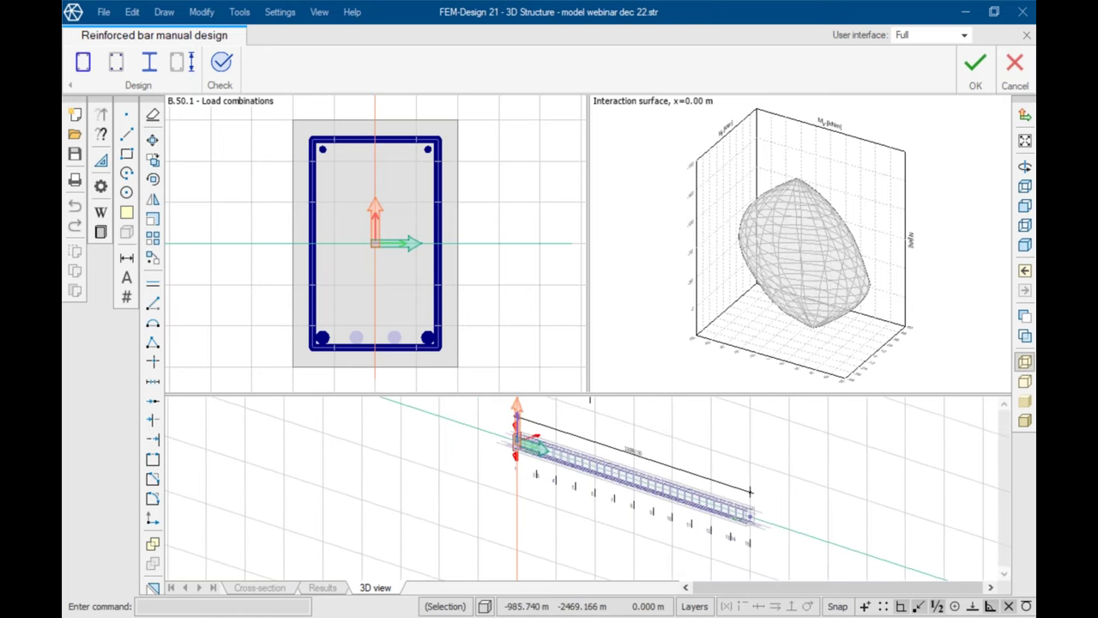
pyautogui.click(972, 64)
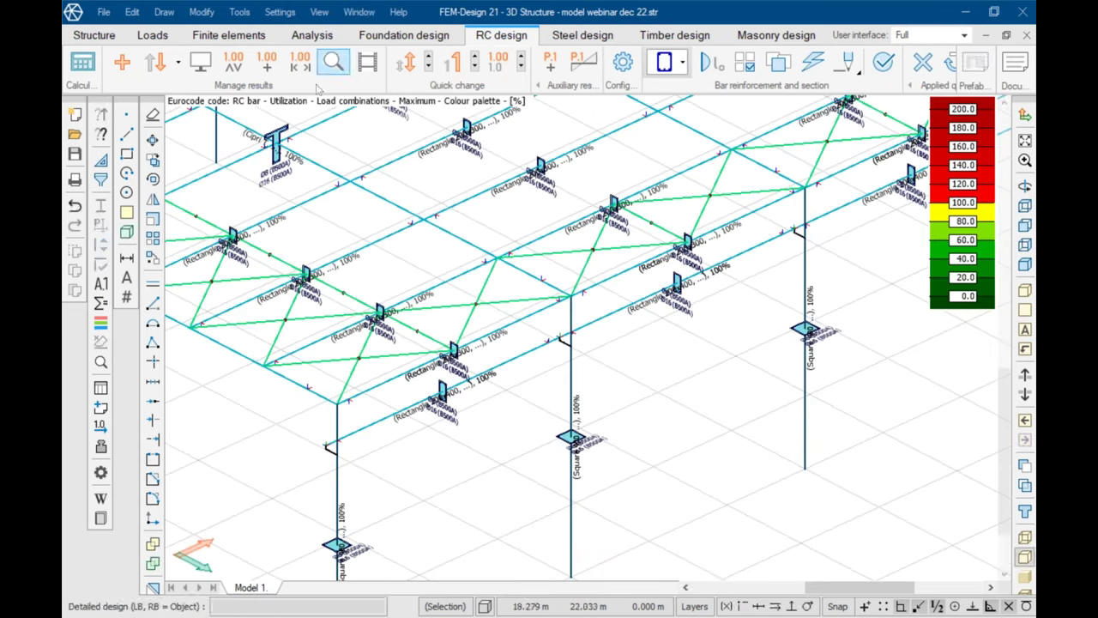
pyautogui.click(335, 64)
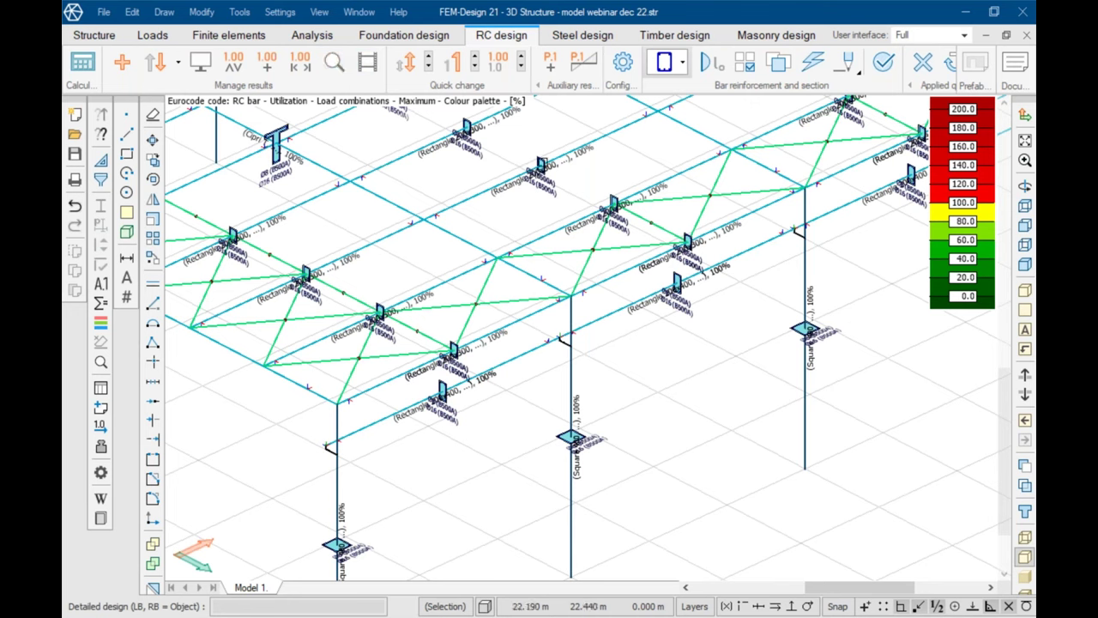
pyautogui.click(682, 61)
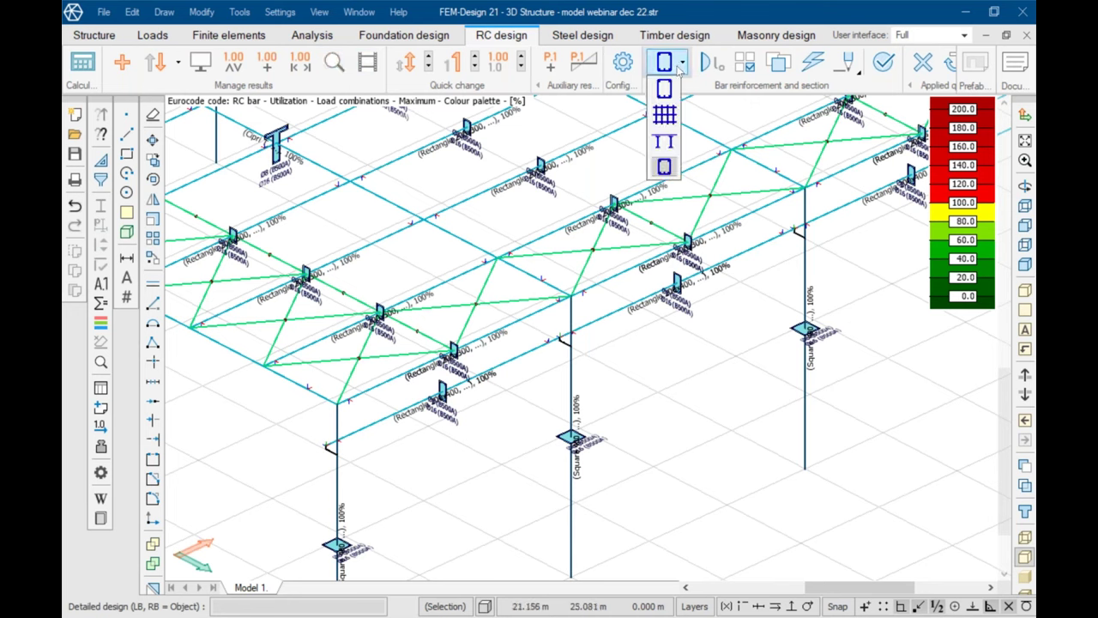
pyautogui.click(667, 87)
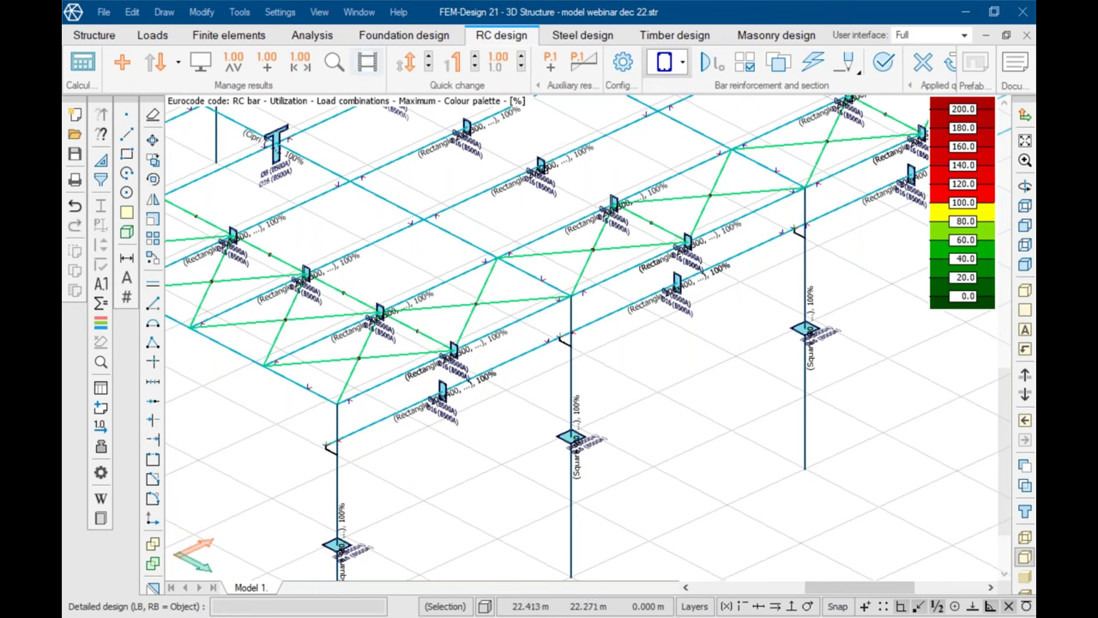
pyautogui.click(682, 62)
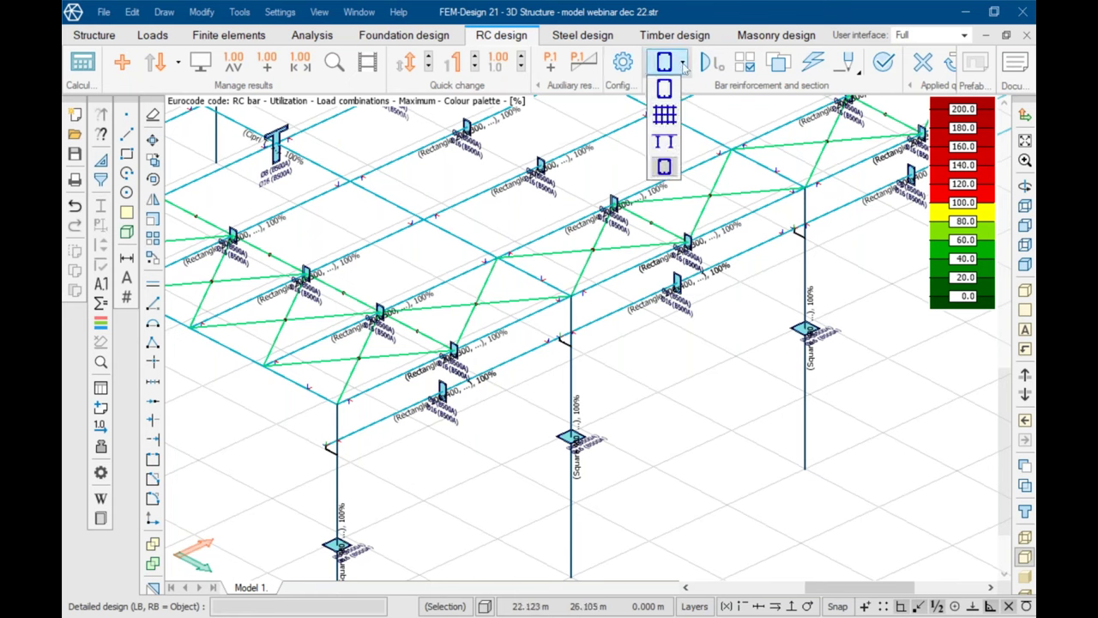
pyautogui.click(664, 87)
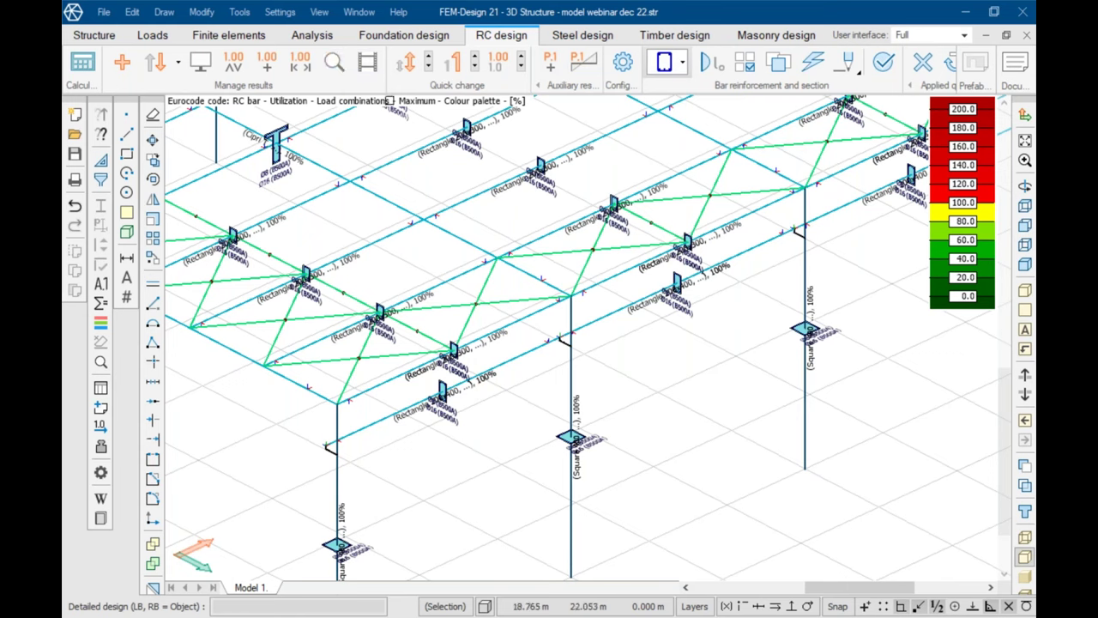
# Step: Display the maximum RC bar utilization from the load combinations and look over the roof beams and columns
pyautogui.click(121, 61)
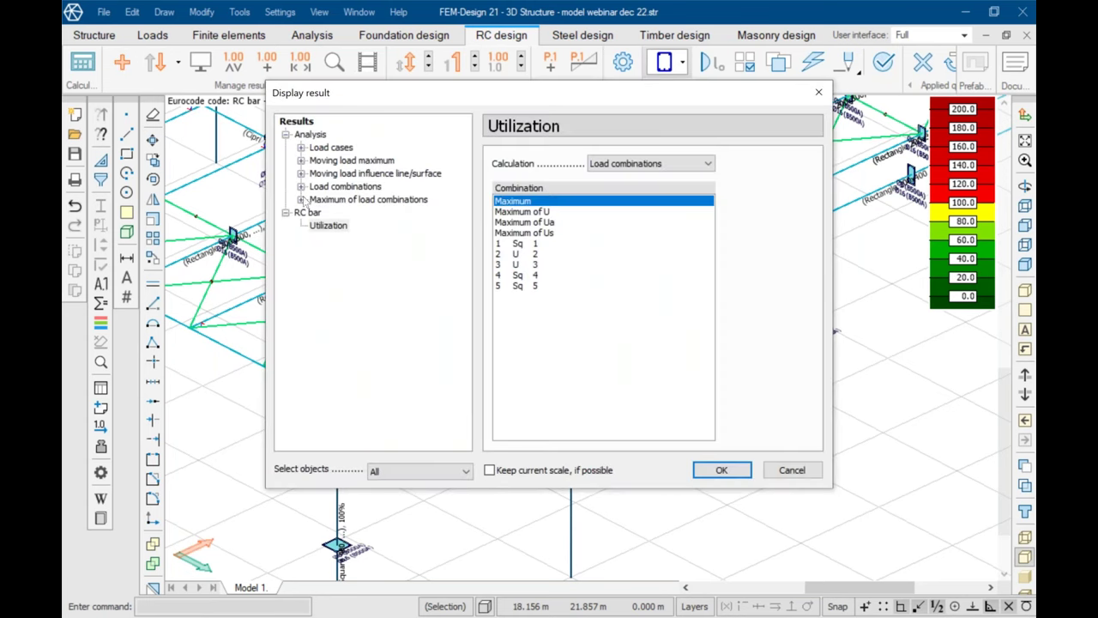
pyautogui.doubleClick(323, 226)
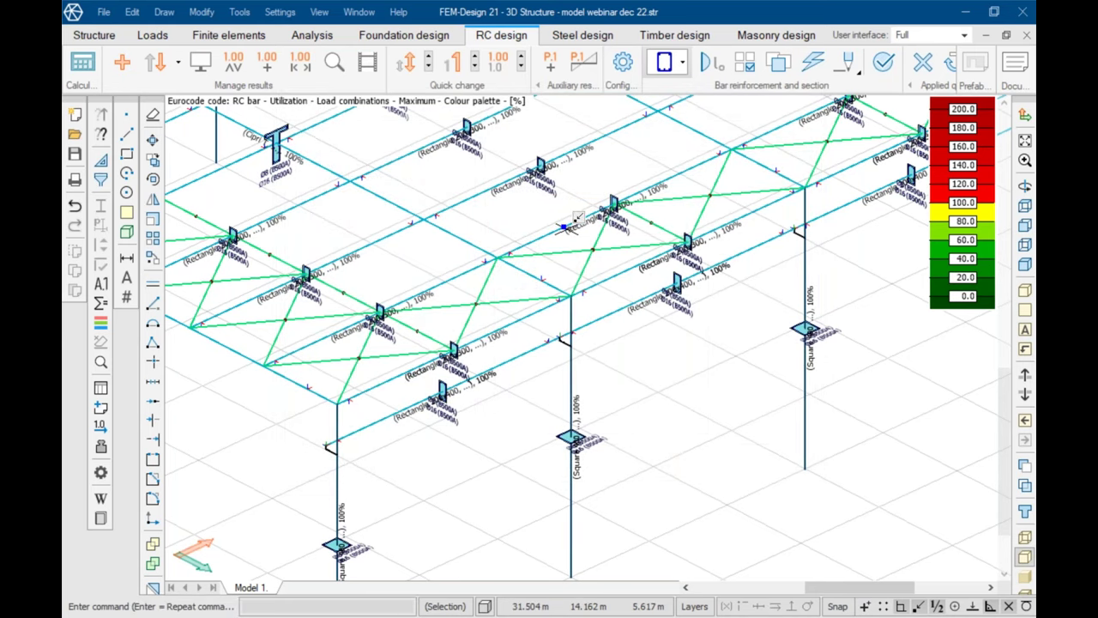
pyautogui.scroll(-2, 659, 315)
pyautogui.scroll(-1, 659, 314)
pyautogui.scroll(2, 600, 276)
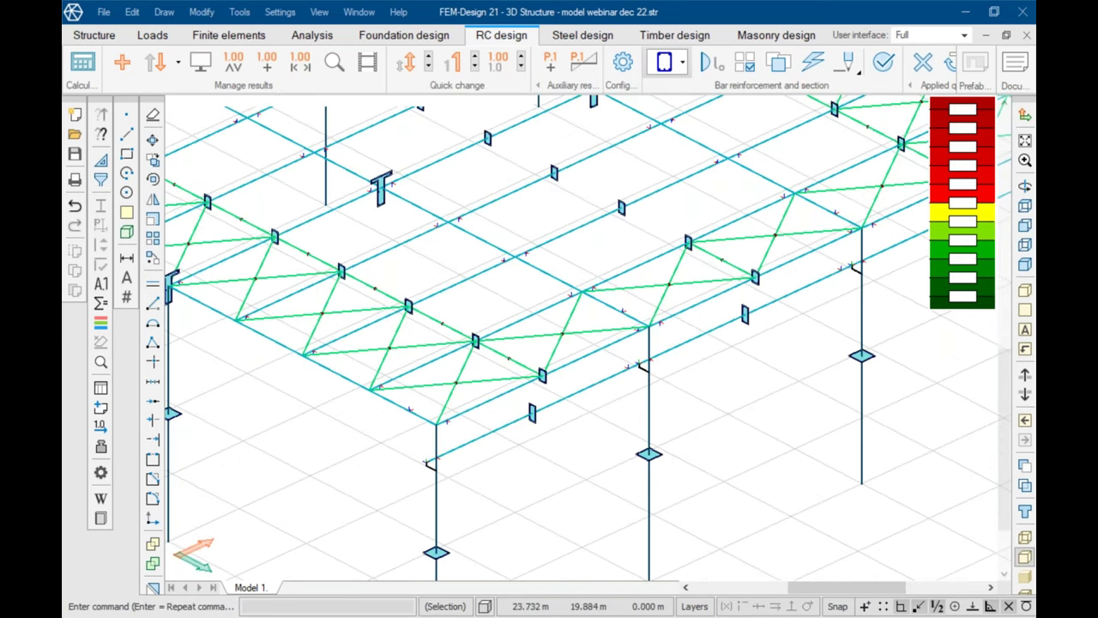
pyautogui.click(334, 62)
pyautogui.press('Escape')
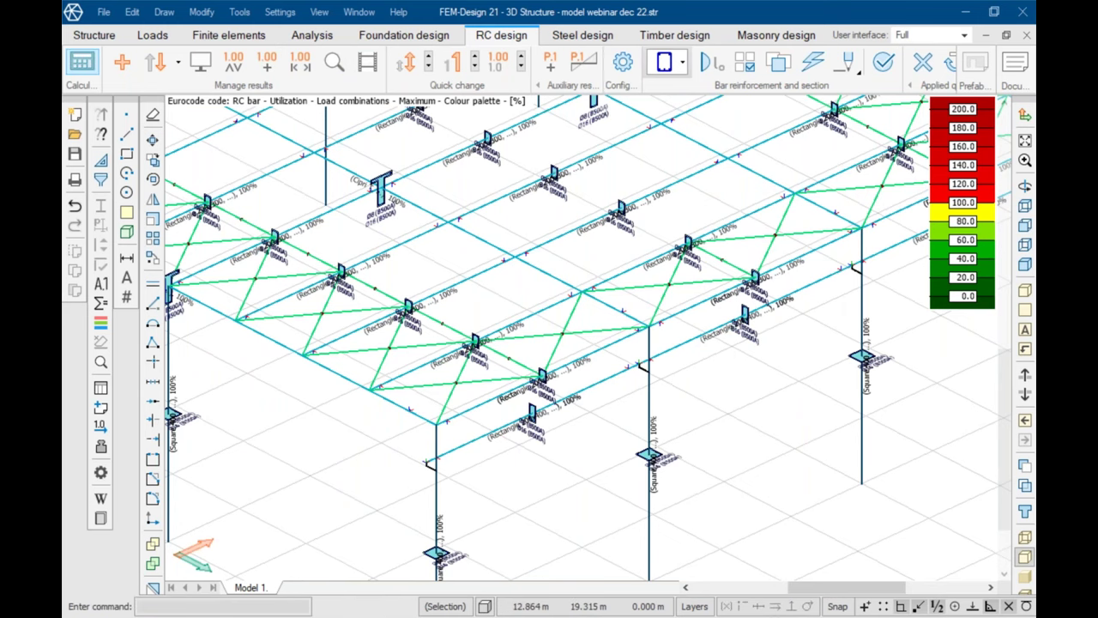
# Step: Start the design calculations with auto design of all structural elements based on load combinations
pyautogui.click(82, 61)
pyautogui.click(336, 390)
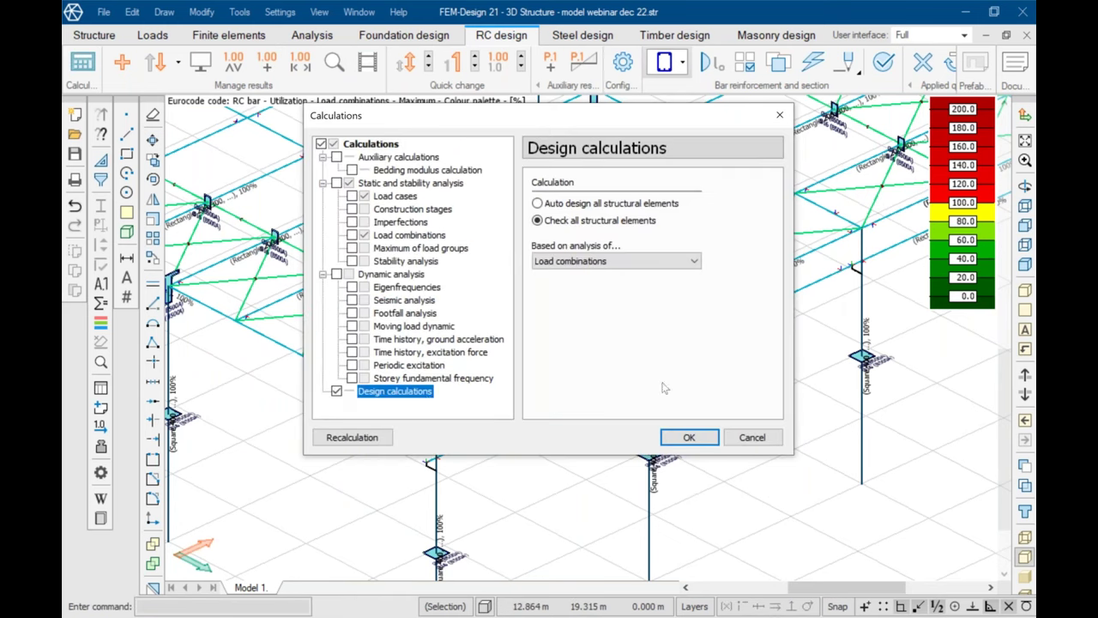
pyautogui.click(579, 206)
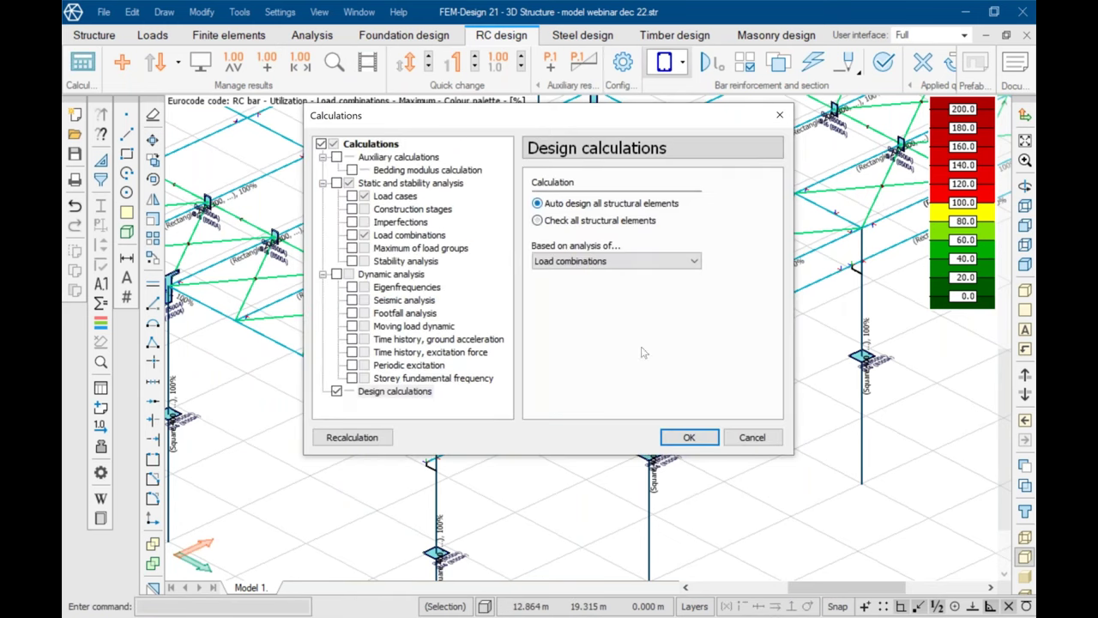
pyautogui.click(688, 438)
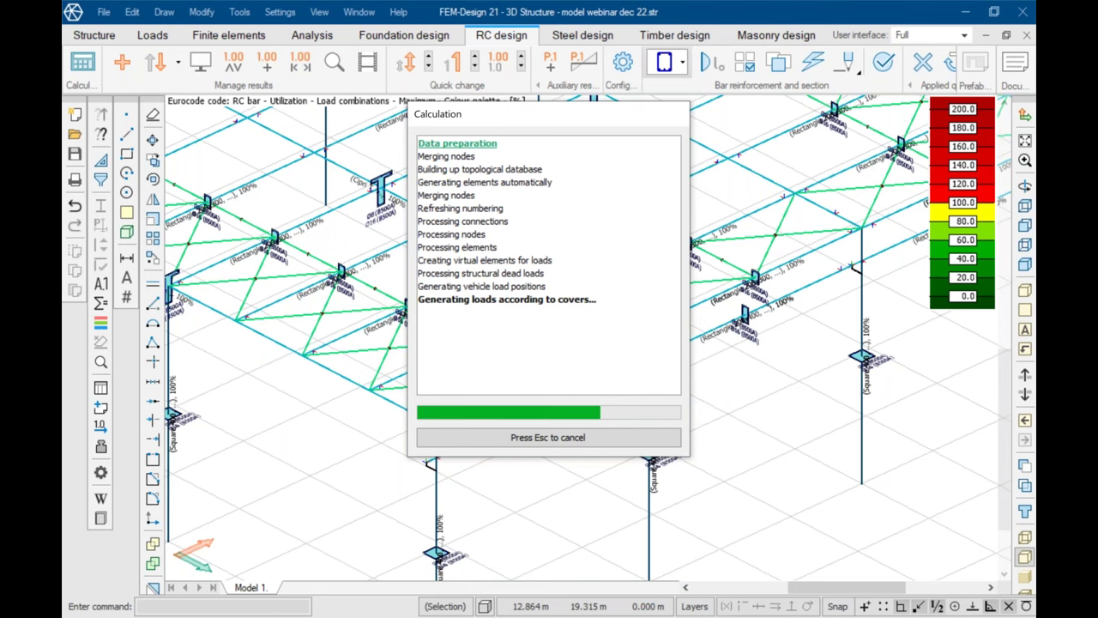
# Step: Switch to the small corbelled column model and examine its structure and the two vertical loads on its corbels
pyautogui.moveTo(522, 617)
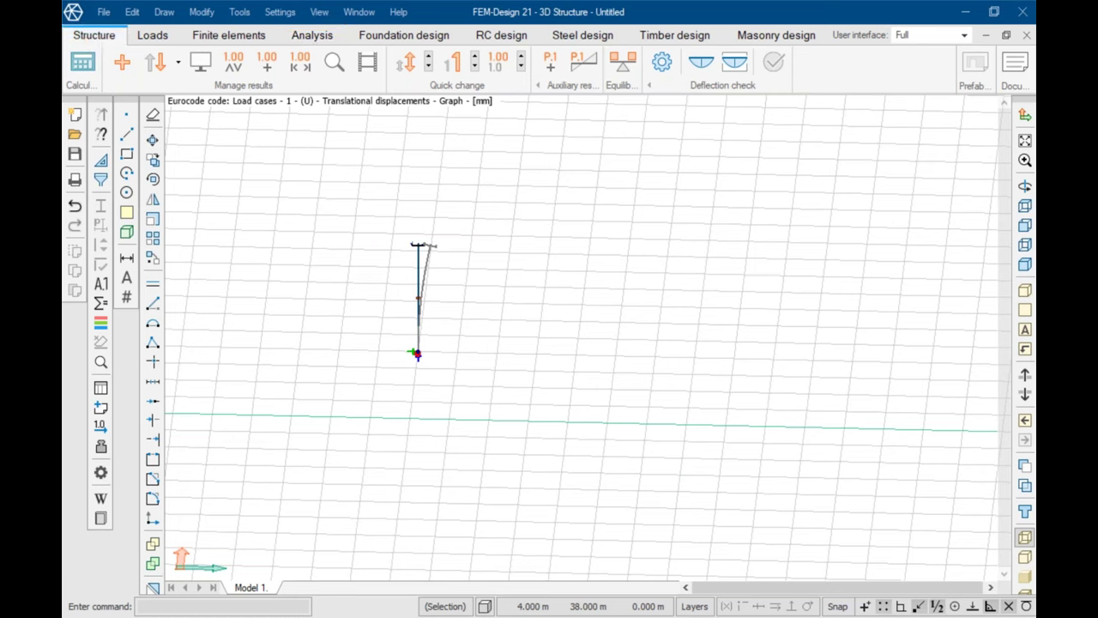
pyautogui.click(93, 35)
pyautogui.scroll(4, 397, 246)
pyautogui.scroll(2, 397, 246)
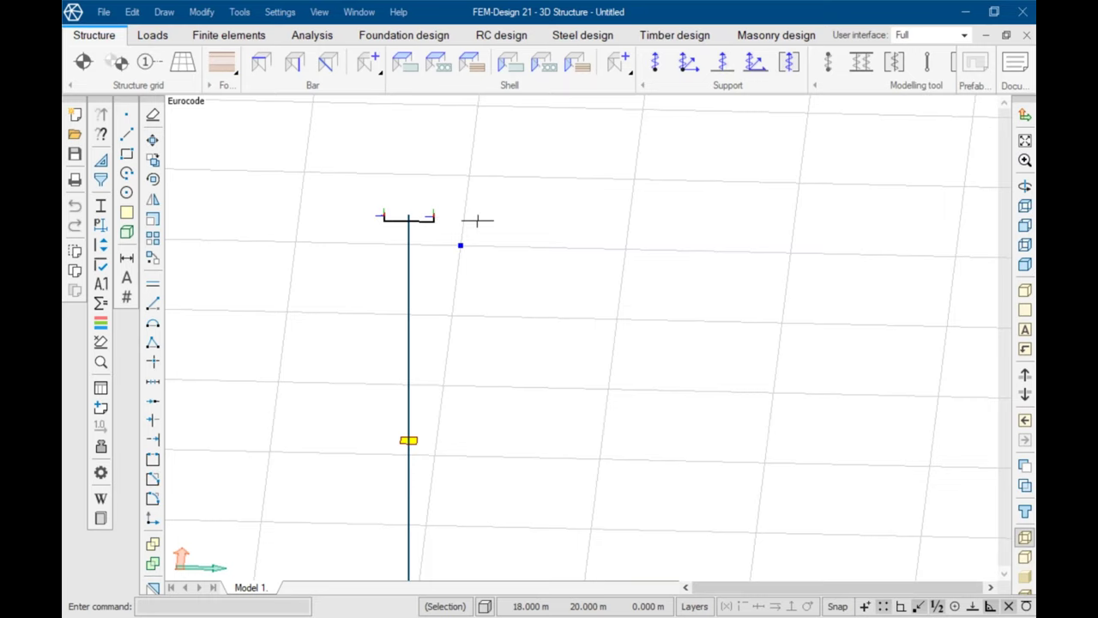
pyautogui.click(152, 35)
pyautogui.scroll(-4, 570, 219)
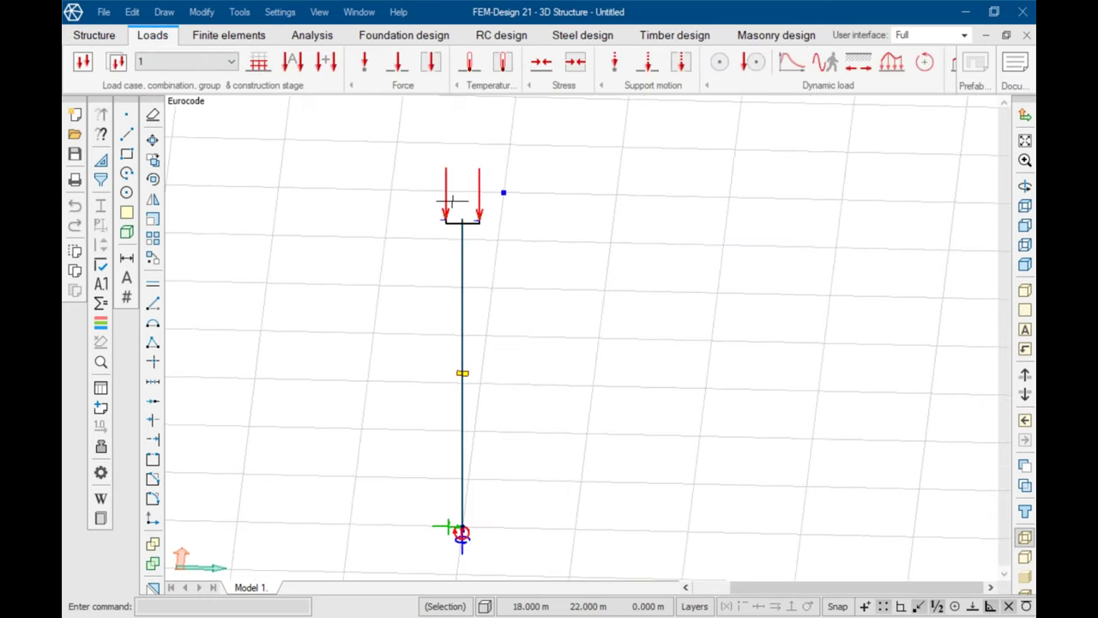
pyautogui.scroll(2, 440, 185)
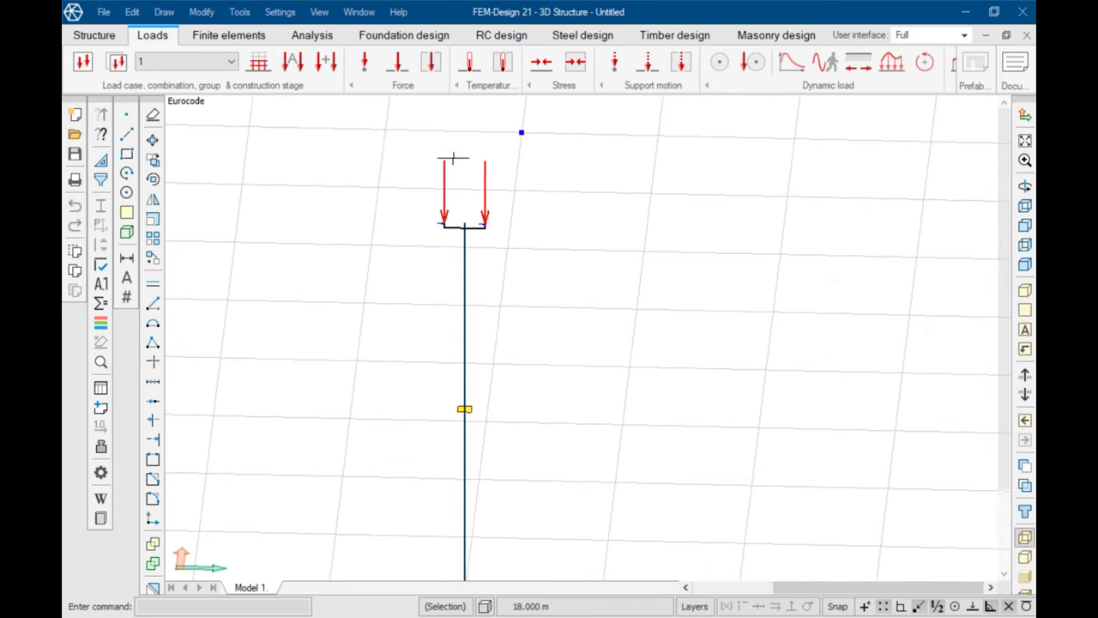
# Step: Examine the column's translational displacement graph for load case 1, from the displaced corbels down to the support
pyautogui.click(311, 38)
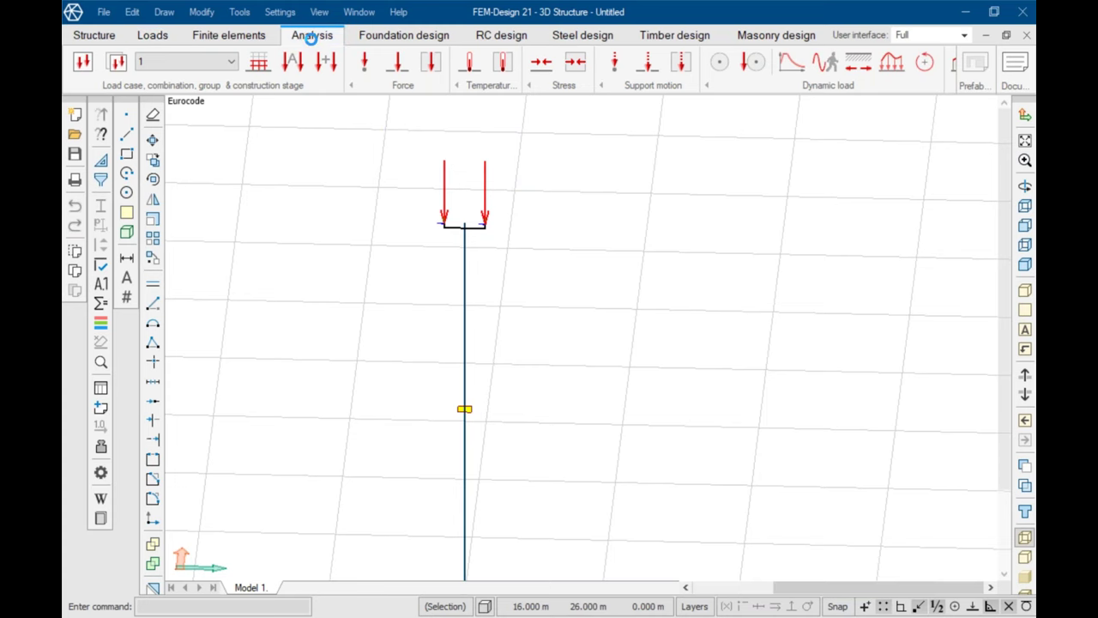
pyautogui.scroll(3, 466, 283)
pyautogui.scroll(5, 381, 216)
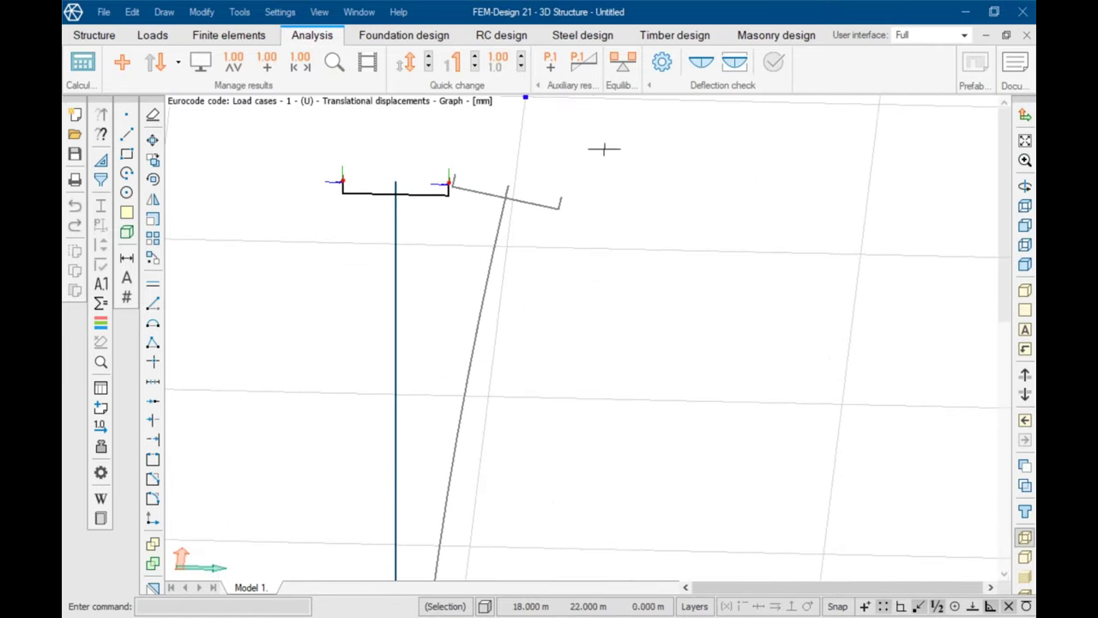
pyautogui.scroll(-5, 562, 184)
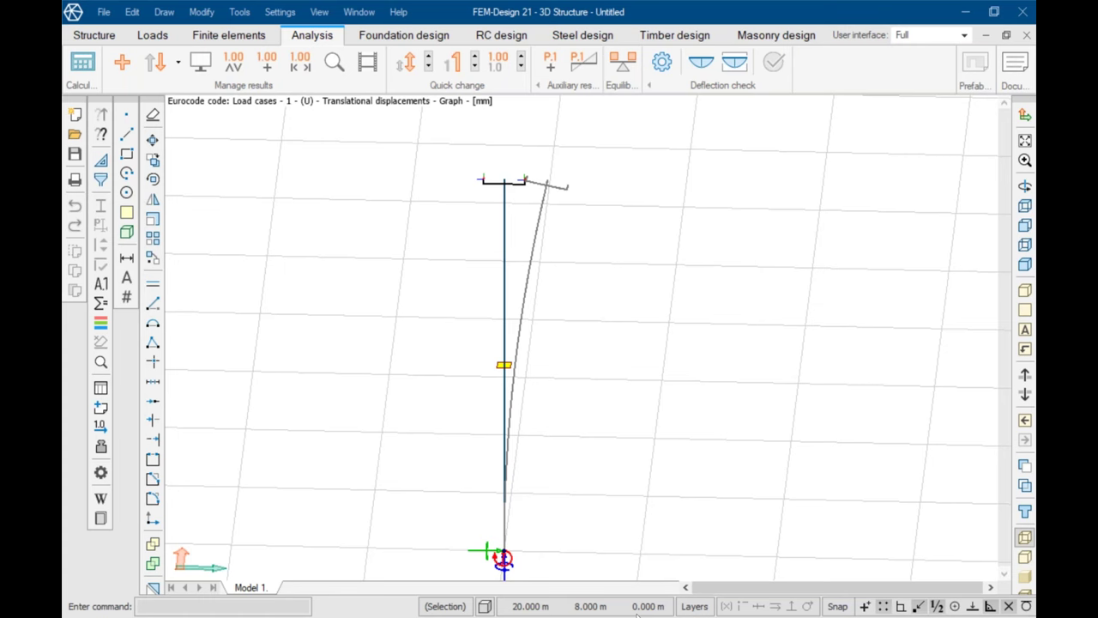
# Step: Return to the industrial building model and open a blank canvas in Paint
pyautogui.moveTo(637, 614)
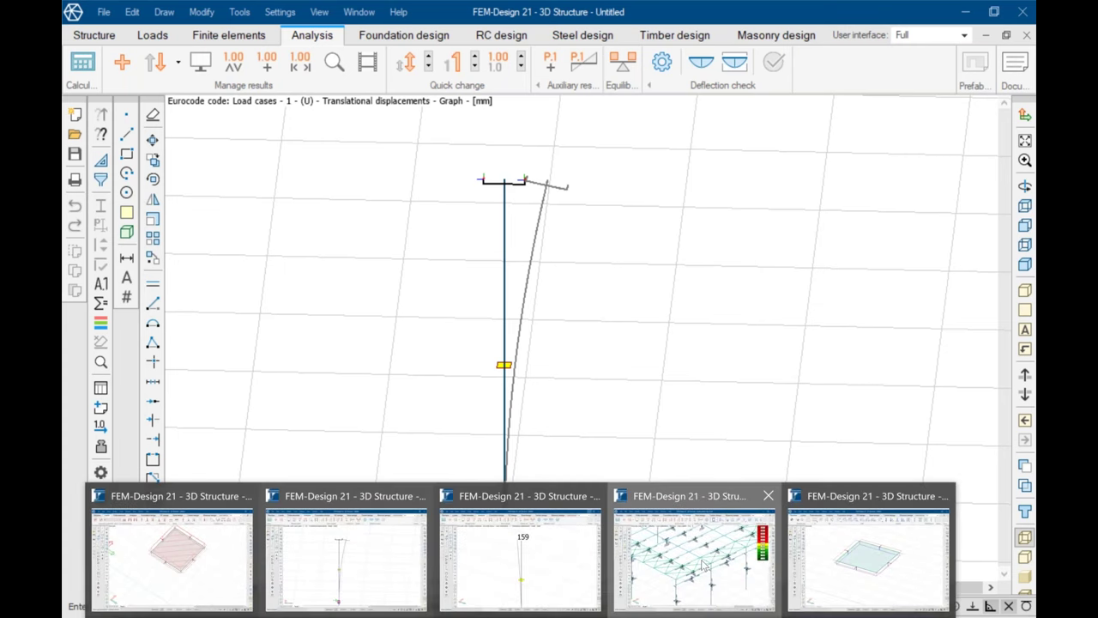
pyautogui.click(702, 563)
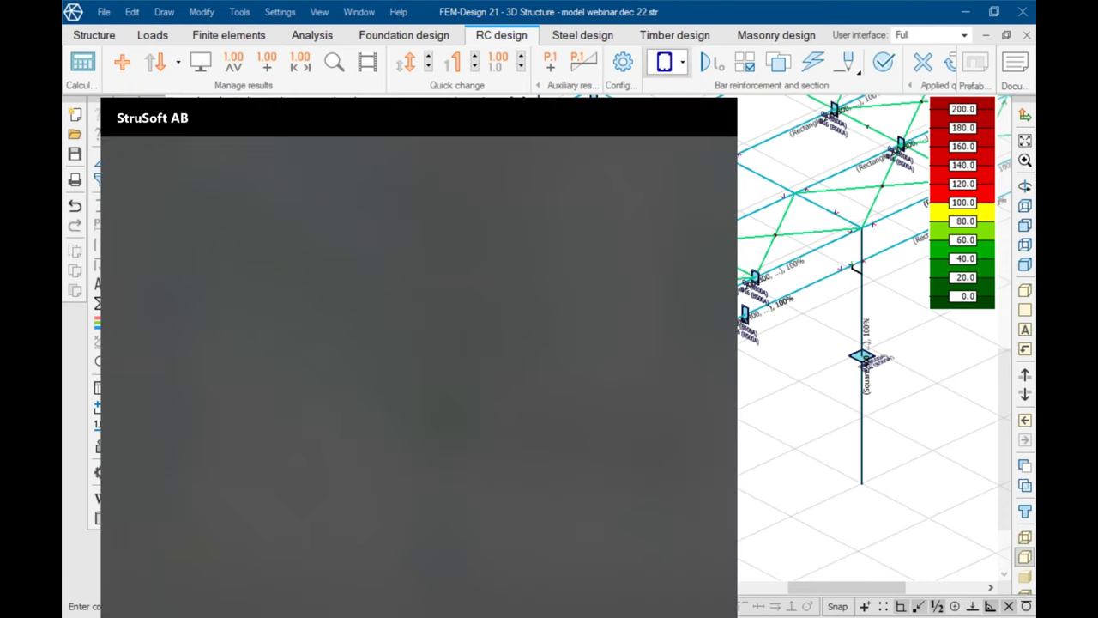
pyautogui.write('paint')
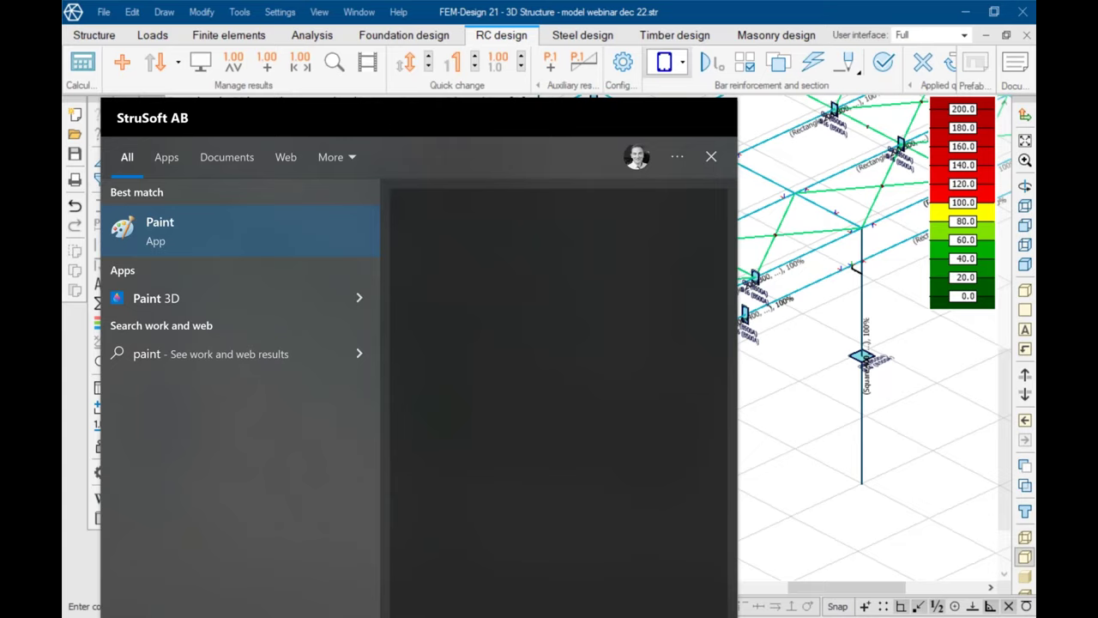
pyautogui.press('Return')
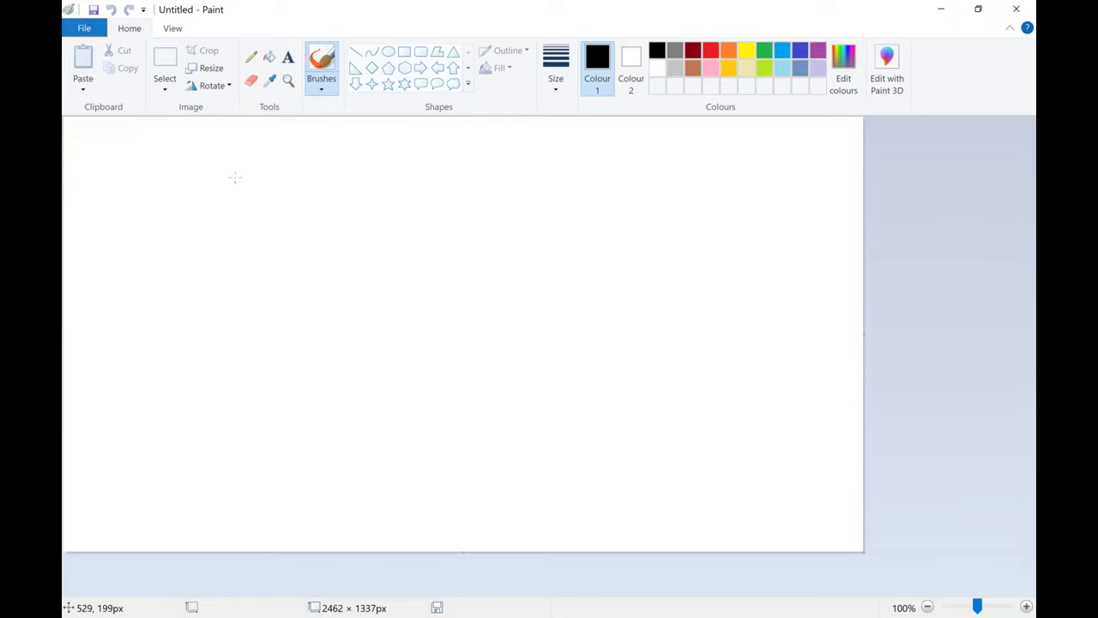
# Step: Draw two arrowed axes and a curve that rises almost straight, dips slightly and bends over a rounded peak
pyautogui.moveTo(242, 169); pyautogui.dragTo(242, 173)
pyautogui.moveTo(237, 280)
pyautogui.mouseDown()
pyautogui.moveTo(239, 409)
pyautogui.moveTo(581, 417)
pyautogui.mouseUp()
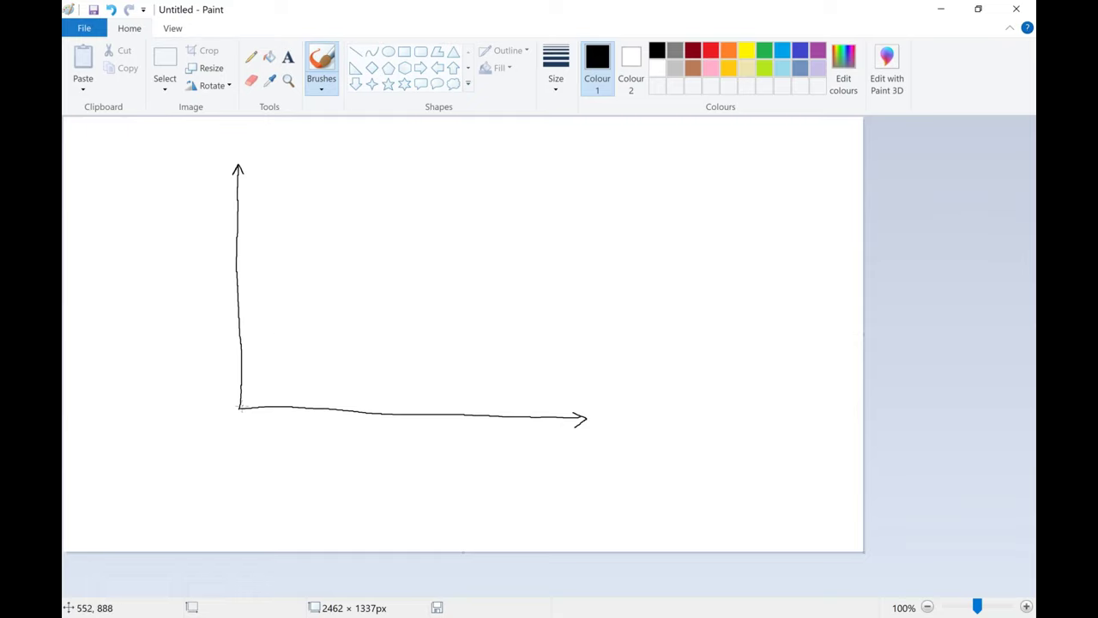
pyautogui.moveTo(240, 408)
pyautogui.mouseDown()
pyautogui.moveTo(331, 276)
pyautogui.moveTo(355, 285)
pyautogui.moveTo(408, 234)
pyautogui.moveTo(467, 229)
pyautogui.moveTo(502, 258)
pyautogui.mouseUp()
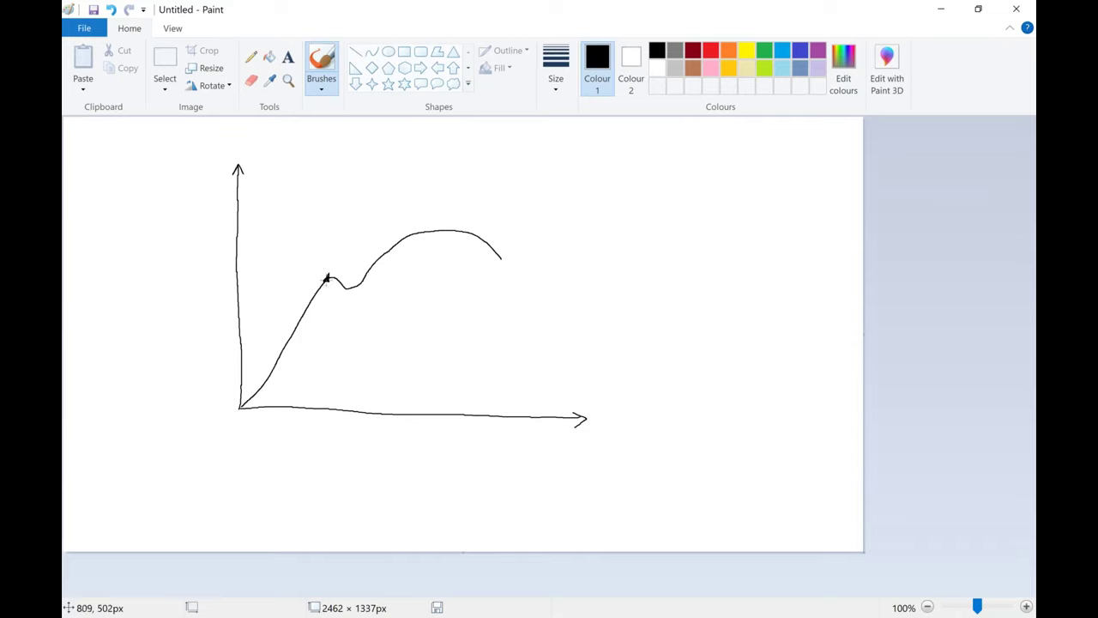
# Step: Drop a dashed line from the end of the straight portion and label the two ranges L and NL along the horizontal axis
pyautogui.moveTo(327, 279); pyautogui.dragTo(328, 304)
pyautogui.moveTo(330, 317); pyautogui.dragTo(331, 329)
pyautogui.moveTo(331, 385)
pyautogui.mouseDown()
pyautogui.moveTo(555, 389)
pyautogui.moveTo(319, 392)
pyautogui.mouseUp()
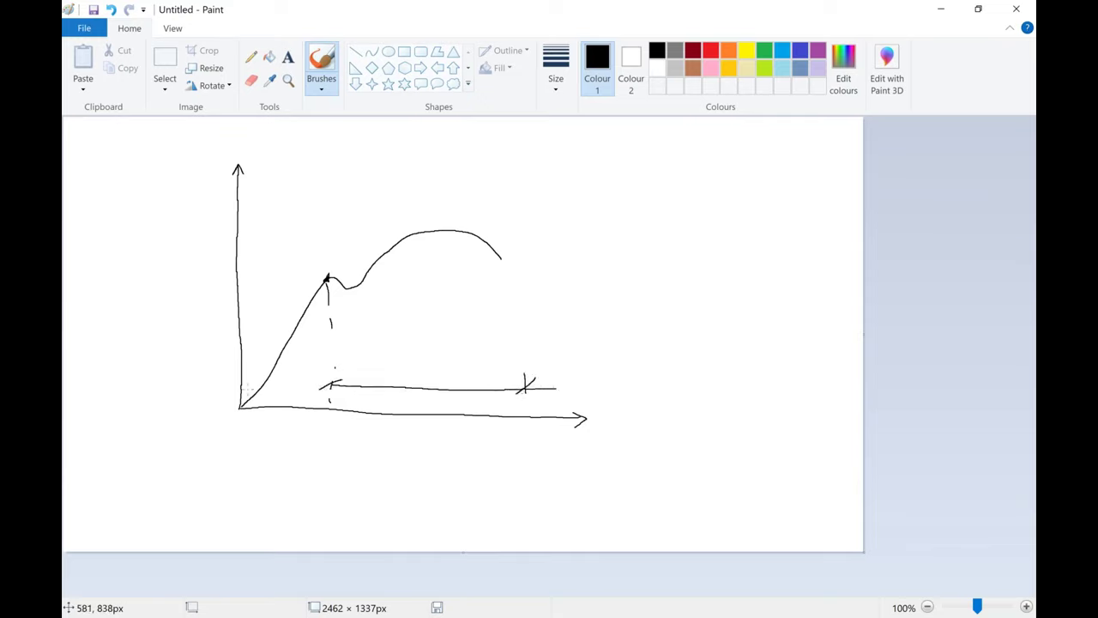
pyautogui.moveTo(252, 388)
pyautogui.mouseDown()
pyautogui.moveTo(343, 387)
pyautogui.moveTo(296, 374)
pyautogui.moveTo(320, 375)
pyautogui.mouseUp()
pyautogui.moveTo(387, 373)
pyautogui.mouseDown()
pyautogui.moveTo(407, 360)
pyautogui.moveTo(432, 374)
pyautogui.mouseUp()
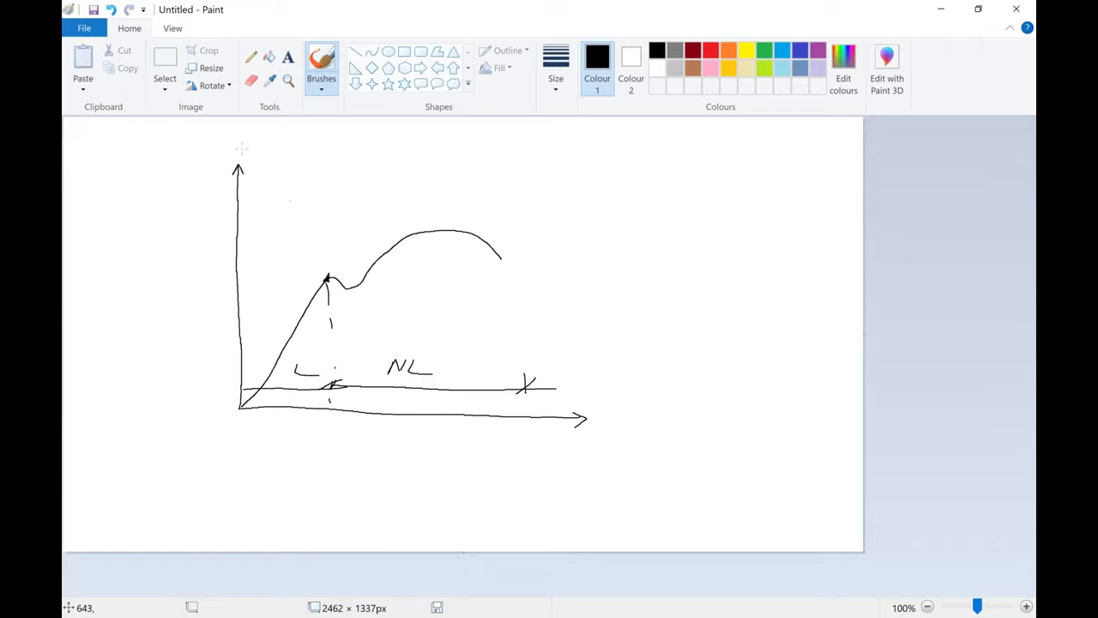
# Step: Discard the diagram without saving it and start a new blank picture
pyautogui.click(85, 30)
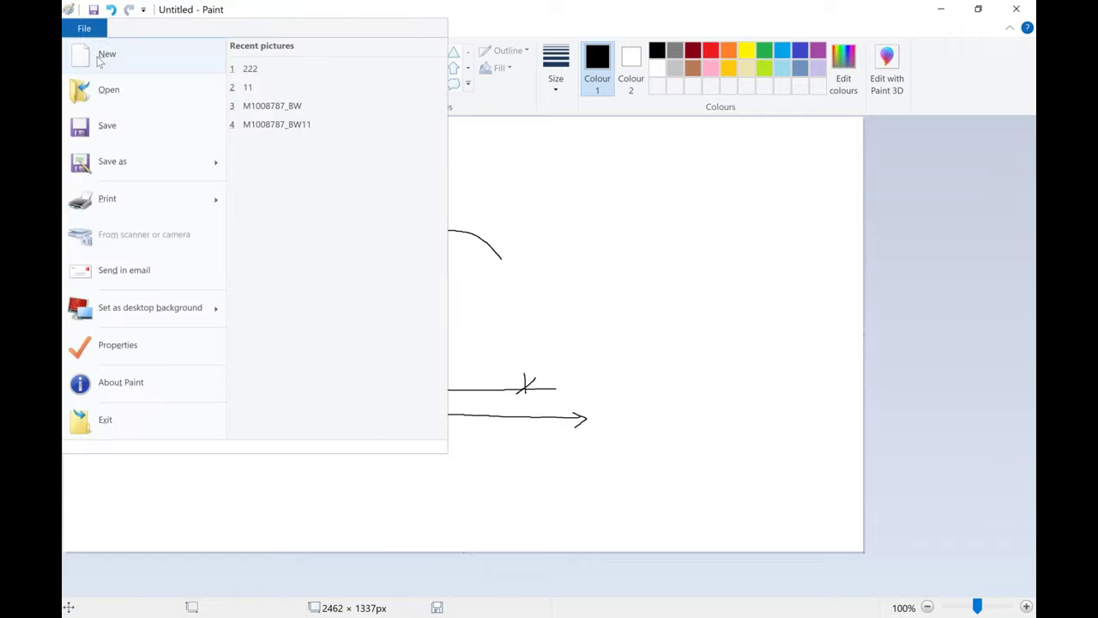
pyautogui.click(103, 56)
pyautogui.click(512, 320)
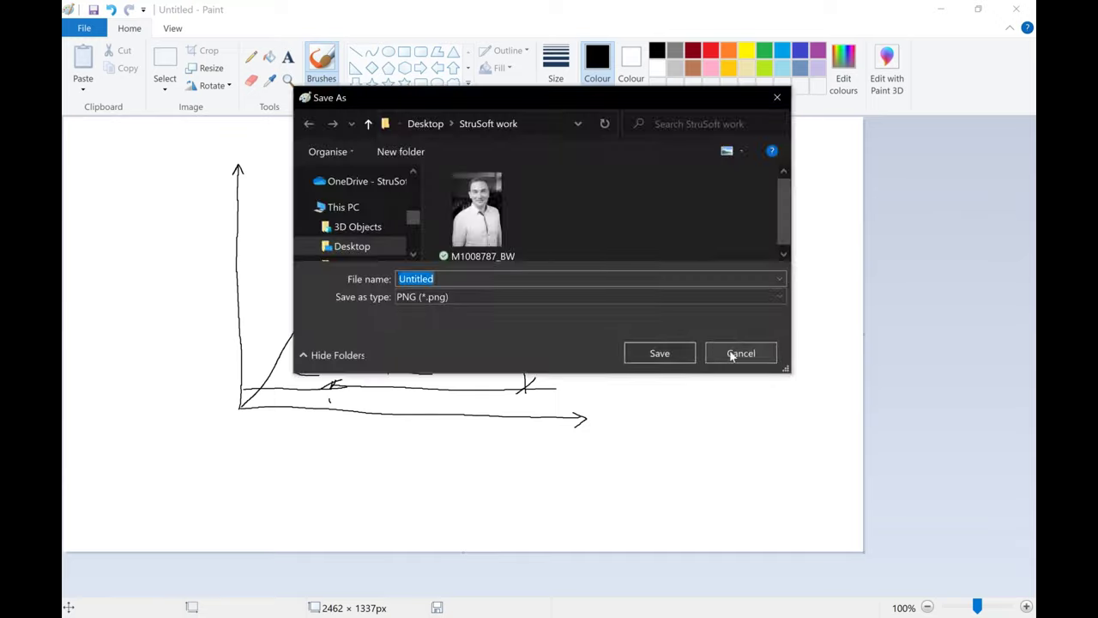
pyautogui.click(741, 353)
pyautogui.click(84, 28)
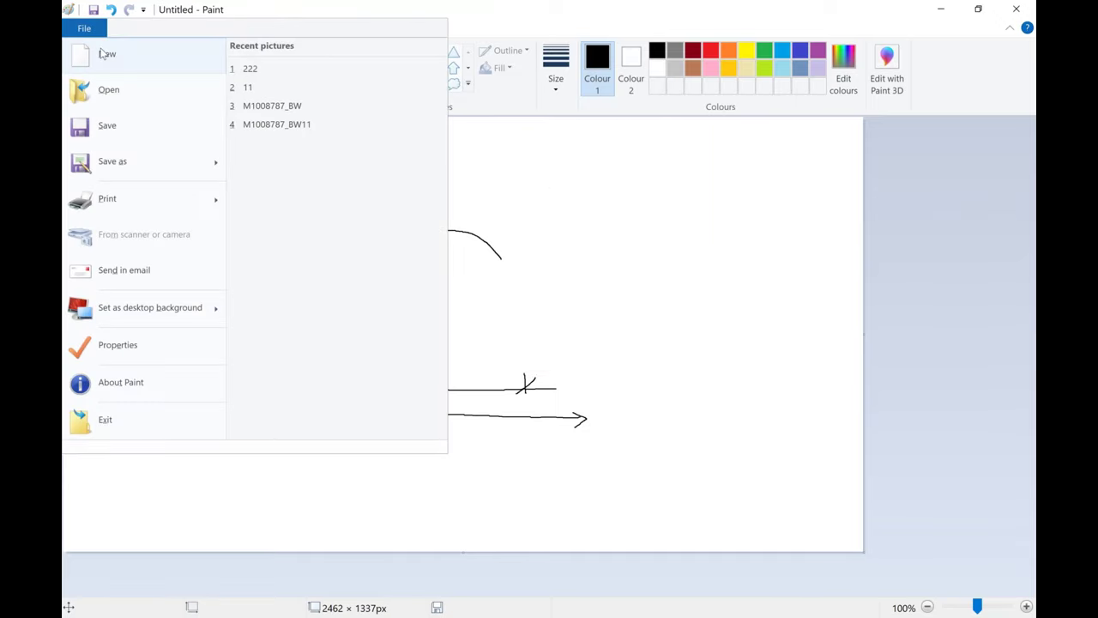
pyautogui.click(107, 53)
pyautogui.click(578, 319)
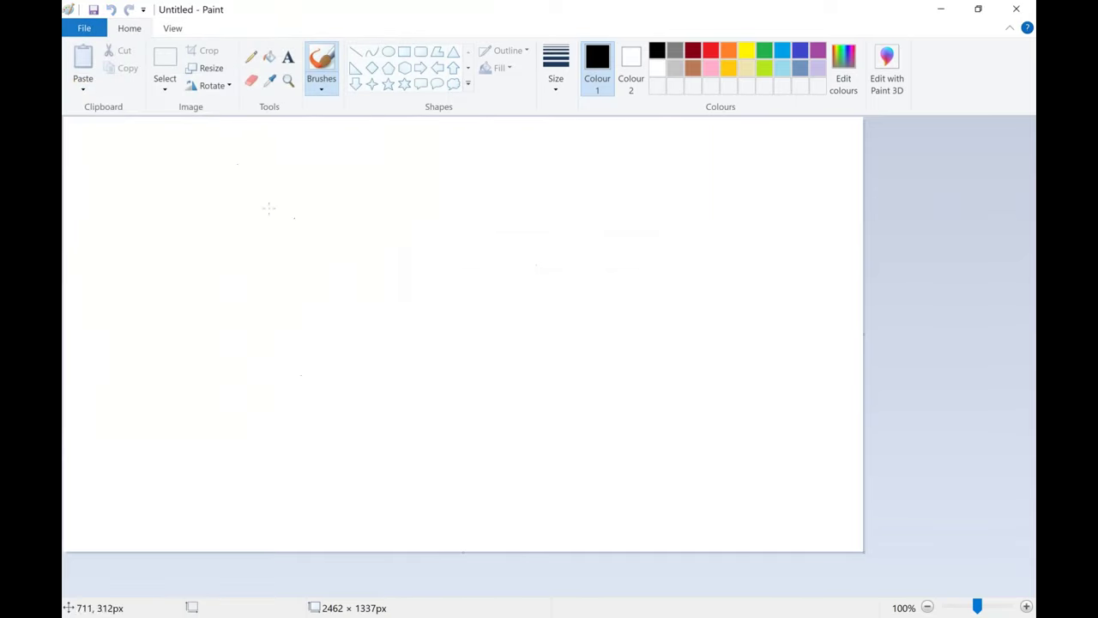
# Step: Draw two arrowed axes with a steep straight line and a flattening curve, both starting at the origin
pyautogui.moveTo(219, 174)
pyautogui.mouseDown()
pyautogui.moveTo(219, 409)
pyautogui.moveTo(534, 411)
pyautogui.moveTo(529, 399)
pyautogui.moveTo(530, 422)
pyautogui.mouseUp()
pyautogui.moveTo(212, 179)
pyautogui.mouseDown()
pyautogui.moveTo(216, 169)
pyautogui.moveTo(233, 193)
pyautogui.mouseUp()
pyautogui.moveTo(220, 406); pyautogui.dragTo(323, 223)
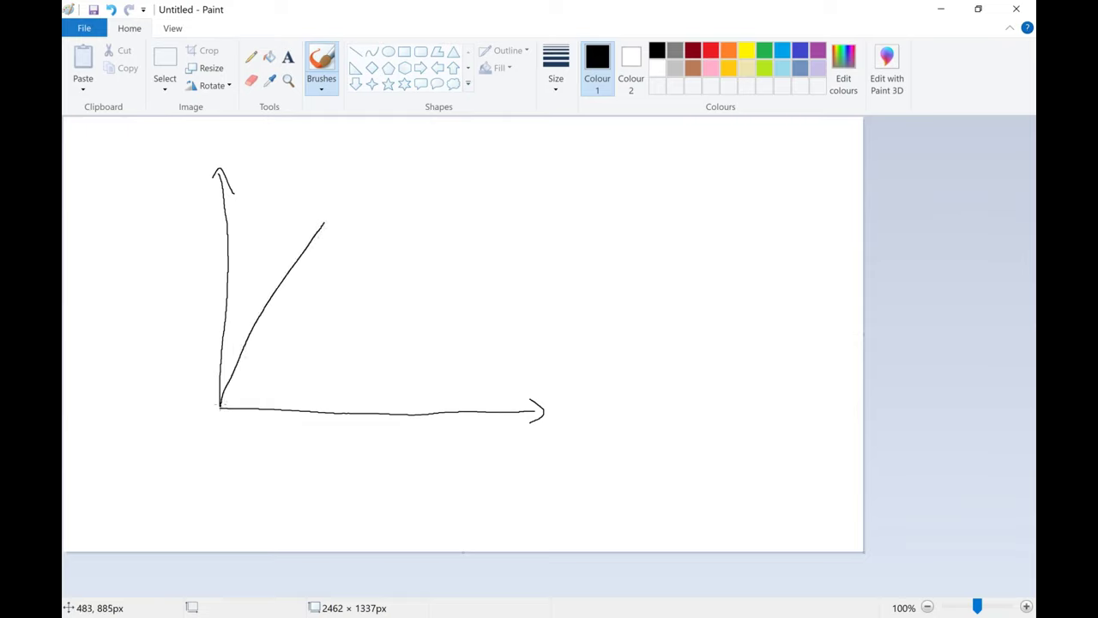
pyautogui.moveTo(222, 403)
pyautogui.mouseDown()
pyautogui.moveTo(229, 379)
pyautogui.moveTo(301, 305)
pyautogui.moveTo(406, 266)
pyautogui.mouseUp()
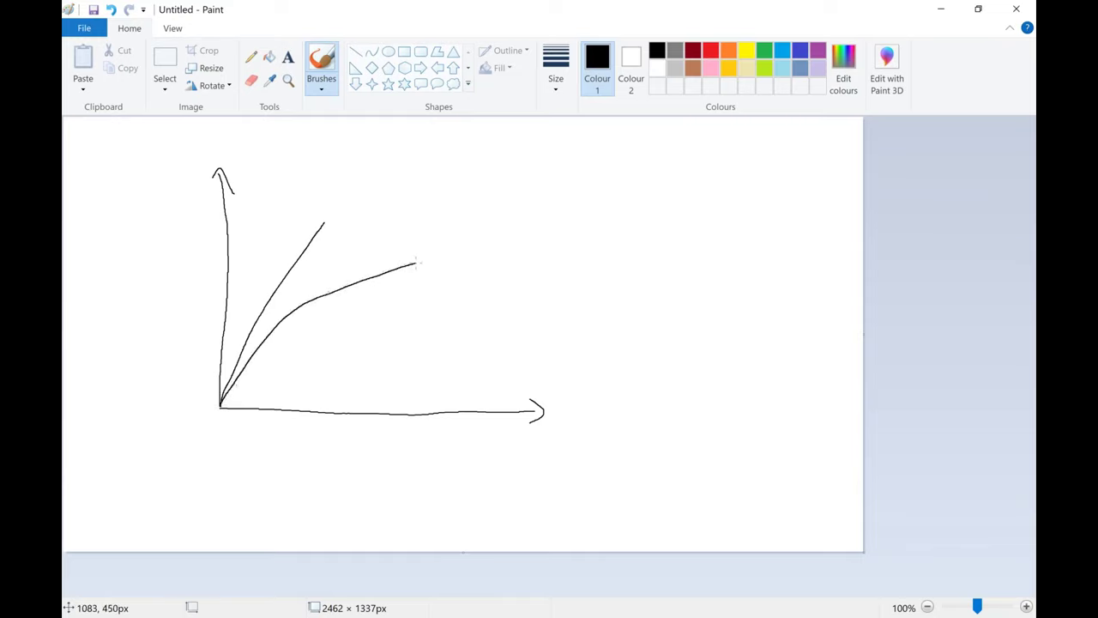
# Step: Mark load level F with dashed projections from both curves to the horizontal axis, and label the curves L and NL
pyautogui.moveTo(228, 300)
pyautogui.mouseDown()
pyautogui.moveTo(178, 302)
pyautogui.moveTo(202, 290)
pyautogui.moveTo(270, 296)
pyautogui.moveTo(271, 329)
pyautogui.mouseUp()
pyautogui.moveTo(272, 370); pyautogui.dragTo(272, 401)
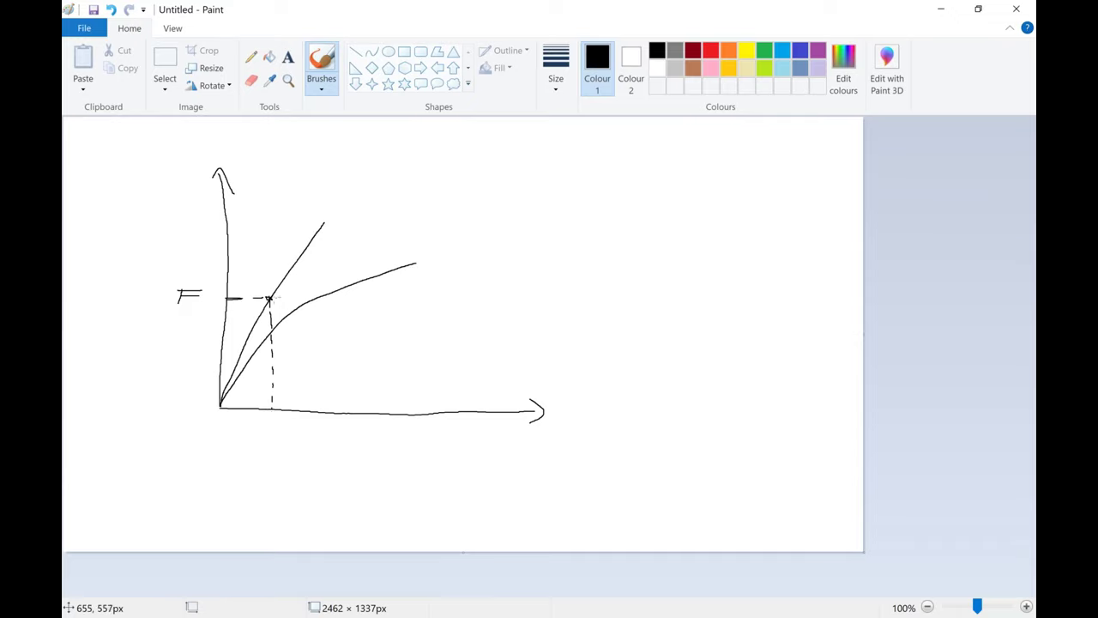
pyautogui.moveTo(279, 298); pyautogui.dragTo(320, 300)
pyautogui.moveTo(319, 299); pyautogui.dragTo(325, 403)
pyautogui.moveTo(330, 198); pyautogui.dragTo(355, 204)
pyautogui.moveTo(424, 261)
pyautogui.mouseDown()
pyautogui.moveTo(438, 238)
pyautogui.moveTo(457, 253)
pyautogui.mouseUp()
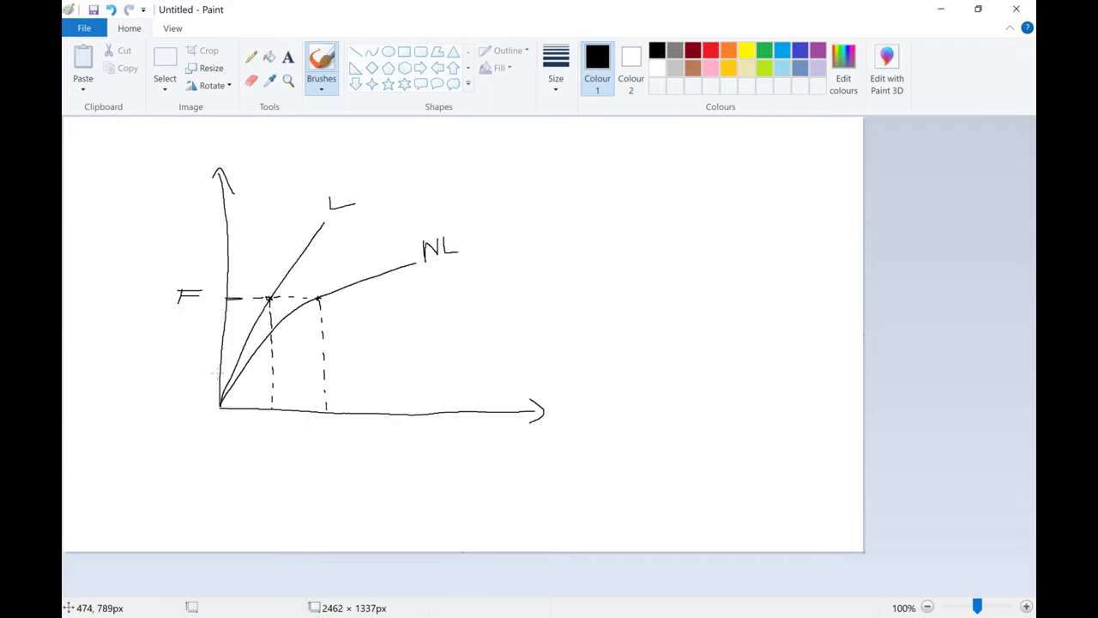
# Step: Add a steeper straight line near the origin and sketch a stepwise path with circled nodes along the NL curve
pyautogui.moveTo(216, 373); pyautogui.dragTo(281, 117)
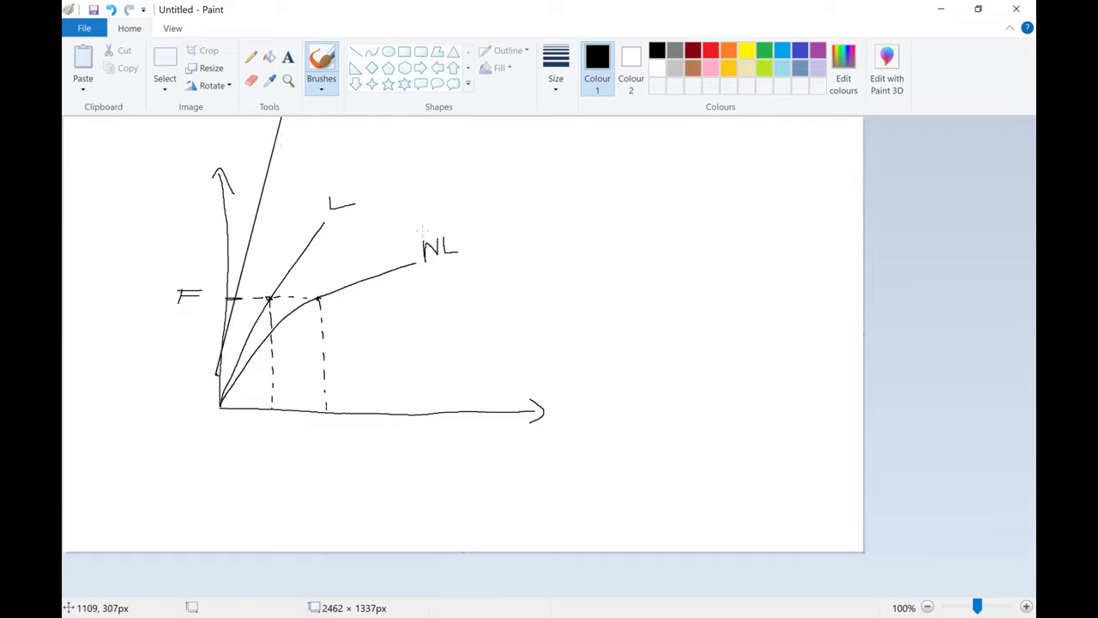
pyautogui.moveTo(554, 161); pyautogui.dragTo(573, 165)
pyautogui.moveTo(211, 377)
pyautogui.mouseDown()
pyautogui.moveTo(225, 375)
pyautogui.moveTo(208, 379)
pyautogui.mouseUp()
pyautogui.moveTo(239, 376)
pyautogui.mouseDown()
pyautogui.moveTo(219, 403)
pyautogui.moveTo(239, 382)
pyautogui.mouseUp()
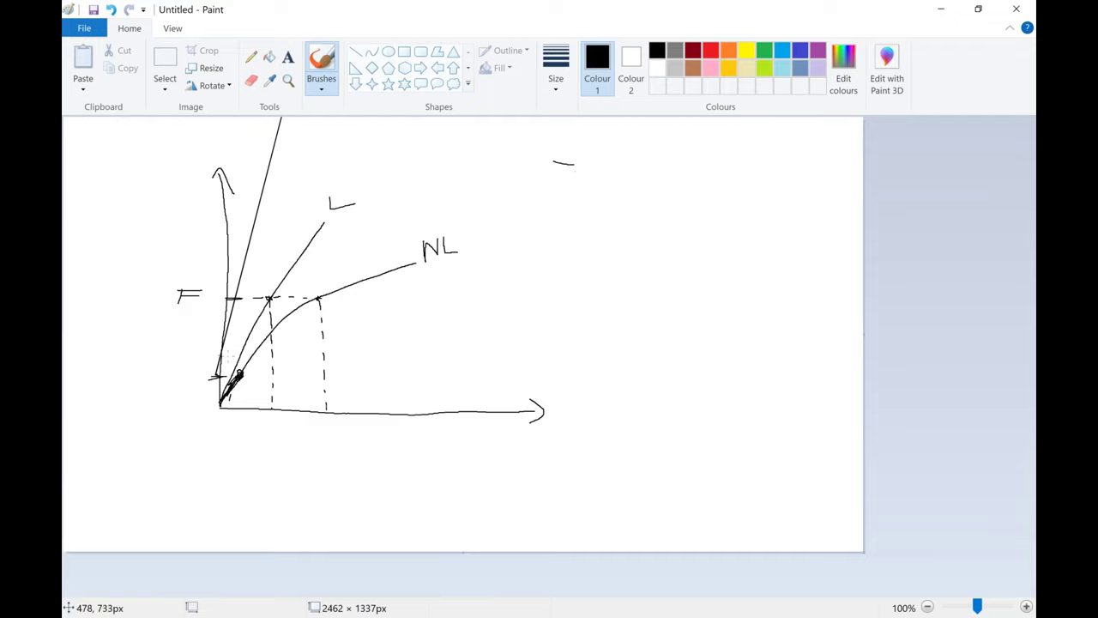
pyautogui.moveTo(259, 355)
pyautogui.mouseDown()
pyautogui.moveTo(242, 374)
pyautogui.moveTo(258, 350)
pyautogui.moveTo(340, 295)
pyautogui.moveTo(420, 276)
pyautogui.mouseUp()
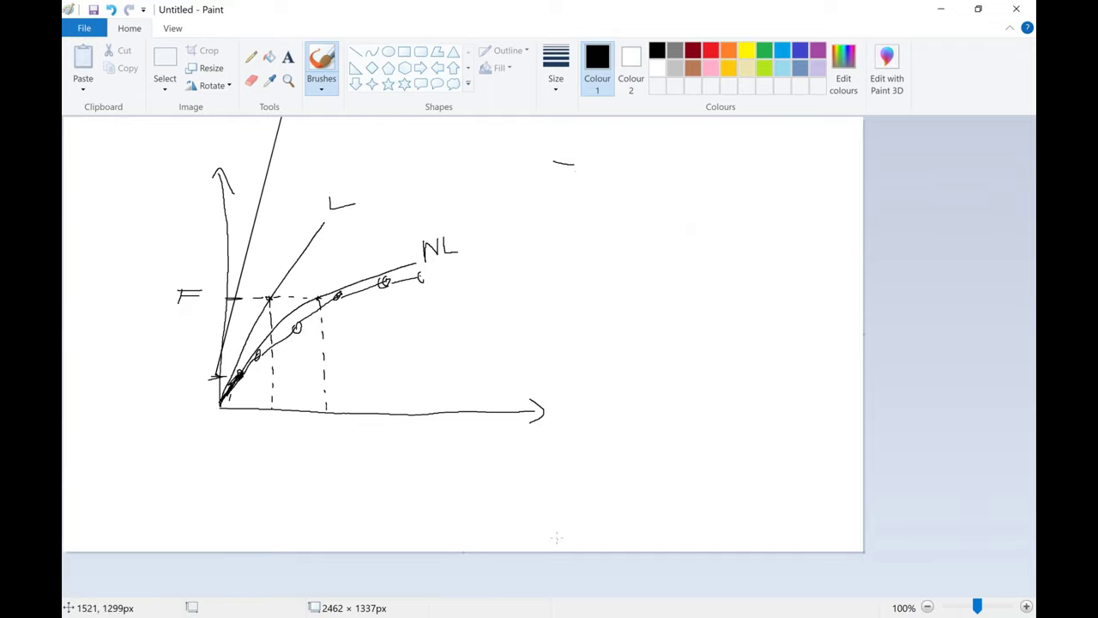
# Step: Switch back to the industrial building model in FEM-Design, continue past the auto-design messages and close the calculation
pyautogui.click(636, 616)
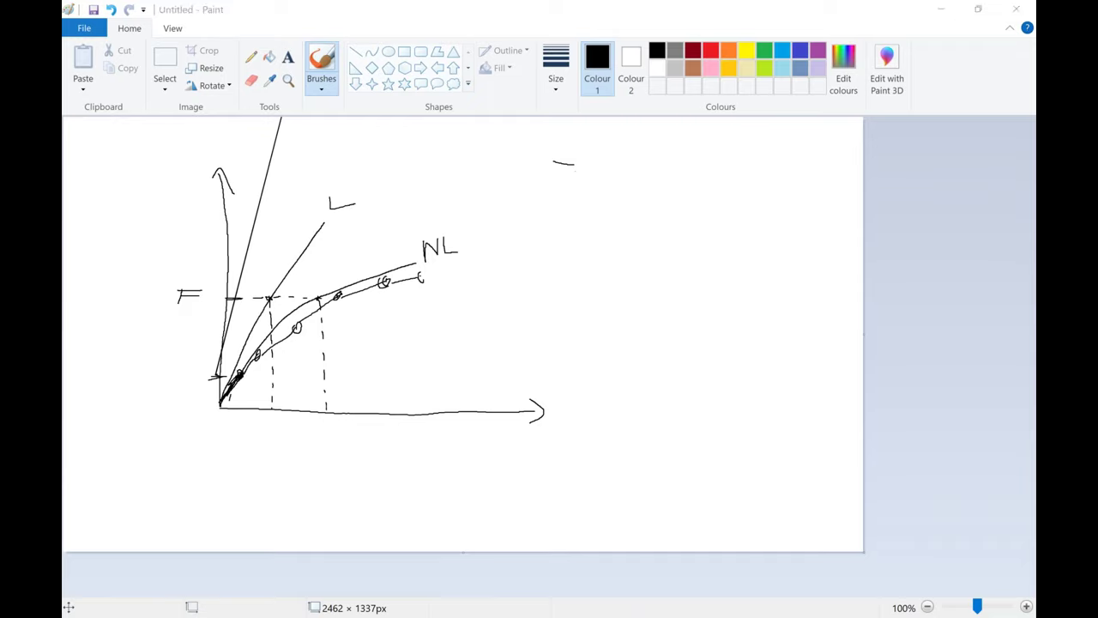
pyautogui.moveTo(520, 616)
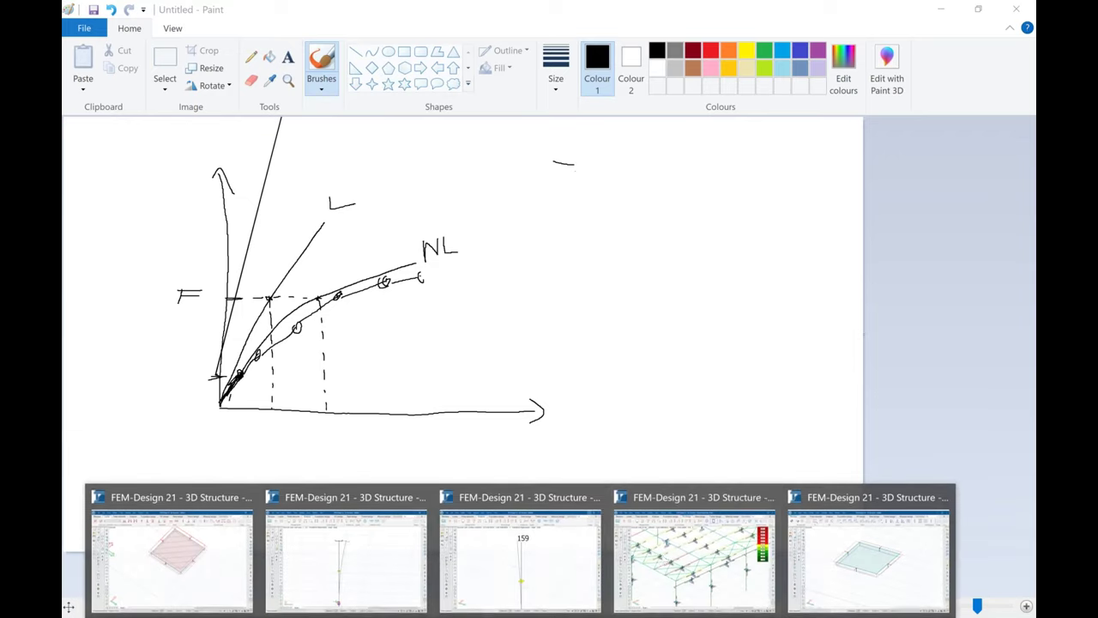
pyautogui.click(667, 558)
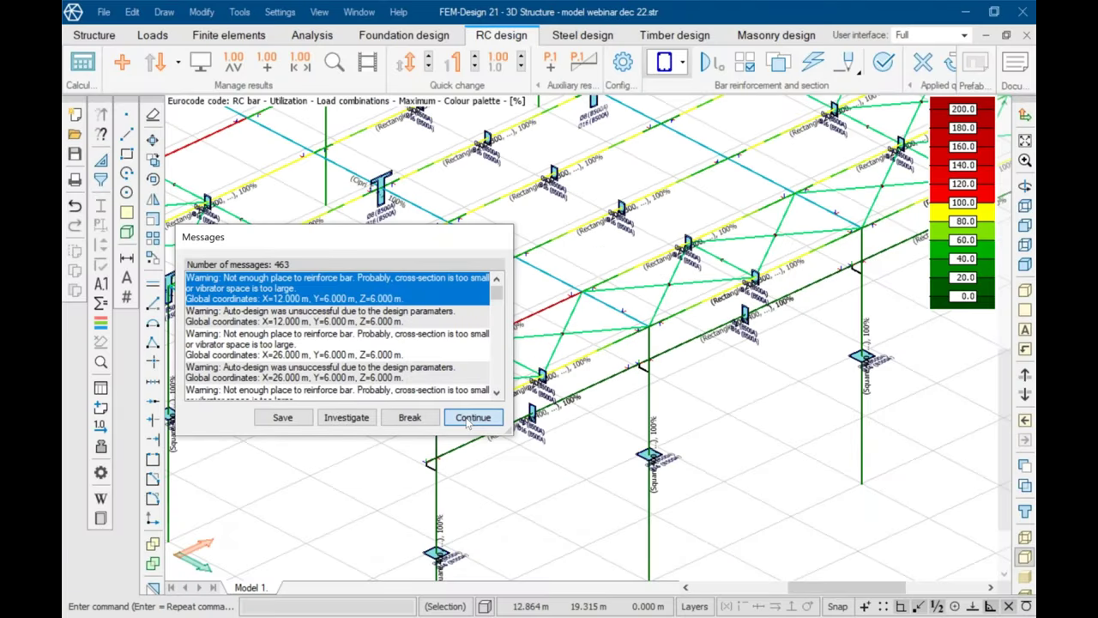
pyautogui.click(472, 417)
pyautogui.click(546, 437)
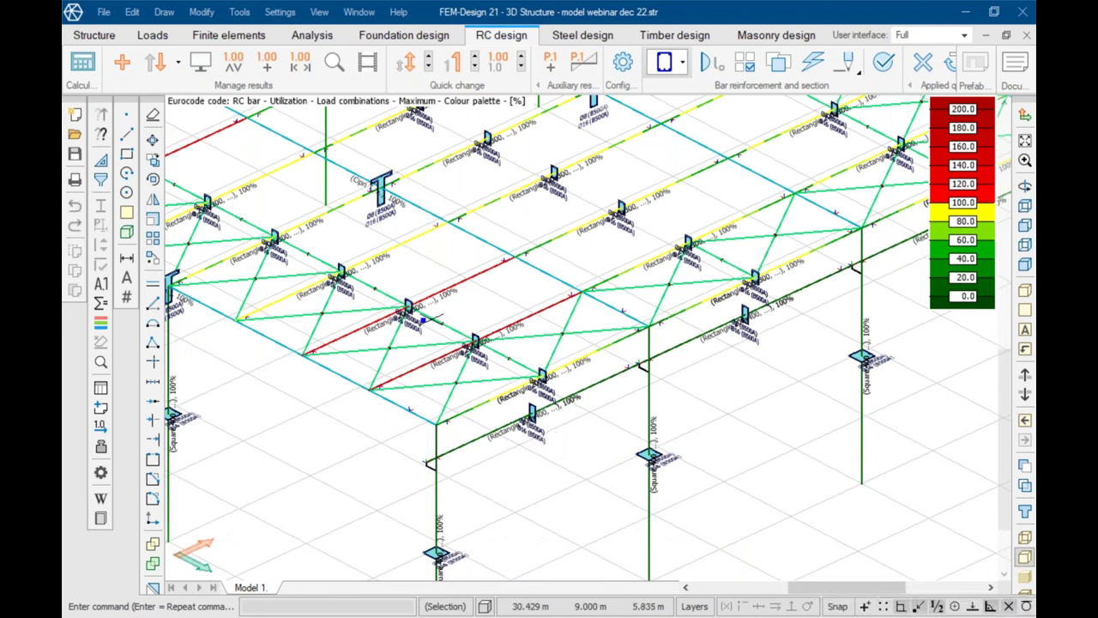
# Step: Open the detailed result of rectangular roof beam B.50.1 for the maximum of load combinations and examine its reinforcement and cross-section
pyautogui.click(333, 62)
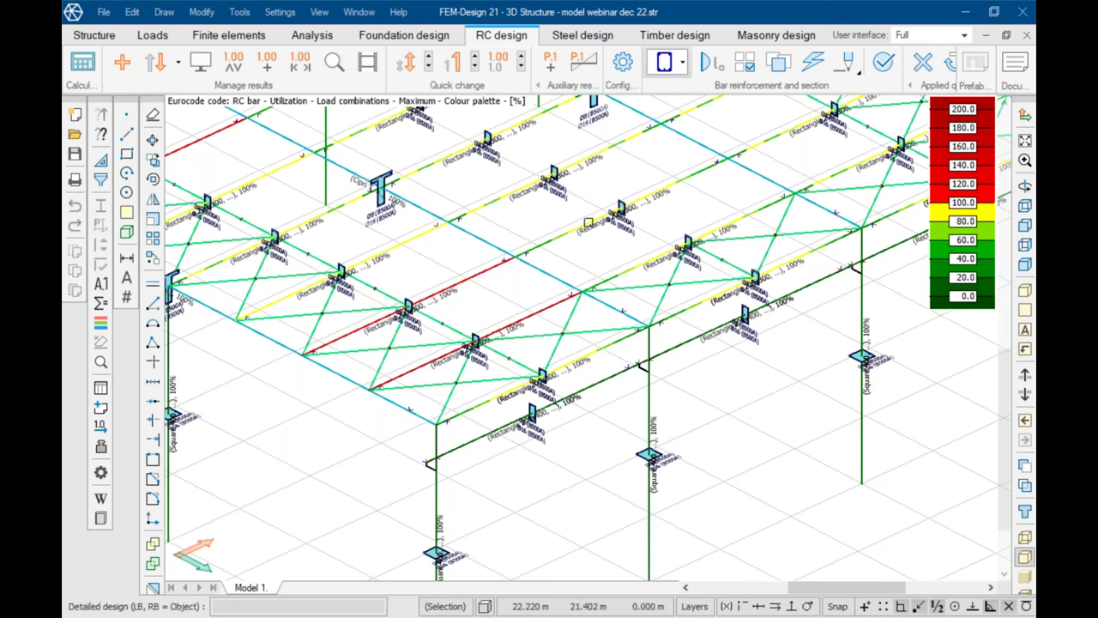
pyautogui.click(619, 208)
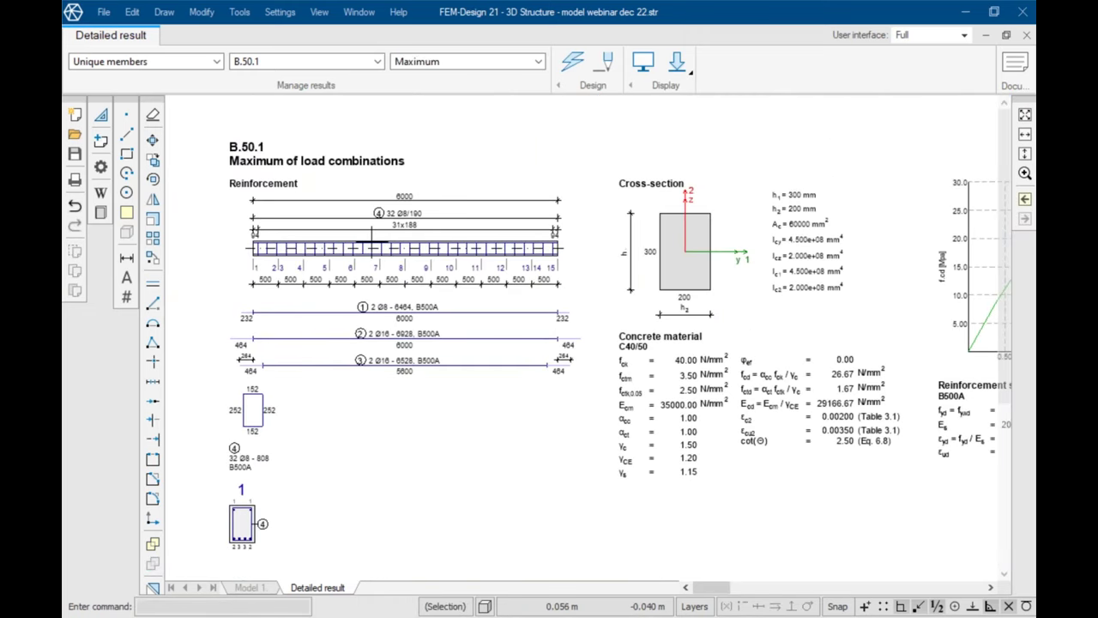
pyautogui.scroll(-2, 346, 203)
pyautogui.scroll(3, 308, 397)
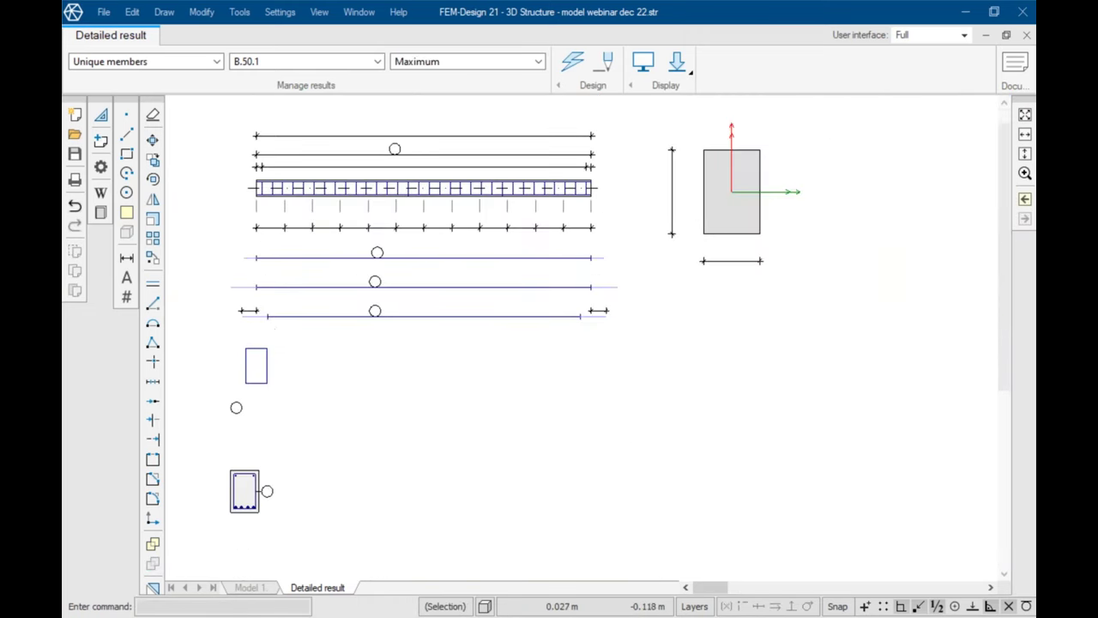
pyautogui.scroll(1, 316, 384)
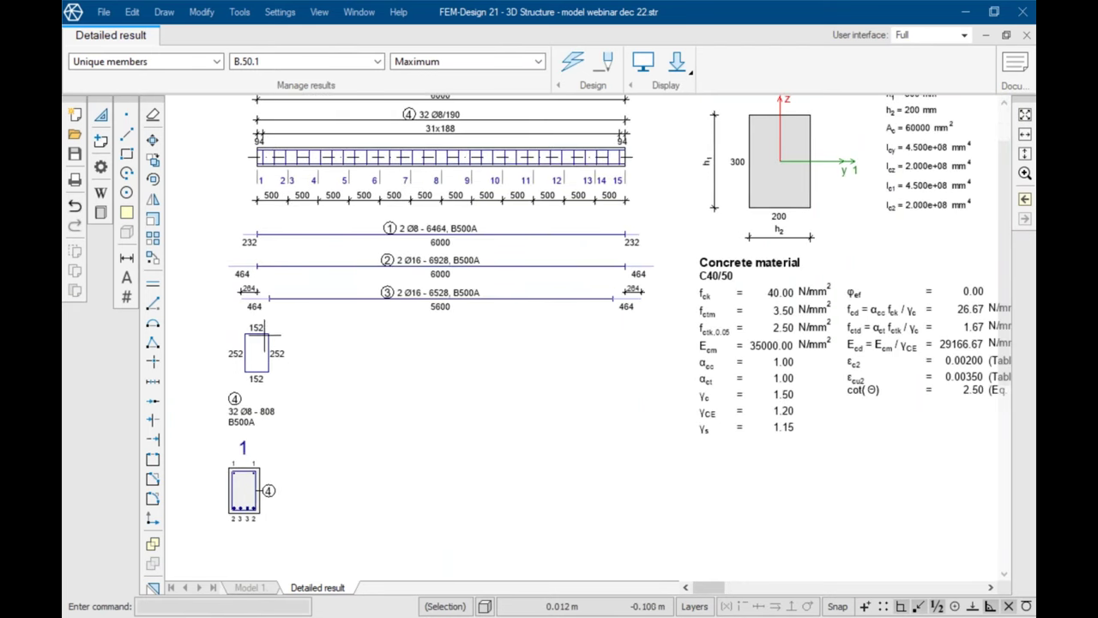
pyautogui.scroll(-1, 264, 335)
pyautogui.scroll(-3, 265, 337)
pyautogui.scroll(-2, 295, 258)
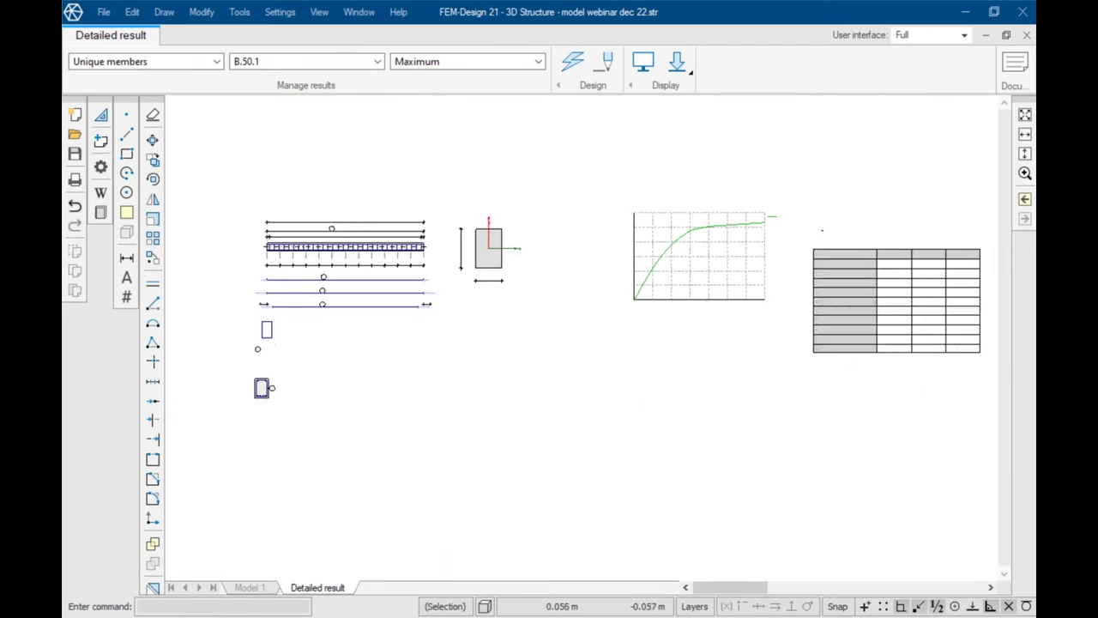
# Step: Examine the cross-section data, concrete and reinforcement steel properties, and concrete stress-strain curve in beam B.50.1's detailed result
pyautogui.scroll(1, 727, 227)
pyautogui.scroll(2, 789, 216)
pyautogui.scroll(2, 745, 236)
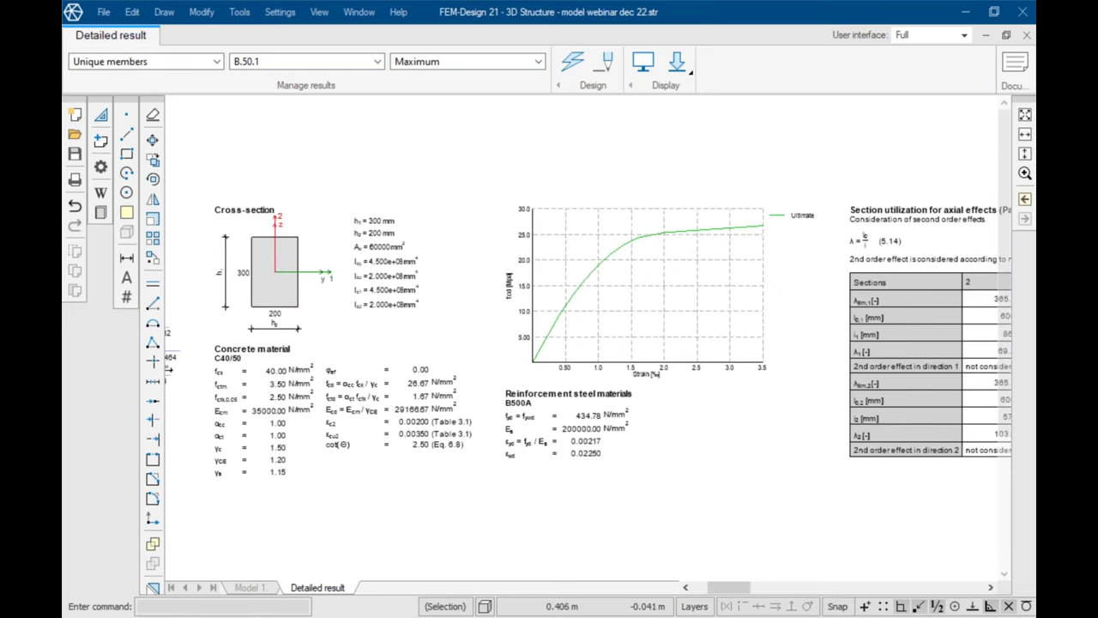
pyautogui.scroll(1, 763, 264)
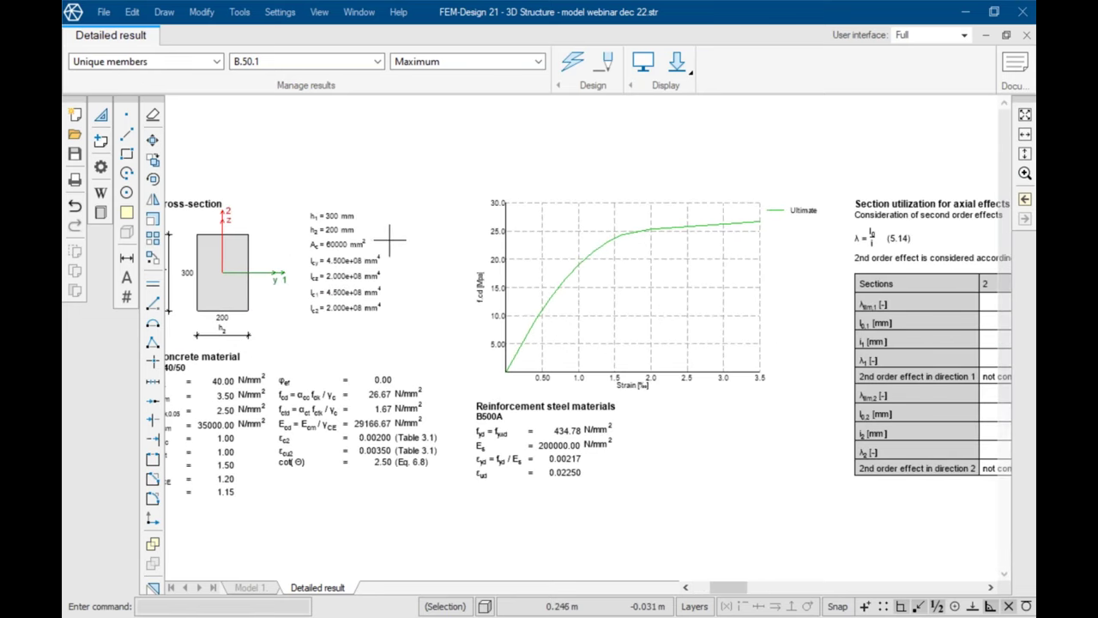
pyautogui.scroll(-3, 302, 243)
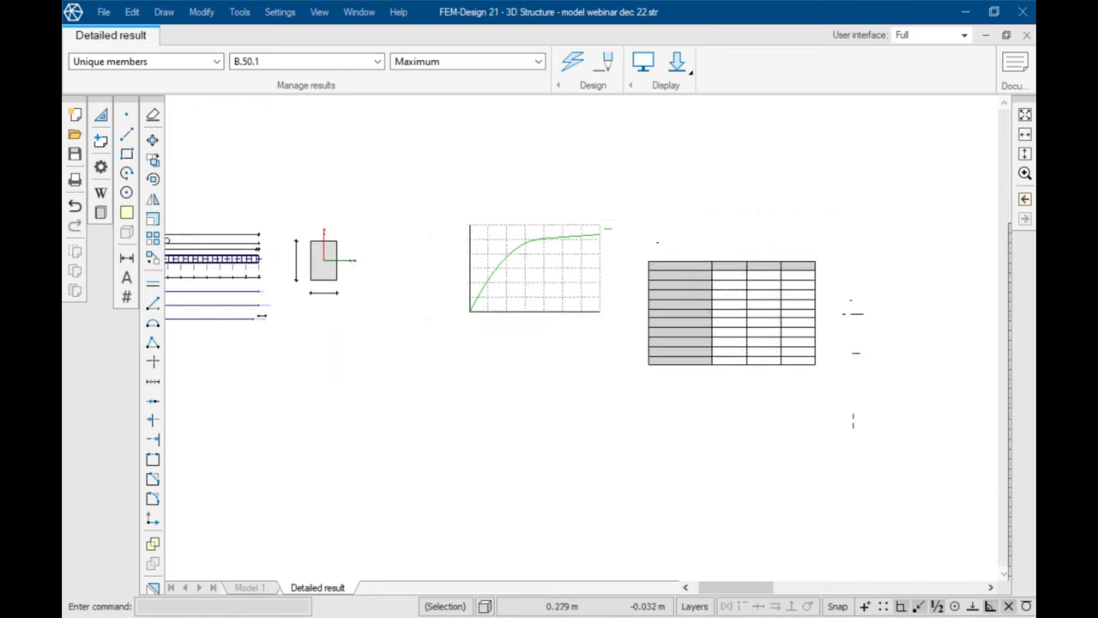
pyautogui.scroll(2, 829, 257)
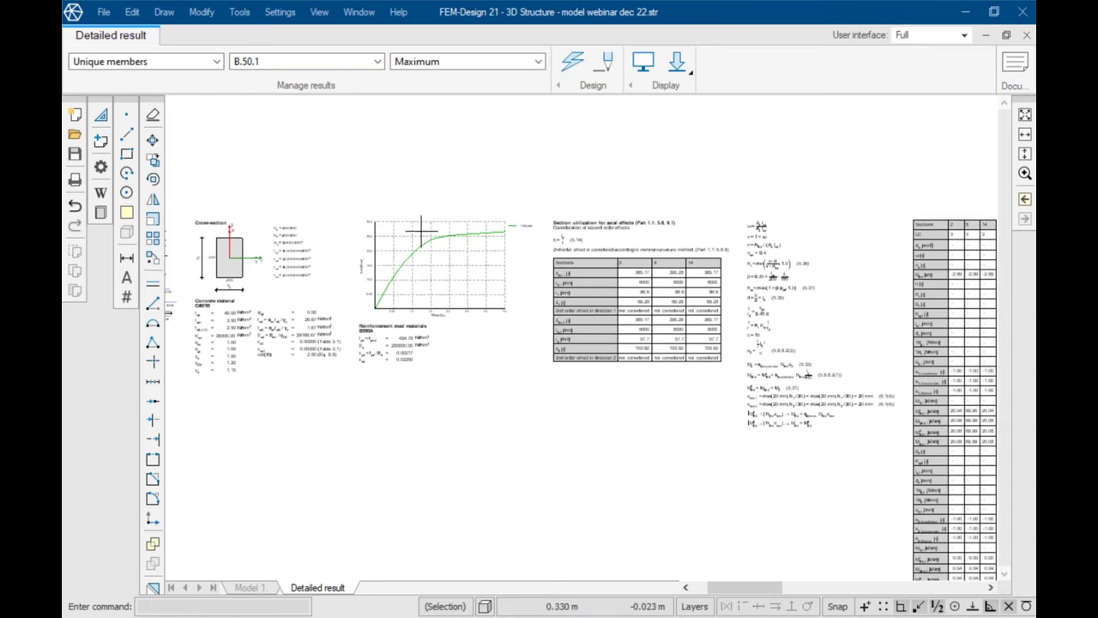
# Step: Inspect beam B.50.1's second-order tables, the stresses and strains at sections 2, 8 and 14, and the utilization checks
pyautogui.scroll(-3, 404, 234)
pyautogui.scroll(-3, 398, 232)
pyautogui.scroll(4, 885, 250)
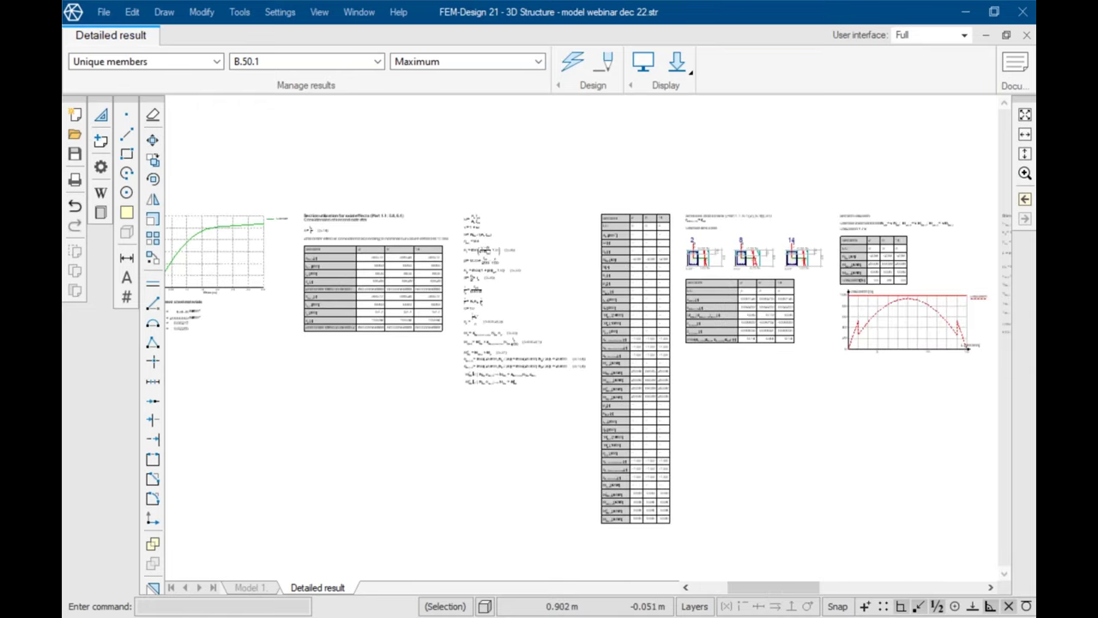
pyautogui.scroll(3, 814, 250)
pyautogui.scroll(1, 816, 283)
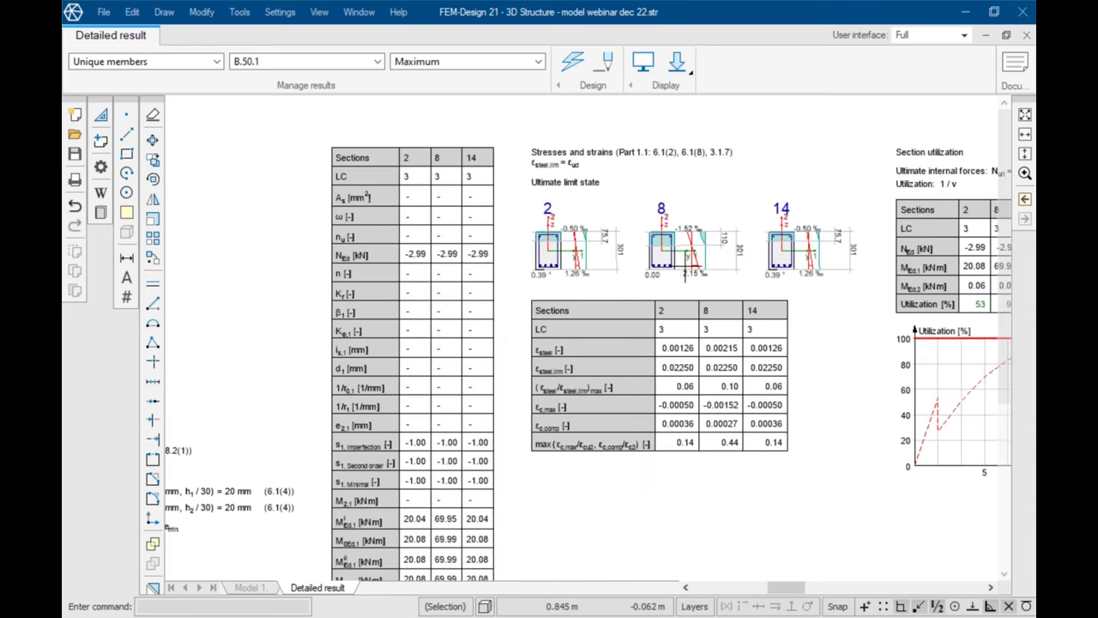
pyautogui.scroll(-3, 369, 232)
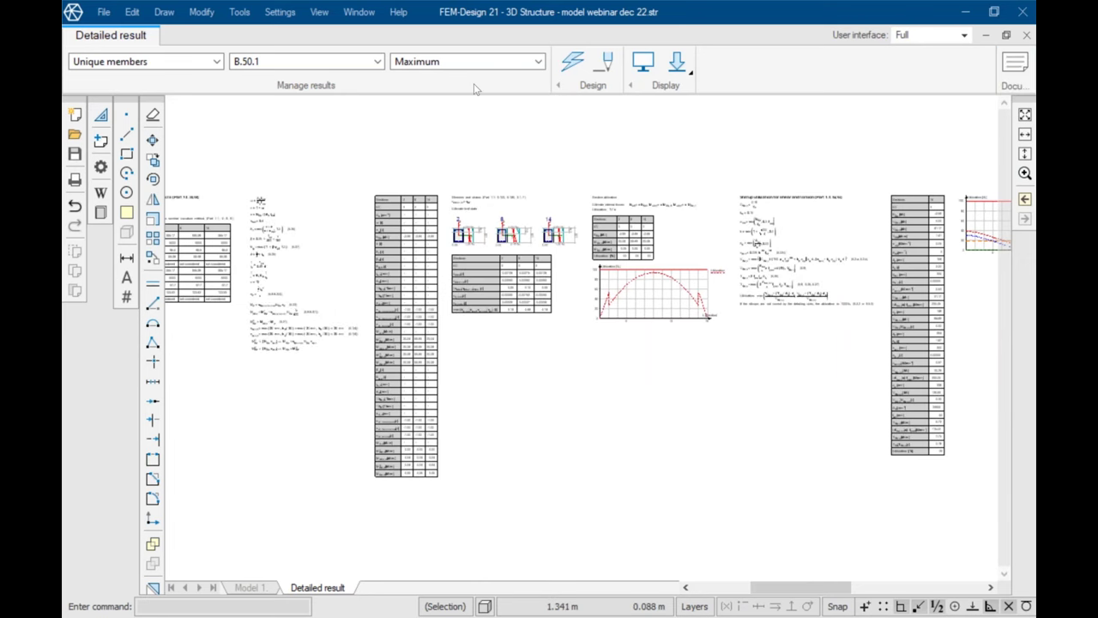
# Step: Close the beam's detailed result and return to the maximized building model with its RC bar utilization
pyautogui.doubleClick(741, 17)
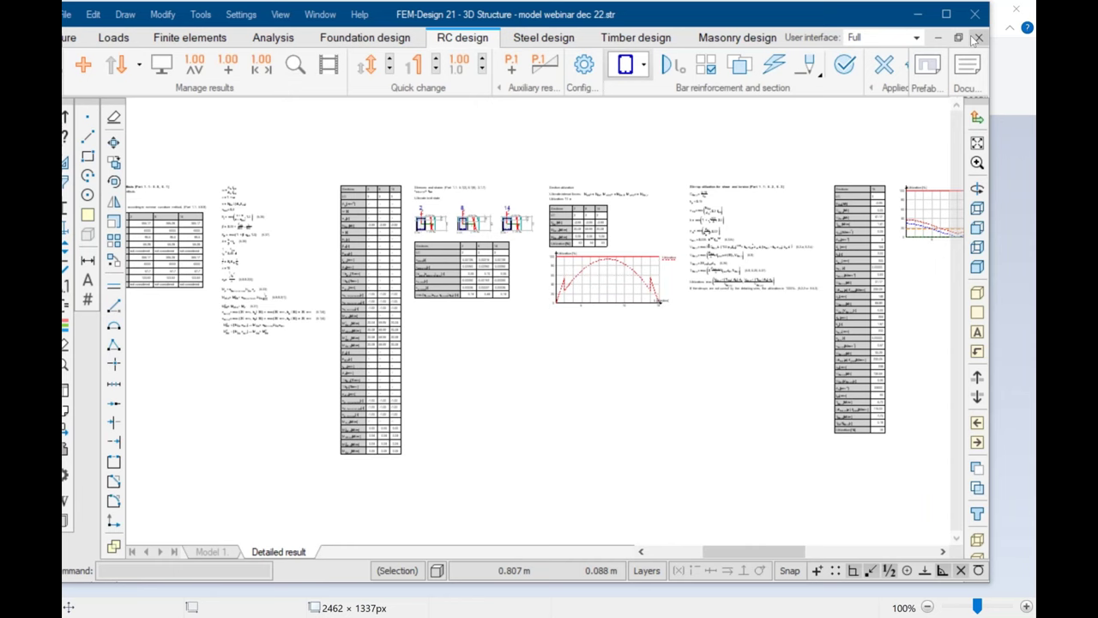
pyautogui.click(977, 38)
pyautogui.click(947, 15)
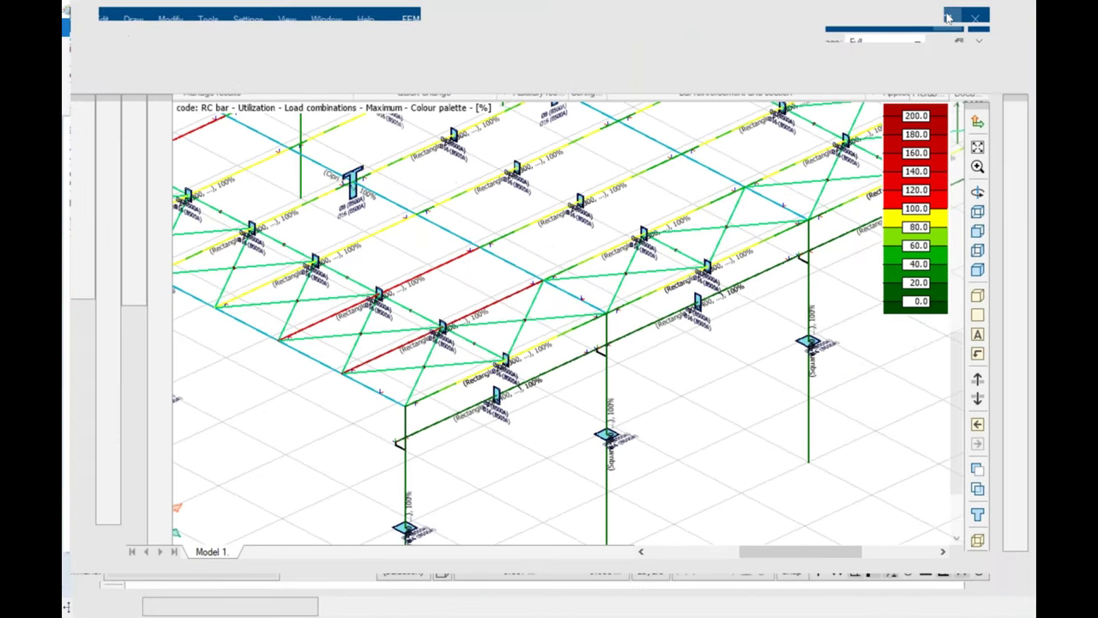
# Step: Review the colour-coded RC bar utilization across the whole industrial building from several viewing angles
pyautogui.scroll(-1, 636, 237)
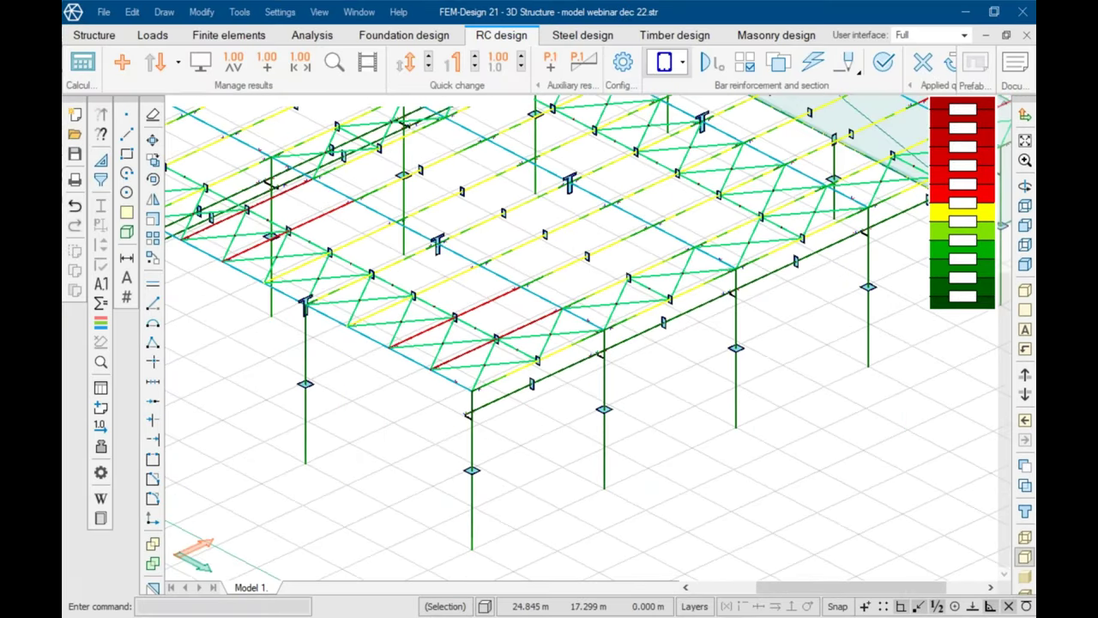
pyautogui.scroll(-1, 625, 336)
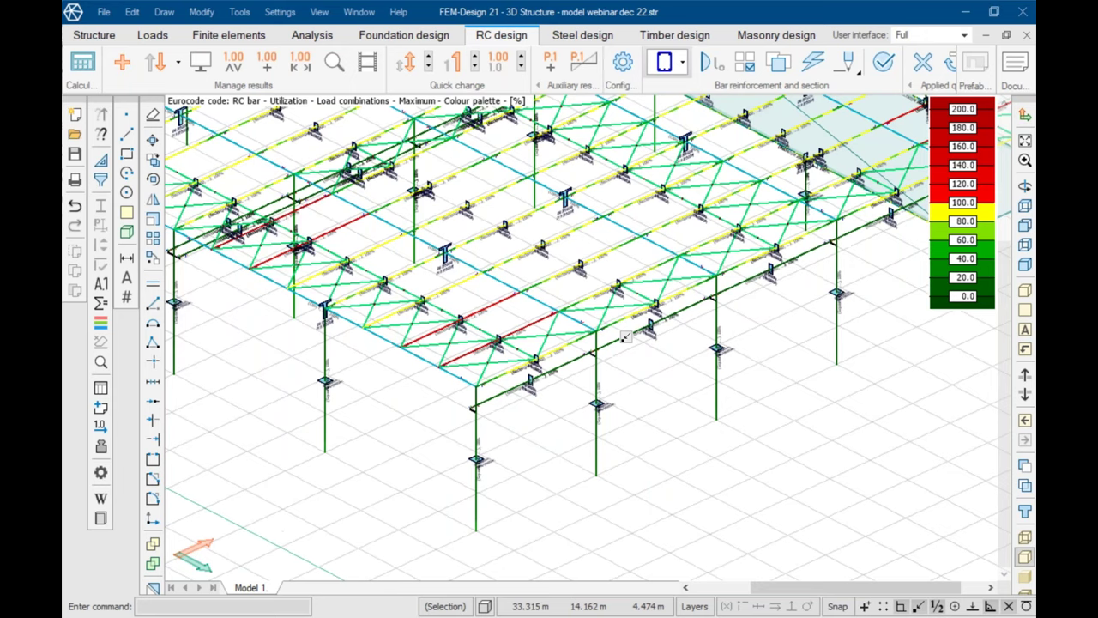
pyautogui.scroll(-1, 625, 337)
pyautogui.scroll(-1, 624, 297)
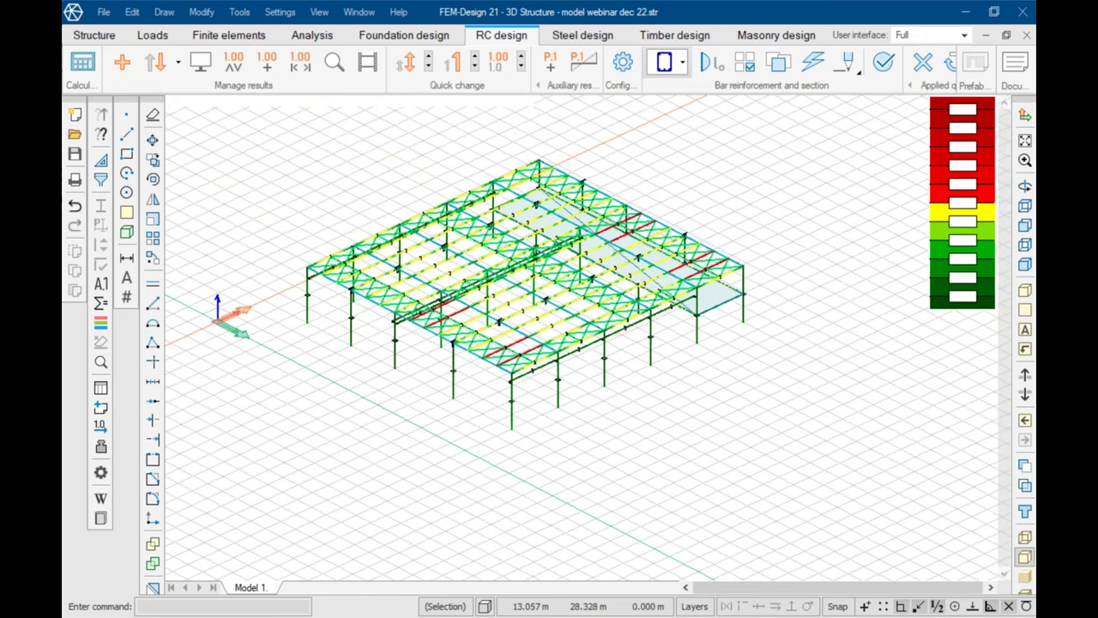
pyautogui.scroll(1, 509, 235)
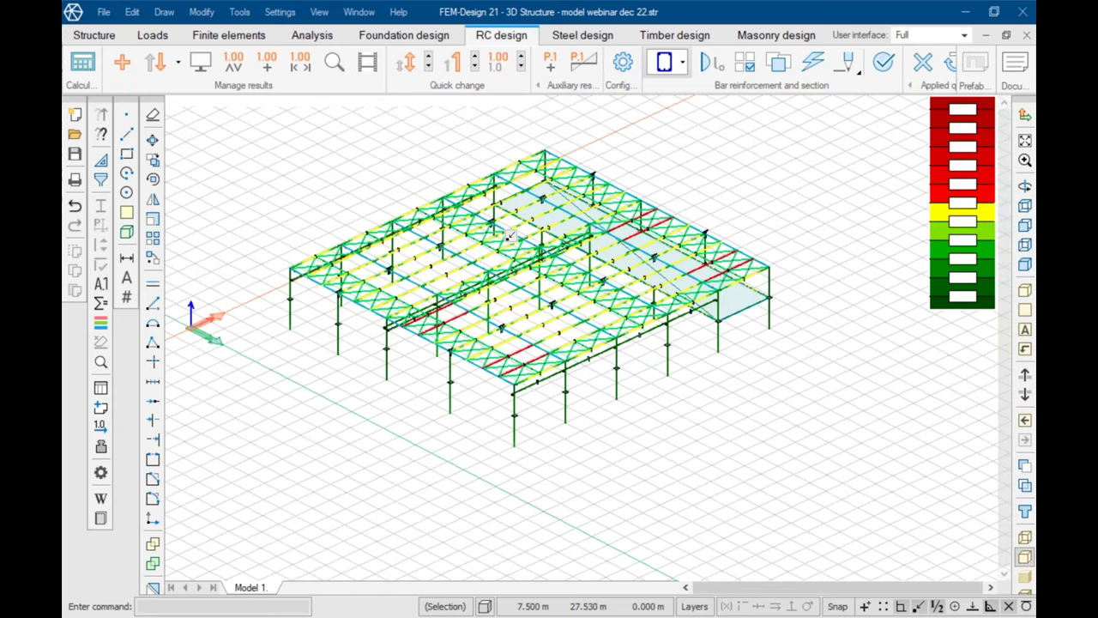
pyautogui.scroll(2, 511, 235)
pyautogui.keyDown('shift'); pyautogui.moveTo(589, 343); pyautogui.dragTo(794, 286, button='middle'); pyautogui.keyUp('shift')
pyautogui.scroll(3, 428, 270)
pyautogui.scroll(1, 428, 270)
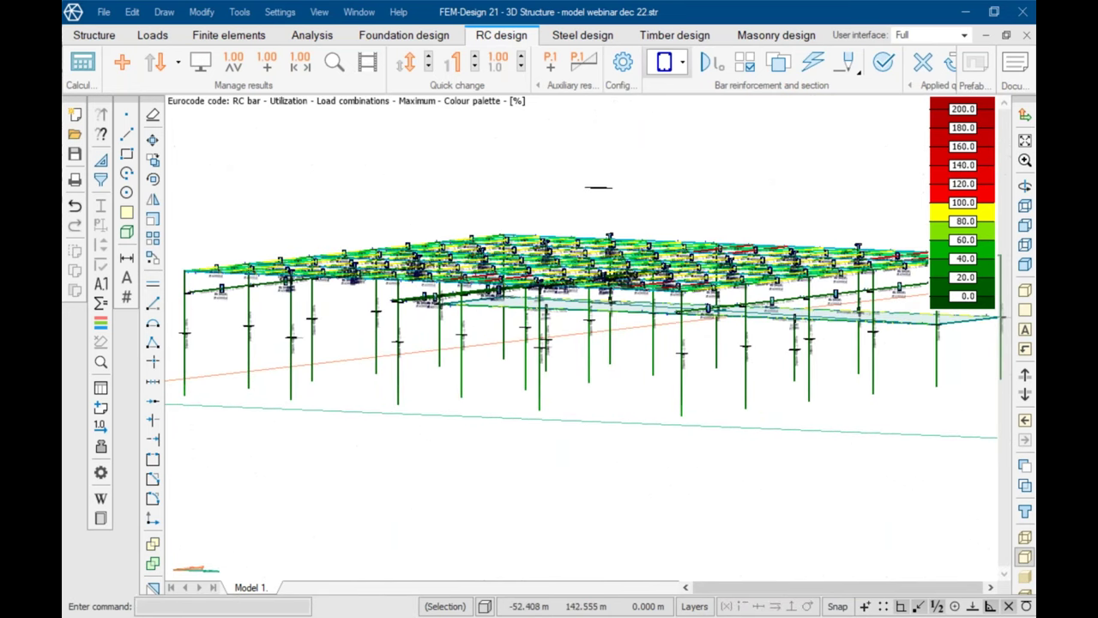
pyautogui.keyDown('shift'); pyautogui.moveTo(592, 191); pyautogui.dragTo(579, 218, button='middle'); pyautogui.keyUp('shift')
# Step: Switch to the untitled column model showing translational displacements and start a new structure using the general Eurocode
pyautogui.moveTo(521, 616)
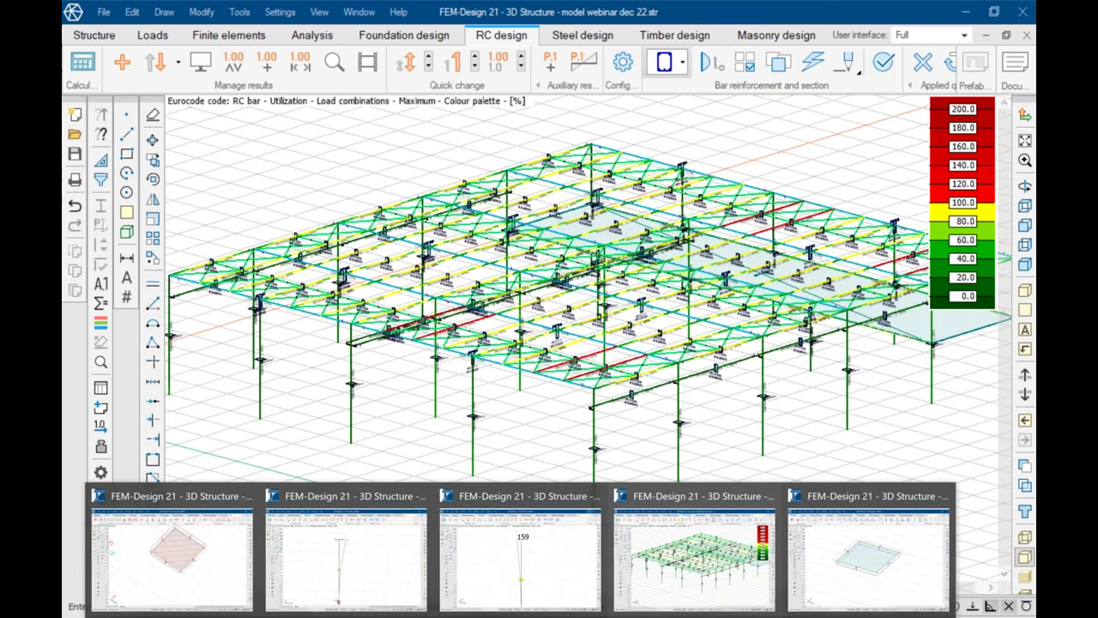
pyautogui.moveTo(411, 571)
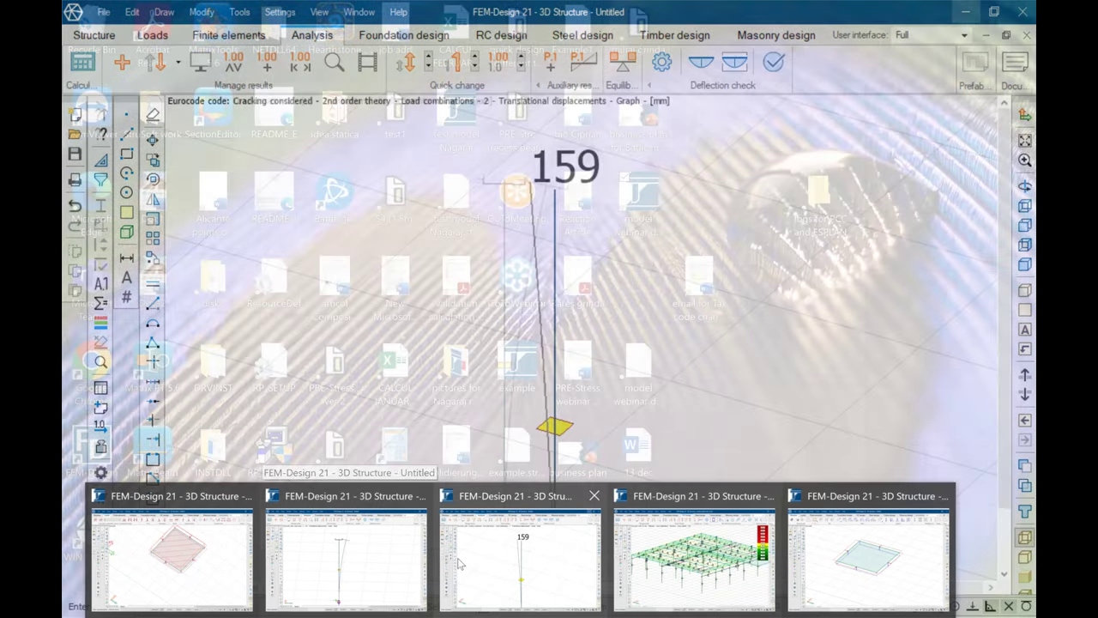
pyautogui.click(458, 562)
pyautogui.click(103, 12)
pyautogui.press('Return')
pyautogui.click(553, 302)
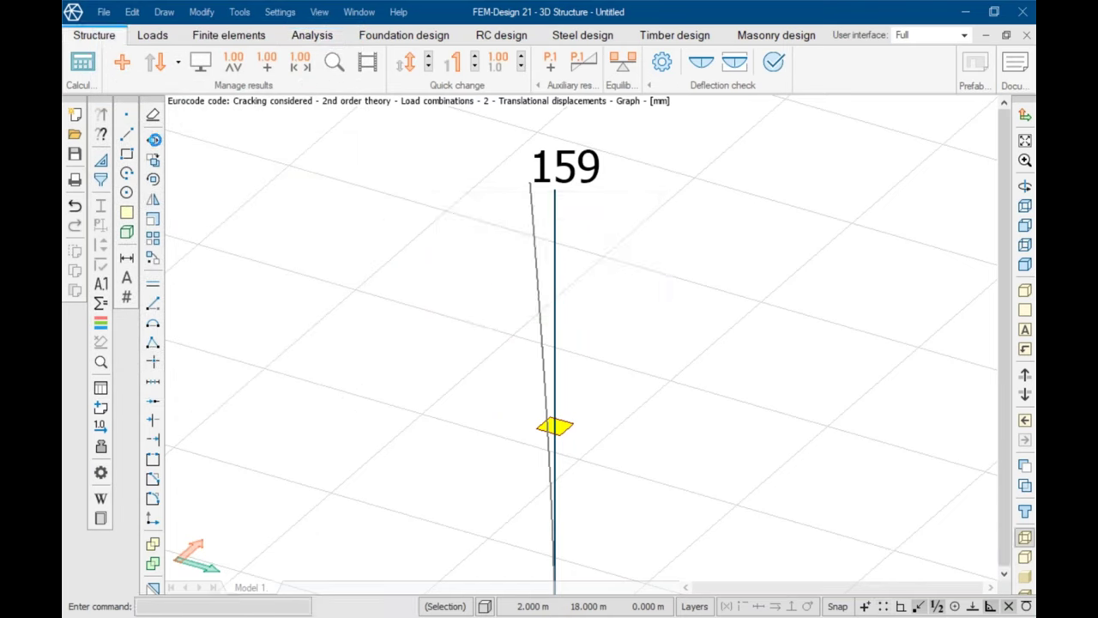
pyautogui.click(665, 152)
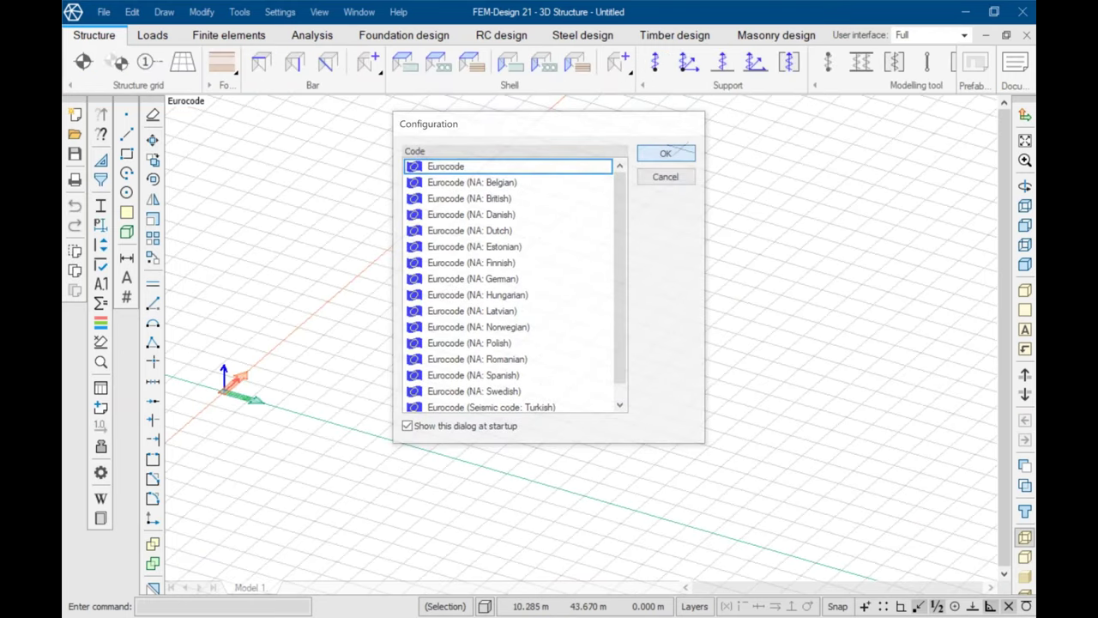
# Step: Draw a 6 m by 6 m rectangular plane plate with a thickness of 0.20 m
pyautogui.click(403, 61)
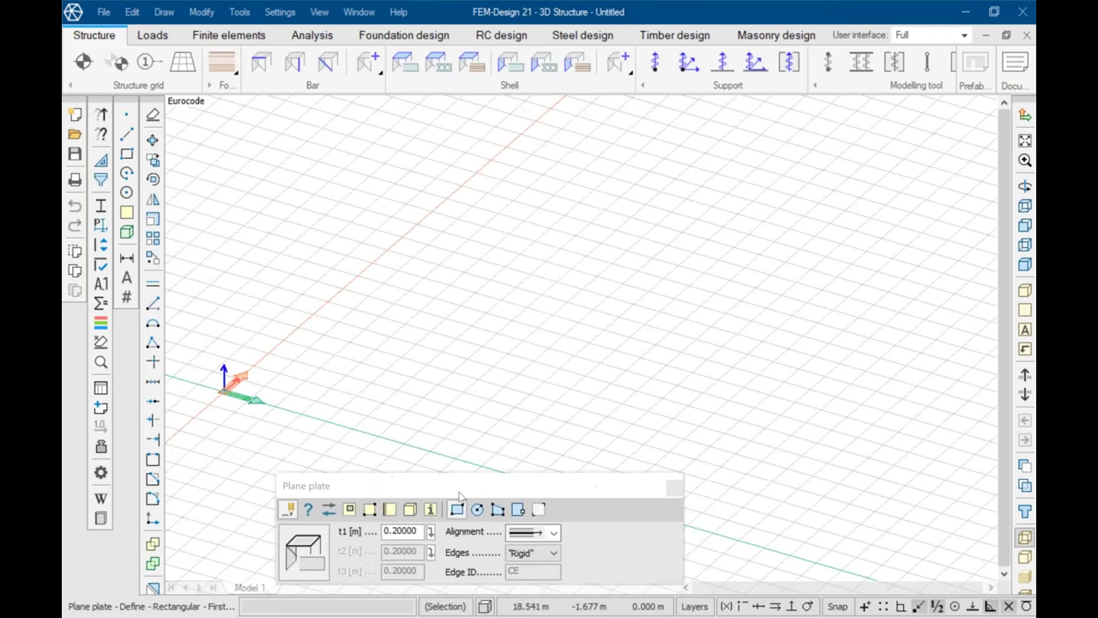
pyautogui.moveTo(459, 496); pyautogui.dragTo(534, 464)
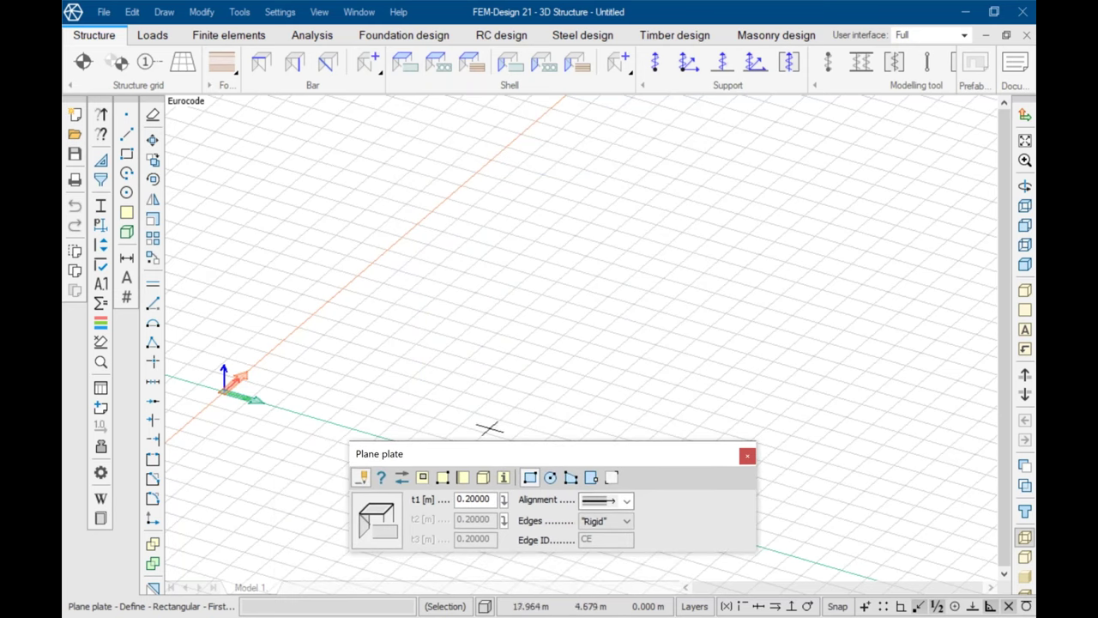
pyautogui.moveTo(488, 289); pyautogui.dragTo(553, 263, button='middle')
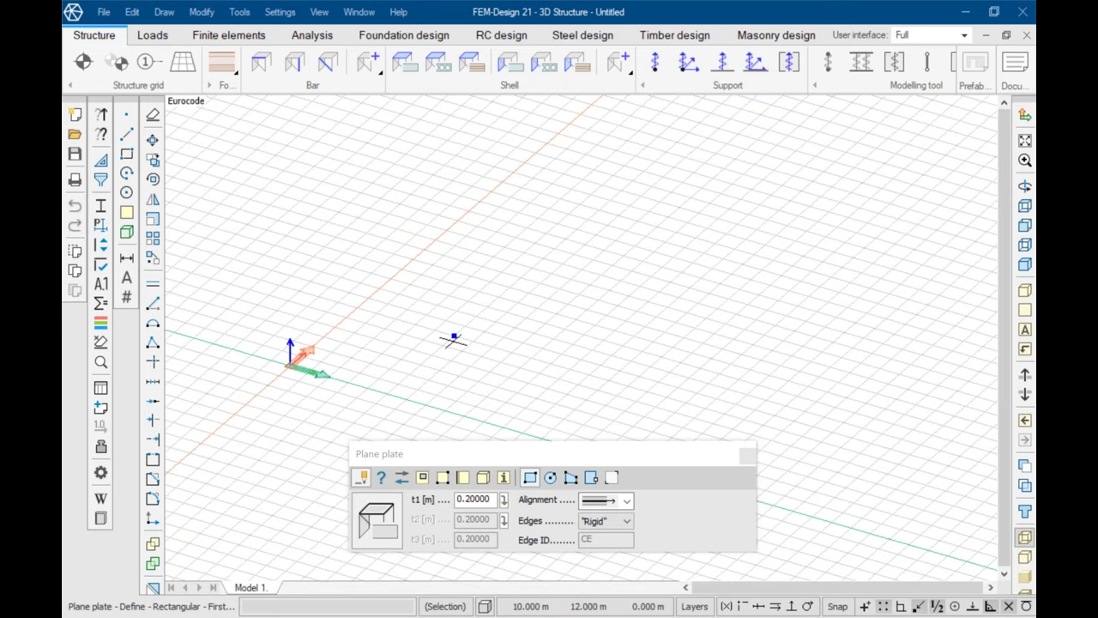
pyautogui.scroll(2, 451, 365)
pyautogui.click(410, 336)
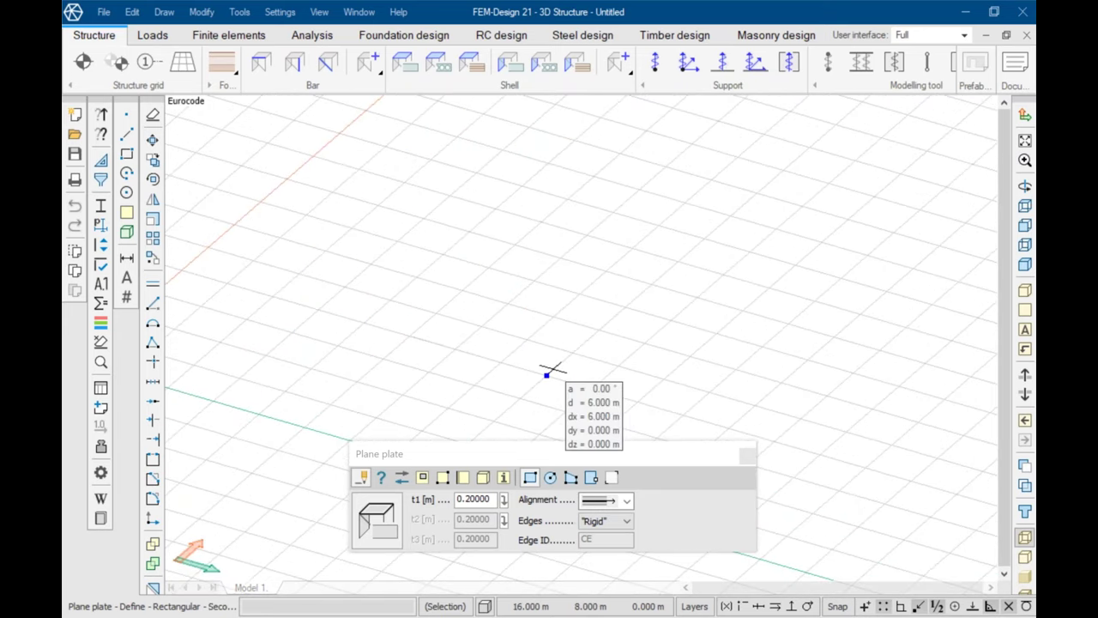
pyautogui.click(621, 304)
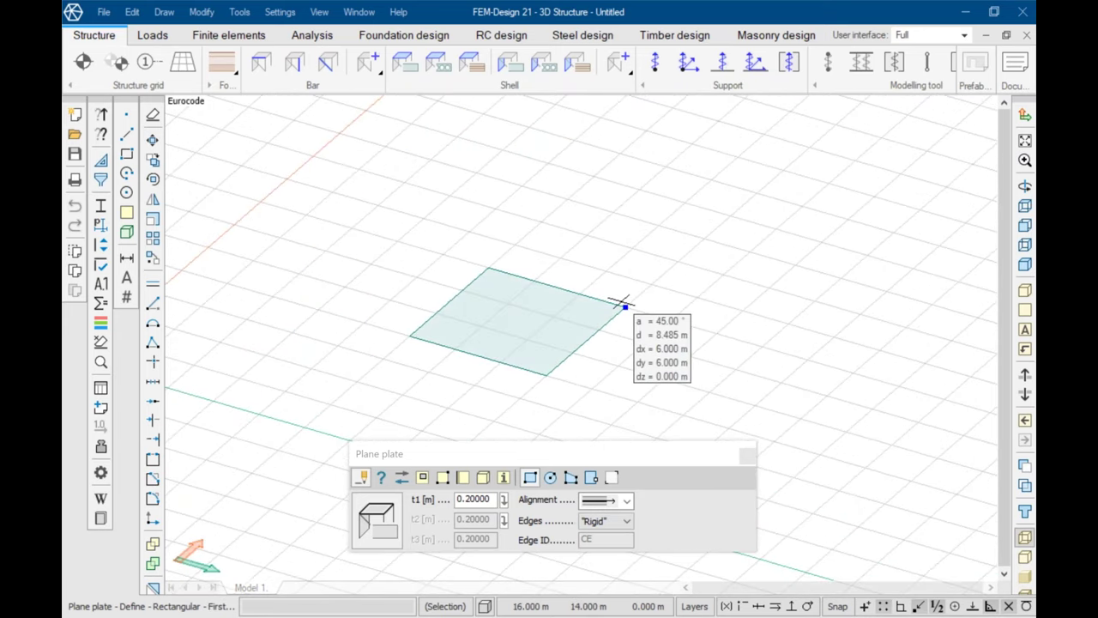
# Step: Choose the predefined hinged type for line support groups and place straight supports along all four plate edges
pyautogui.click(754, 61)
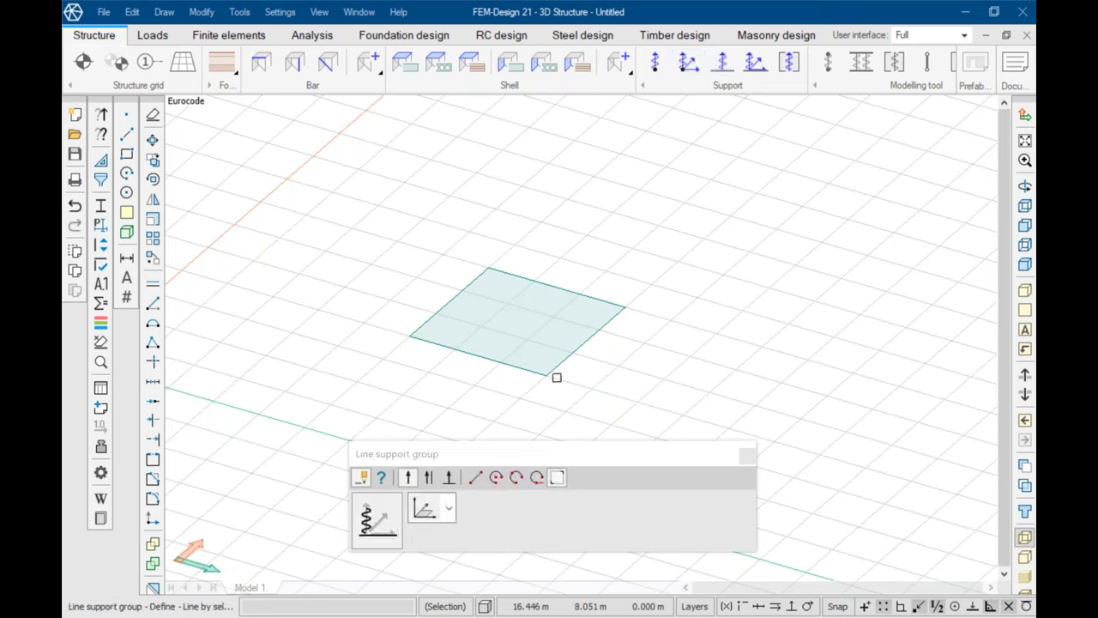
pyautogui.click(386, 522)
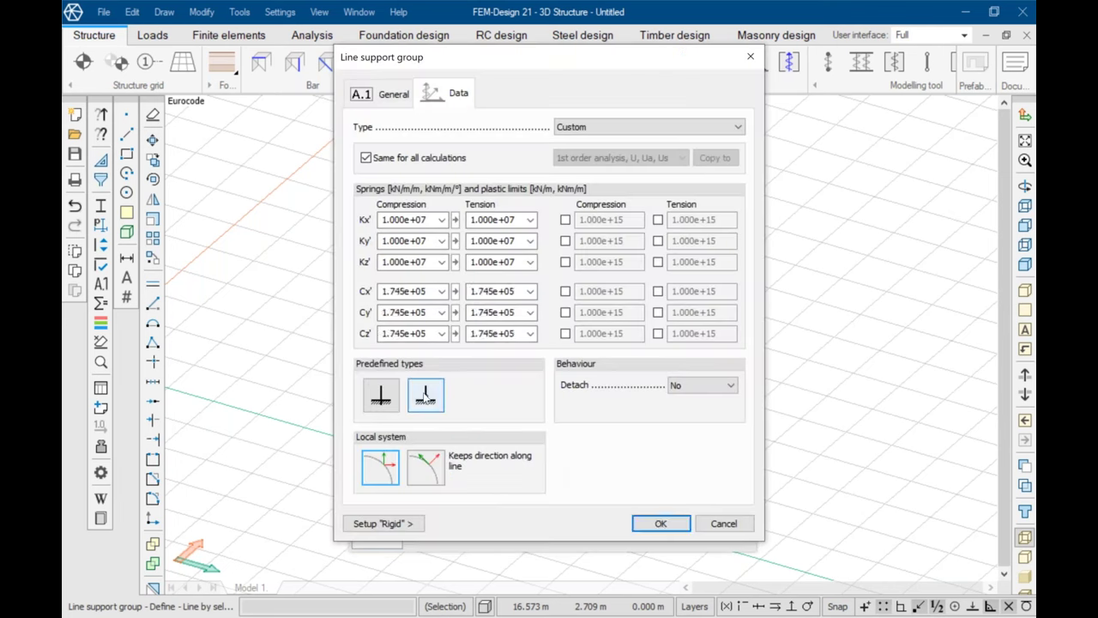
pyautogui.click(660, 524)
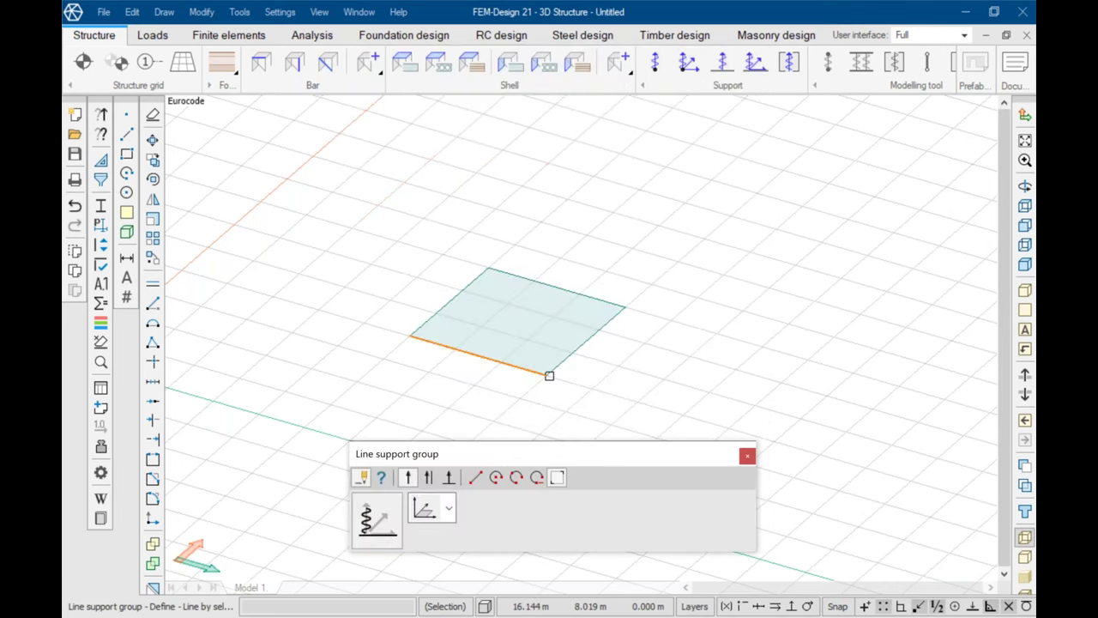
pyautogui.click(475, 477)
pyautogui.click(547, 375)
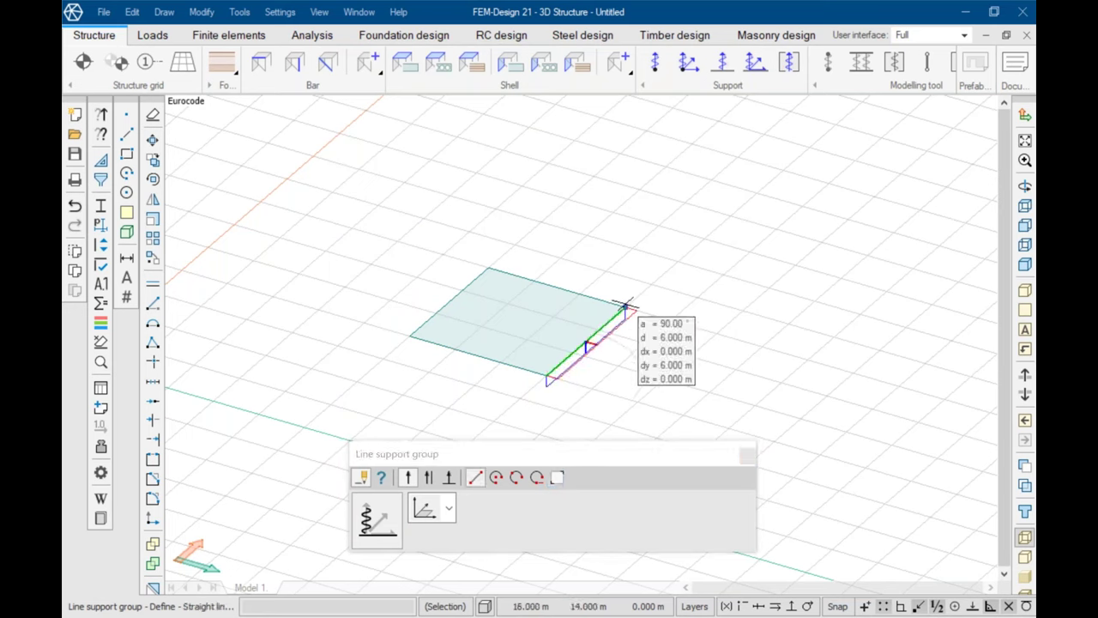
pyautogui.click(625, 305)
pyautogui.click(488, 269)
pyautogui.click(407, 335)
pyautogui.click(547, 376)
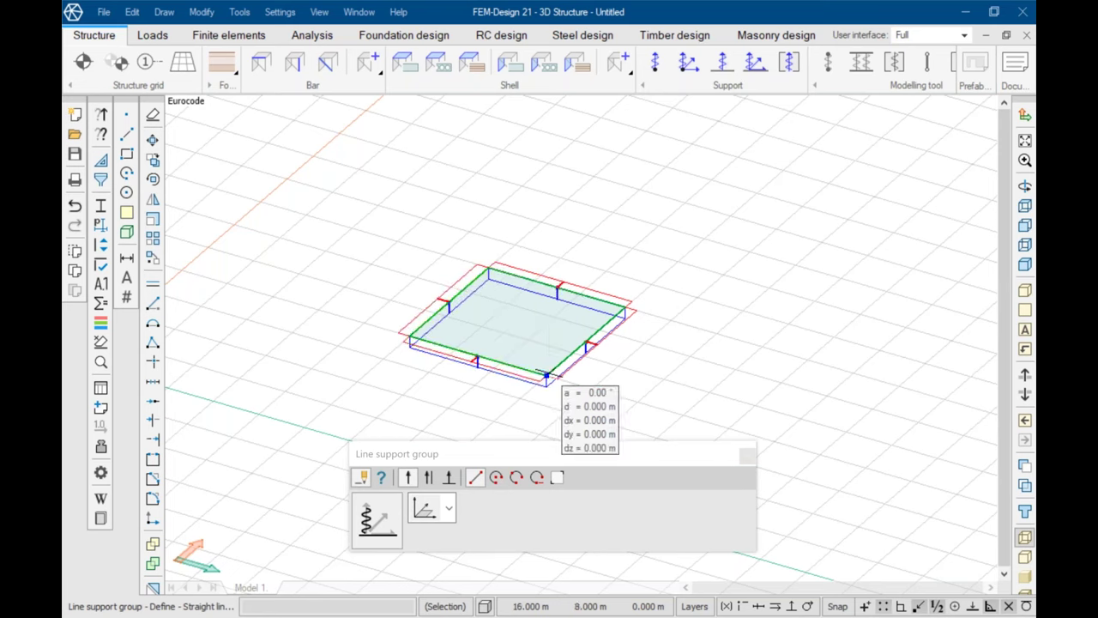
# Step: Define load case a with the type +Struc. dead load
pyautogui.click(152, 35)
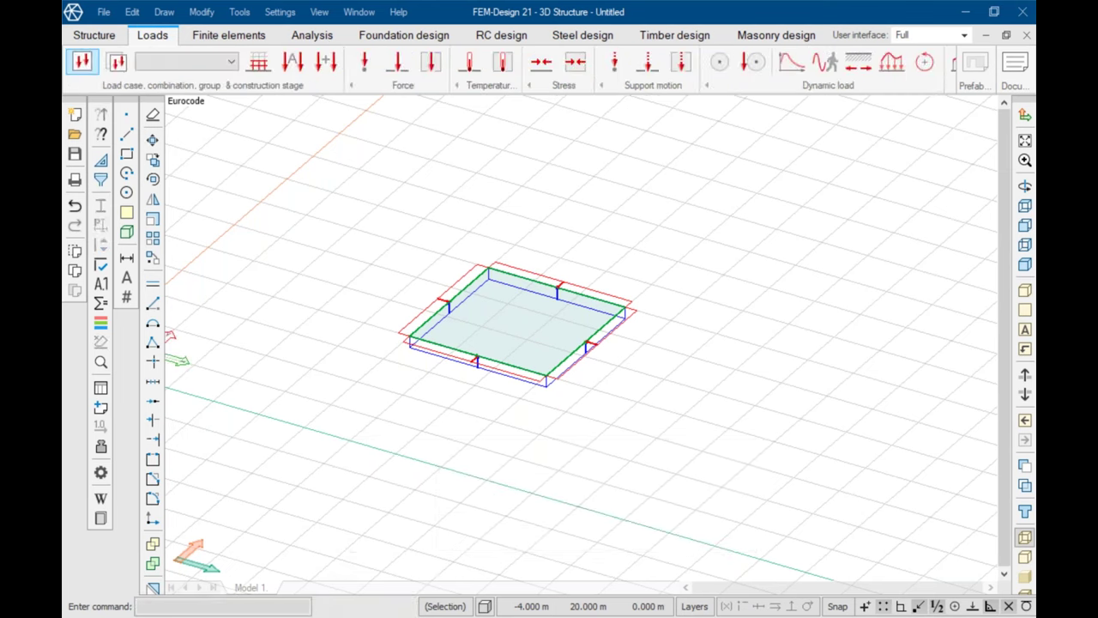
pyautogui.click(83, 61)
pyautogui.write('a')
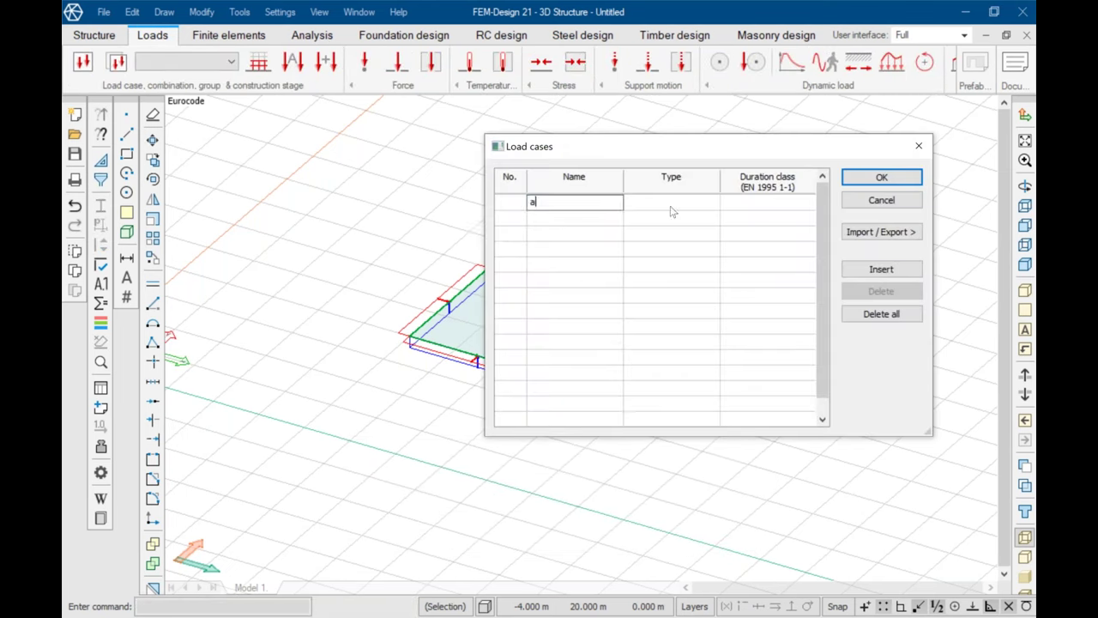
pyautogui.click(674, 202)
pyautogui.click(714, 202)
pyautogui.click(686, 227)
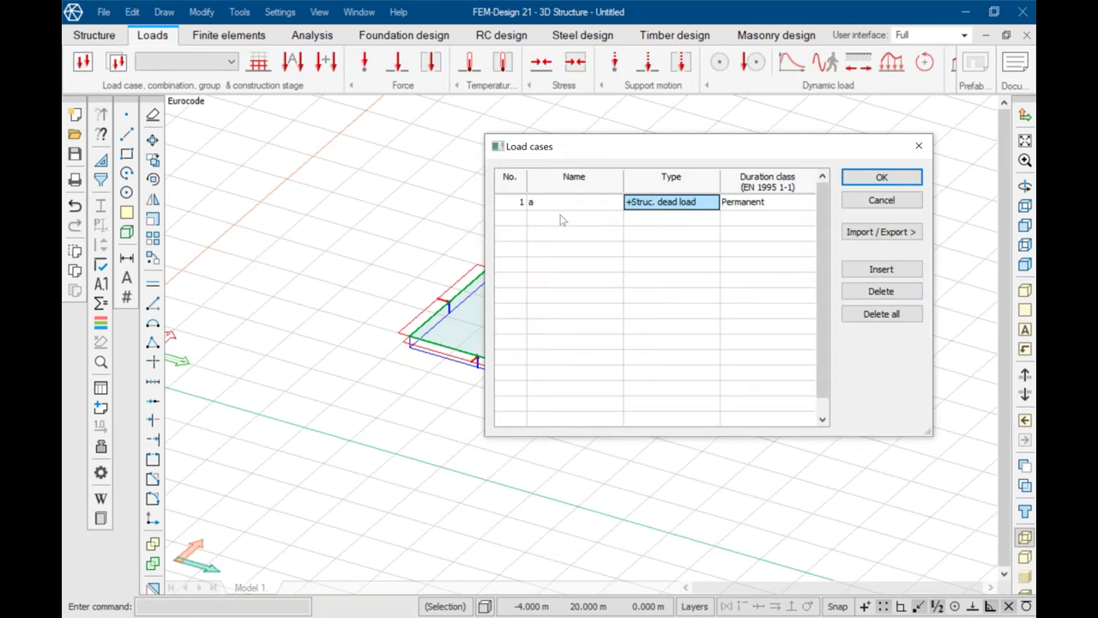
# Step: Add ordinary load case b with a Long-term duration class and accept the load cases
pyautogui.click(564, 218)
pyautogui.write('b')
pyautogui.press('Return')
pyautogui.click(740, 217)
pyautogui.click(739, 218)
pyautogui.click(738, 243)
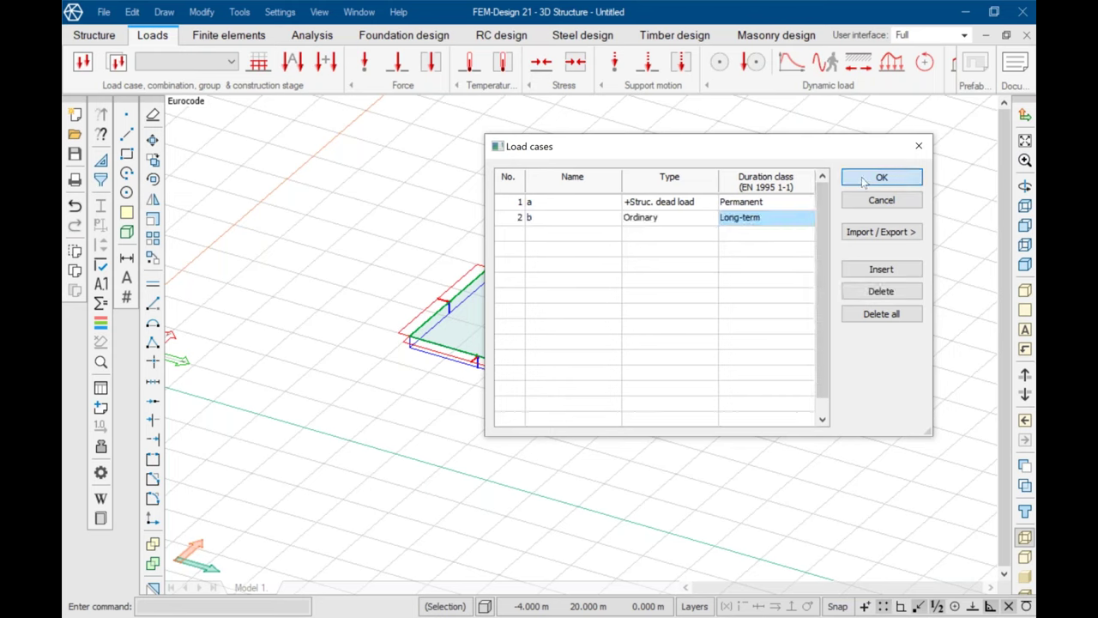
pyautogui.click(864, 180)
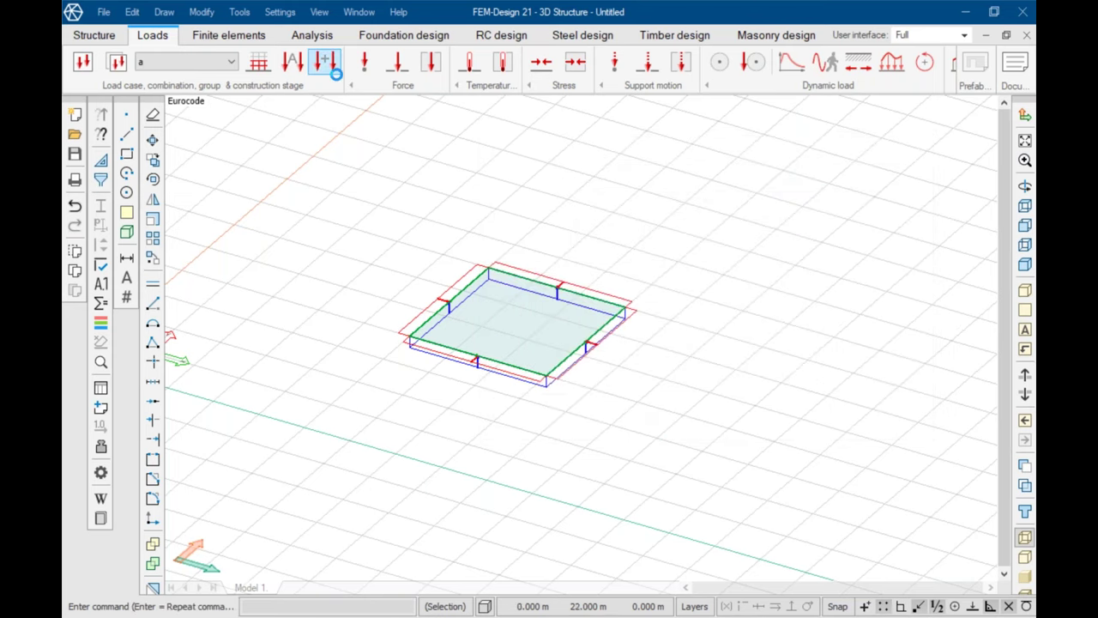
# Step: Define load combination sq of type Sq, including load cases a and b with a factor of 1.00 each
pyautogui.click(327, 63)
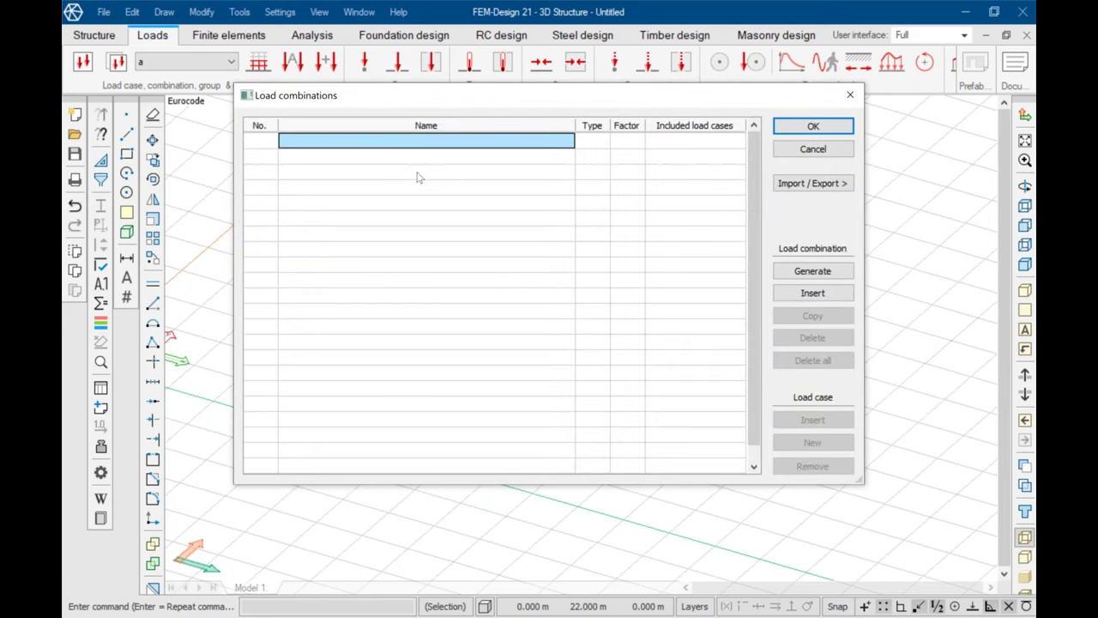
pyautogui.write('sq')
pyautogui.click(596, 143)
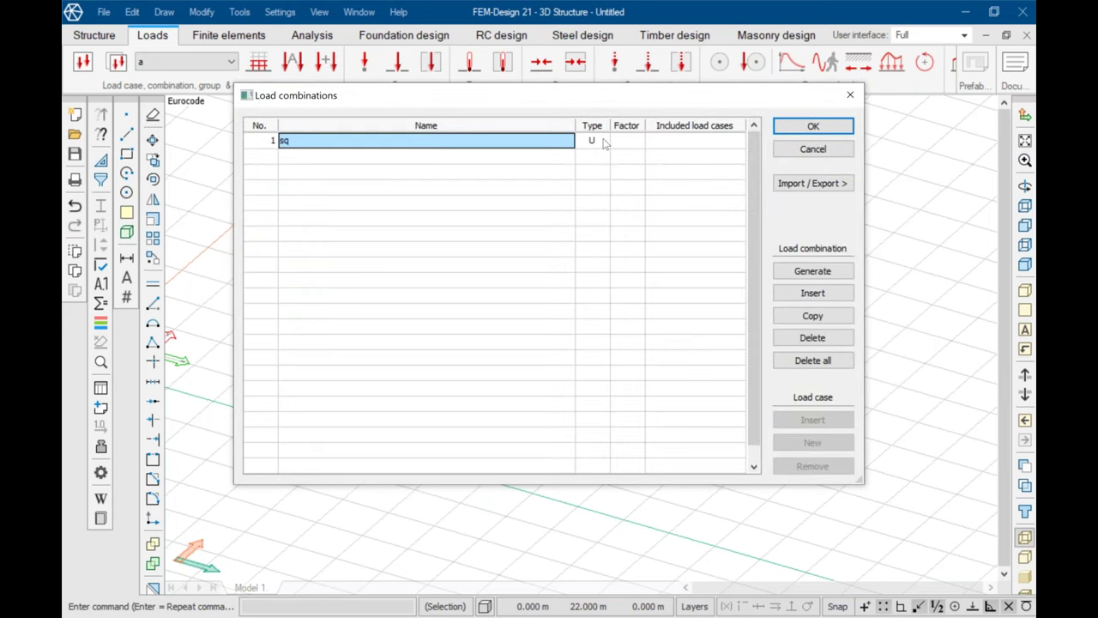
pyautogui.click(603, 143)
pyautogui.click(590, 190)
pyautogui.doubleClick(627, 142)
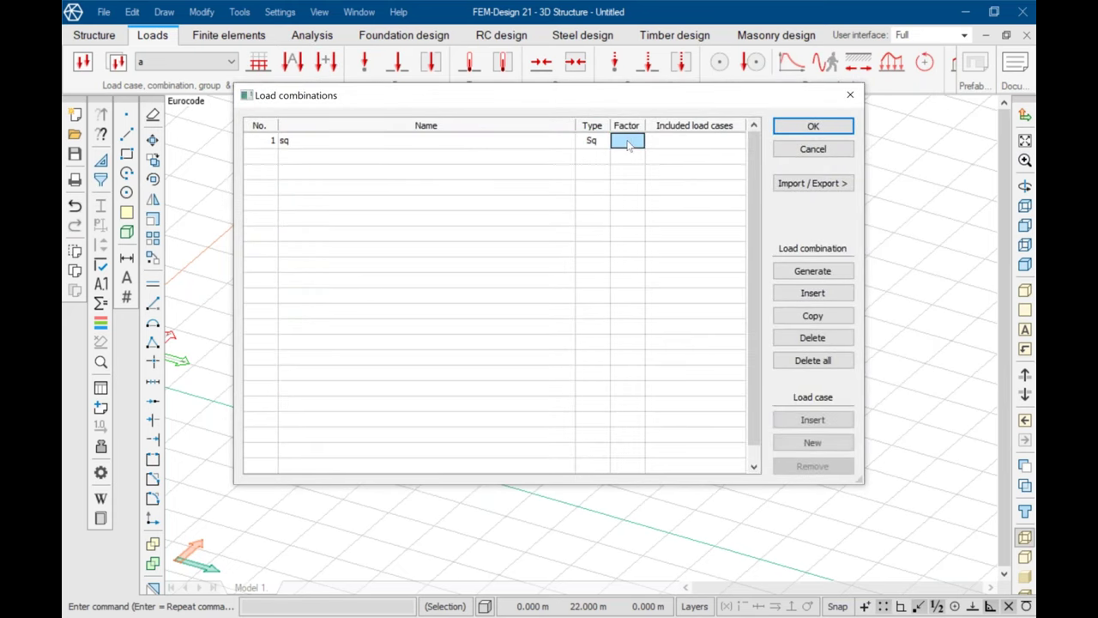
pyautogui.click(672, 142)
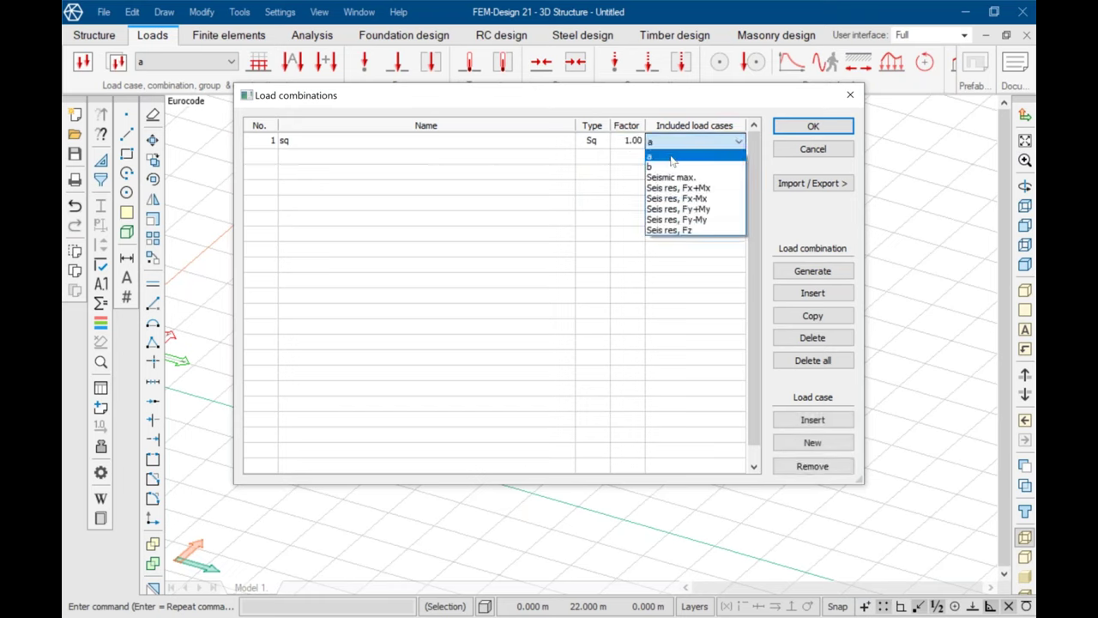
pyautogui.click(674, 157)
pyautogui.click(635, 157)
pyautogui.click(678, 155)
pyautogui.click(651, 189)
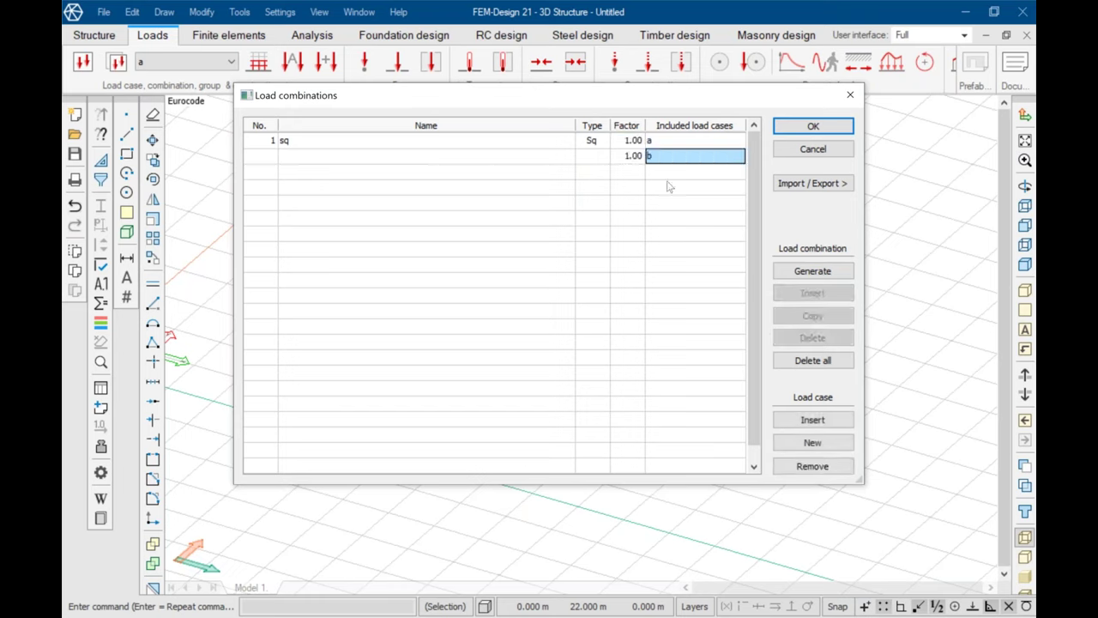
# Step: Add ultimate load combination u with load case a at factor 1.35 and b at 1.05, and accept the combinations
pyautogui.click(375, 174)
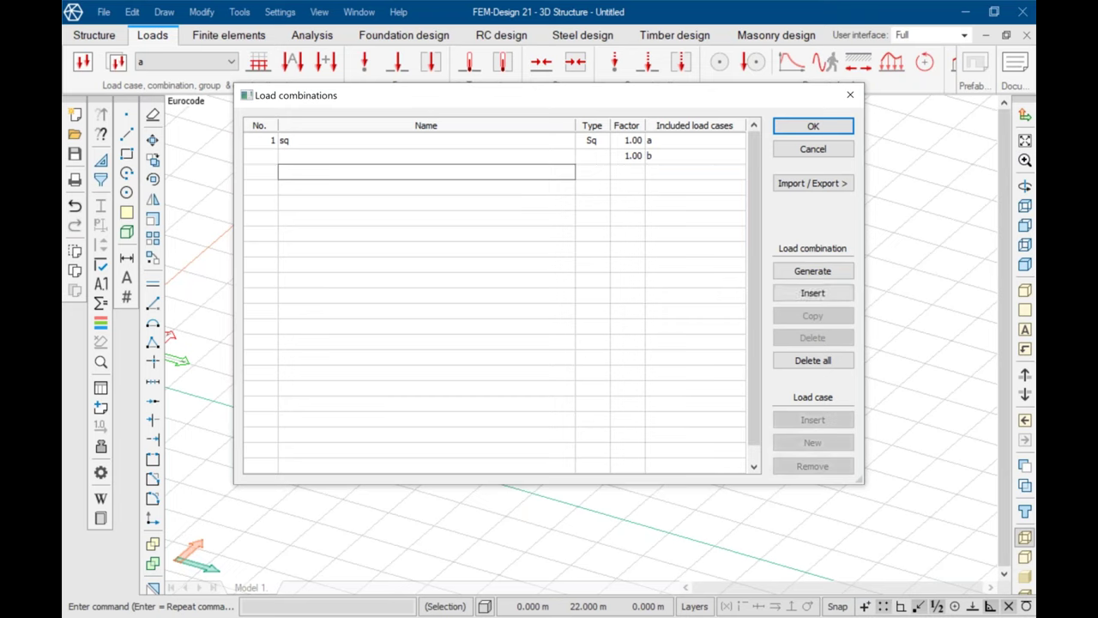
pyautogui.write('u')
pyautogui.click(627, 171)
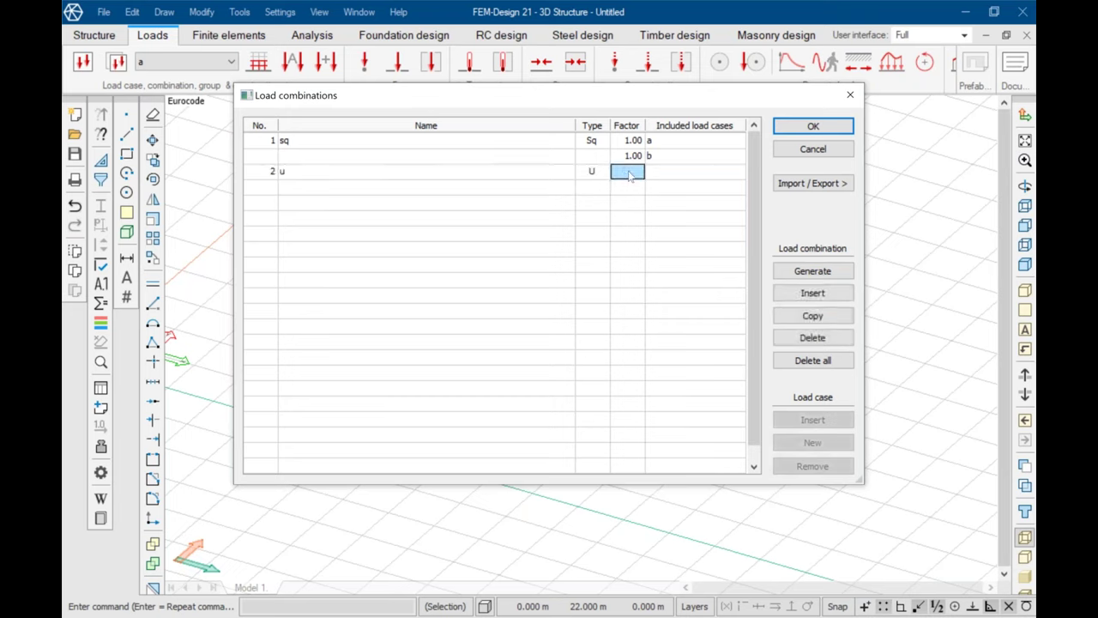
pyautogui.write('1')
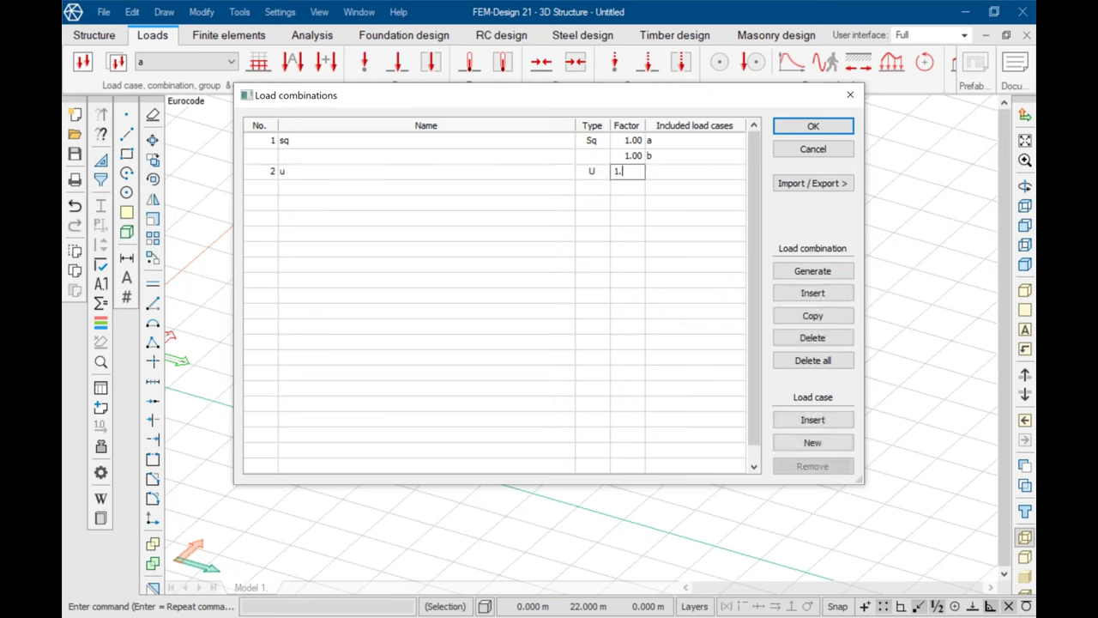
pyautogui.write('.35')
pyautogui.press('Return')
pyautogui.write('1.05')
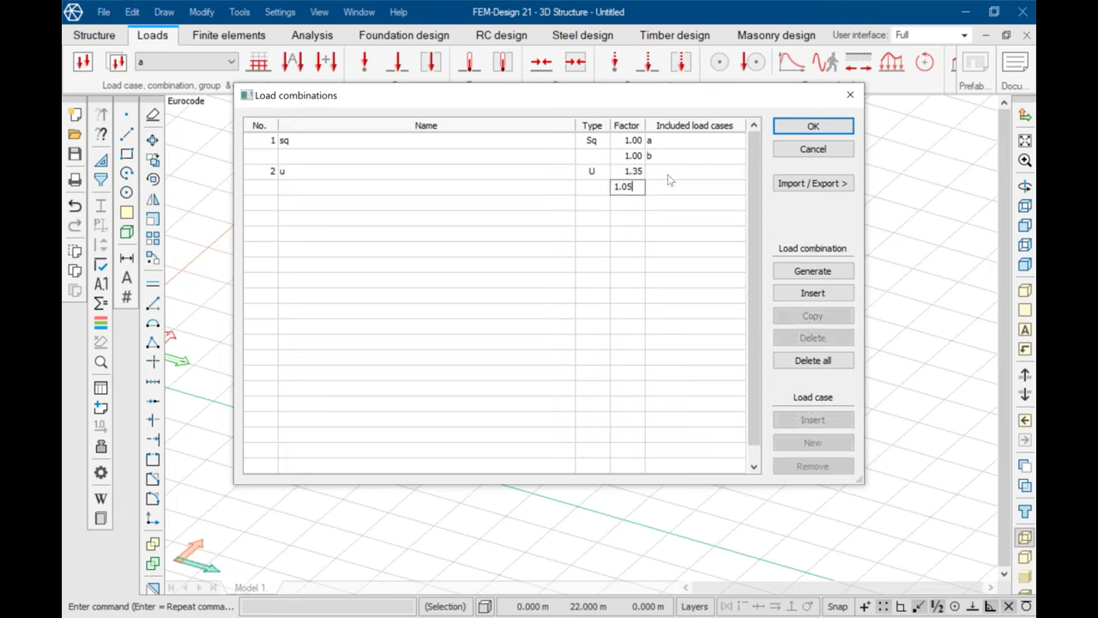
pyautogui.click(667, 175)
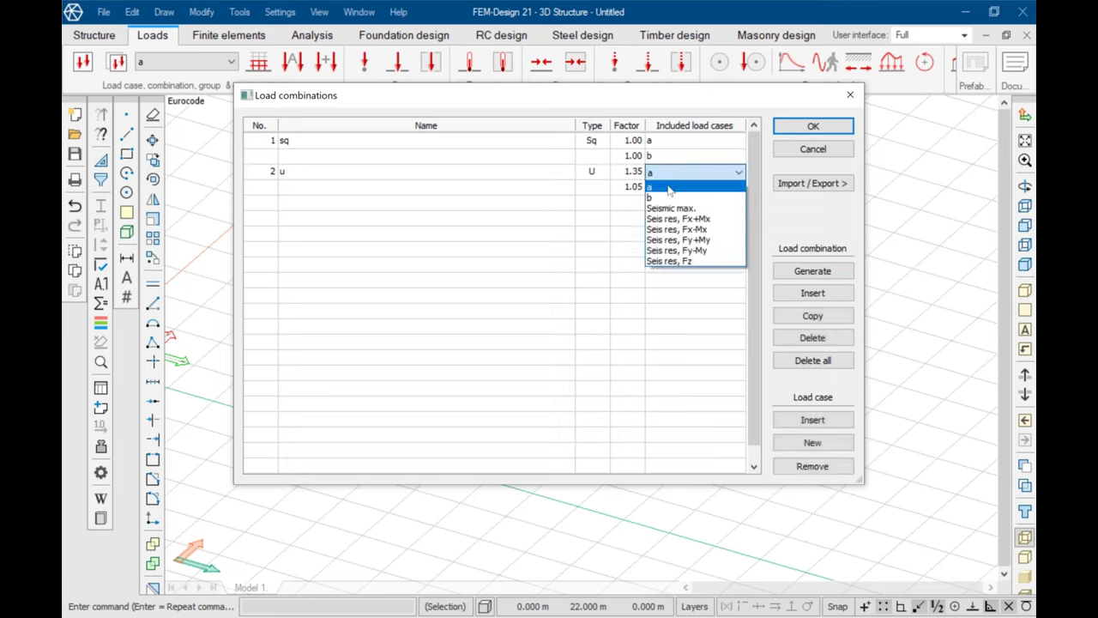
pyautogui.click(668, 191)
pyautogui.click(668, 191)
pyautogui.click(657, 214)
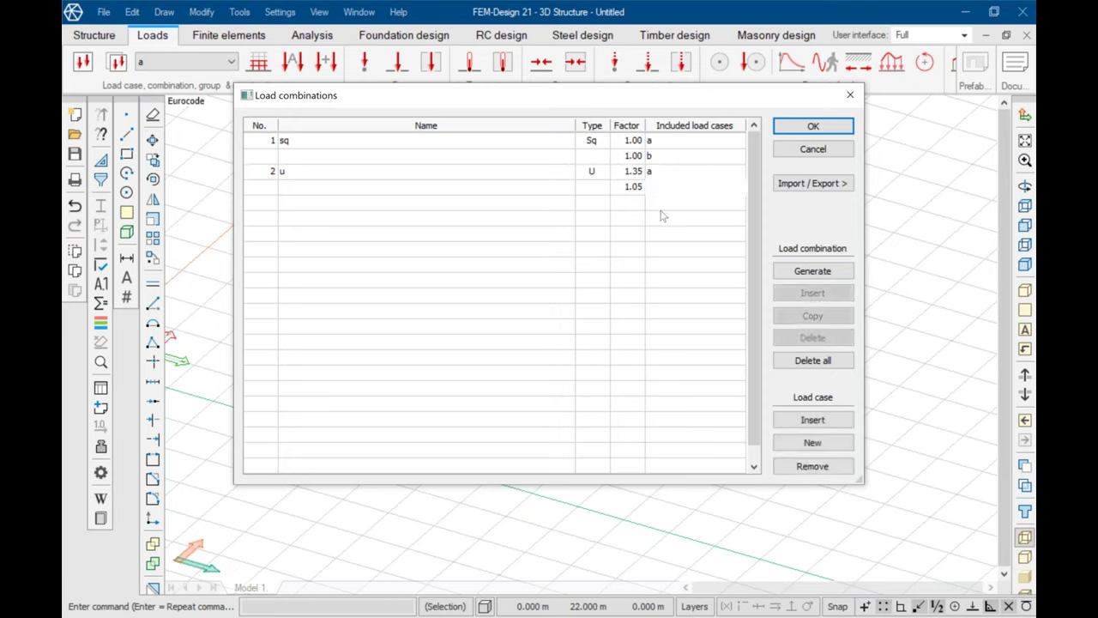
pyautogui.click(811, 127)
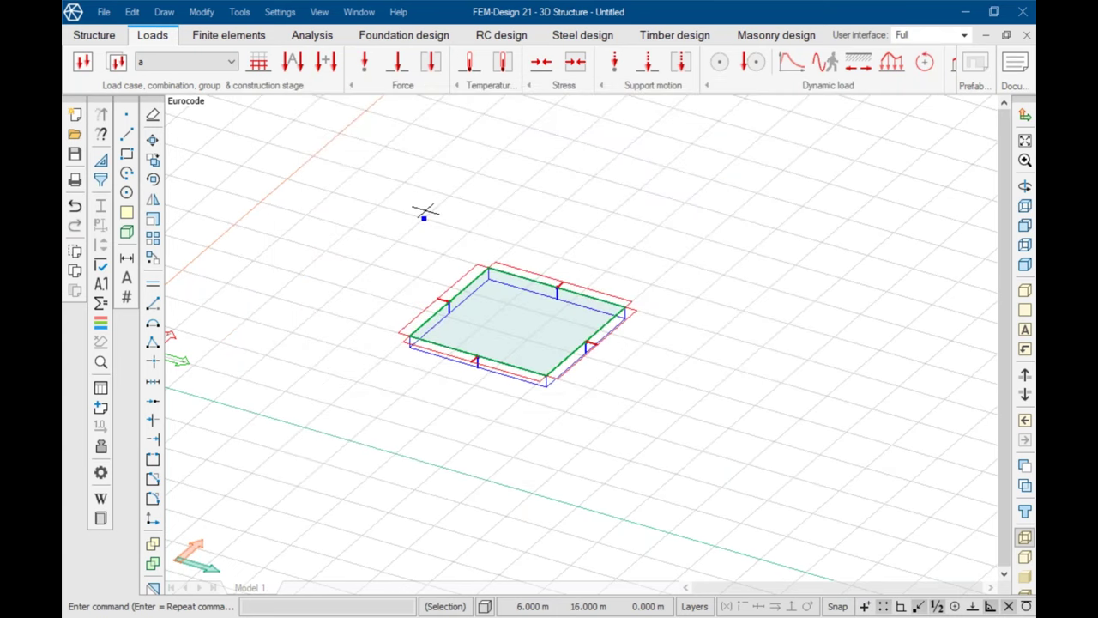
# Step: Apply a 10 kN/m2 surface load over the whole plate region in load case a
pyautogui.click(431, 62)
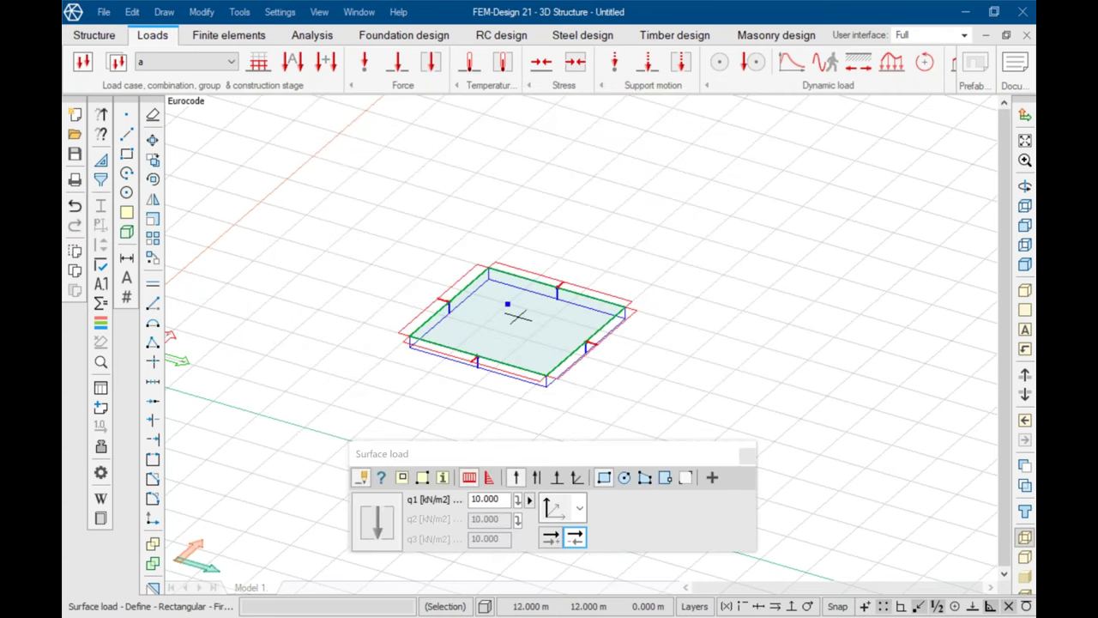
pyautogui.click(686, 477)
pyautogui.click(515, 320)
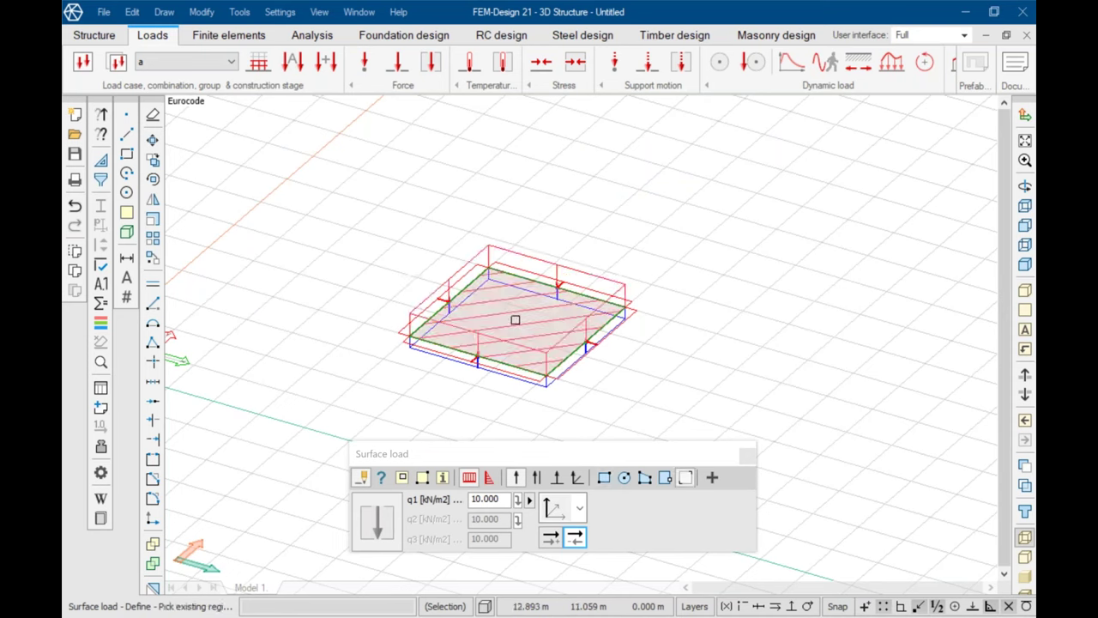
# Step: Apply a surface load of 5 kN/m2 over the whole plate region in load case b
pyautogui.click(184, 62)
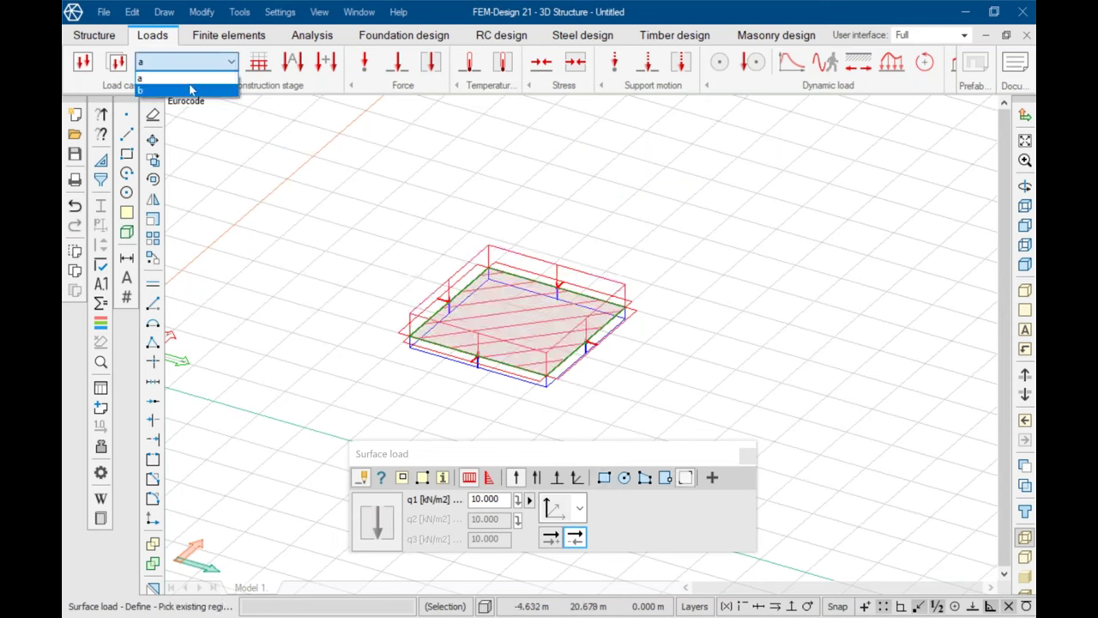
pyautogui.click(191, 89)
pyautogui.doubleClick(485, 499)
pyautogui.write('5')
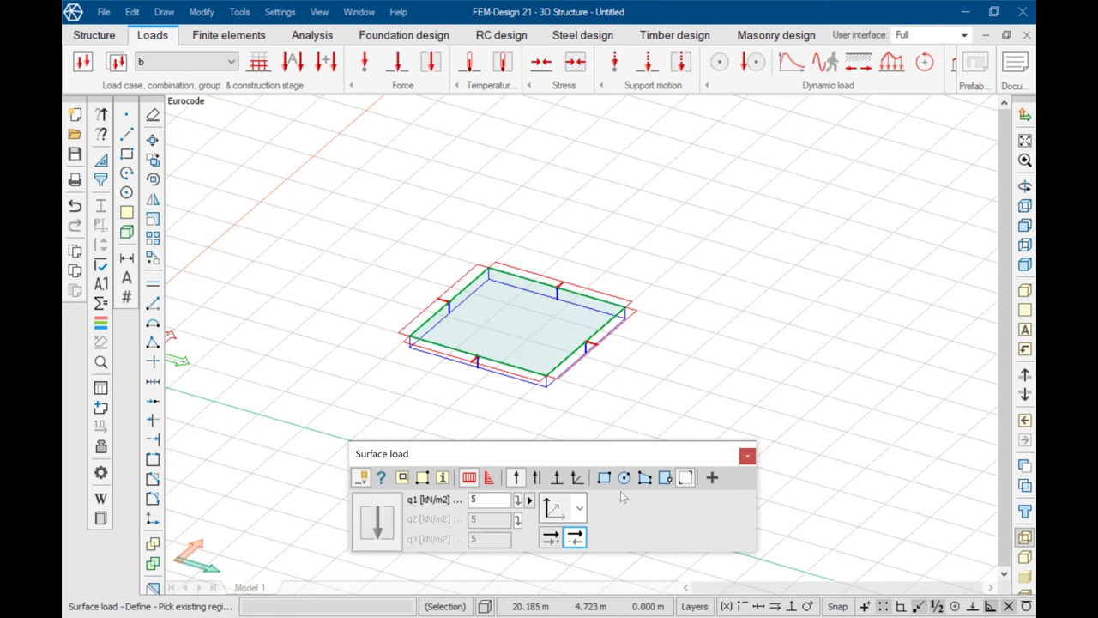
pyautogui.click(528, 336)
pyautogui.click(592, 334)
pyautogui.click(747, 454)
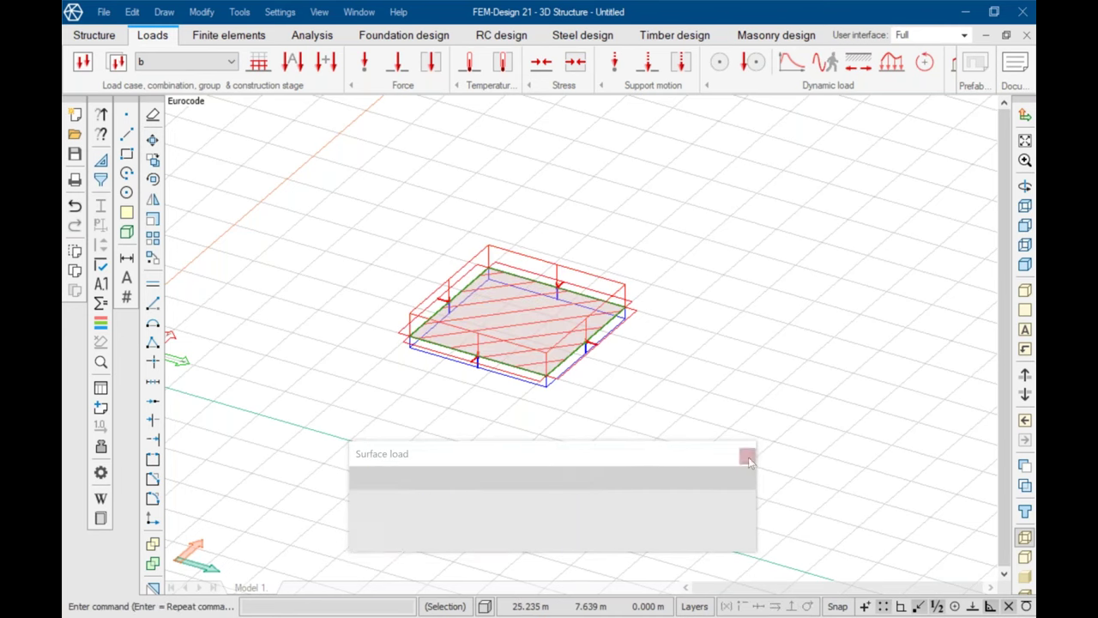
# Step: Run the static analysis for load cases and load combinations, checking the setup by load combinations beforehand
pyautogui.click(293, 36)
pyautogui.click(83, 62)
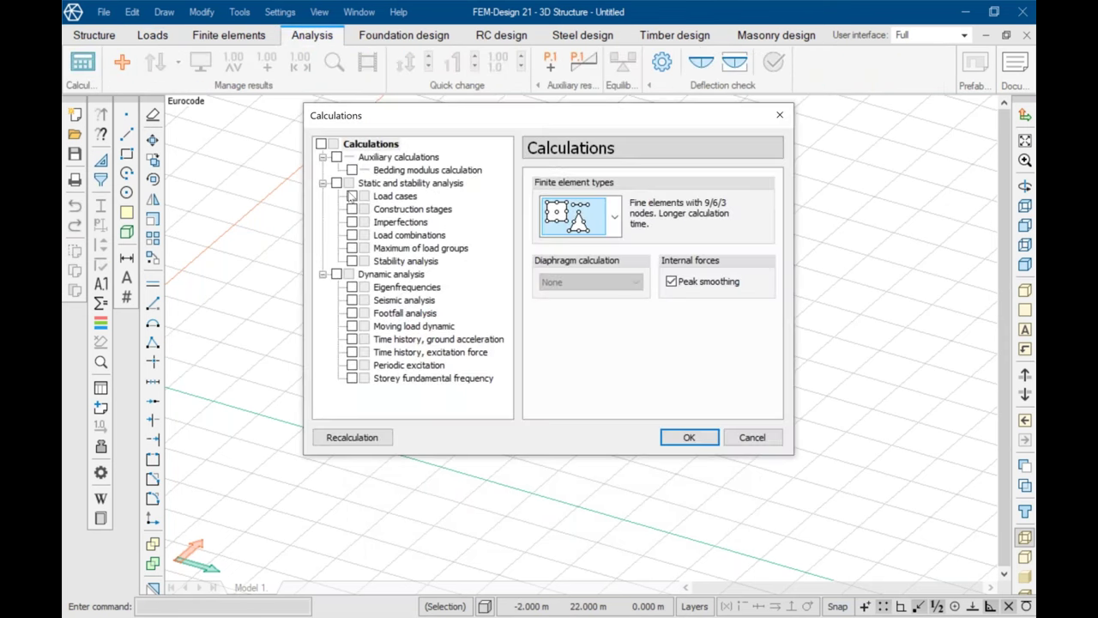
pyautogui.click(352, 196)
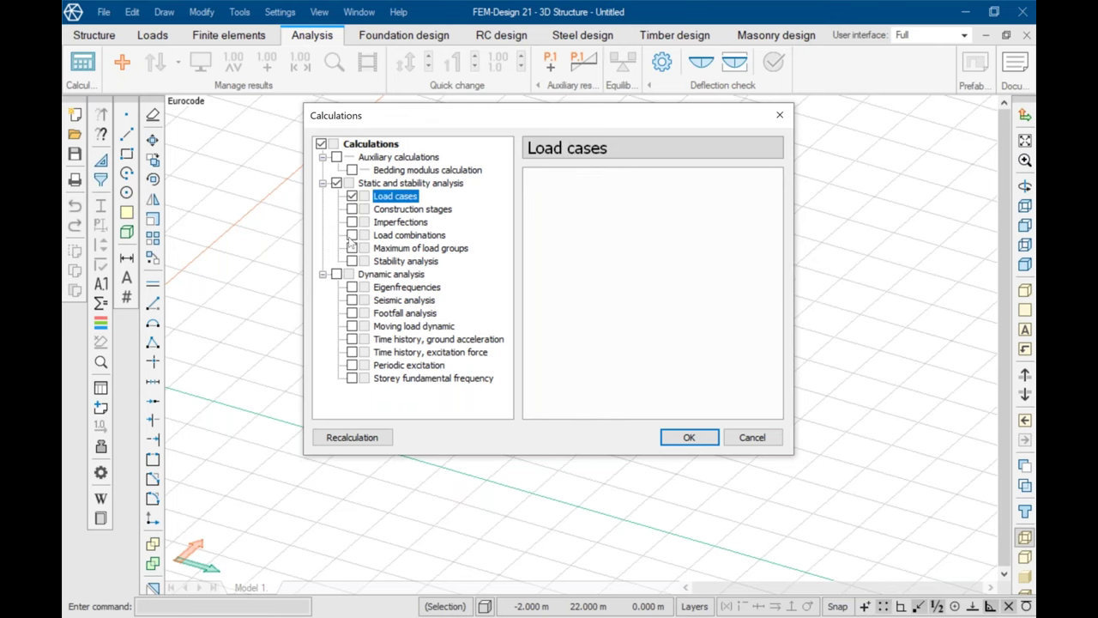
pyautogui.click(352, 235)
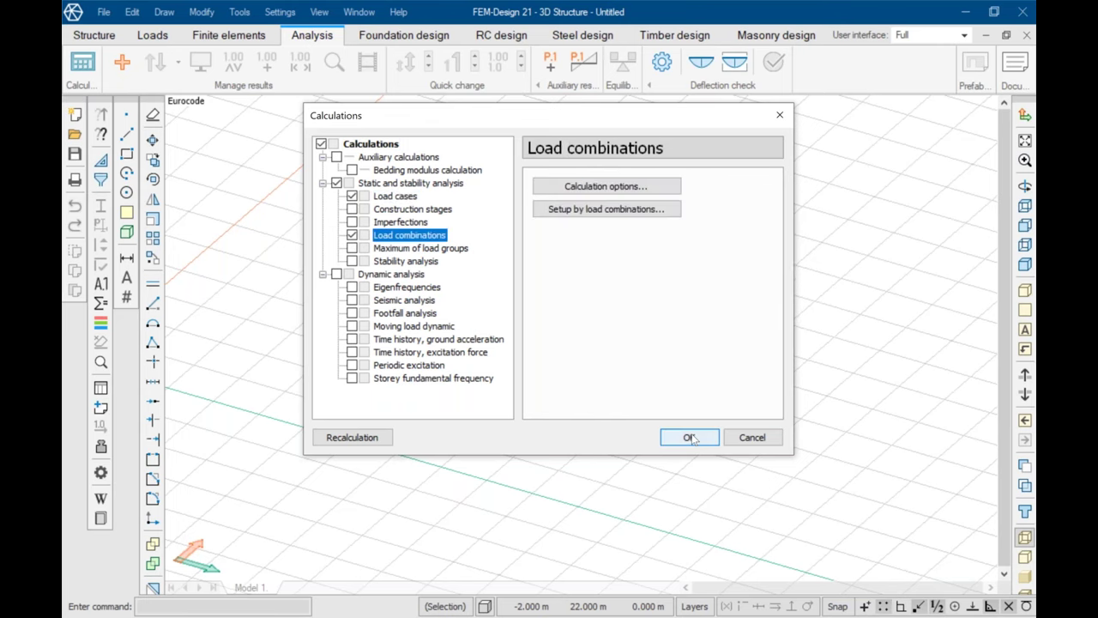
pyautogui.click(606, 209)
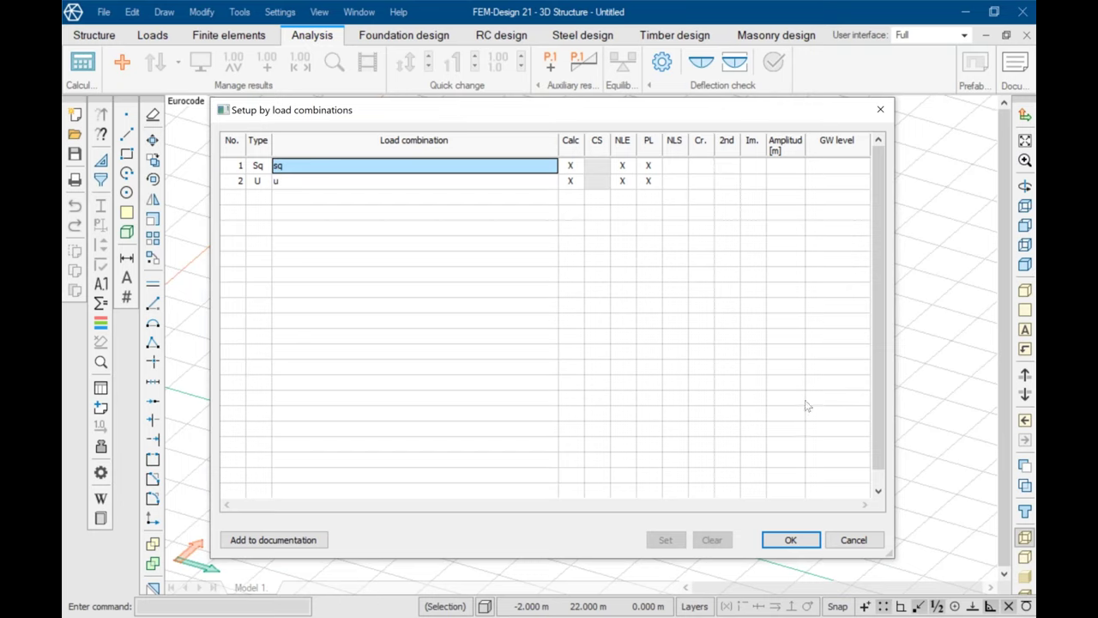
pyautogui.click(790, 540)
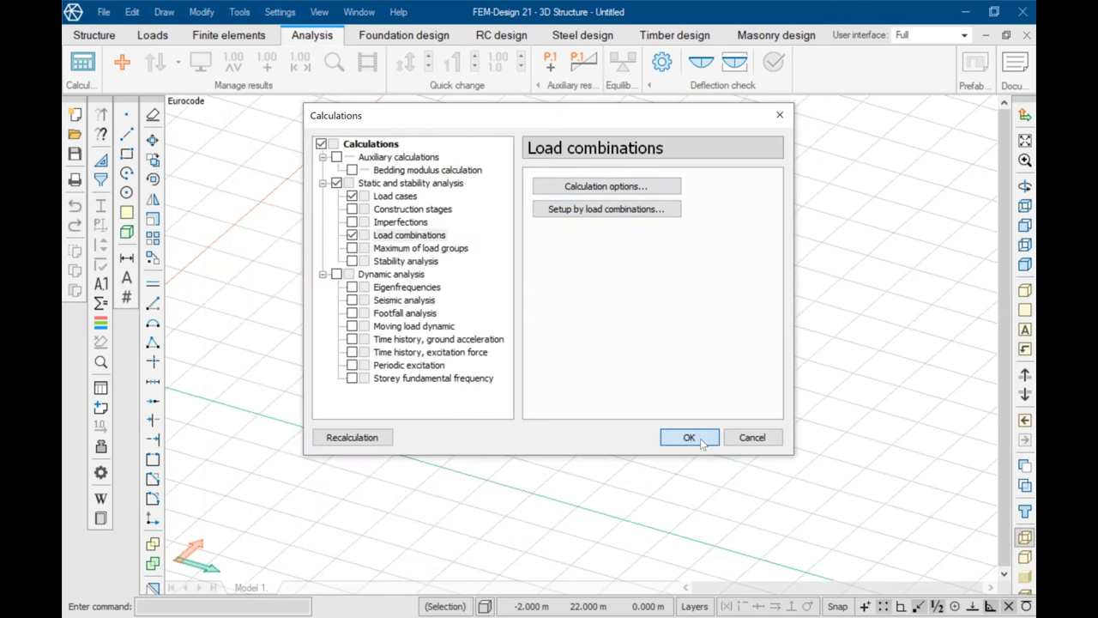
pyautogui.click(701, 440)
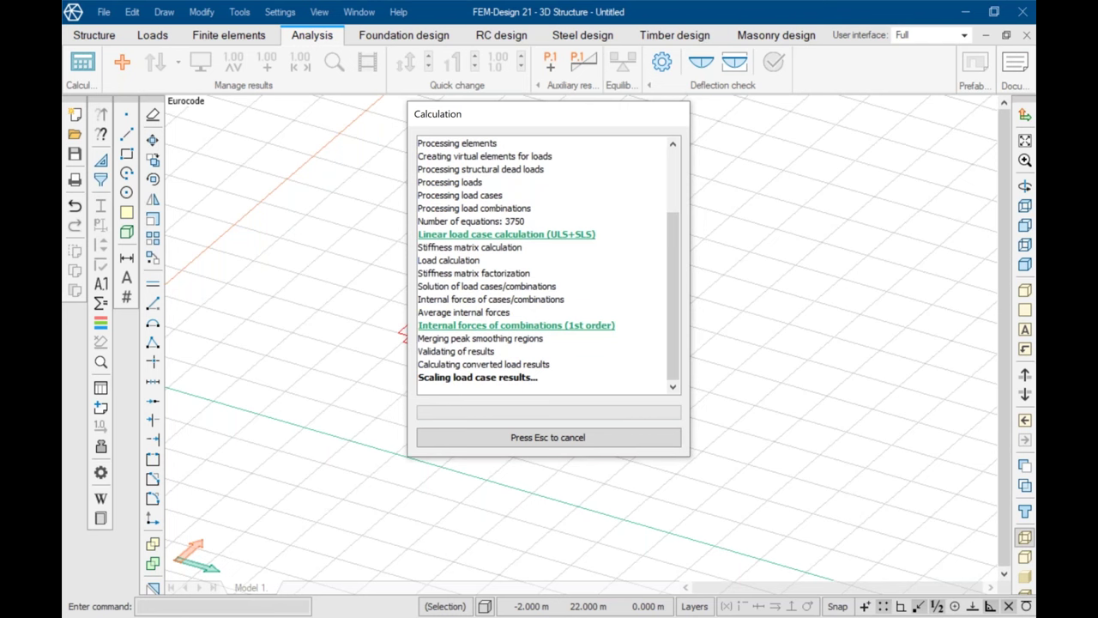
pyautogui.click(574, 442)
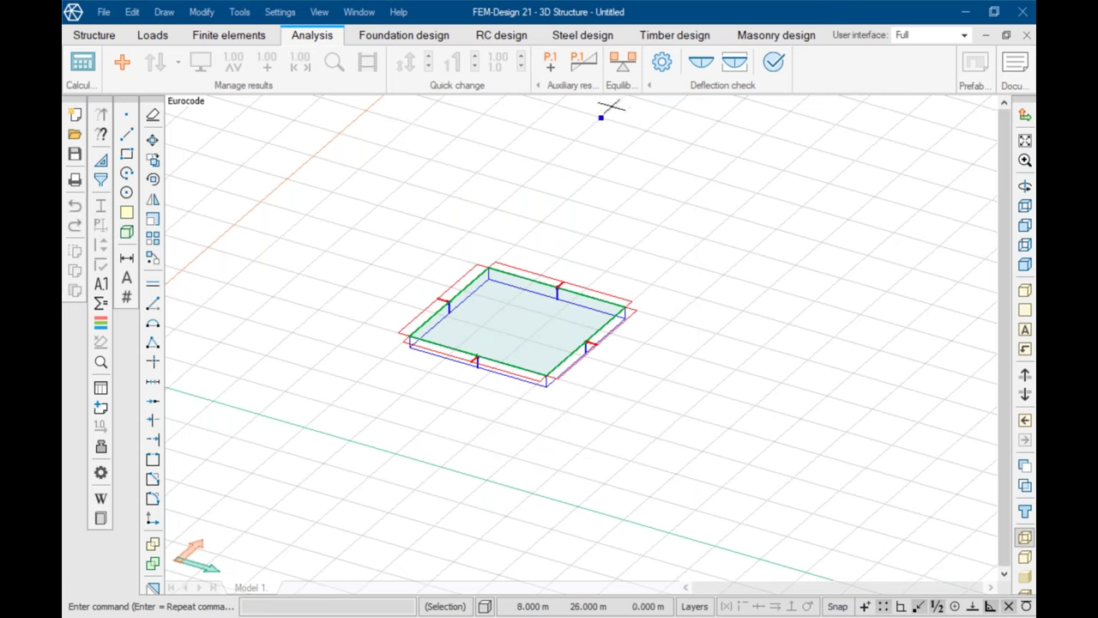
# Step: Run the RC design calculations for the plate
pyautogui.click(515, 38)
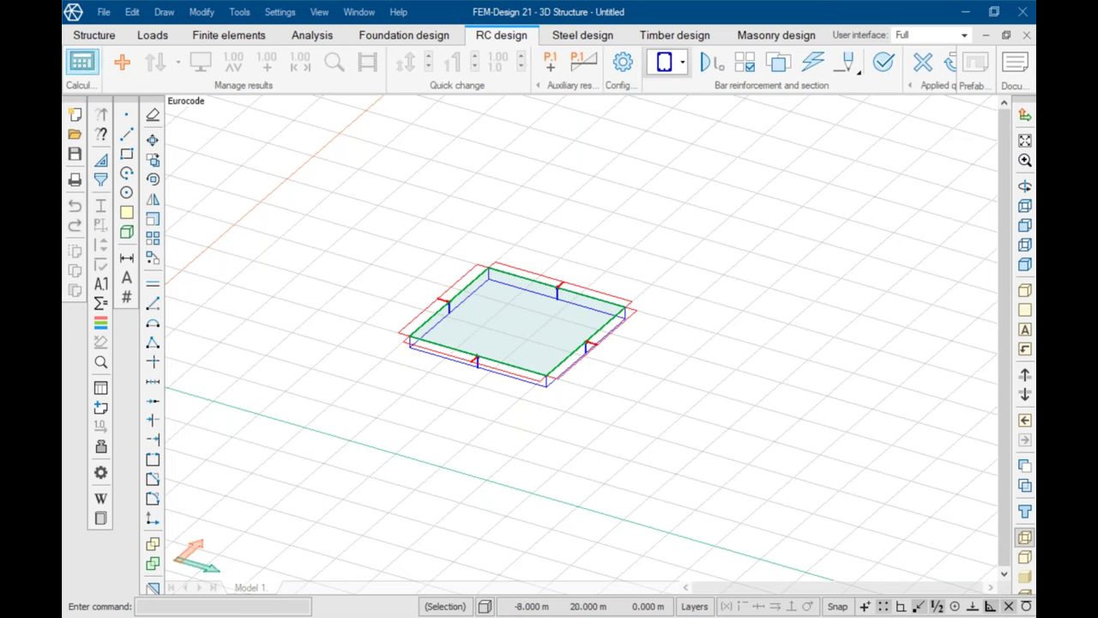
pyautogui.click(82, 62)
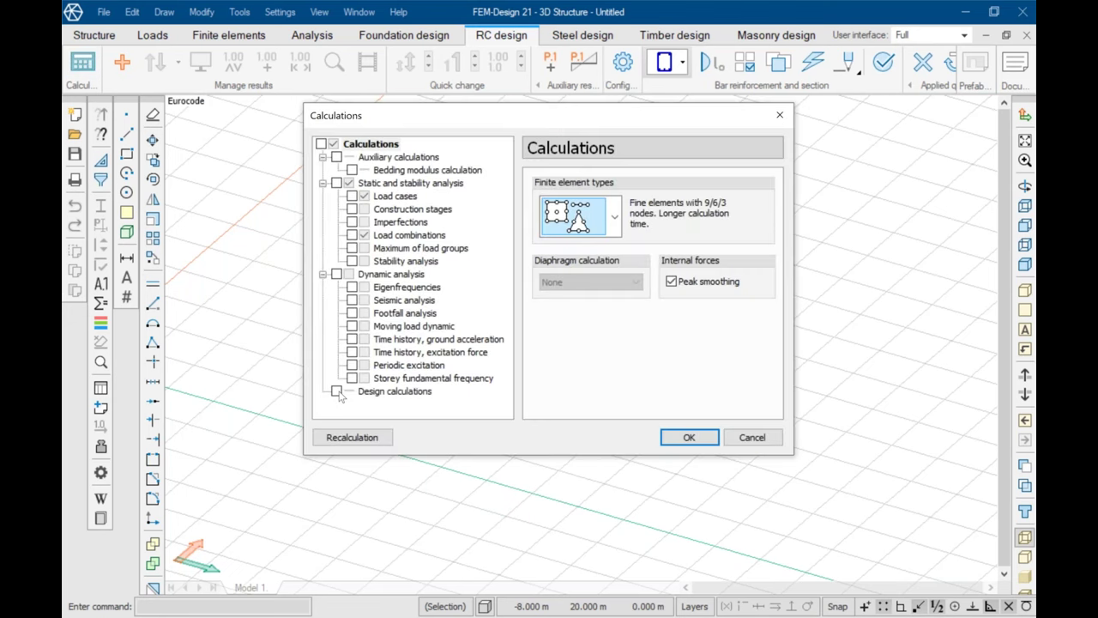
pyautogui.click(337, 392)
pyautogui.click(690, 437)
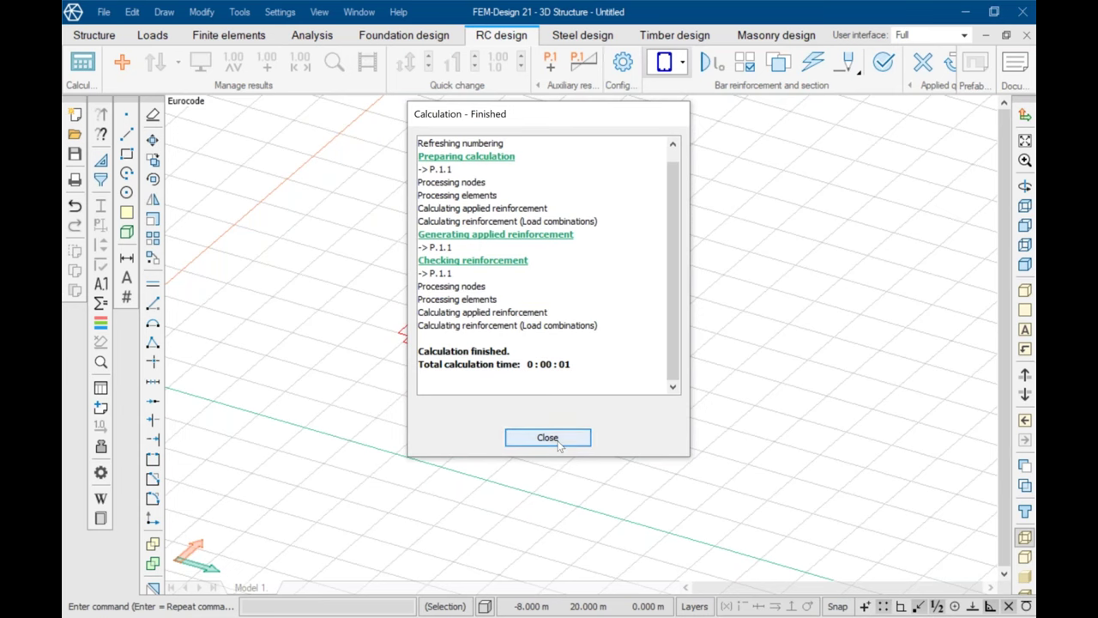
pyautogui.click(547, 438)
# Step: Switch the RC design mode to surface reinforcement to show the plate's reinforcement layers
pyautogui.scroll(1, 507, 304)
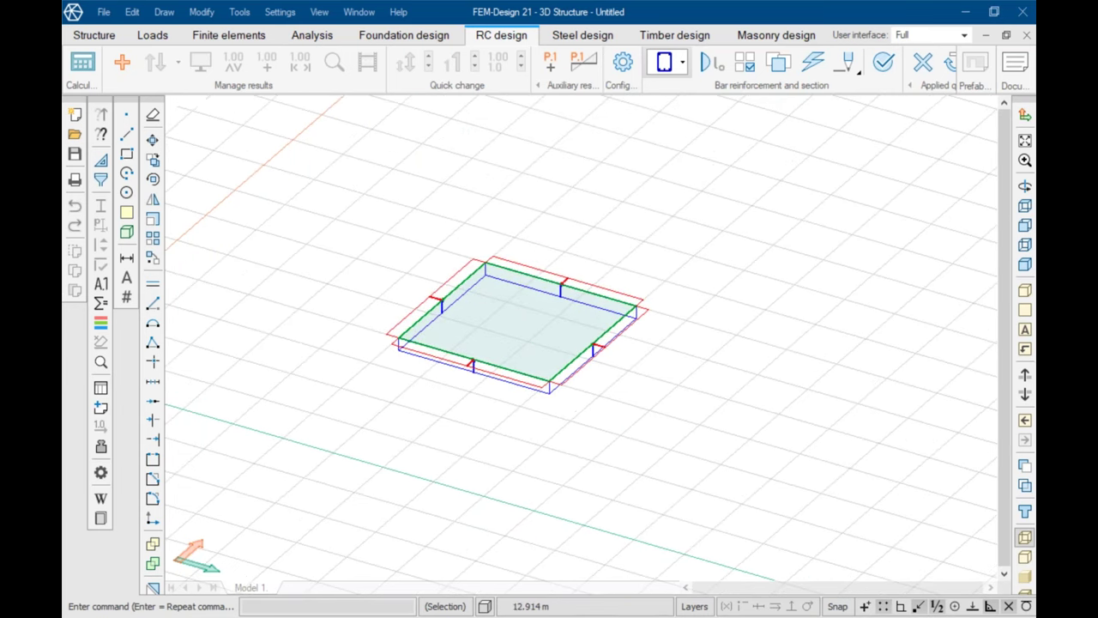
pyautogui.scroll(2, 527, 314)
pyautogui.click(682, 61)
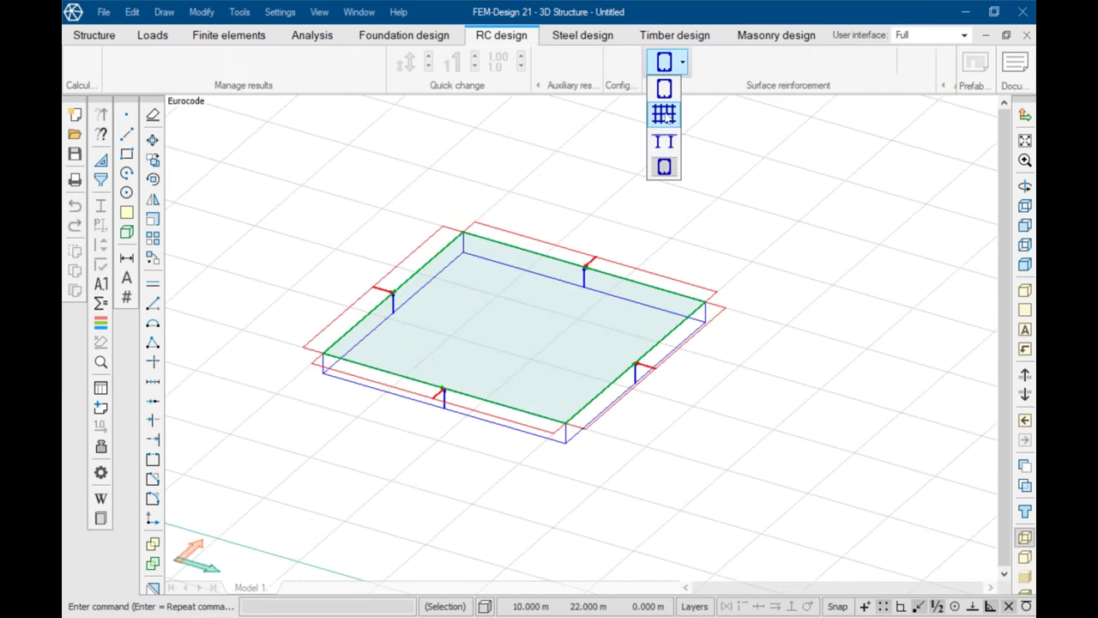
pyautogui.click(661, 111)
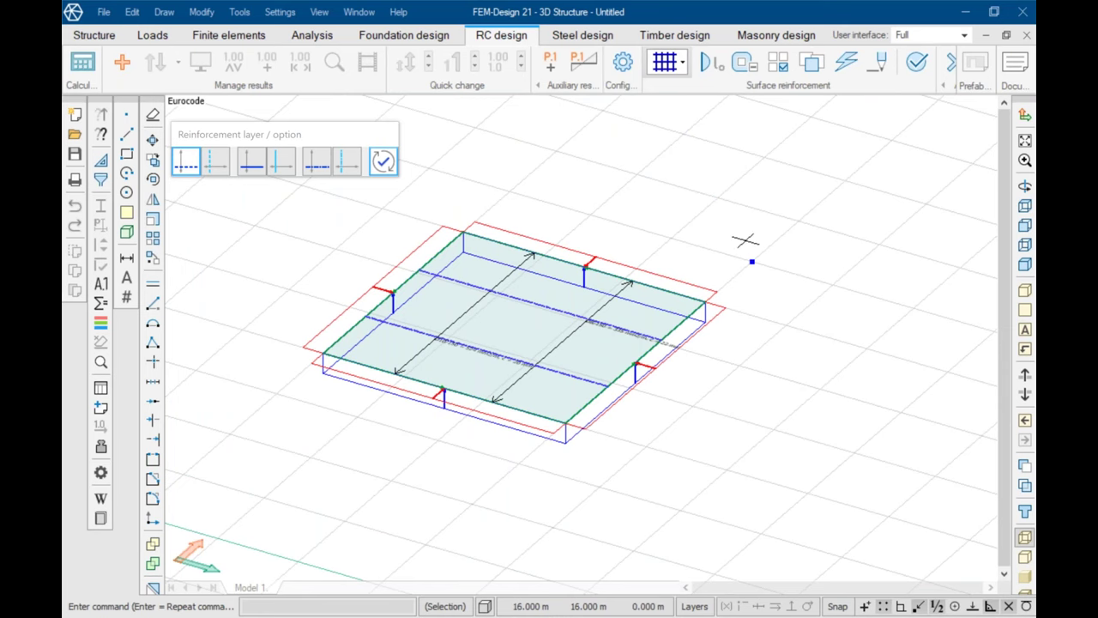
pyautogui.scroll(-1, 743, 240)
pyautogui.scroll(-1, 743, 240)
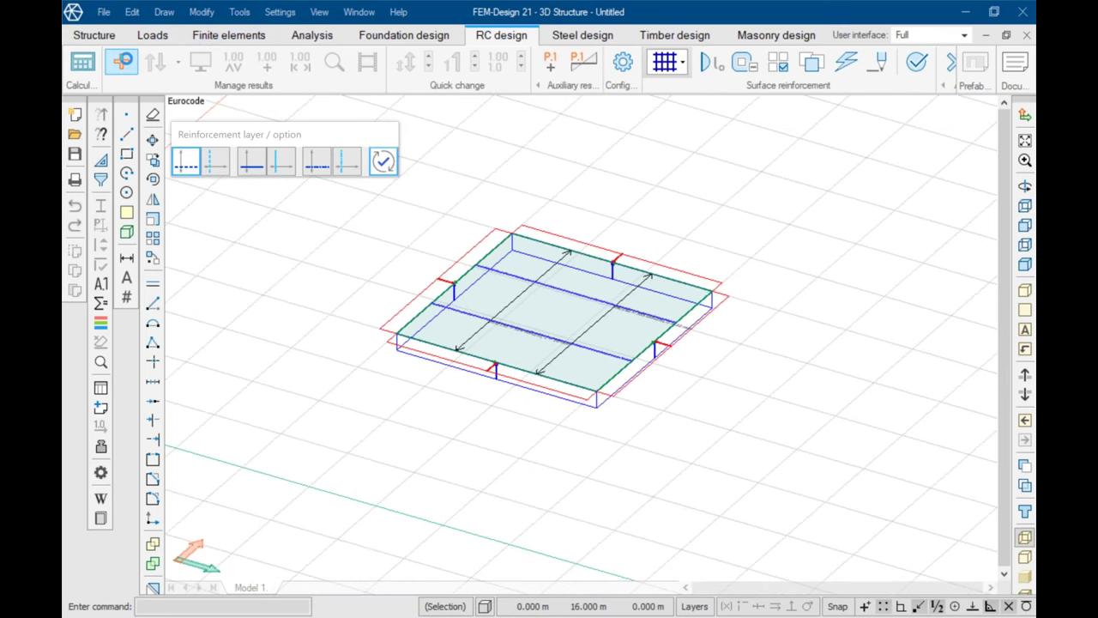
# Step: Display the translational displacements of combination sq as a graph with automatic numeric values at local peaks
pyautogui.click(122, 60)
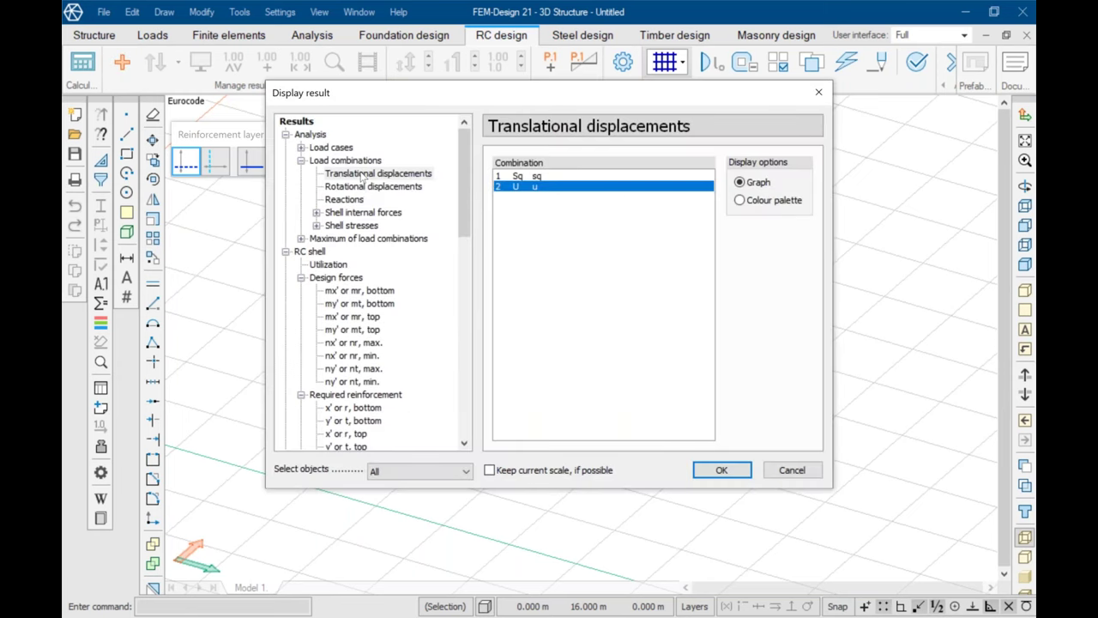
pyautogui.click(545, 177)
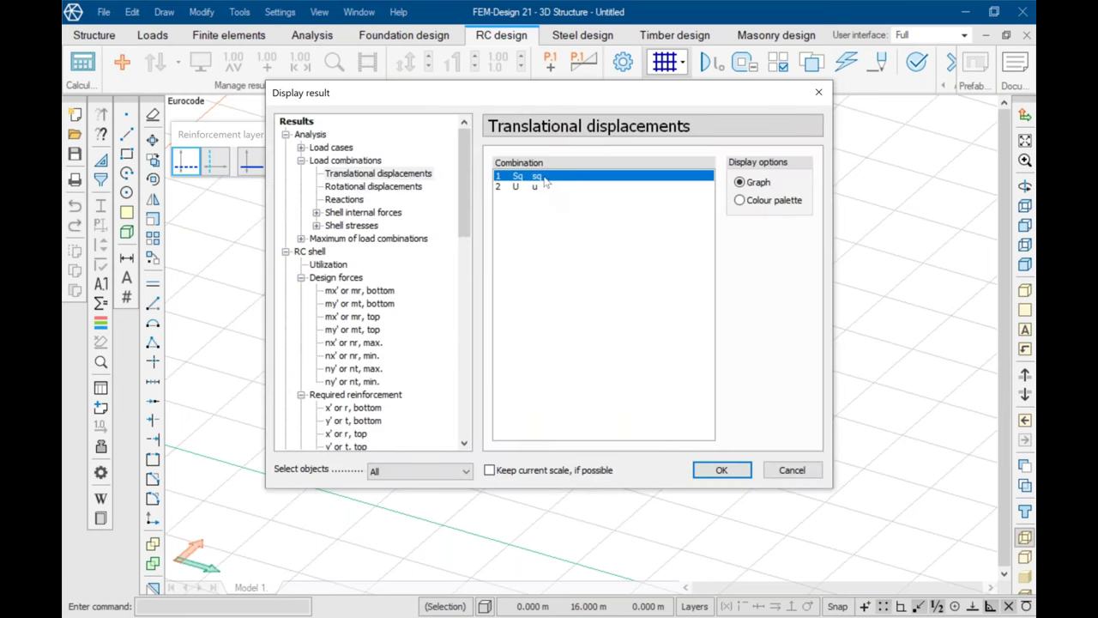
pyautogui.doubleClick(545, 178)
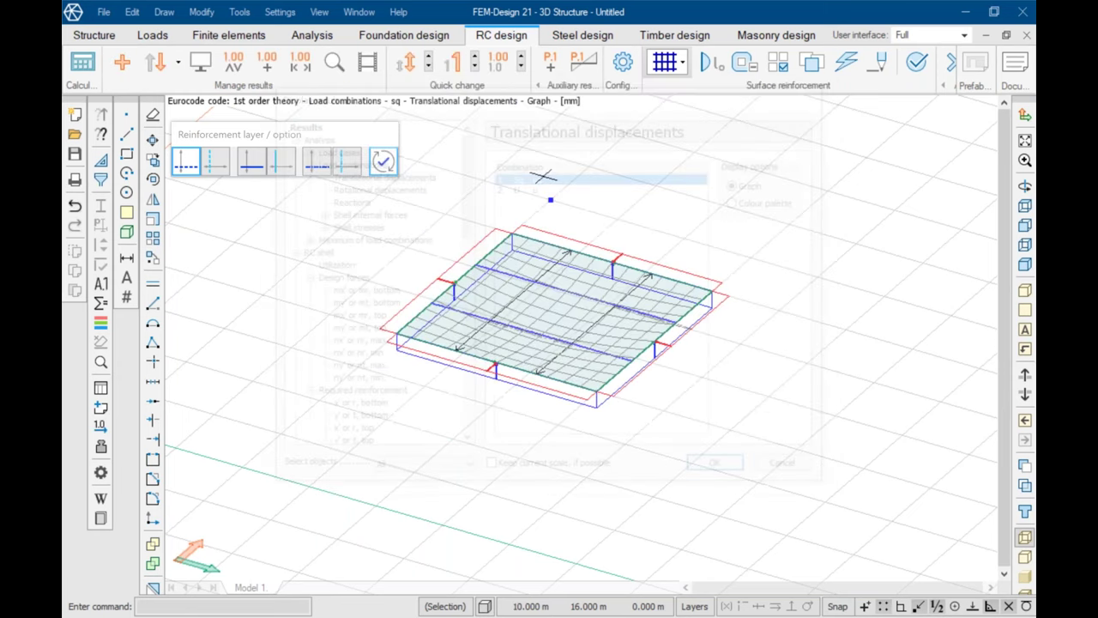
pyautogui.click(232, 64)
pyautogui.click(238, 184)
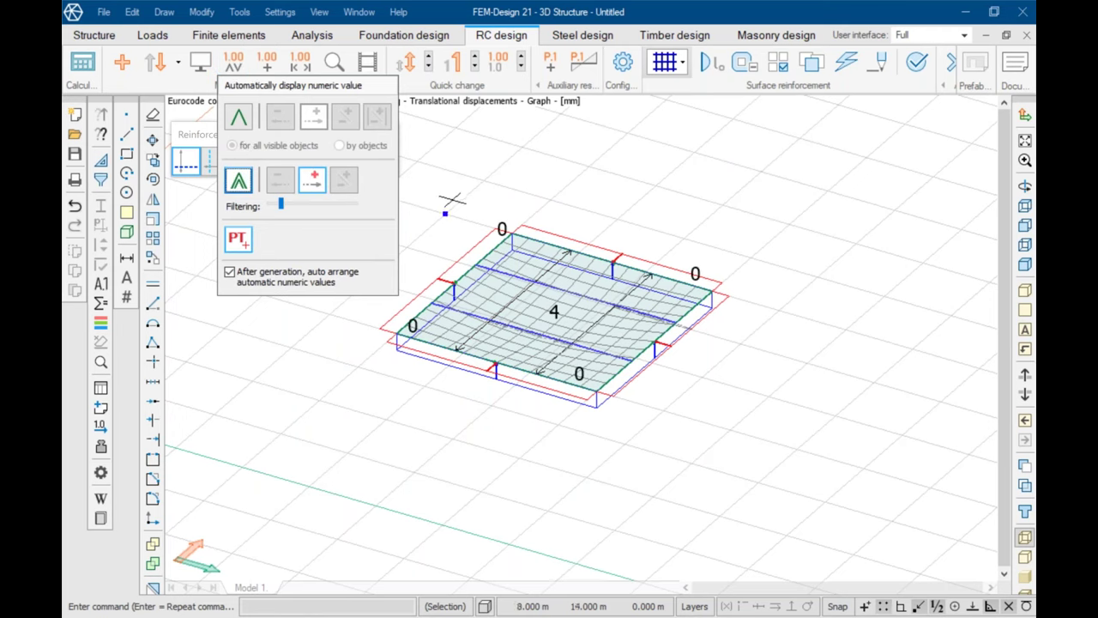
# Step: Recalculate the load combinations with cracked section analysis enabled for combination sq
pyautogui.click(503, 175)
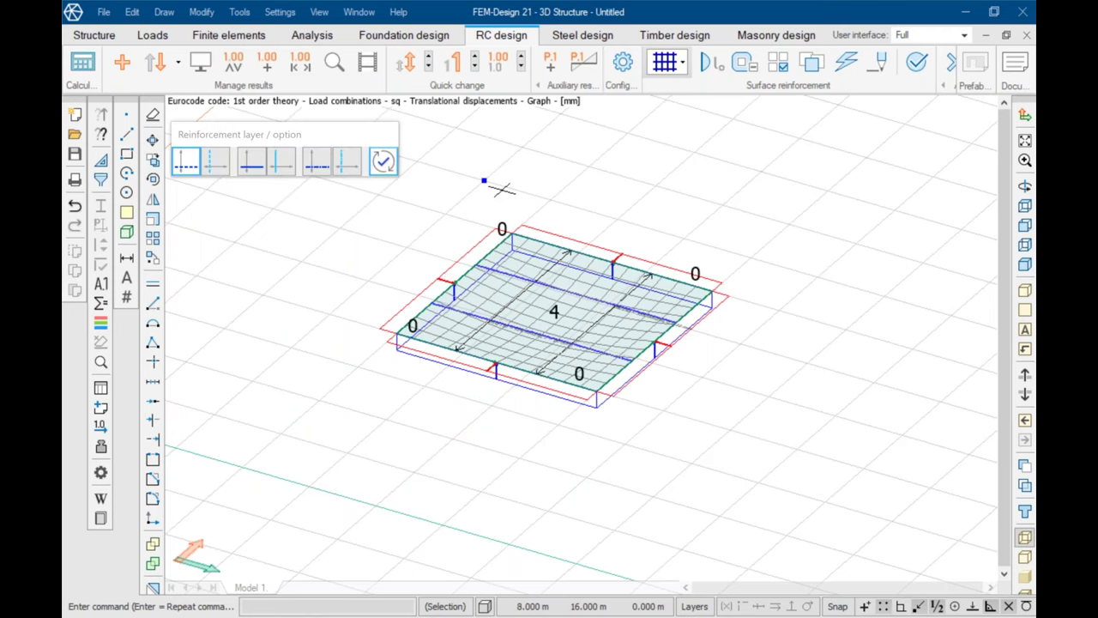
pyautogui.scroll(2, 574, 306)
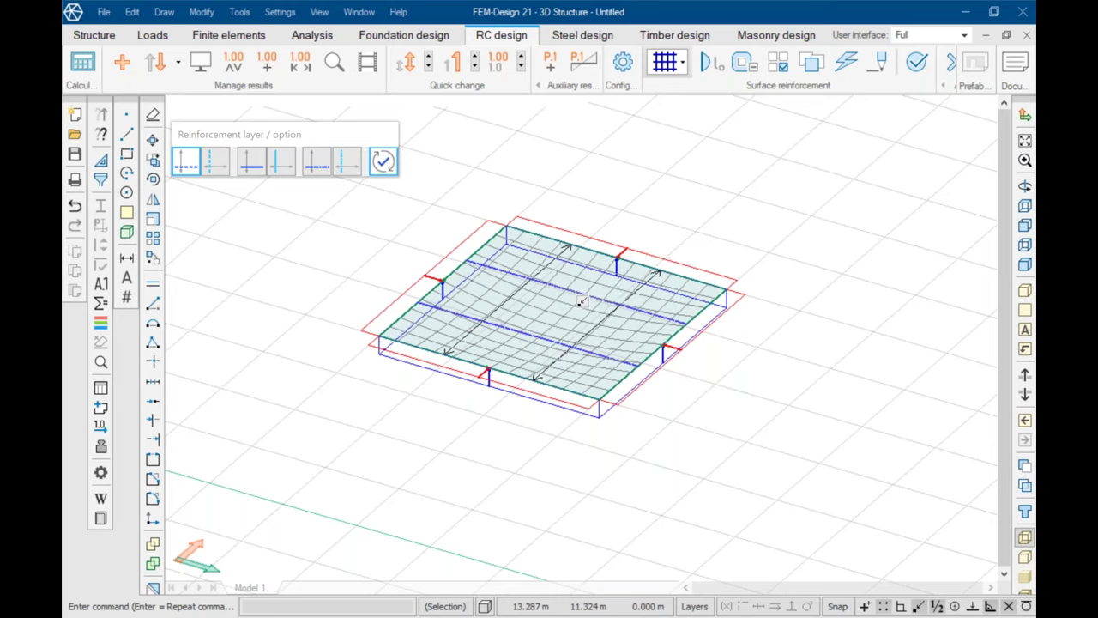
pyautogui.scroll(-1, 614, 158)
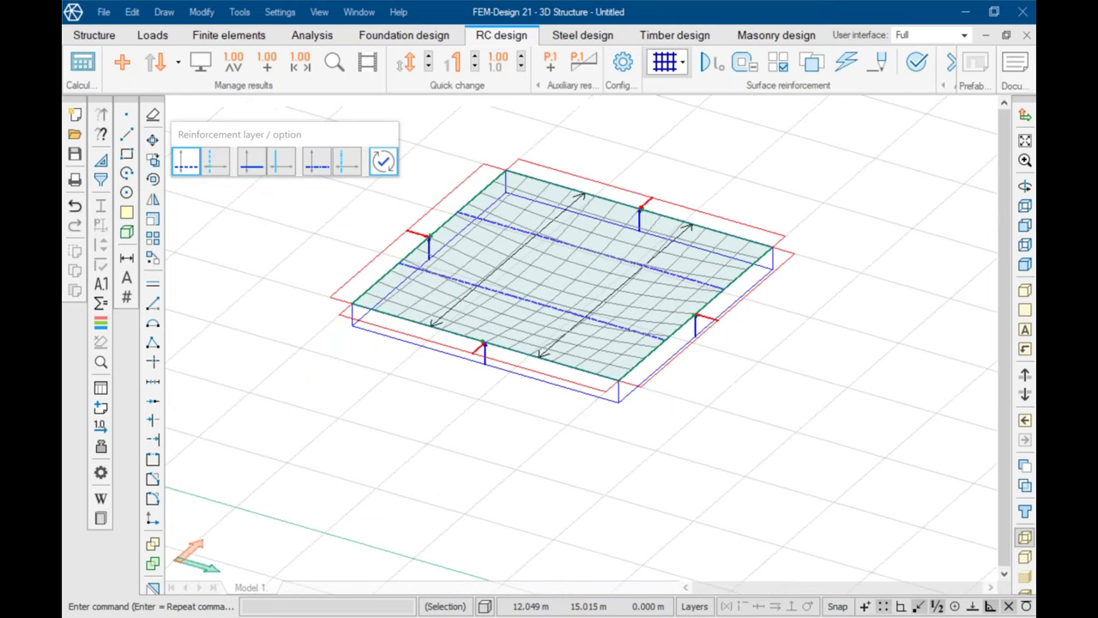
pyautogui.click(81, 68)
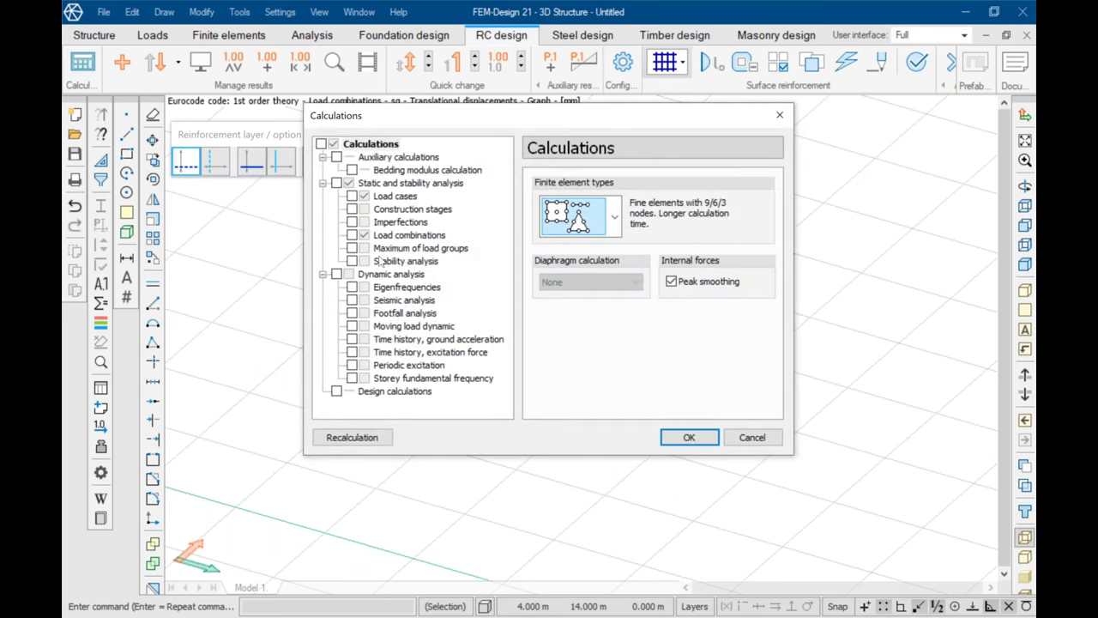
pyautogui.click(352, 236)
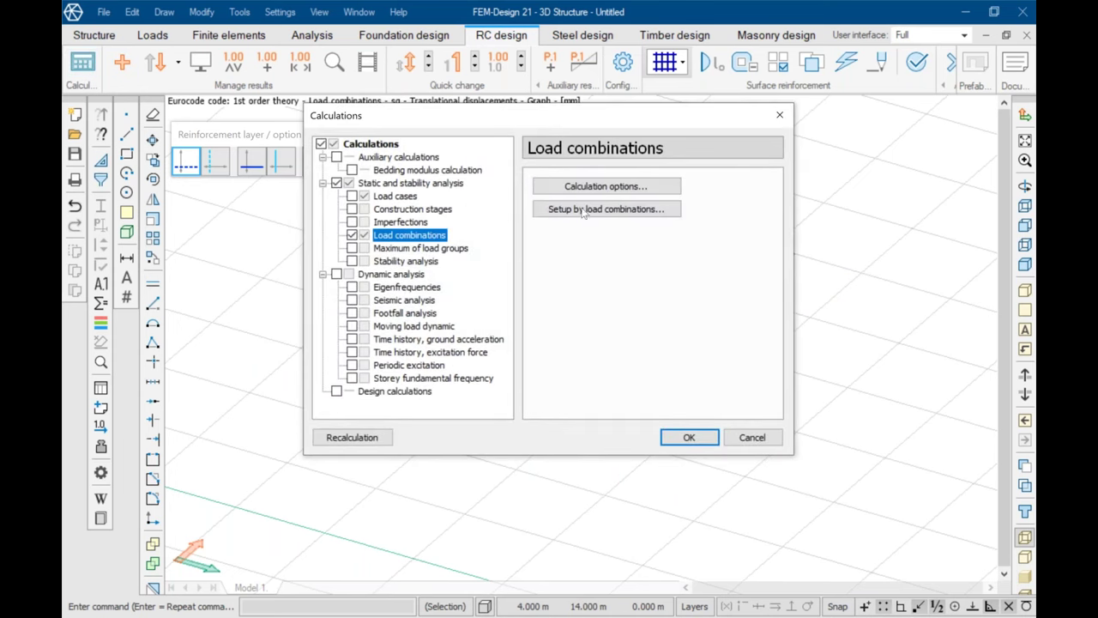
pyautogui.click(650, 210)
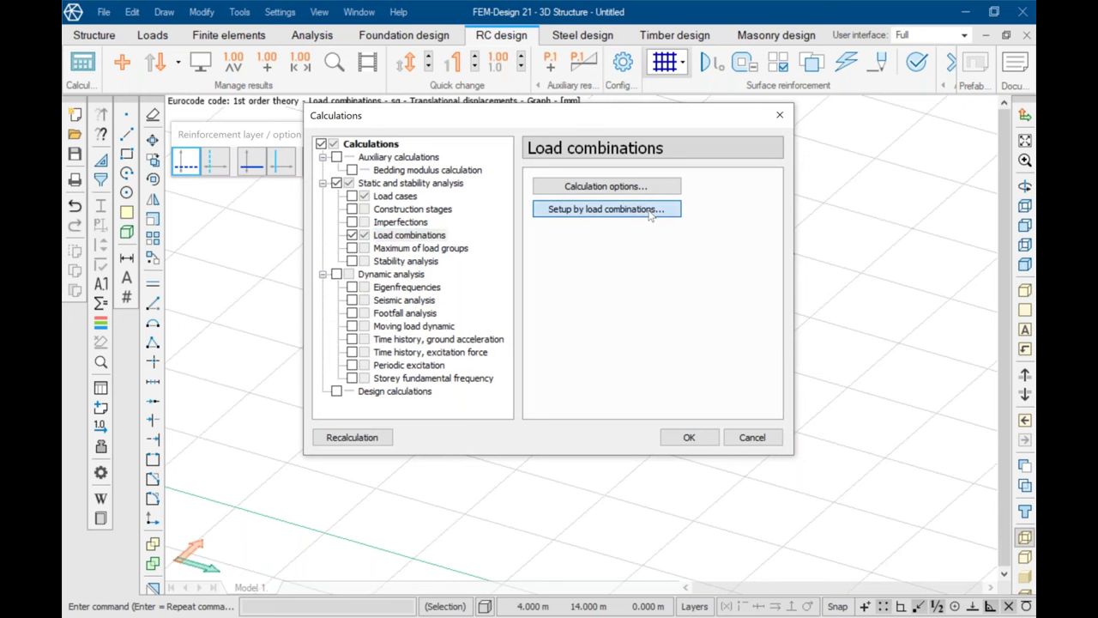
pyautogui.click(700, 166)
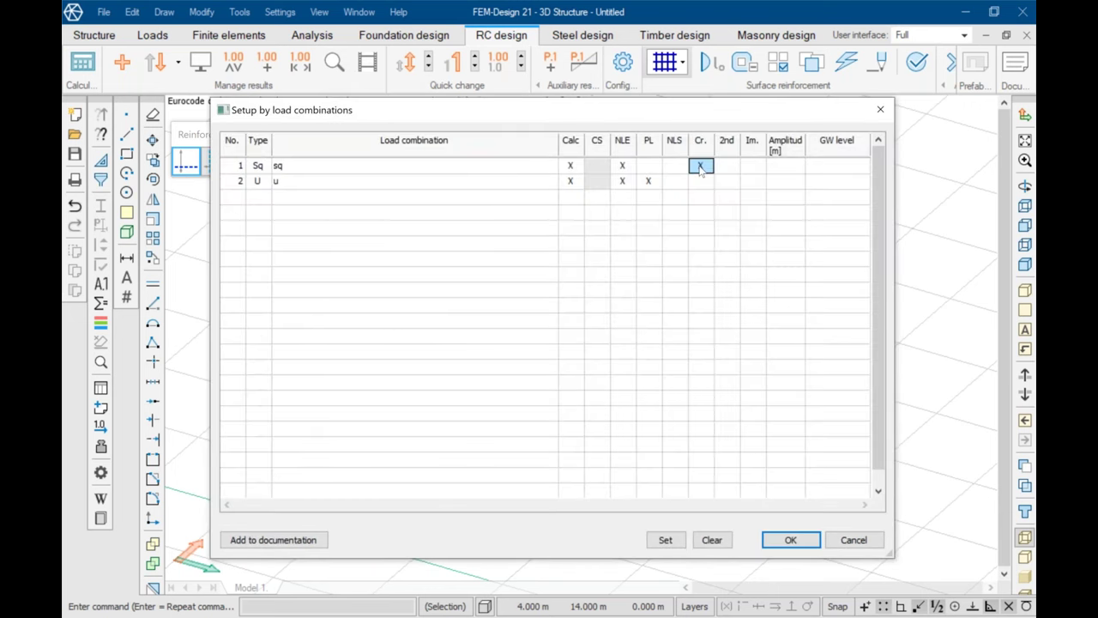
pyautogui.click(797, 540)
pyautogui.click(687, 435)
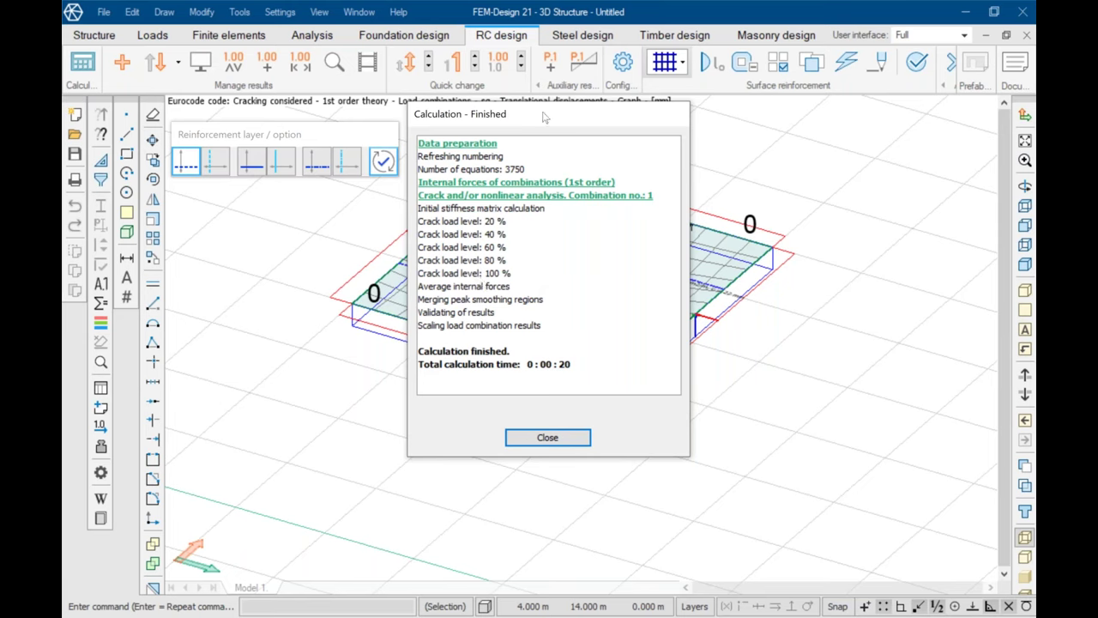
pyautogui.moveTo(561, 118); pyautogui.dragTo(616, 122)
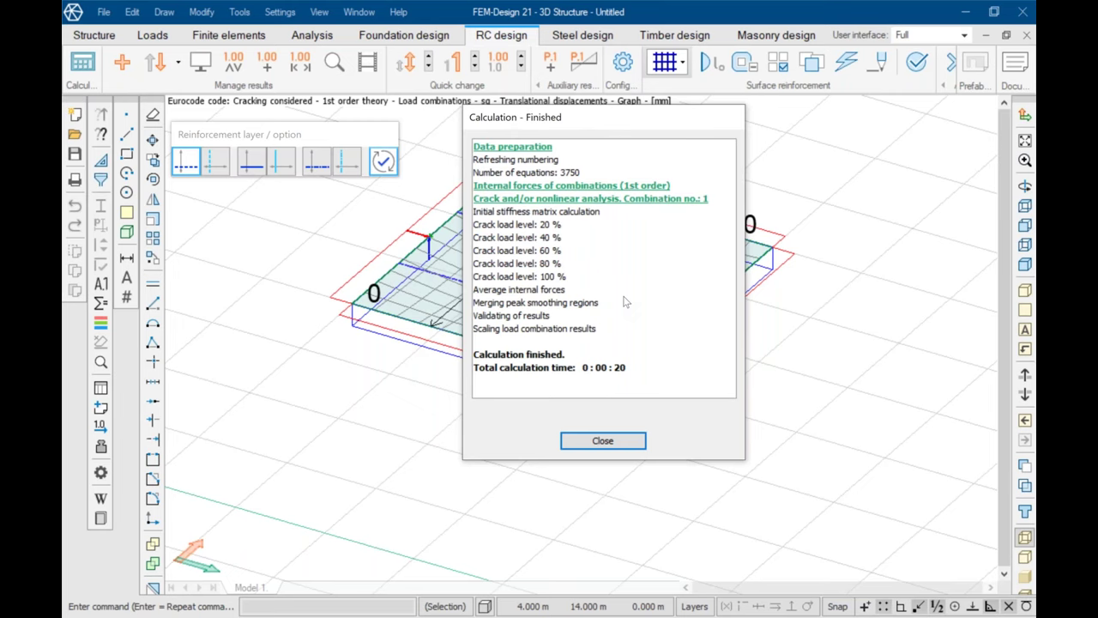
pyautogui.click(603, 441)
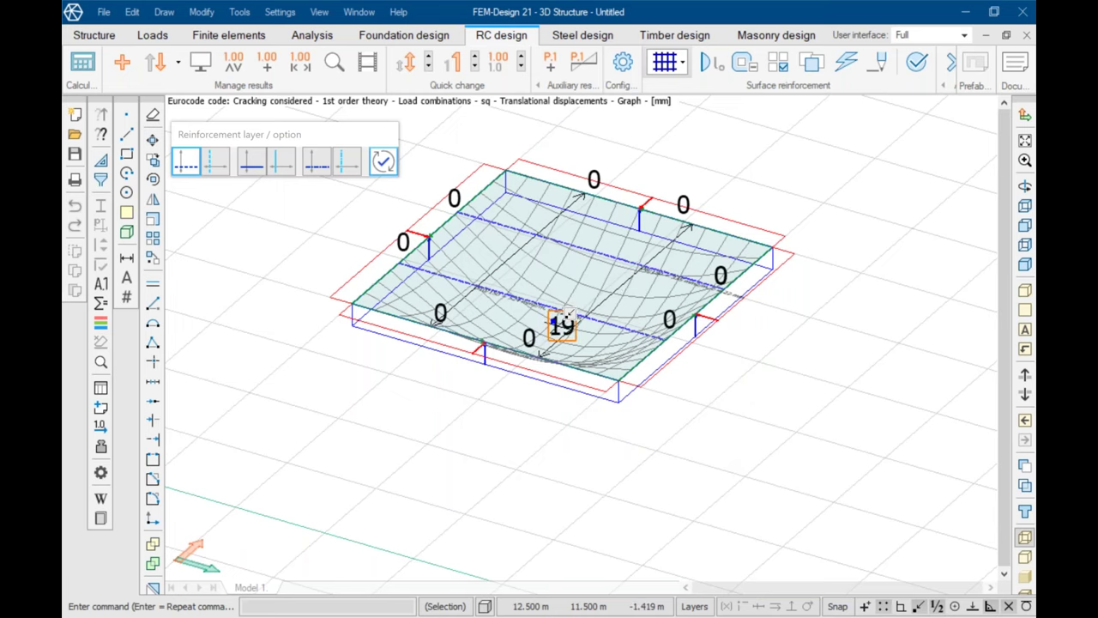
# Step: Display the RC shell crack width at the bottom face for the maximum of load combinations
pyautogui.scroll(5, 564, 321)
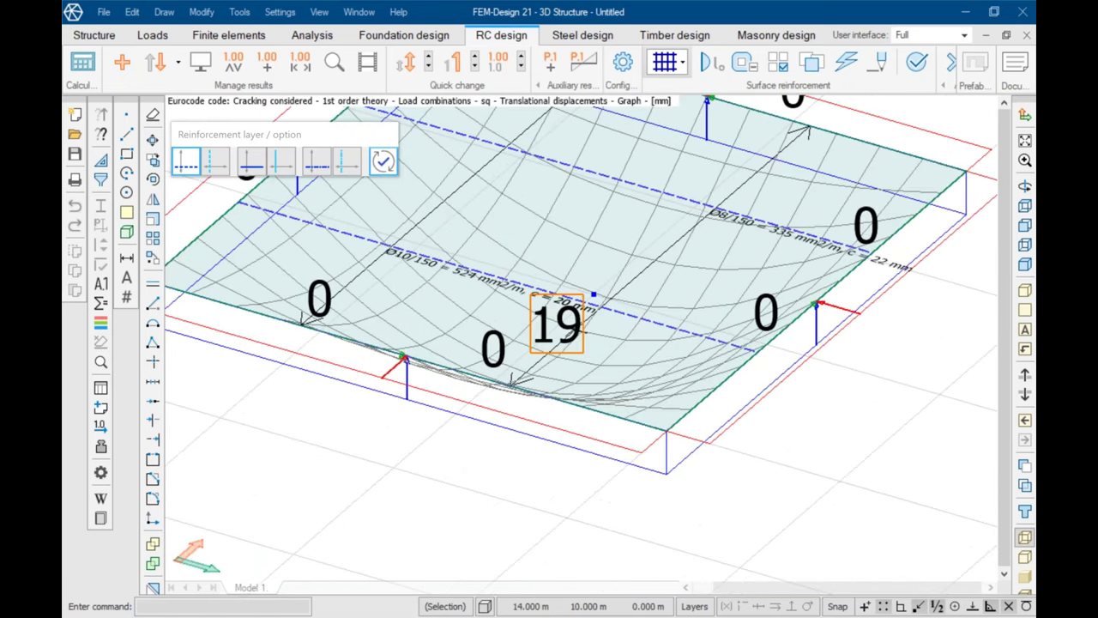
pyautogui.scroll(-4, 559, 323)
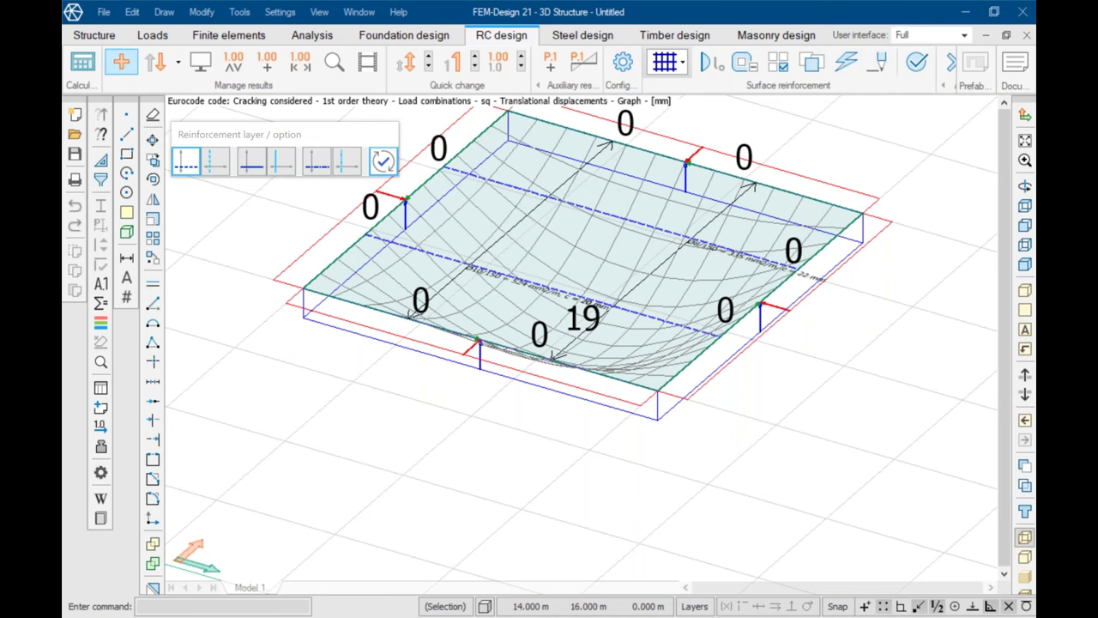
pyautogui.click(121, 61)
pyautogui.scroll(-10, 368, 380)
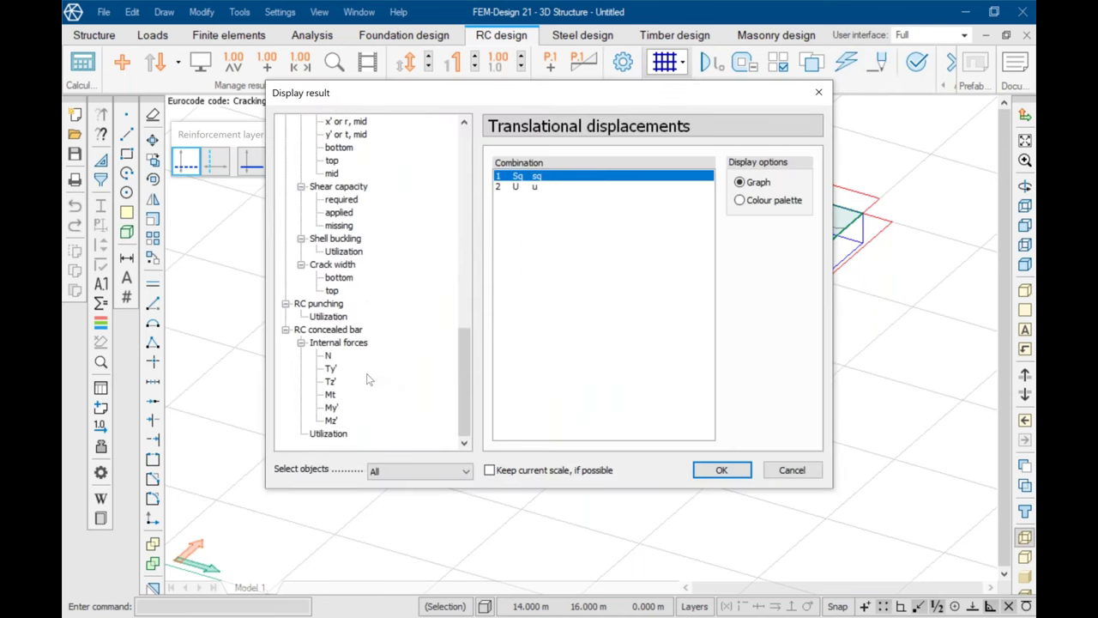
pyautogui.click(346, 279)
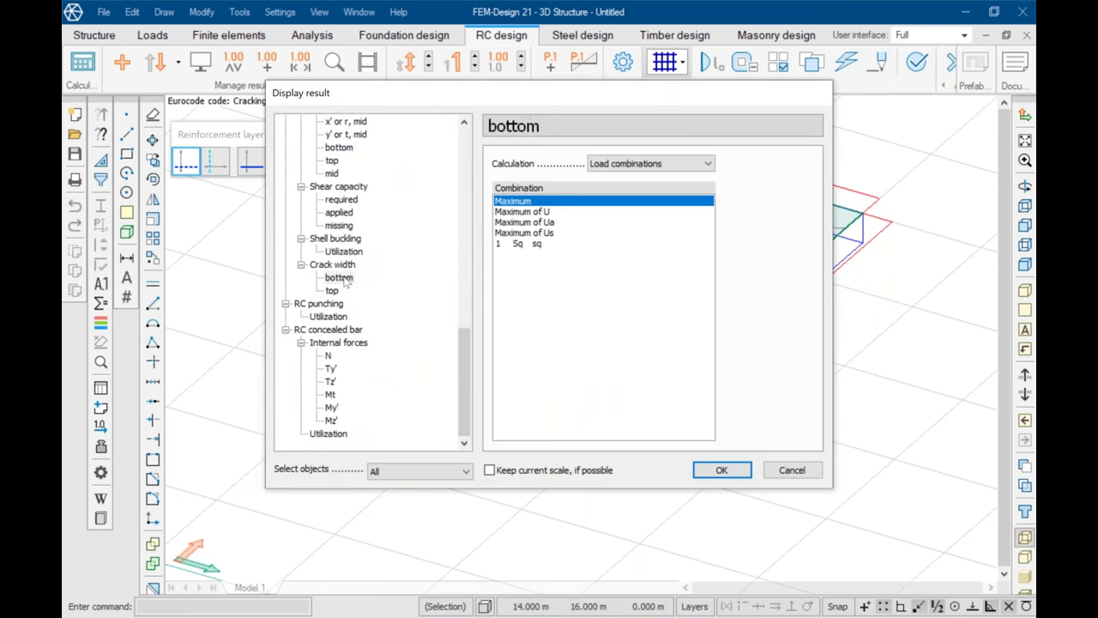
pyautogui.doubleClick(346, 281)
# Step: Open the RC check utilization table for the plate and examine it together with the bottom crack pattern
pyautogui.click(916, 62)
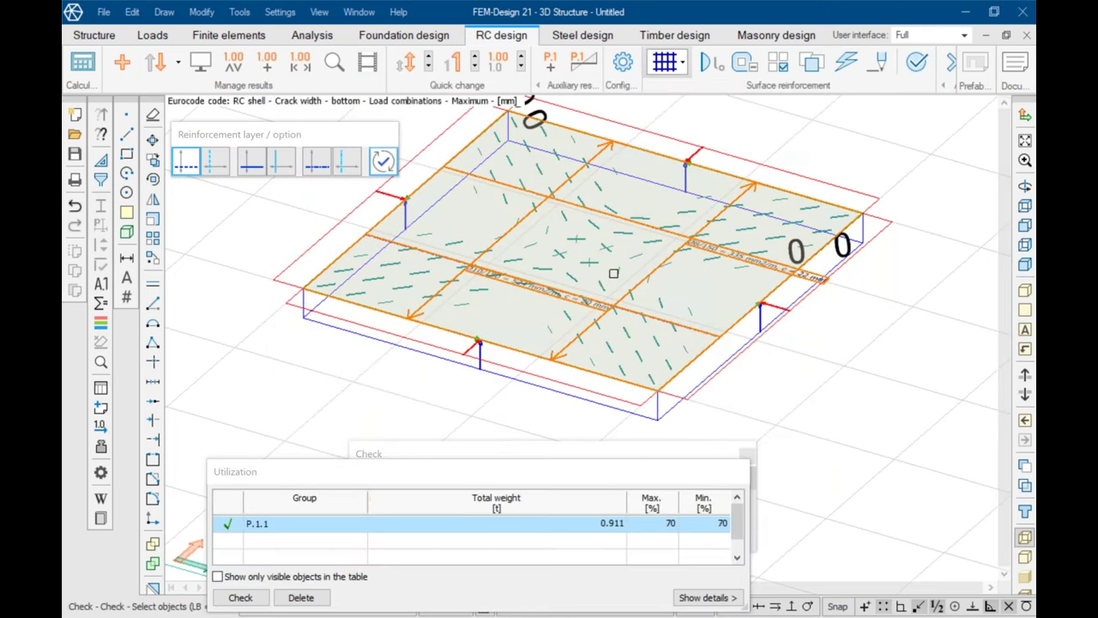
pyautogui.scroll(4, 613, 273)
pyautogui.scroll(-3, 755, 332)
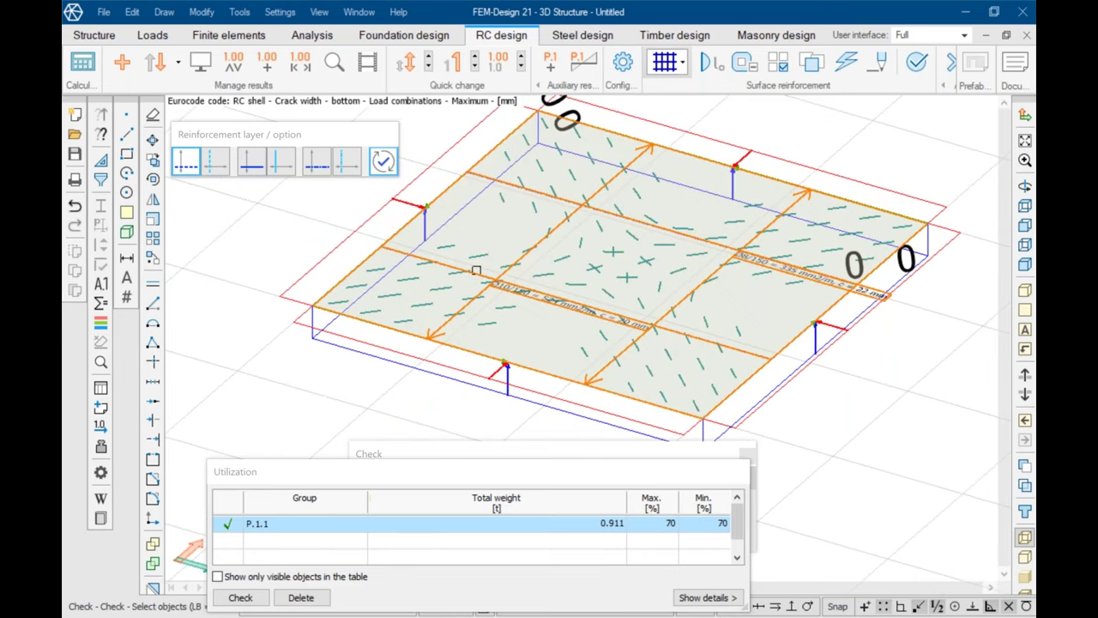
pyautogui.scroll(-3, 476, 271)
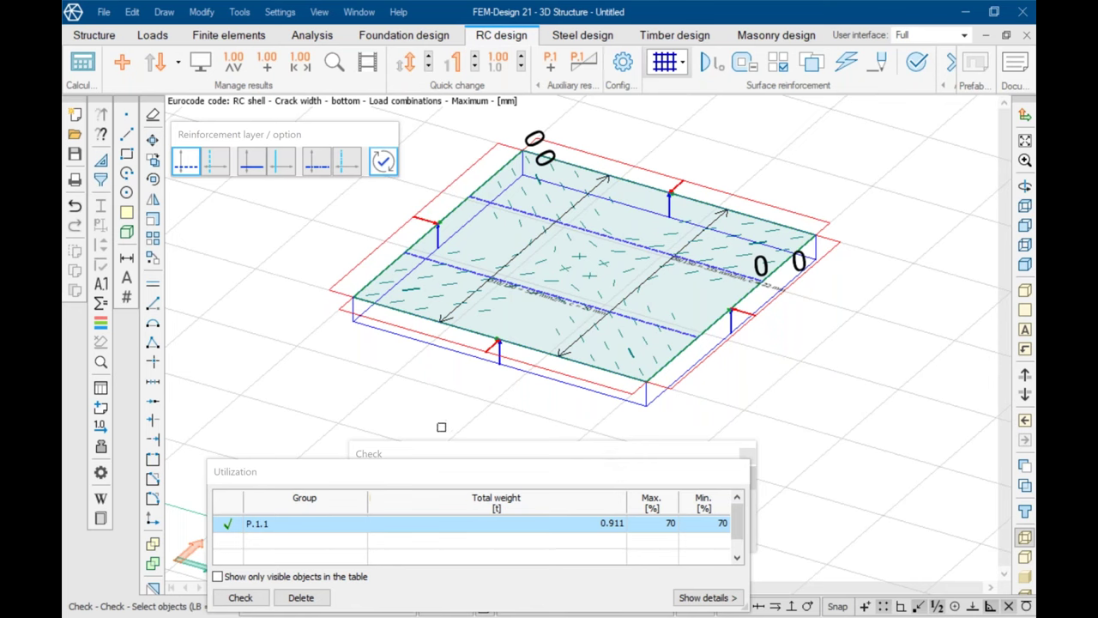
# Step: Start a new empty 3D structure model
pyautogui.click(103, 12)
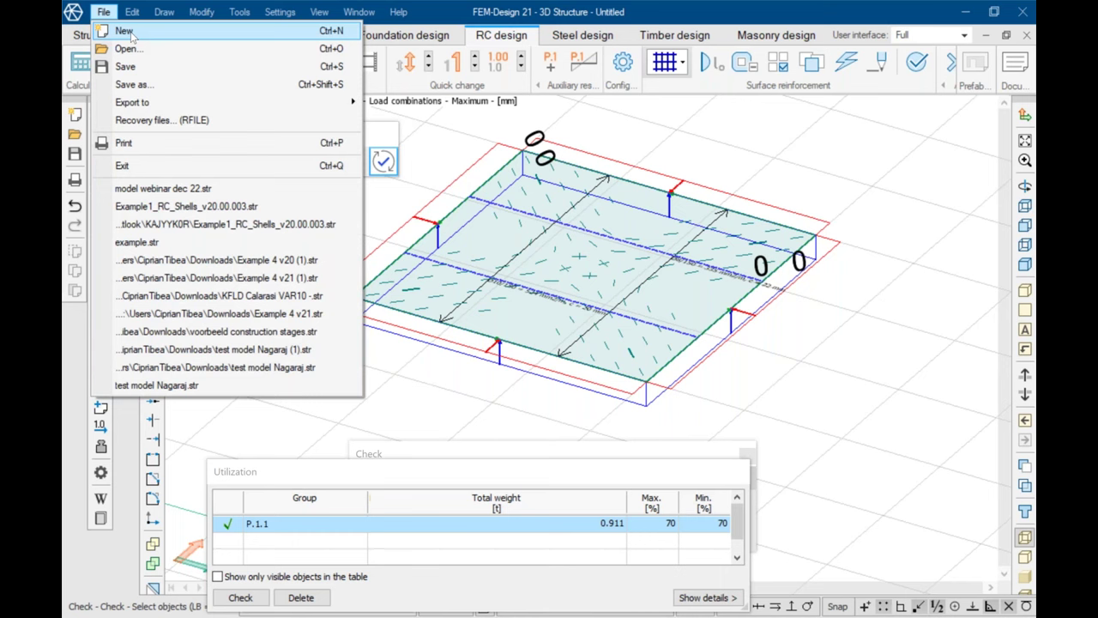
pyautogui.click(130, 35)
pyautogui.click(555, 296)
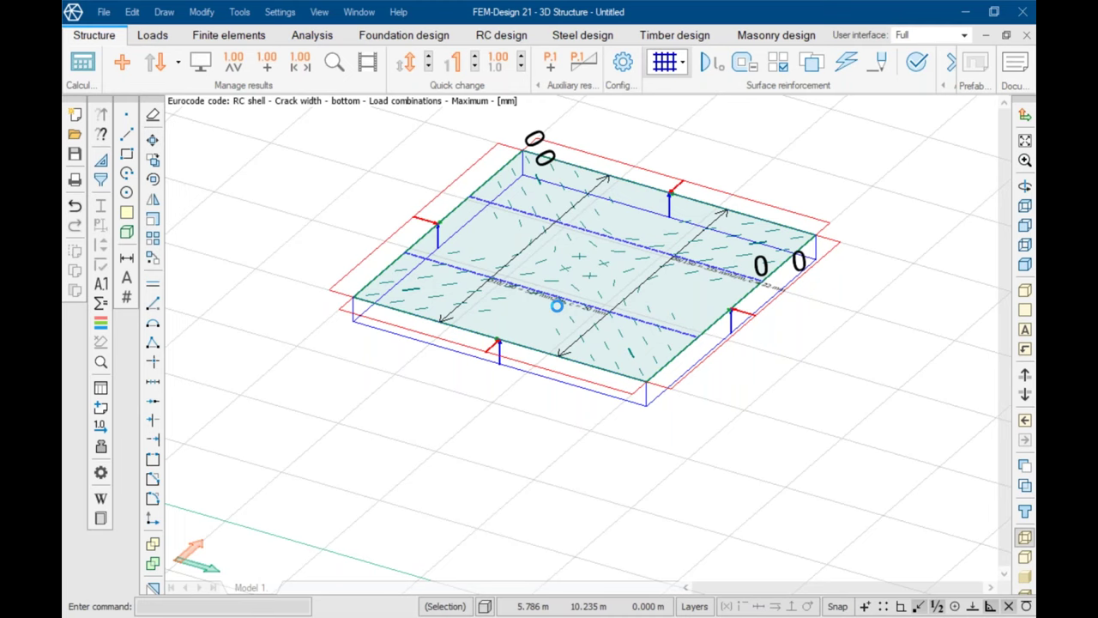
pyautogui.click(667, 153)
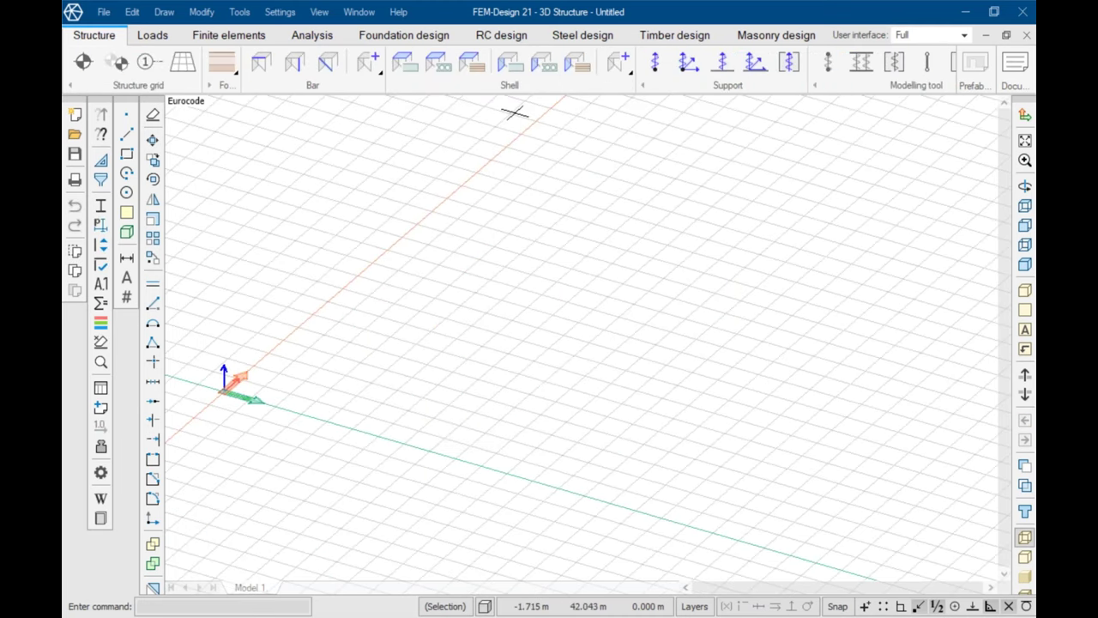
# Step: Draw a straight plane wall 6 m long, 3 m high and 0.2 m thick, placed above the base plane
pyautogui.click(509, 62)
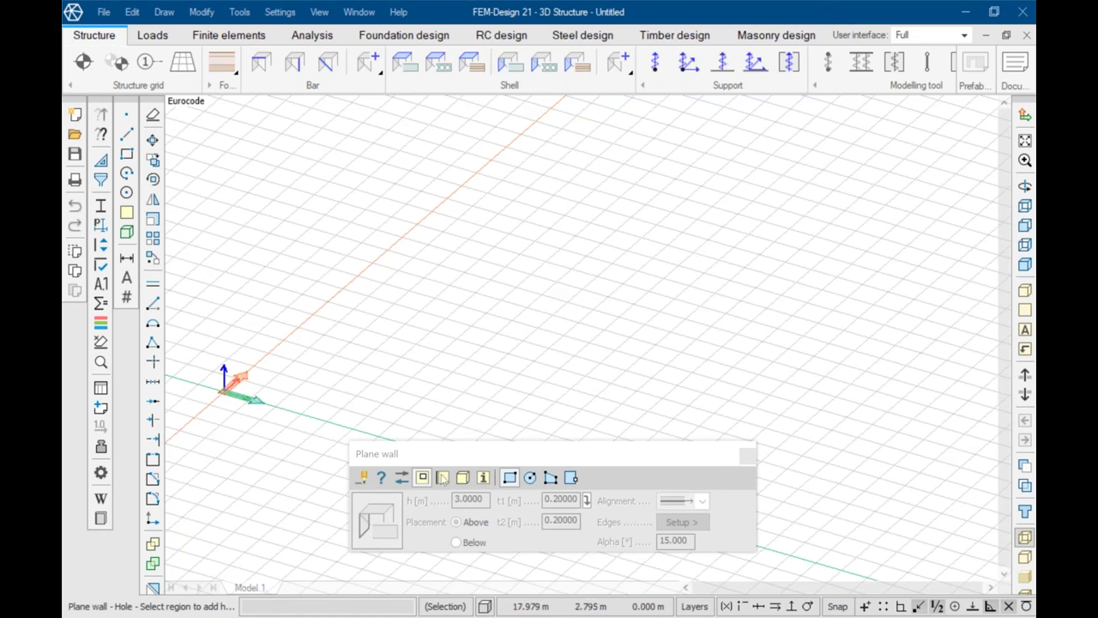
pyautogui.click(362, 476)
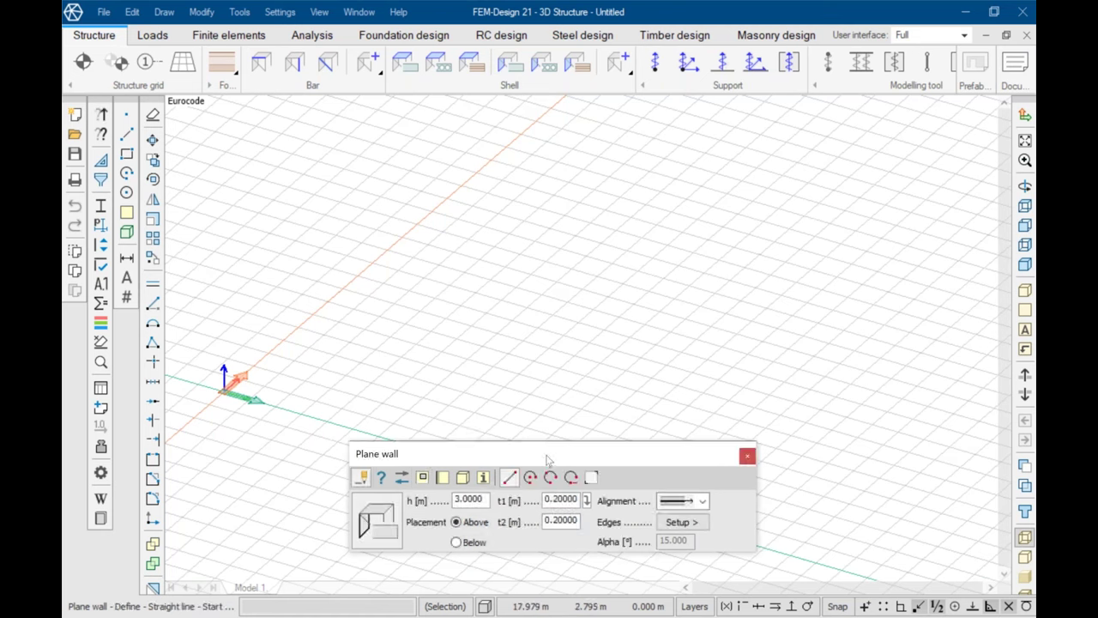
pyautogui.moveTo(547, 457); pyautogui.dragTo(474, 466)
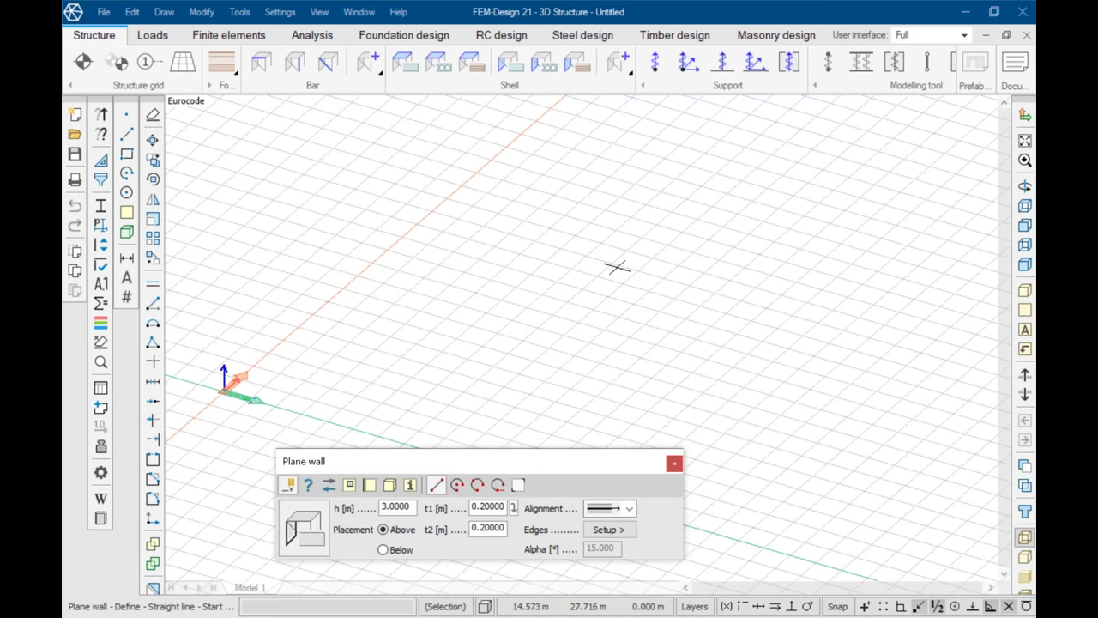
pyautogui.moveTo(617, 267); pyautogui.dragTo(655, 239, button='middle')
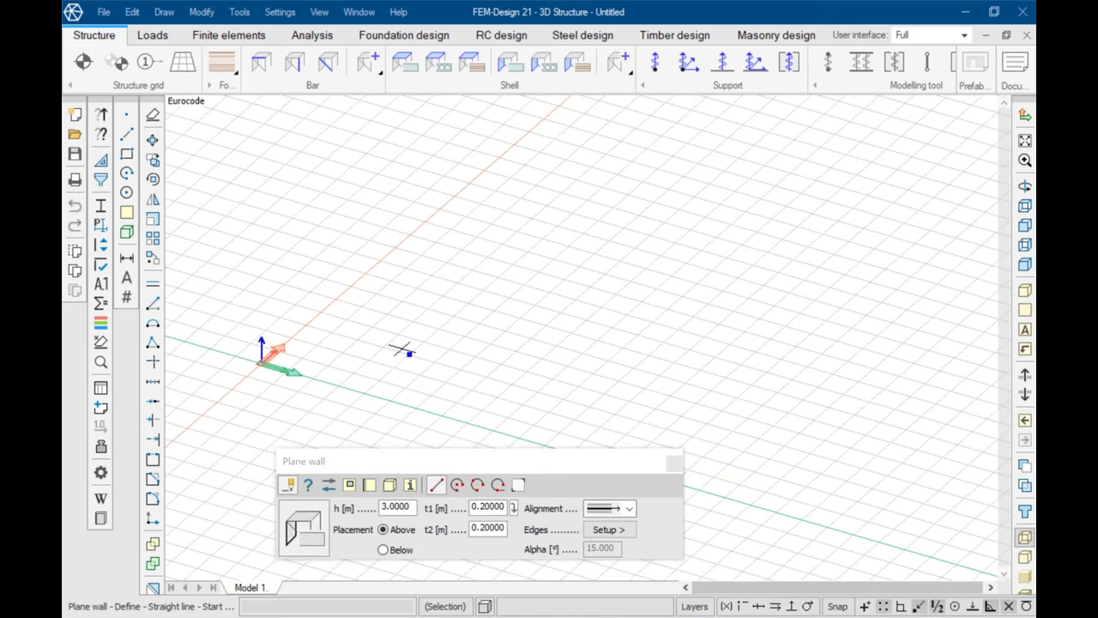
pyautogui.moveTo(401, 356); pyautogui.dragTo(330, 352, button='middle')
pyautogui.click(434, 357)
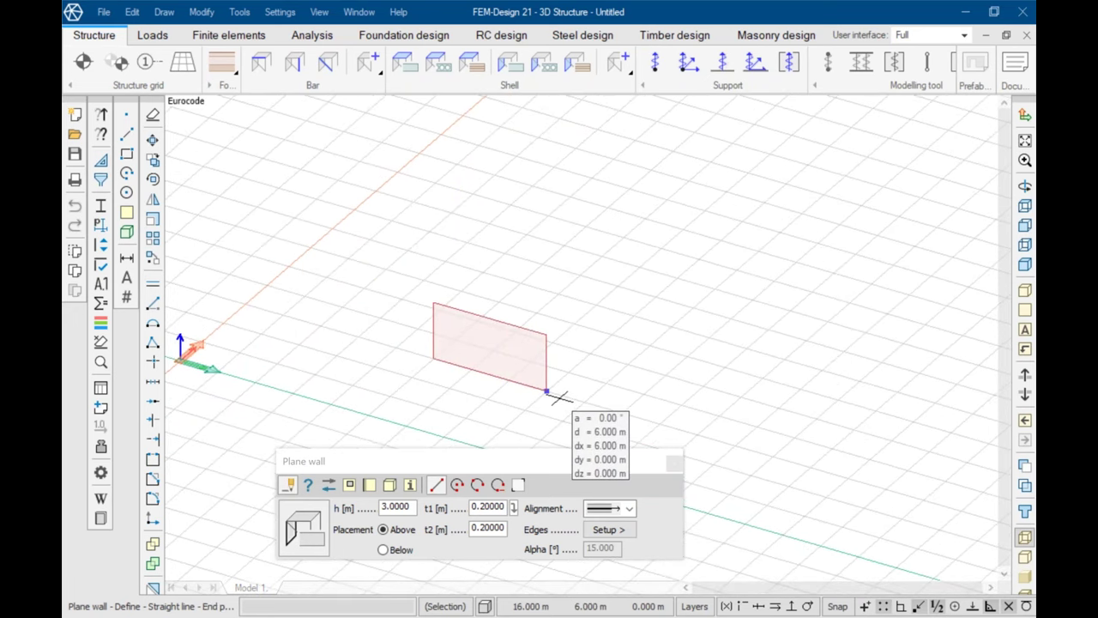
pyautogui.click(546, 391)
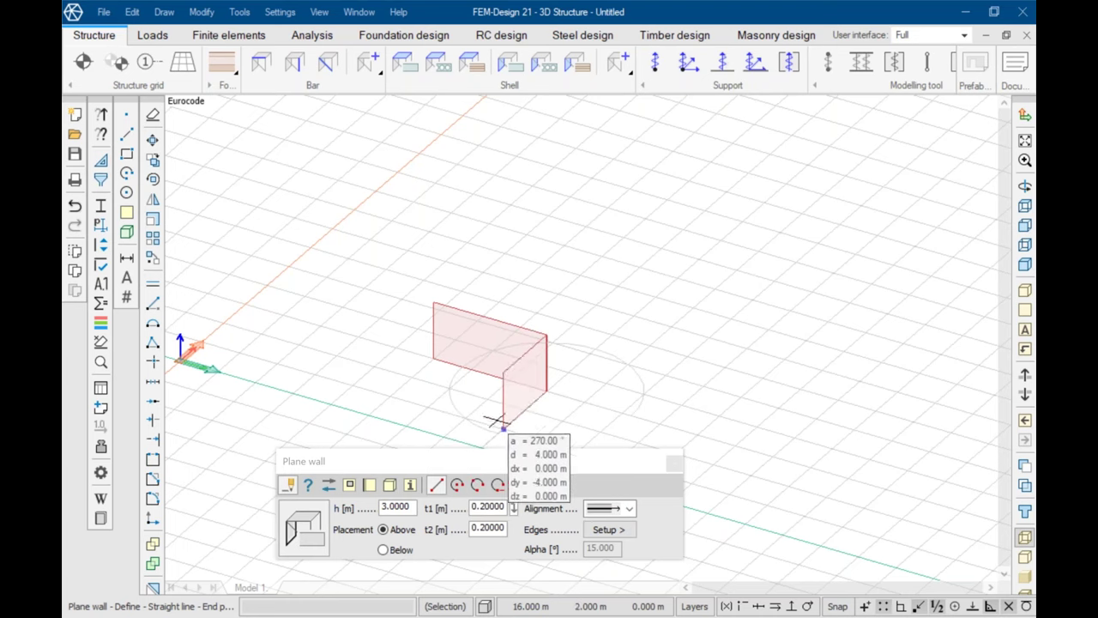
pyautogui.scroll(3, 520, 376)
pyautogui.press('Escape')
# Step: Cut a rectangular door opening about 2 m wide and 2 m high into the middle of the wall's lower edge
pyautogui.click(349, 484)
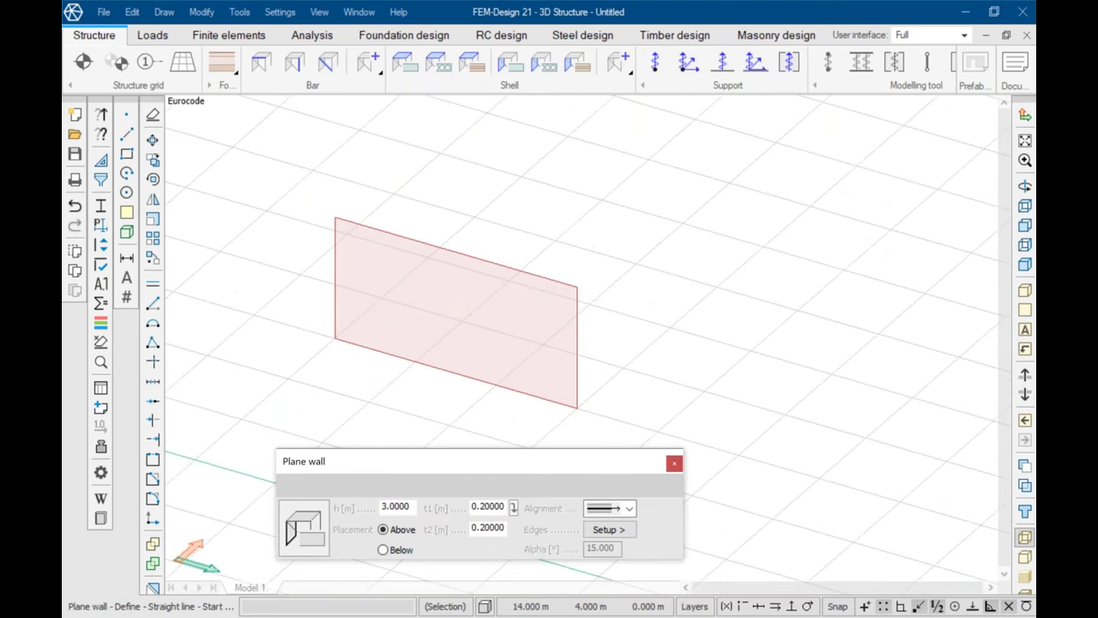
pyautogui.click(482, 353)
pyautogui.click(495, 380)
pyautogui.click(416, 281)
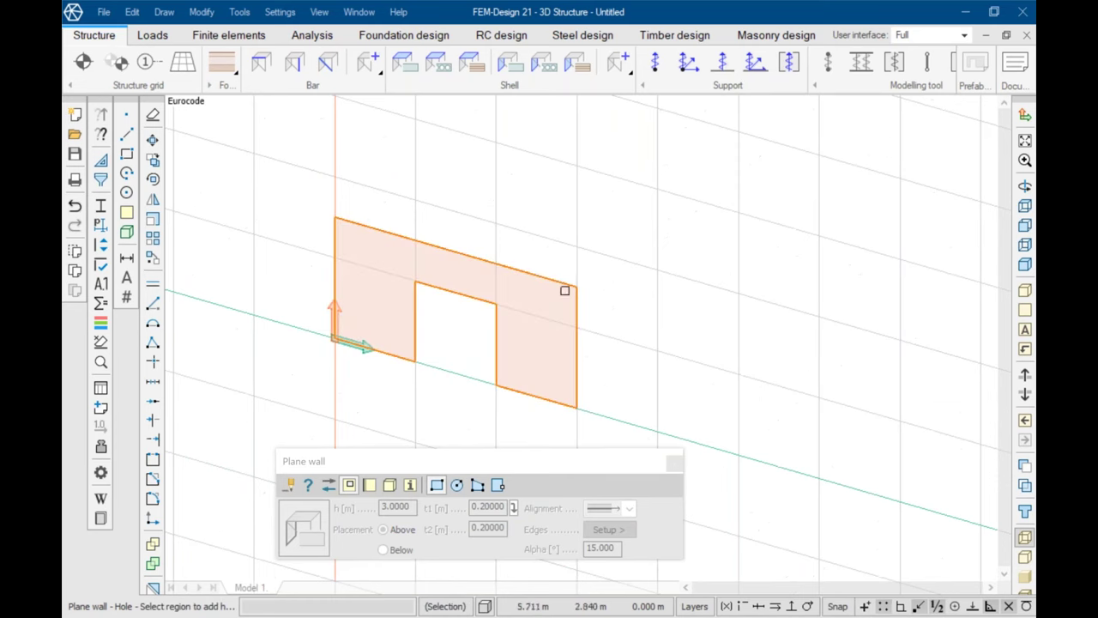
pyautogui.press('Escape')
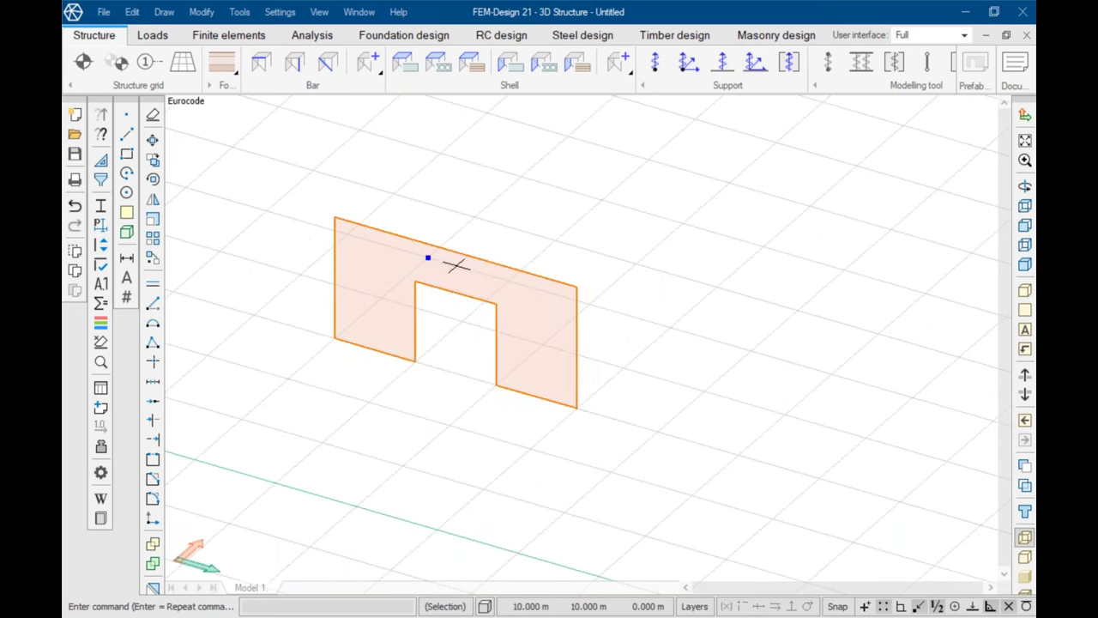
# Step: Place custom line support groups with the default spring stiffnesses under both 2 m wall legs beside the opening
pyautogui.click(753, 60)
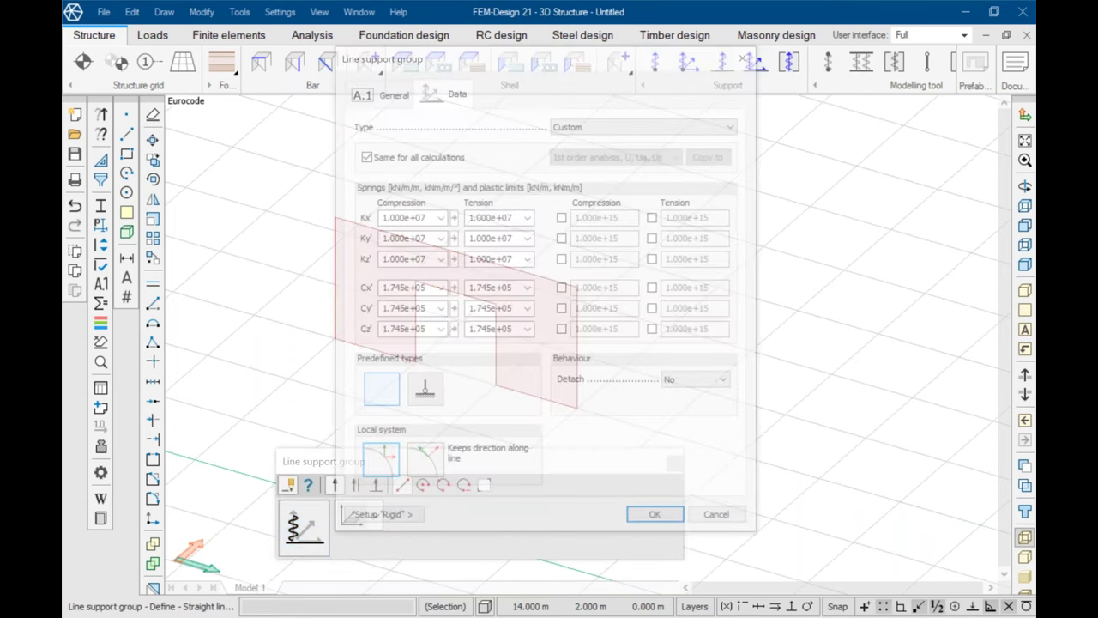
pyautogui.click(661, 523)
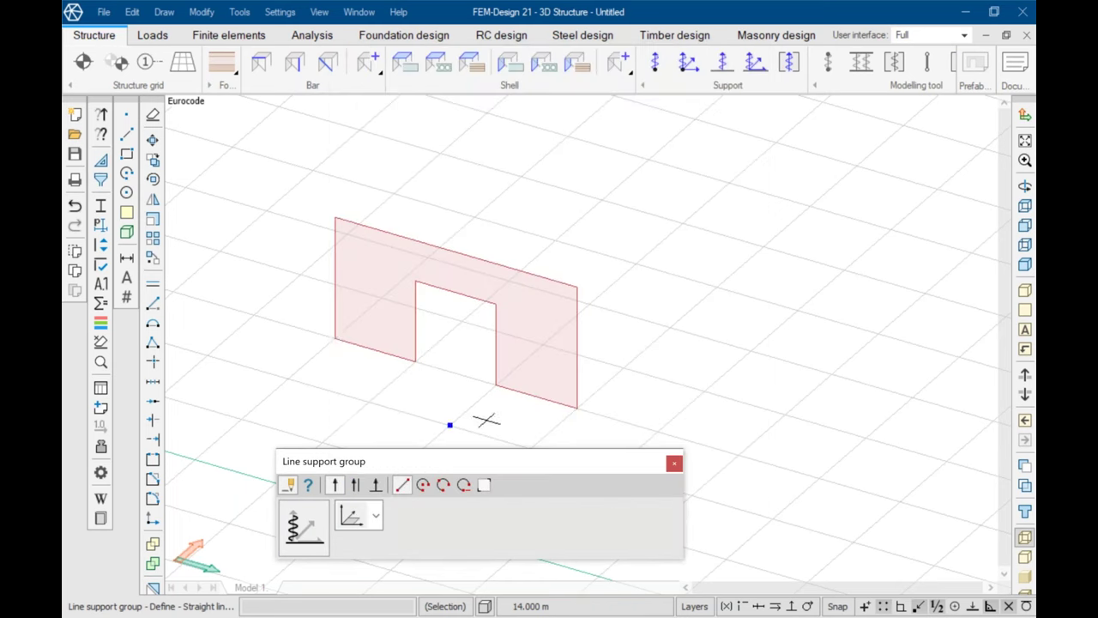
pyautogui.click(335, 340)
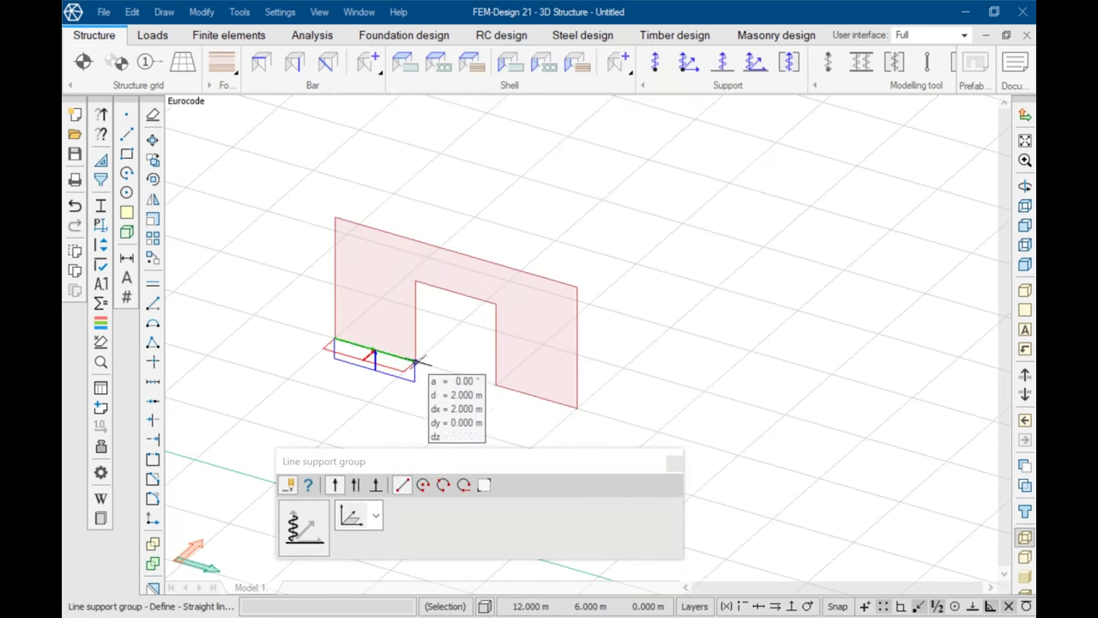
pyautogui.click(495, 386)
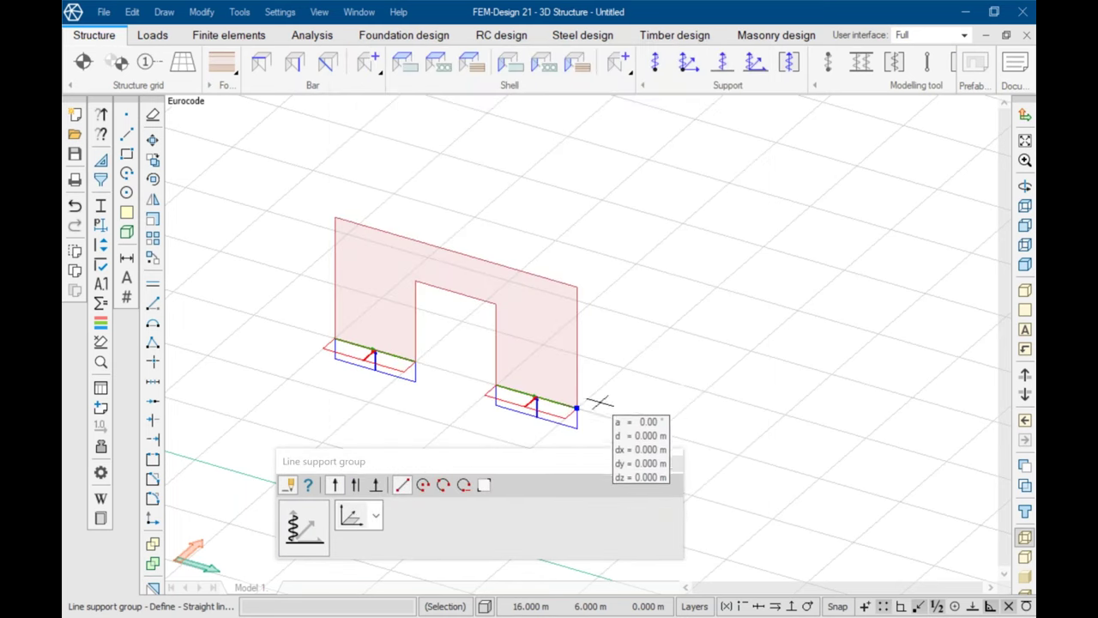
pyautogui.click(575, 406)
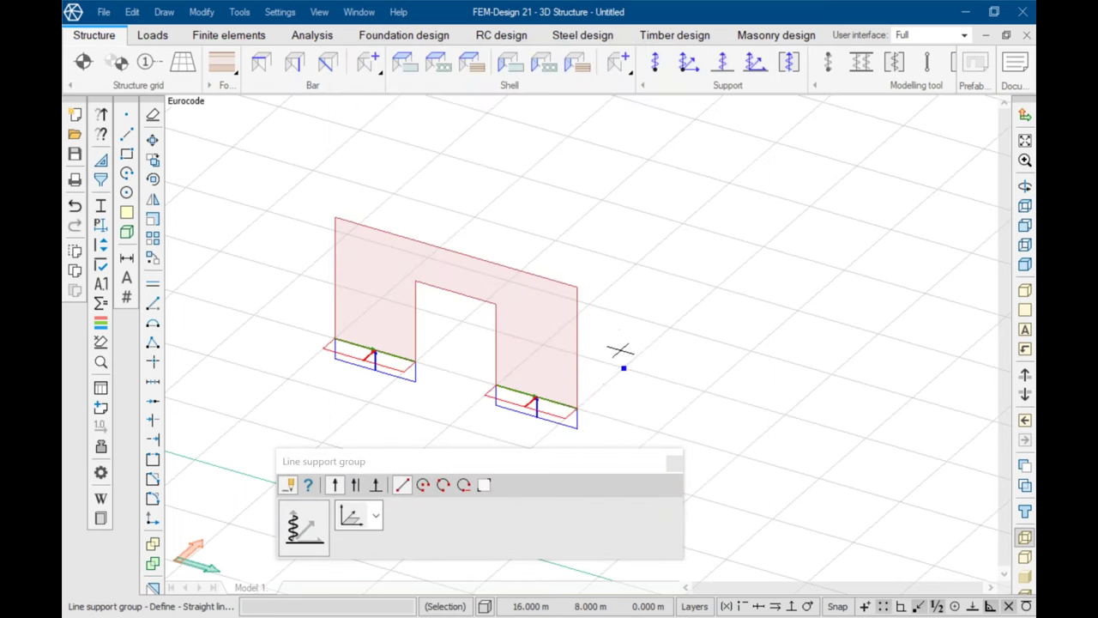
# Step: Create load case "a" with the type +Struc. dead load and the duration class Permanent
pyautogui.click(152, 37)
pyautogui.click(83, 62)
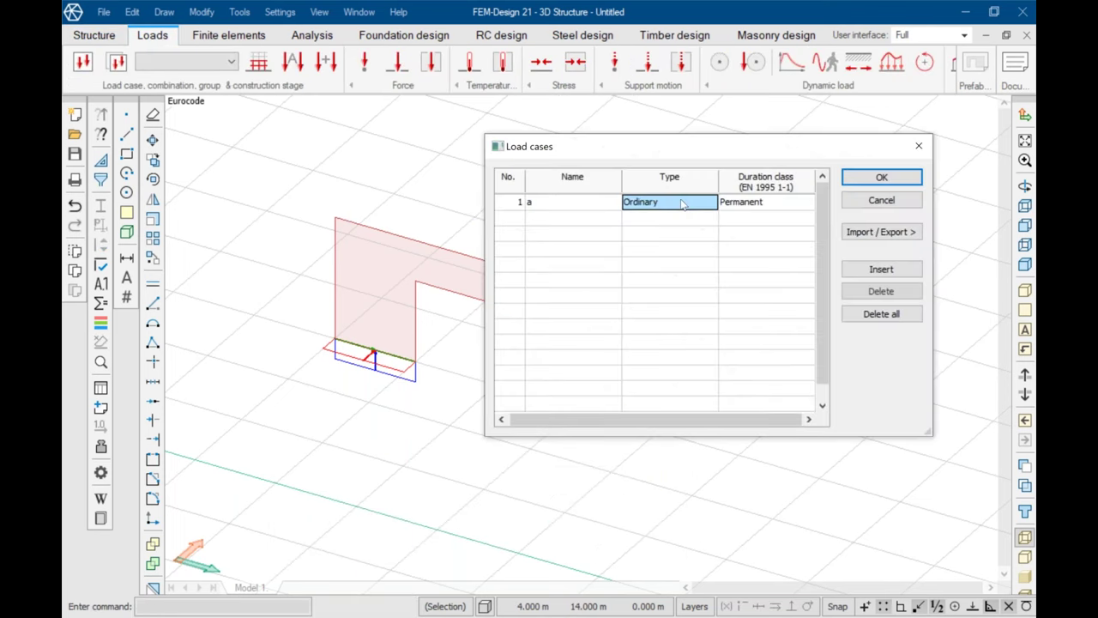
pyautogui.click(686, 201)
pyautogui.click(676, 229)
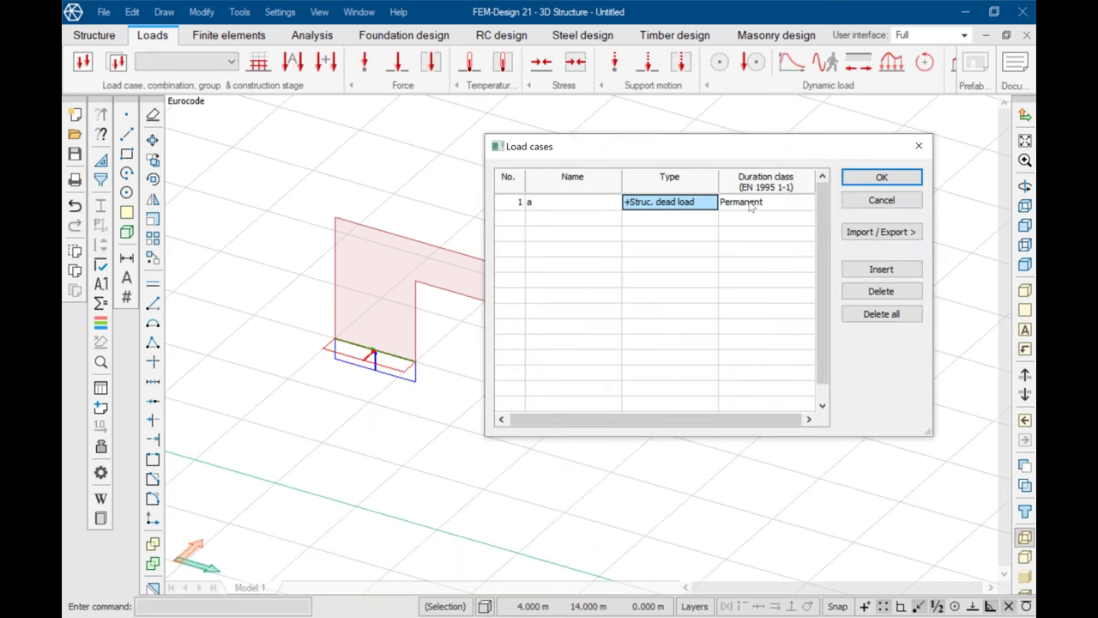
pyautogui.click(877, 181)
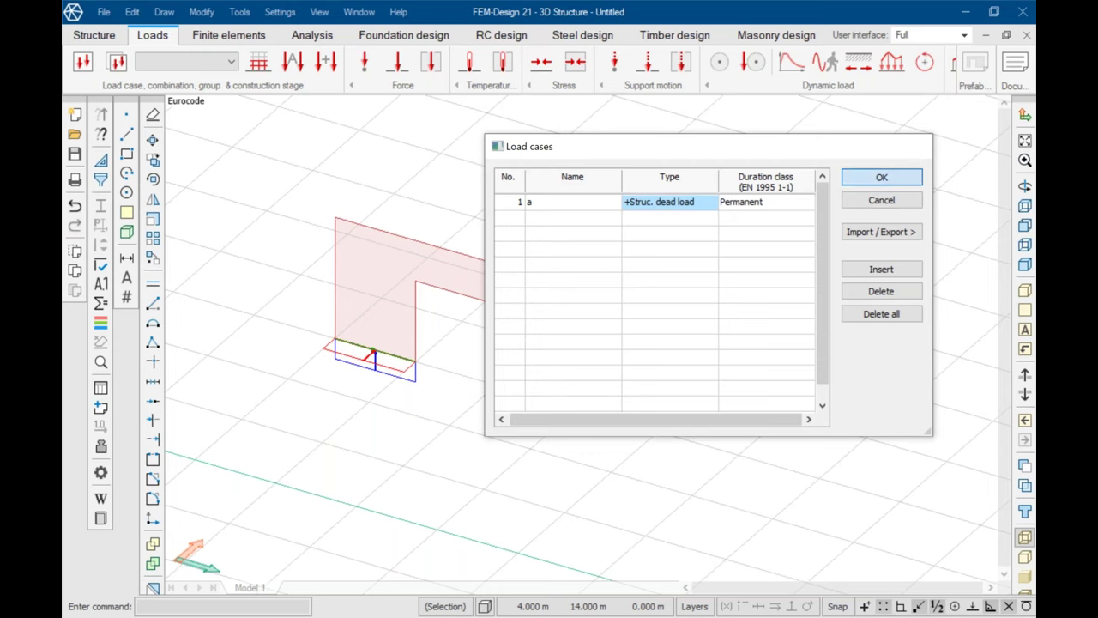
# Step: Place a uniform vertical line load of 30 kN/m along the whole top edge of the wall
pyautogui.click(396, 62)
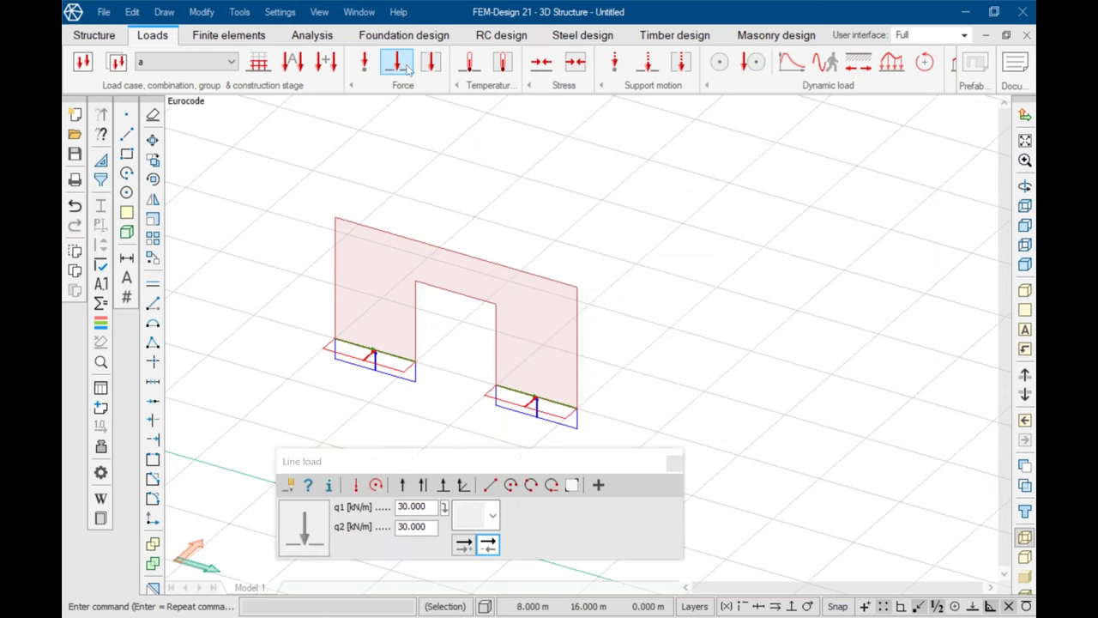
pyautogui.click(335, 217)
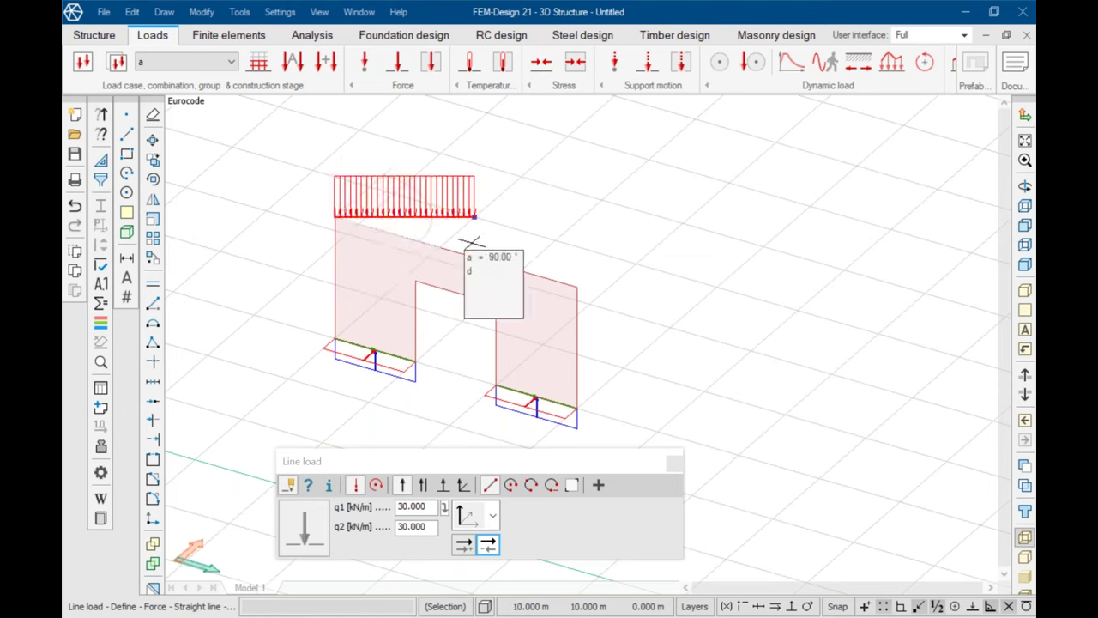
pyautogui.click(584, 273)
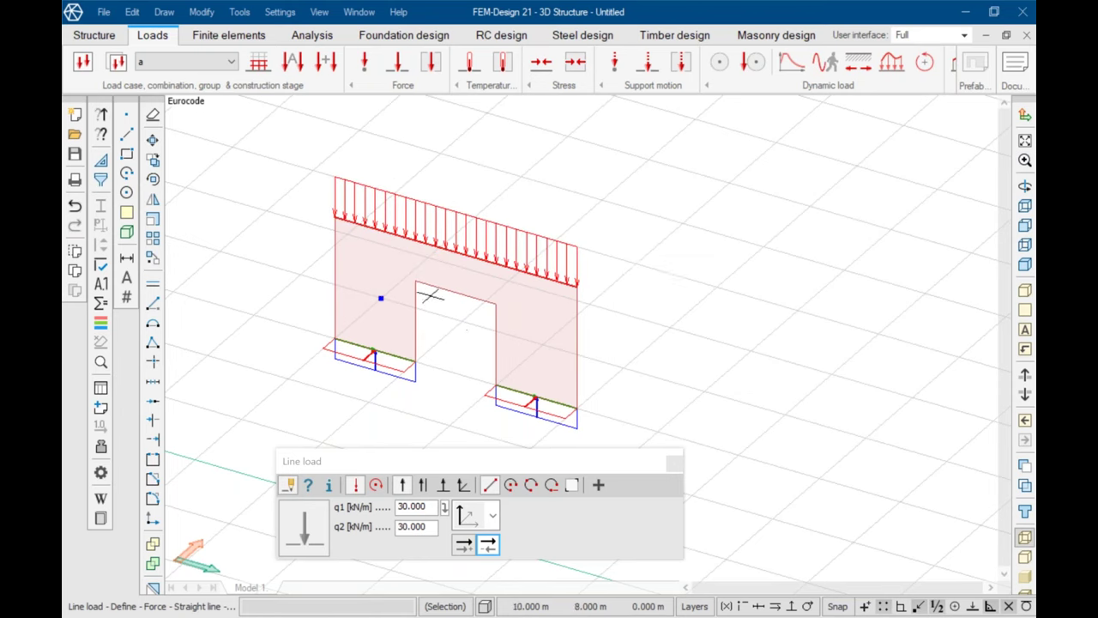
# Step: Create load combination "a" of type U that includes load case a with a factor of 1.35
pyautogui.click(330, 62)
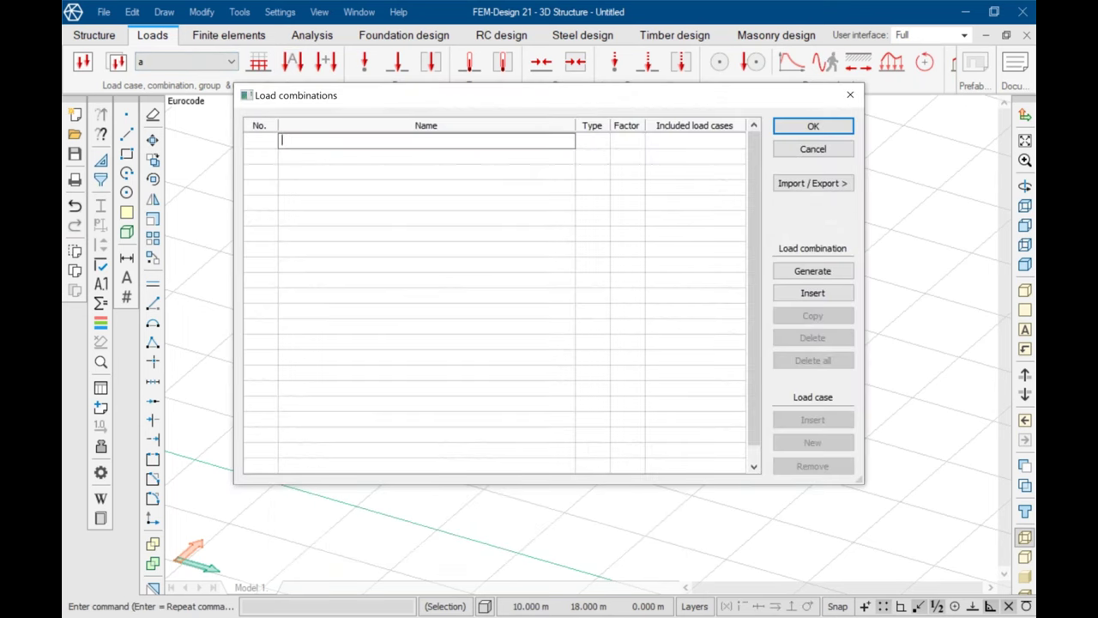
pyautogui.click(604, 140)
pyautogui.click(604, 140)
pyautogui.click(604, 141)
pyautogui.click(637, 139)
pyautogui.click(637, 141)
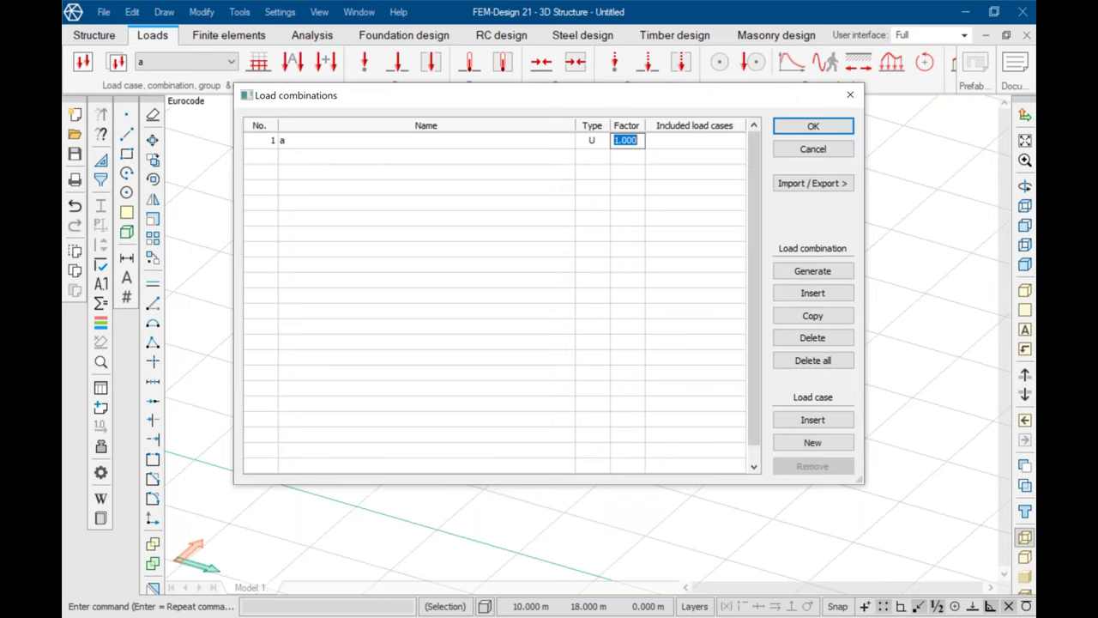
pyautogui.click(661, 144)
pyautogui.click(662, 144)
pyautogui.click(667, 154)
pyautogui.click(814, 127)
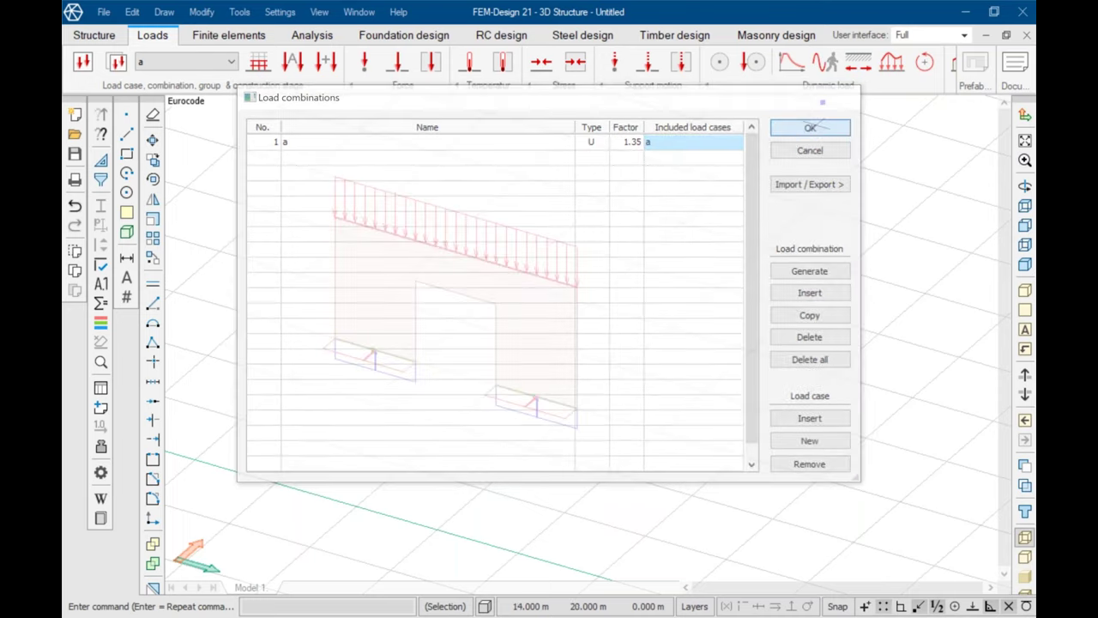
# Step: Run the static analysis for load cases and load combinations
pyautogui.click(313, 36)
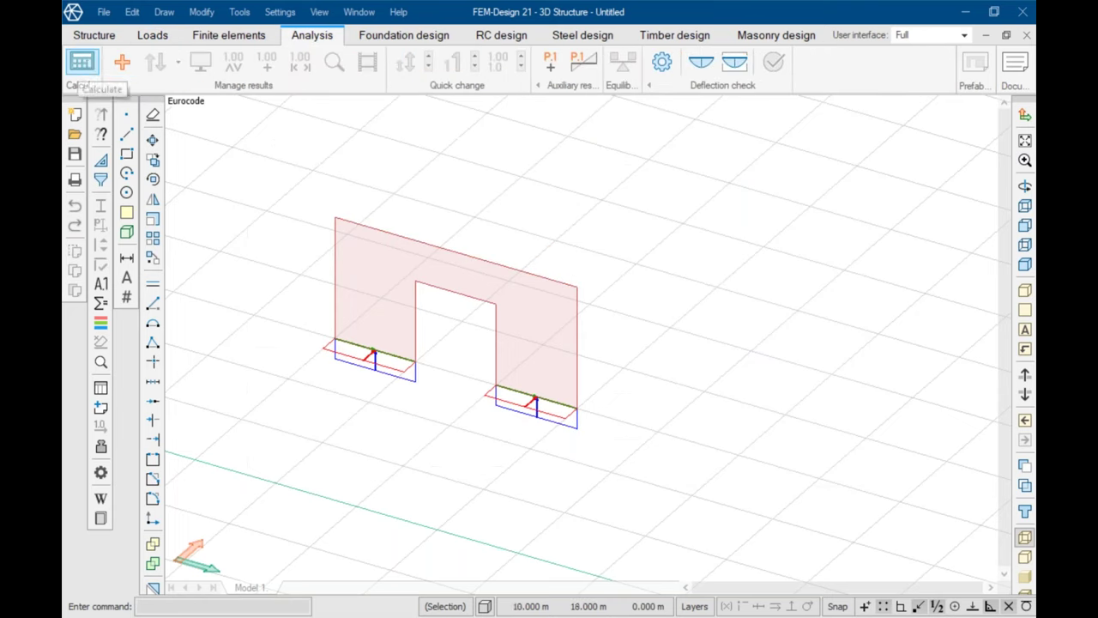
pyautogui.click(82, 61)
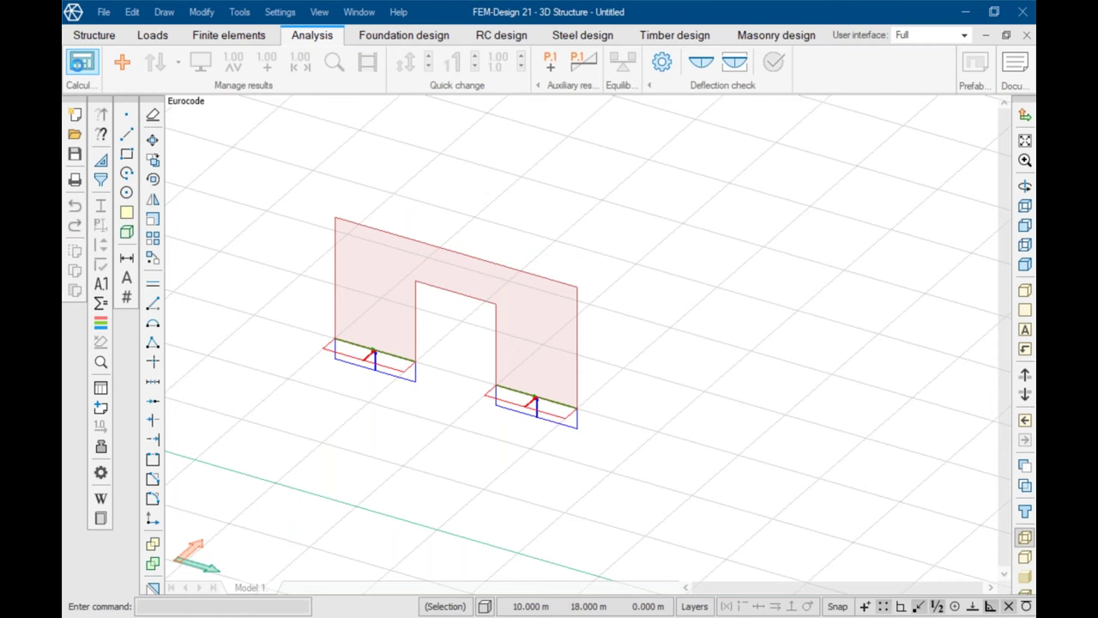
pyautogui.click(351, 195)
pyautogui.click(352, 235)
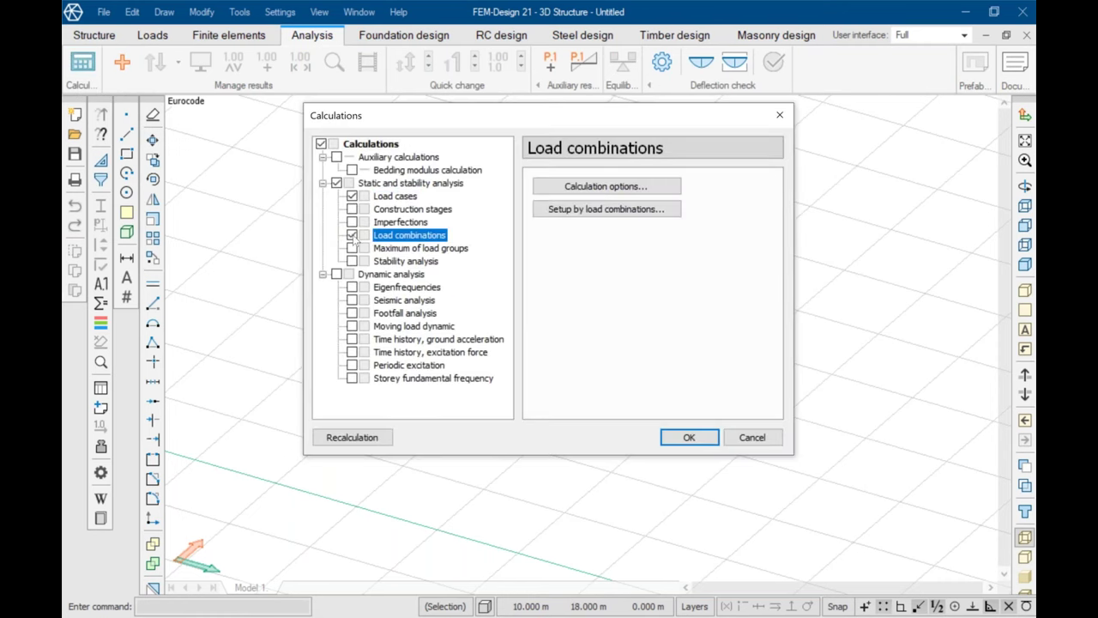
pyautogui.click(693, 438)
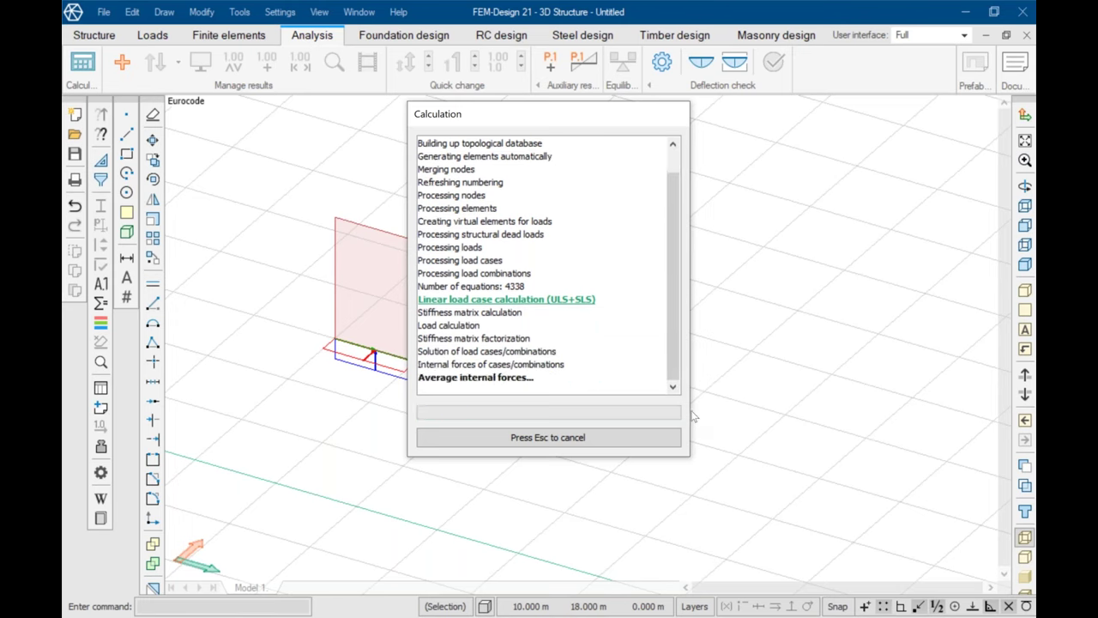
pyautogui.click(548, 436)
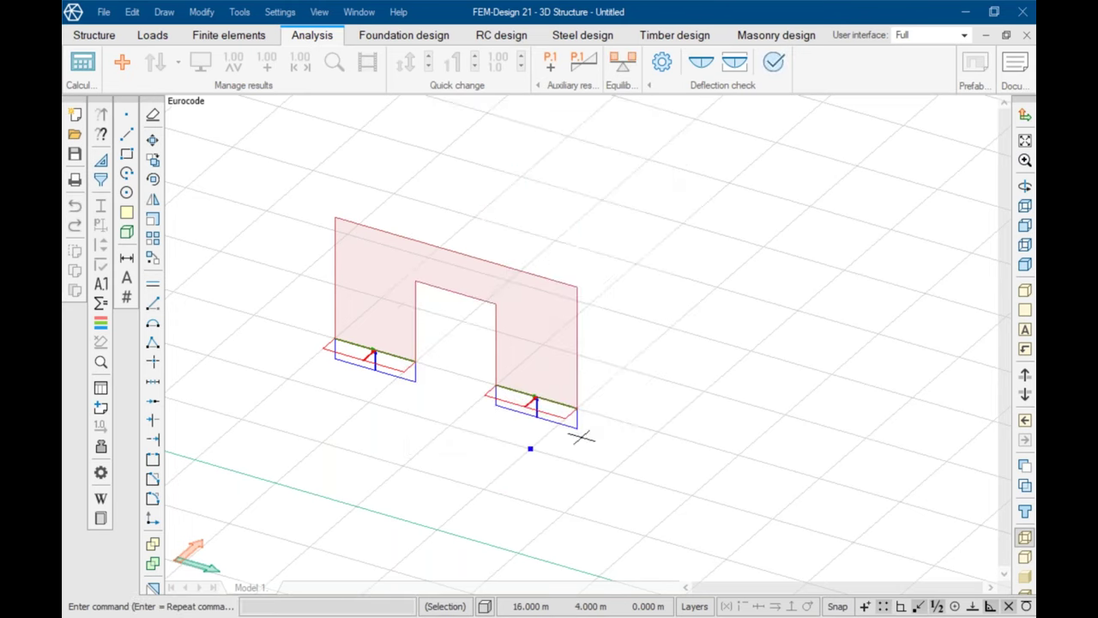
# Step: Switch the RC design to concealed bar reinforcement and draw a 1 m vertical helper line from the opening's right upper corner to the wall's top edge
pyautogui.click(497, 35)
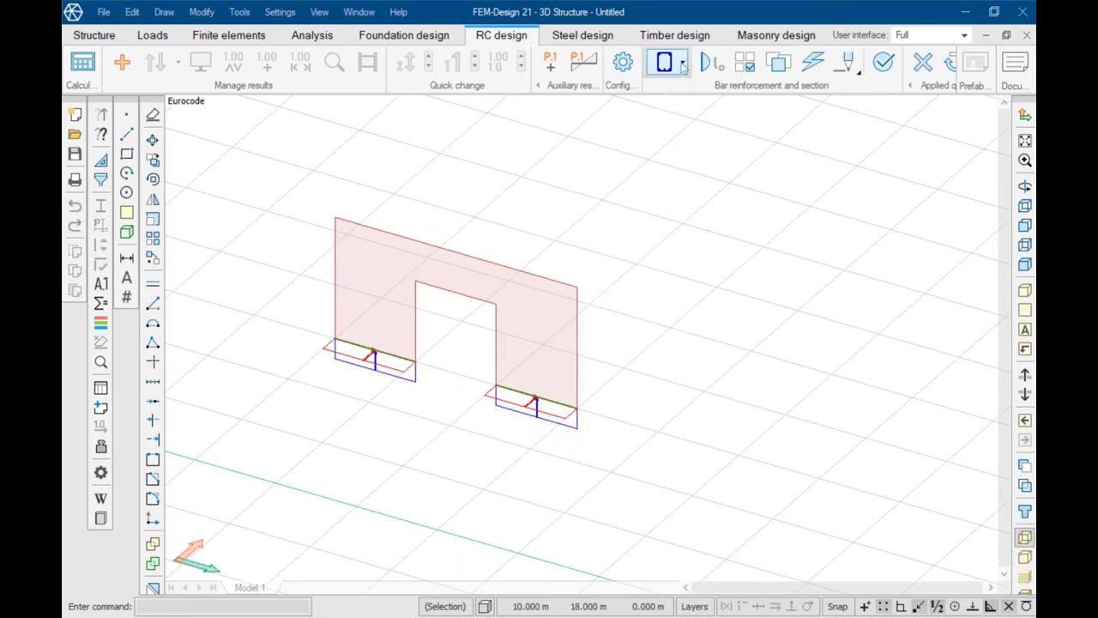
pyautogui.click(683, 65)
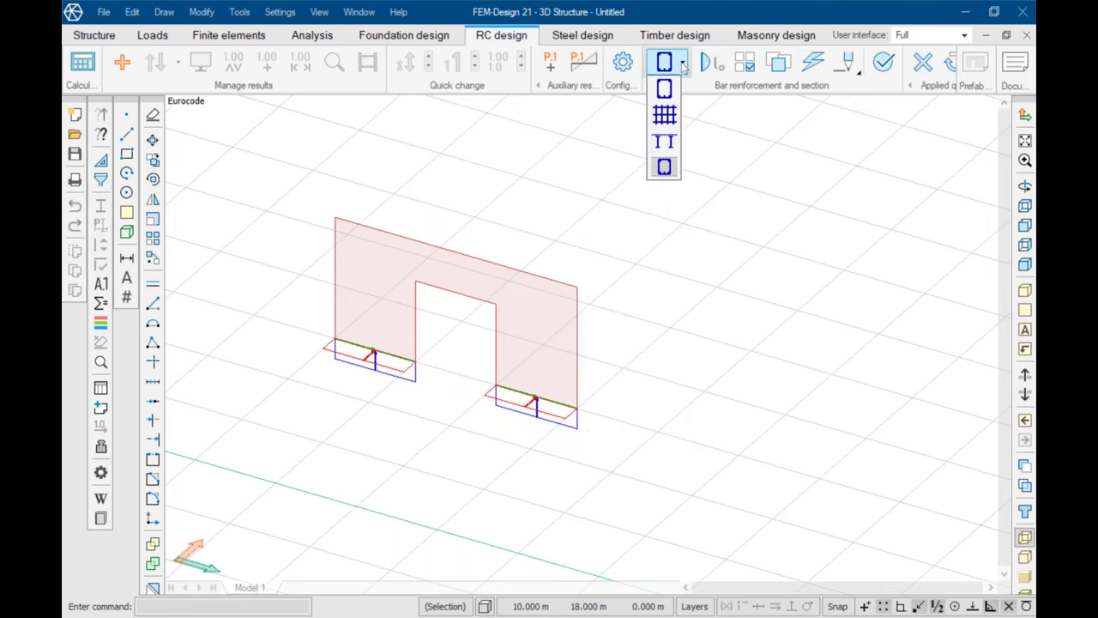
pyautogui.click(666, 169)
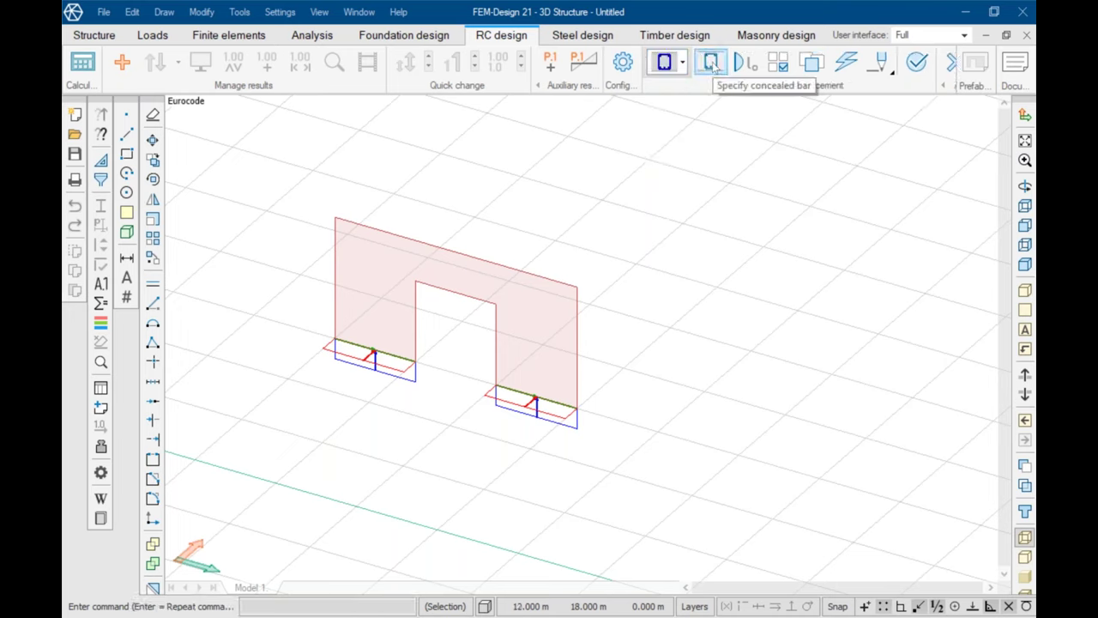
pyautogui.click(126, 133)
pyautogui.click(495, 302)
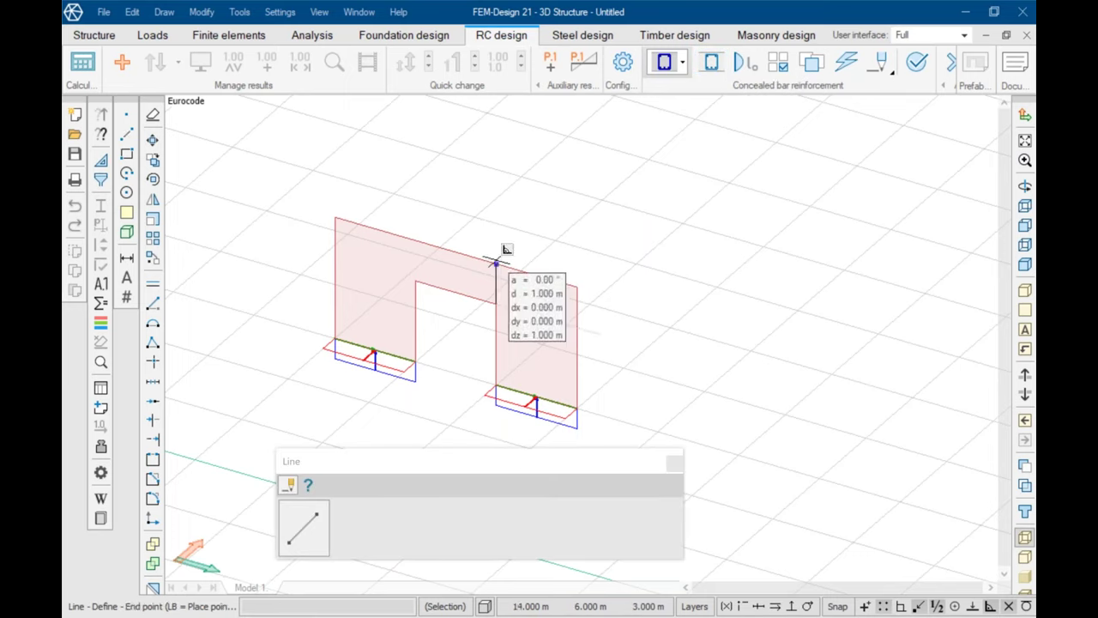
pyautogui.click(496, 264)
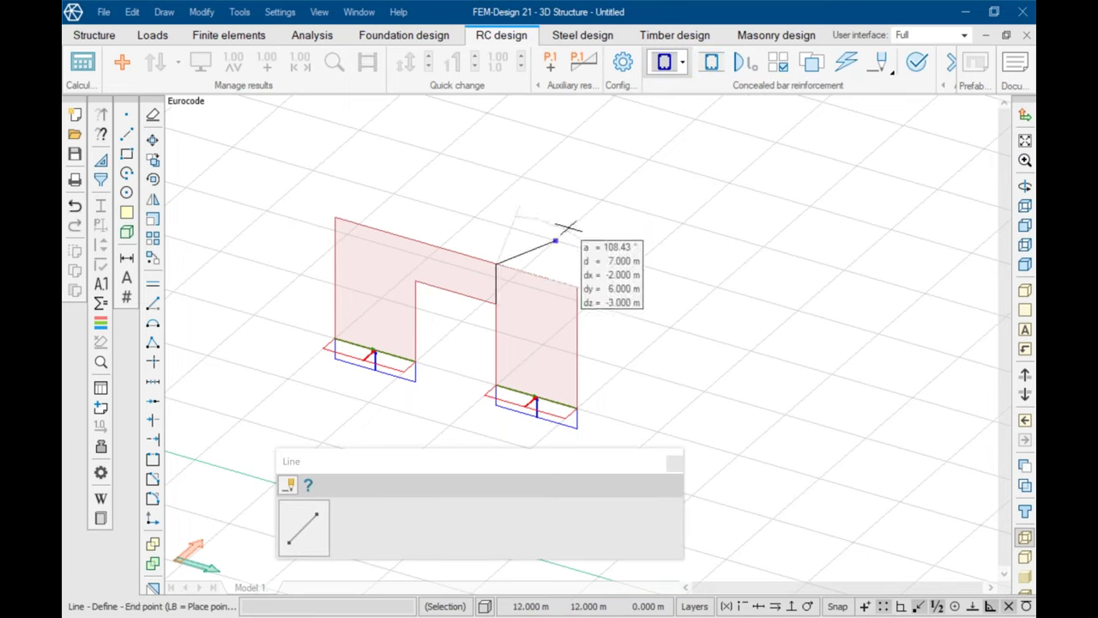
# Step: Define a rectangular concealed bar in the wall above the door opening, from the opening's left upper corner to the helper line's top end
pyautogui.click(710, 65)
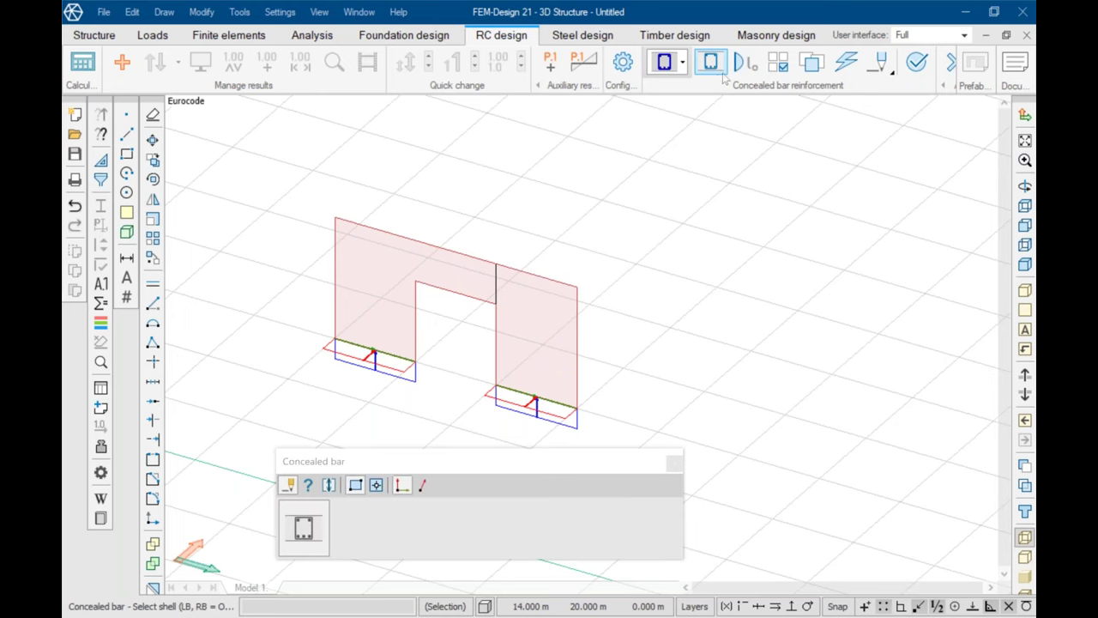
pyautogui.click(403, 271)
pyautogui.click(415, 281)
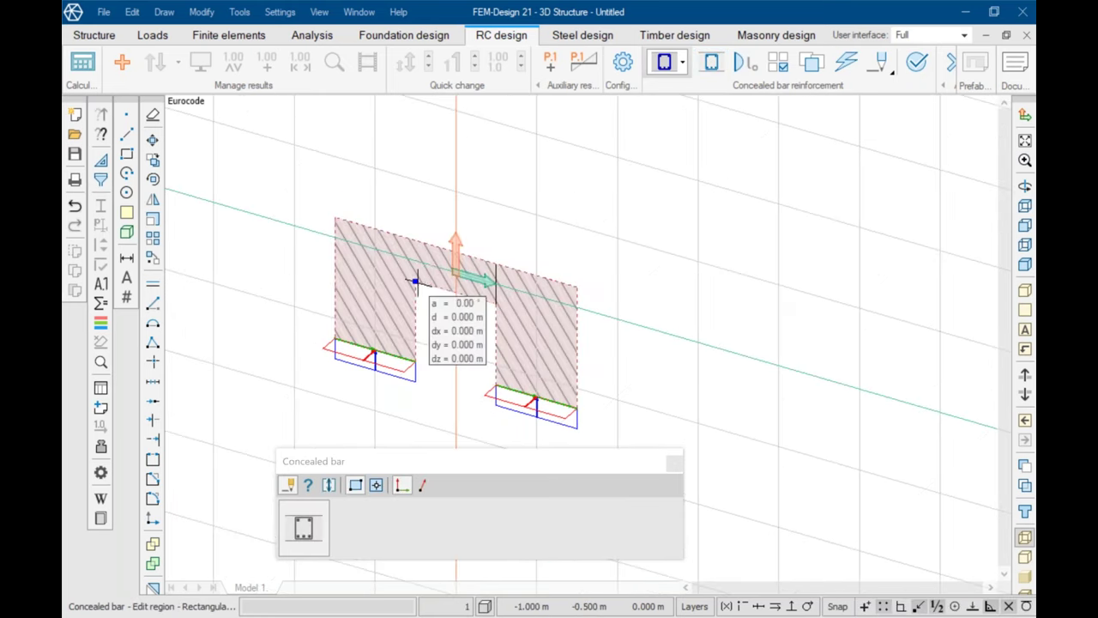
pyautogui.click(495, 262)
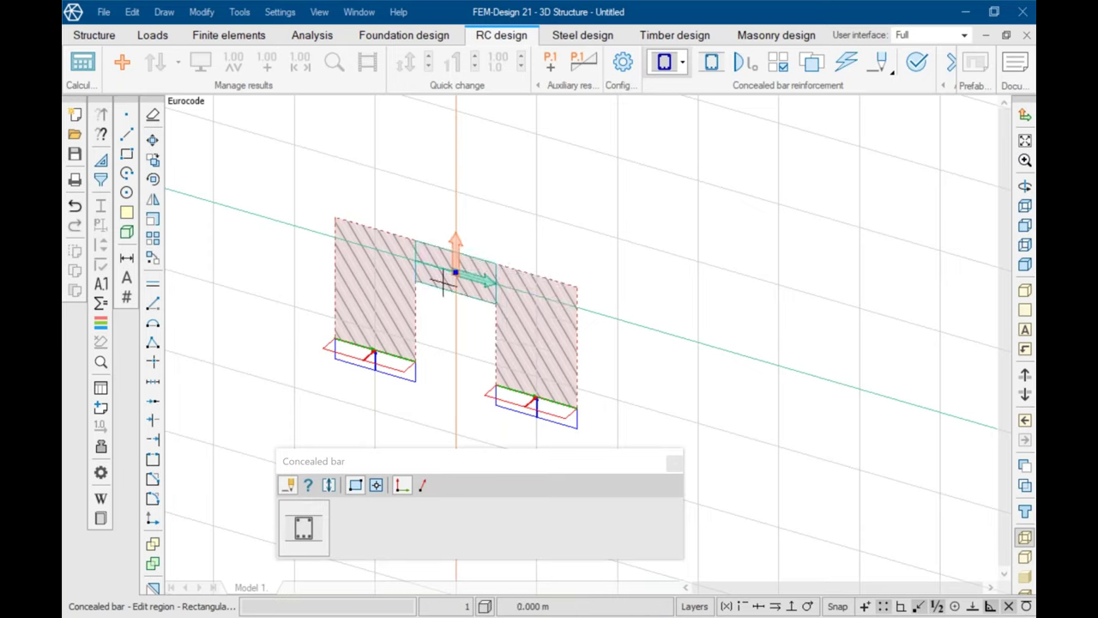
pyautogui.rightClick(579, 244)
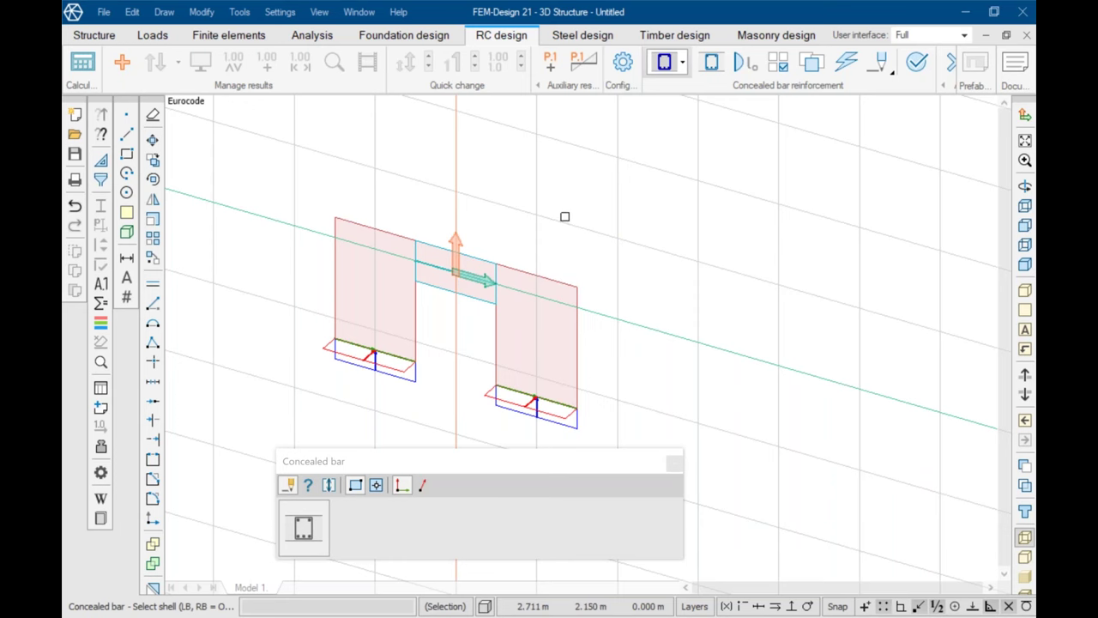
pyautogui.rightClick(564, 216)
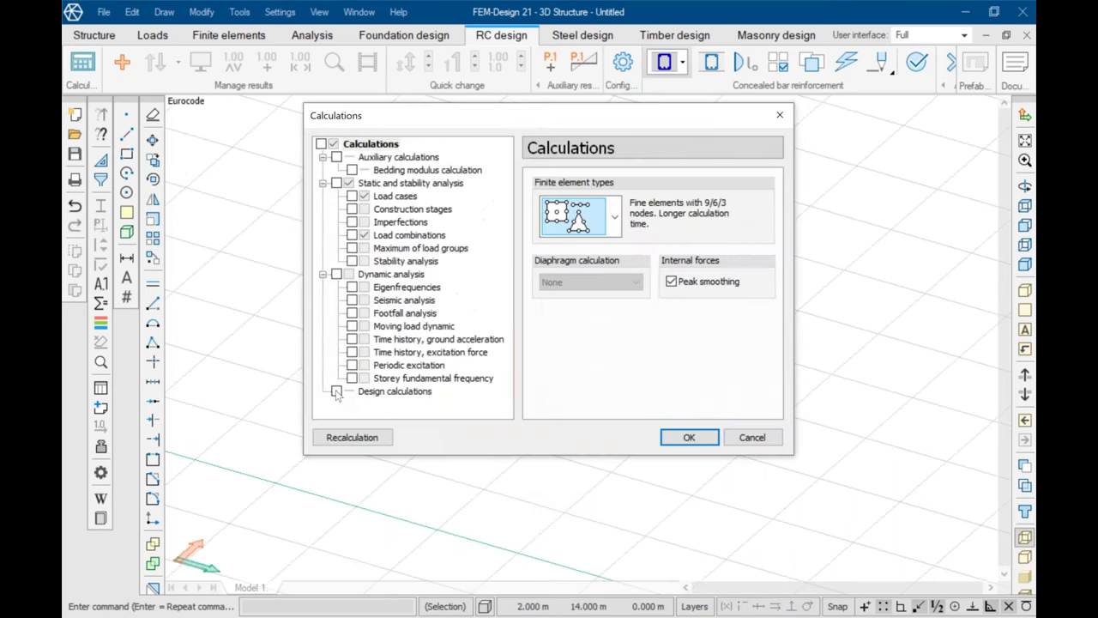
# Step: Run the design calculations for the wall with its concealed bar
pyautogui.click(415, 392)
pyautogui.click(689, 437)
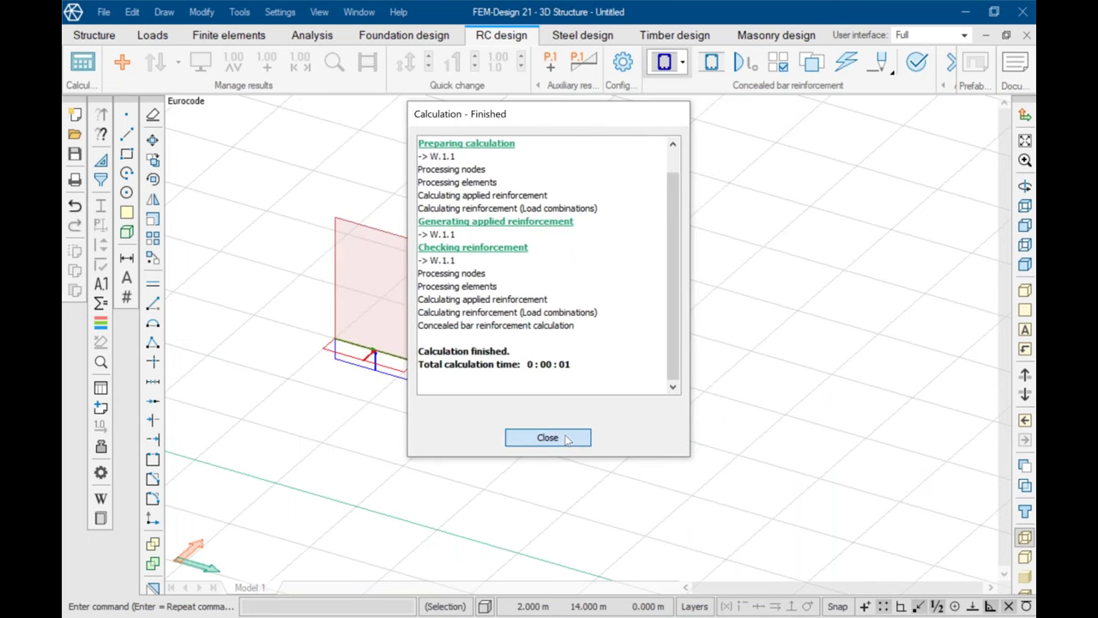
pyautogui.click(573, 439)
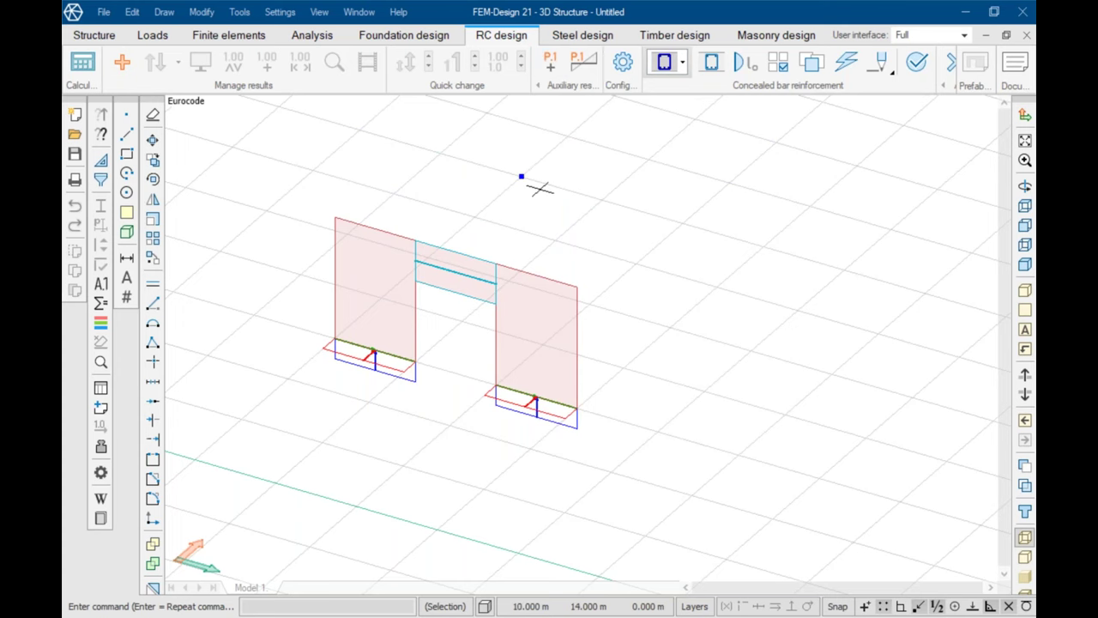
# Step: Display the RC concealed bar utilization for the maximum of load combinations
pyautogui.scroll(3, 437, 292)
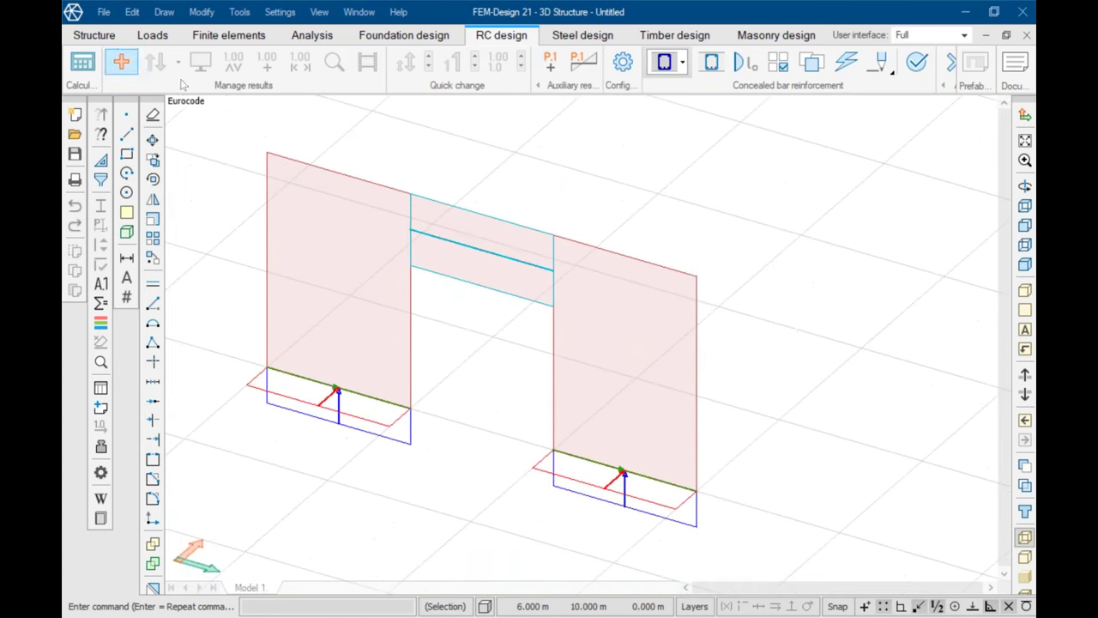
pyautogui.click(121, 62)
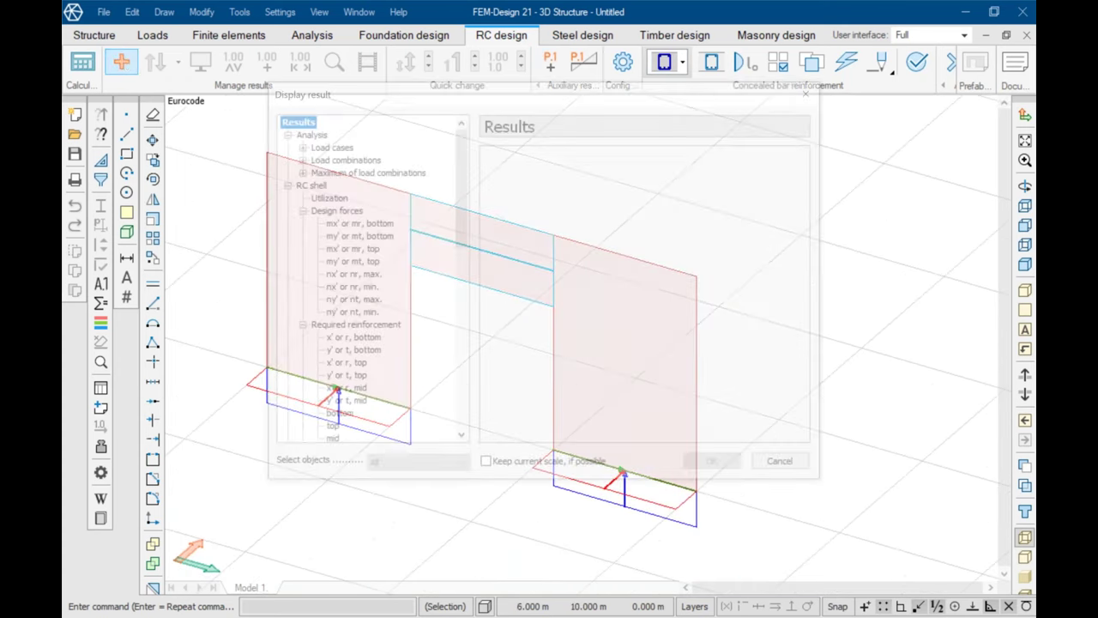
pyautogui.scroll(-2, 381, 251)
pyautogui.scroll(-9, 407, 255)
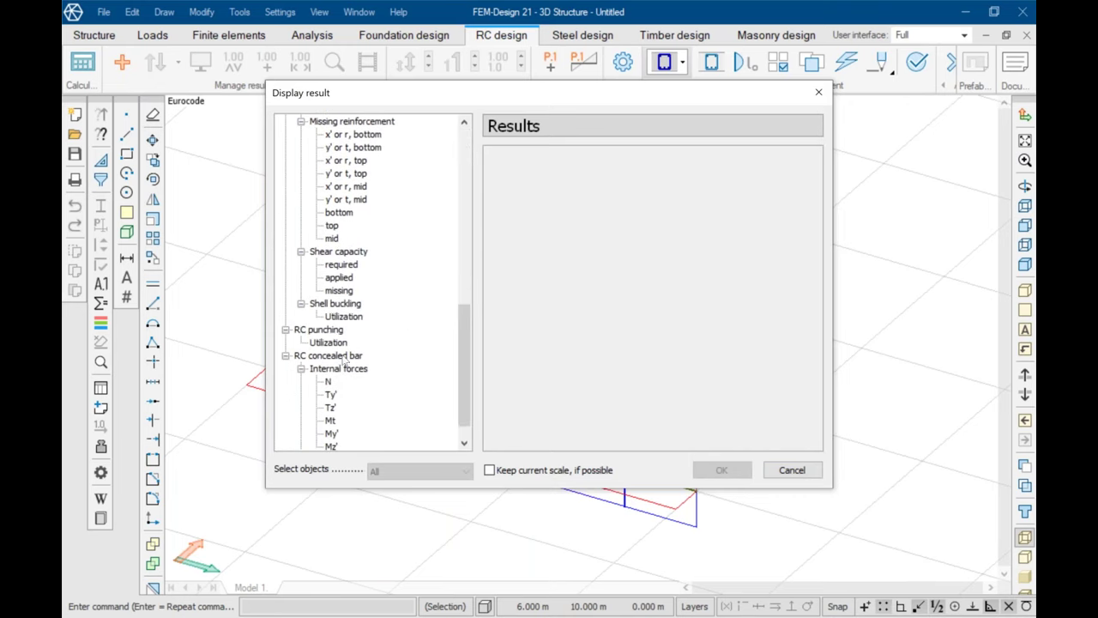
pyautogui.scroll(-1, 364, 361)
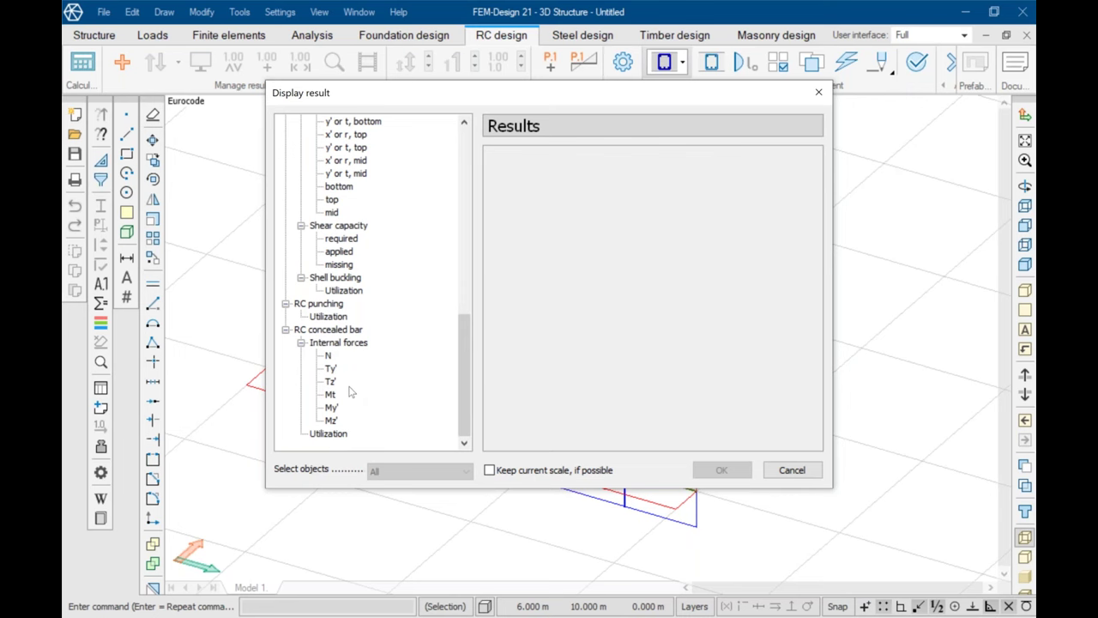
pyautogui.click(329, 434)
pyautogui.click(721, 470)
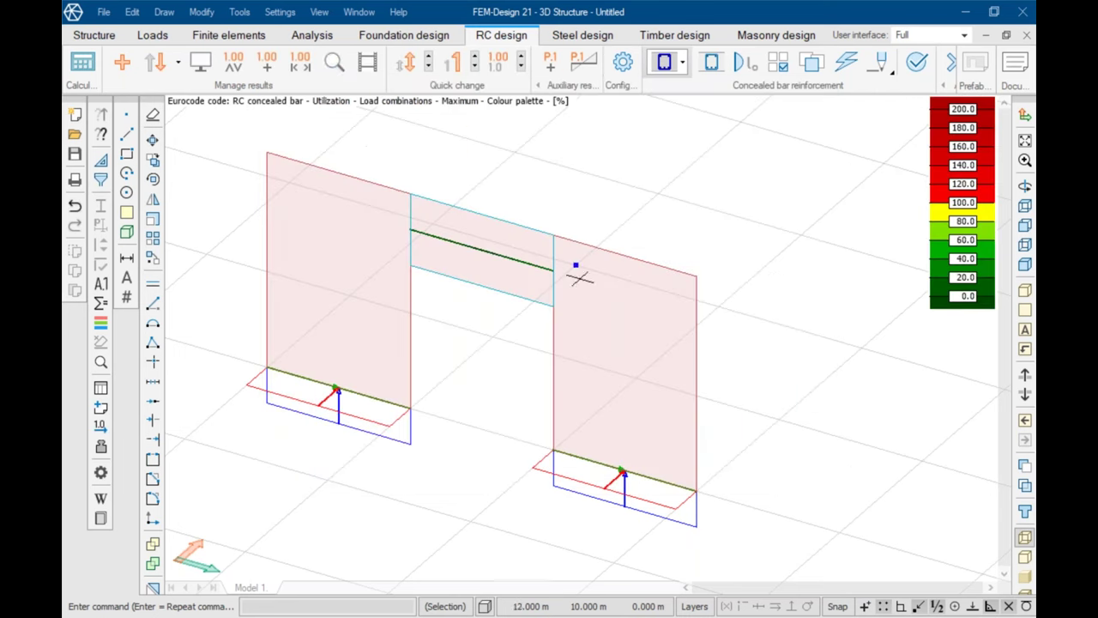
# Step: Open the detailed result of the concealed bar above the opening and examine its reinforcement drawings and cross-section
pyautogui.click(334, 62)
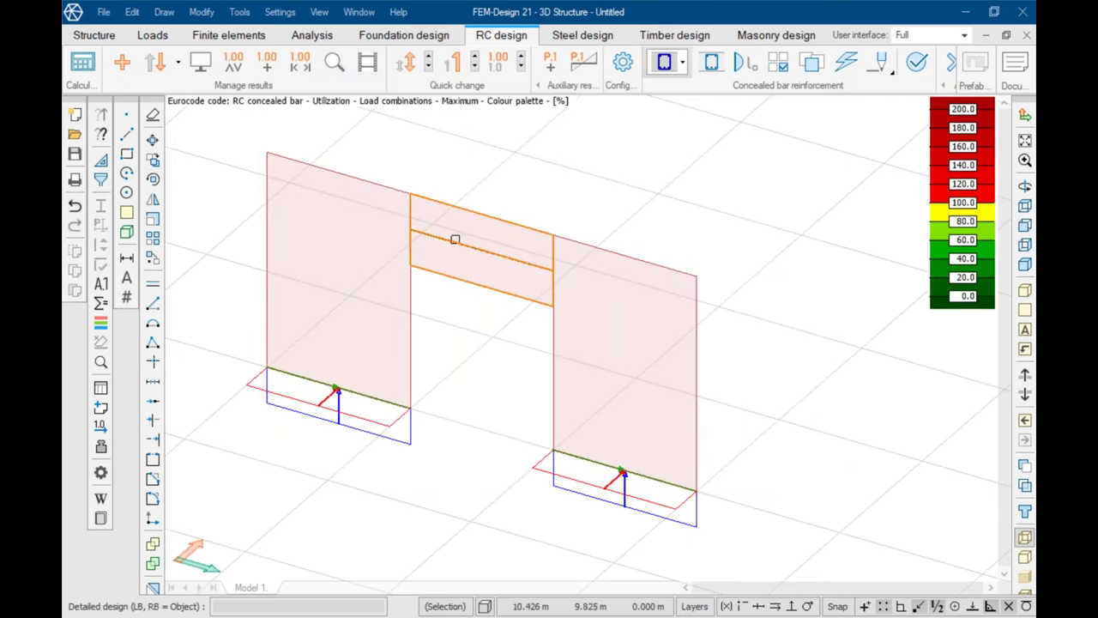
pyautogui.click(454, 241)
pyautogui.rightClick(454, 241)
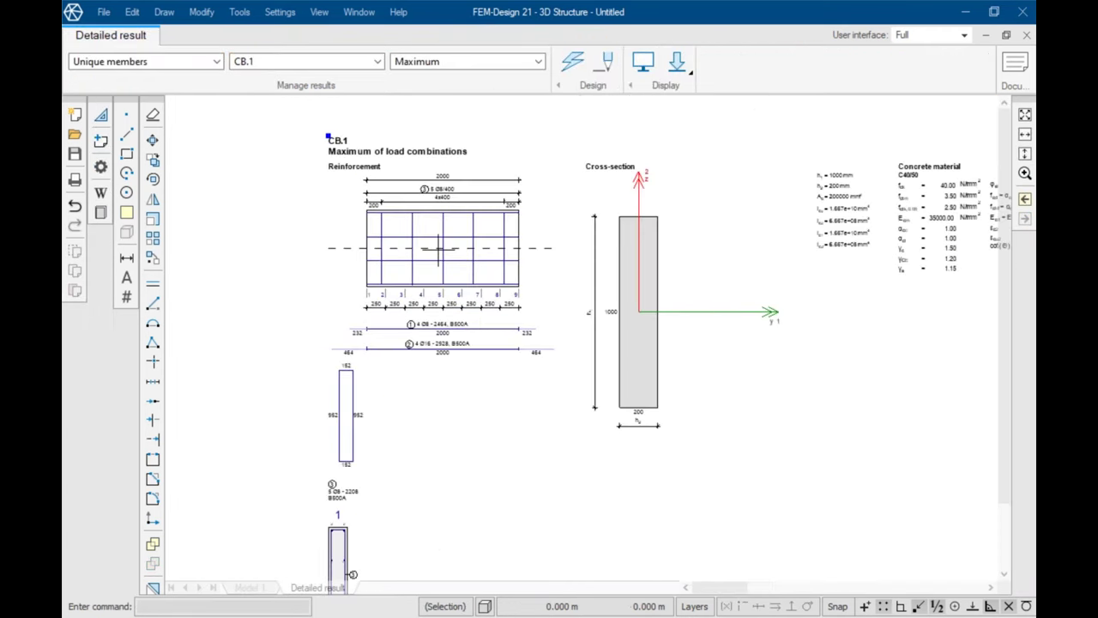
pyautogui.scroll(5, 377, 474)
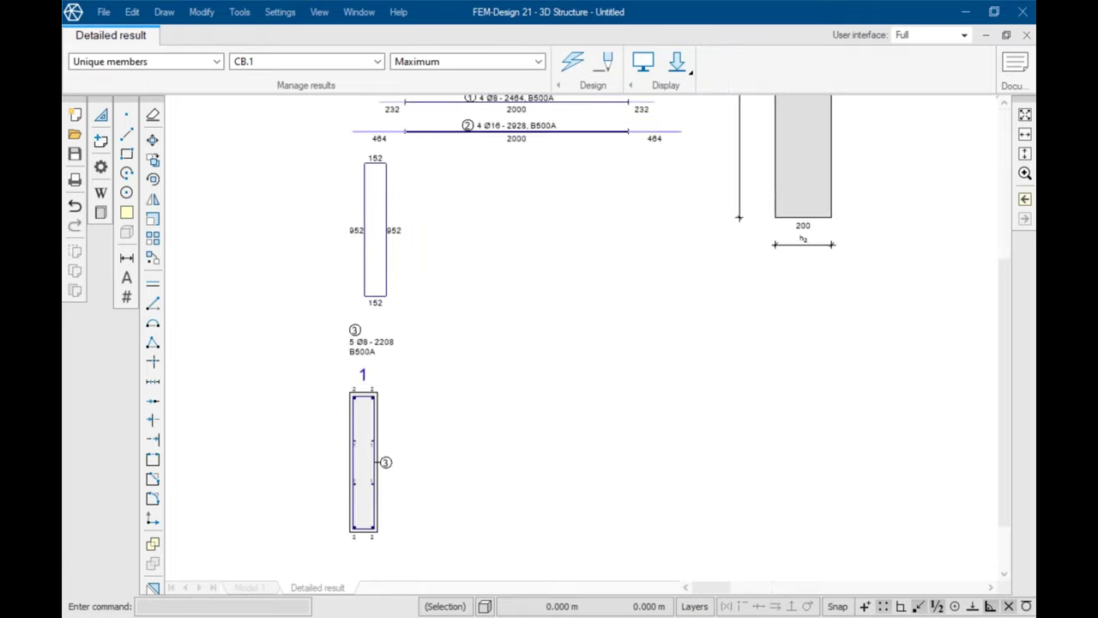
pyautogui.scroll(-4, 396, 333)
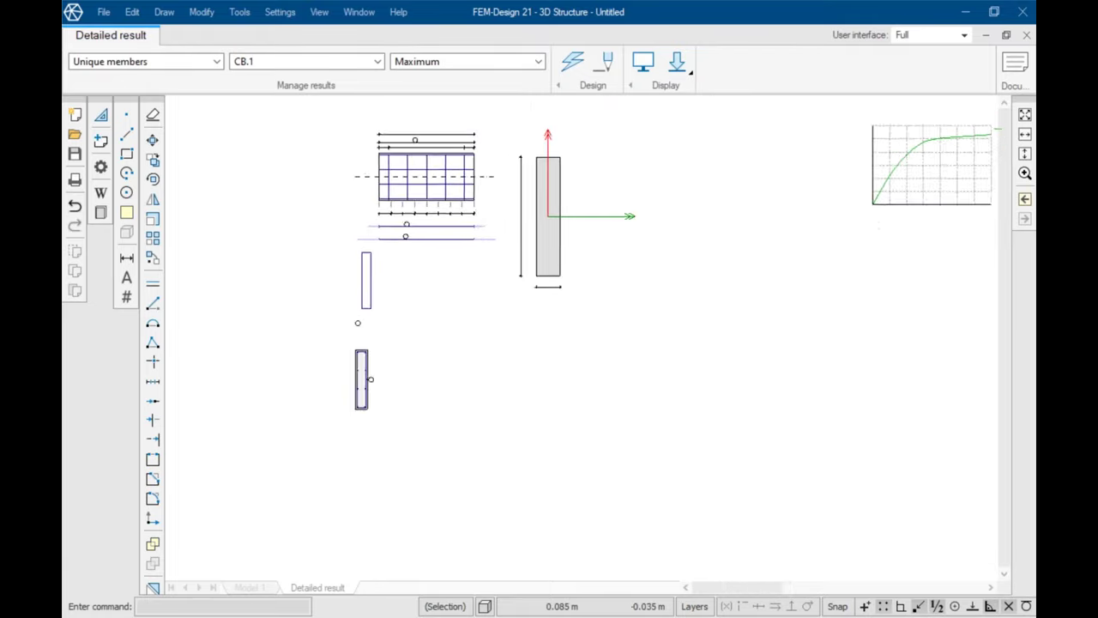
# Step: Examine the rest of the concealed bar's detailed result, from material data and second-order calculations to section checks and utilization diagrams
pyautogui.scroll(-1, 216, 209)
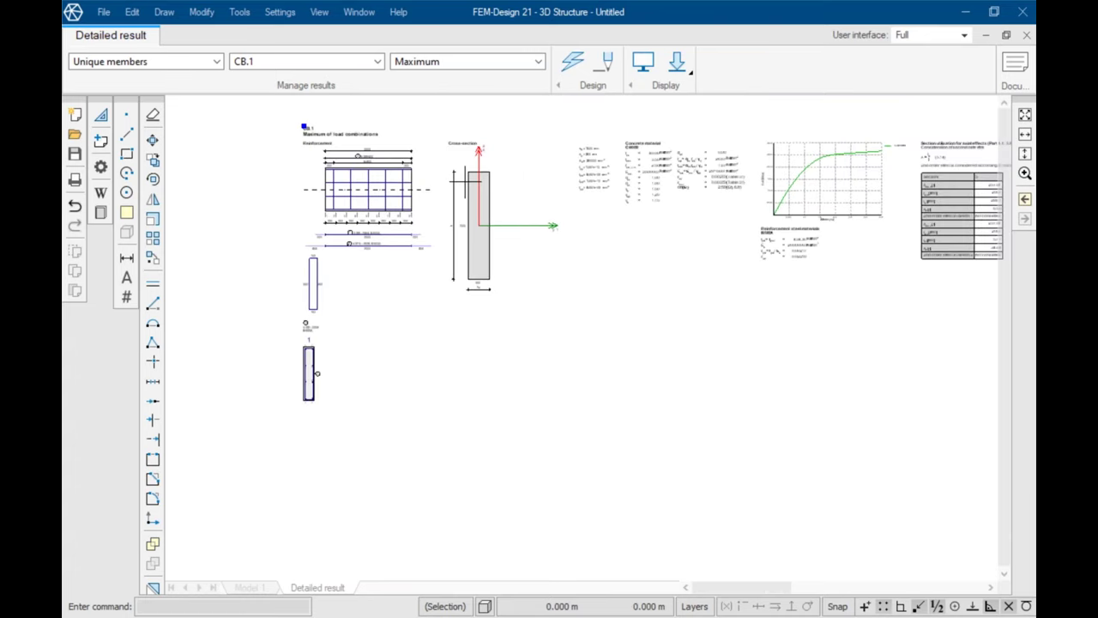
pyautogui.scroll(1, 380, 197)
pyautogui.scroll(-3, 382, 196)
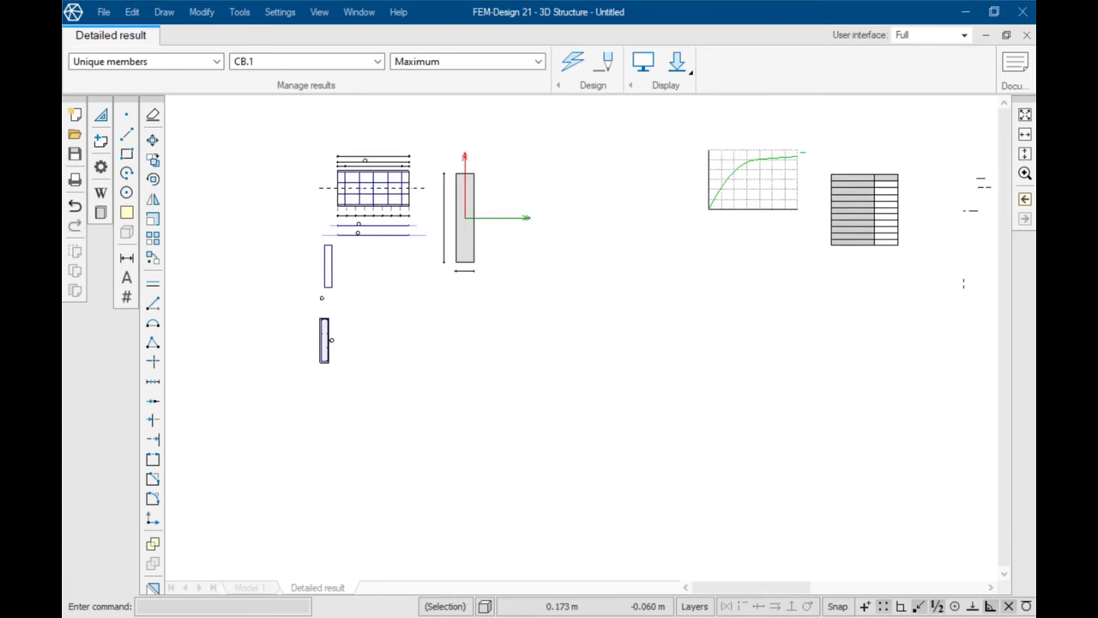
pyautogui.scroll(1, 839, 167)
pyautogui.scroll(-1, 220, 325)
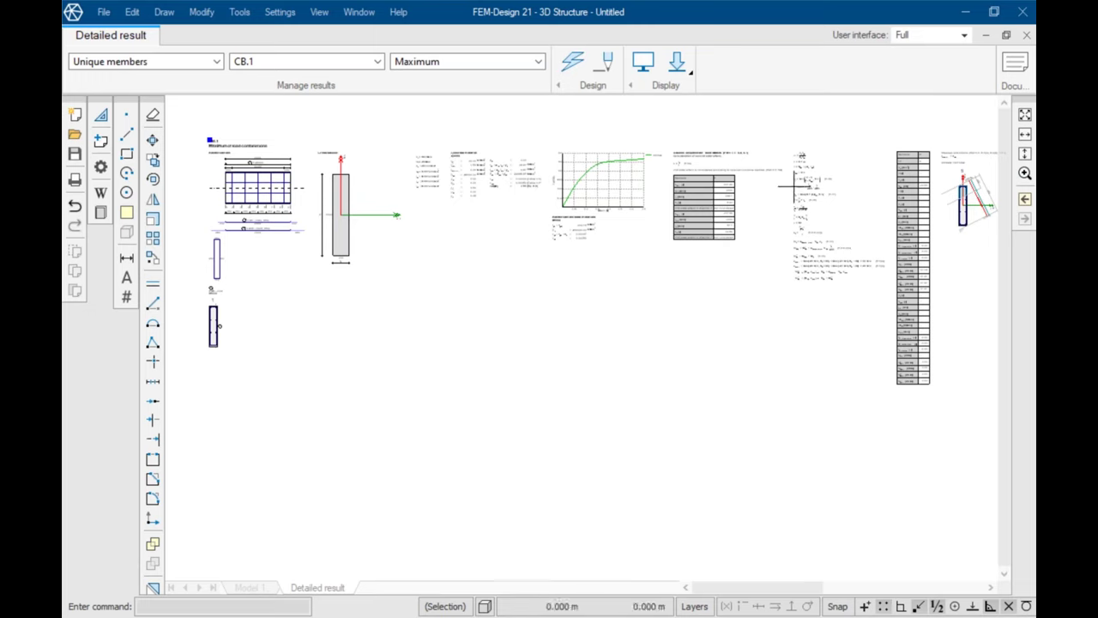
pyautogui.scroll(-4, 334, 174)
pyautogui.scroll(5, 771, 180)
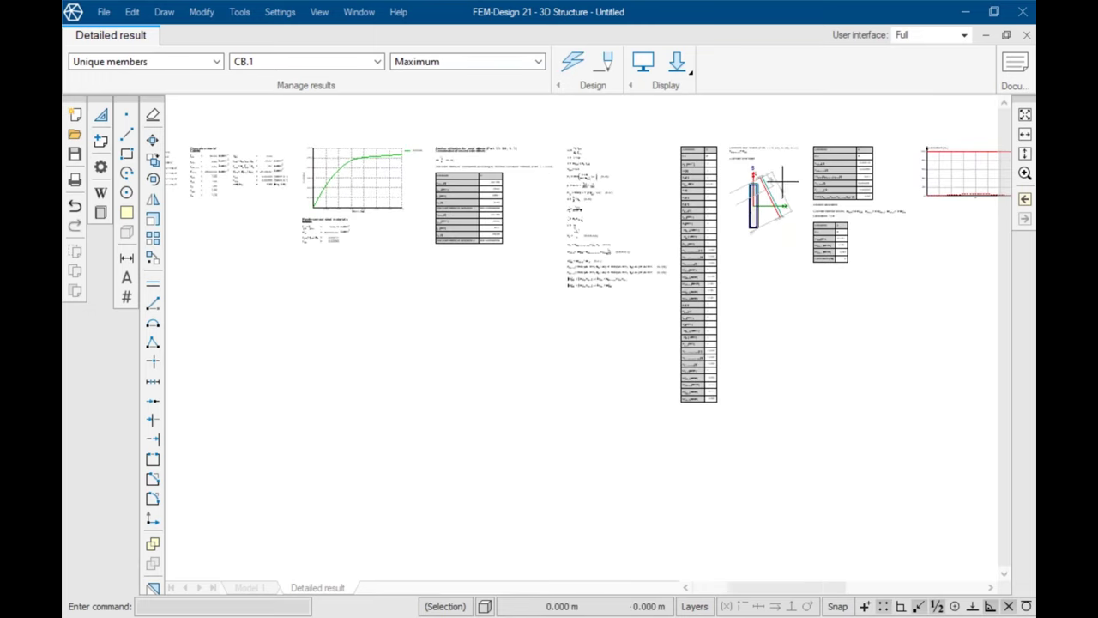
pyautogui.scroll(1, 792, 172)
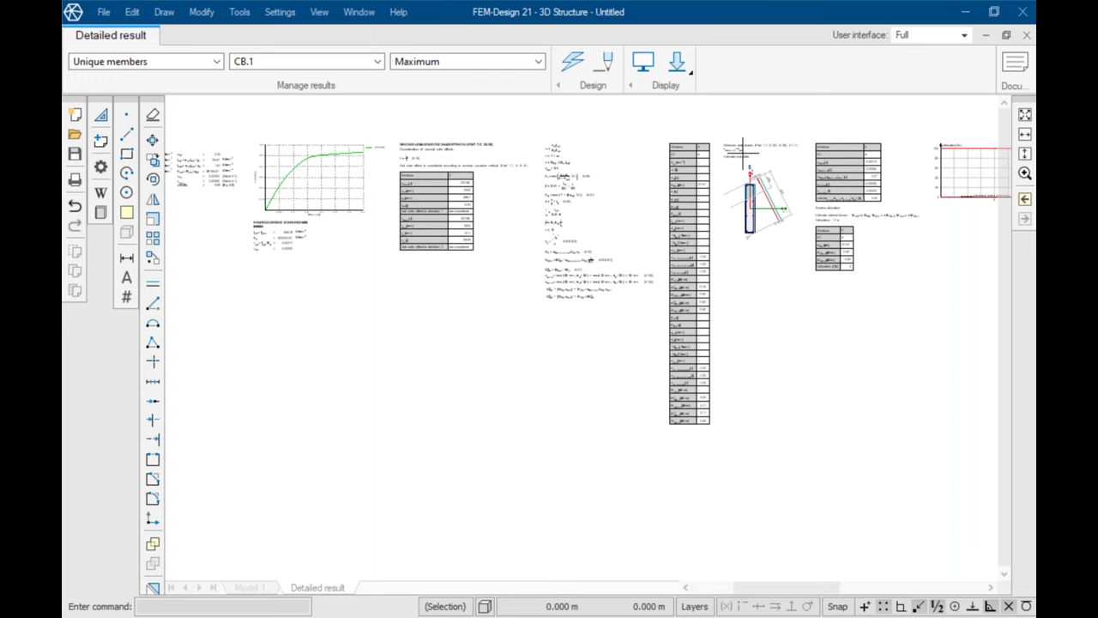
pyautogui.scroll(-2, 480, 230)
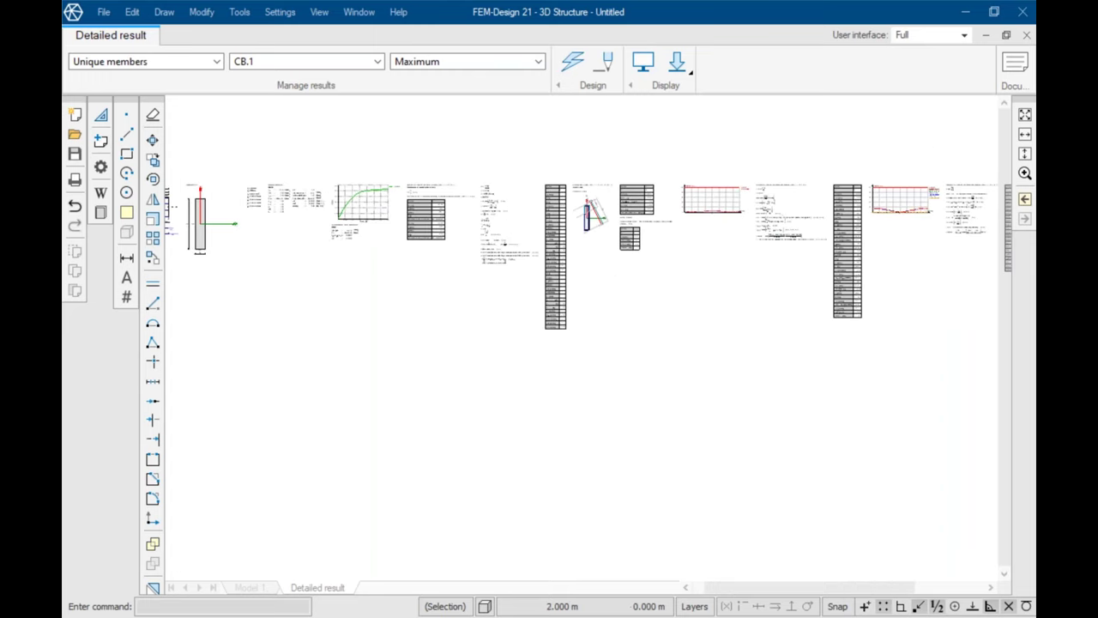
pyautogui.scroll(2, 704, 209)
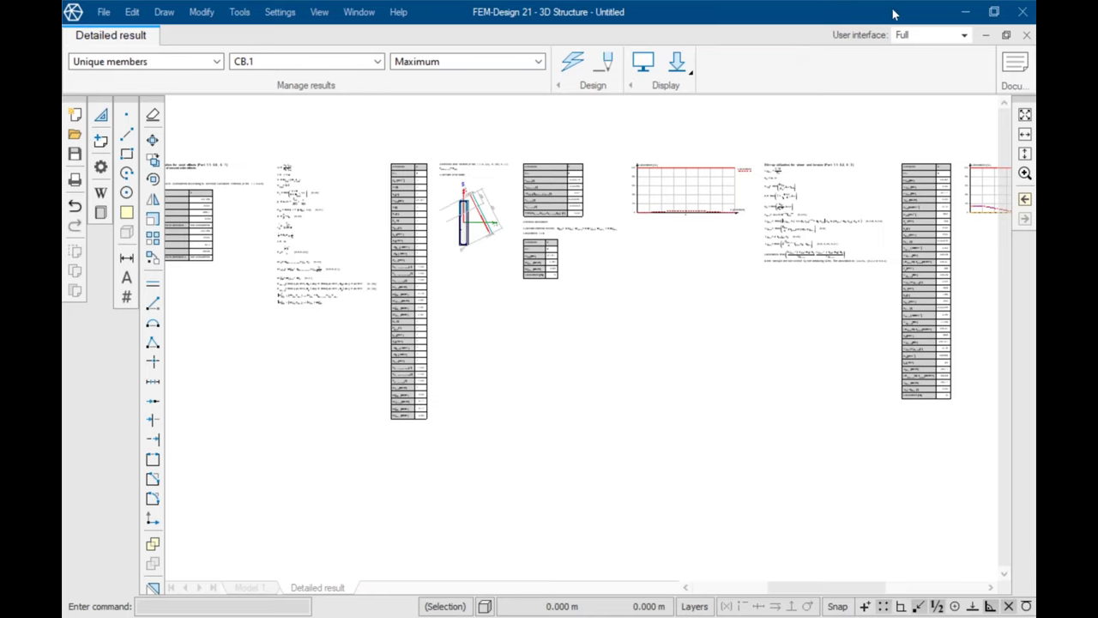
# Step: Leave the detailed result, restore the model view to full size and return to structure modelling, applying all design changes
pyautogui.moveTo(885, 17); pyautogui.dragTo(831, 24)
pyautogui.click(973, 41)
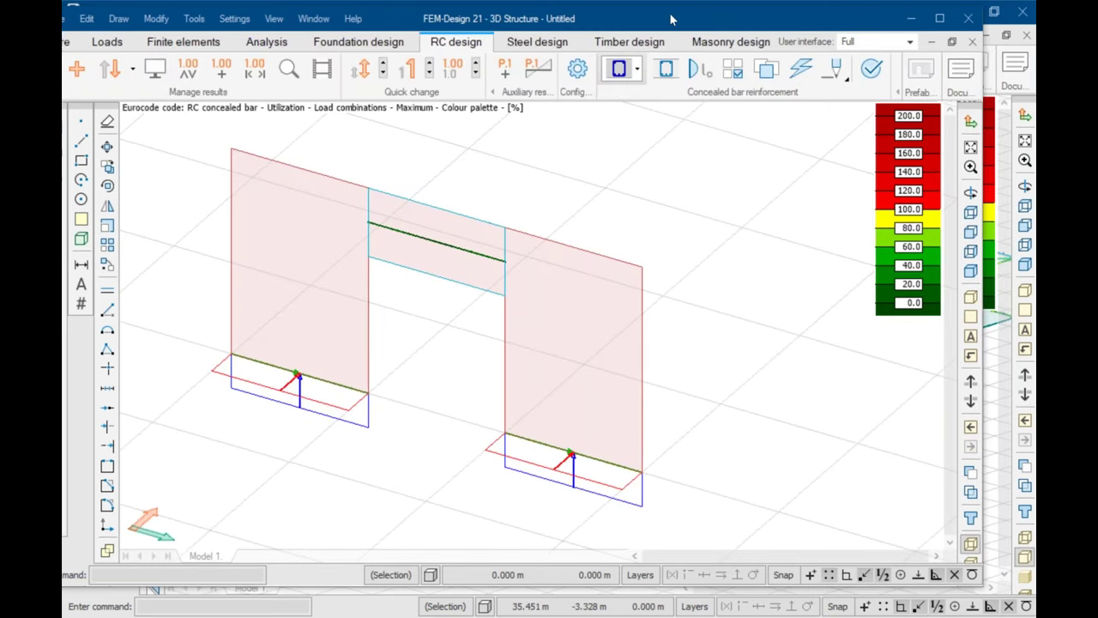
pyautogui.moveTo(719, 18); pyautogui.dragTo(808, 15)
pyautogui.scroll(-2, 457, 345)
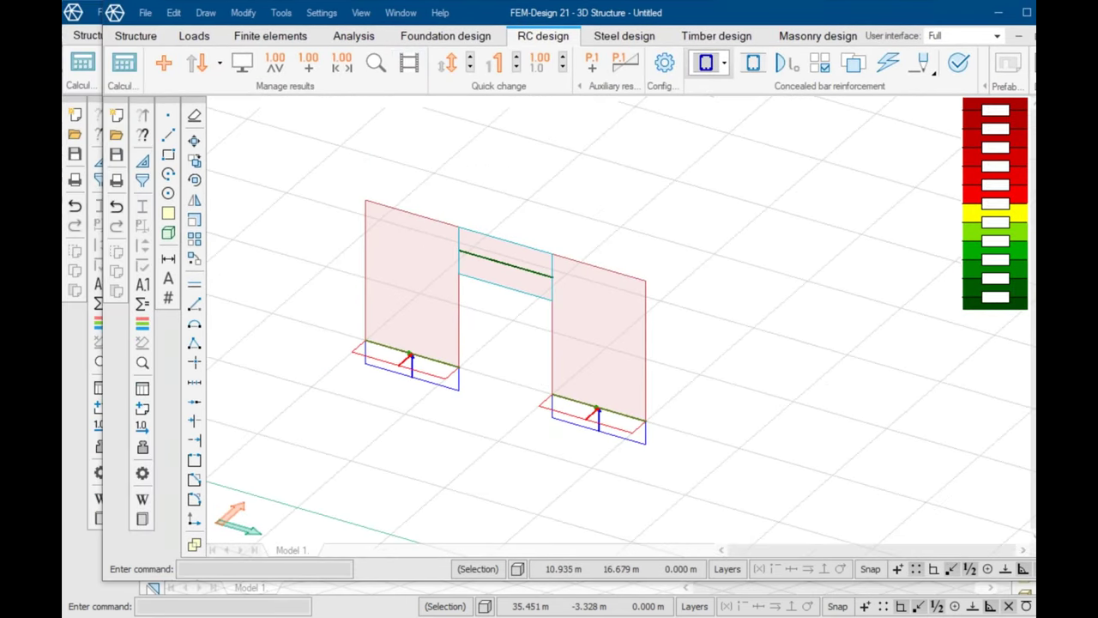
pyautogui.doubleClick(694, 18)
pyautogui.click(93, 35)
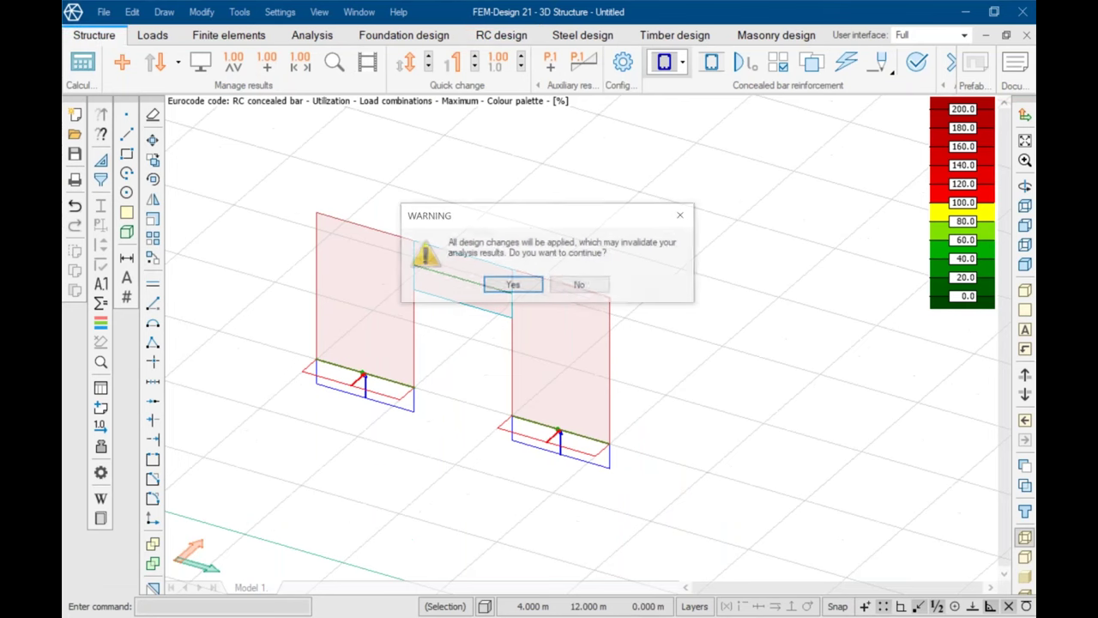
pyautogui.click(513, 285)
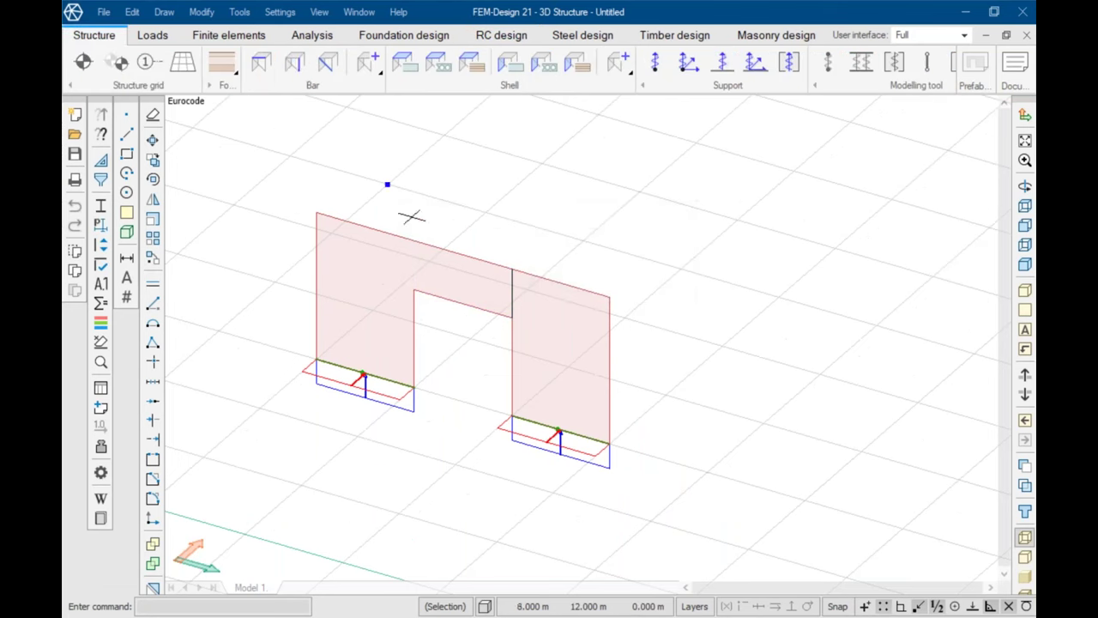
# Step: Place one 6 m high column beside the wall, above the point 24.000, 10.000, and finish the command
pyautogui.scroll(-2, 271, 356)
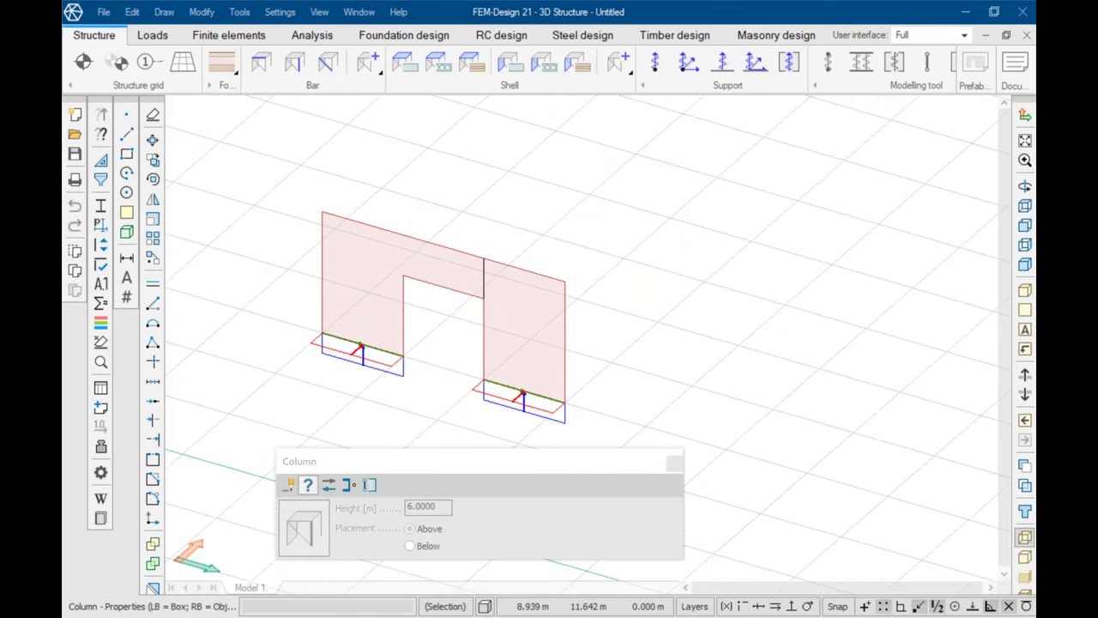
pyautogui.scroll(-2, 305, 355)
pyautogui.click(288, 484)
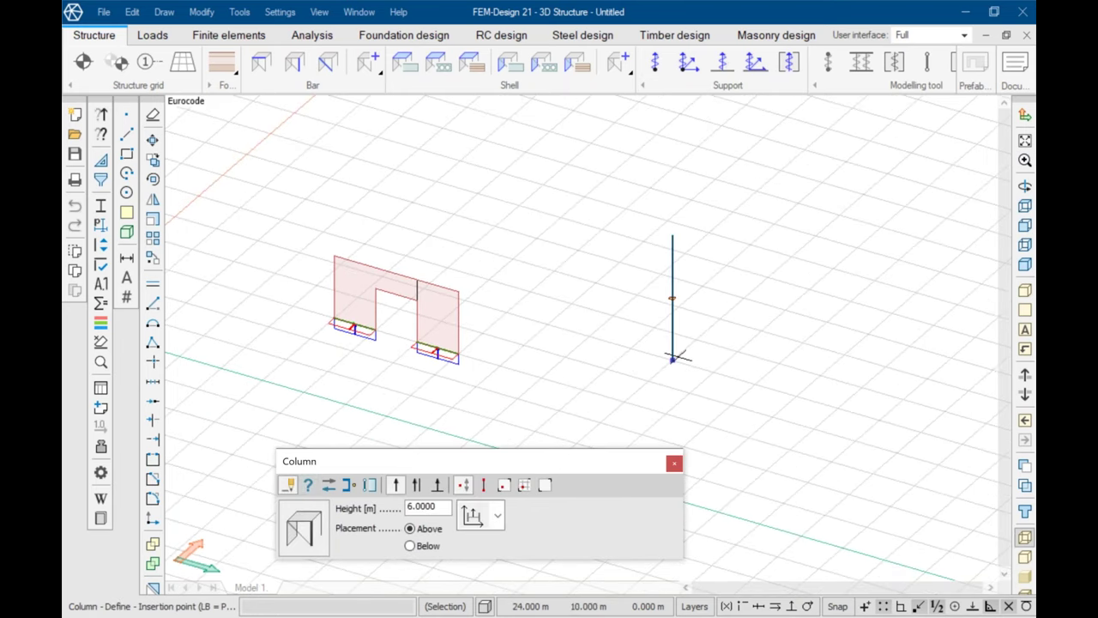
pyautogui.click(672, 359)
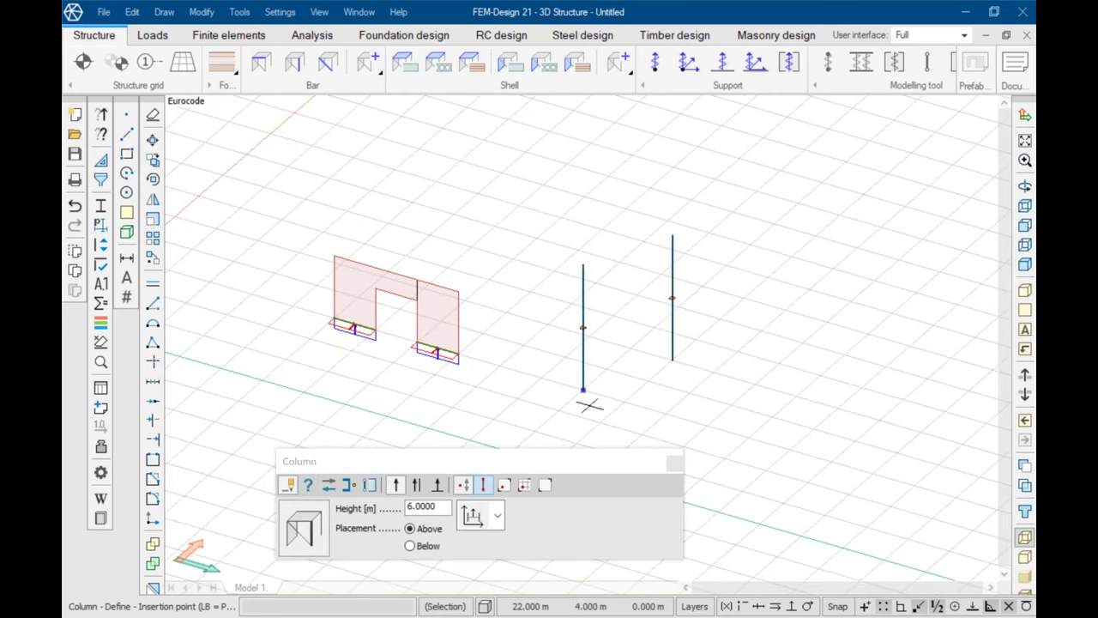
pyautogui.press('Escape')
# Step: Add a column corbel with alpha 0° and length 0.300 m at the column's upper end, keeping the automatic adjustment to the column
pyautogui.click(365, 62)
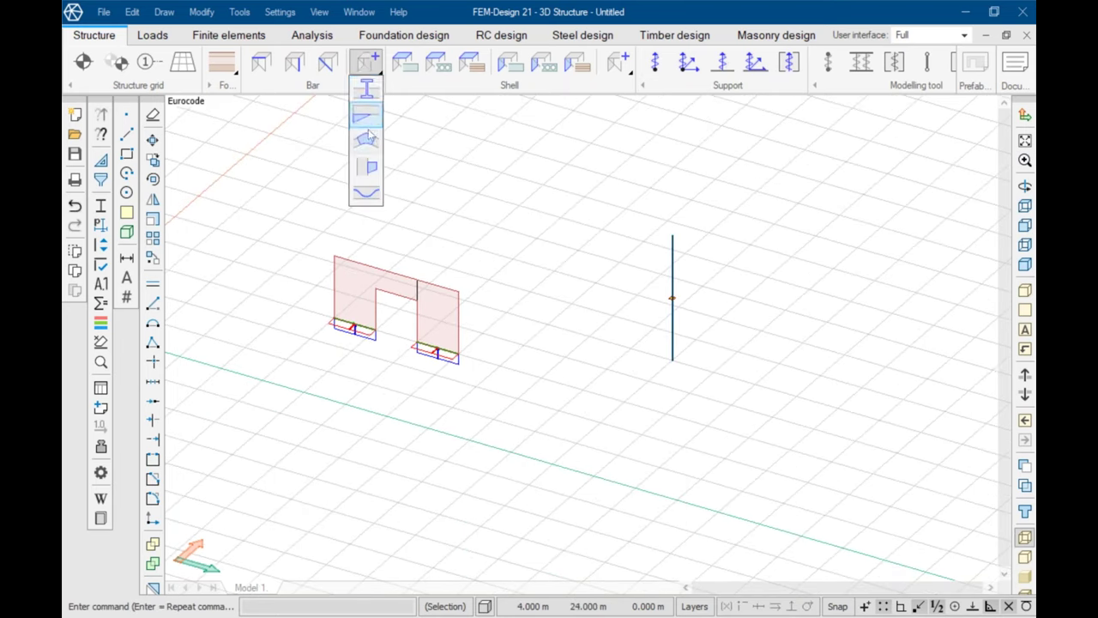
pyautogui.click(366, 62)
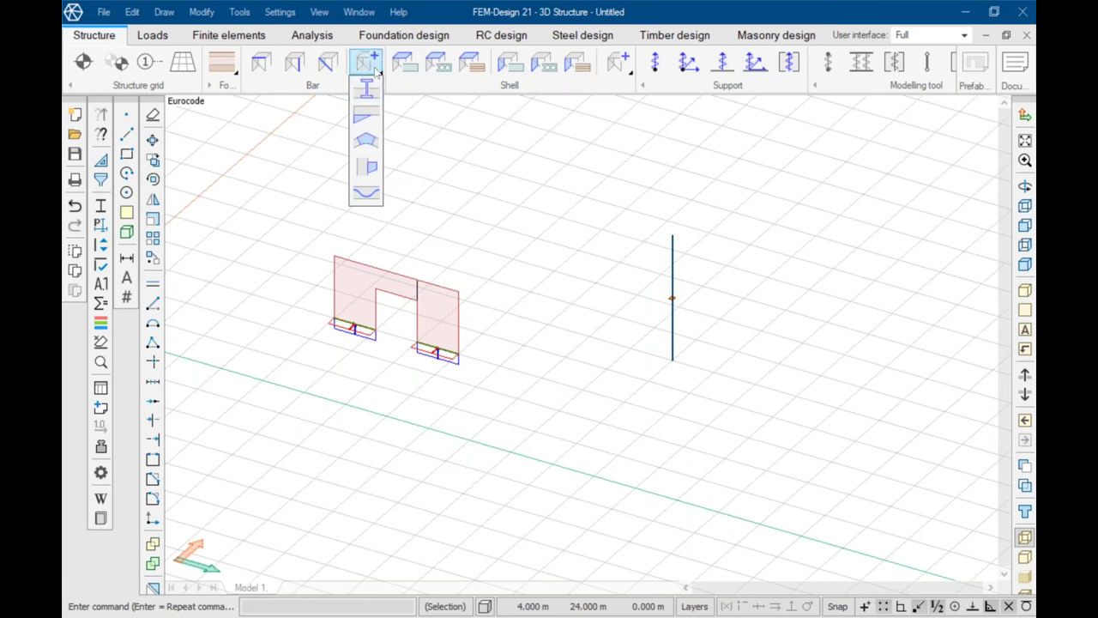
pyautogui.click(367, 168)
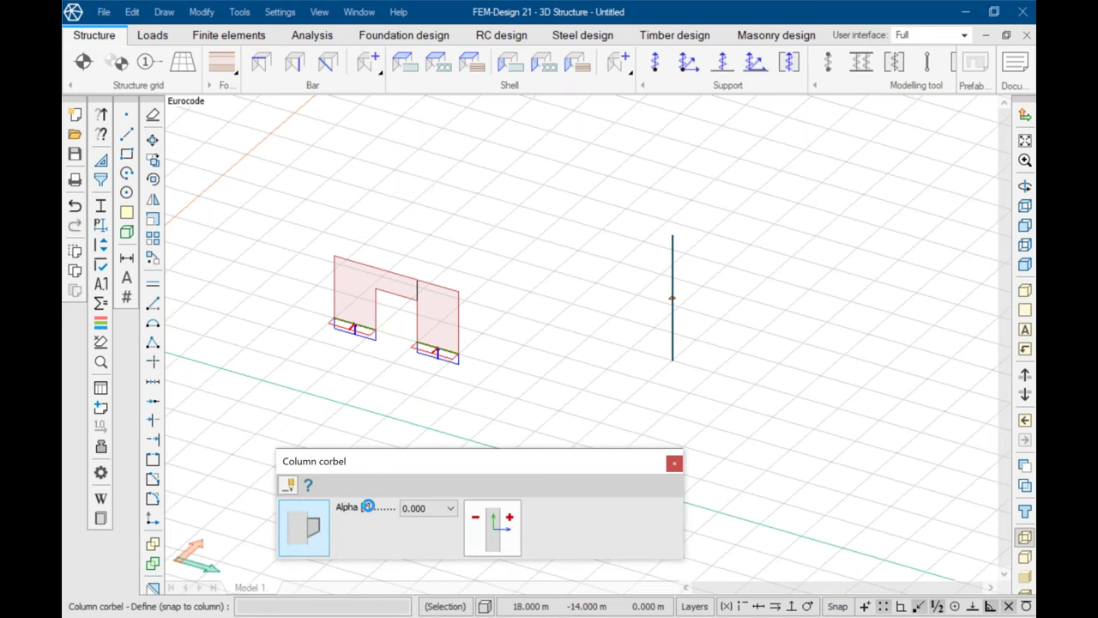
pyautogui.click(288, 484)
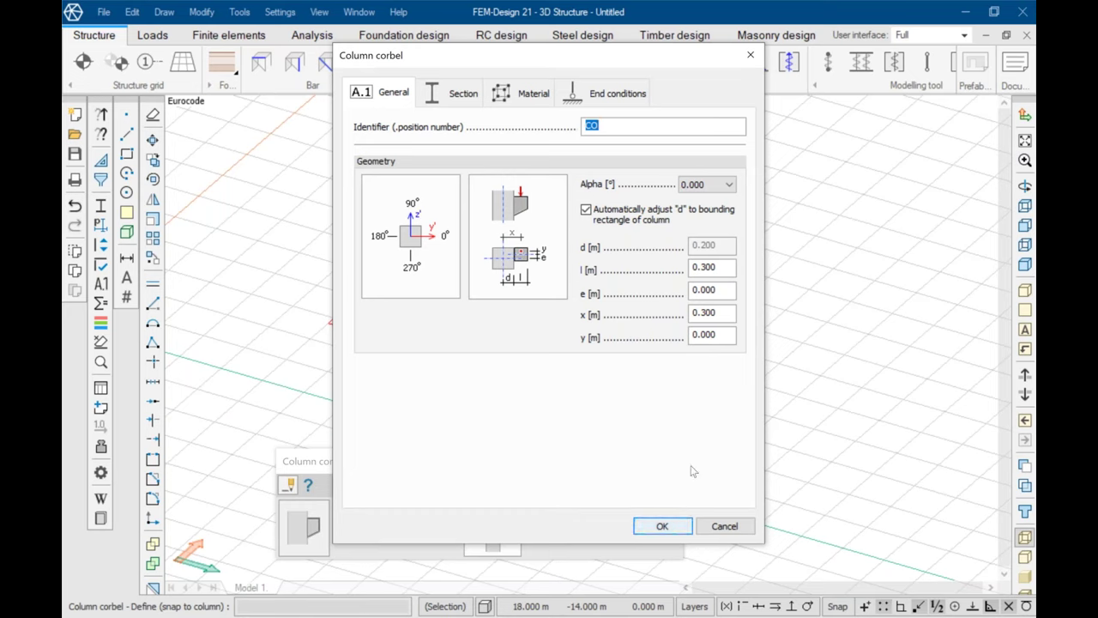
pyautogui.click(662, 527)
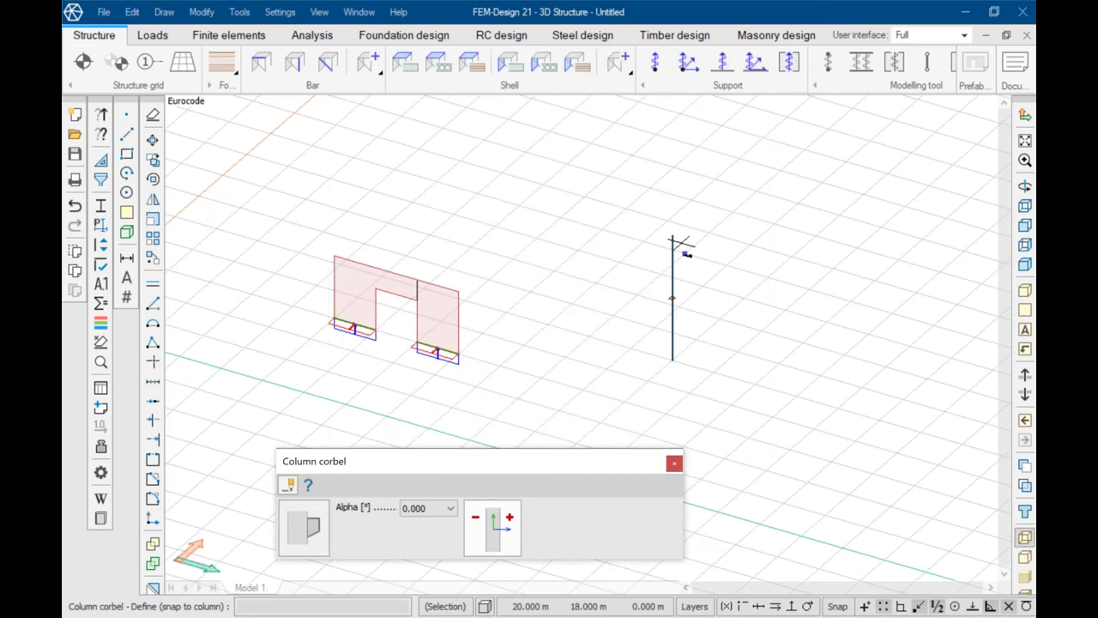
pyautogui.scroll(5, 678, 234)
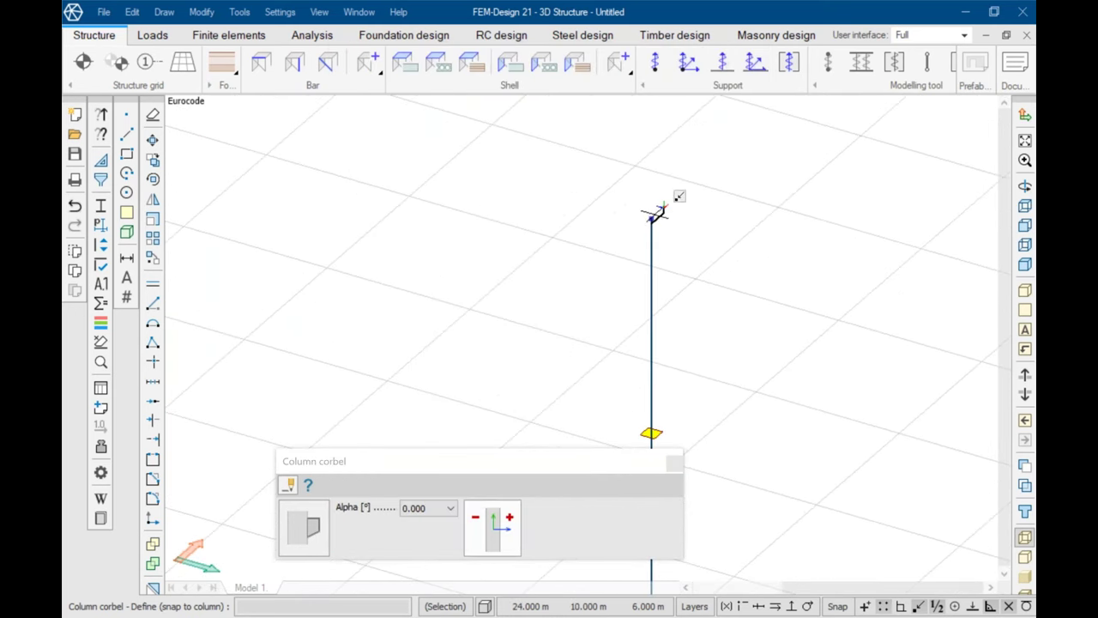
pyautogui.scroll(5, 685, 228)
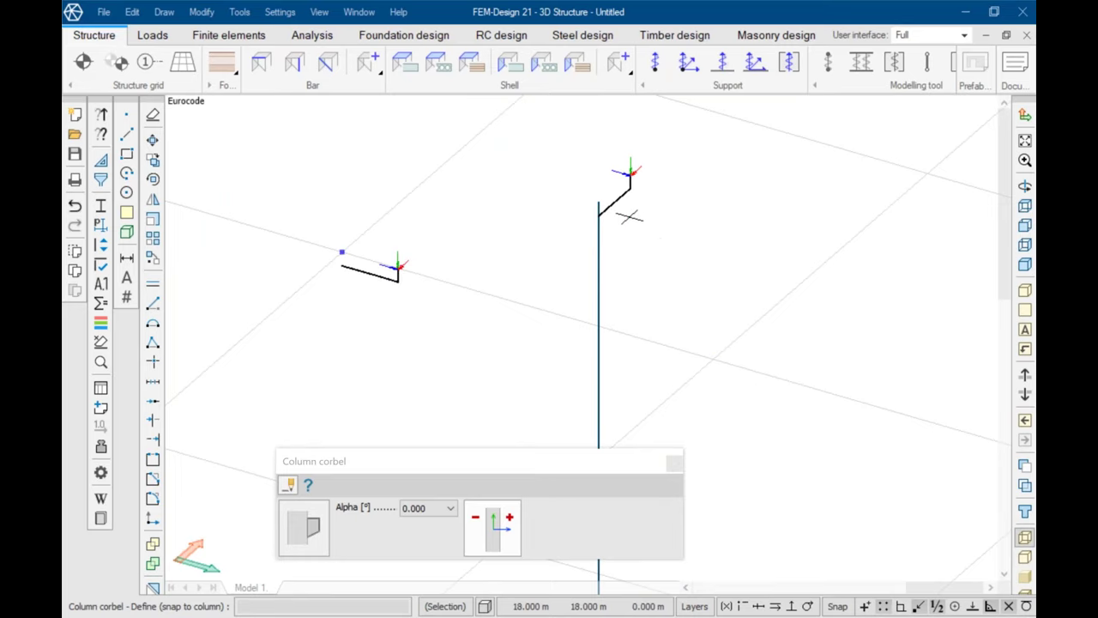
pyautogui.press('Escape')
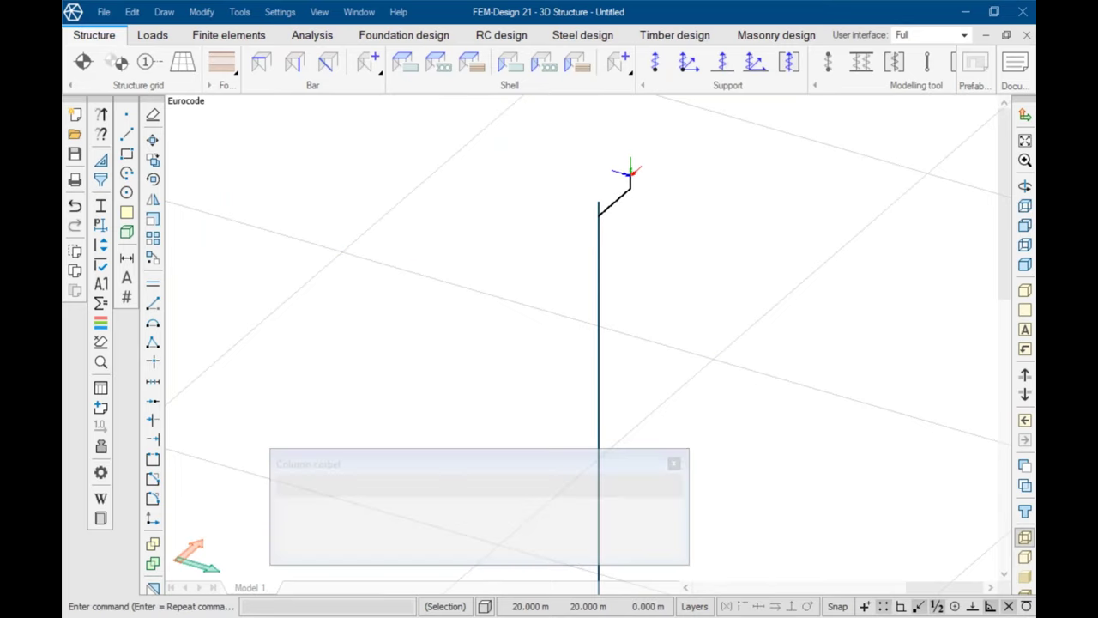
pyautogui.moveTo(618, 206); pyautogui.dragTo(622, 246, button='middle')
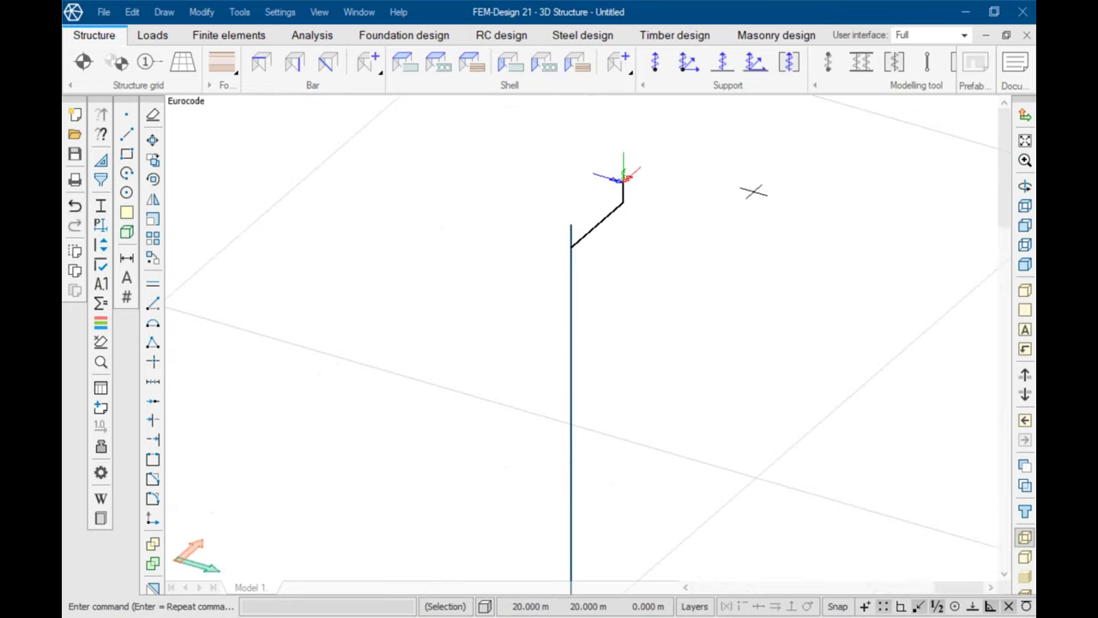
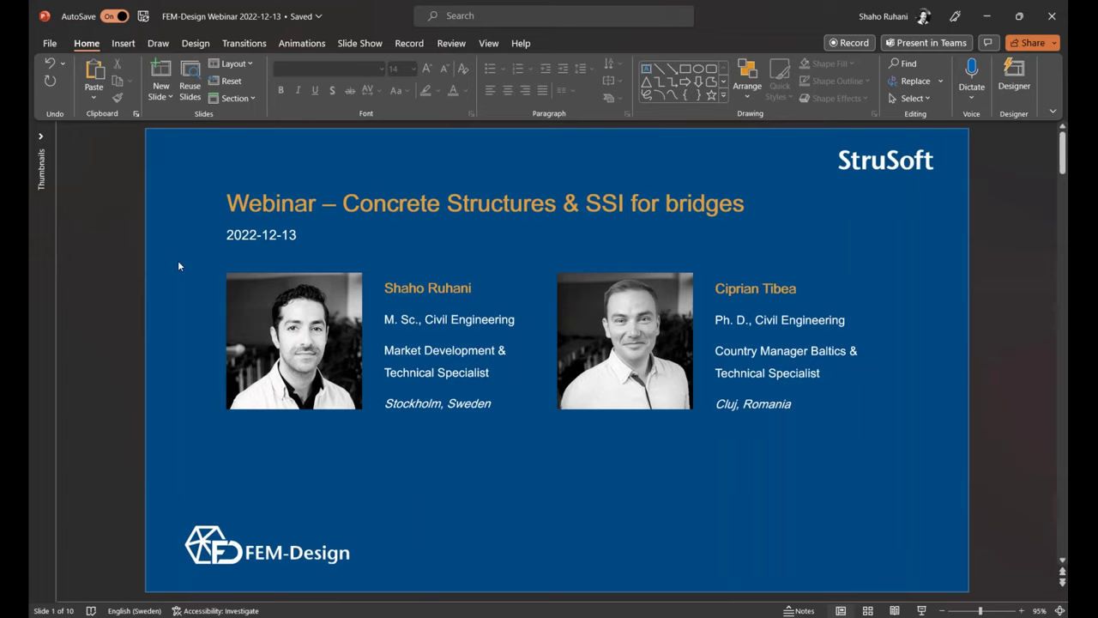
# Step: Page through the PowerPoint webinar slides to Example 1 on how support stiffness affects the stress state
pyautogui.scroll(-1, 178, 266)
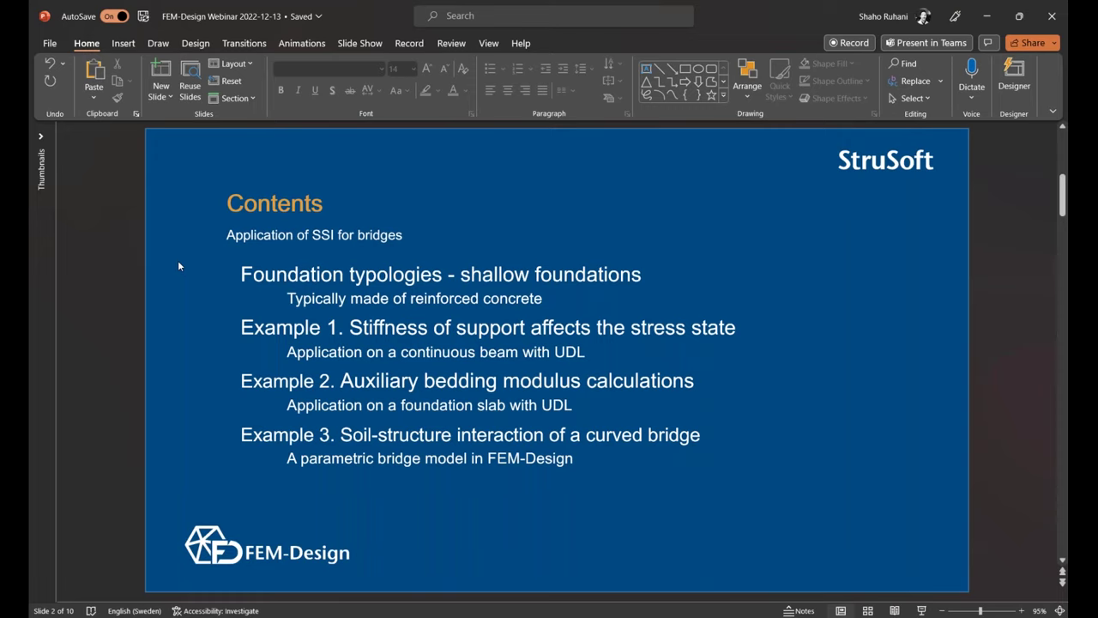
pyautogui.press('pagedown')
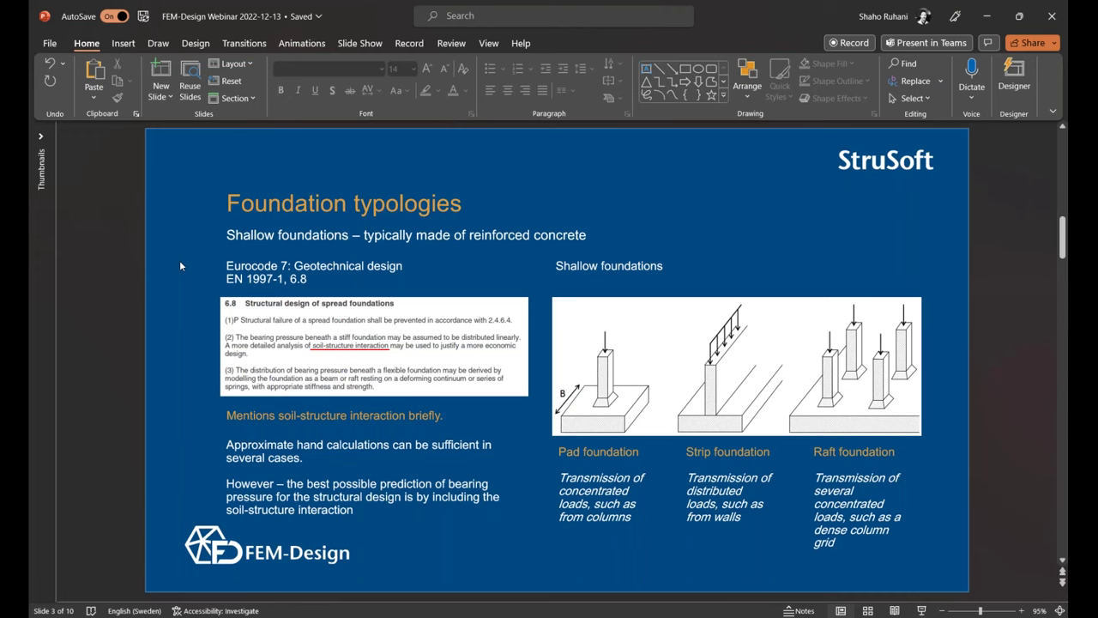
pyautogui.scroll(-2, 178, 263)
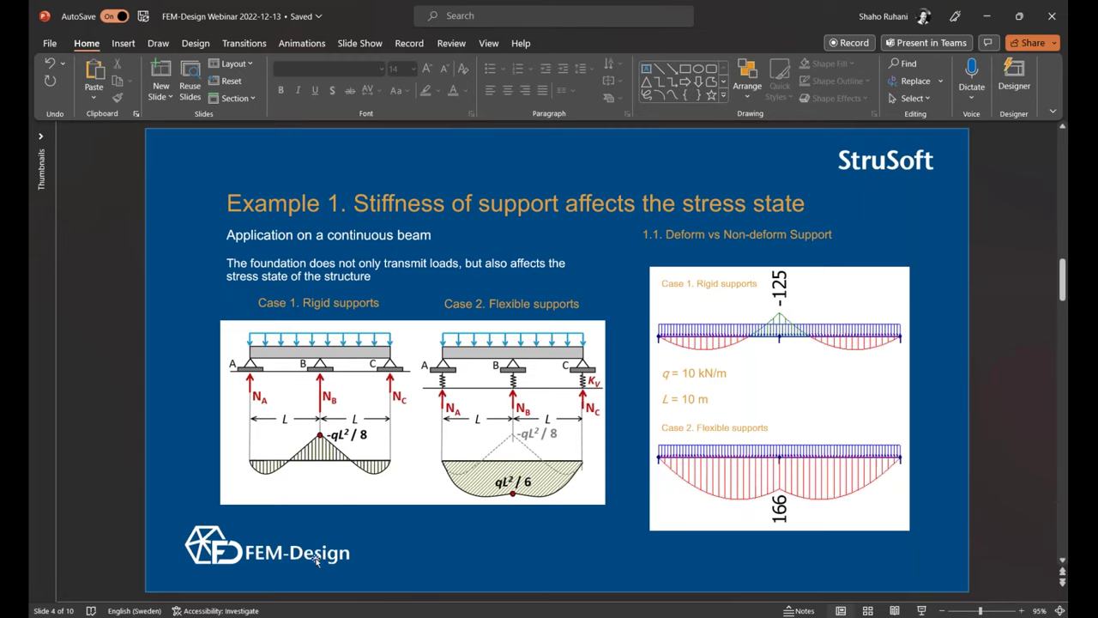
# Step: Switch to the File Explorer window showing the folder "2022-12-13 Concrete structures & SSI"
pyautogui.moveTo(473, 614)
pyautogui.click(473, 583)
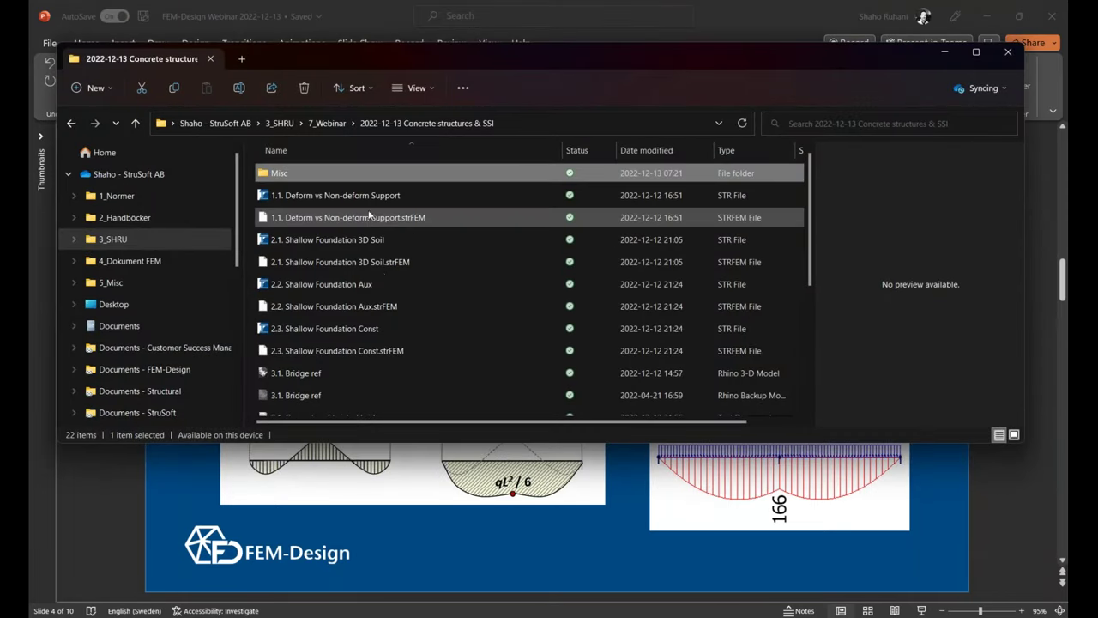
# Step: Open the "1.1. Deform vs Non-deform Support" model file and view the two beams' structure in 3D
pyautogui.click(366, 195)
pyautogui.doubleClick(367, 199)
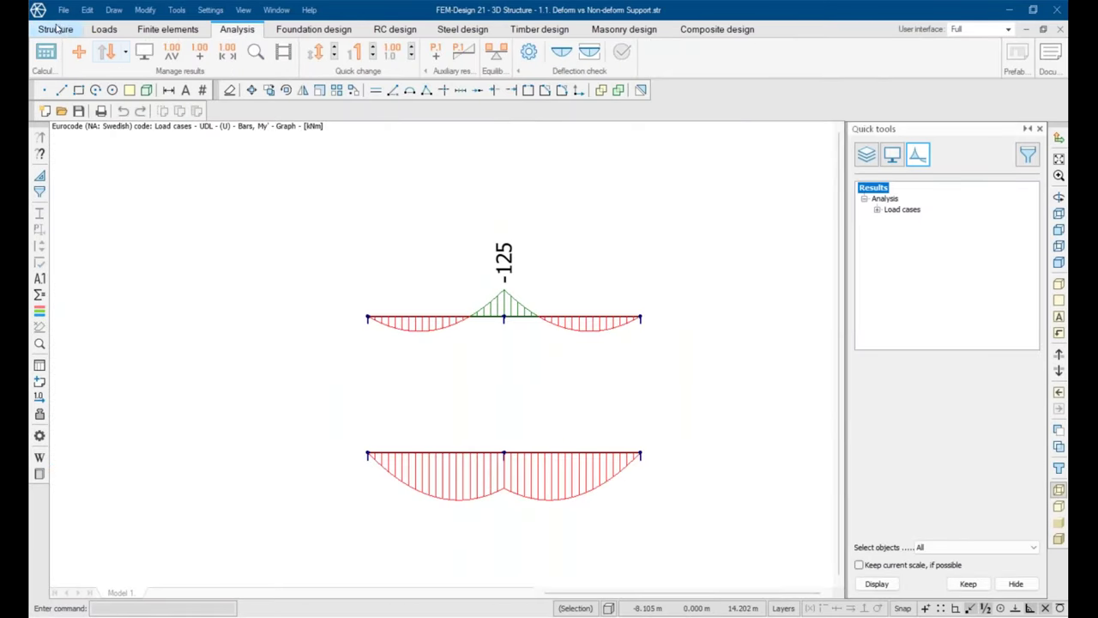
pyautogui.keyDown('shift'); pyautogui.moveTo(604, 274); pyautogui.dragTo(475, 348, button='middle'); pyautogui.keyUp('shift')
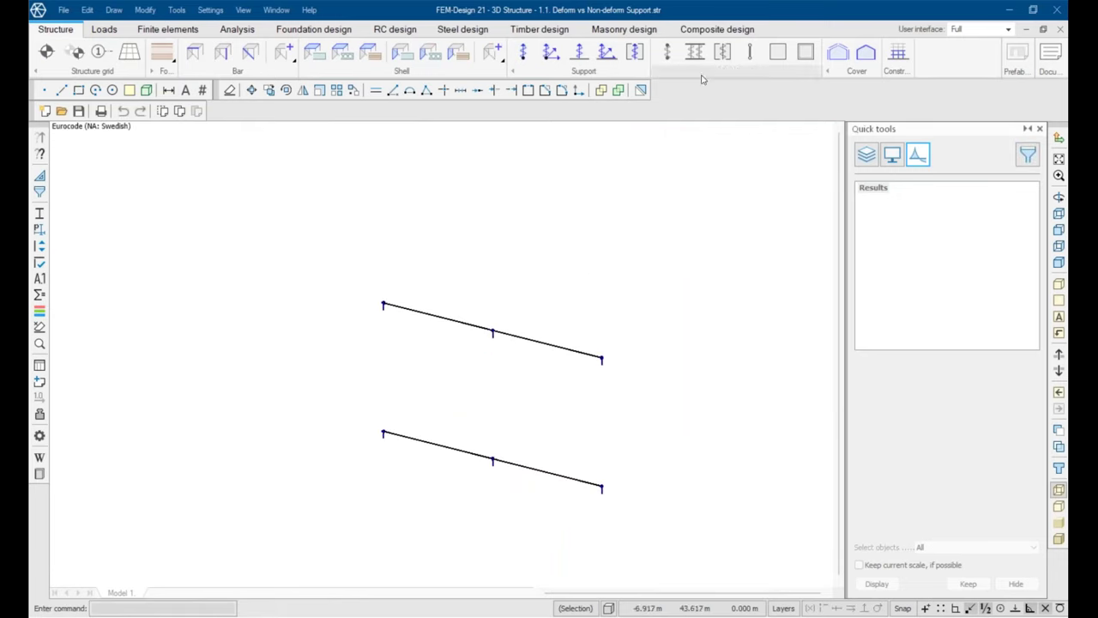
# Step: Check the stiffness properties of the upper beam's fictitious bar and close the dialog without changes
pyautogui.click(745, 54)
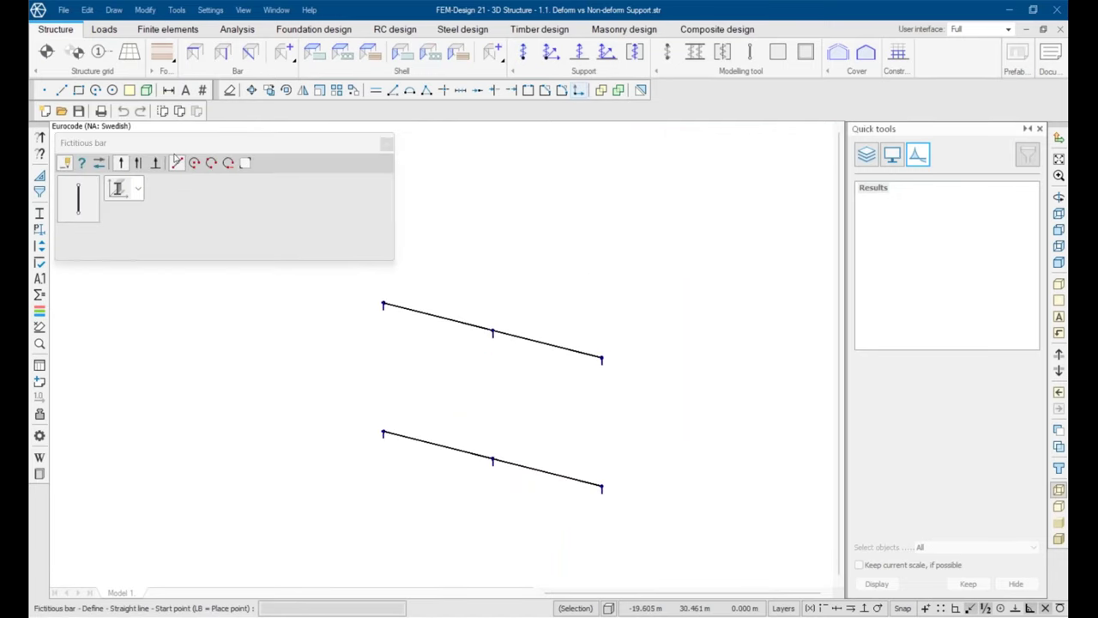
pyautogui.click(80, 163)
pyautogui.click(446, 320)
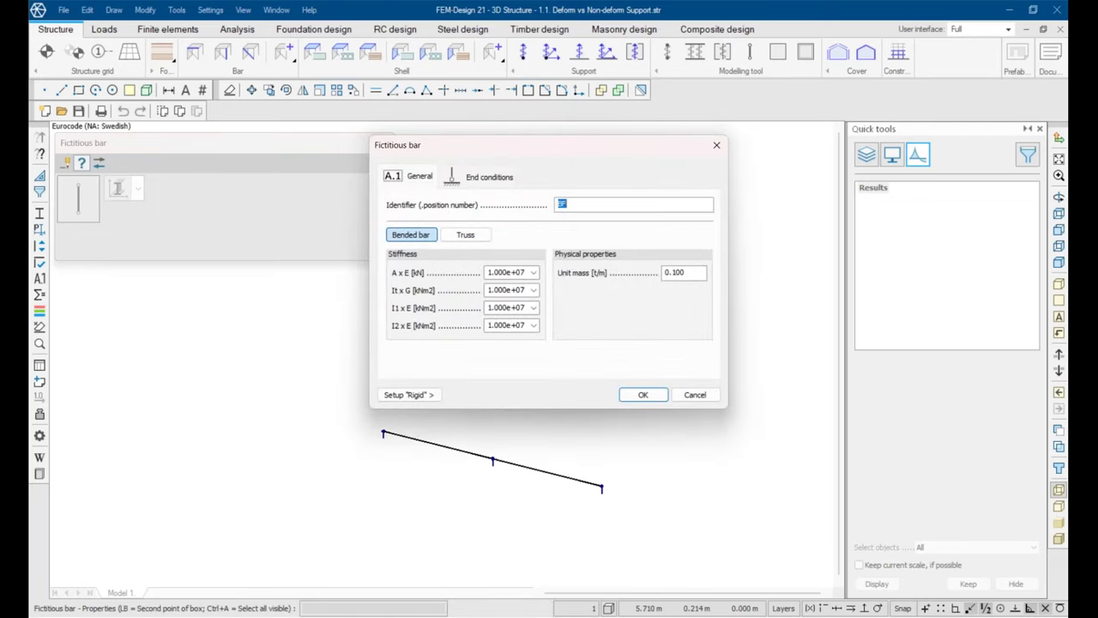
pyautogui.press('Escape')
pyautogui.press('Escape')
# Step: Check the spring stiffness data of the upper beam's three point supports
pyautogui.keyDown('shift'); pyautogui.moveTo(397, 378); pyautogui.dragTo(442, 356, button='middle'); pyautogui.keyUp('shift')
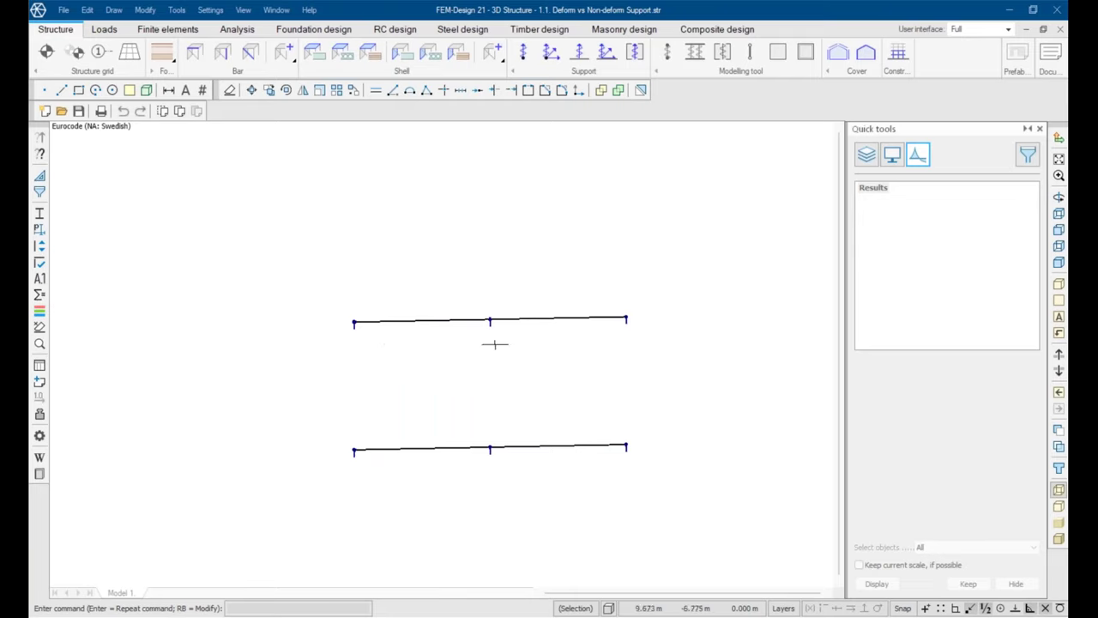
pyautogui.keyDown('shift'); pyautogui.moveTo(509, 360); pyautogui.dragTo(434, 355, button='middle'); pyautogui.keyUp('shift')
pyautogui.scroll(1, 436, 355)
pyautogui.click(522, 51)
pyautogui.click(82, 162)
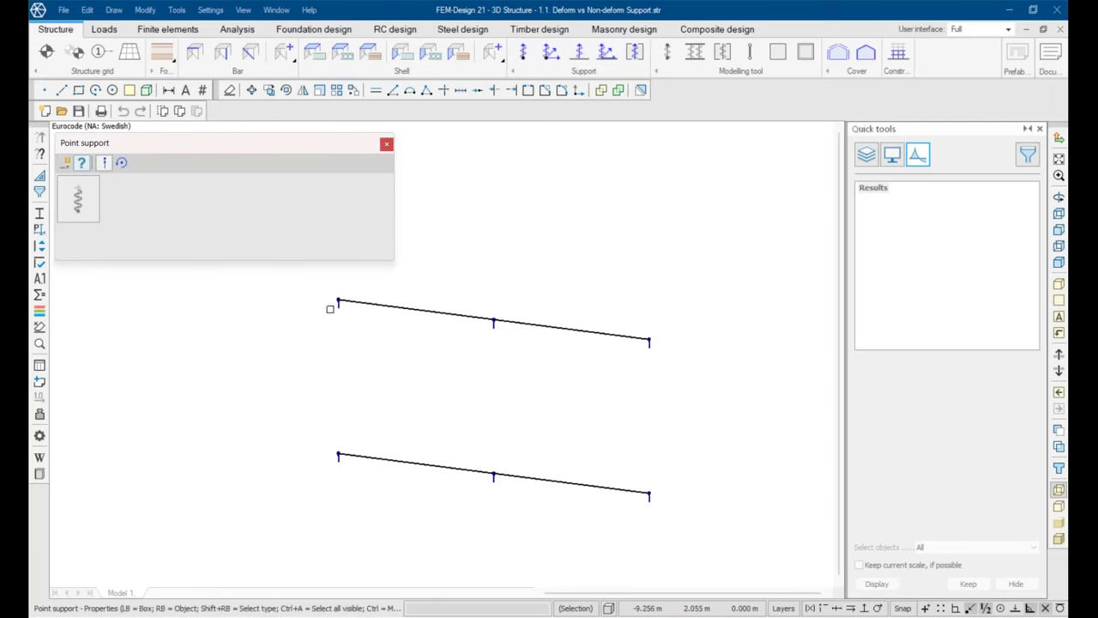
pyautogui.click(323, 294)
pyautogui.click(717, 394)
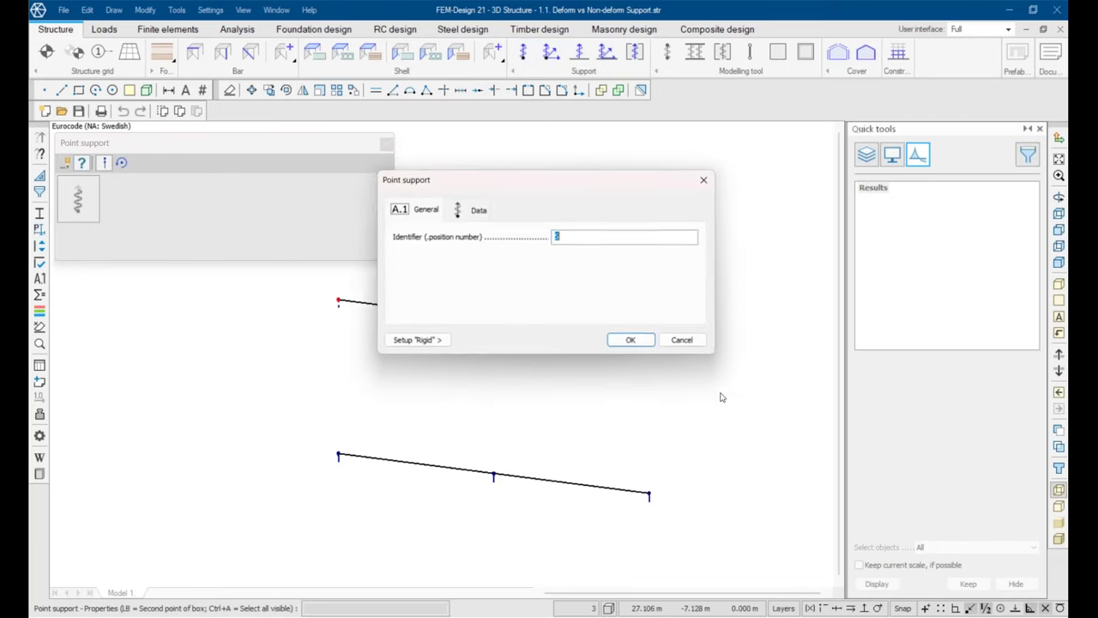
pyautogui.click(478, 211)
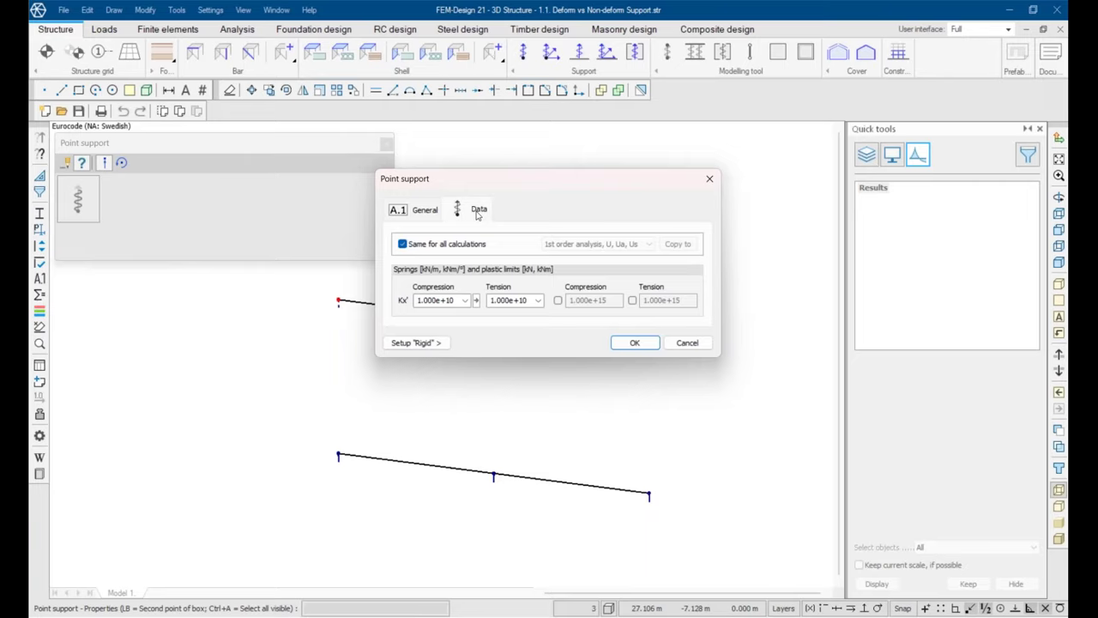
pyautogui.press('Return')
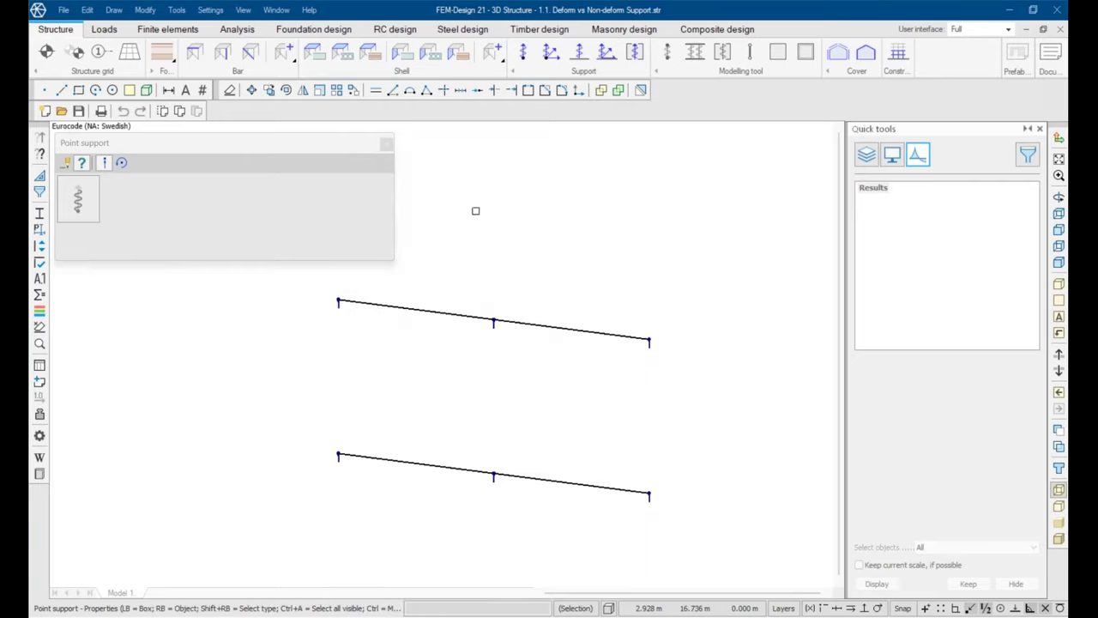
# Step: Check the spring stiffness data of the lower beam's three point supports
pyautogui.click(316, 419)
pyautogui.click(695, 532)
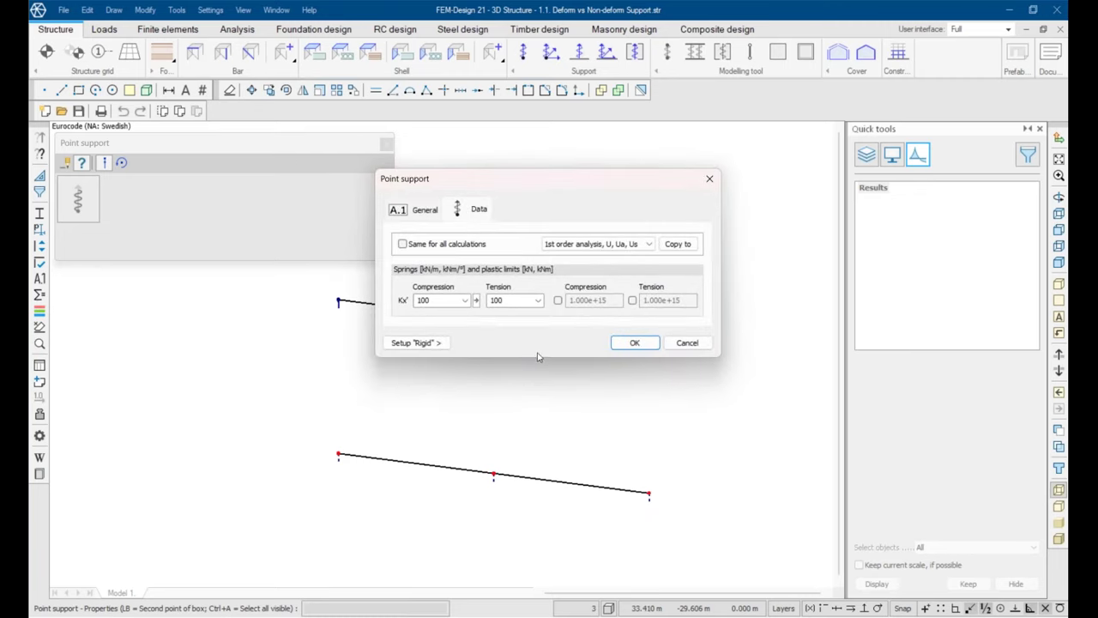
pyautogui.press('Return')
# Step: Show the loads on both beams and apply a colour schema that colours line load forces by Intensity
pyautogui.click(103, 29)
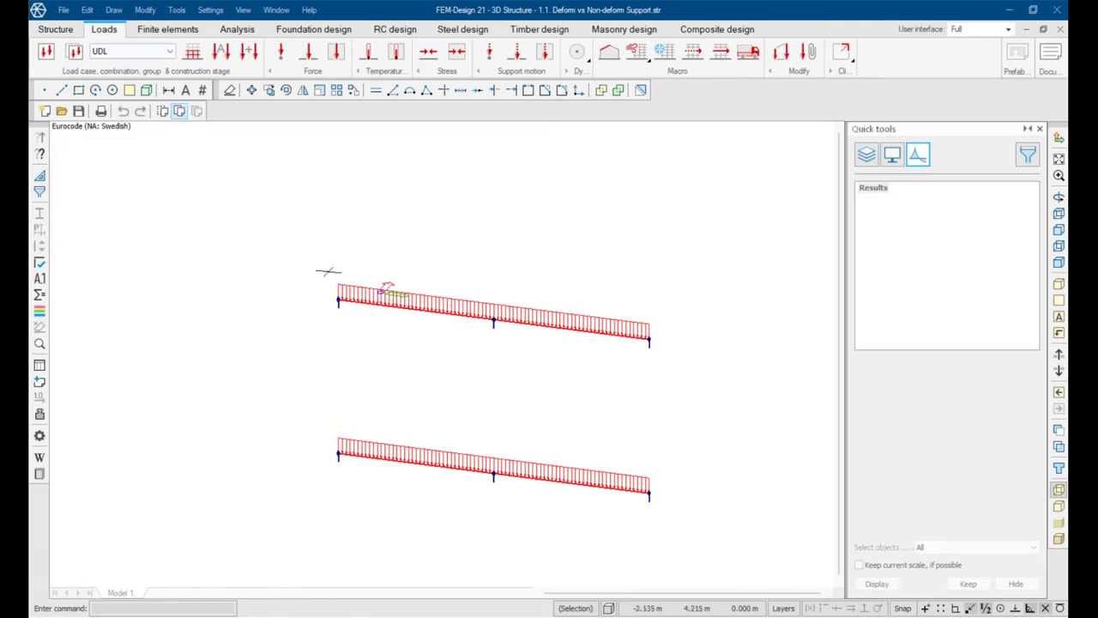
pyautogui.click(39, 310)
pyautogui.scroll(-2, 497, 275)
pyautogui.click(506, 293)
pyautogui.click(506, 293)
pyautogui.click(501, 307)
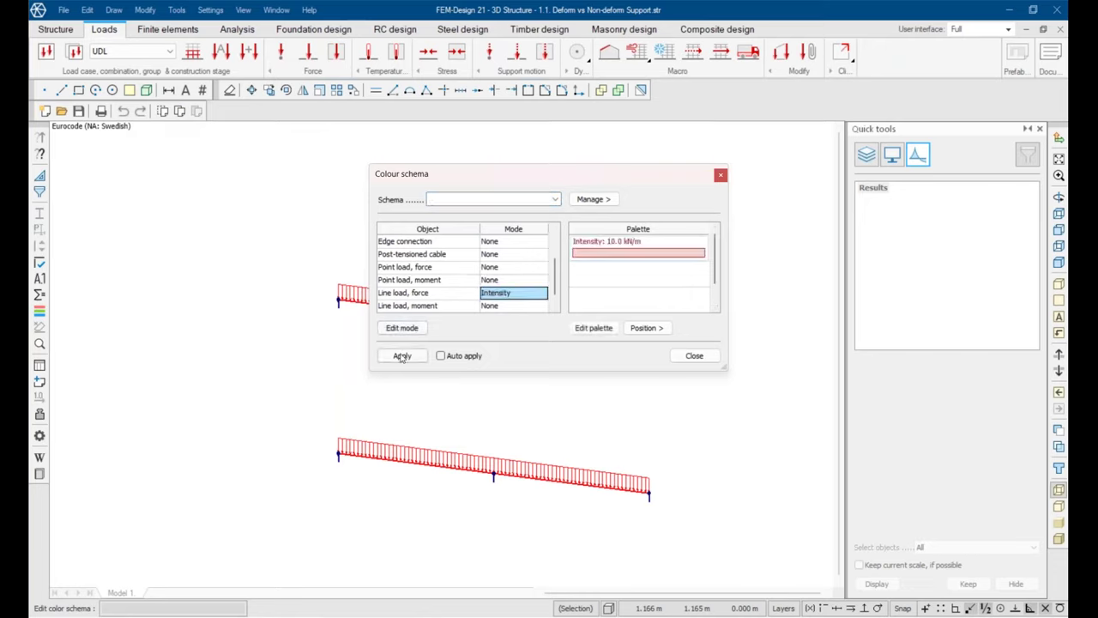
pyautogui.click(402, 355)
pyautogui.click(697, 355)
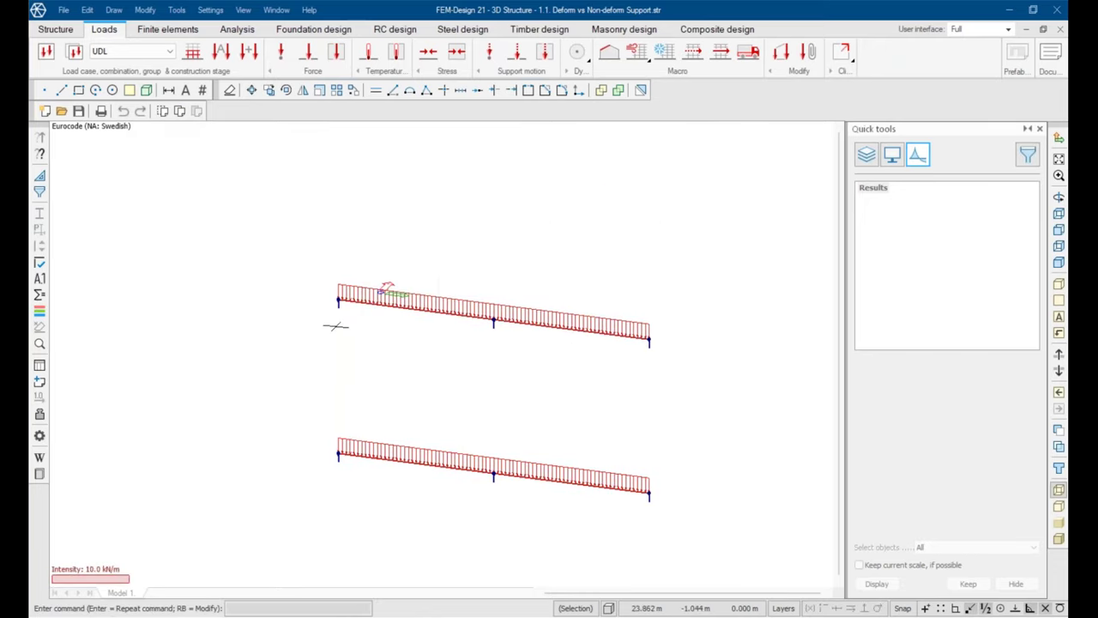
pyautogui.moveTo(307, 311); pyautogui.dragTo(463, 280, button='middle')
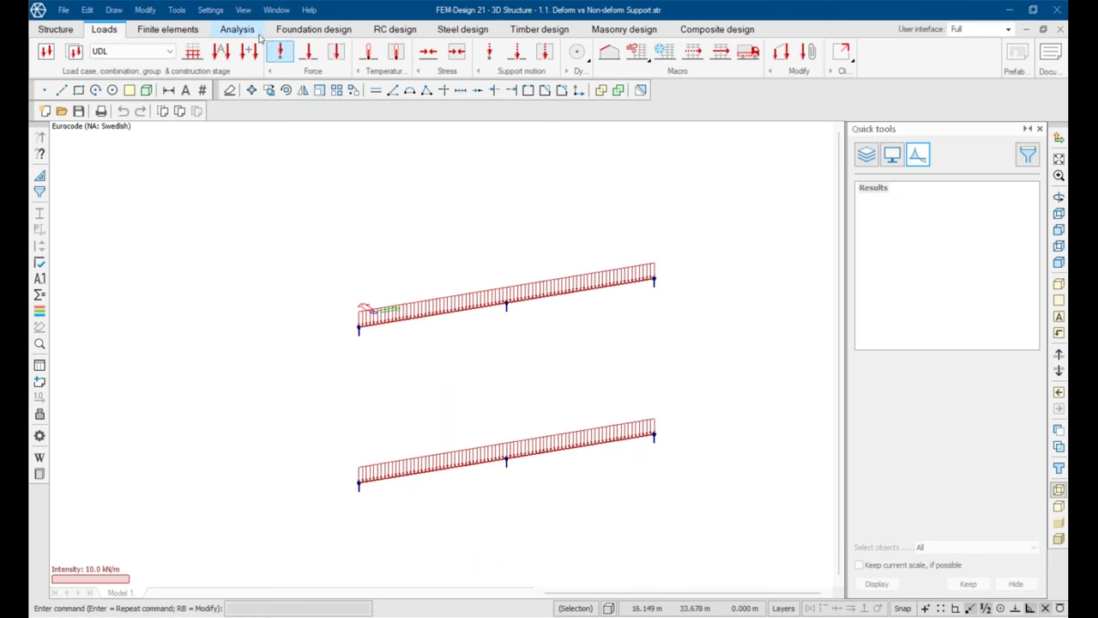
# Step: Run the static analysis for load cases
pyautogui.click(237, 29)
pyautogui.click(44, 57)
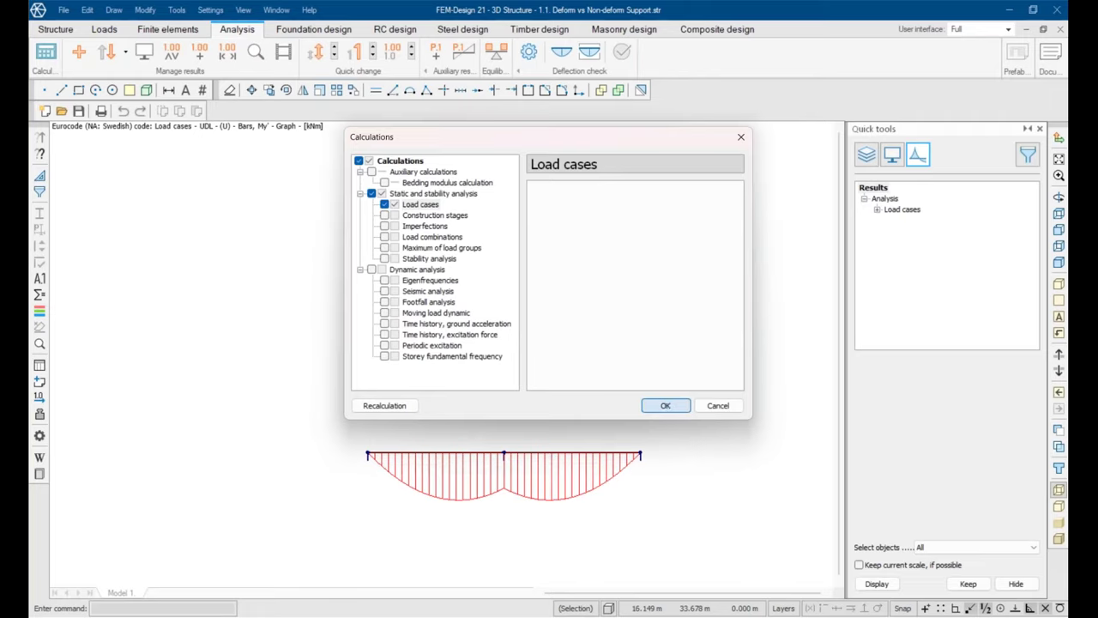
pyautogui.click(665, 404)
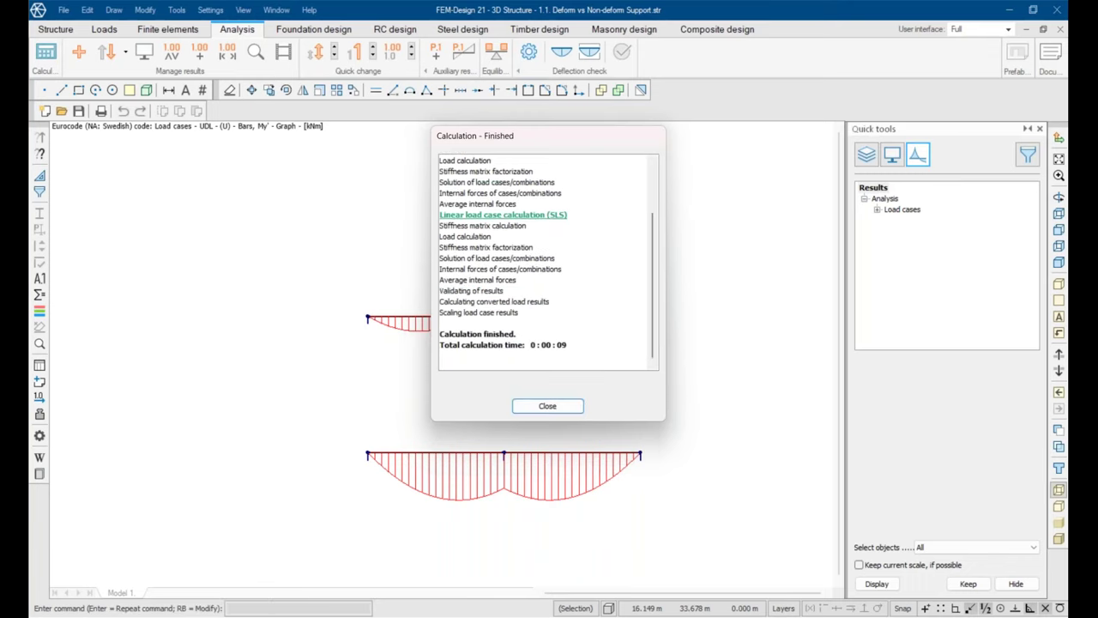
# Step: Display the UDL load case's translational displacements and the My' bar internal forces as graphs
pyautogui.click(876, 210)
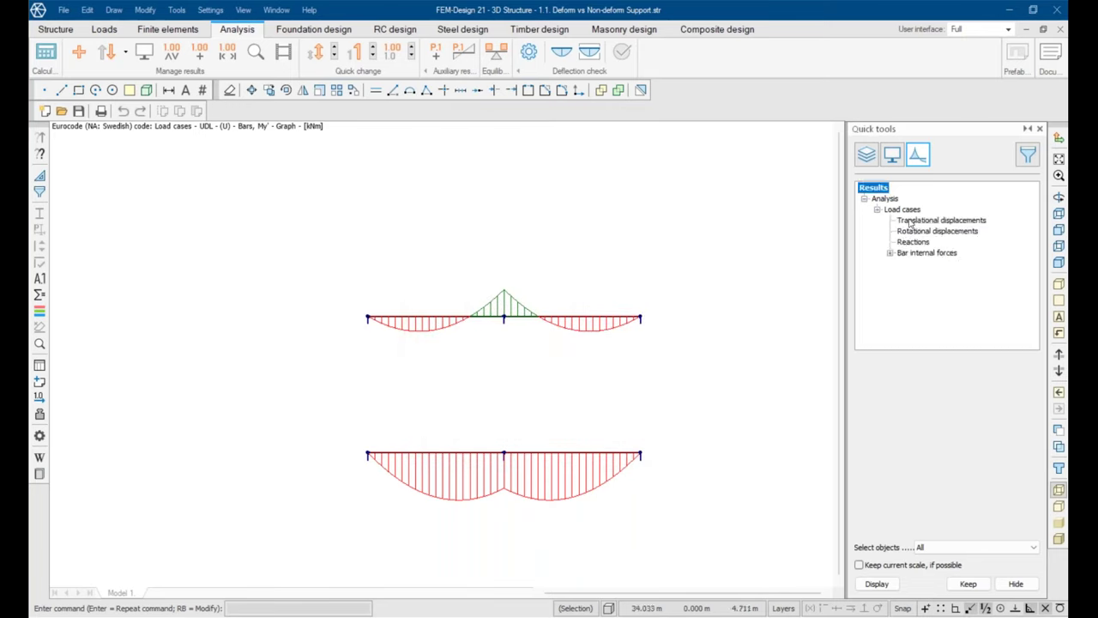
pyautogui.click(911, 221)
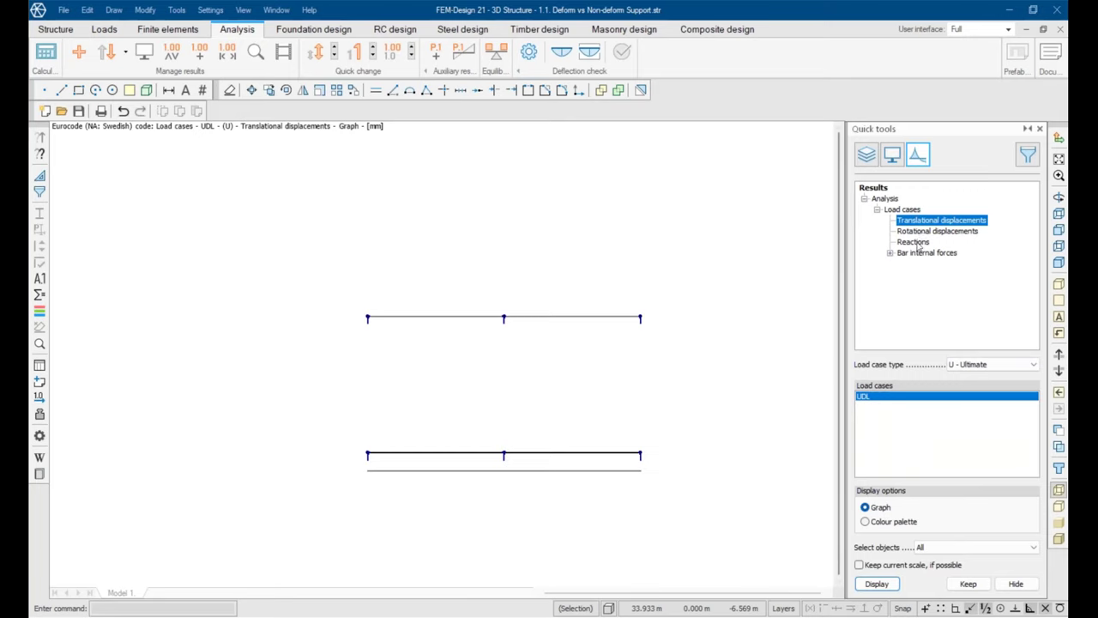
pyautogui.click(889, 253)
pyautogui.click(916, 307)
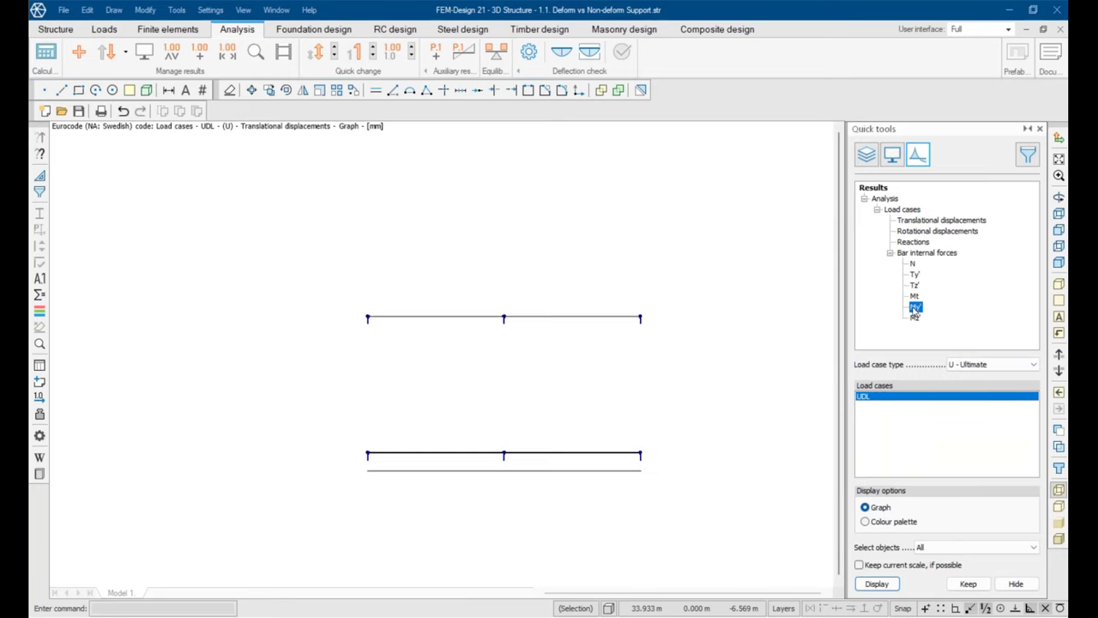
pyautogui.scroll(3, 536, 333)
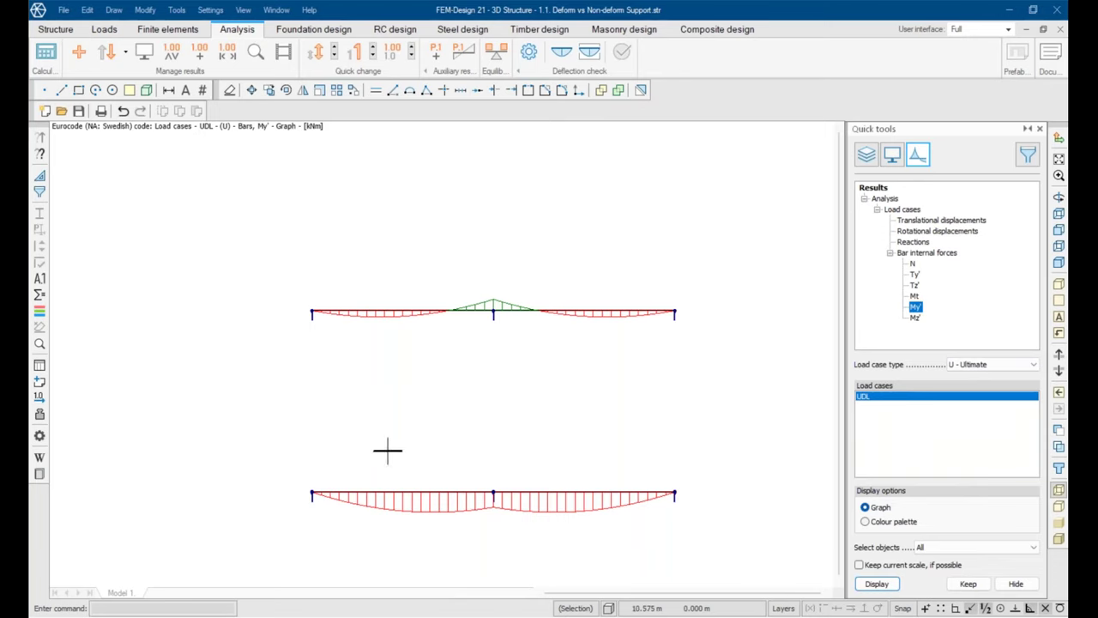
pyautogui.moveTo(566, 558); pyautogui.dragTo(554, 528, button='middle')
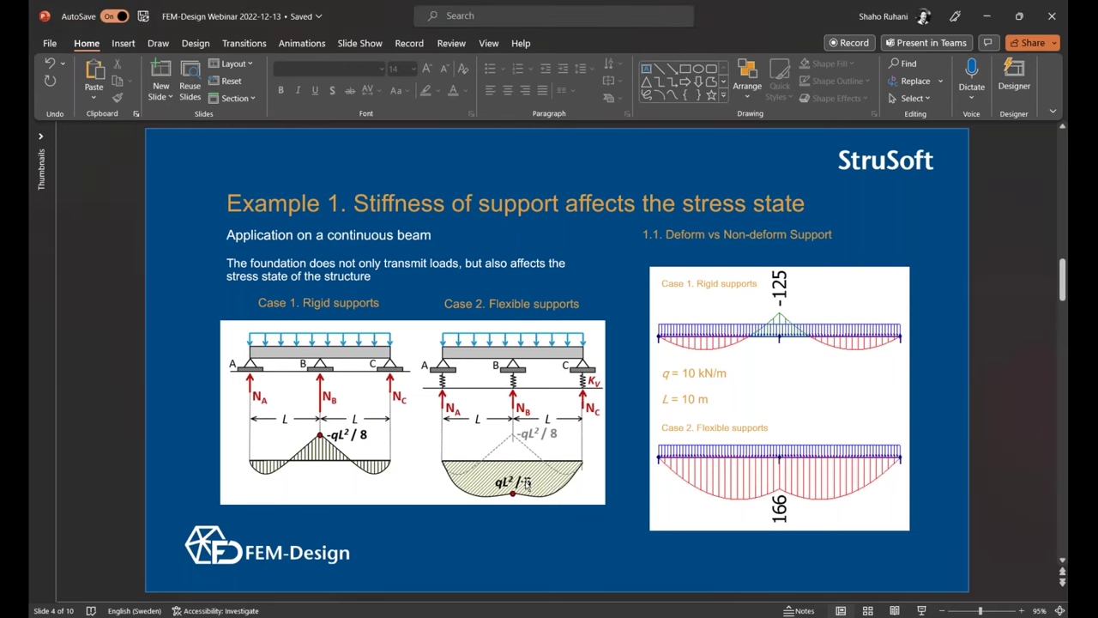
# Step: Advance the PowerPoint presentation to the Example 2 slide and open the "2.1. Shallow Foundation 3D Soil" model in FEM-Design
pyautogui.scroll(-1, 526, 483)
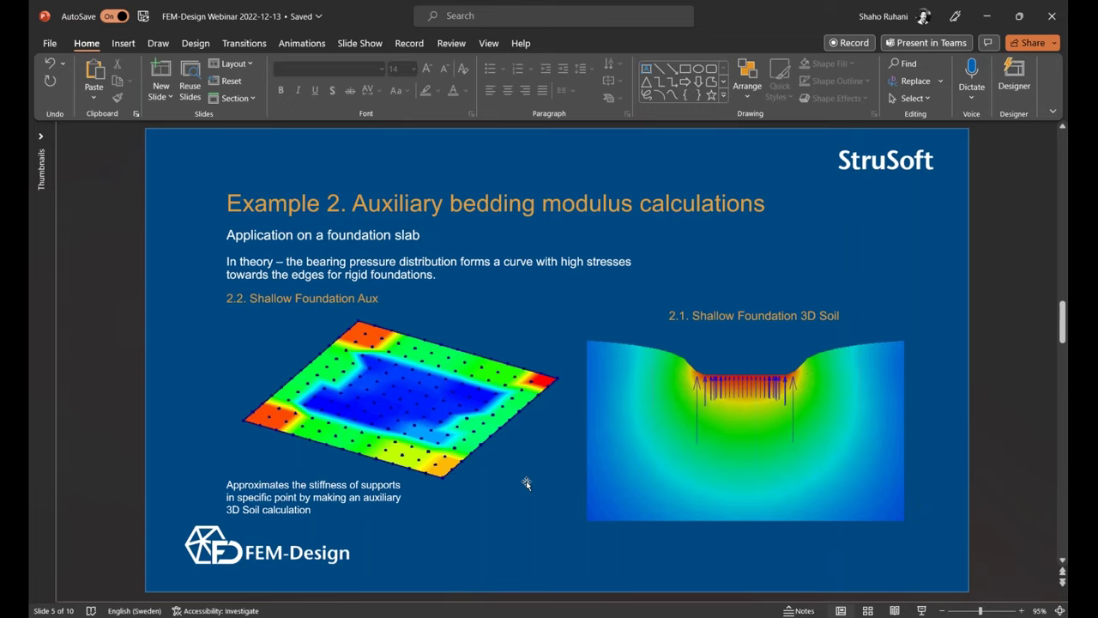
pyautogui.click(460, 616)
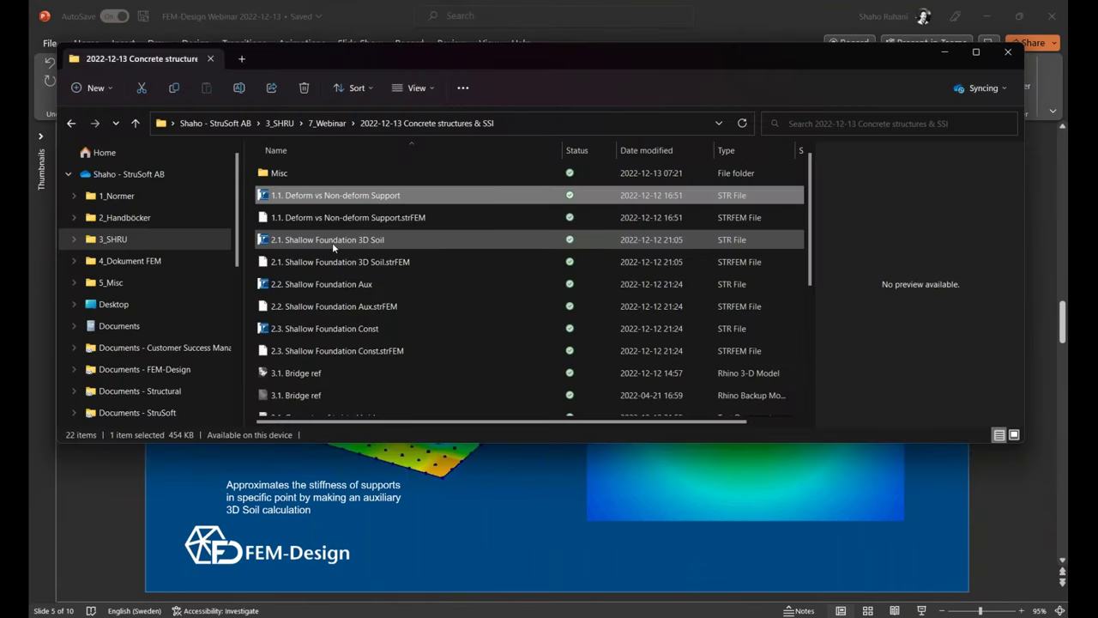
pyautogui.click(332, 242)
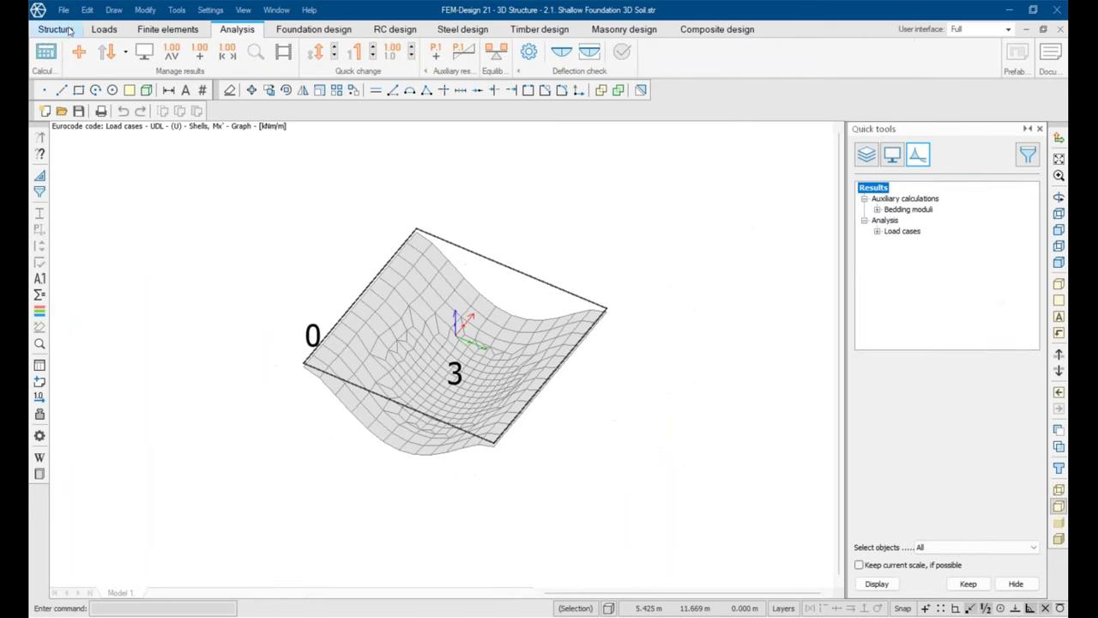
# Step: Examine the soil block's general settings and its Fyllning filling material parameters, keeping them as they are
pyautogui.scroll(-7, 474, 292)
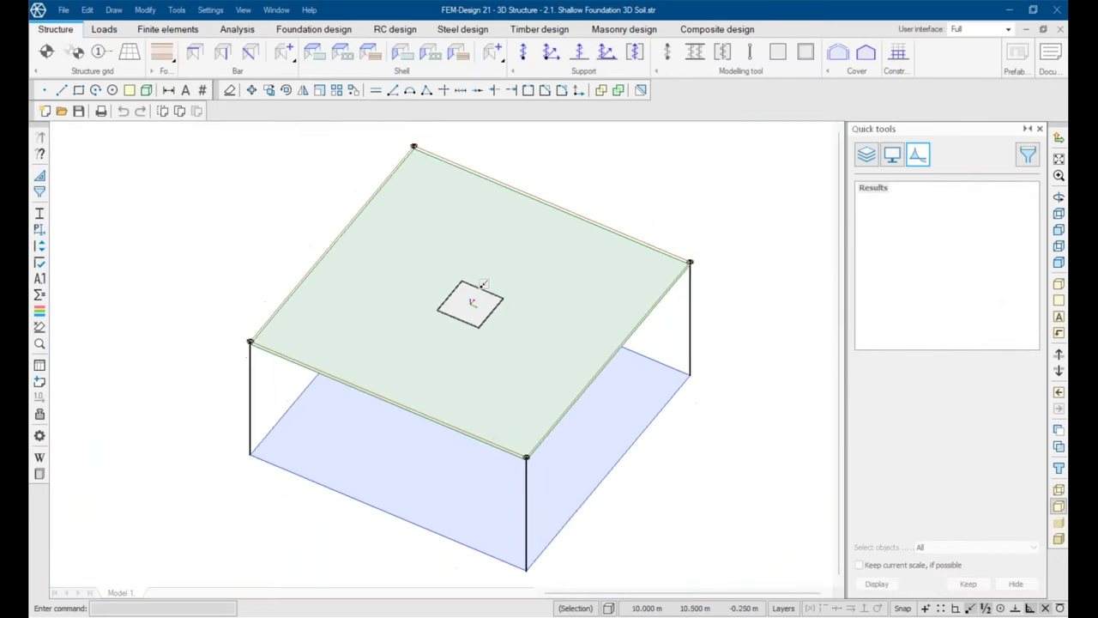
pyautogui.keyDown('shift'); pyautogui.moveTo(385, 394); pyautogui.dragTo(425, 280, button='middle'); pyautogui.keyUp('shift')
pyautogui.click(170, 55)
pyautogui.click(162, 52)
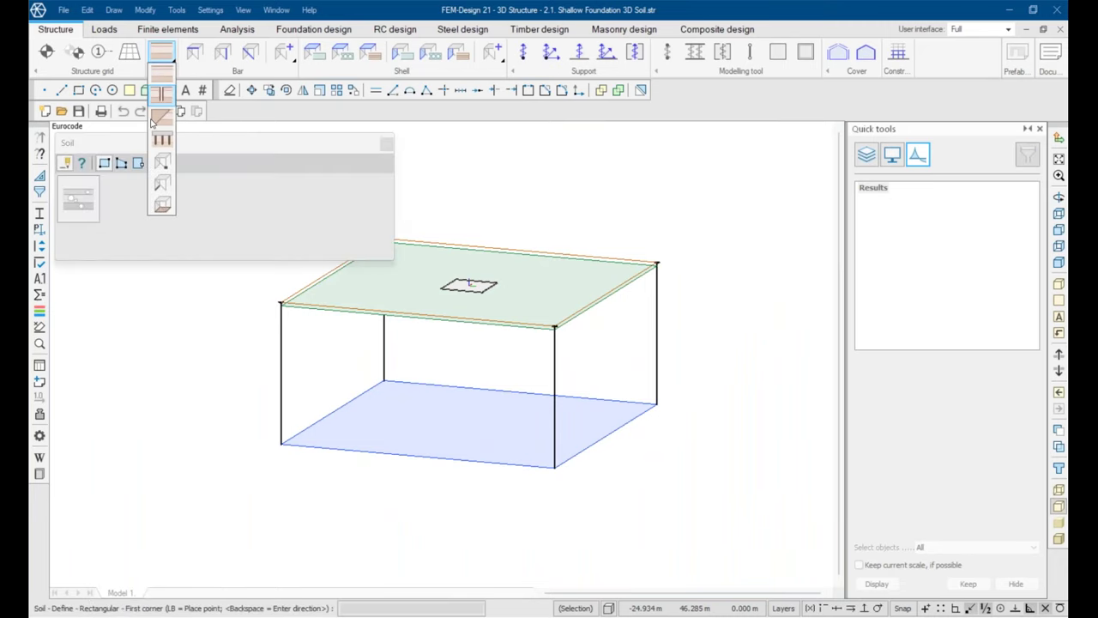
pyautogui.click(81, 162)
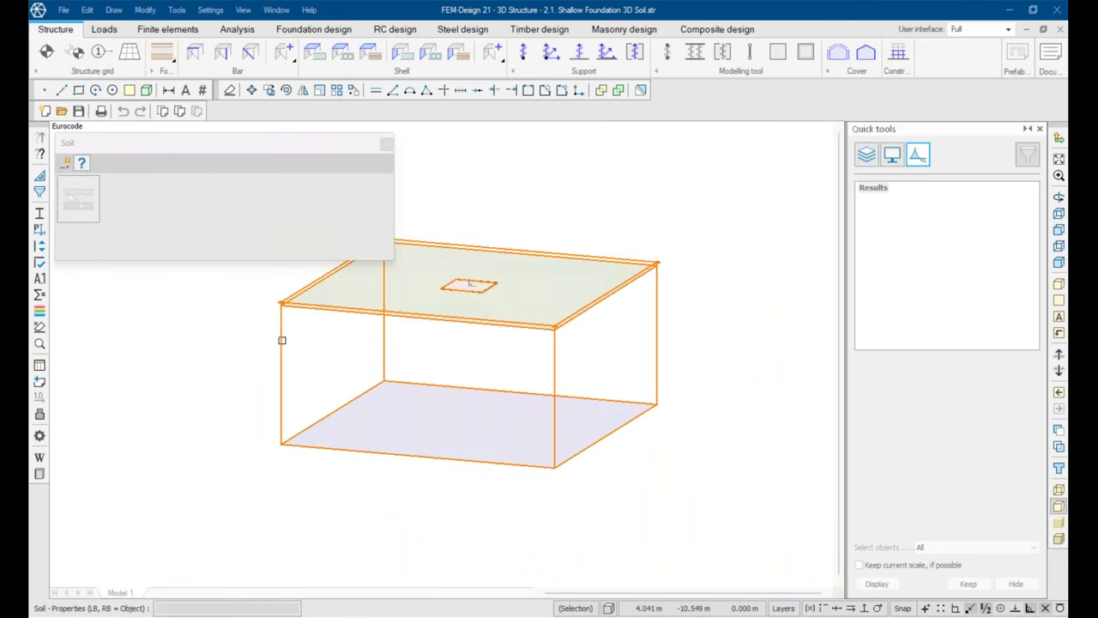
pyautogui.click(283, 340)
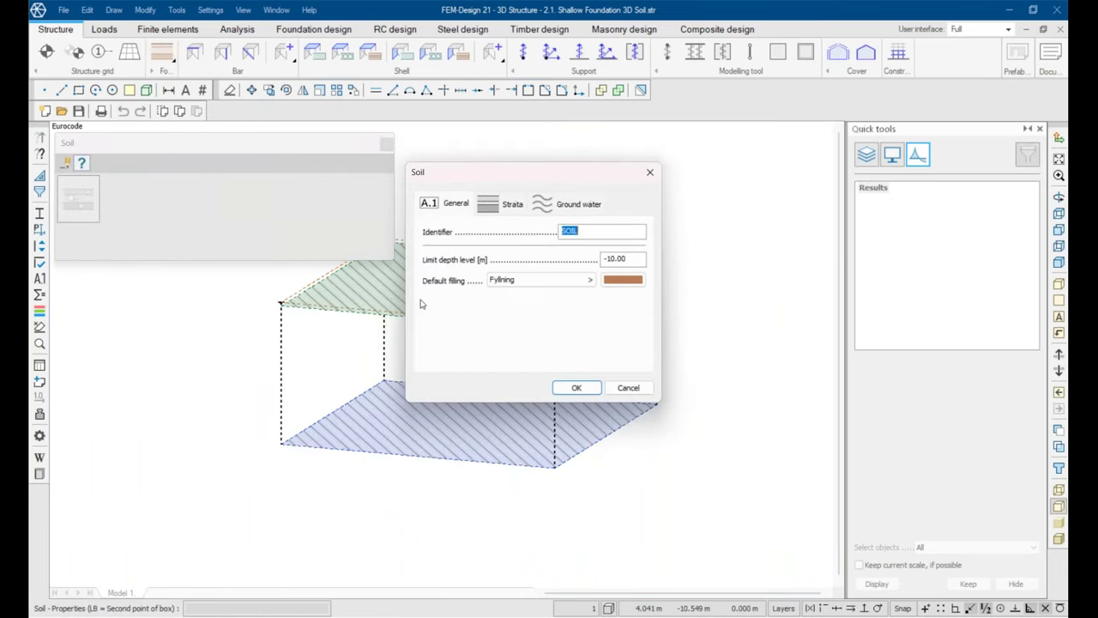
pyautogui.click(529, 280)
pyautogui.click(485, 516)
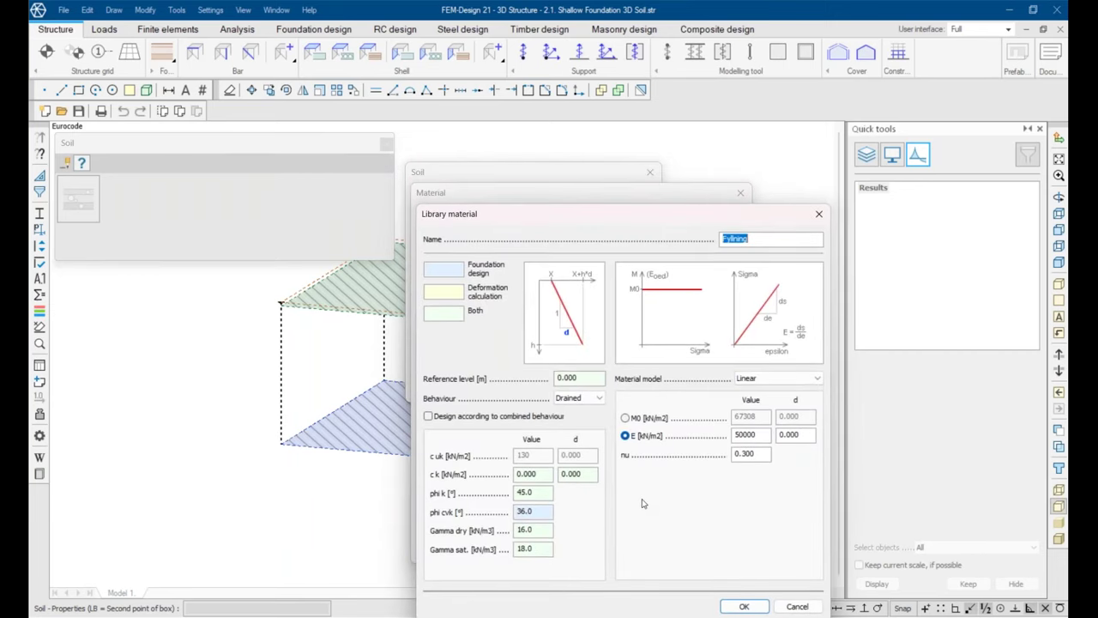
pyautogui.press('Return')
pyautogui.press('Return')
pyautogui.press('Return')
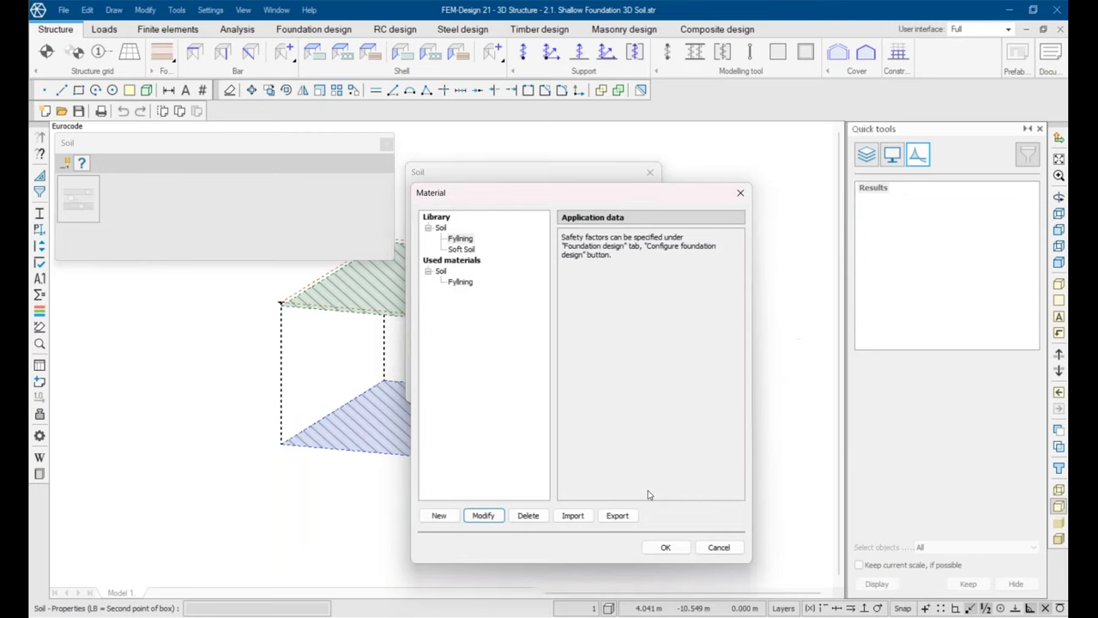
# Step: Examine the foundation slab's geometry, material and general bedding settings, keeping them as they are
pyautogui.click(163, 63)
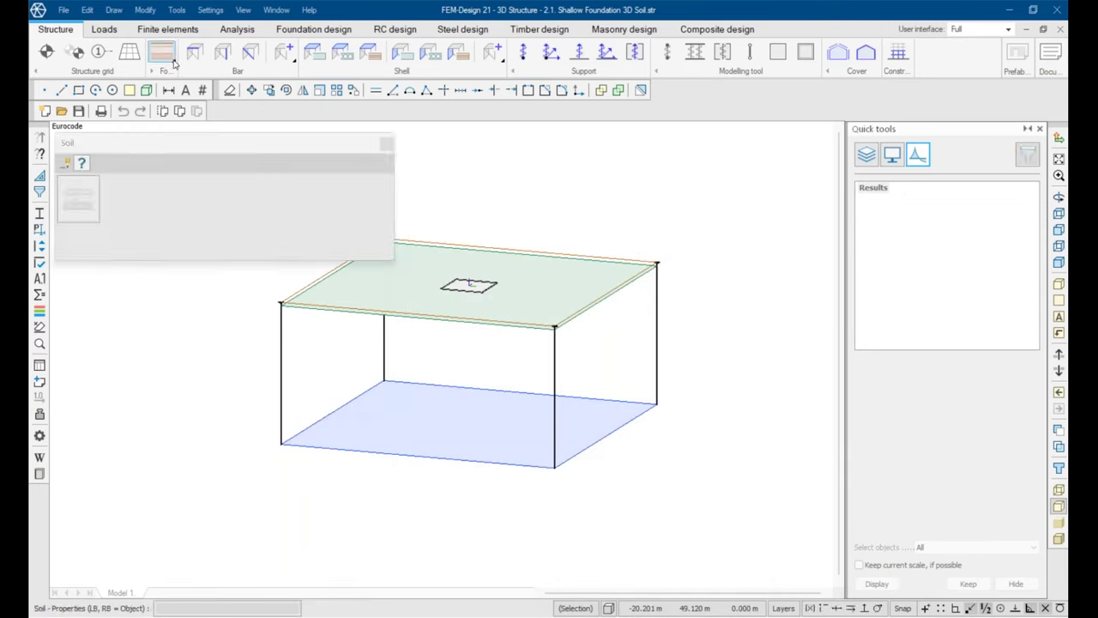
pyautogui.click(163, 53)
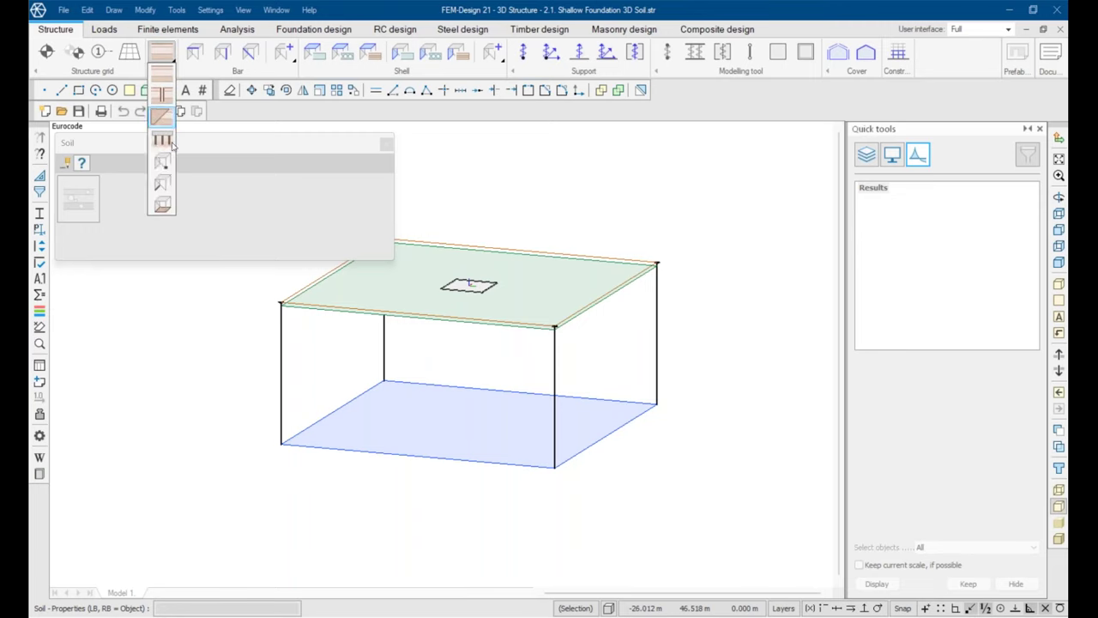
pyautogui.click(168, 209)
pyautogui.click(82, 163)
pyautogui.keyDown('shift'); pyautogui.moveTo(525, 319); pyautogui.dragTo(519, 403, button='middle'); pyautogui.keyUp('shift')
pyautogui.click(474, 316)
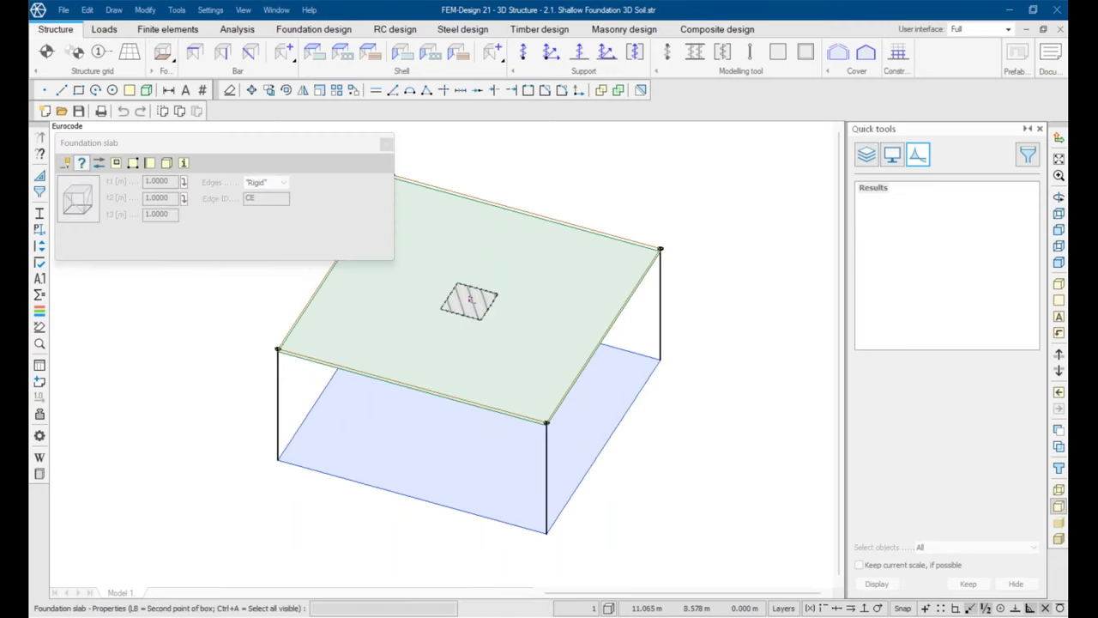
pyautogui.click(470, 121)
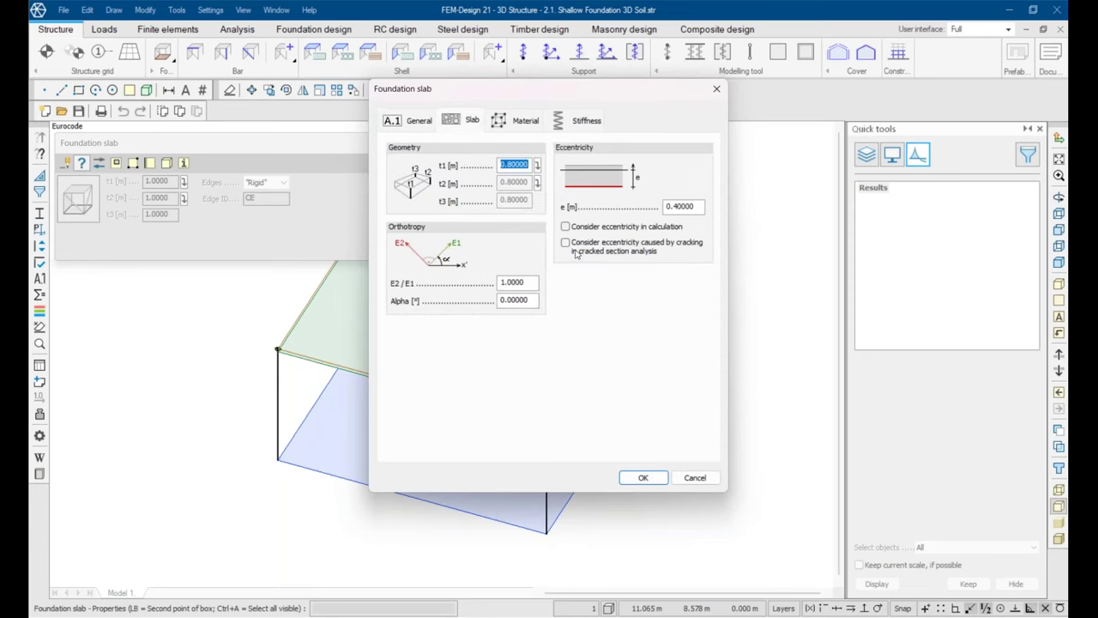
pyautogui.click(517, 120)
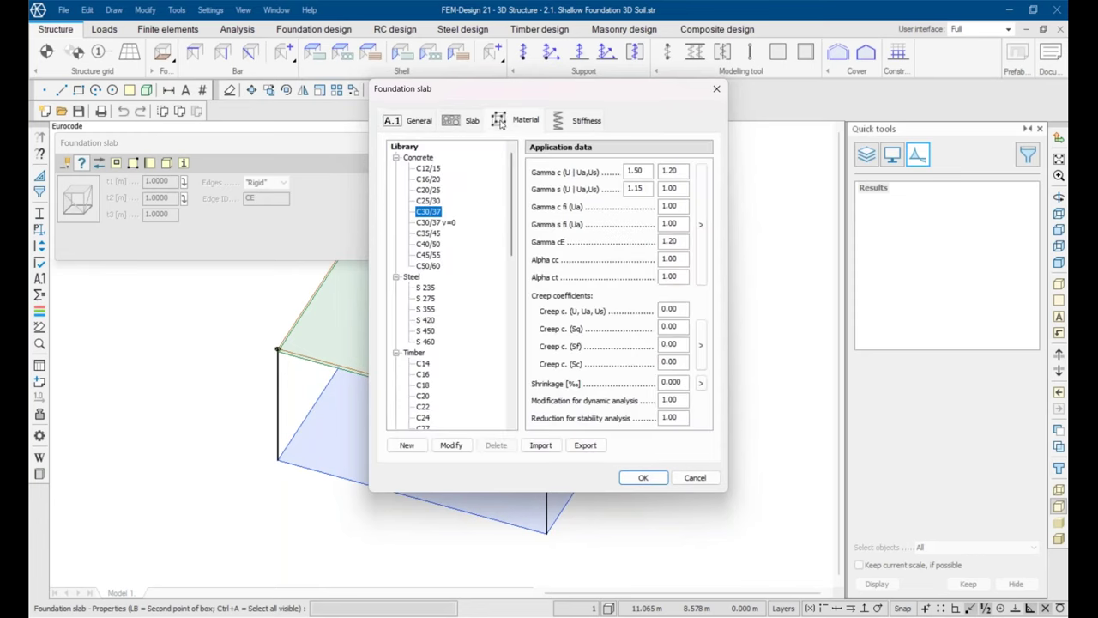
pyautogui.click(409, 123)
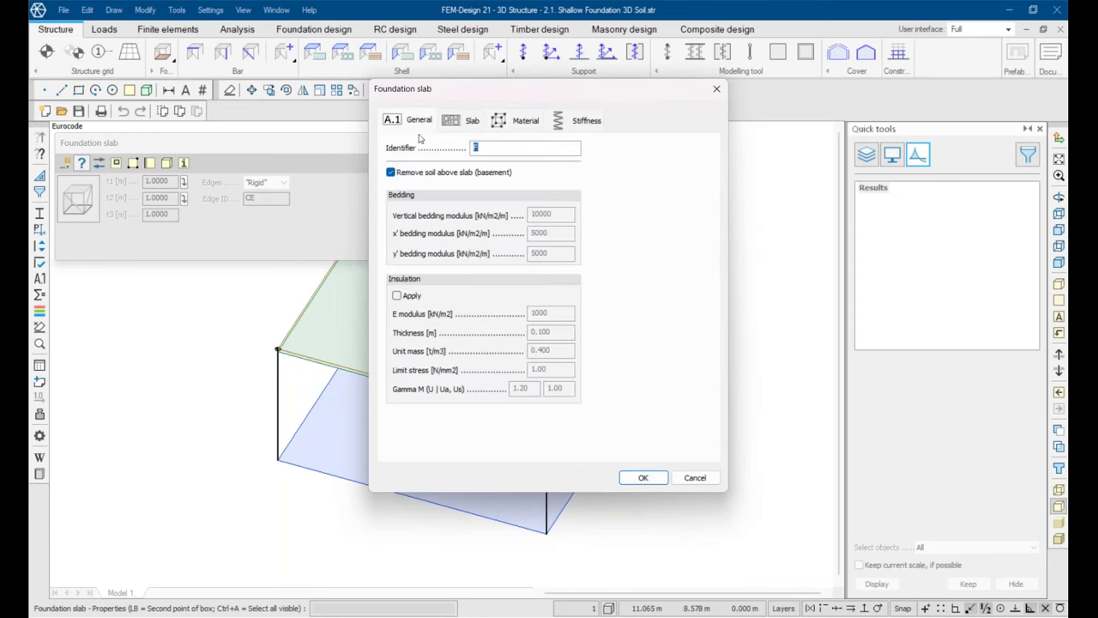
pyautogui.click(716, 89)
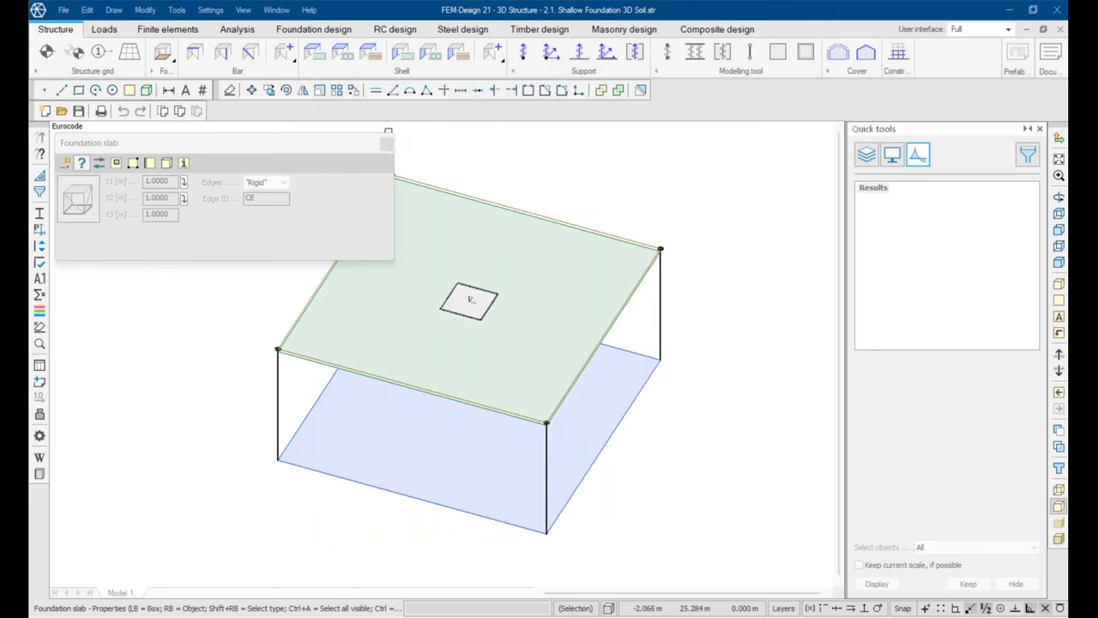
pyautogui.click(388, 145)
# Step: Examine the UDL surface load applied to the foundation slab
pyautogui.scroll(5, 471, 242)
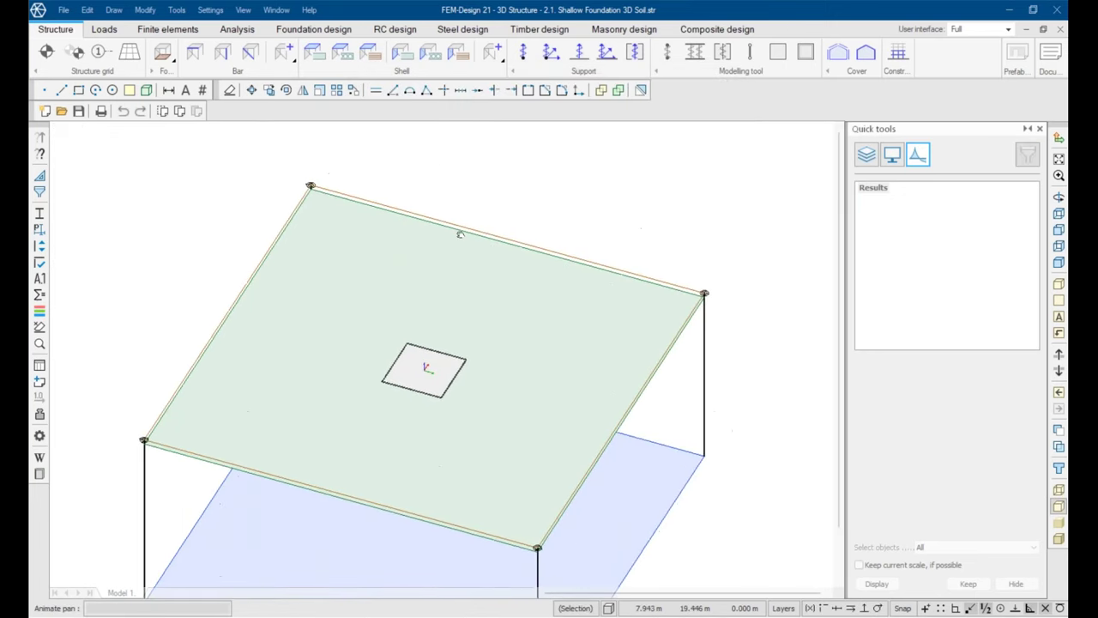
pyautogui.click(104, 30)
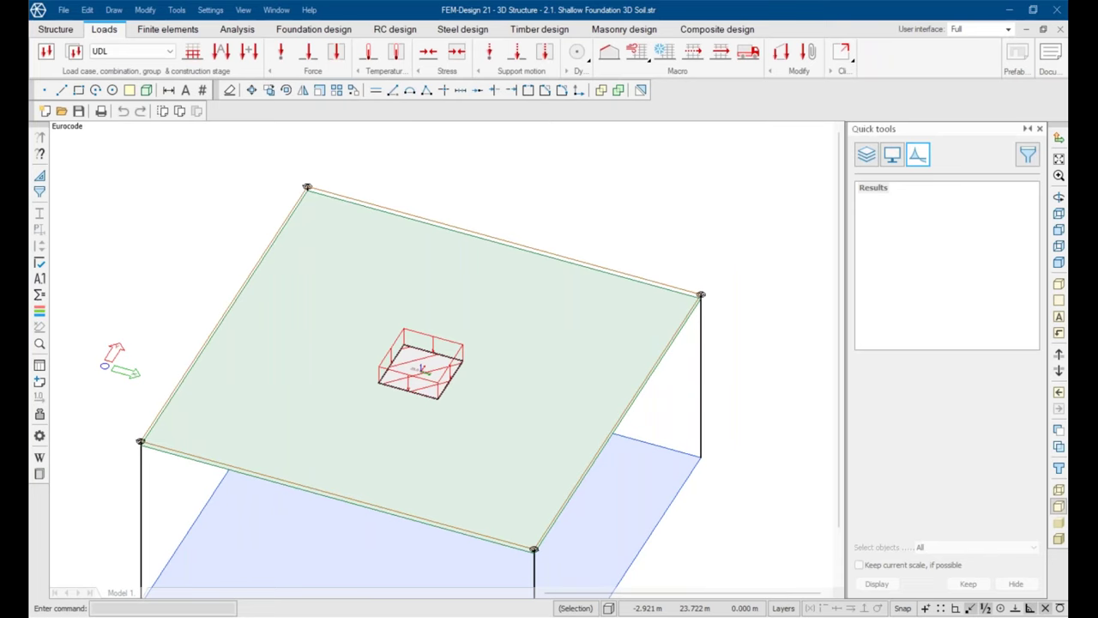
pyautogui.scroll(3, 424, 363)
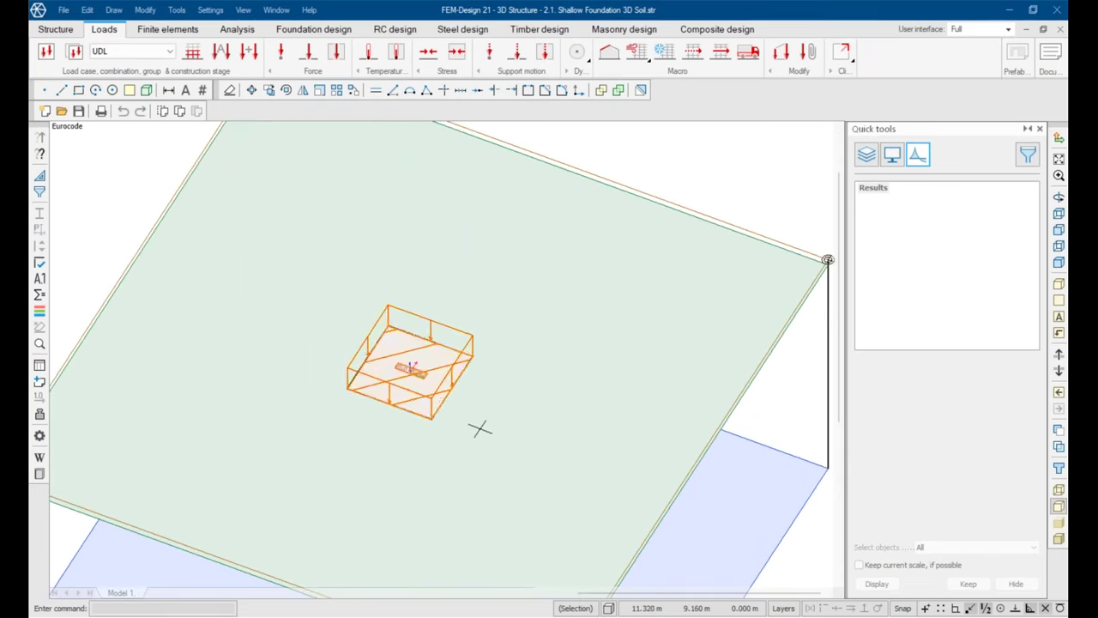
pyautogui.keyDown('shift'); pyautogui.moveTo(419, 423); pyautogui.dragTo(519, 308, button='middle'); pyautogui.keyUp('shift')
pyautogui.moveTo(518, 307); pyautogui.dragTo(489, 292)
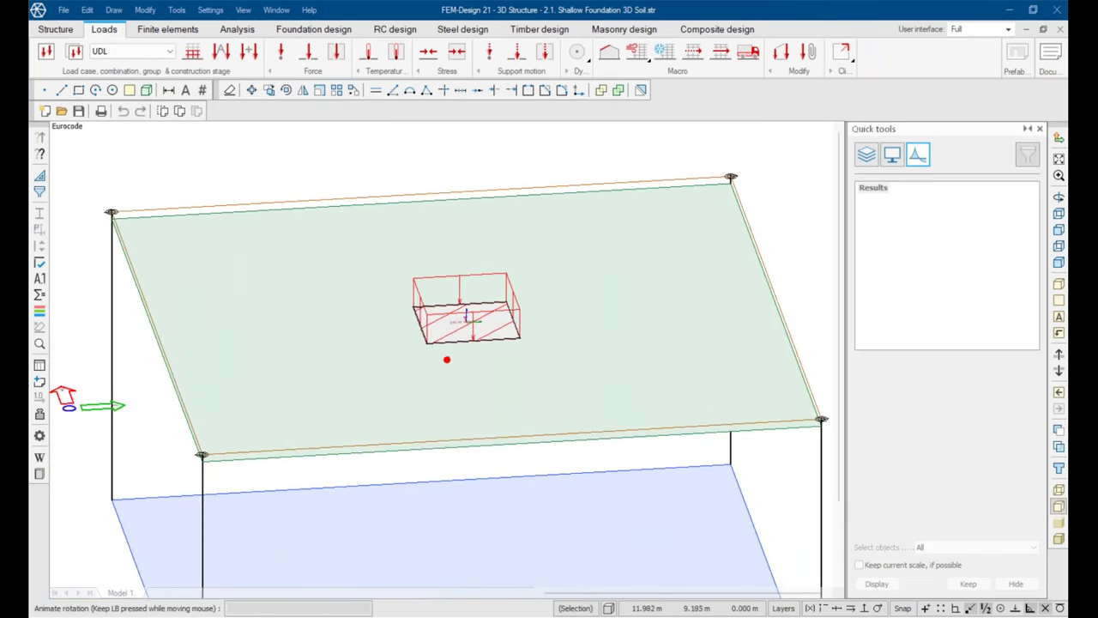
# Step: Examine the finite element mesh of the soil block and its refinement around the foundation slab
pyautogui.click(167, 30)
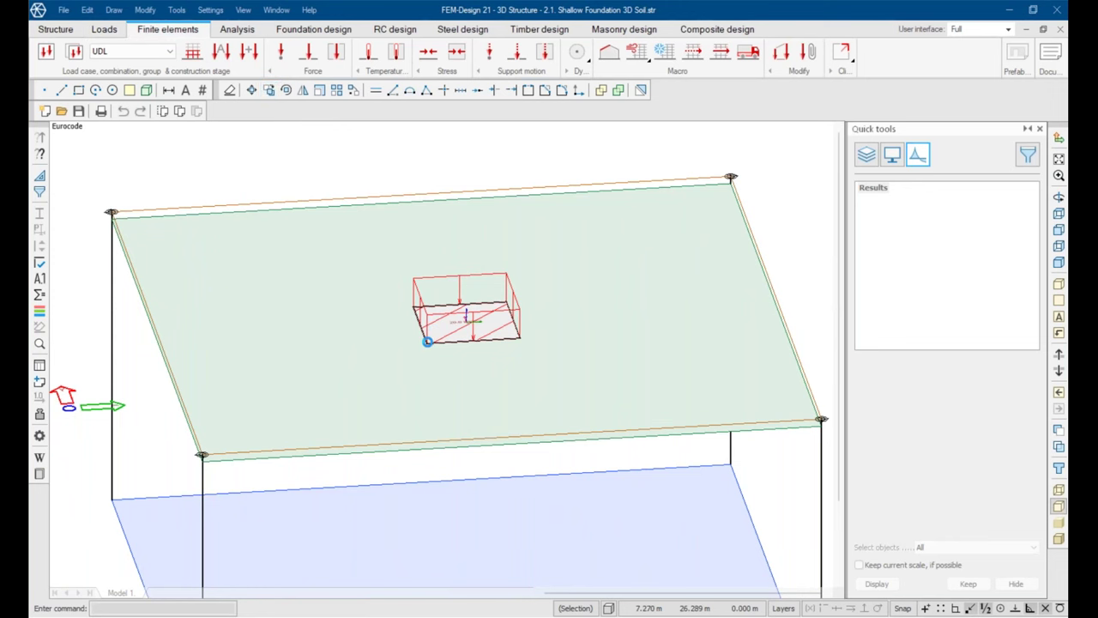
pyautogui.keyDown('shift'); pyautogui.moveTo(446, 360); pyautogui.dragTo(198, 327, button='middle'); pyautogui.keyUp('shift')
pyautogui.moveTo(196, 327); pyautogui.dragTo(219, 153)
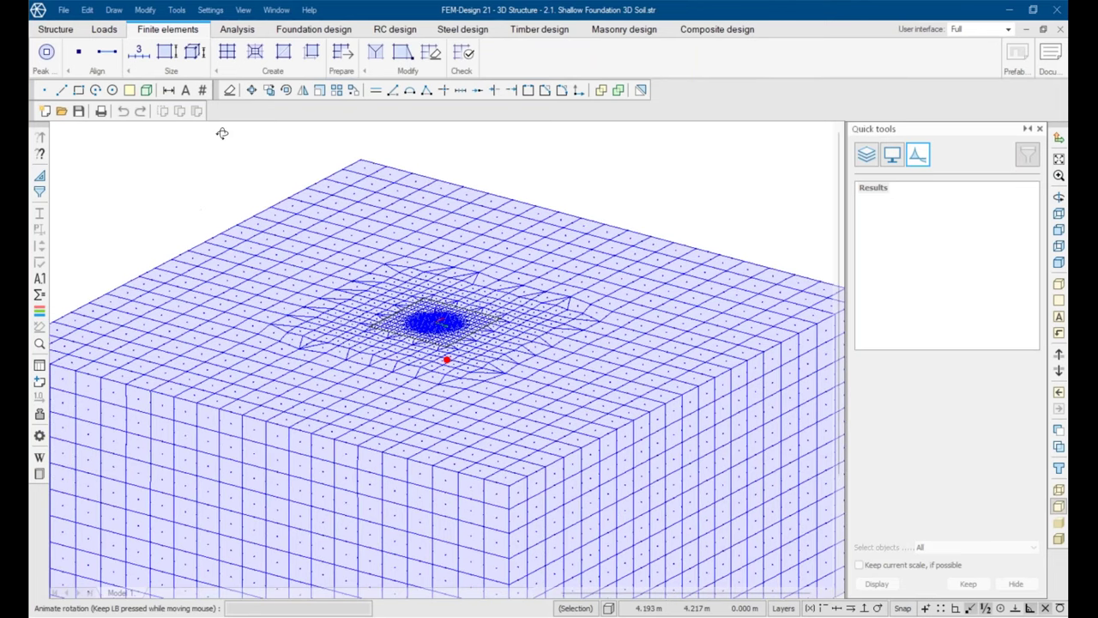
# Step: Display the connection forces between slab and soil for the UDL load case
pyautogui.click(236, 29)
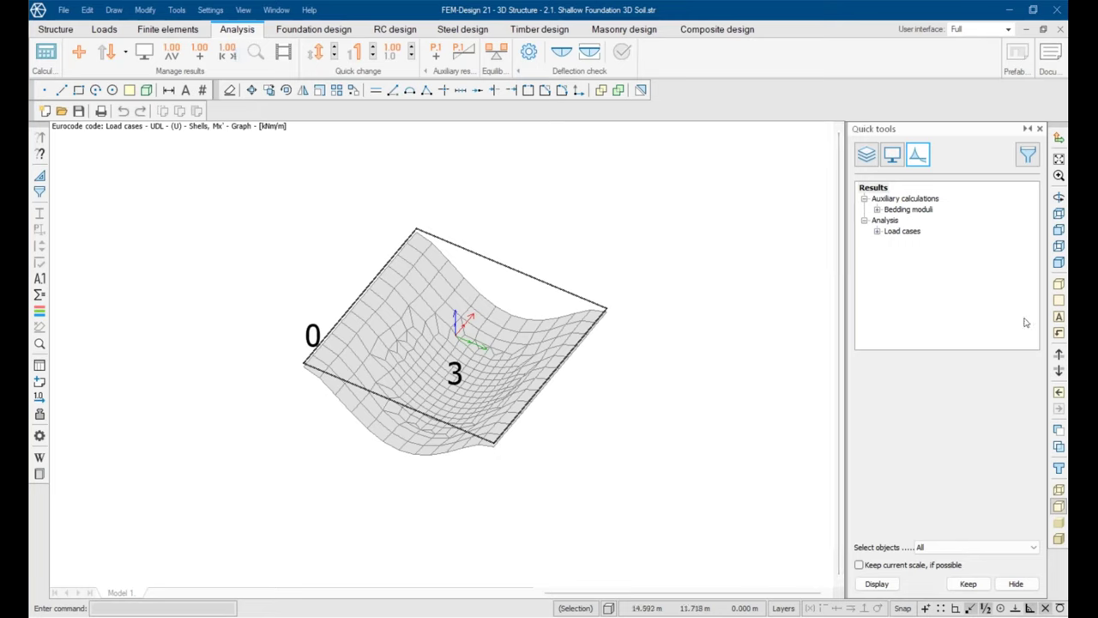
pyautogui.click(876, 231)
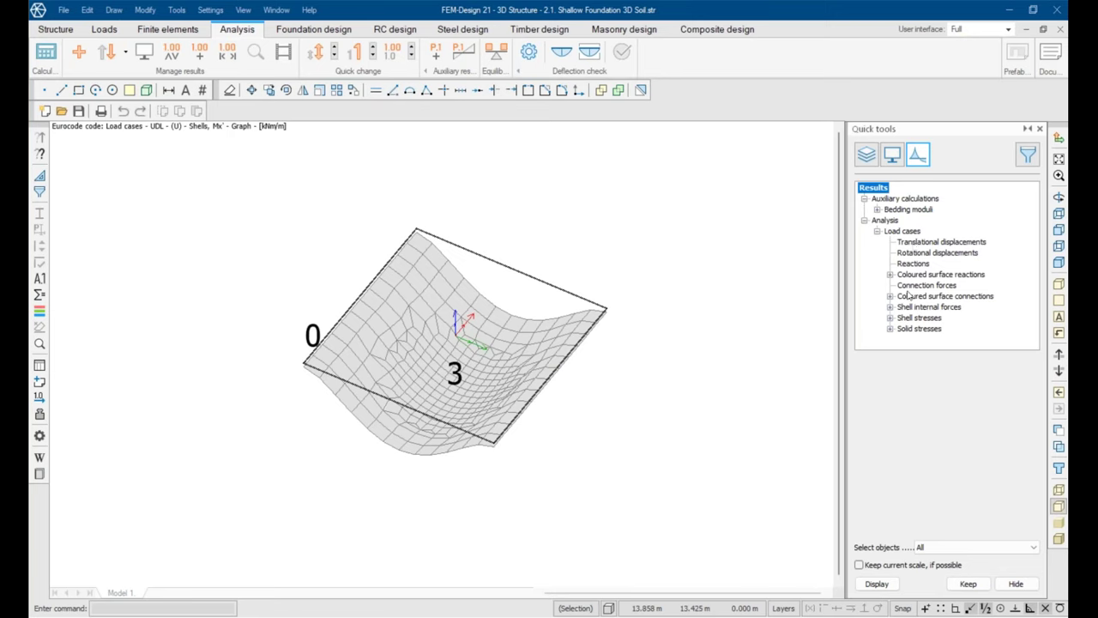
pyautogui.click(905, 285)
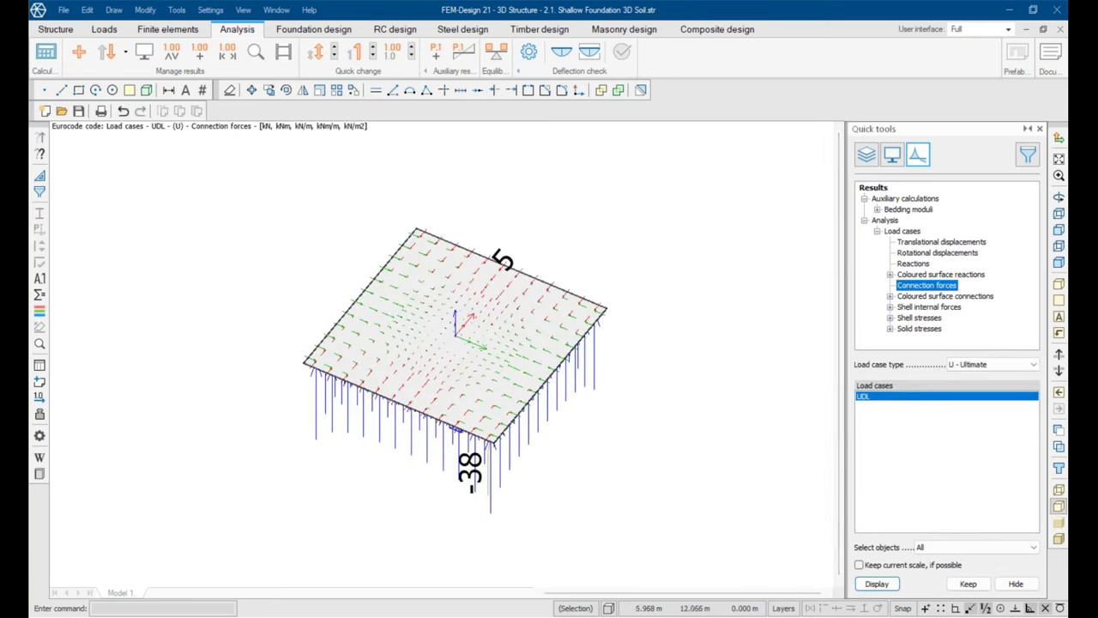
# Step: Hide the Fx' and Fy' components of the surface connection forces so only Fz' is shown
pyautogui.click(144, 52)
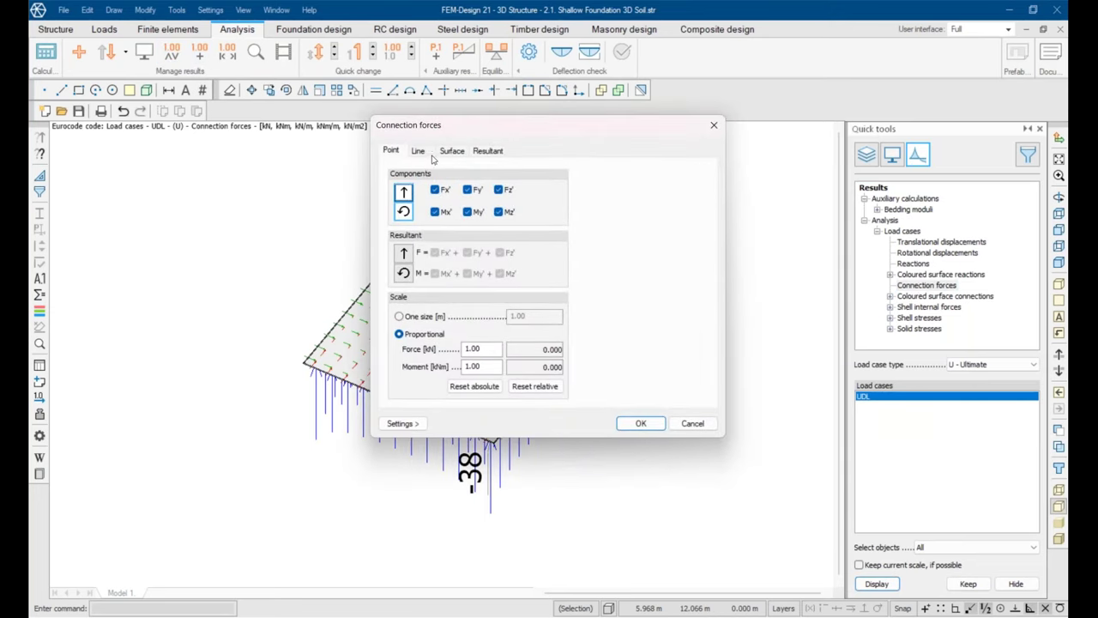
pyautogui.click(488, 152)
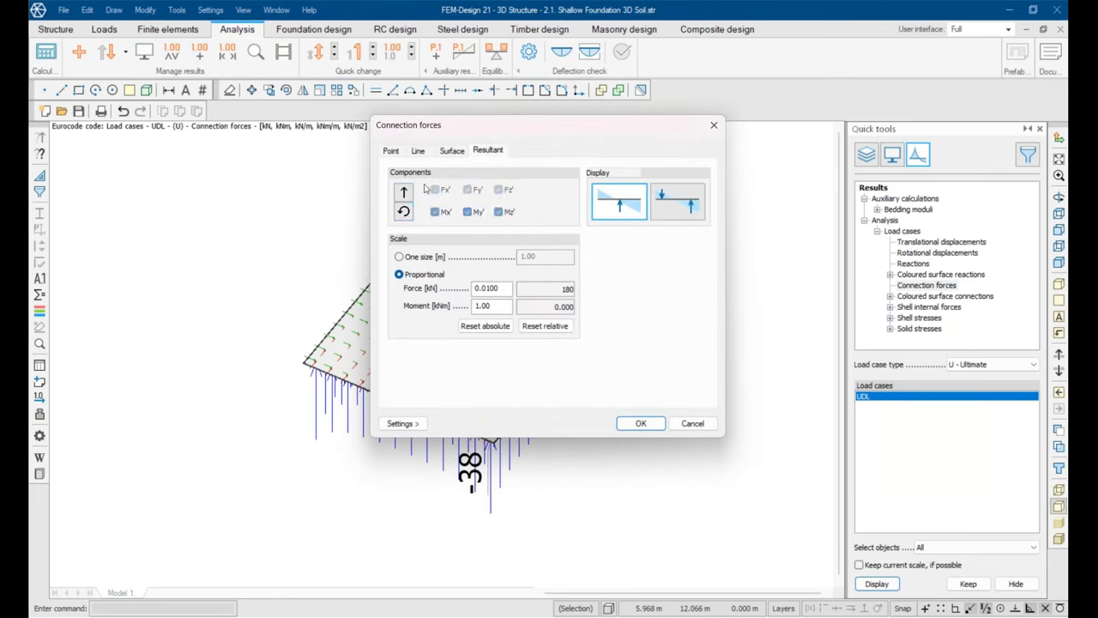
pyautogui.click(451, 151)
pyautogui.click(440, 191)
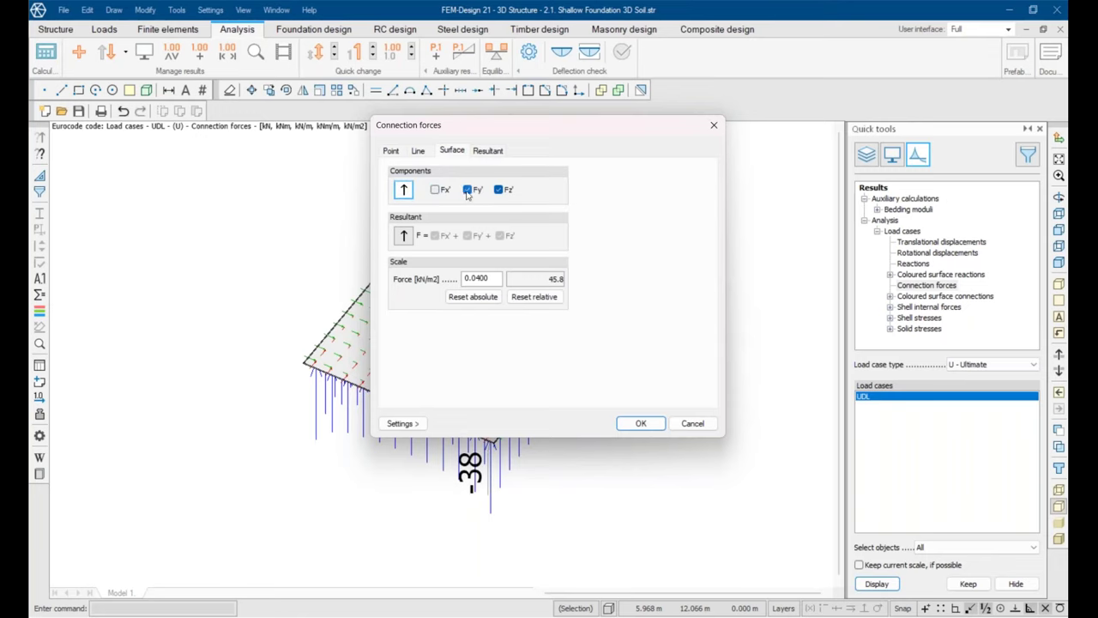
pyautogui.click(641, 423)
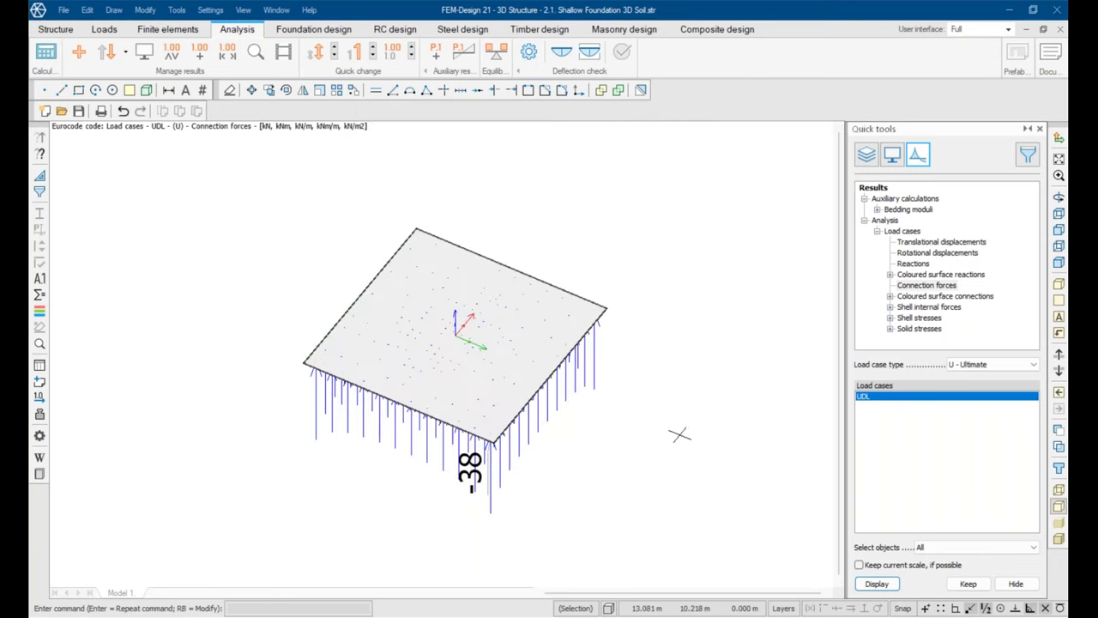
pyautogui.moveTo(674, 436); pyautogui.dragTo(544, 485)
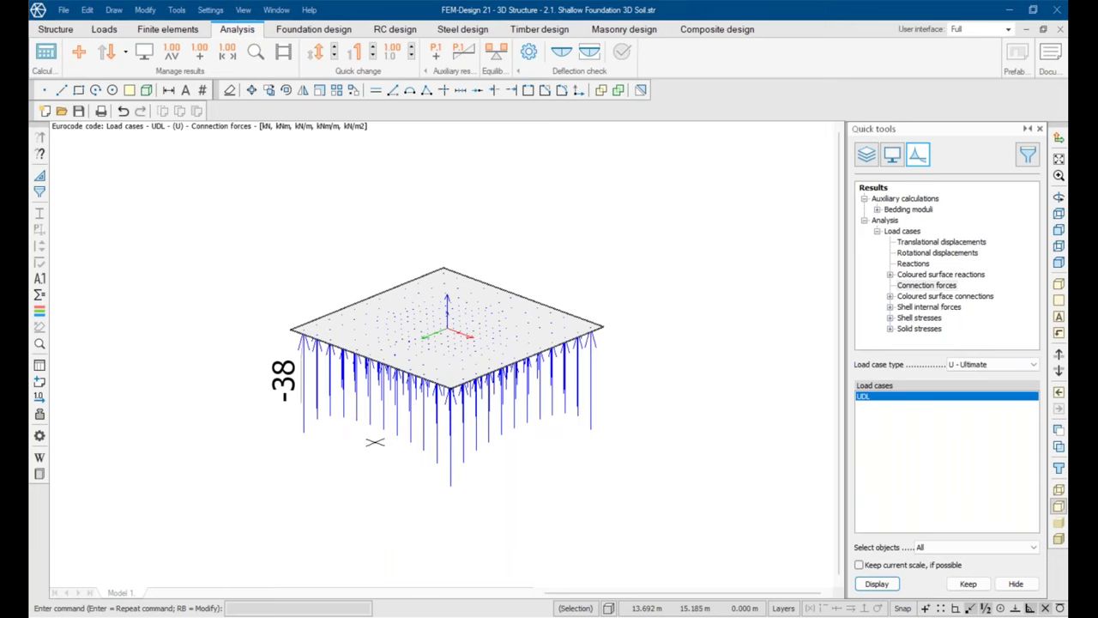
pyautogui.keyDown('shift'); pyautogui.moveTo(439, 462); pyautogui.dragTo(526, 490, button='middle'); pyautogui.keyUp('shift')
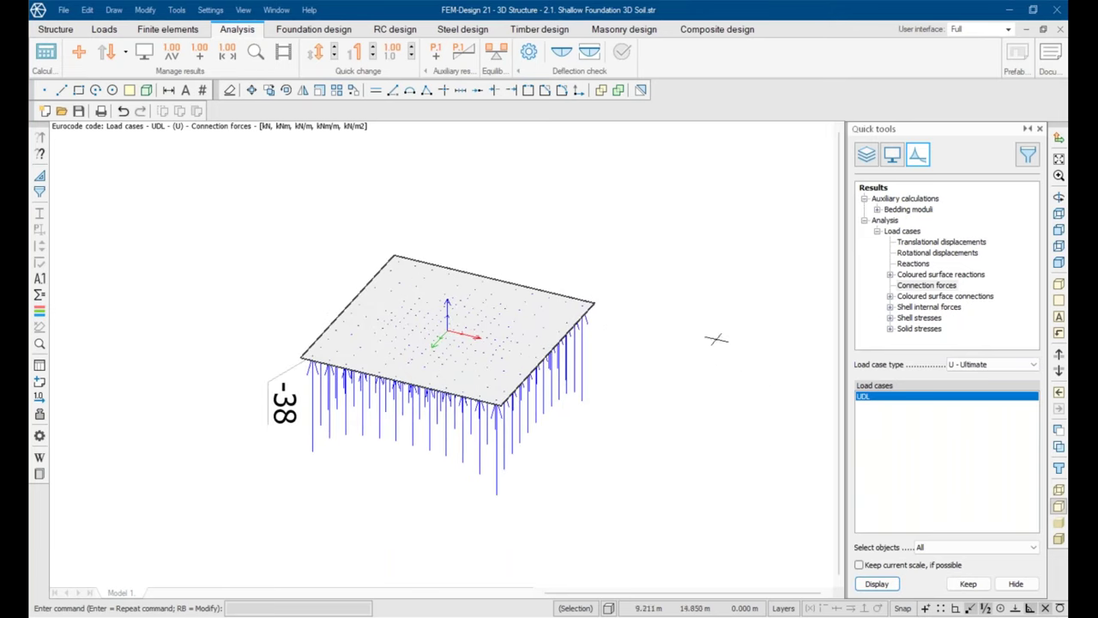
# Step: Display the slab's Mx' and My' shell internal forces for the UDL load case as graphs
pyautogui.click(889, 307)
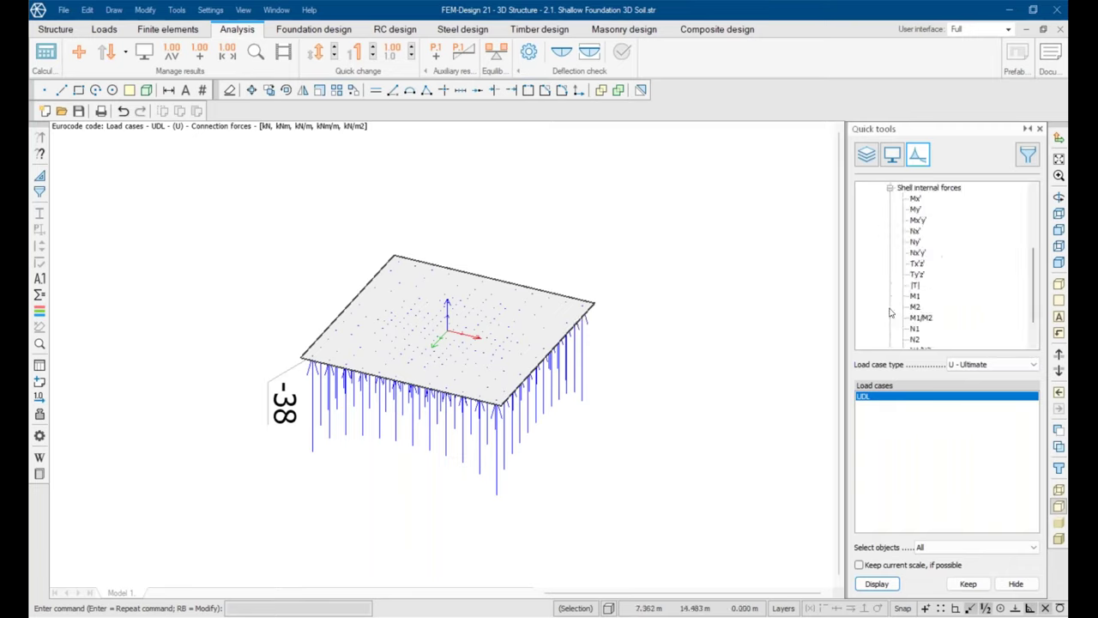
pyautogui.click(916, 198)
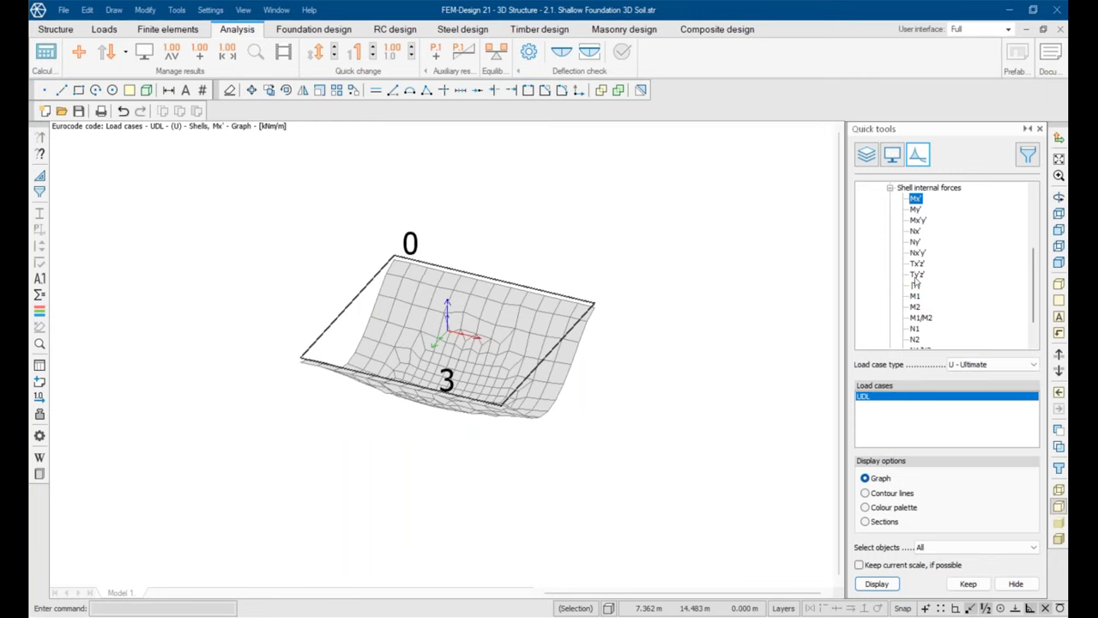
pyautogui.click(915, 209)
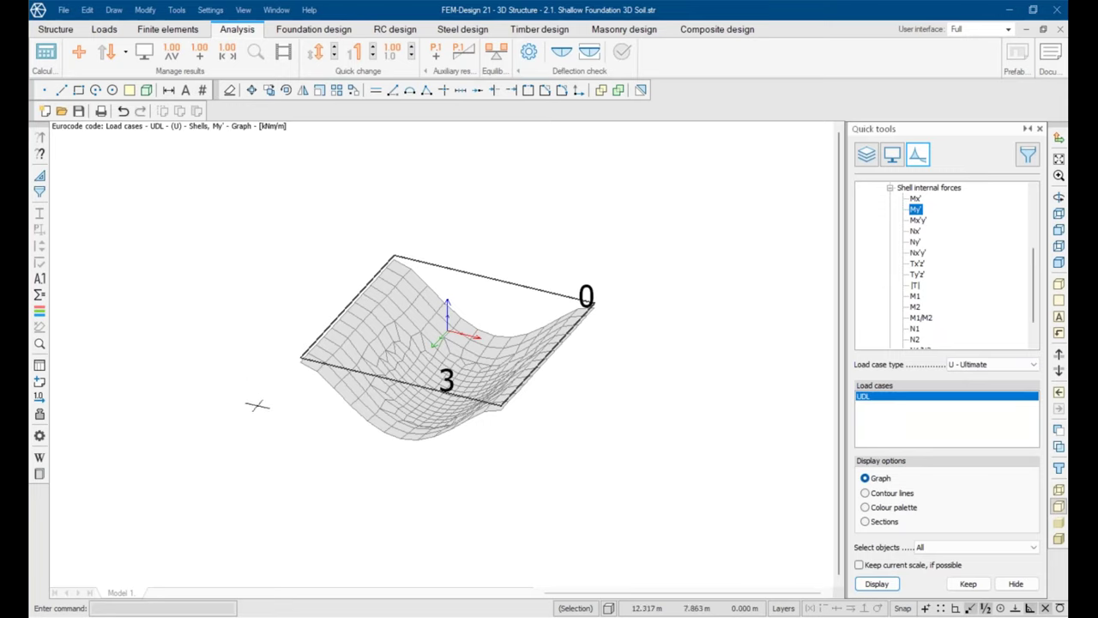
# Step: Open the "2.2. Shallow Foundation Aux" model in FEM-Design from the webinar's project folder
pyautogui.moveTo(481, 610)
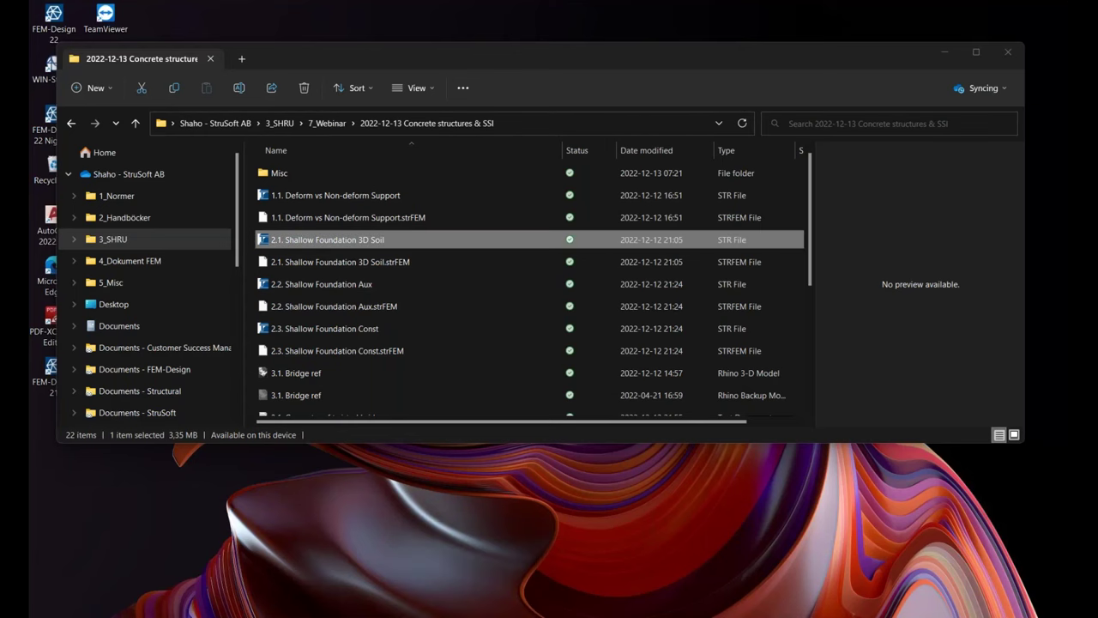
pyautogui.click(485, 586)
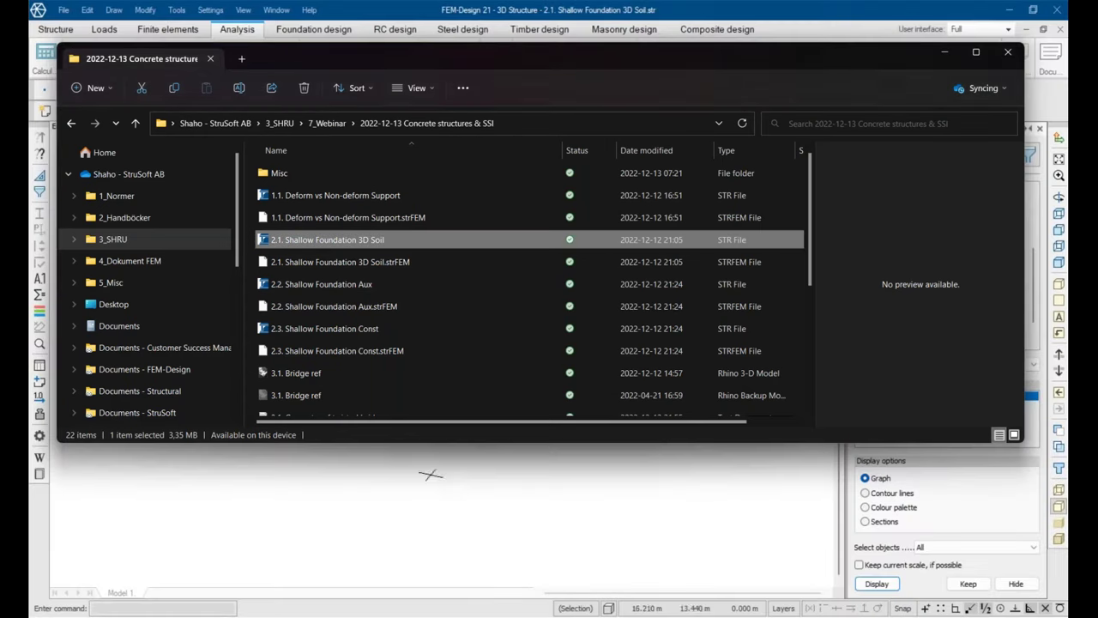
pyautogui.doubleClick(340, 290)
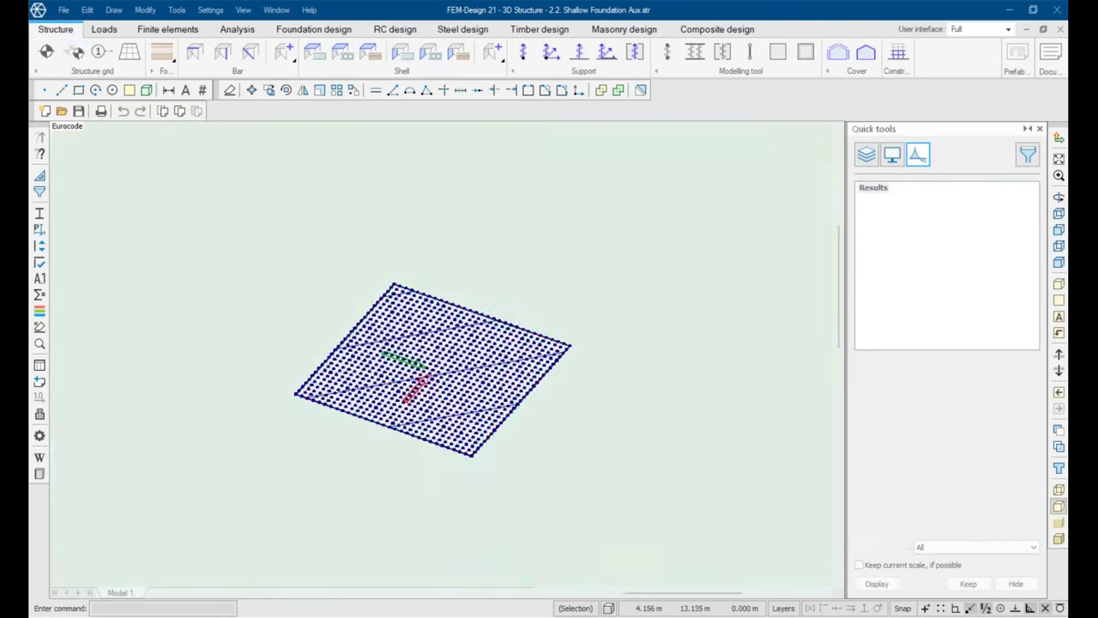
# Step: Examine the Aux model's soil block settings and its Soft Soil filling material parameters, keeping them as they are
pyautogui.scroll(-4, 411, 350)
pyautogui.moveTo(428, 437); pyautogui.dragTo(443, 394, button='middle')
pyautogui.moveTo(442, 394); pyautogui.dragTo(292, 189)
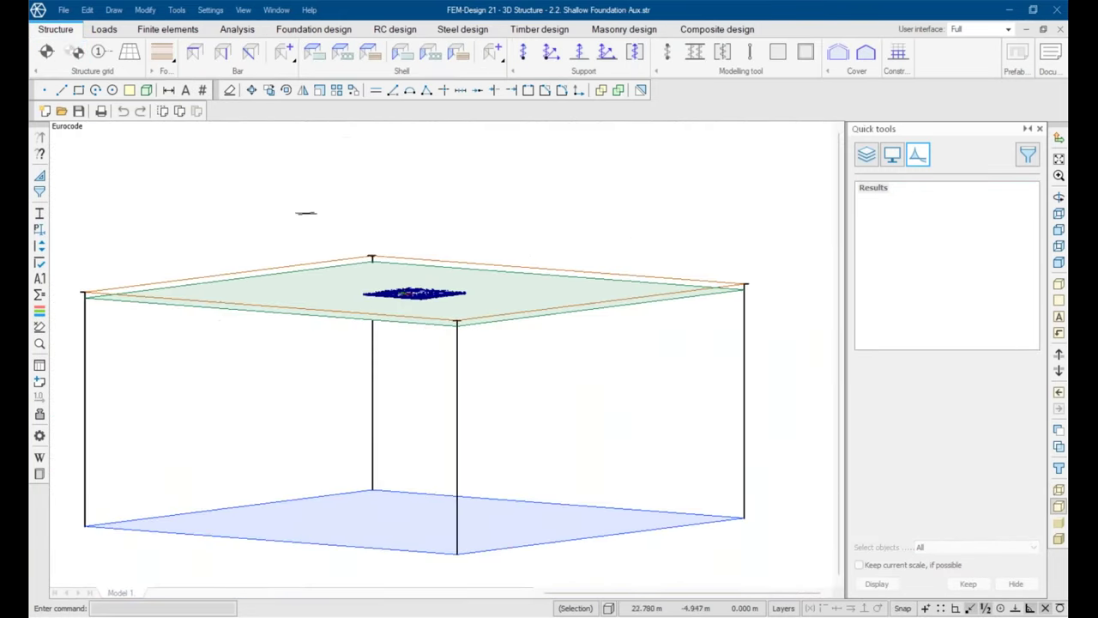
pyautogui.click(173, 60)
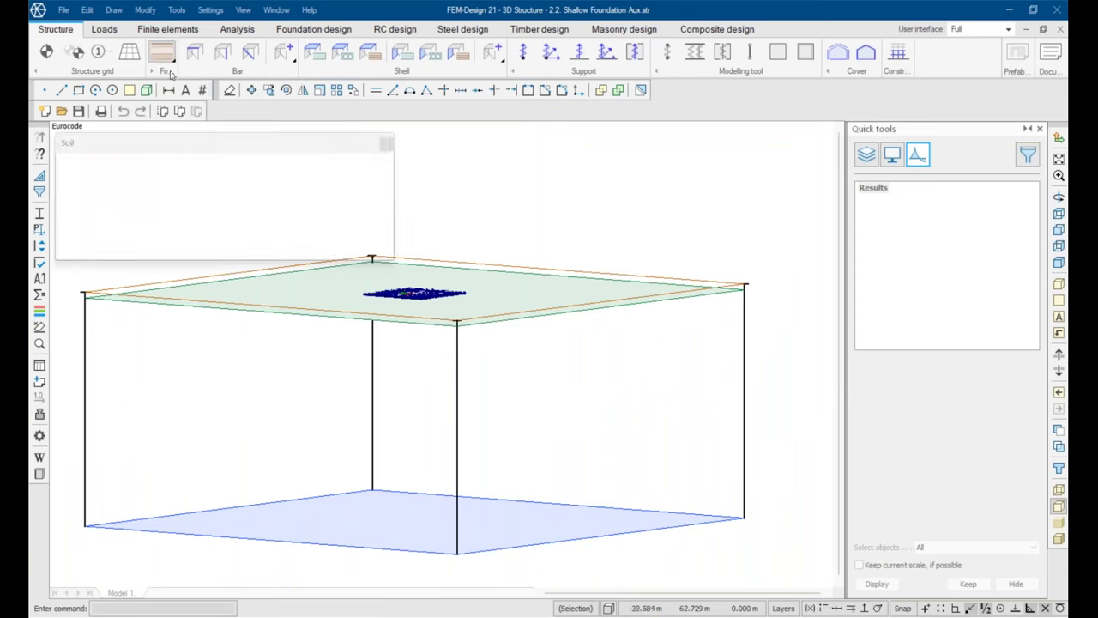
pyautogui.click(170, 75)
pyautogui.click(456, 350)
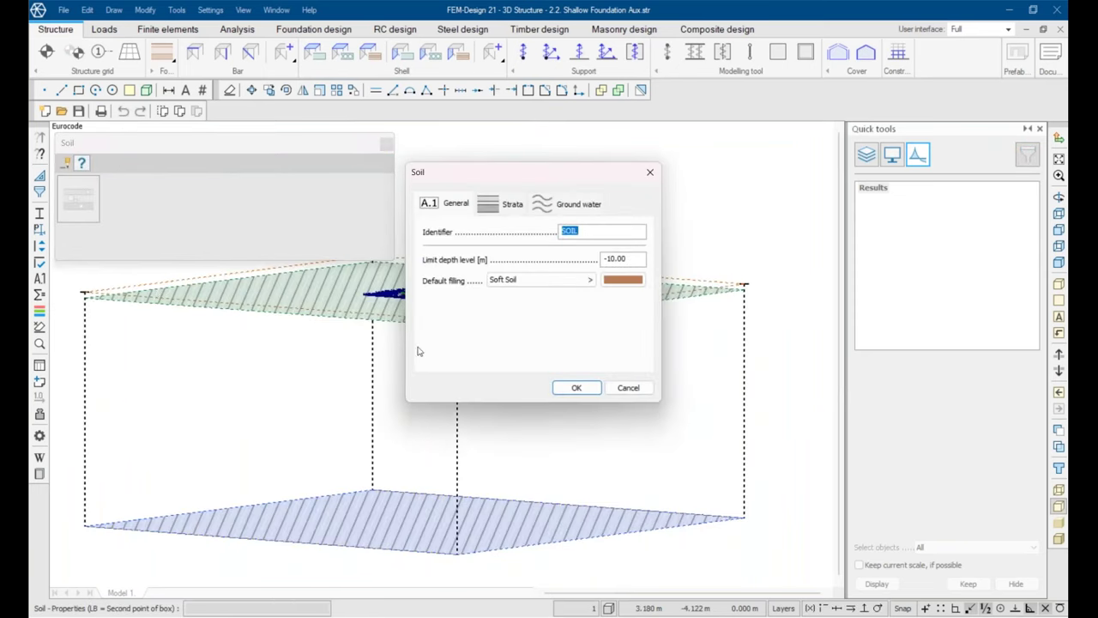
pyautogui.click(533, 285)
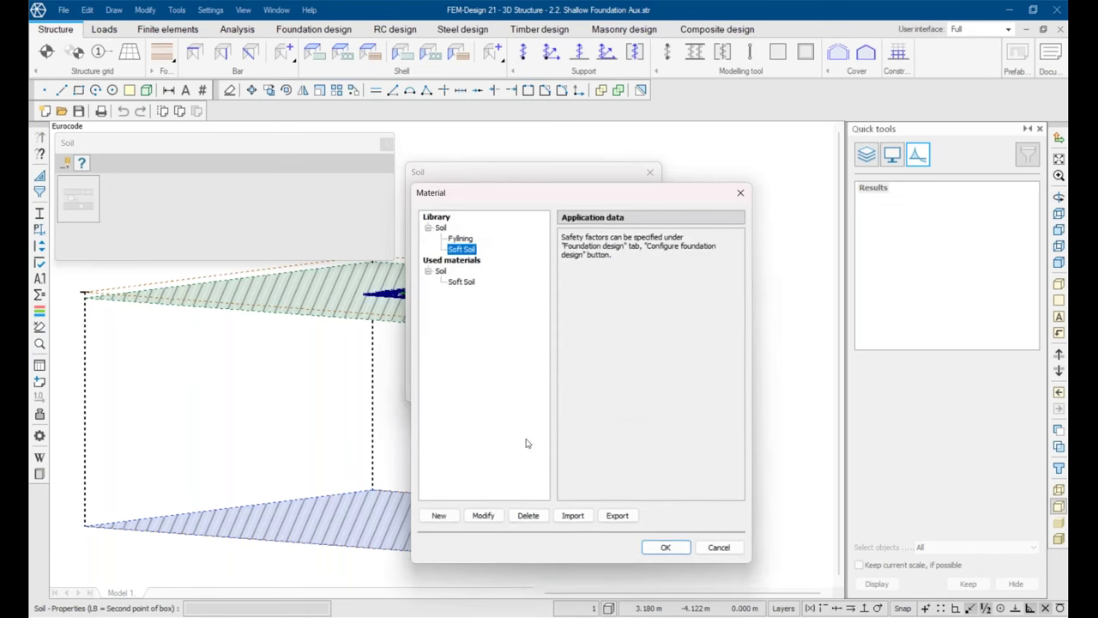
pyautogui.click(484, 511)
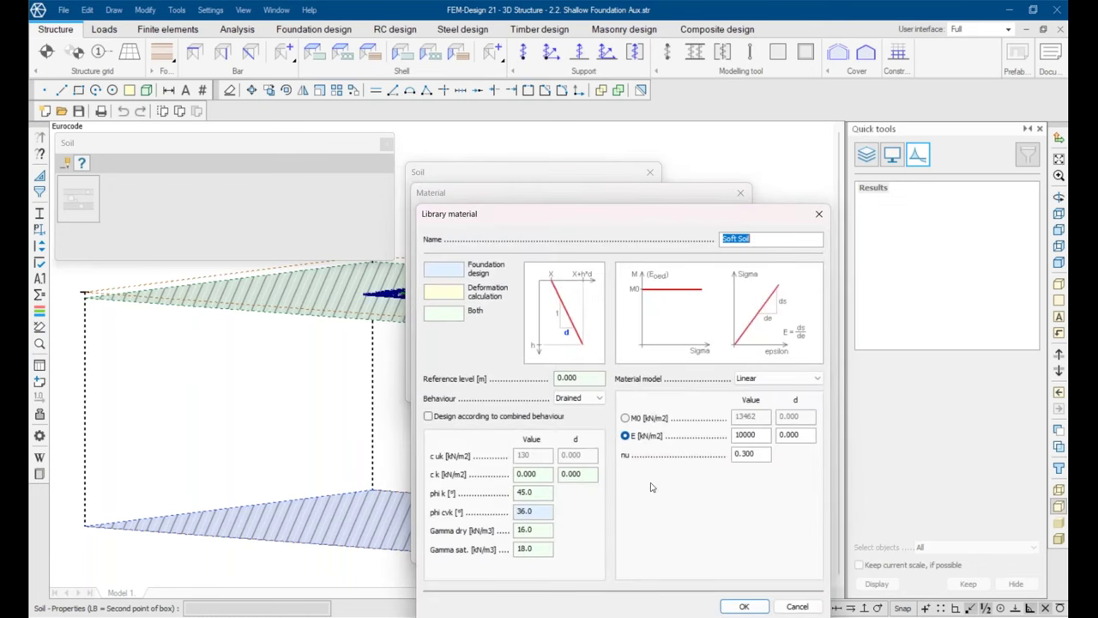
pyautogui.press('Return')
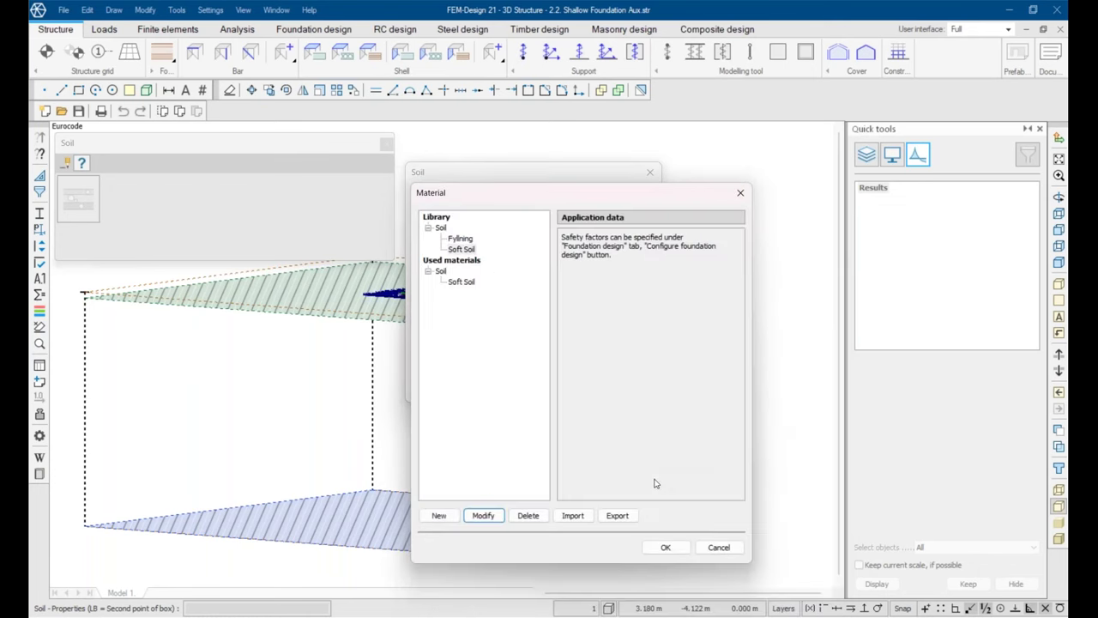
pyautogui.press('Return')
pyautogui.press('Return')
pyautogui.keyDown('shift'); pyautogui.moveTo(282, 146); pyautogui.dragTo(355, 274, button='middle'); pyautogui.keyUp('shift')
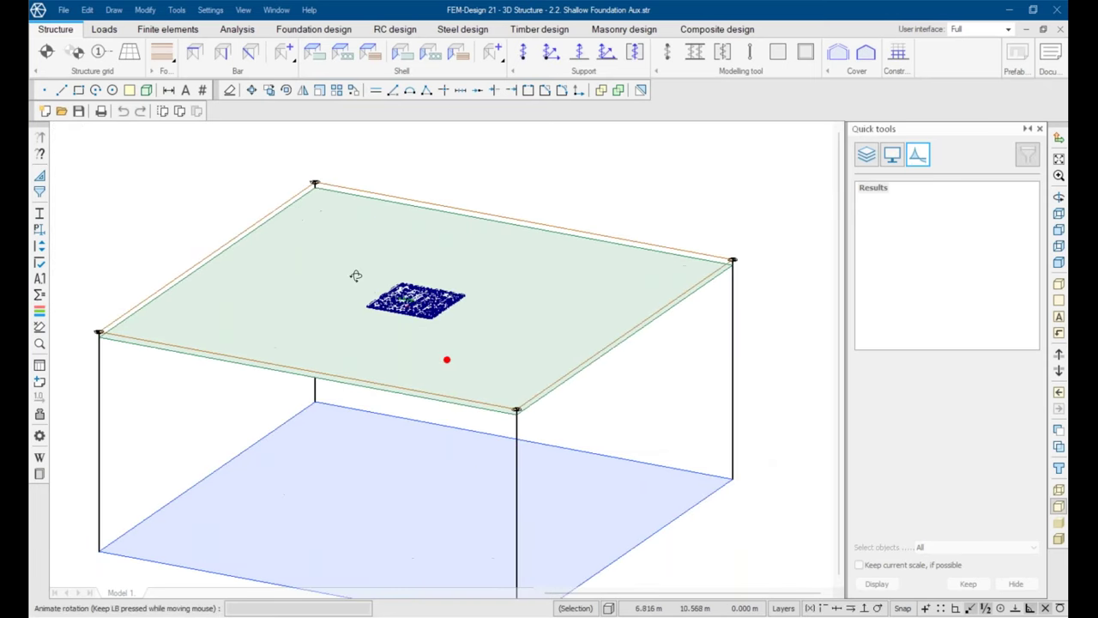
# Step: Check the soil calculation setting that controls whether soil is calculated as a solid element, discarding any change
pyautogui.click(210, 10)
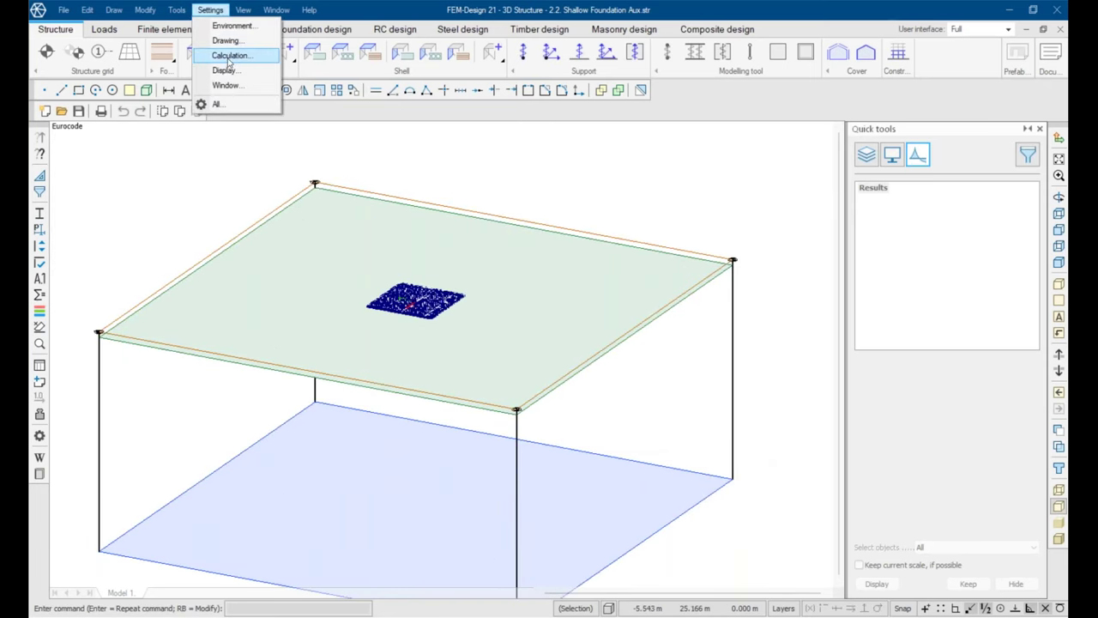
pyautogui.click(229, 57)
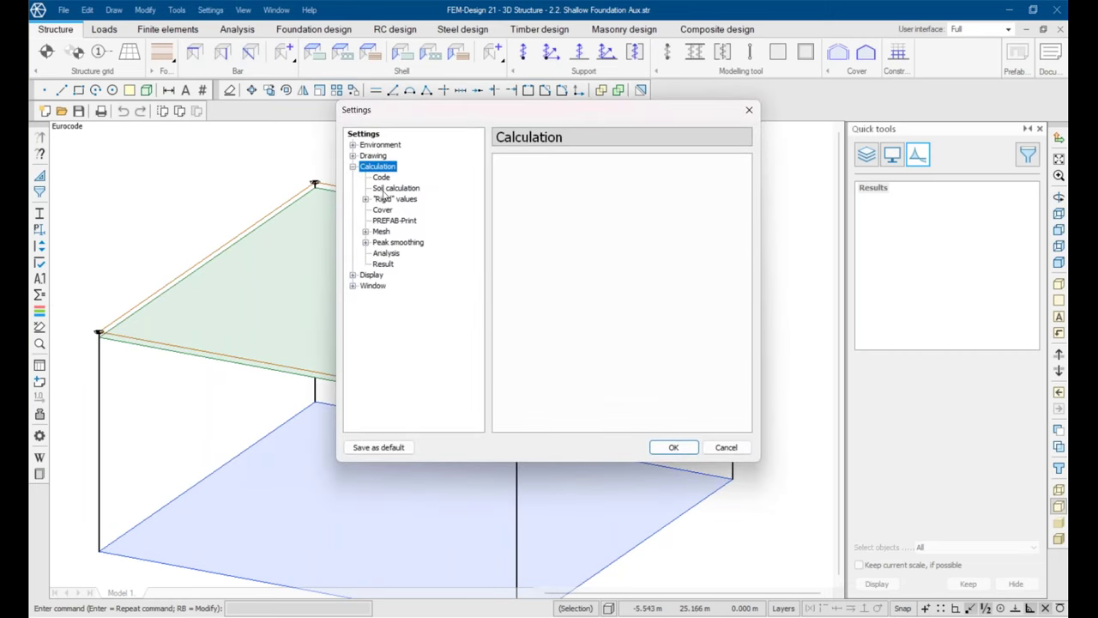
pyautogui.click(385, 189)
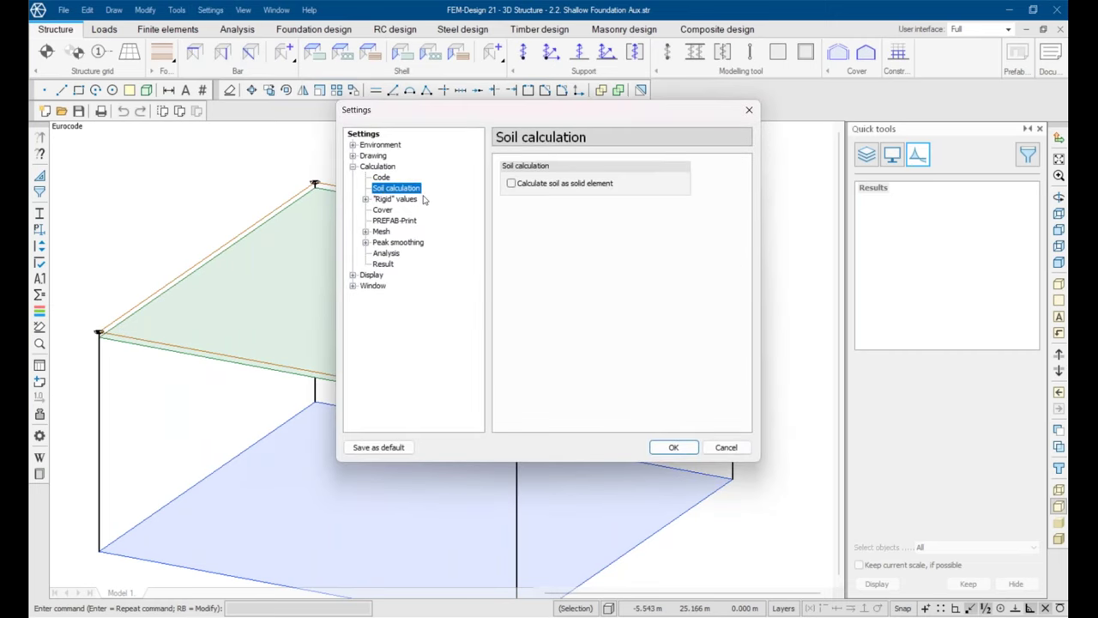
pyautogui.click(522, 184)
pyautogui.click(726, 447)
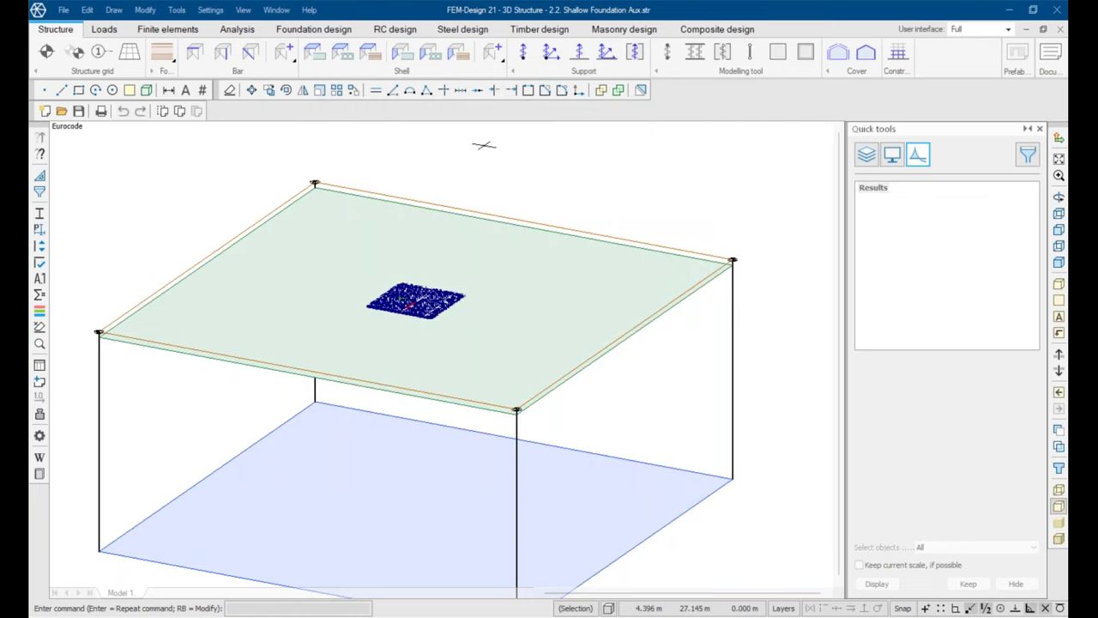
# Step: Delete all existing stiffness points from the foundation slab's surface support
pyautogui.scroll(6, 523, 259)
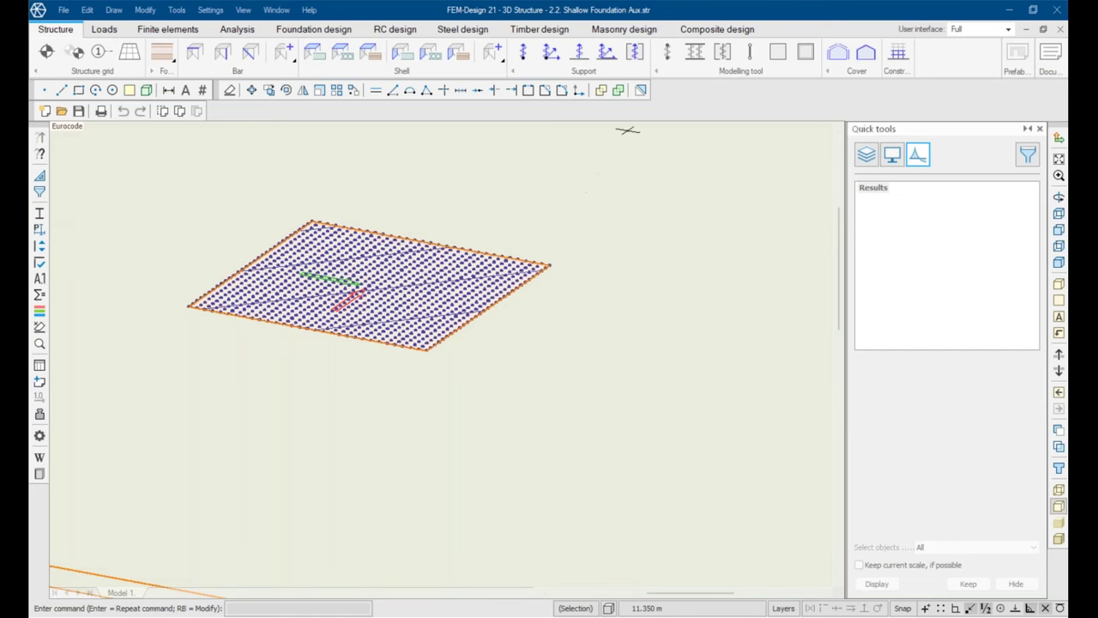
pyautogui.click(635, 53)
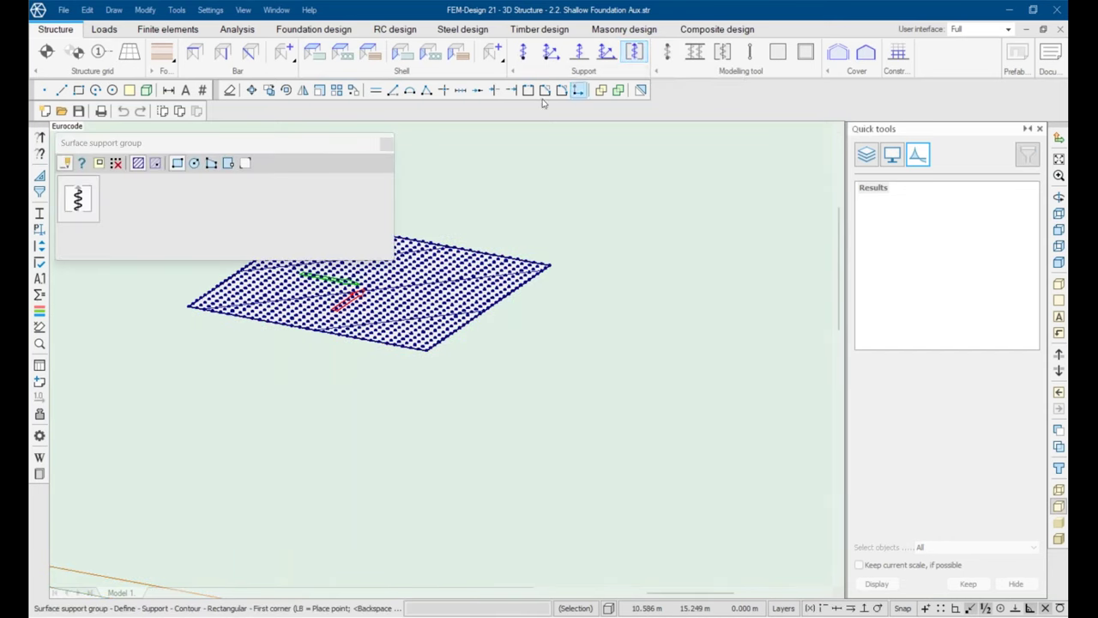
pyautogui.click(116, 163)
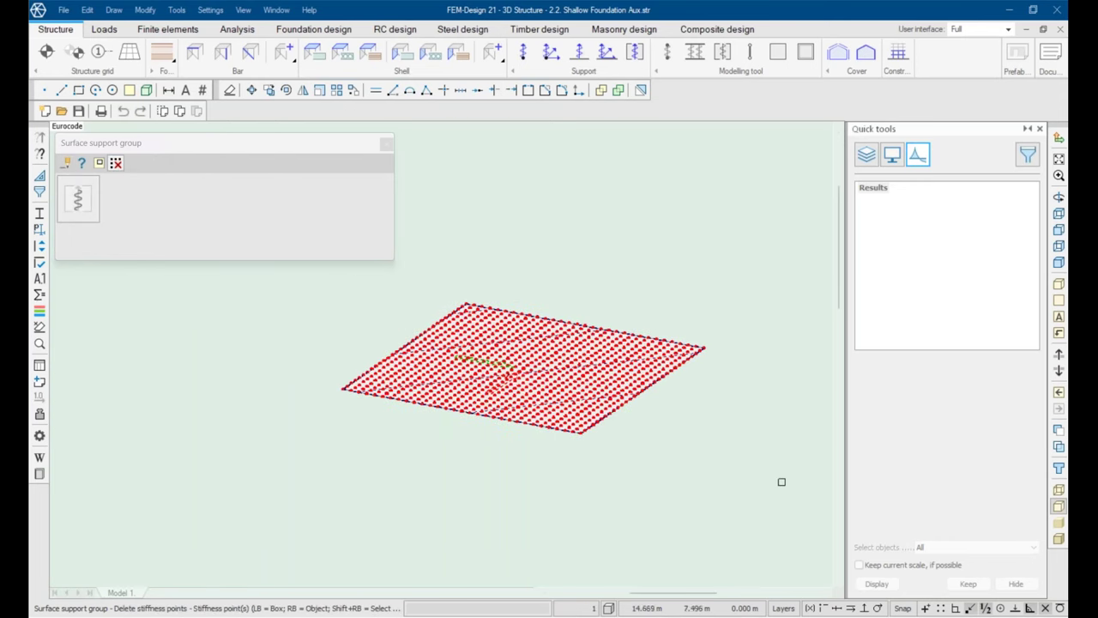
pyautogui.moveTo(778, 481); pyautogui.dragTo(228, 286)
# Step: Define a rectangular field of stiffness points at 0.1 m spacing over the whole foundation slab, from corner to opposite corner
pyautogui.click(65, 163)
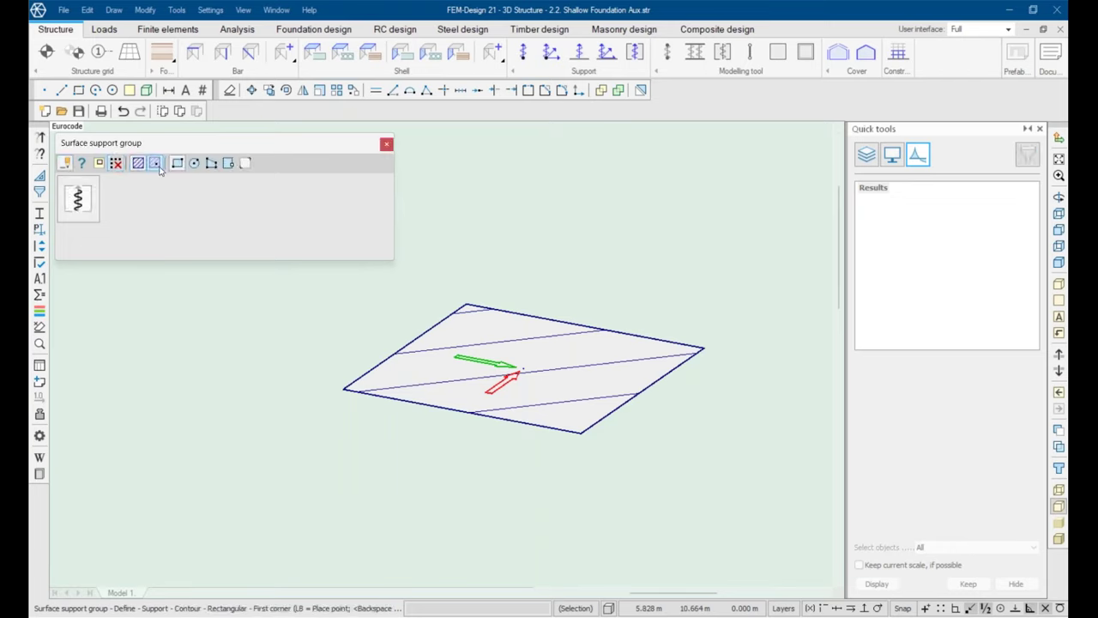
pyautogui.click(156, 163)
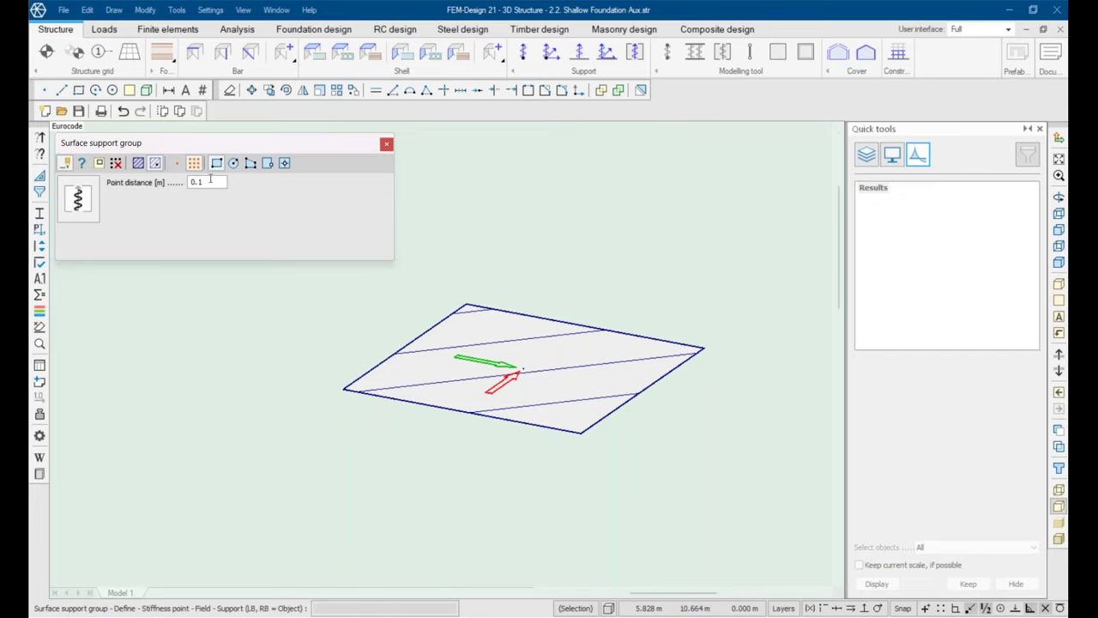
pyautogui.click(490, 343)
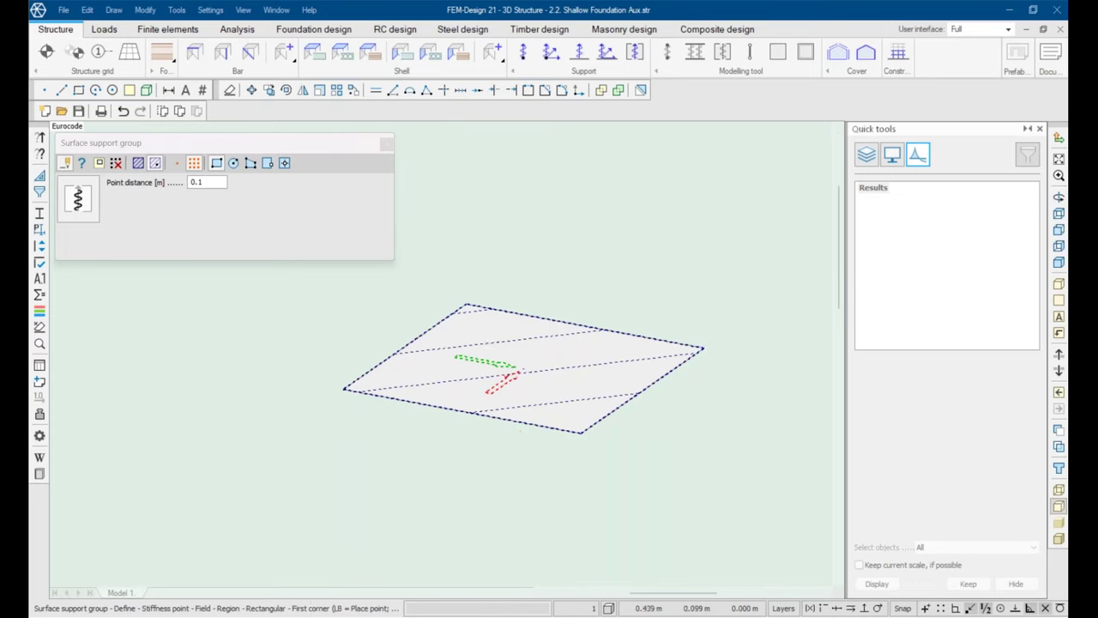
pyautogui.click(344, 388)
pyautogui.click(703, 347)
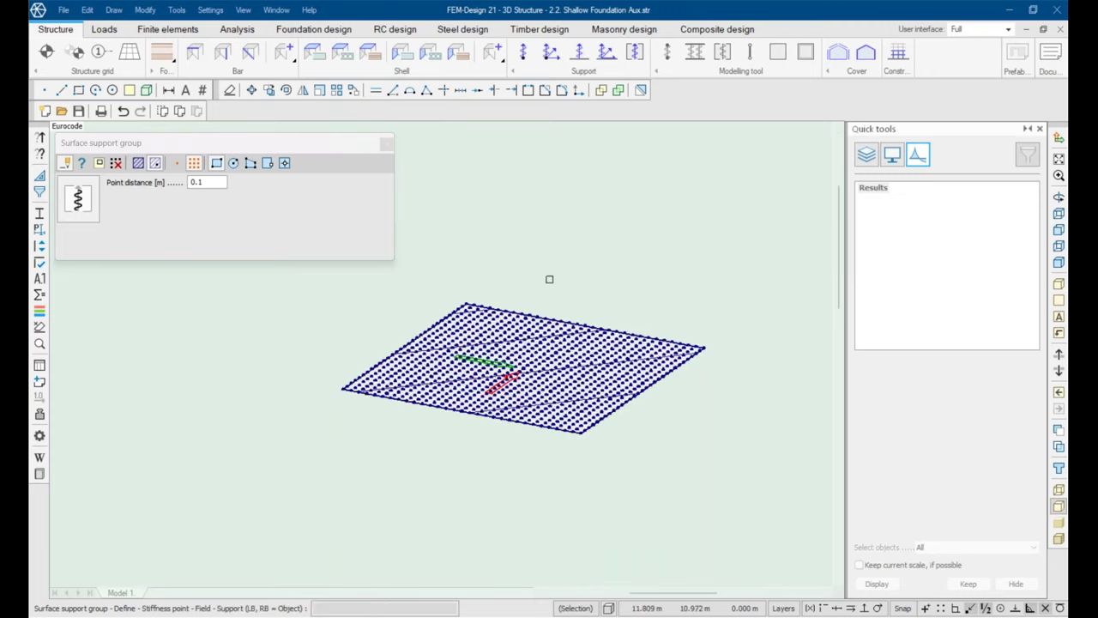
pyautogui.click(380, 149)
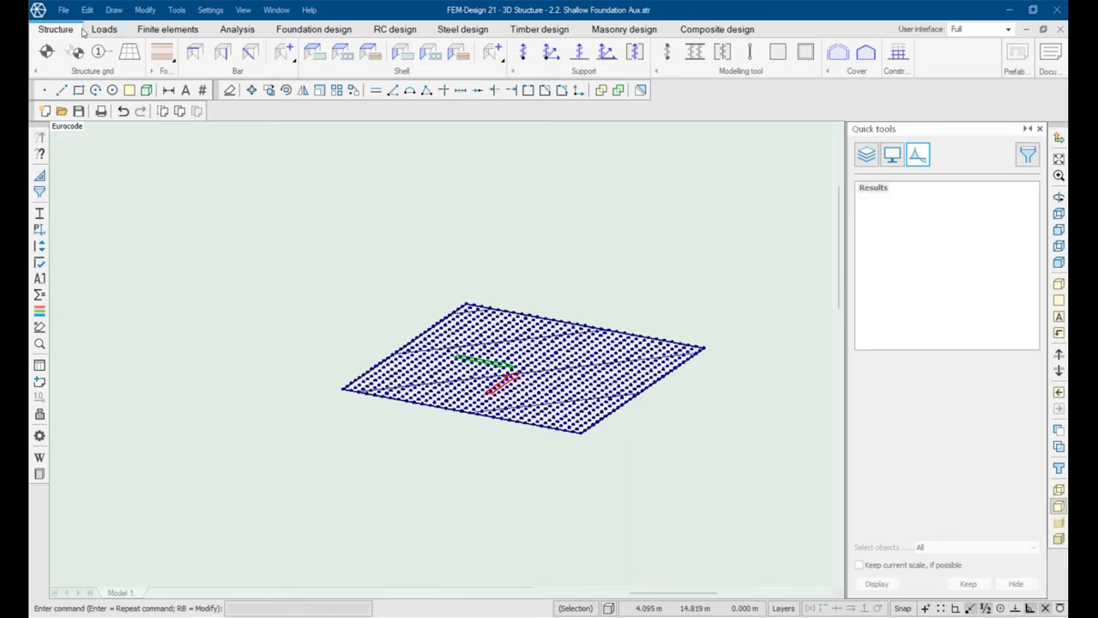
# Step: Examine the foundation slab's general bedding, slab geometry and material properties, keeping them as they are
pyautogui.click(163, 53)
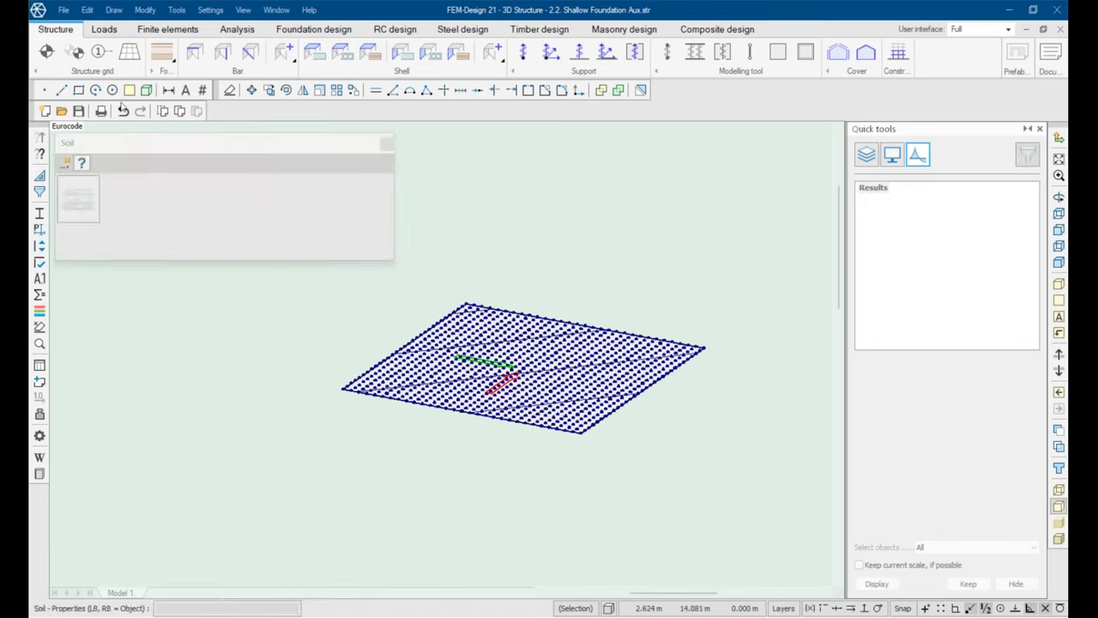
pyautogui.click(172, 60)
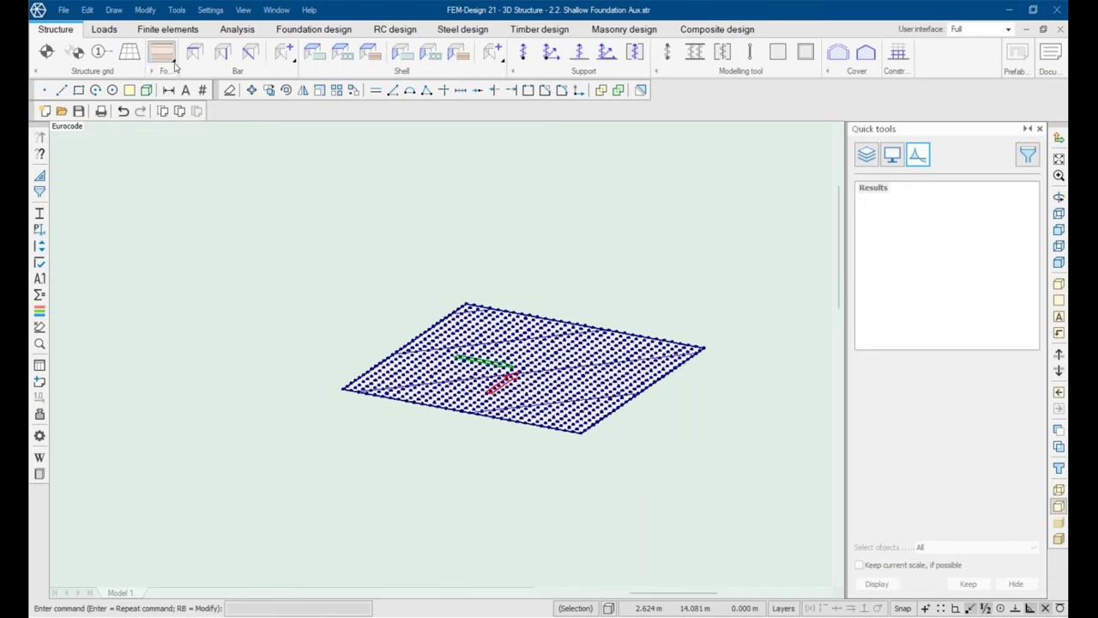
pyautogui.click(162, 204)
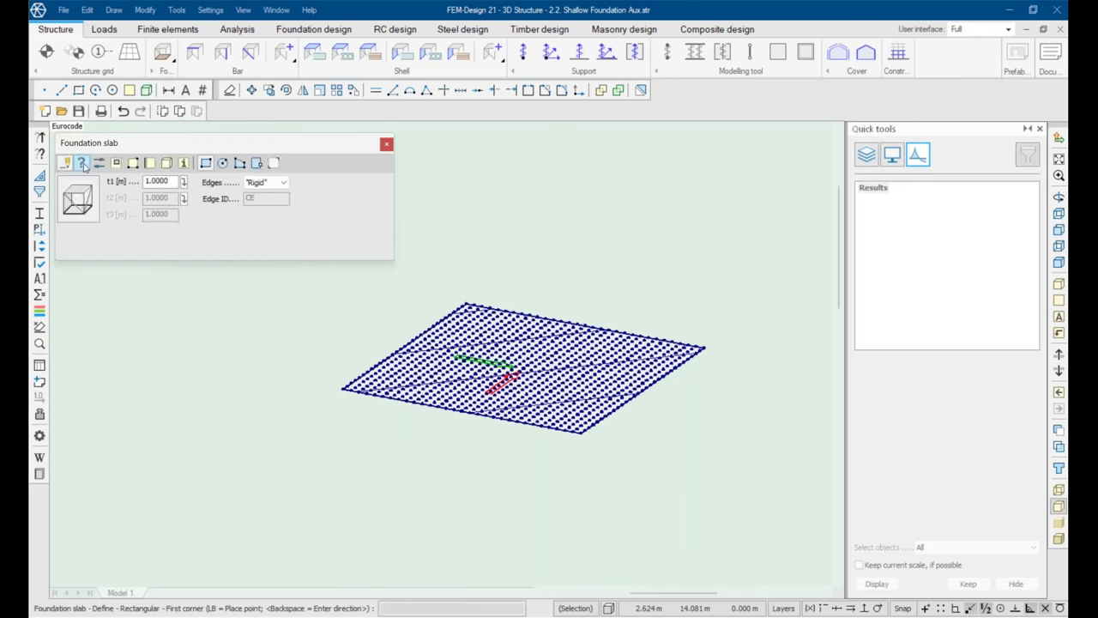
pyautogui.rightClick(438, 369)
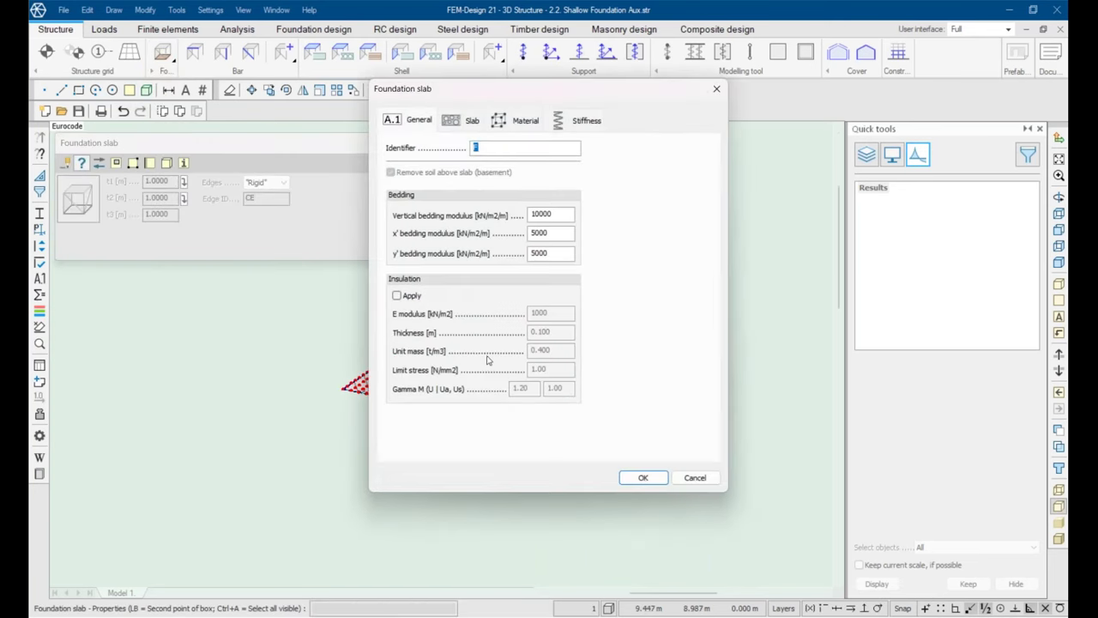
pyautogui.click(456, 127)
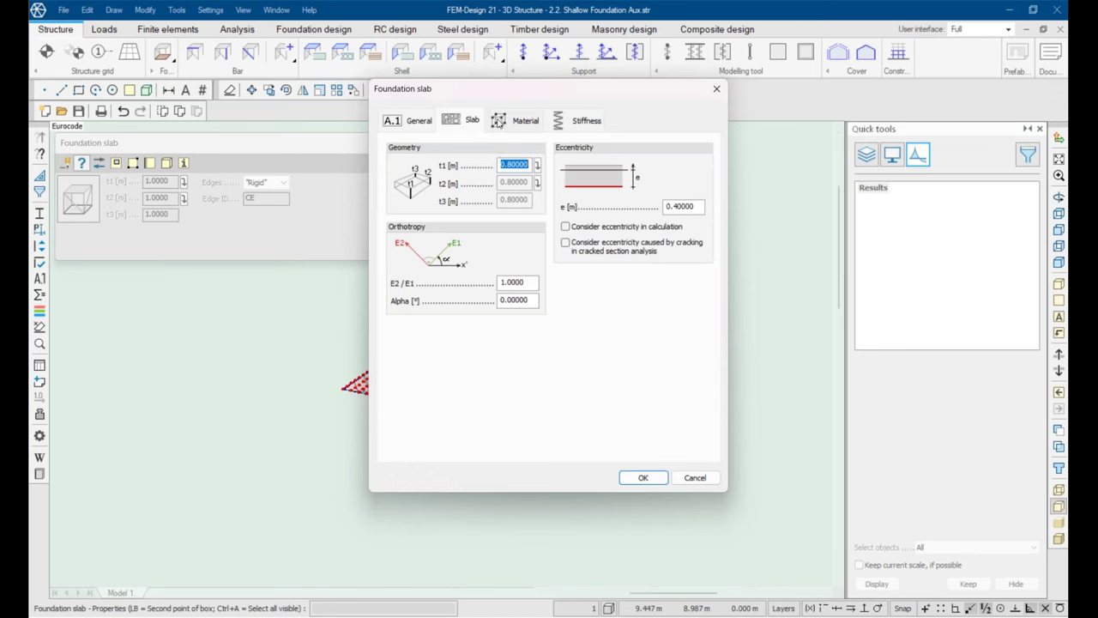
pyautogui.click(499, 121)
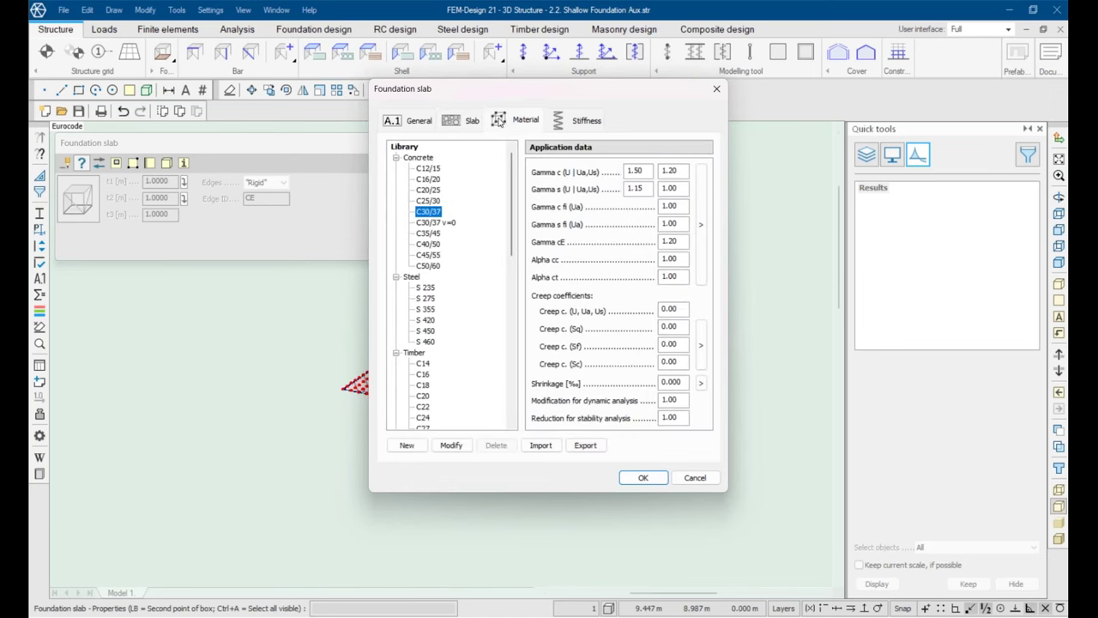
pyautogui.click(643, 477)
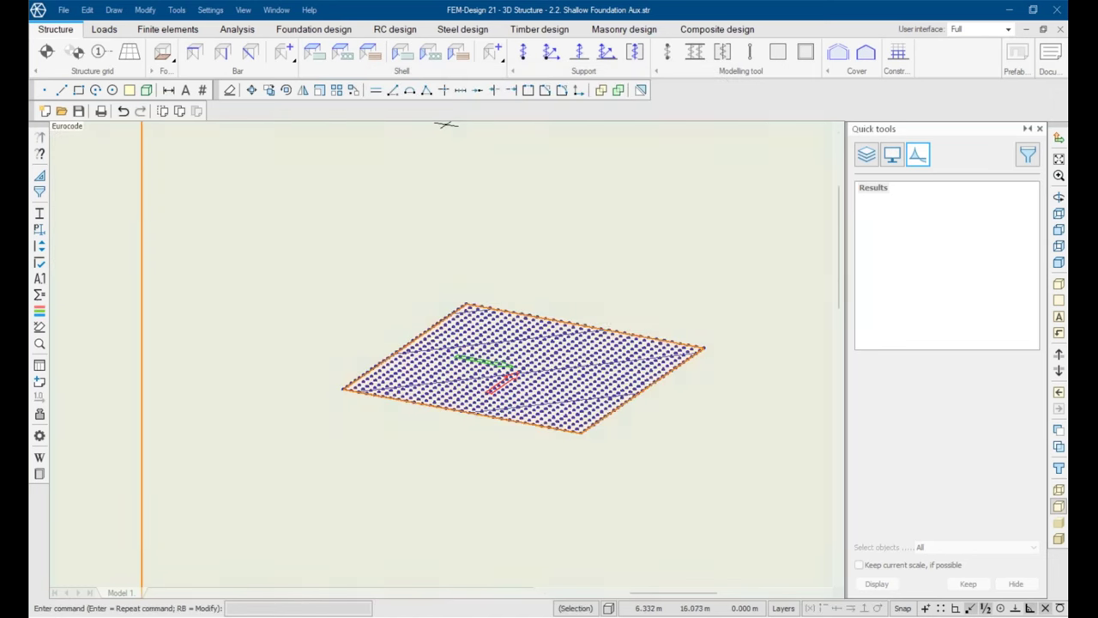
# Step: Review the UDL surface load on the slab and the load combination that includes it
pyautogui.click(104, 29)
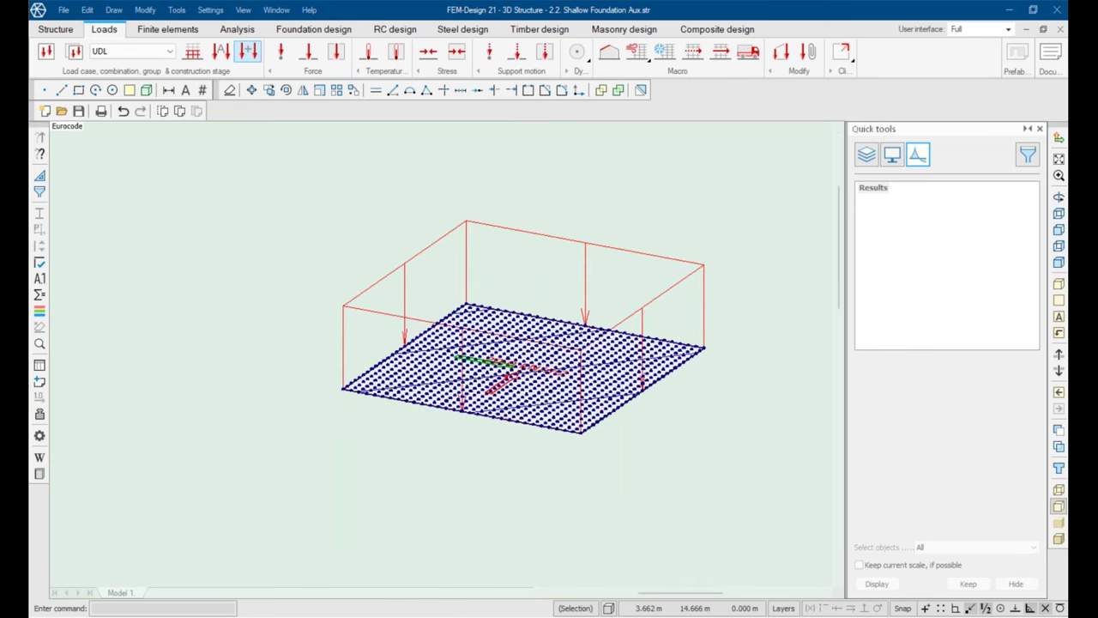
pyautogui.click(248, 51)
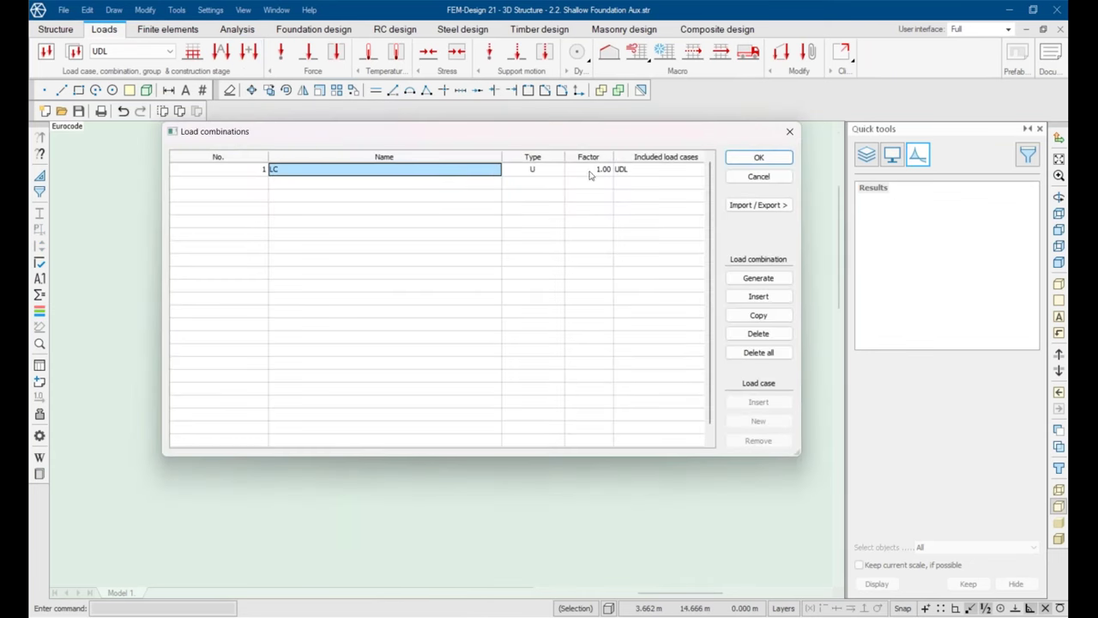
pyautogui.click(789, 133)
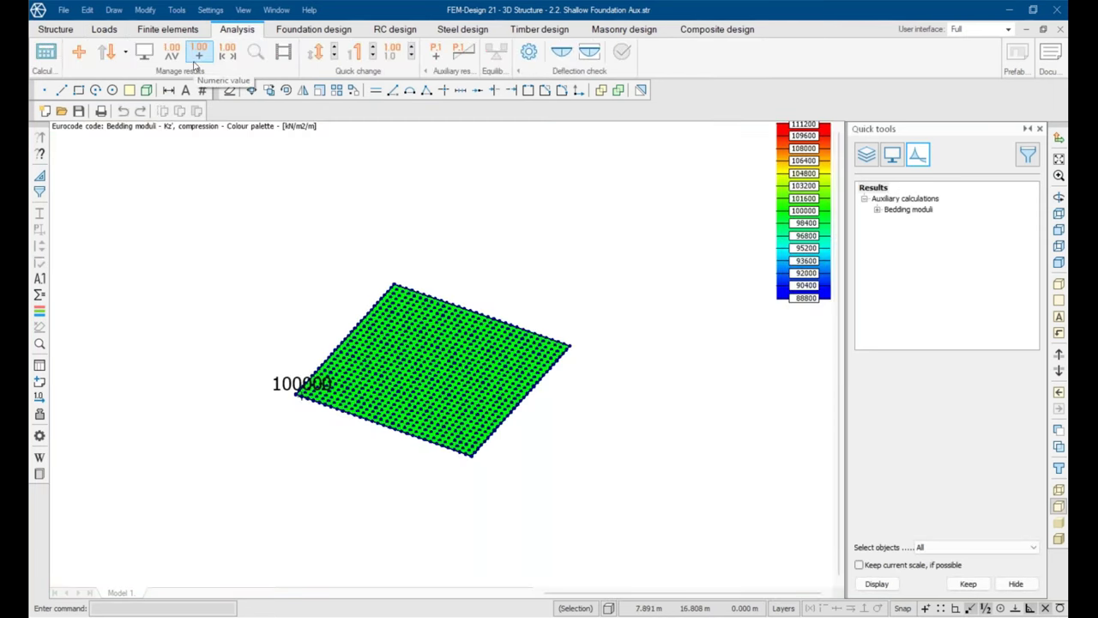
# Step: Run the auxiliary bedding modulus calculation with LC as the characteristic load combination and inspect the Kz' colour palette
pyautogui.click(46, 52)
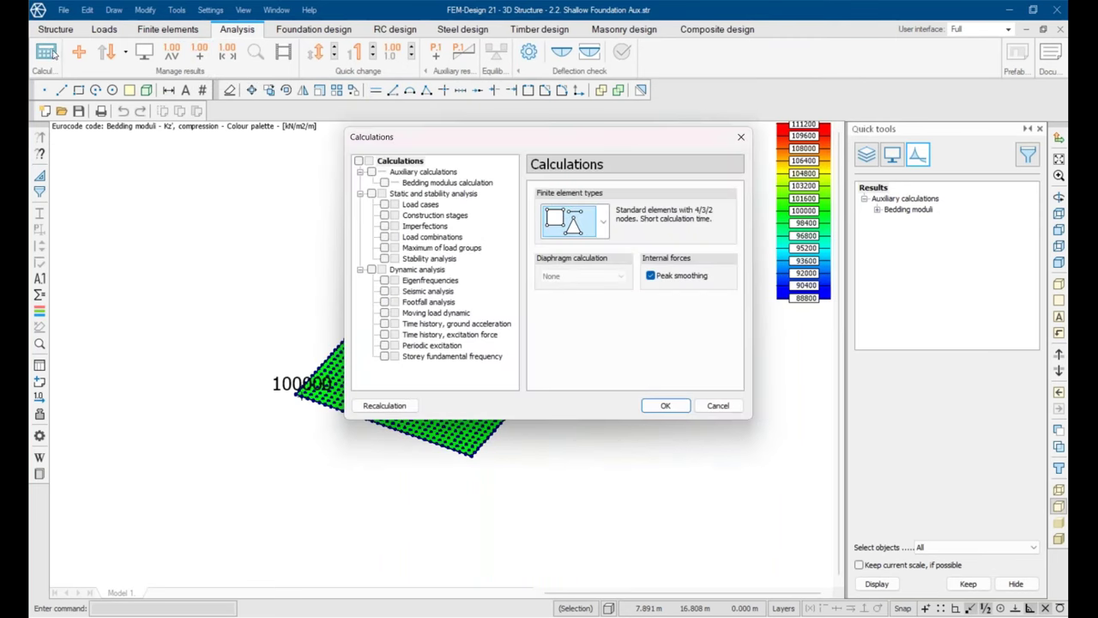
pyautogui.click(371, 172)
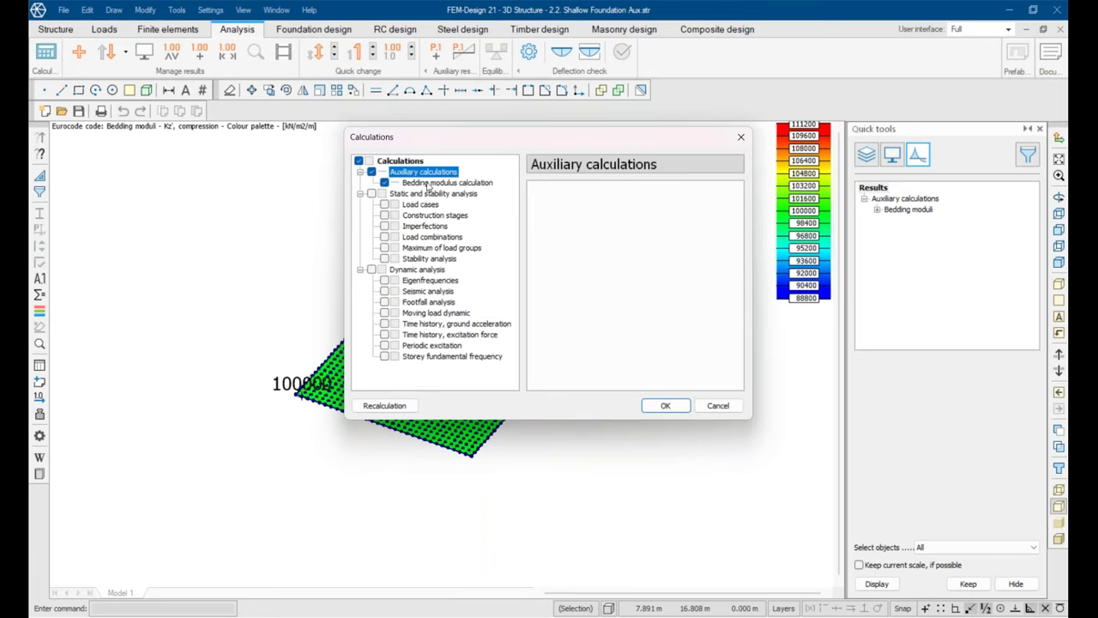
pyautogui.click(428, 182)
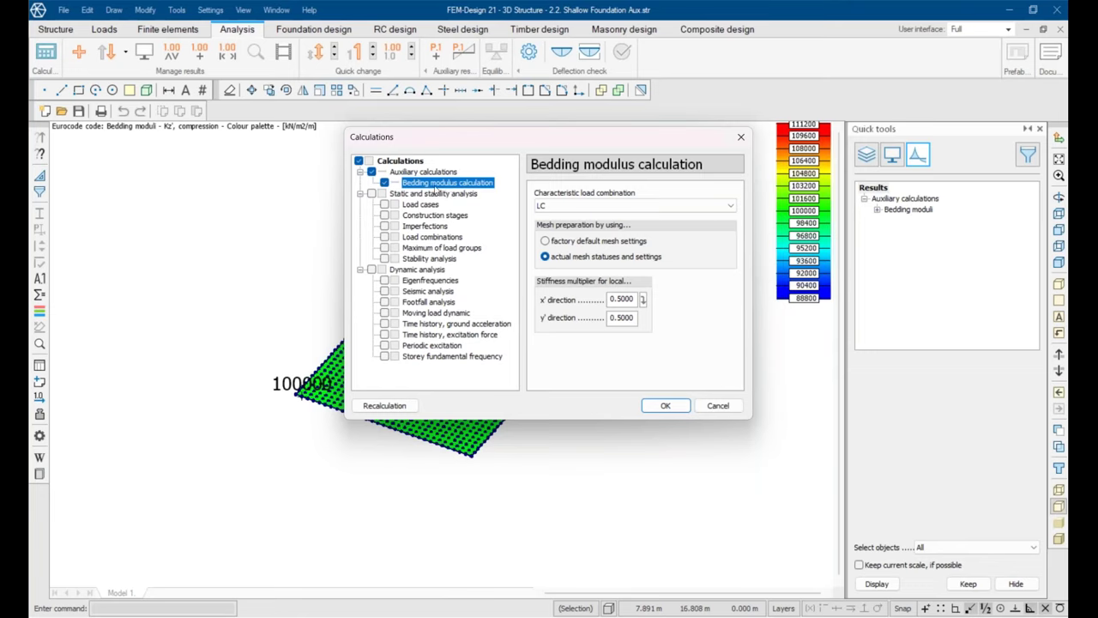
pyautogui.click(558, 206)
pyautogui.click(558, 214)
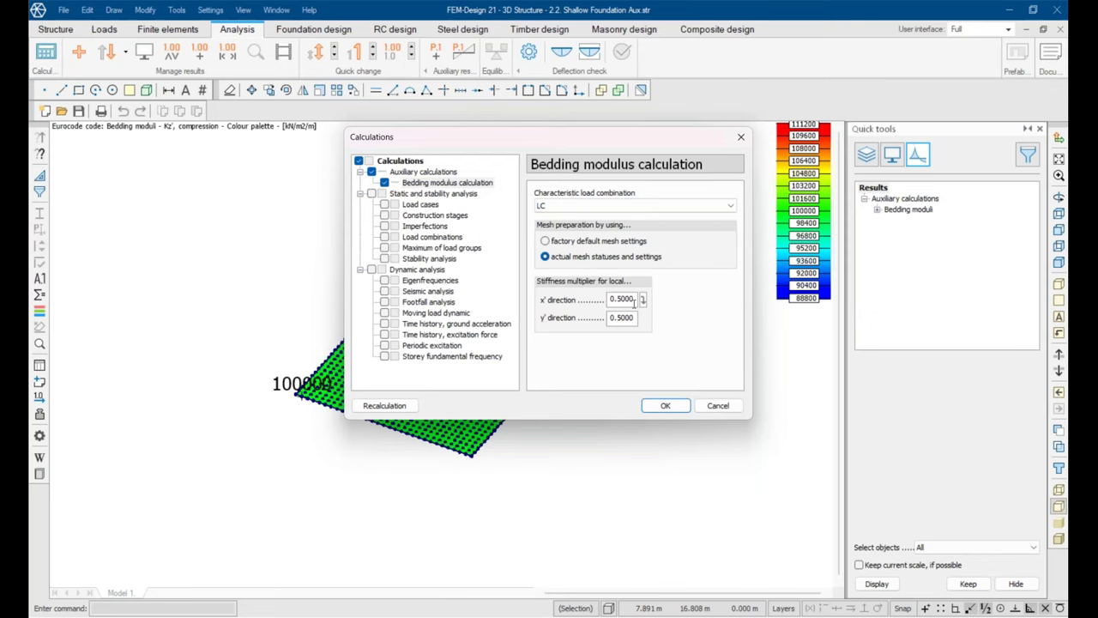
pyautogui.click(665, 405)
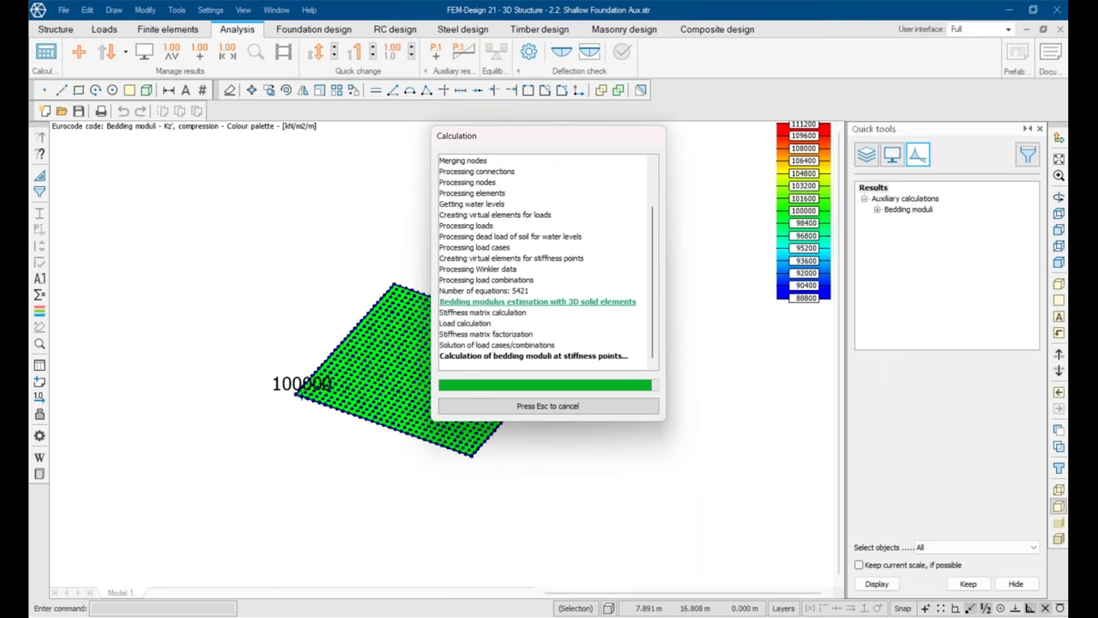
pyautogui.click(559, 409)
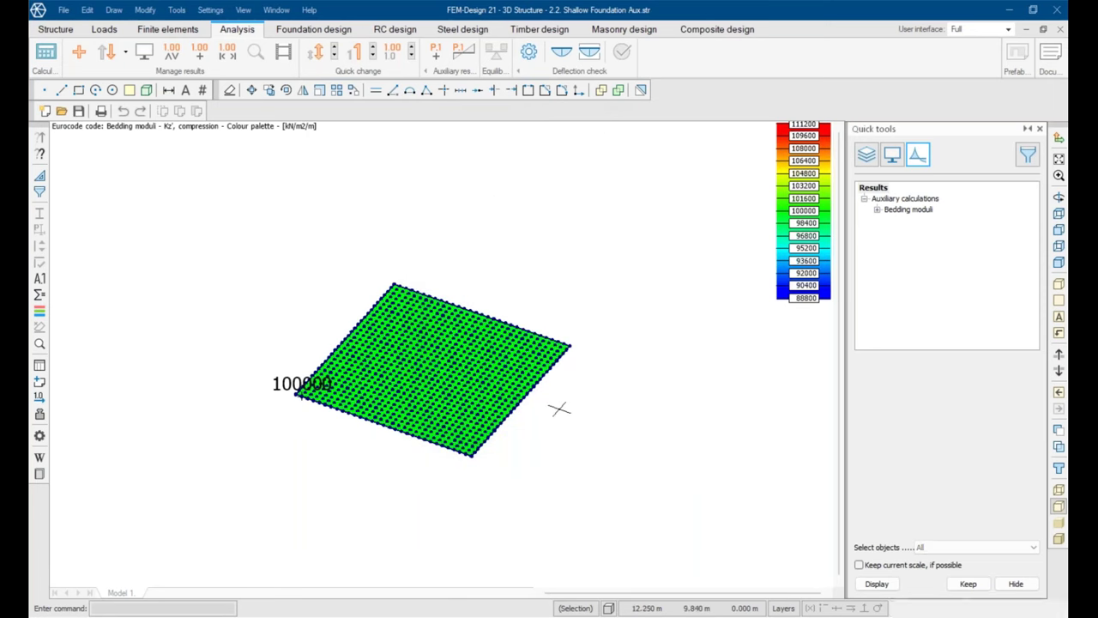
pyautogui.moveTo(569, 383)
pyautogui.mouseDown()
pyautogui.moveTo(581, 443)
pyautogui.moveTo(581, 396)
pyautogui.mouseUp()
pyautogui.press('Escape')
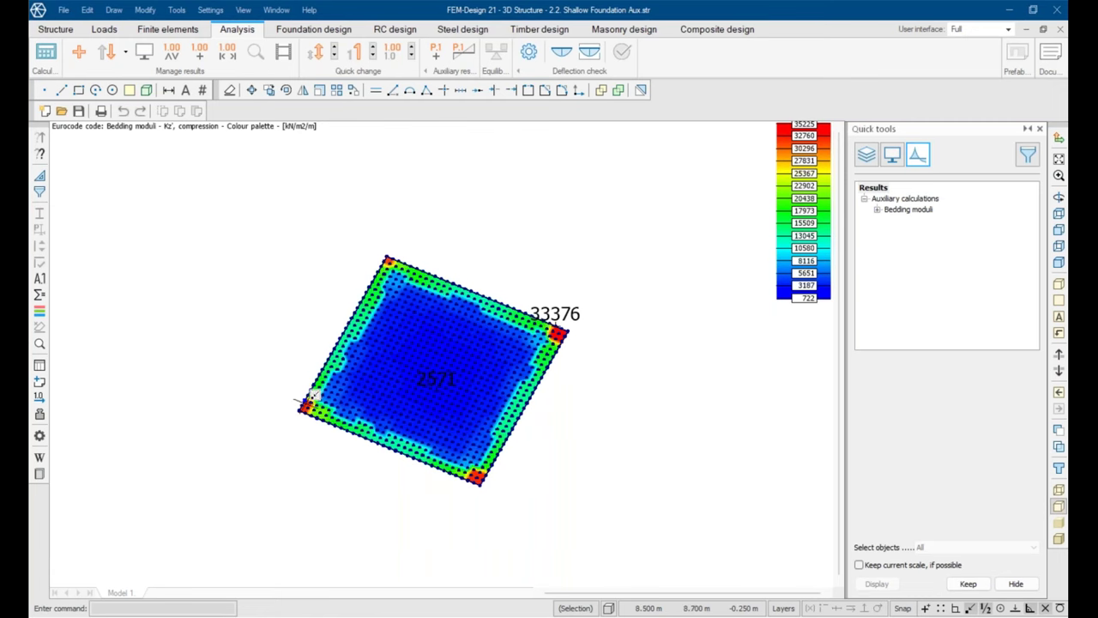
pyautogui.scroll(4, 313, 397)
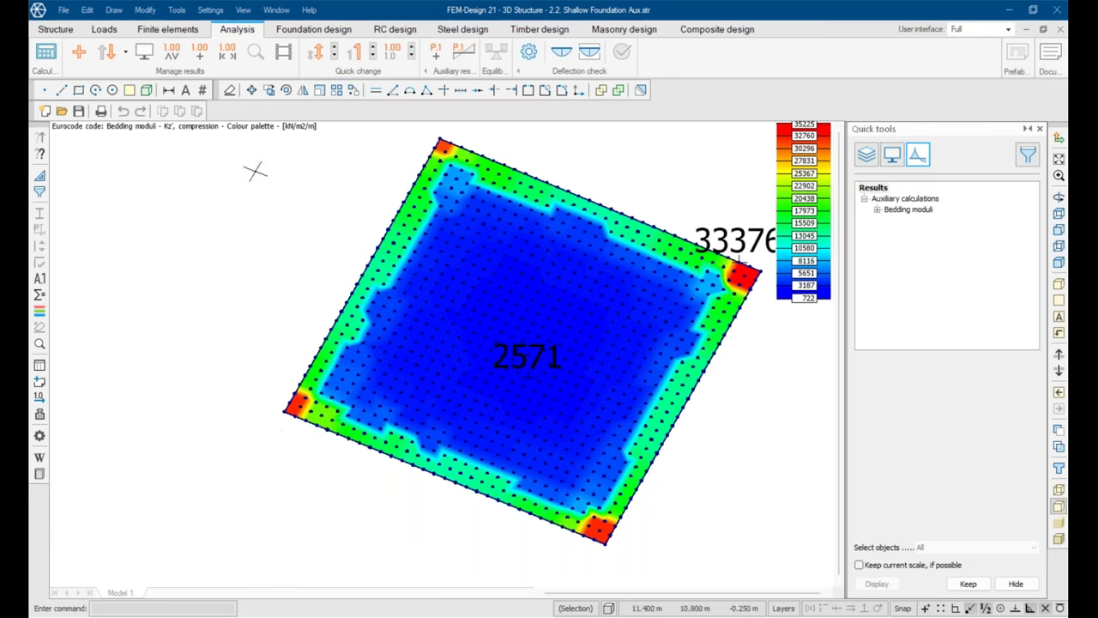
# Step: Run the static analysis for load combinations only
pyautogui.click(45, 53)
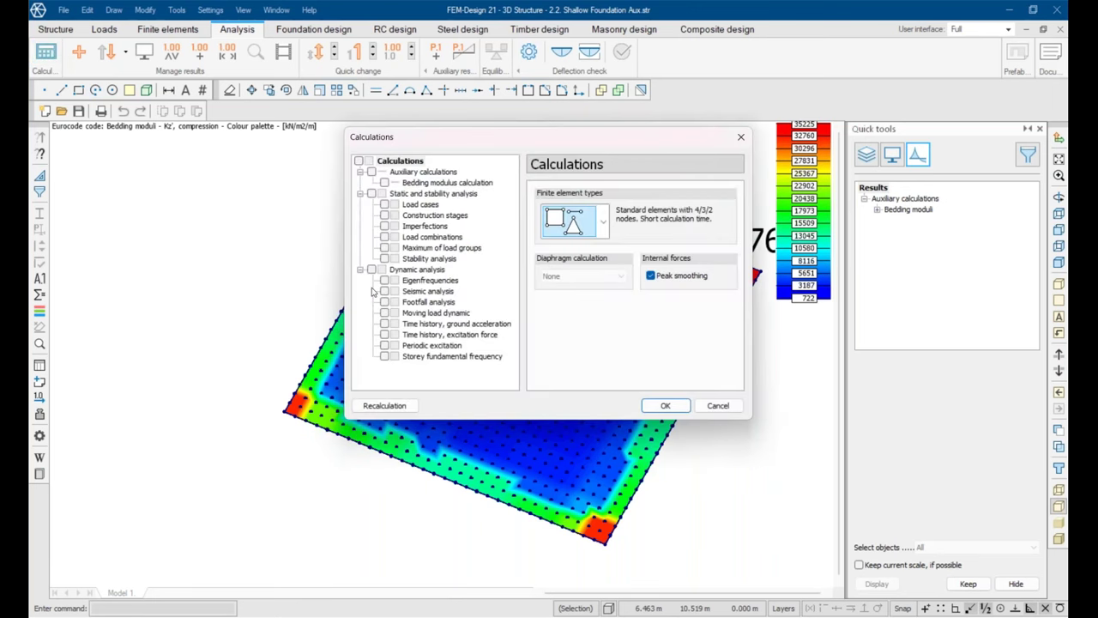
pyautogui.click(384, 237)
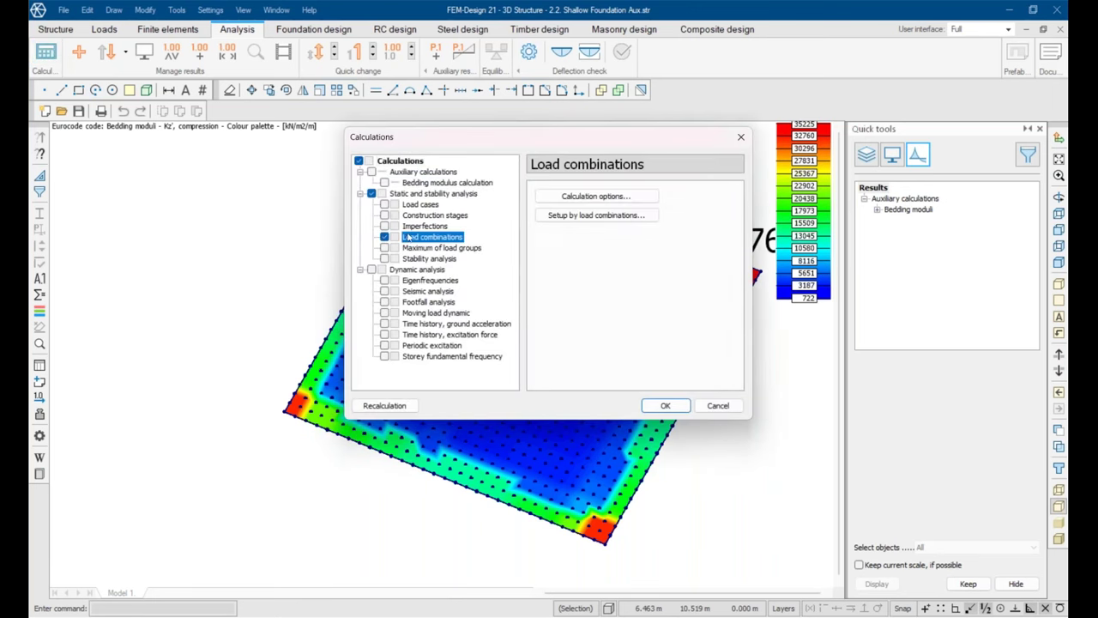
pyautogui.click(654, 408)
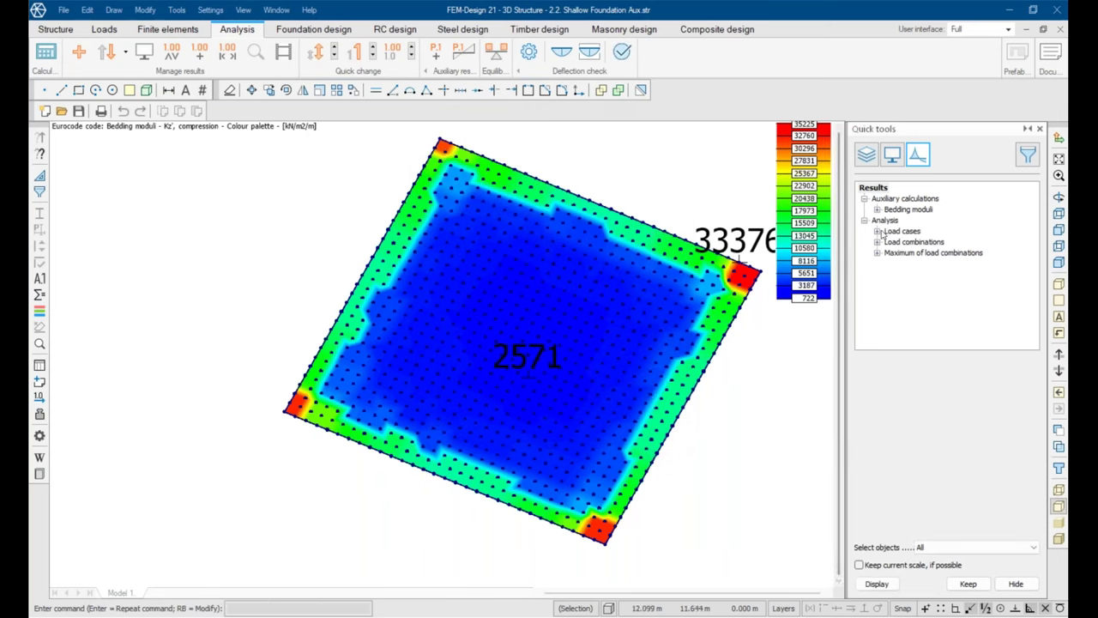
# Step: Display the reactions for load combination LC, enlarge their drawing scale and inspect the distribution beneath the slab
pyautogui.click(877, 243)
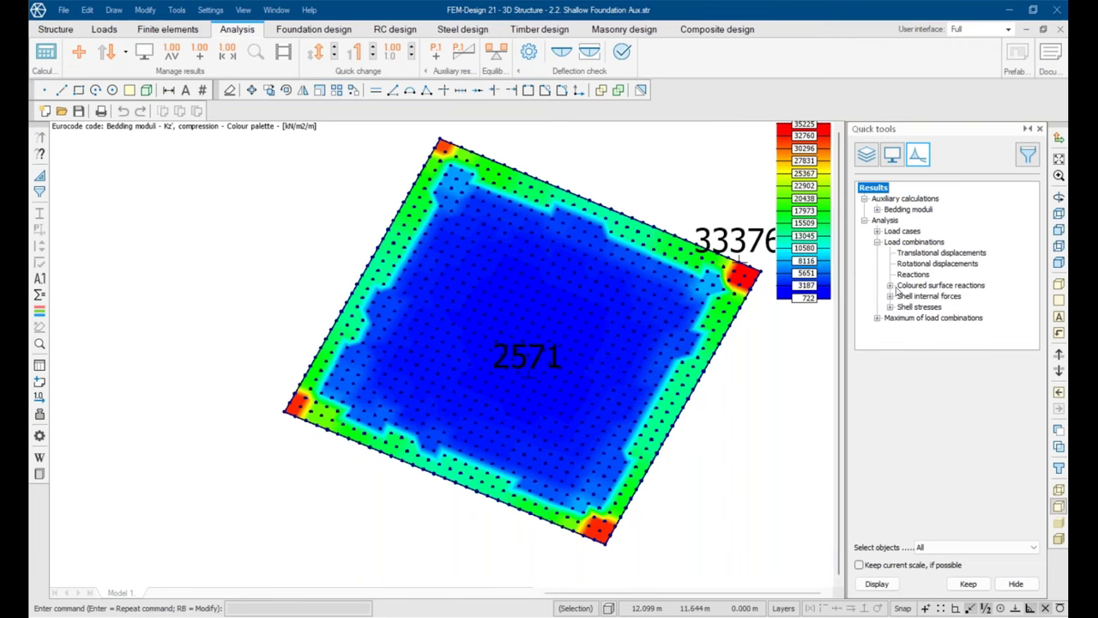
pyautogui.click(890, 286)
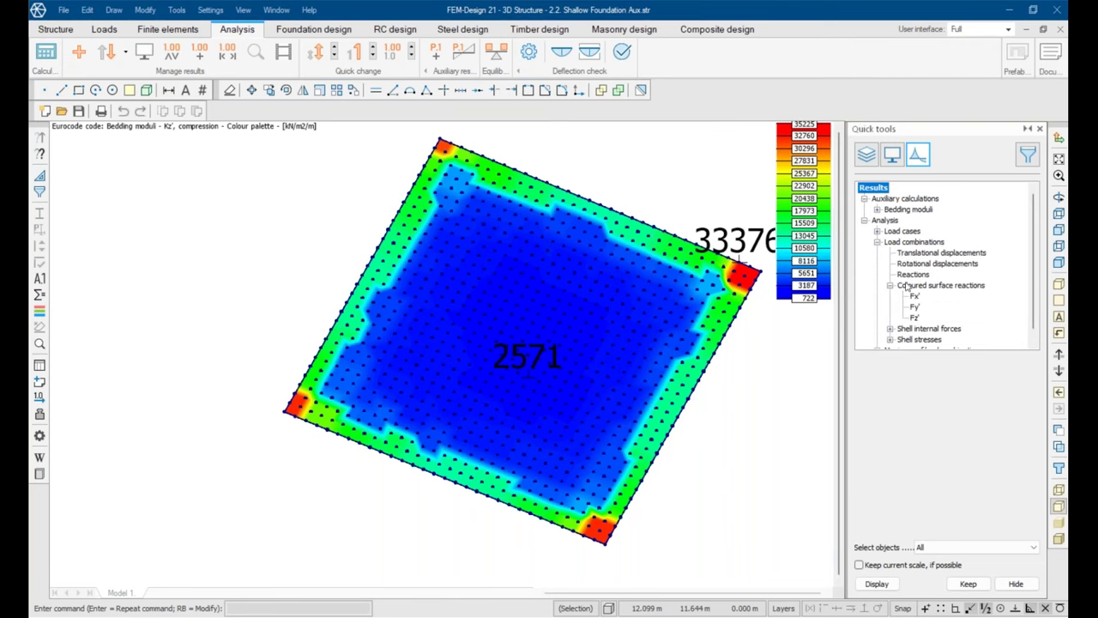
pyautogui.doubleClick(911, 275)
pyautogui.keyDown('shift'); pyautogui.moveTo(680, 389); pyautogui.dragTo(567, 239, button='middle'); pyautogui.keyUp('shift')
pyautogui.moveTo(567, 238); pyautogui.dragTo(326, 203)
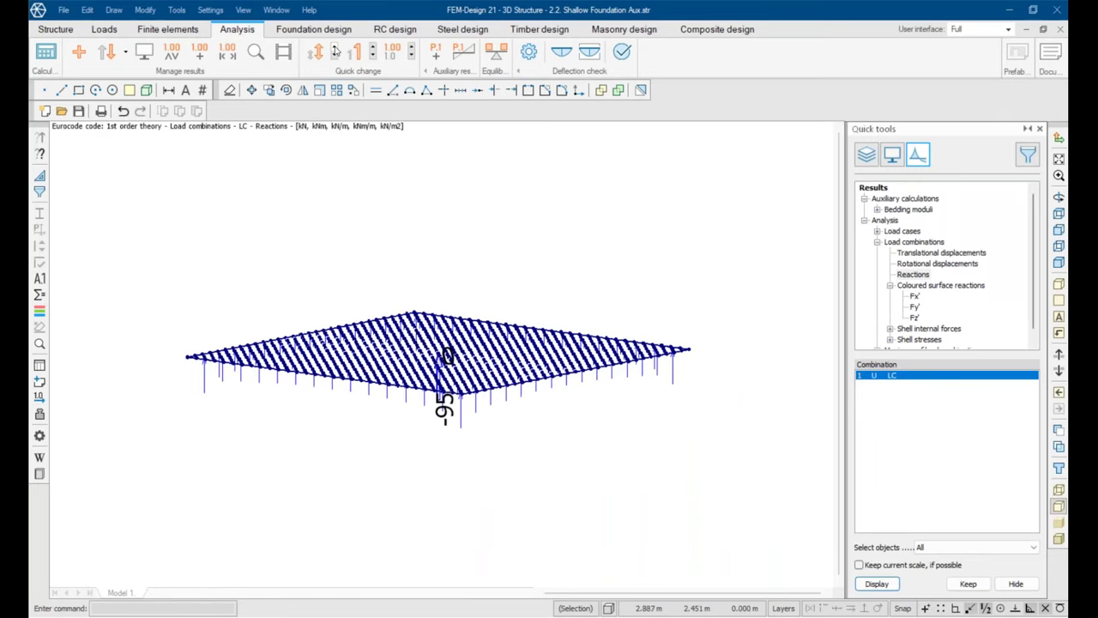
pyautogui.click(335, 52)
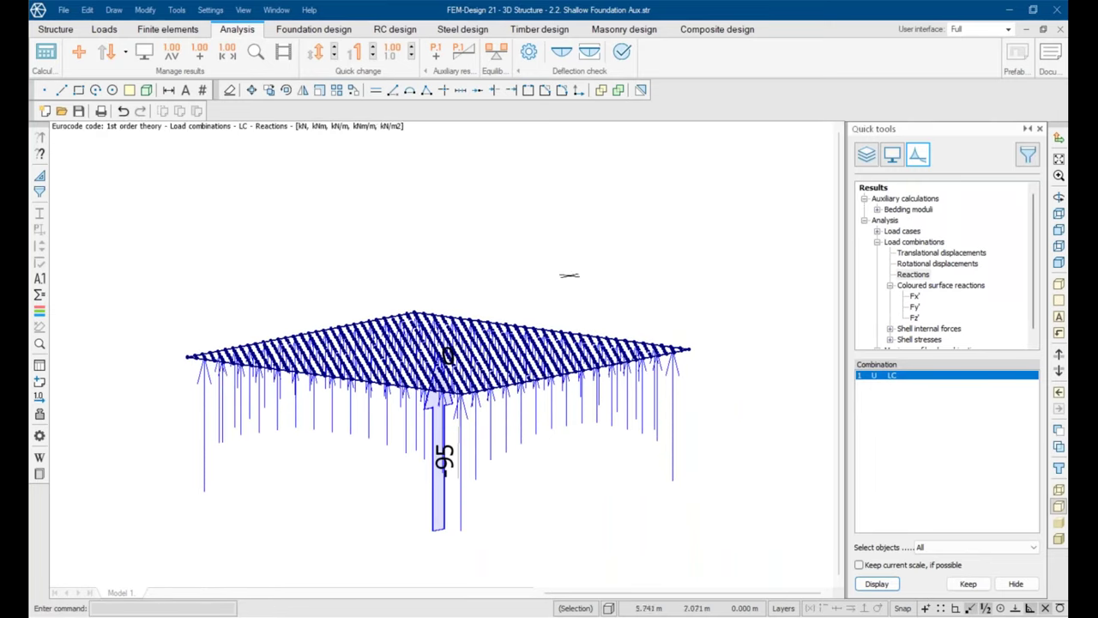
pyautogui.keyDown('shift'); pyautogui.moveTo(568, 275); pyautogui.dragTo(604, 356, button='middle'); pyautogui.keyUp('shift')
pyautogui.moveTo(547, 375); pyautogui.dragTo(630, 373)
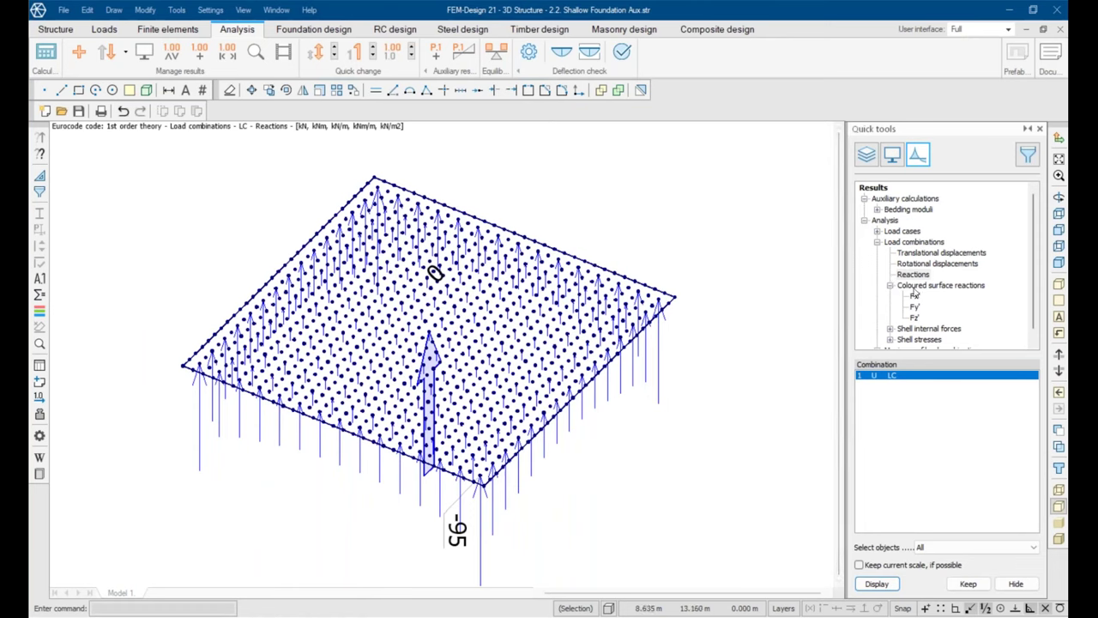
# Step: Display the LC shell moments Mx' and My' as colour palettes and examine the slab's moment distribution
pyautogui.click(891, 329)
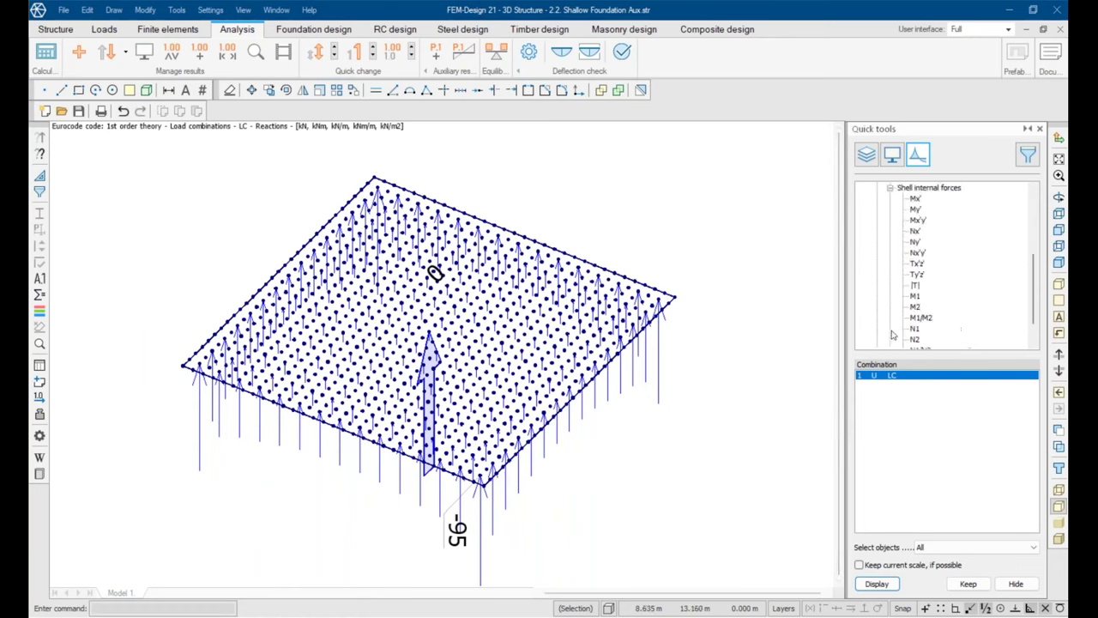
pyautogui.click(915, 198)
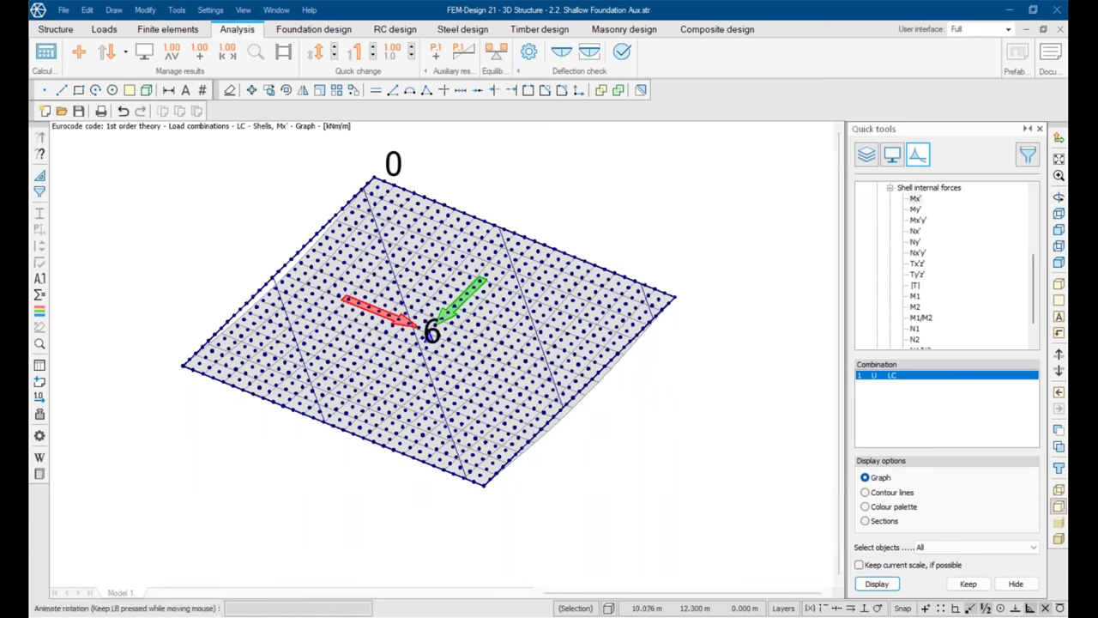
pyautogui.keyDown('shift'); pyautogui.moveTo(429, 334); pyautogui.dragTo(460, 262, button='middle'); pyautogui.keyUp('shift')
pyautogui.click(891, 509)
pyautogui.click(877, 584)
pyautogui.keyDown('shift'); pyautogui.moveTo(615, 424); pyautogui.dragTo(678, 571, button='middle'); pyautogui.keyUp('shift')
pyautogui.click(915, 209)
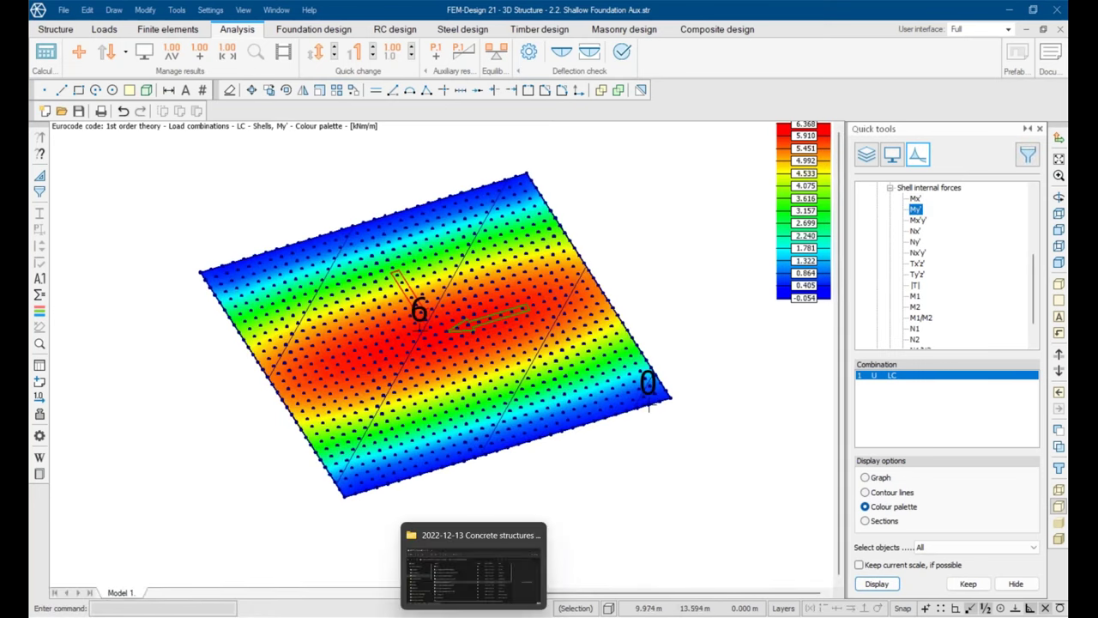
# Step: Open the model 2.3. Shallow Foundation Const from the webinar project folder
pyautogui.click(474, 614)
pyautogui.hotkey('alt', 'Tab')
pyautogui.click(330, 333)
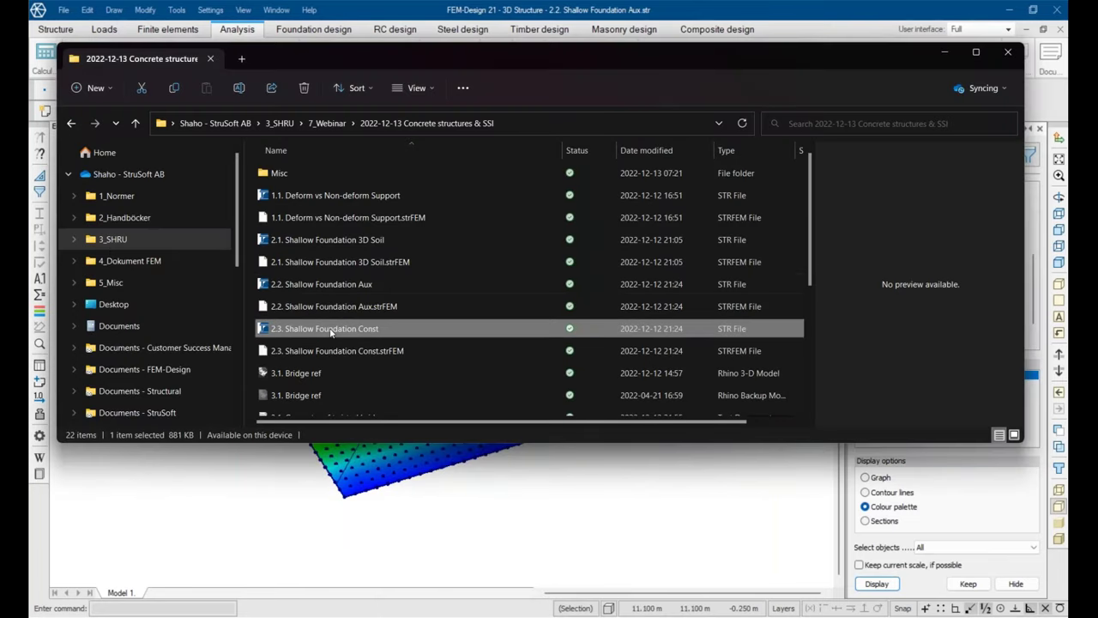
pyautogui.doubleClick(314, 333)
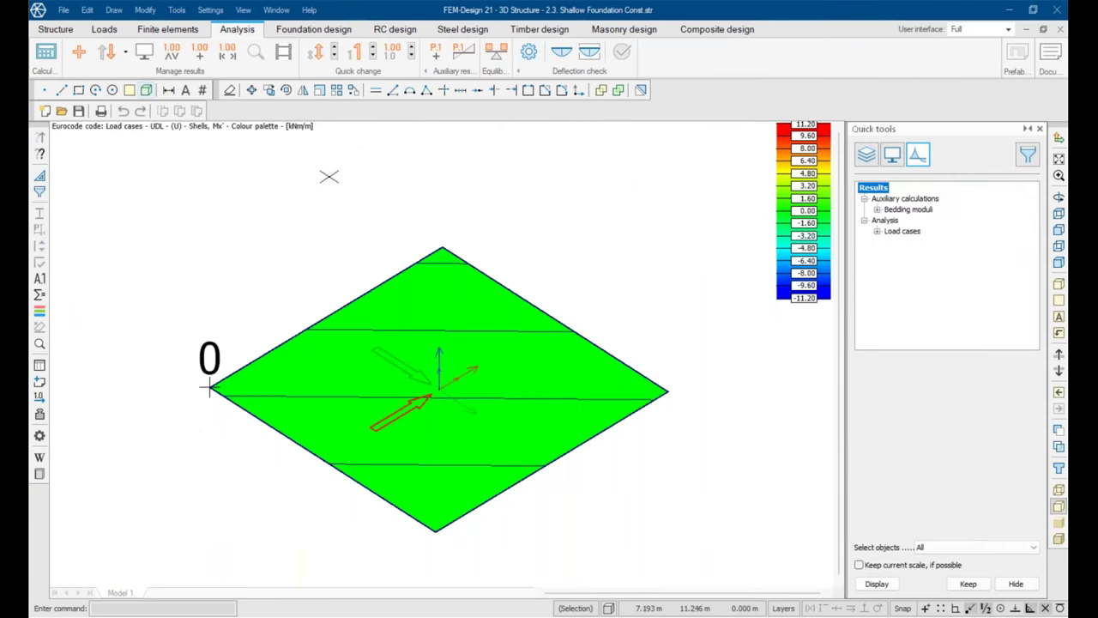
# Step: Inspect the slab's surface support spring stiffnesses and detach behaviour, leaving them as they are
pyautogui.click(51, 30)
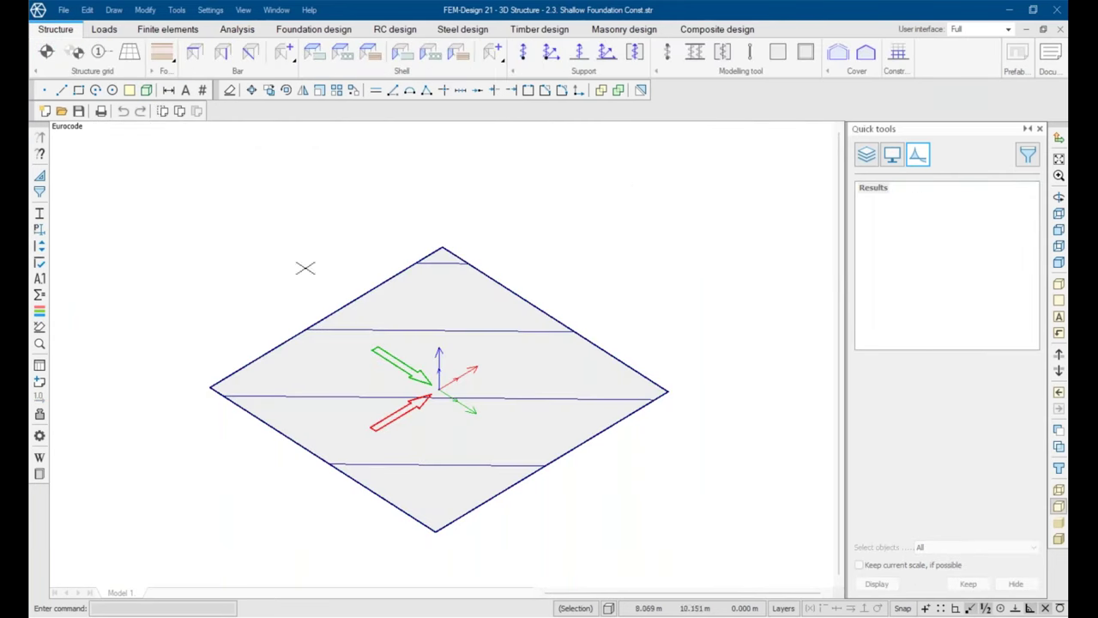
pyautogui.keyDown('shift'); pyautogui.moveTo(458, 387); pyautogui.dragTo(343, 169, button='middle'); pyautogui.keyUp('shift')
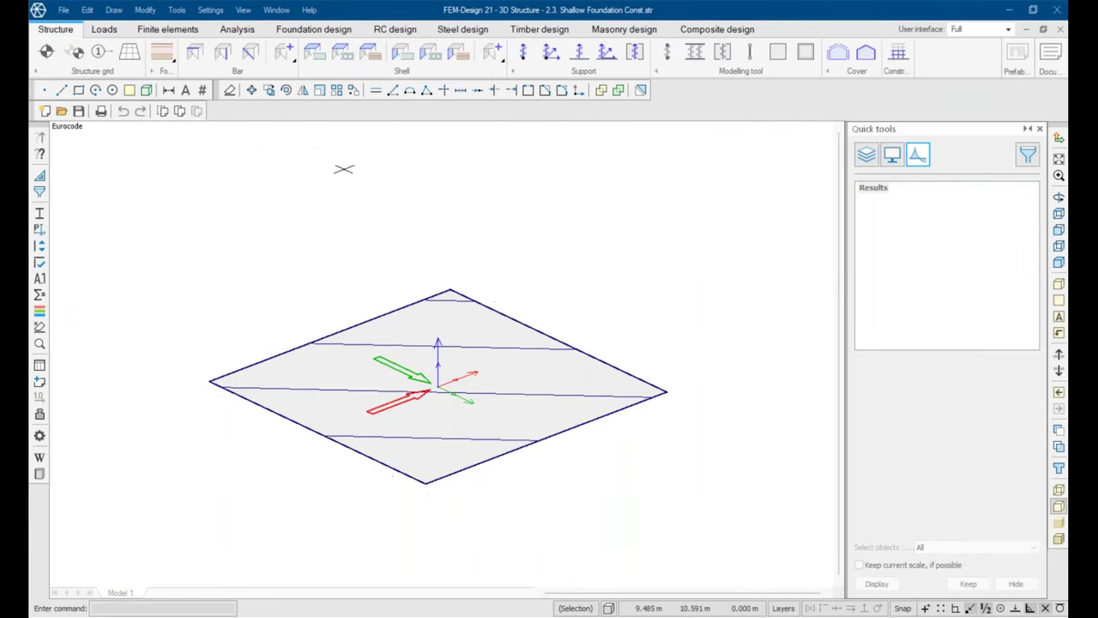
pyautogui.click(634, 52)
pyautogui.click(79, 163)
pyautogui.click(430, 405)
pyautogui.click(463, 166)
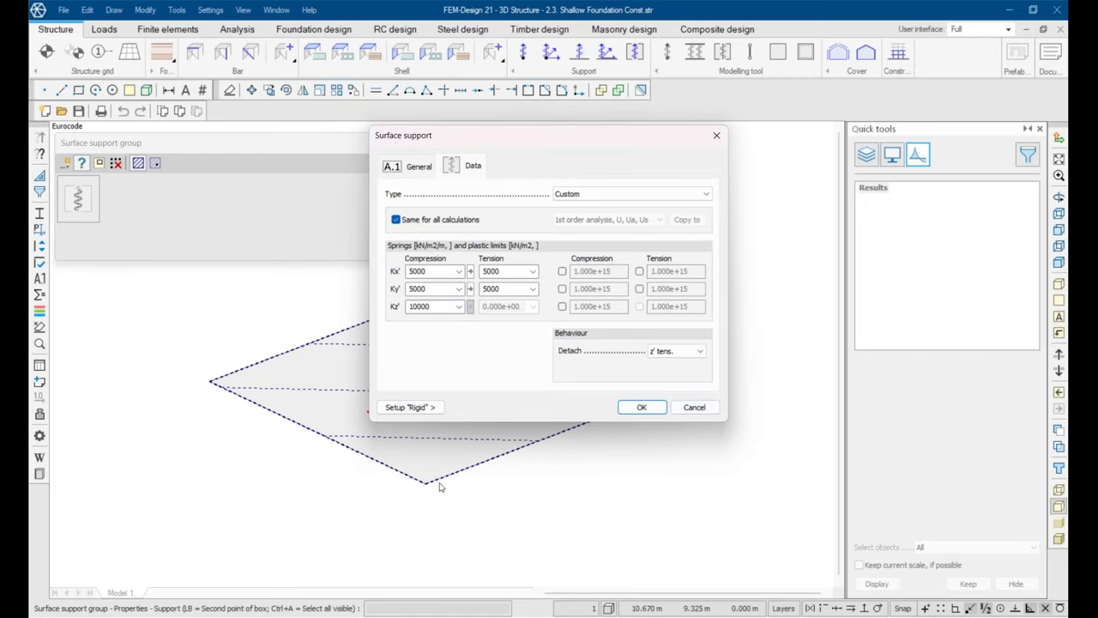
pyautogui.click(694, 407)
pyautogui.click(385, 146)
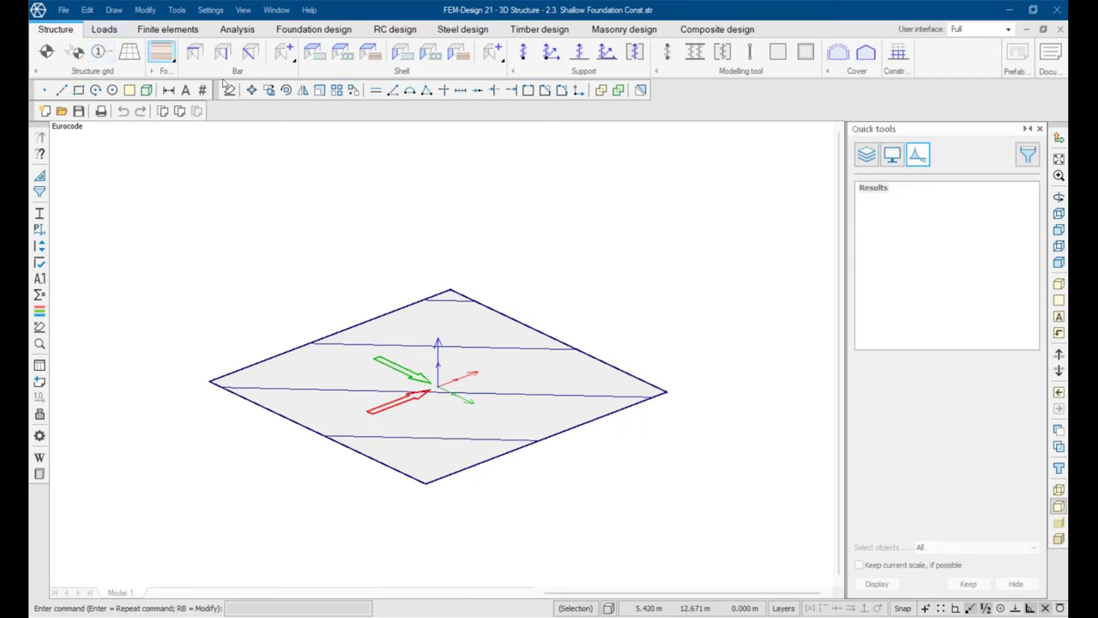
# Step: Review the UDL surface load acting on the foundation slab
pyautogui.click(1057, 468)
pyautogui.click(1058, 468)
pyautogui.click(104, 29)
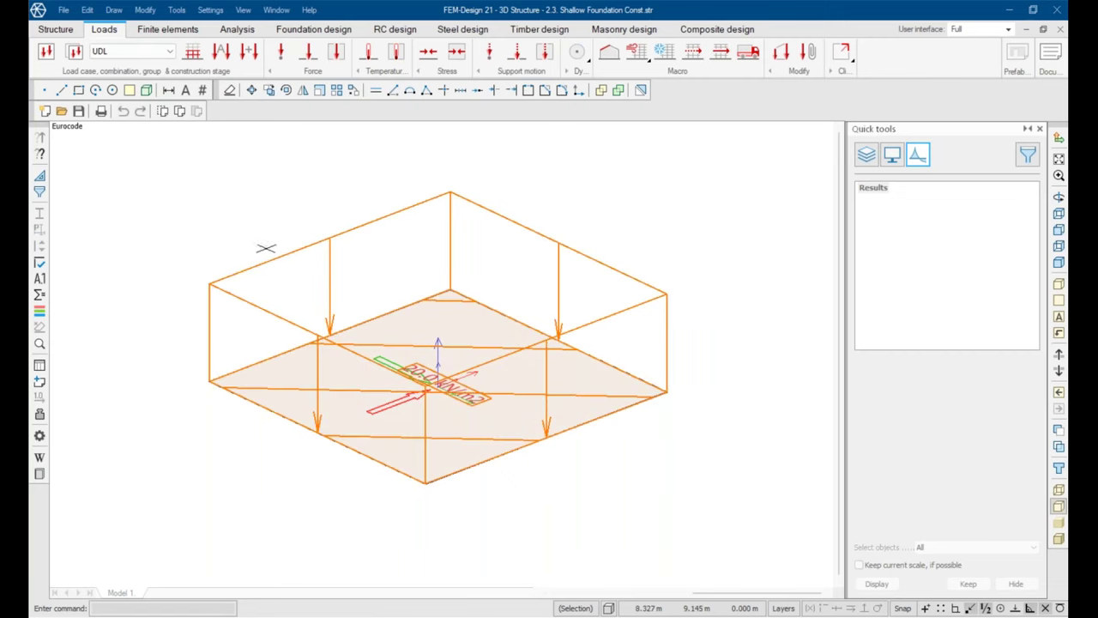
# Step: Run the static analysis for load cases only
pyautogui.click(237, 29)
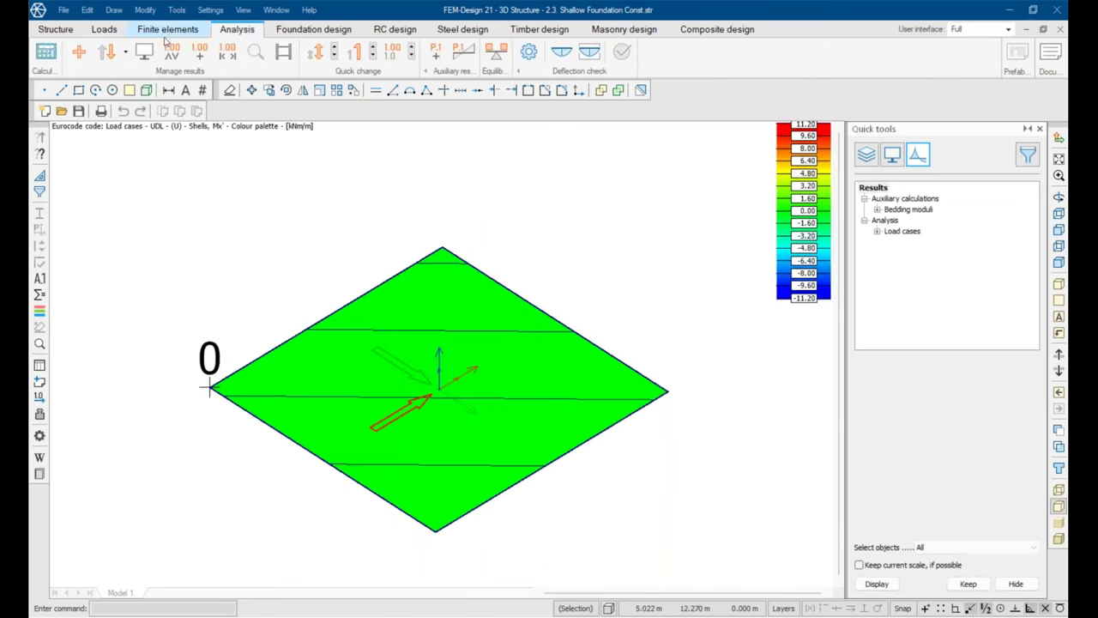
pyautogui.click(53, 53)
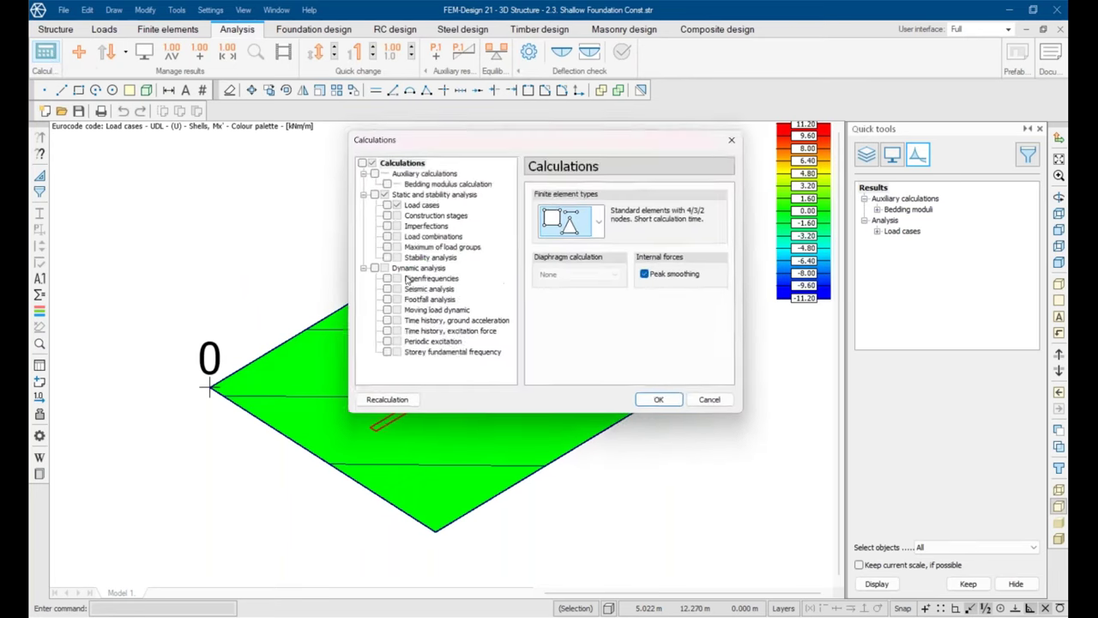
pyautogui.click(387, 206)
pyautogui.click(663, 406)
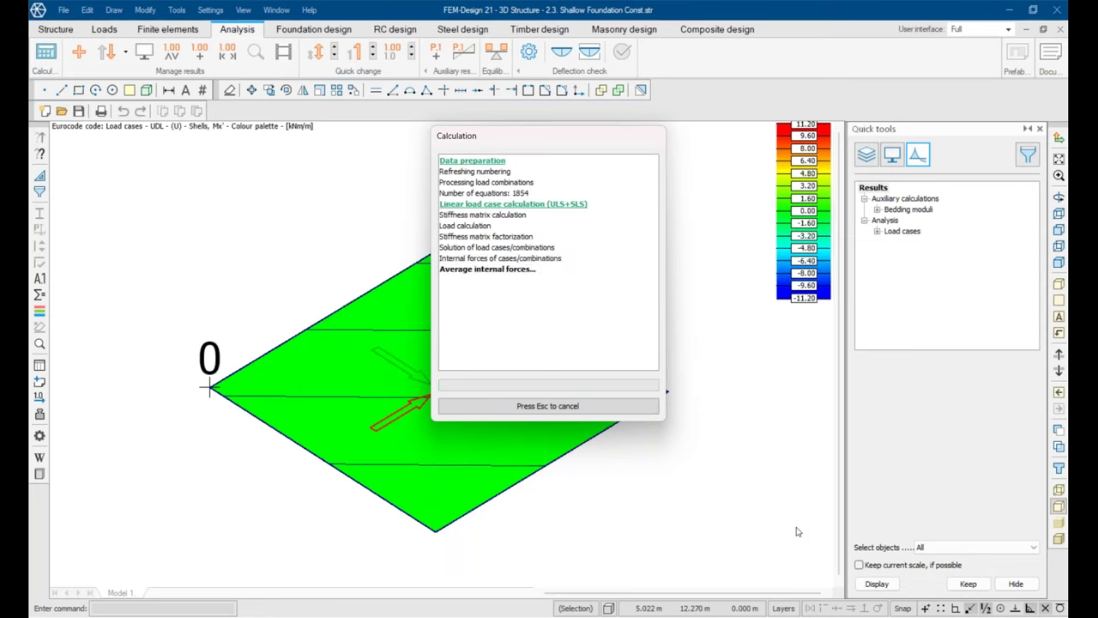
pyautogui.click(548, 406)
# Step: Display the UDL load case reactions and examine their distribution across the slab
pyautogui.click(876, 230)
pyautogui.doubleClick(910, 263)
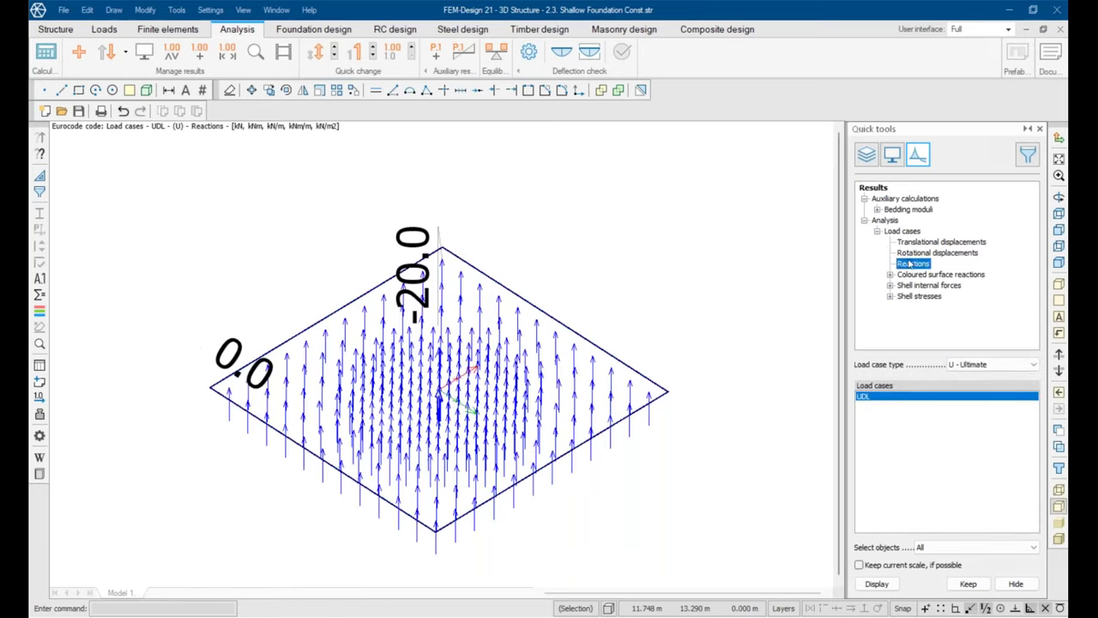
pyautogui.keyDown('shift'); pyautogui.moveTo(446, 359); pyautogui.dragTo(490, 288, button='middle'); pyautogui.keyUp('shift')
pyautogui.moveTo(490, 288); pyautogui.dragTo(276, 413)
pyautogui.keyDown('shift'); pyautogui.moveTo(277, 412); pyautogui.dragTo(372, 467, button='middle'); pyautogui.keyUp('shift')
# Step: Display the UDL translational displacements as a graph and inspect the slab's settlement shape from the side
pyautogui.doubleClick(911, 242)
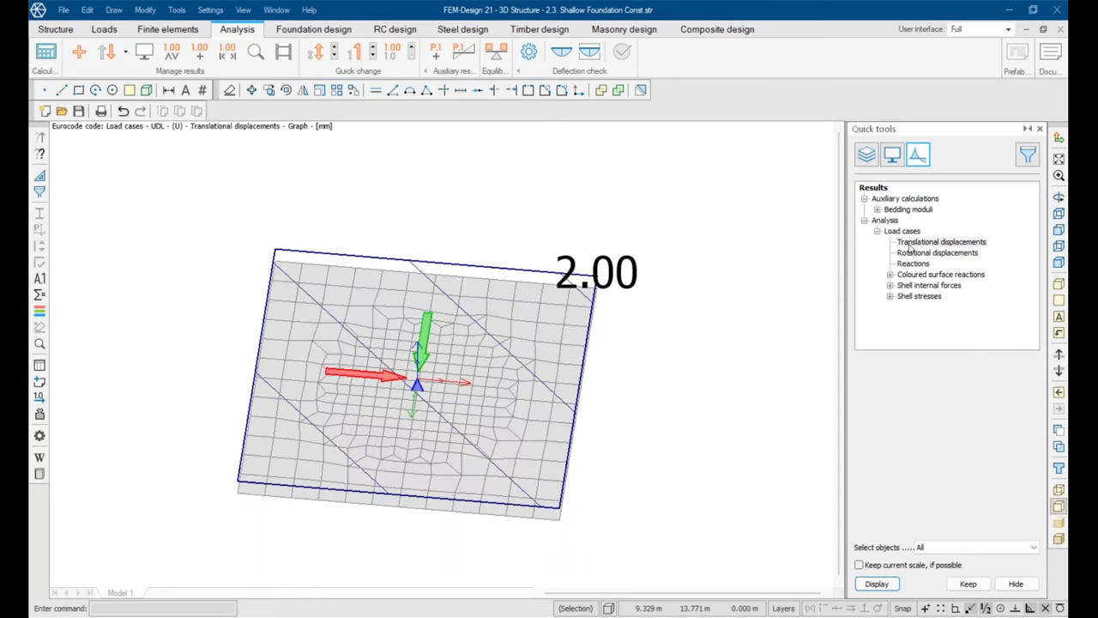
pyautogui.keyDown('shift'); pyautogui.moveTo(575, 414); pyautogui.dragTo(599, 255, button='middle'); pyautogui.keyUp('shift')
pyautogui.moveTo(599, 255); pyautogui.dragTo(884, 308)
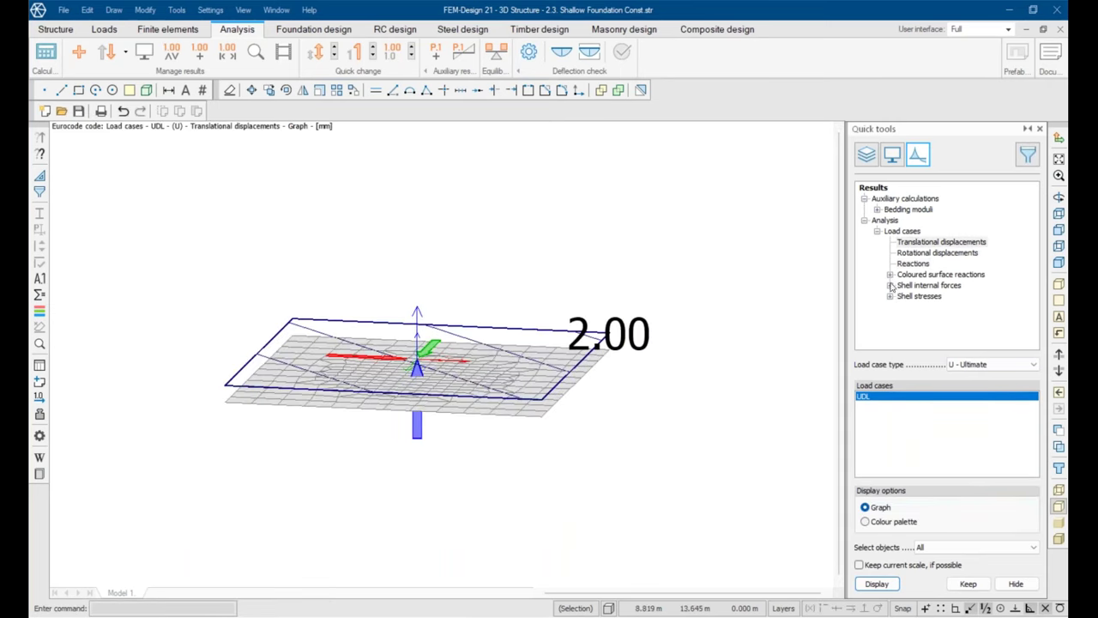
# Step: Display the shell internal force Mx' for the UDL load case as a graph on the slab
pyautogui.click(889, 285)
pyautogui.doubleClick(914, 199)
pyautogui.keyDown('shift'); pyautogui.moveTo(633, 334); pyautogui.dragTo(627, 372, button='middle'); pyautogui.keyUp('shift')
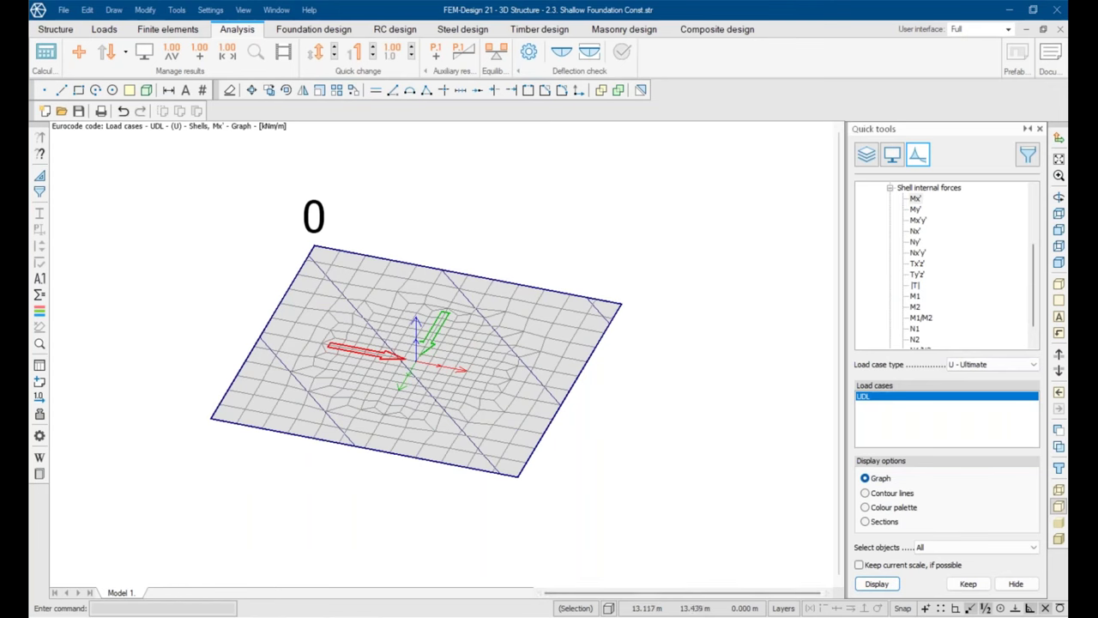
# Step: Switch to the PowerPoint presentation and review the Example 3 slides on soil-structure interaction of a curved bridge
pyautogui.click(673, 557)
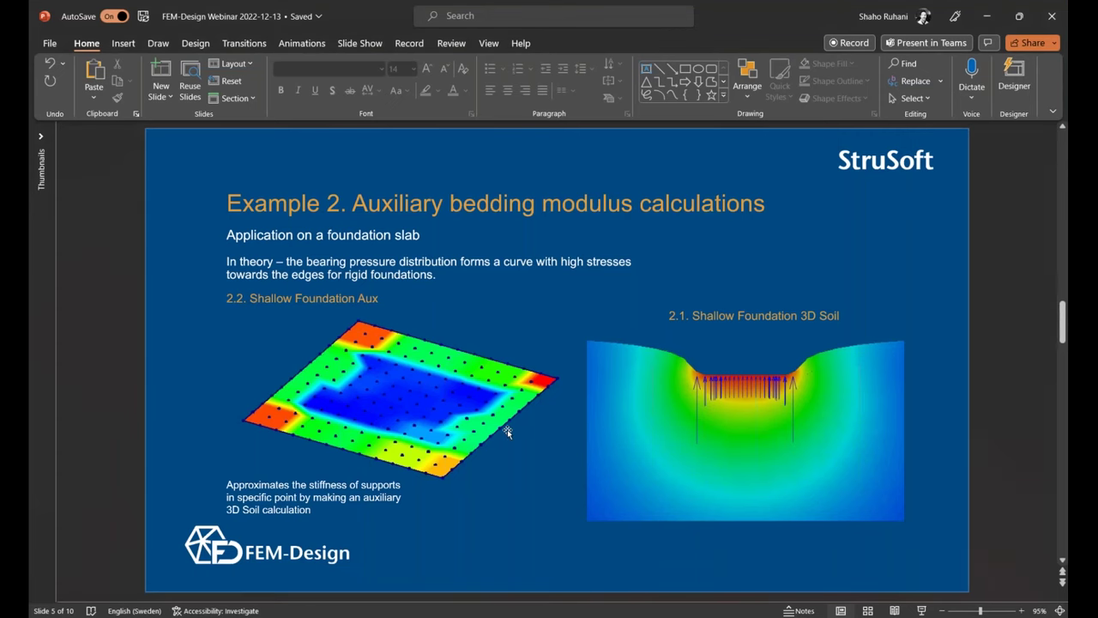
pyautogui.scroll(-2, 522, 443)
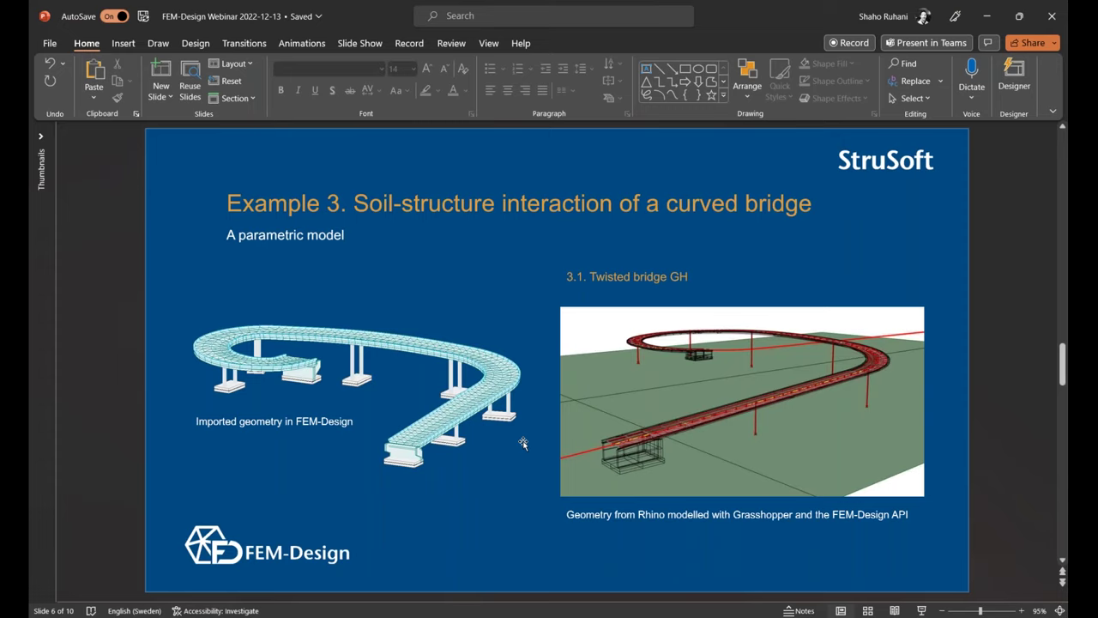
pyautogui.scroll(-1, 539, 453)
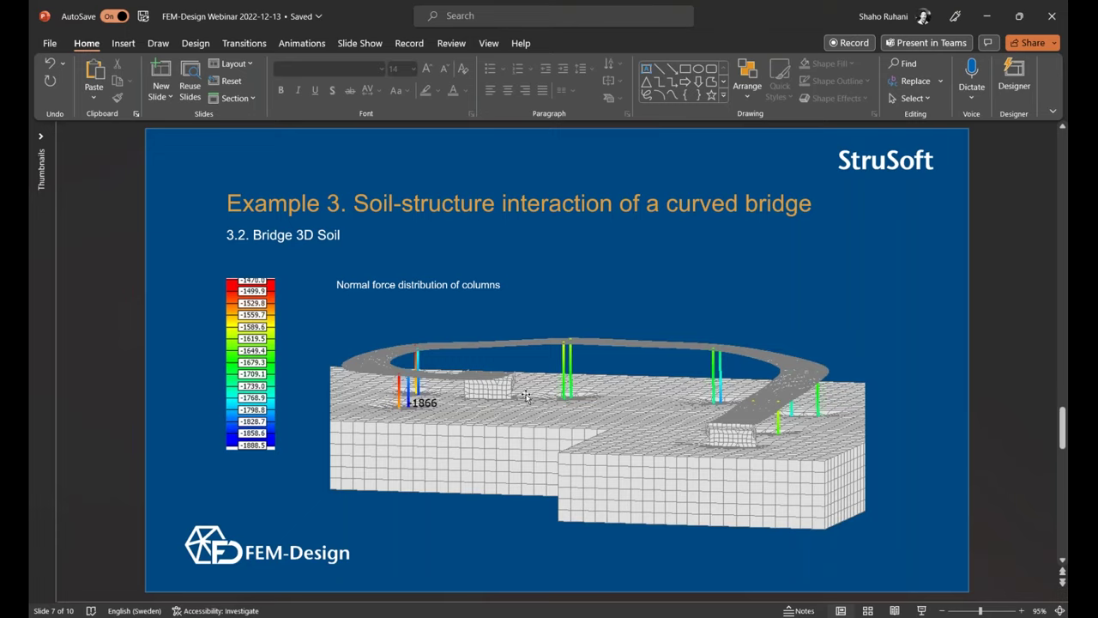
pyautogui.scroll(-2, 526, 396)
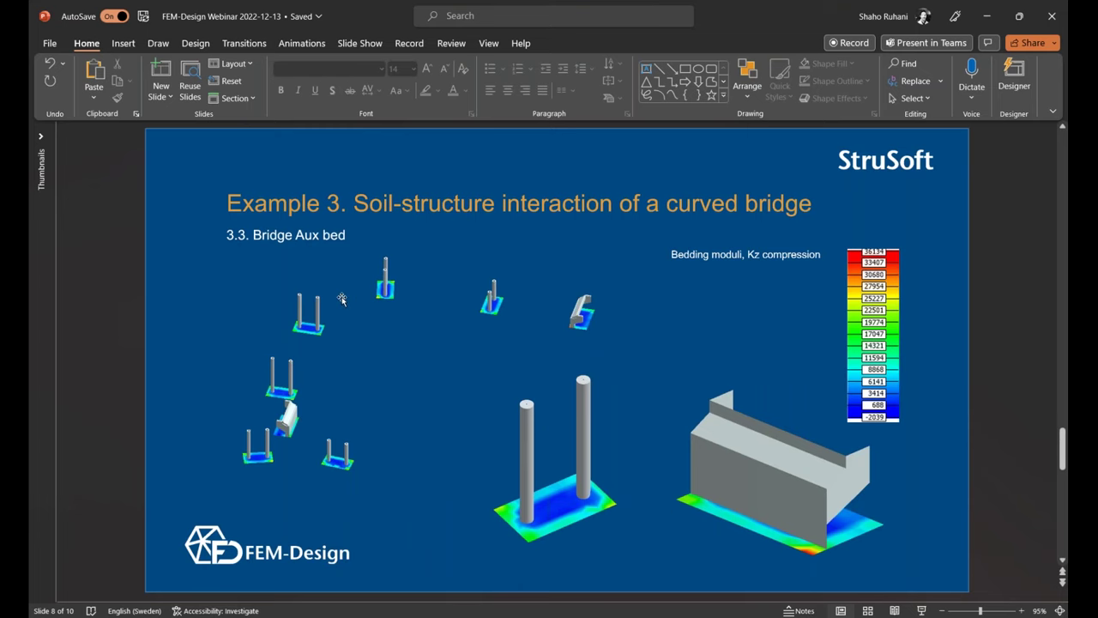
pyautogui.scroll(-1, 342, 301)
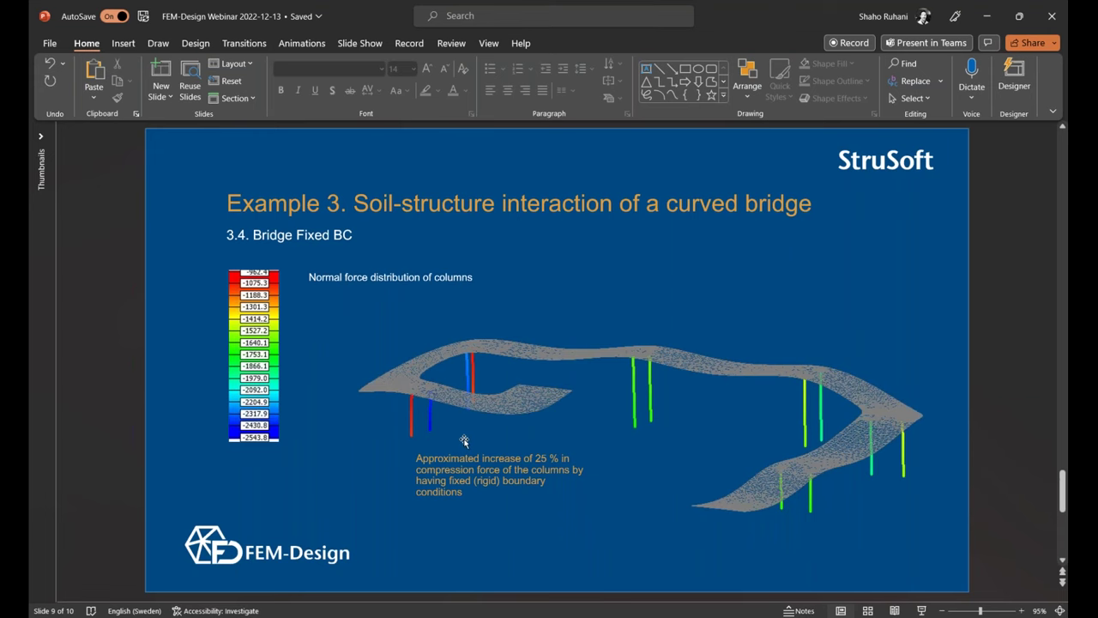
pyautogui.scroll(2, 463, 440)
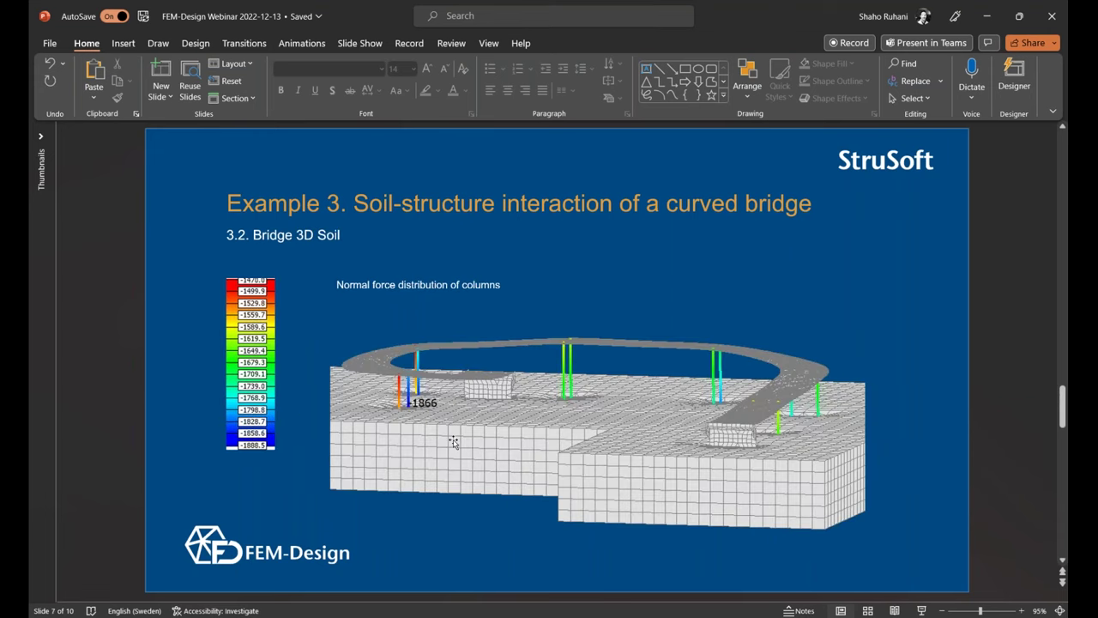
pyautogui.scroll(1, 452, 442)
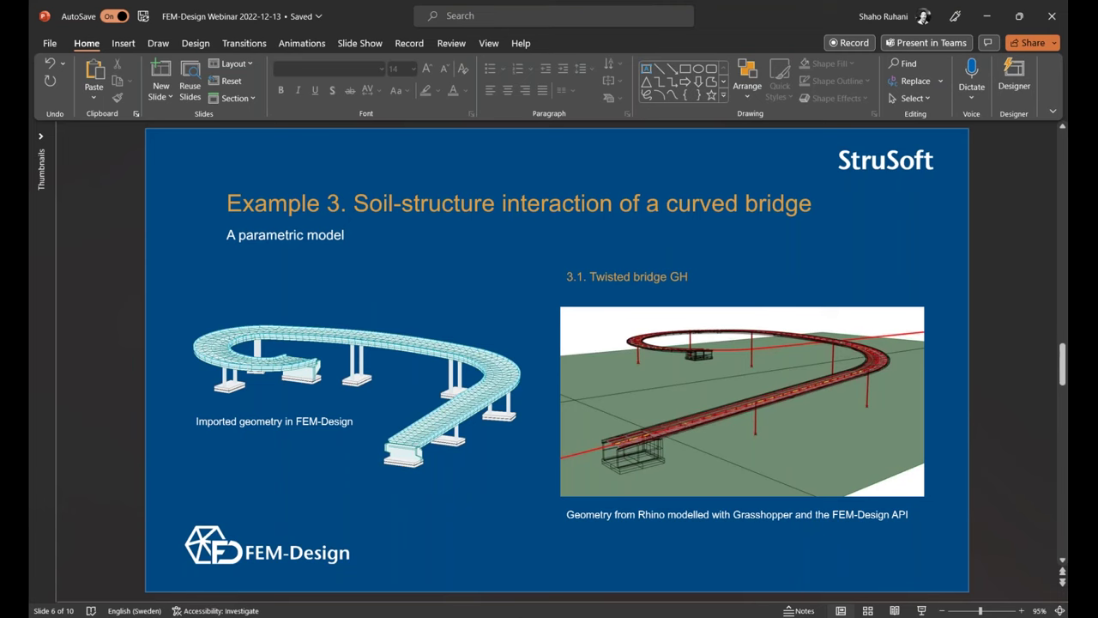
# Step: Switch to Rhino and Grasshopper, limit the preview to selected components and examine the bridge's reference centreline curve
pyautogui.hotkey('alt', 'Tab')
pyautogui.scroll(-3, 267, 323)
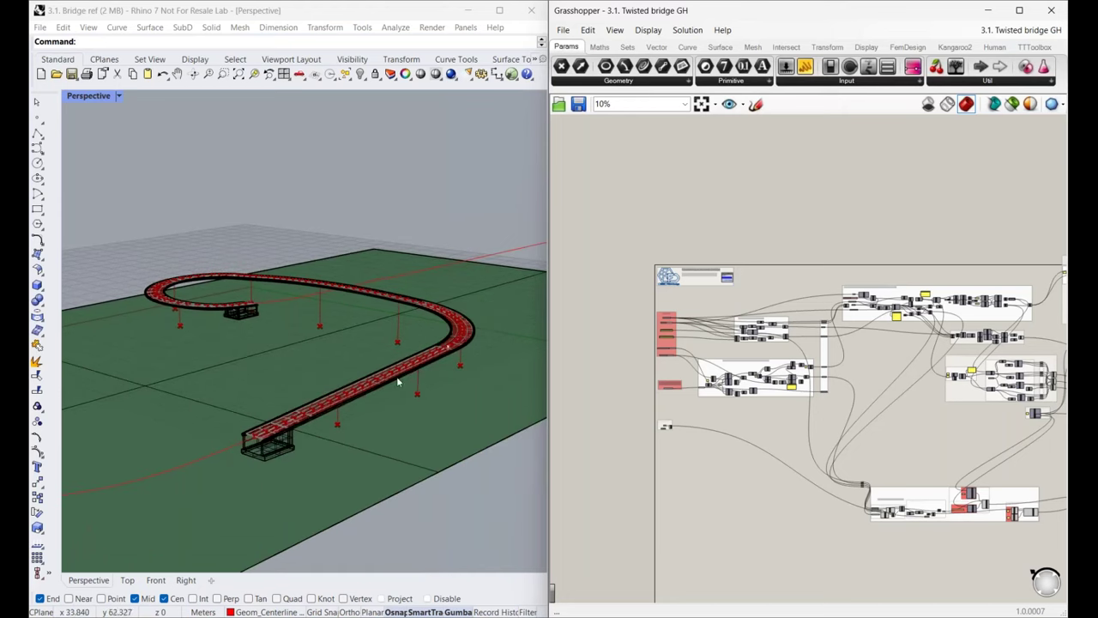
pyautogui.click(1011, 104)
pyautogui.moveTo(201, 392)
pyautogui.mouseDown(button='right')
pyautogui.moveTo(198, 363)
pyautogui.moveTo(243, 365)
pyautogui.moveTo(206, 388)
pyautogui.mouseUp(button='right')
pyautogui.scroll(-8, 120, 336)
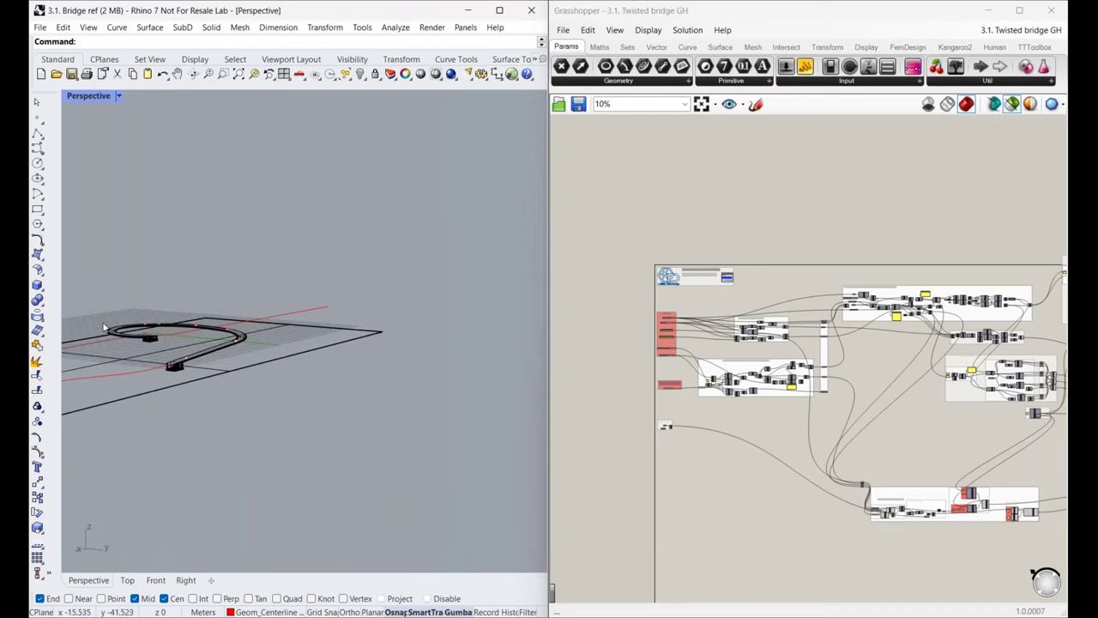
pyautogui.scroll(5, 98, 320)
pyautogui.scroll(2, 233, 397)
pyautogui.moveTo(233, 397); pyautogui.dragTo(233, 454, button='right')
pyautogui.click(273, 496)
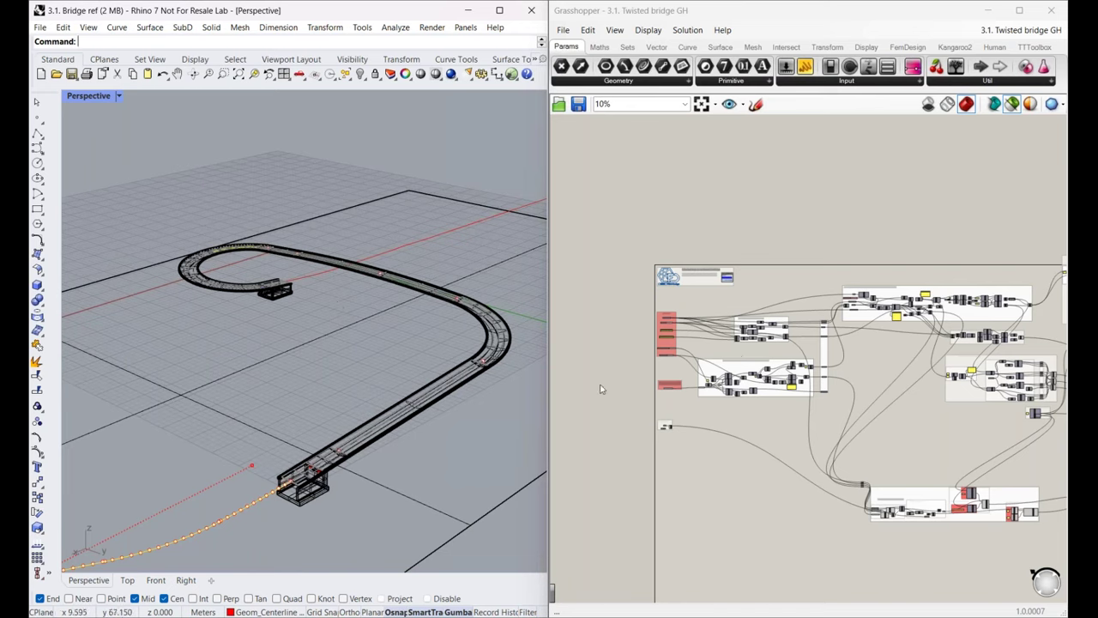
pyautogui.click(469, 246)
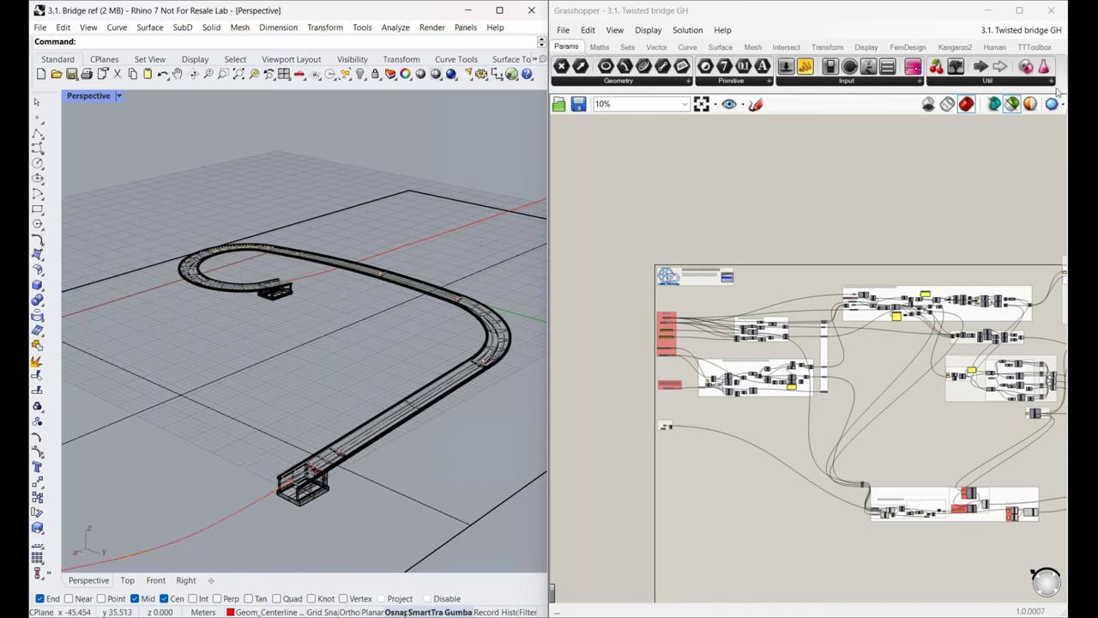
# Step: Restore the full Grasshopper preview and examine the generated twisted bridge with its column positions
pyautogui.click(1011, 104)
pyautogui.scroll(3, 358, 451)
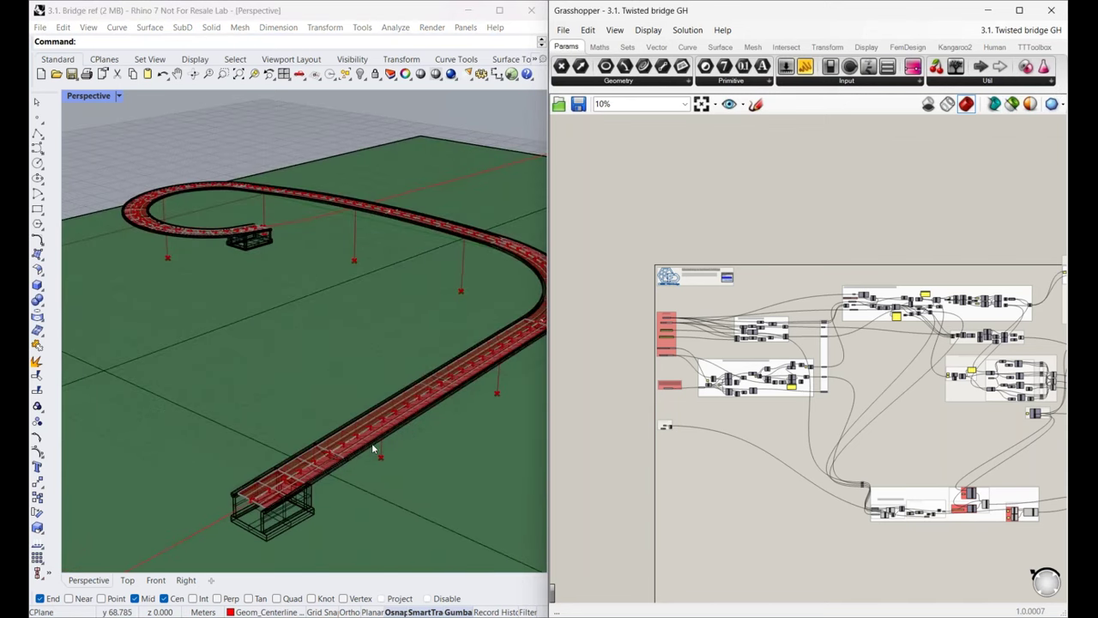
pyautogui.scroll(-2, 391, 446)
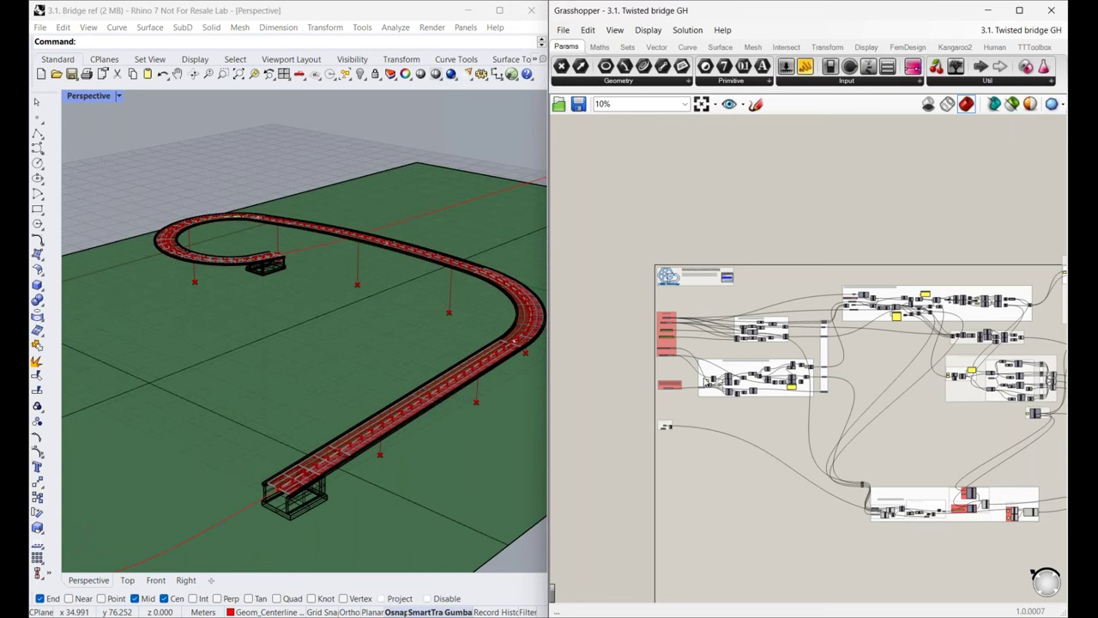
# Step: Set the bridge's Width one side variable to 3.5 m and inspect the widened deck with its paired columns
pyautogui.scroll(8, 682, 356)
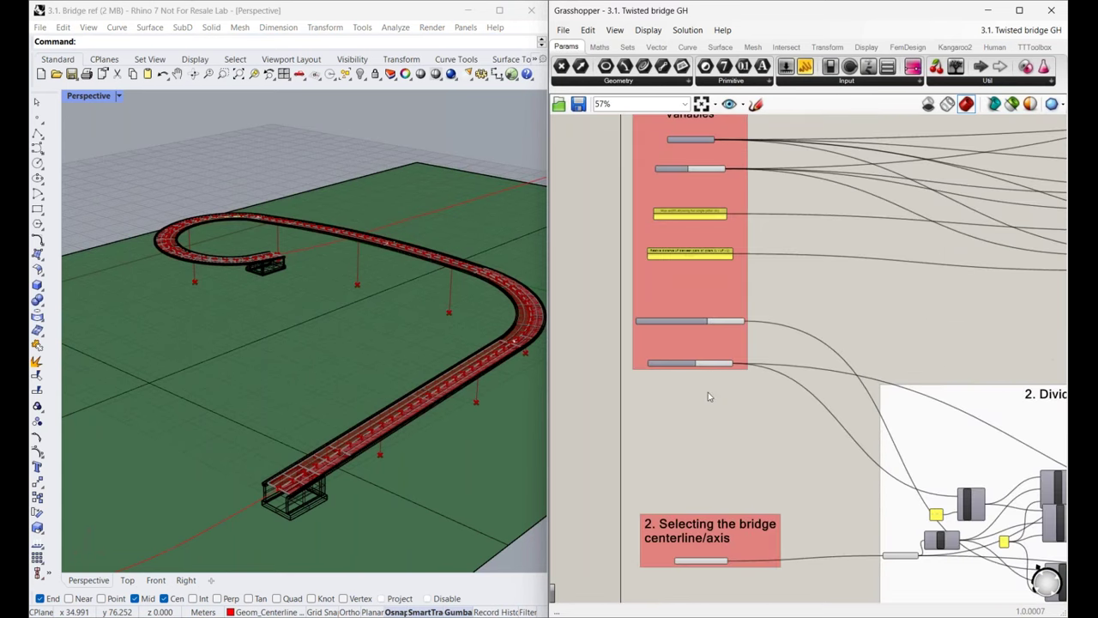
pyautogui.scroll(3, 709, 396)
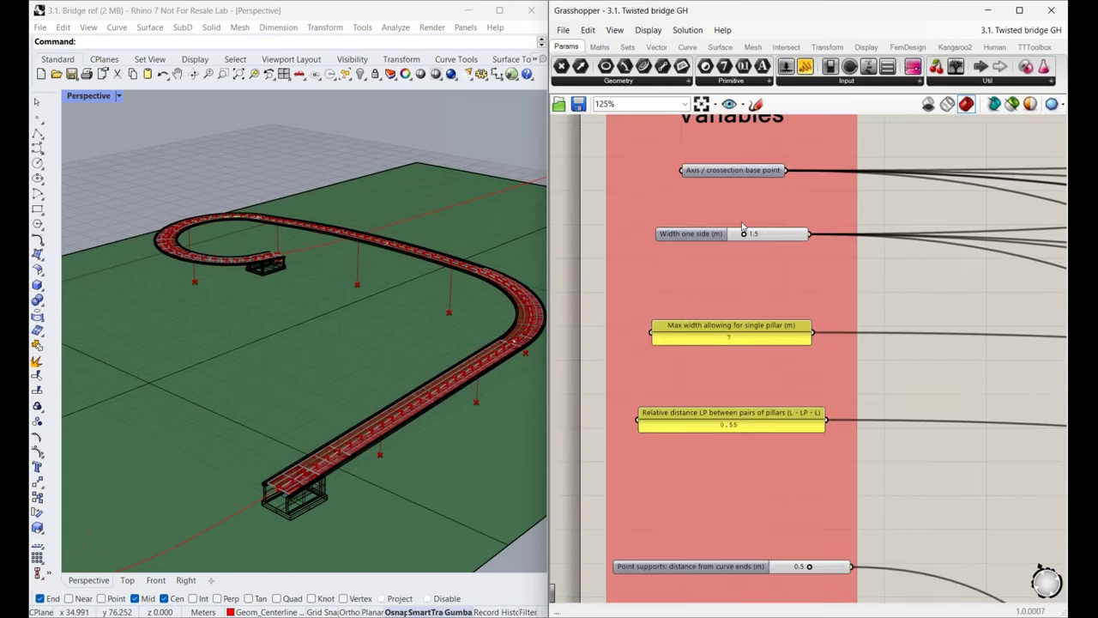
pyautogui.scroll(2, 743, 226)
pyautogui.doubleClick(760, 238)
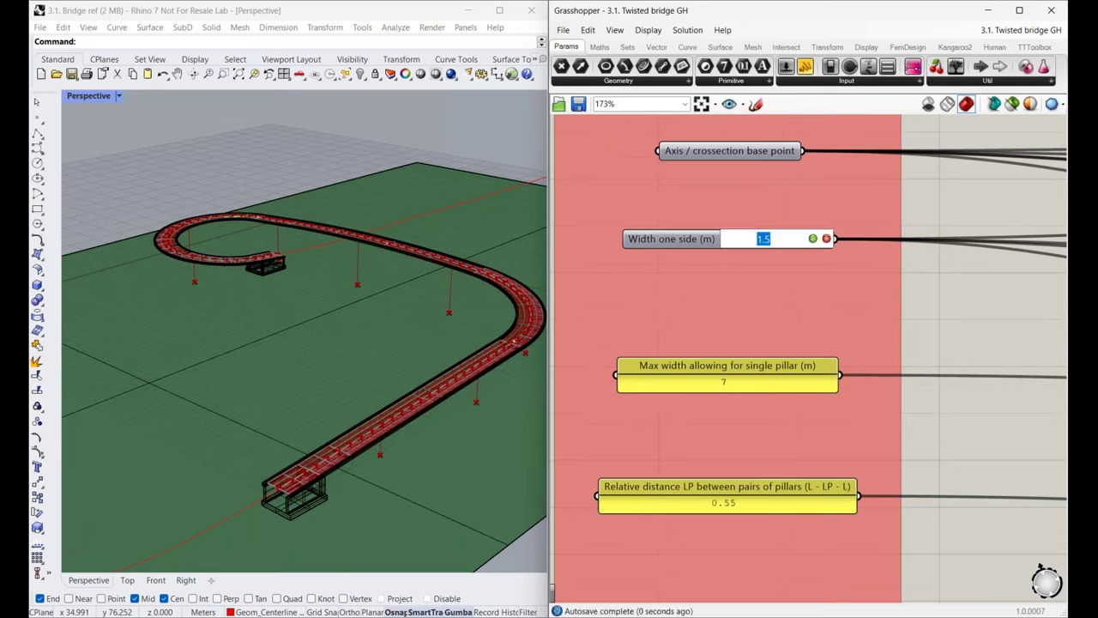
pyautogui.write('3')
pyautogui.press('Return')
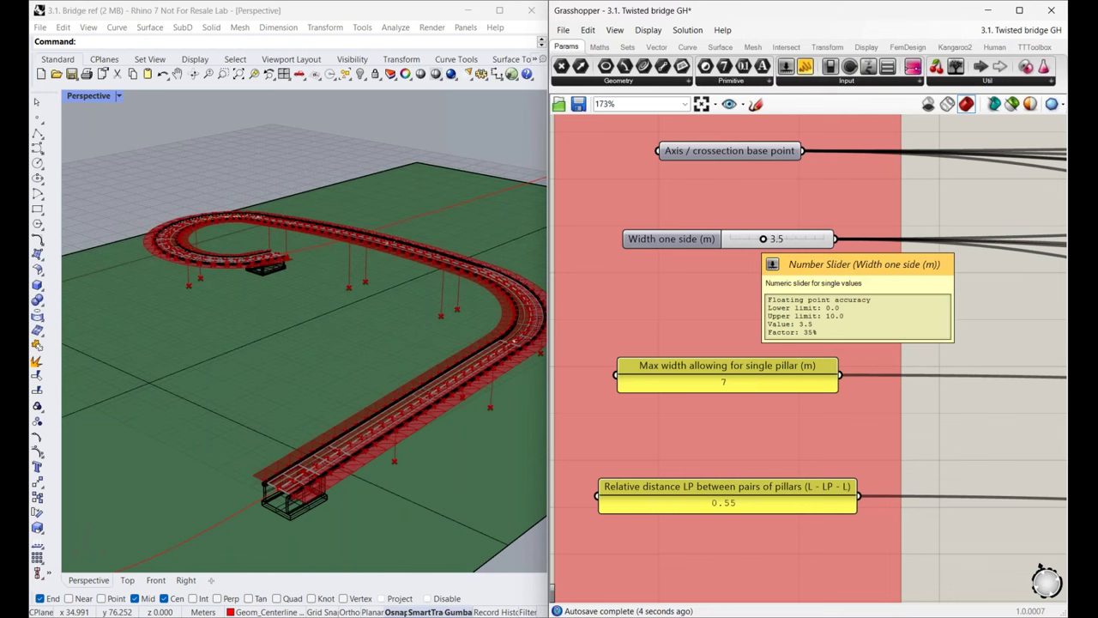
pyautogui.moveTo(321, 292)
pyautogui.mouseDown(button='right')
pyautogui.moveTo(287, 291)
pyautogui.moveTo(304, 291)
pyautogui.mouseUp(button='right')
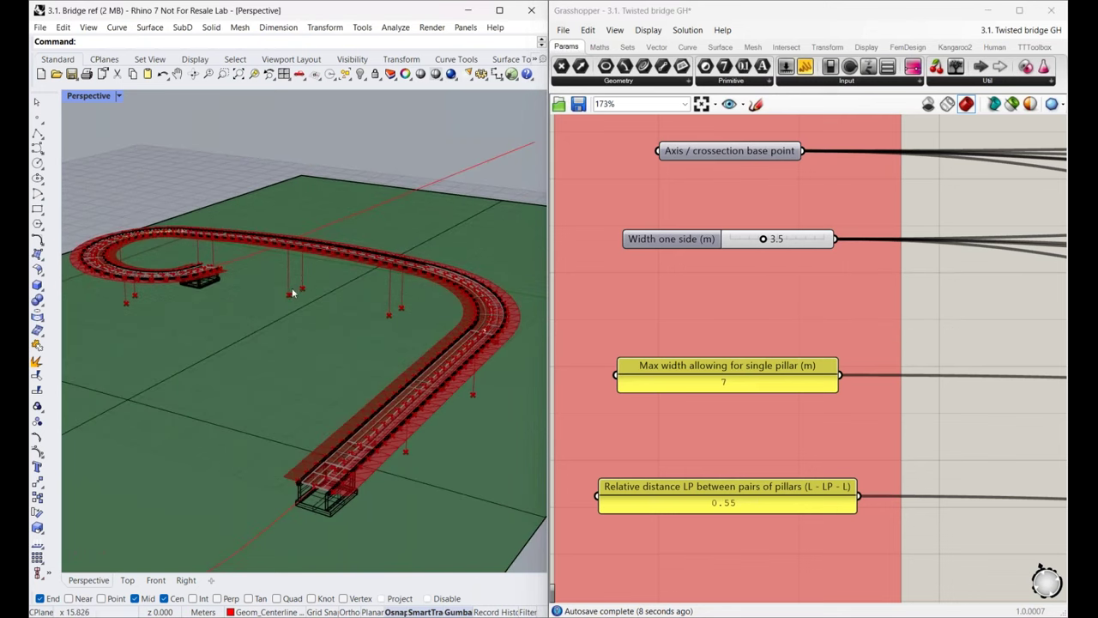
# Step: Set the Distance between pylons variable to 25 m and inspect the bridge's updated column spacing
pyautogui.scroll(-3, 635, 255)
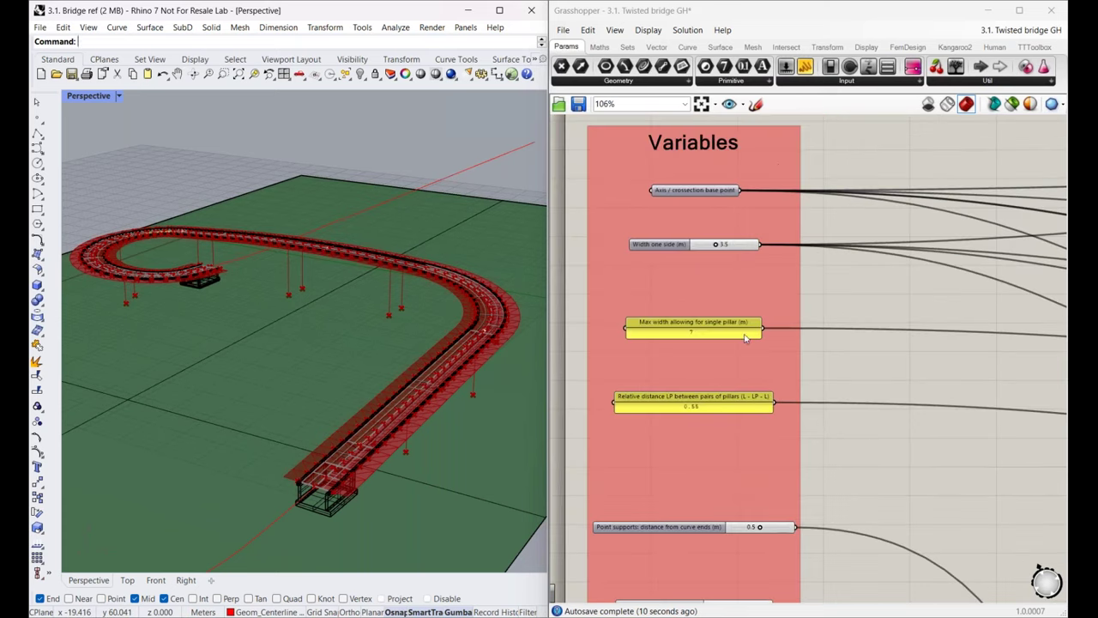
pyautogui.scroll(4, 875, 443)
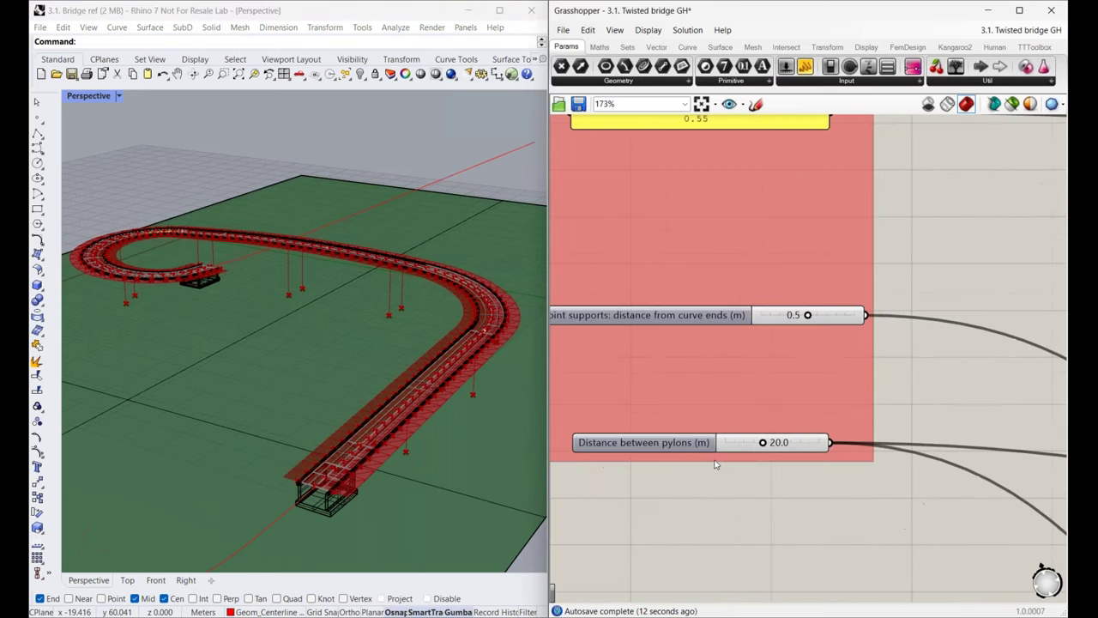
pyautogui.scroll(-3, 397, 472)
pyautogui.moveTo(397, 472); pyautogui.dragTo(299, 386, button='right')
pyautogui.scroll(-2, 299, 386)
pyautogui.scroll(2, 441, 403)
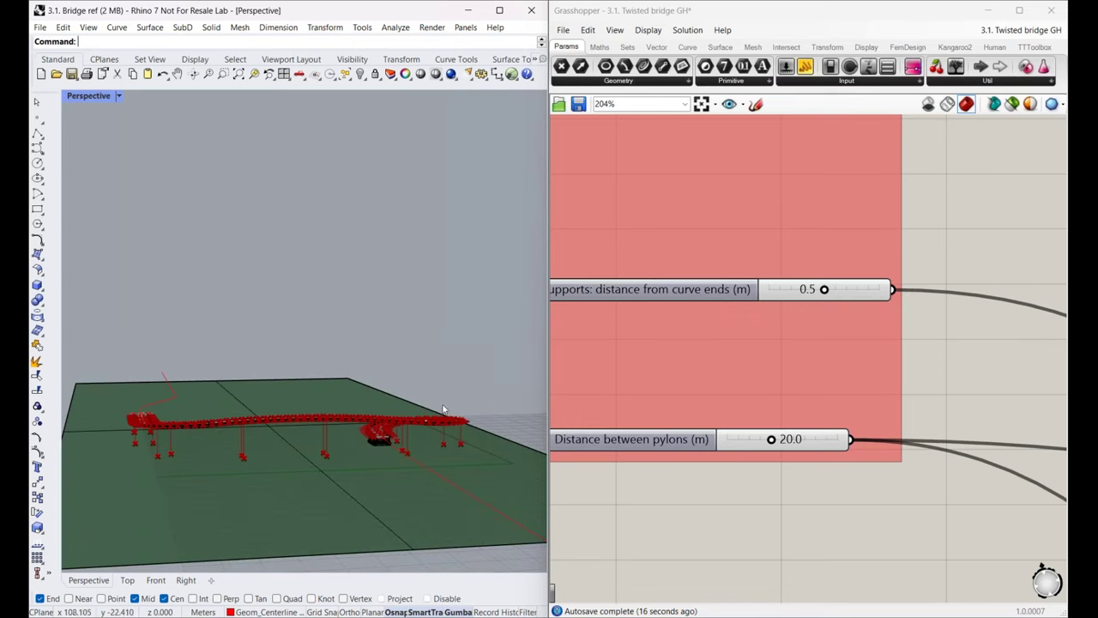
pyautogui.doubleClick(772, 440)
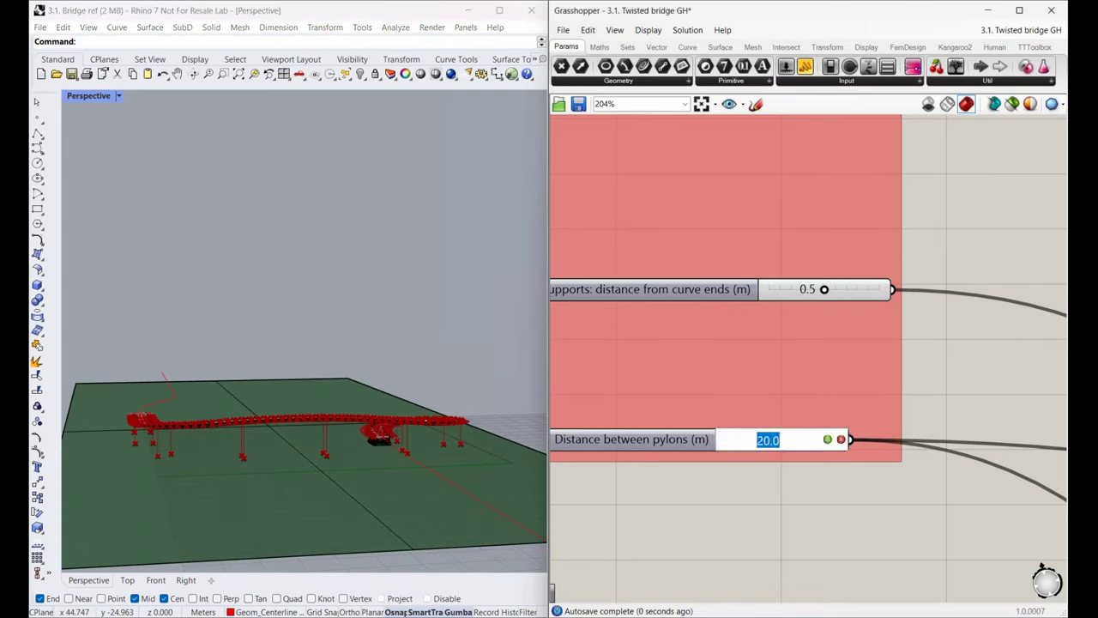
pyautogui.write('25')
pyautogui.press('Return')
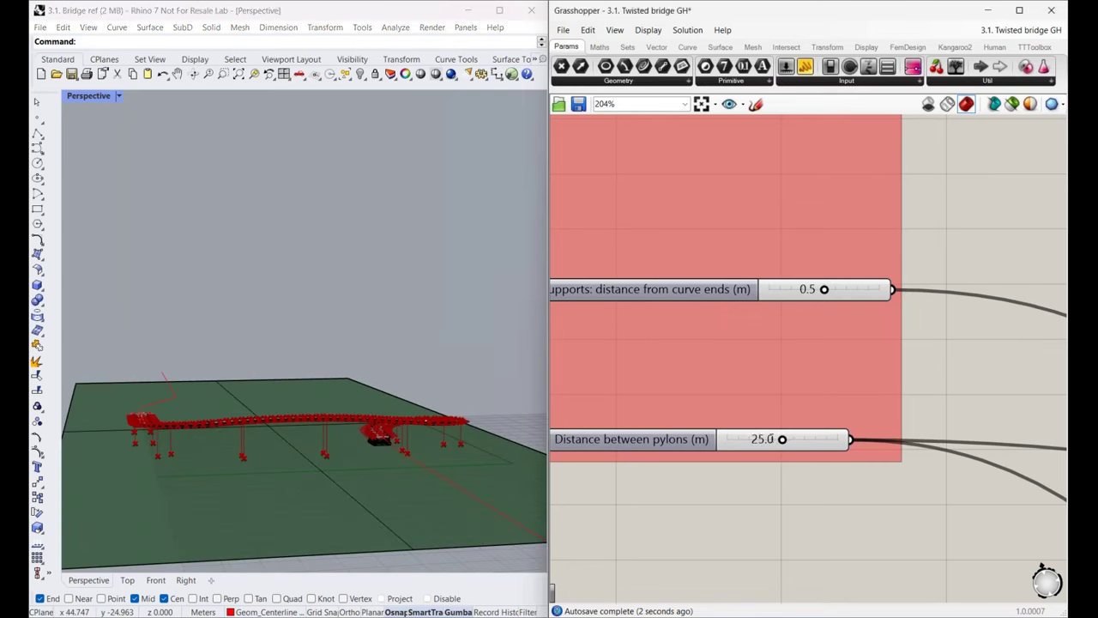
pyautogui.moveTo(191, 448); pyautogui.dragTo(243, 468, button='right')
pyautogui.scroll(4, 180, 481)
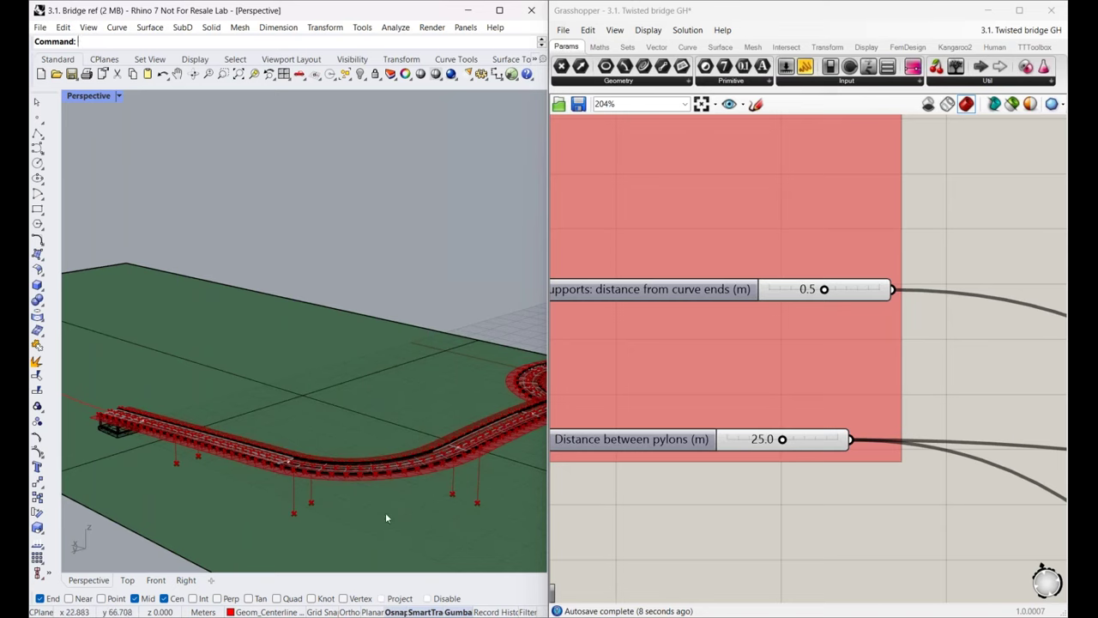
pyautogui.scroll(-4, 260, 495)
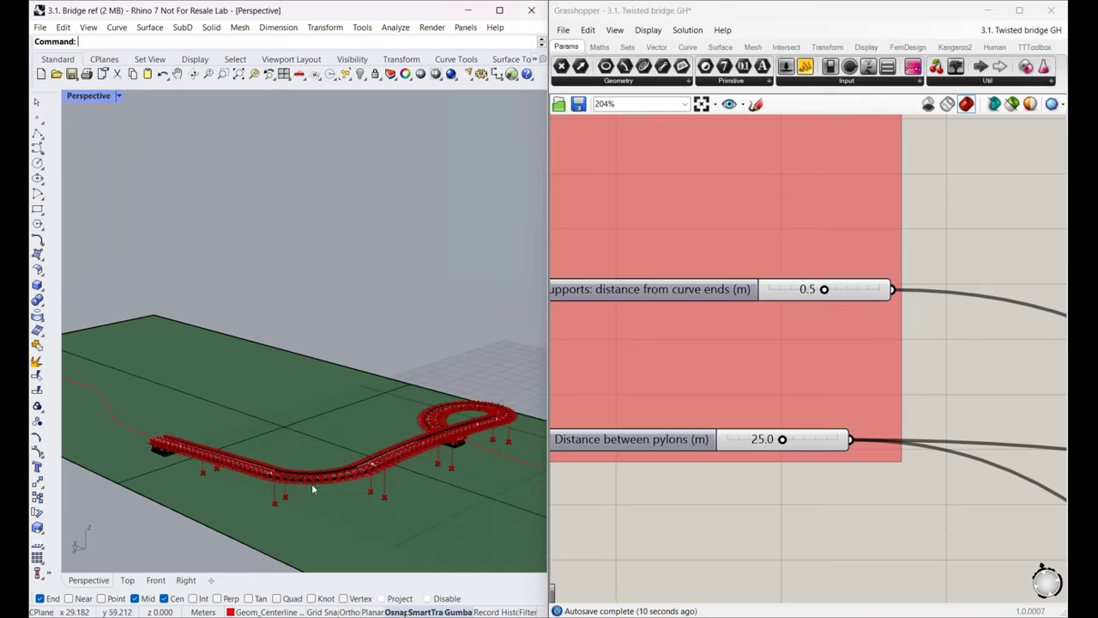
pyautogui.scroll(-2, 288, 408)
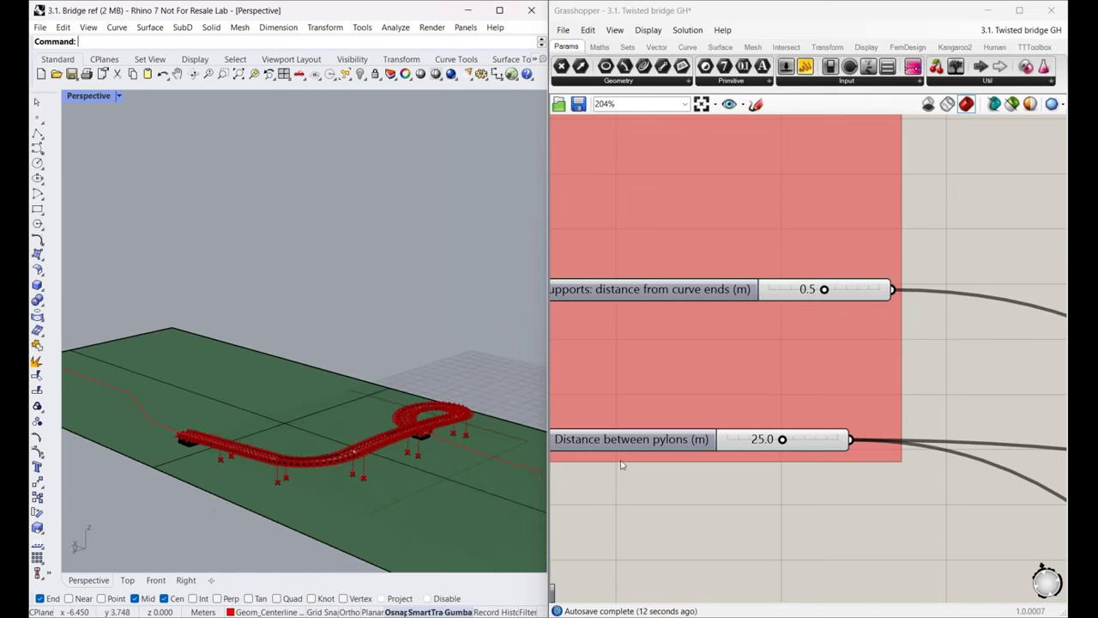
# Step: Examine the Grasshopper script from the variables and cross-section group through to the load combinations and model creation groups
pyautogui.scroll(-3, 625, 464)
pyautogui.scroll(-5, 626, 464)
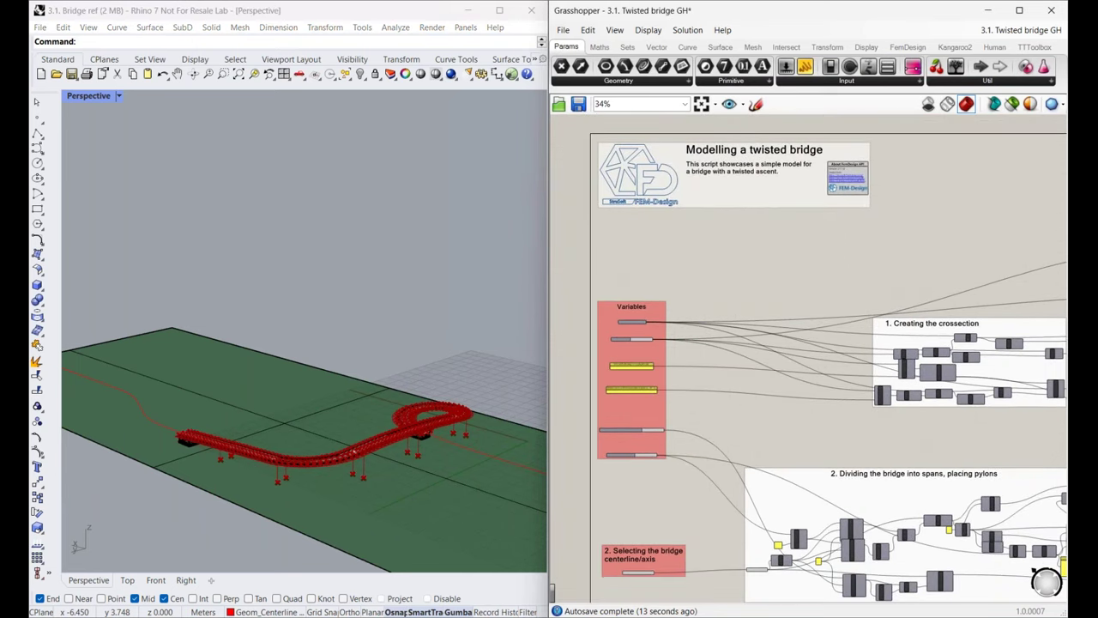
pyautogui.moveTo(697, 484); pyautogui.dragTo(651, 397, button='right')
pyautogui.scroll(-2, 651, 397)
pyautogui.moveTo(795, 496); pyautogui.dragTo(720, 466, button='right')
pyautogui.moveTo(886, 465); pyautogui.dragTo(766, 430, button='right')
pyautogui.scroll(-2, 791, 442)
pyautogui.moveTo(875, 463); pyautogui.dragTo(670, 376, button='right')
pyautogui.moveTo(858, 440); pyautogui.dragTo(697, 480, button='right')
pyautogui.moveTo(956, 463); pyautogui.dragTo(809, 505, button='right')
# Step: Open the generated twisted bridge model in FEM-Design from group 9a of the script
pyautogui.scroll(8, 995, 385)
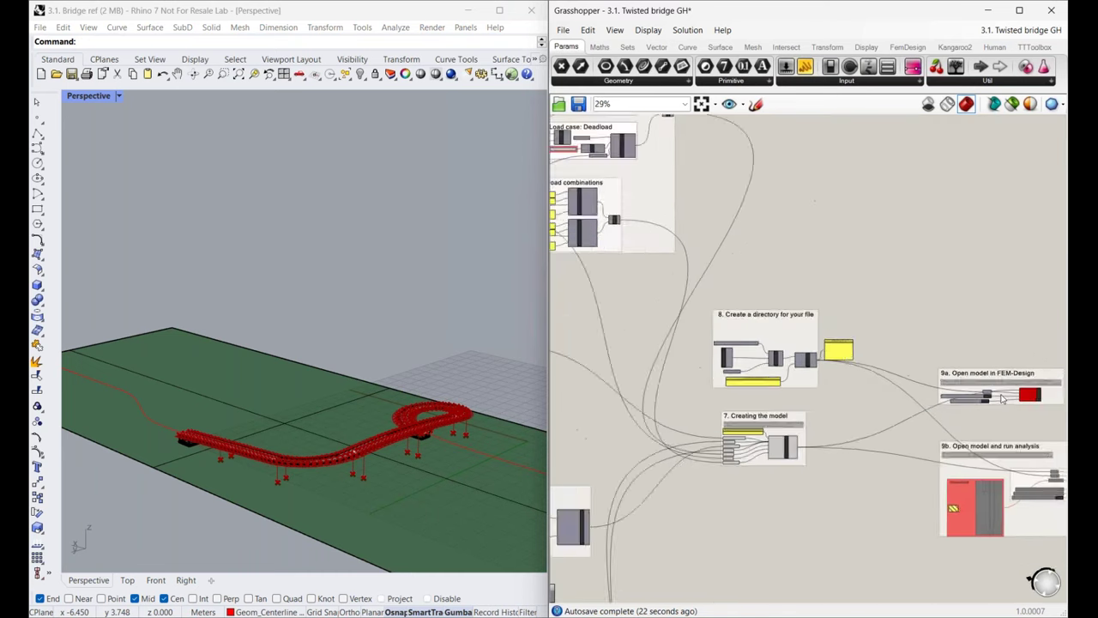
pyautogui.moveTo(993, 435); pyautogui.dragTo(858, 434, button='right')
pyautogui.scroll(1, 851, 436)
pyautogui.scroll(1, 810, 410)
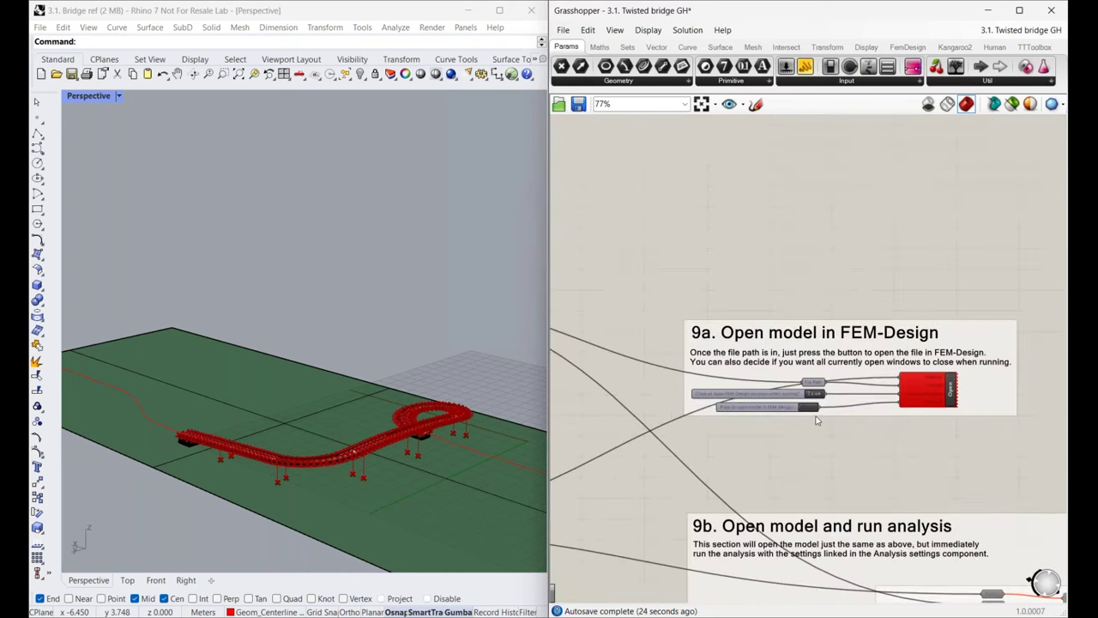
pyautogui.click(808, 407)
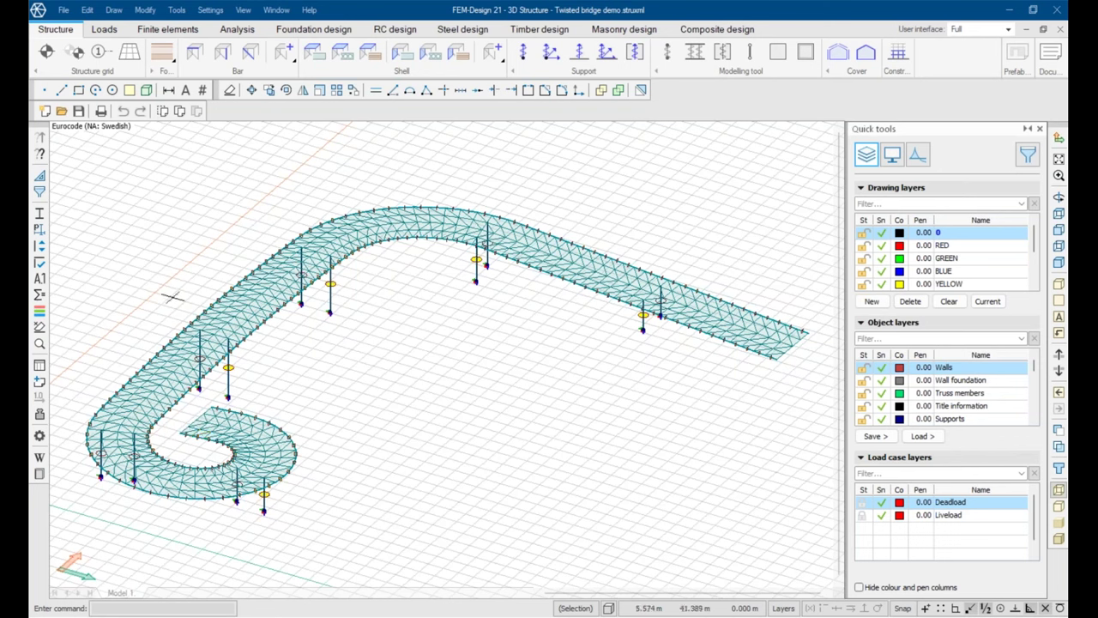
# Step: Hide the section shapes and display the local systems of the imported bridge model
pyautogui.click(248, 52)
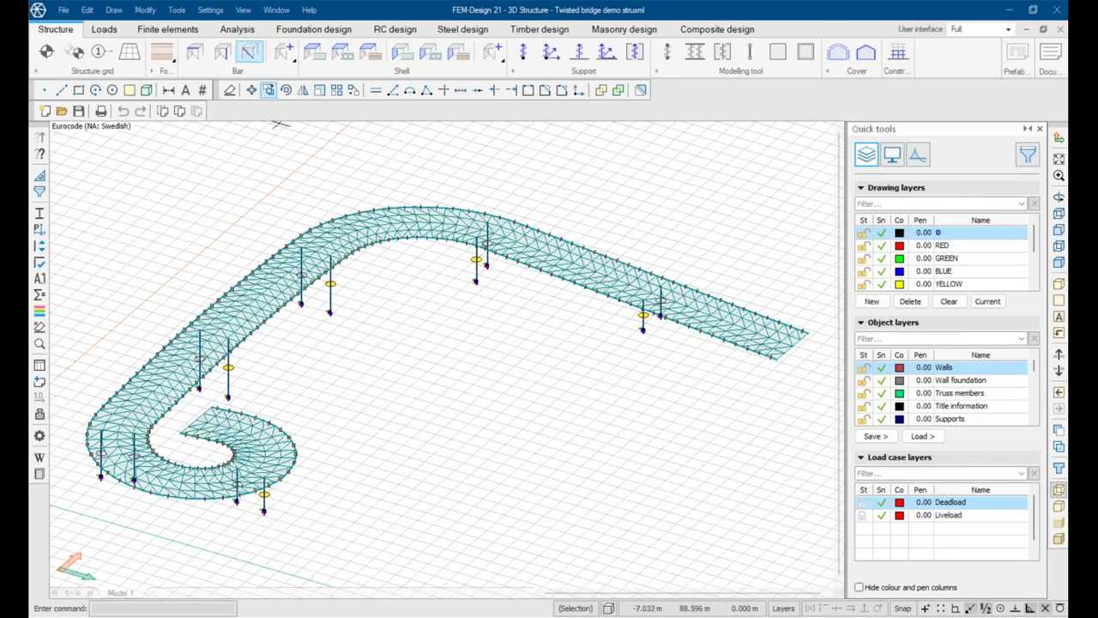
pyautogui.press('Escape')
pyautogui.scroll(1, 779, 356)
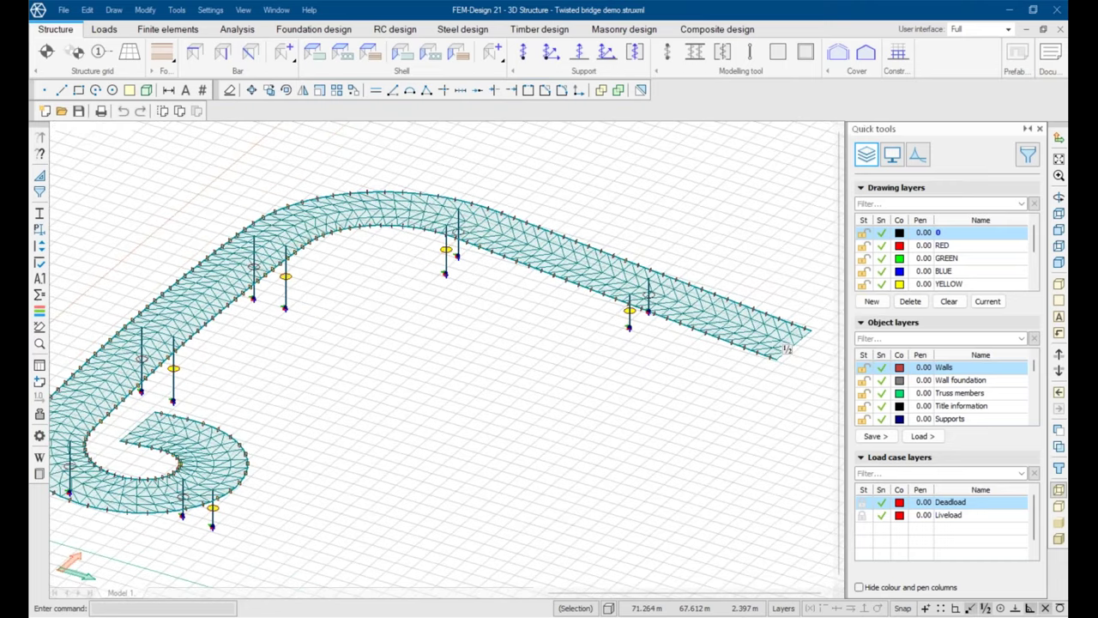
pyautogui.scroll(1, 779, 356)
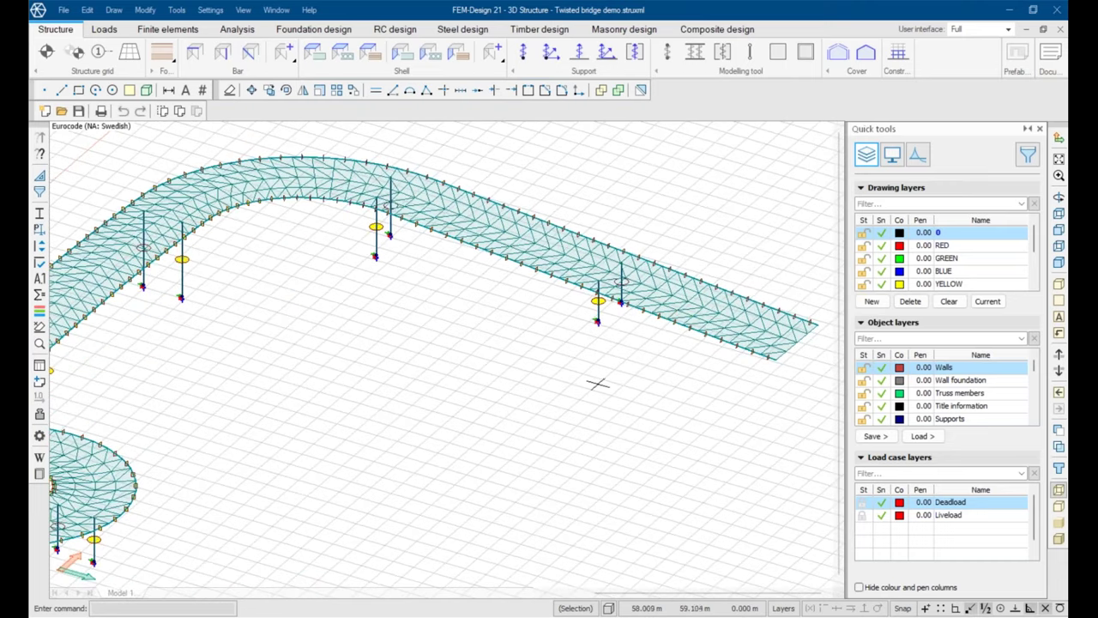
pyautogui.scroll(-3, 598, 383)
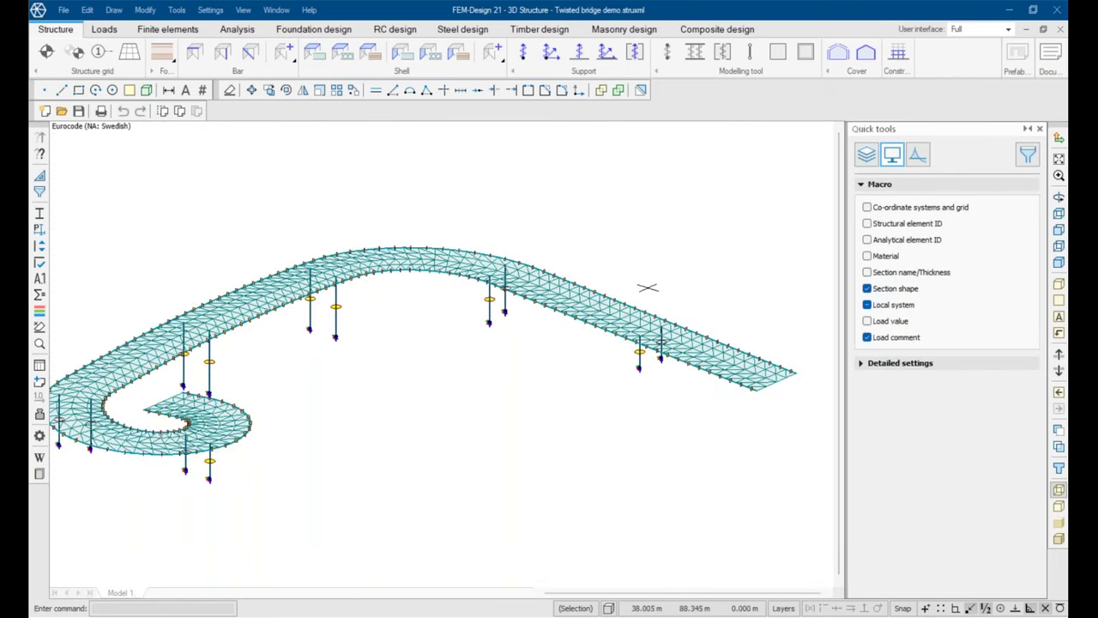
pyautogui.moveTo(648, 287); pyautogui.dragTo(563, 295, button='middle')
pyautogui.click(899, 296)
pyautogui.keyDown('shift'); pyautogui.moveTo(532, 360); pyautogui.dragTo(370, 364, button='middle'); pyautogui.keyUp('shift')
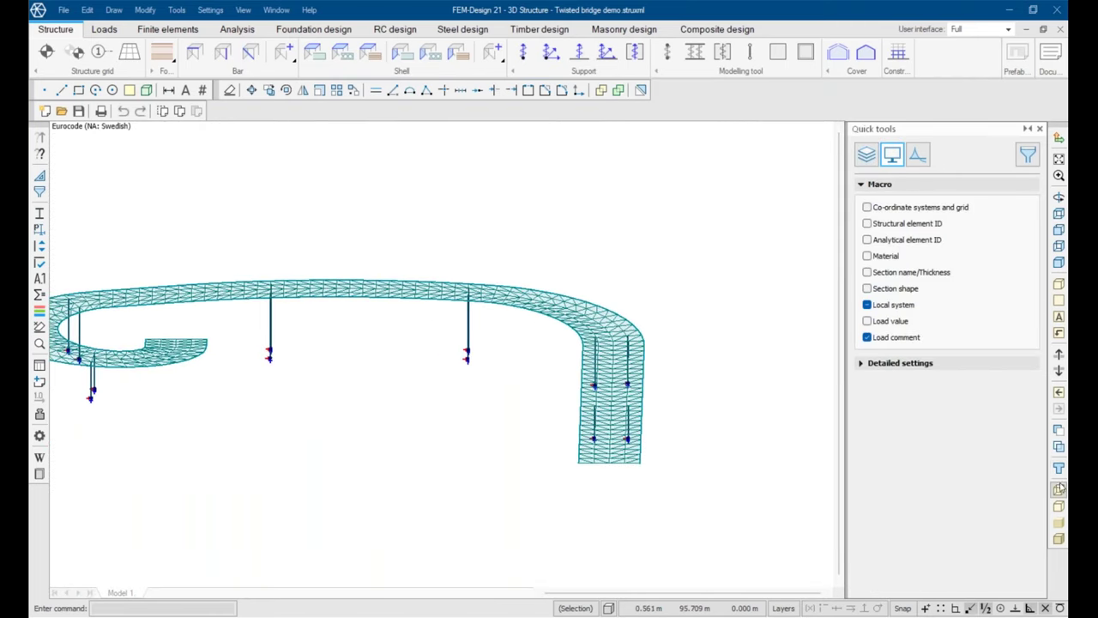
pyautogui.click(873, 305)
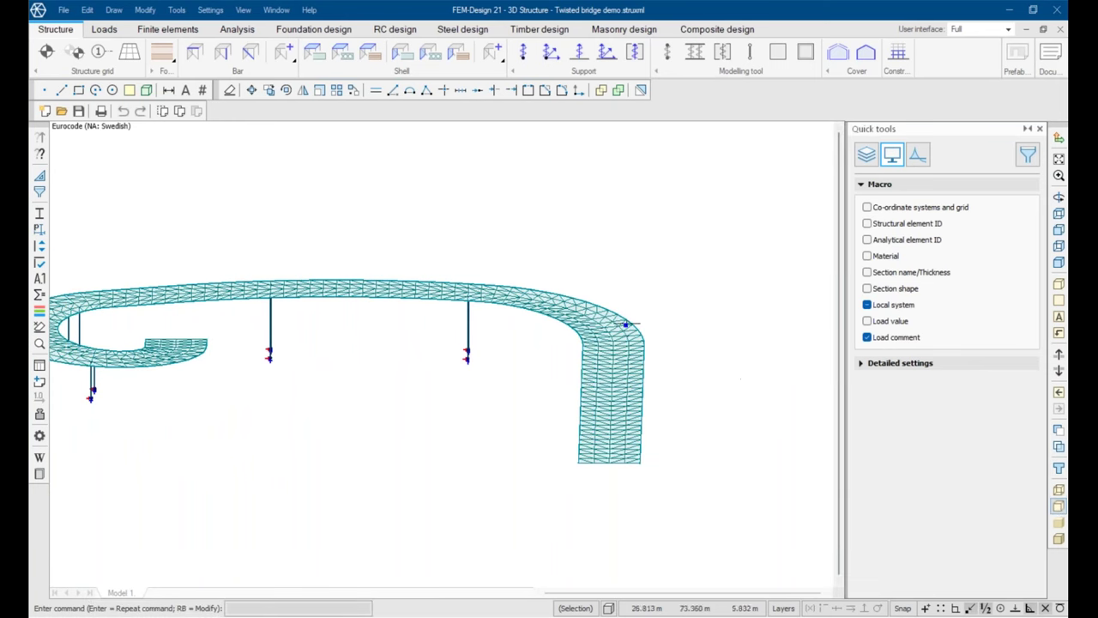
pyautogui.click(866, 305)
# Step: Examine the local coordinate systems of the shell elements and column supports along the straight and curved parts of the bridge
pyautogui.moveTo(703, 311); pyautogui.dragTo(544, 364, button='middle')
pyautogui.moveTo(543, 365); pyautogui.dragTo(510, 277, button='middle')
pyautogui.scroll(4, 320, 517)
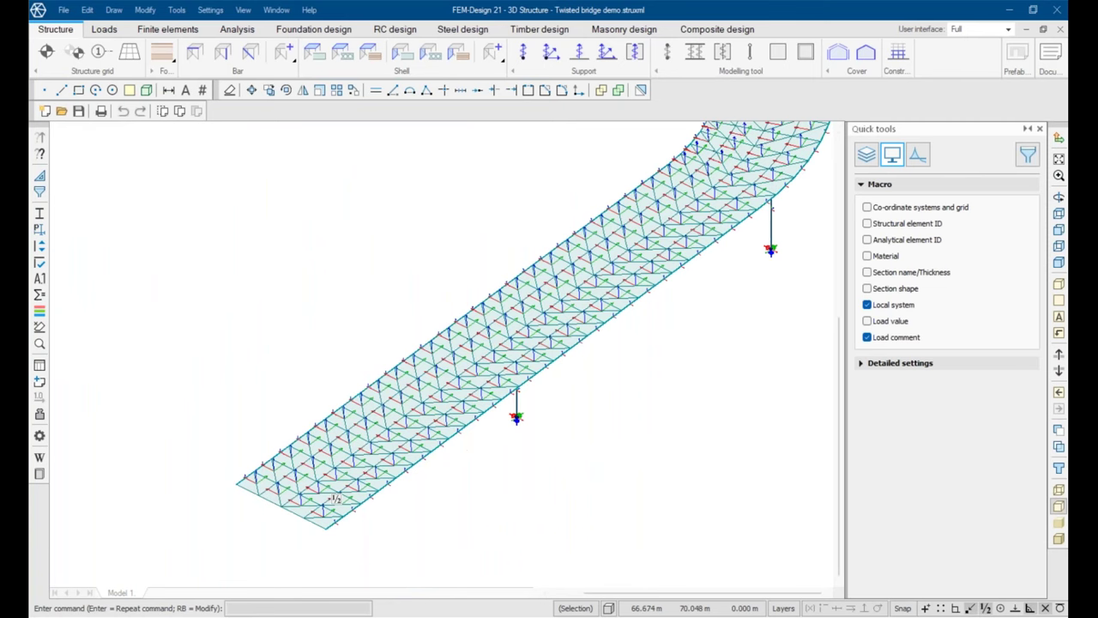
pyautogui.scroll(-2, 296, 527)
pyautogui.scroll(-1, 299, 522)
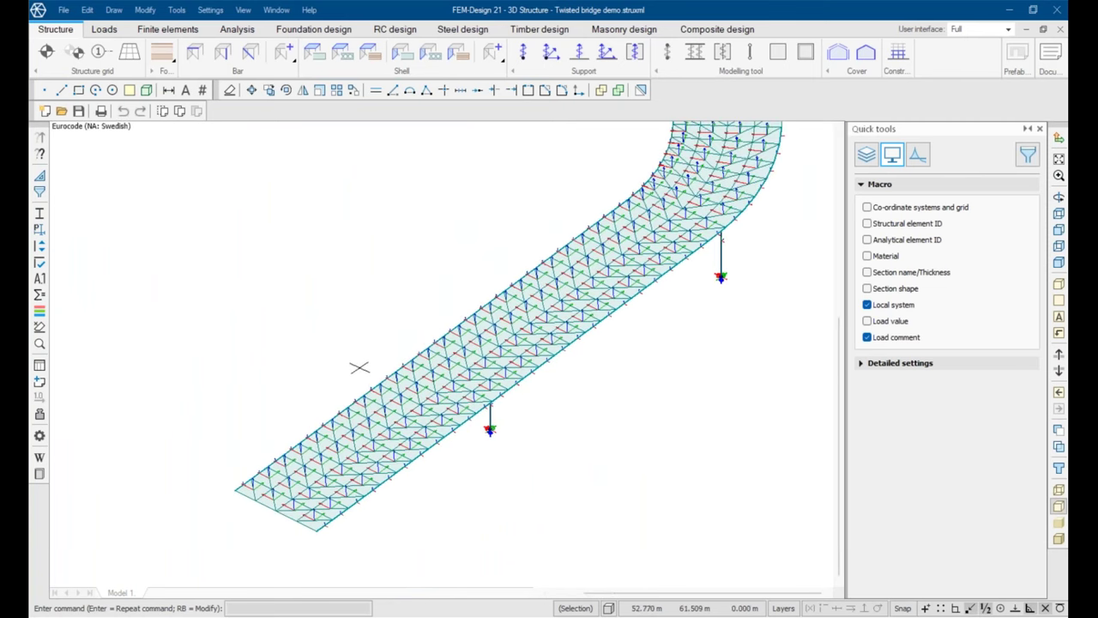
pyautogui.moveTo(357, 382); pyautogui.dragTo(263, 343, button='middle')
pyautogui.moveTo(386, 337); pyautogui.dragTo(441, 380, button='middle')
pyautogui.scroll(-1, 378, 417)
pyautogui.scroll(-1, 441, 380)
pyautogui.keyDown('shift'); pyautogui.moveTo(548, 398); pyautogui.dragTo(632, 368, button='middle'); pyautogui.keyUp('shift')
pyautogui.keyDown('ctrl'); pyautogui.moveTo(382, 342); pyautogui.dragTo(326, 421, button='middle'); pyautogui.keyUp('ctrl')
pyautogui.scroll(4, 86, 309)
pyautogui.scroll(-5, 85, 308)
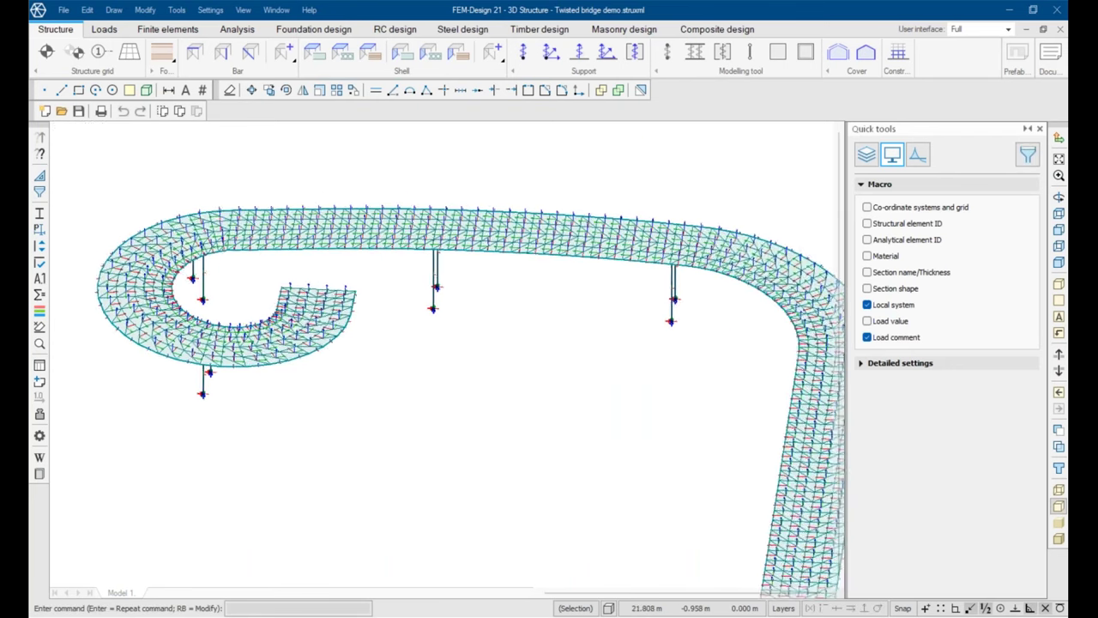
pyautogui.moveTo(316, 379); pyautogui.dragTo(314, 331, button='middle')
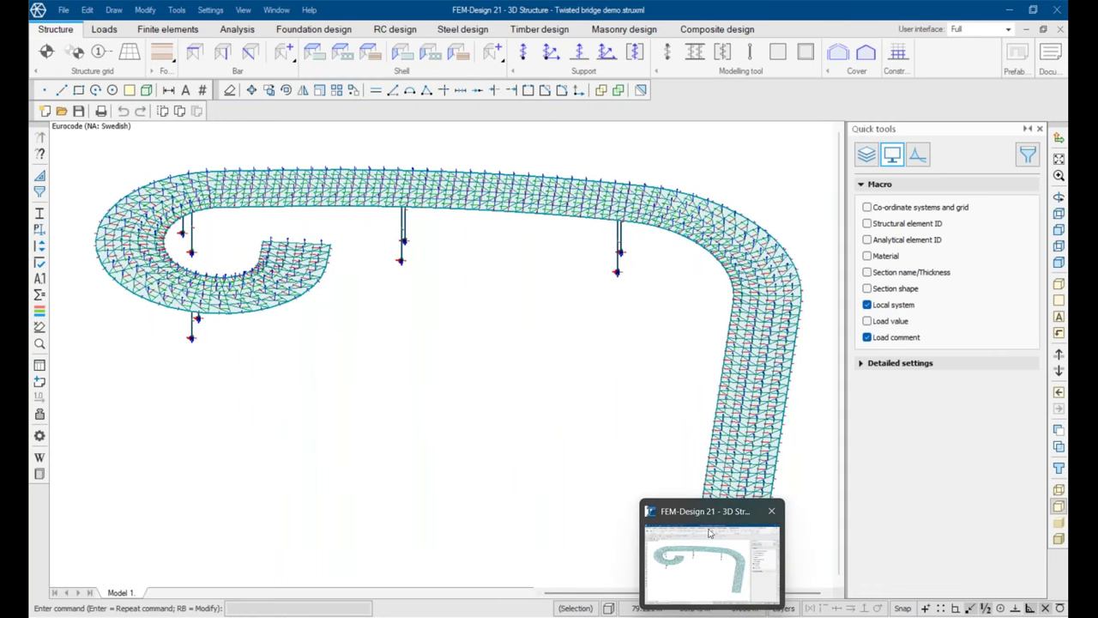
# Step: Close the twisted bridge model without saving and open the file 3.2. Bridge 3D Soil
pyautogui.click(1057, 10)
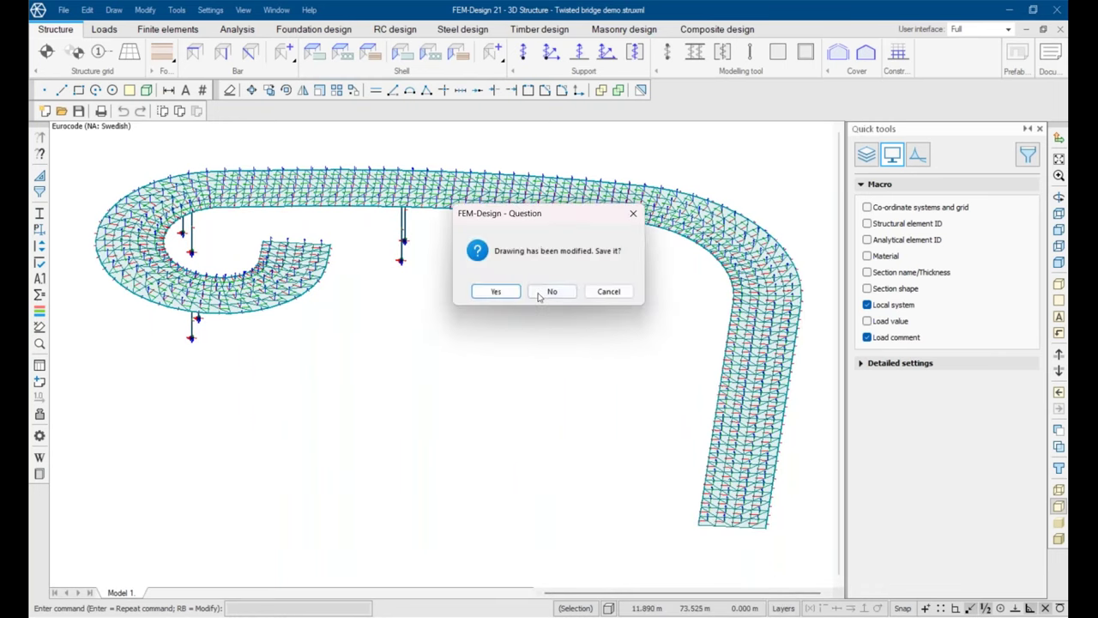
pyautogui.click(547, 291)
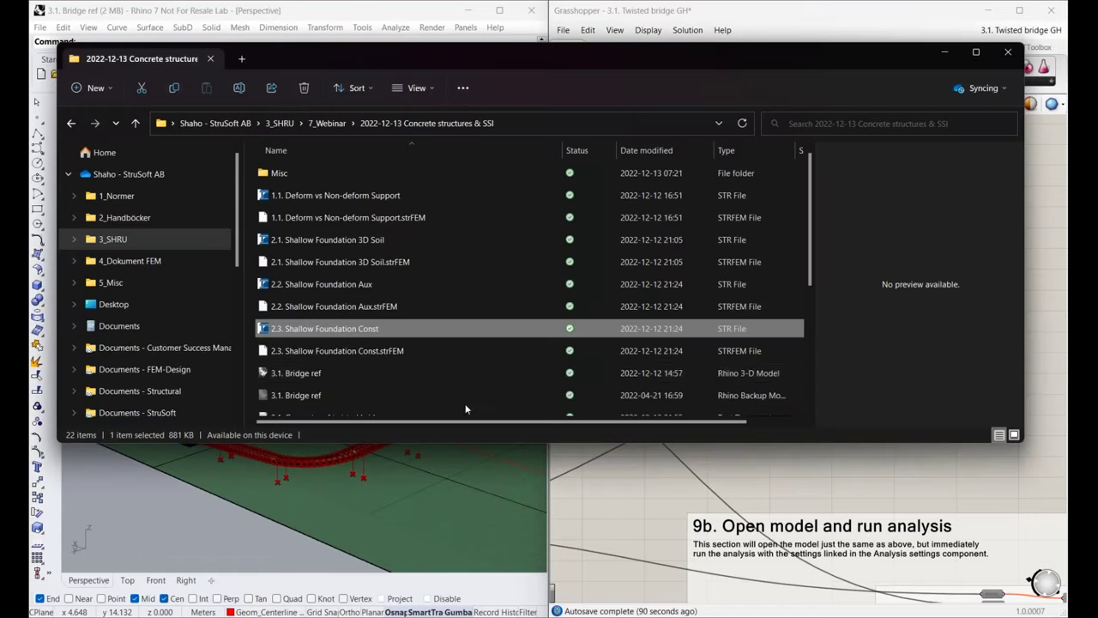
pyautogui.scroll(-3, 373, 361)
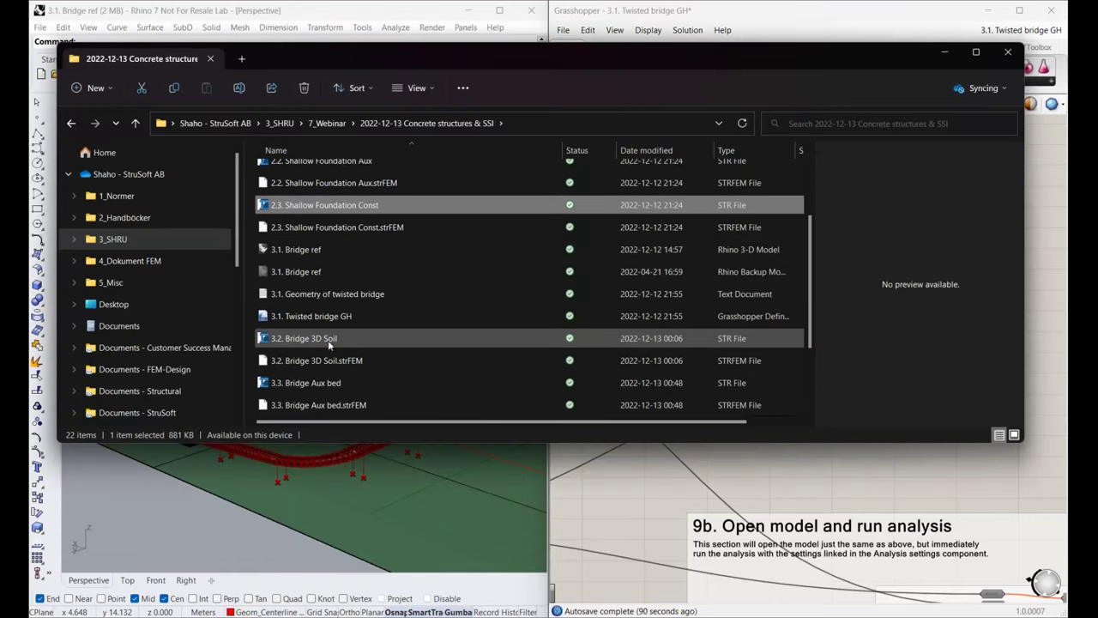
pyautogui.click(290, 340)
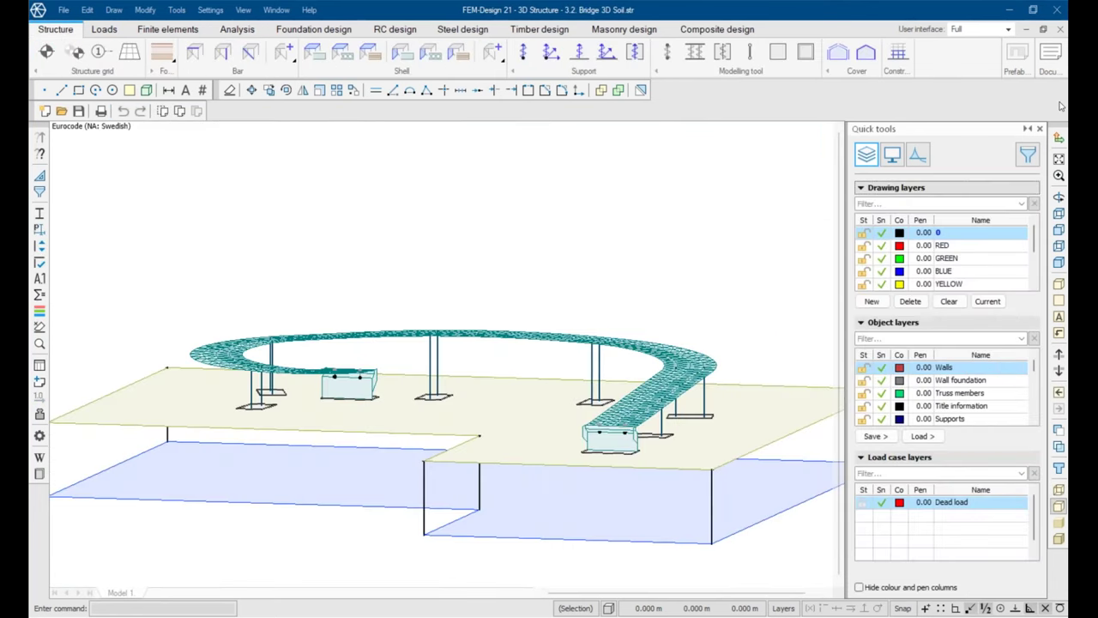
# Step: Examine the 3D soil model, looking at the bridge columns, their slab foundations, the end abutment and the soil volume
pyautogui.keyDown('shift'); pyautogui.moveTo(645, 249); pyautogui.dragTo(353, 322, button='middle'); pyautogui.keyUp('shift')
pyautogui.scroll(-1, 397, 279)
pyautogui.moveTo(352, 323); pyautogui.dragTo(665, 387)
pyautogui.scroll(3, 524, 300)
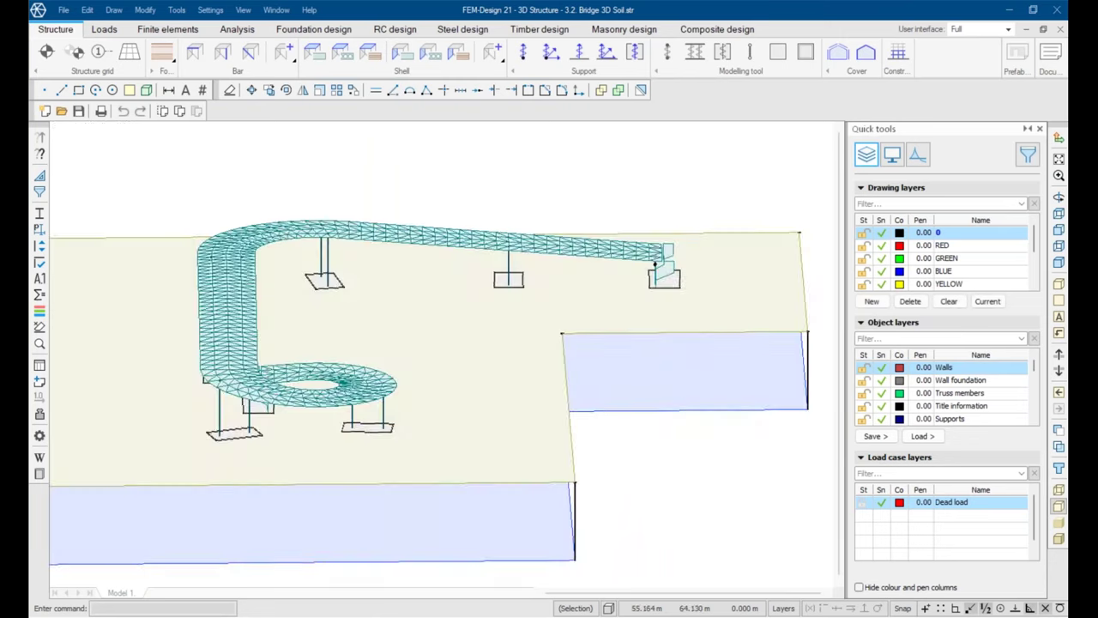
pyautogui.hotkey('ctrl', 'a')
pyautogui.scroll(4, 723, 275)
pyautogui.click(632, 292)
pyautogui.keyDown('shift'); pyautogui.moveTo(632, 292); pyautogui.dragTo(612, 265, button='middle'); pyautogui.keyUp('shift')
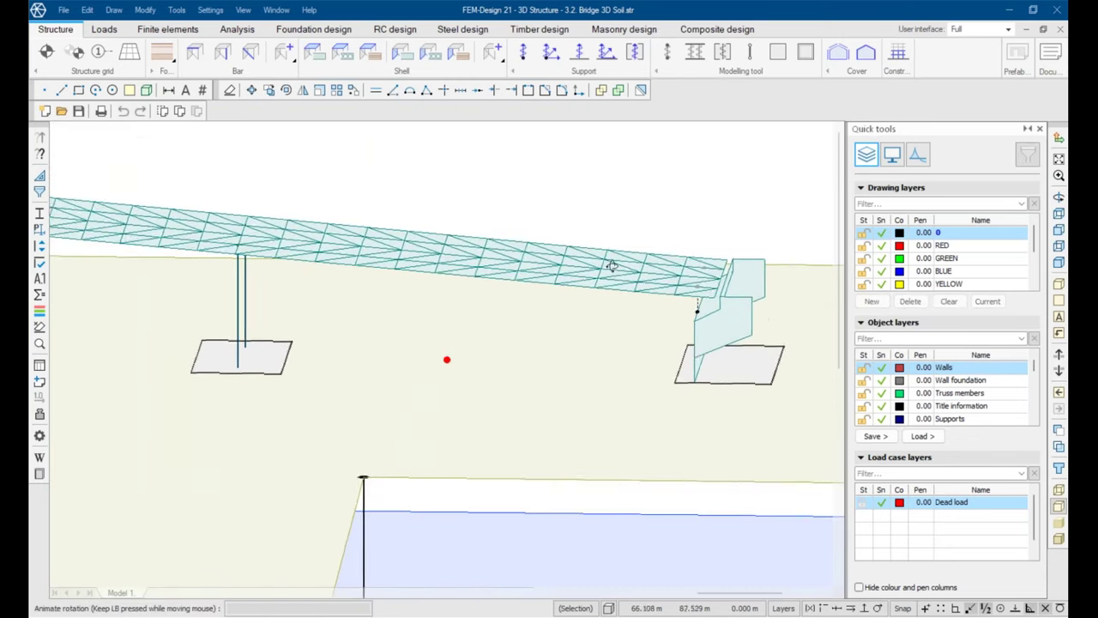
pyautogui.moveTo(615, 353); pyautogui.dragTo(467, 345, button='middle')
pyautogui.scroll(2, 551, 296)
pyautogui.scroll(-1, 551, 298)
pyautogui.scroll(-6, 548, 302)
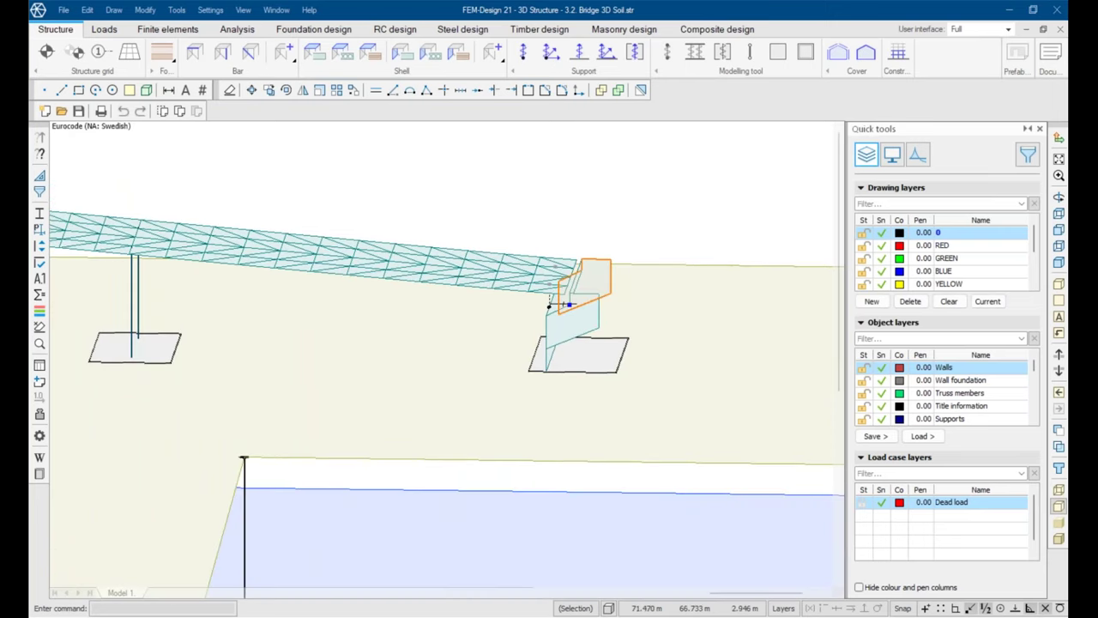
# Step: Review the general properties of the soil body beneath the bridge, including its limit depth and default filling
pyautogui.moveTo(515, 308); pyautogui.dragTo(686, 306, button='middle')
pyautogui.click(161, 53)
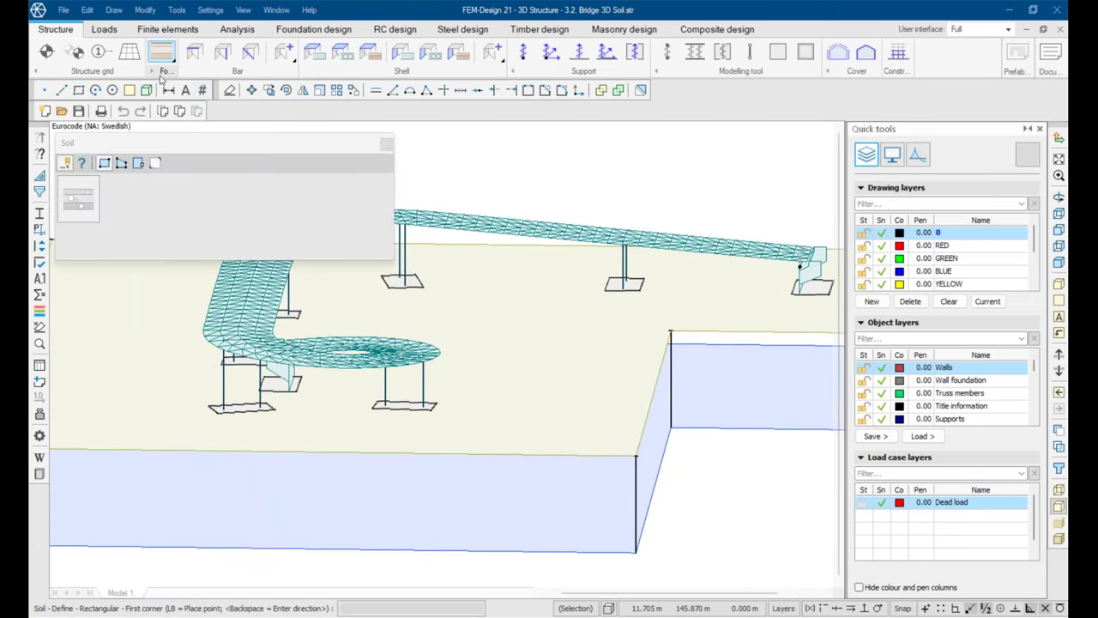
pyautogui.click(589, 313)
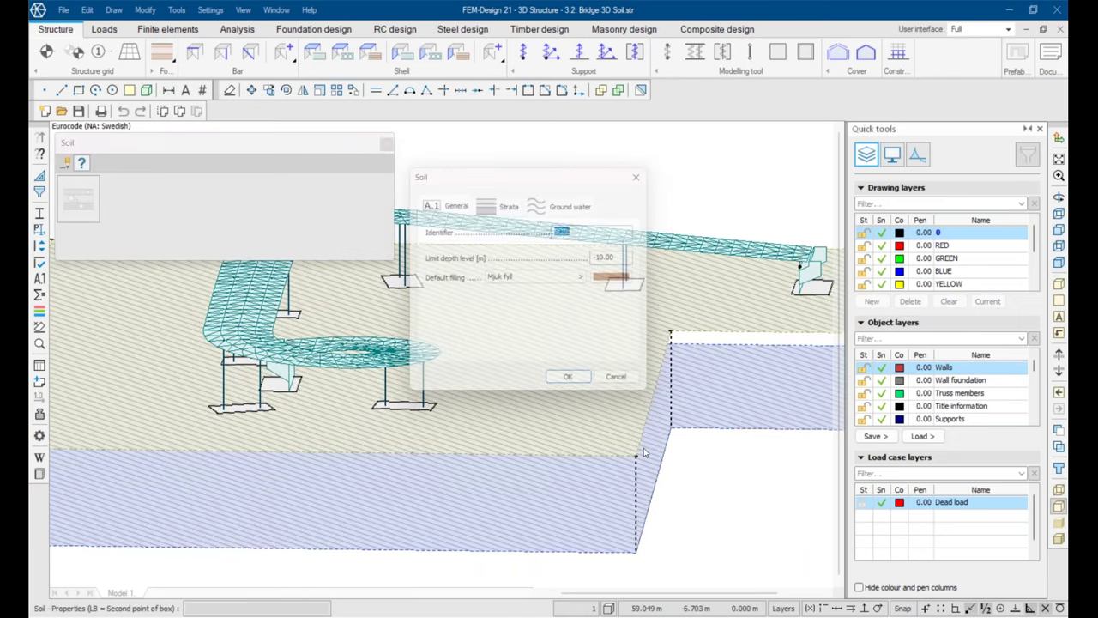
pyautogui.click(638, 390)
pyautogui.scroll(-2, 721, 443)
pyautogui.keyDown('shift'); pyautogui.moveTo(721, 443); pyautogui.dragTo(698, 488, button='middle'); pyautogui.keyUp('shift')
pyautogui.press('Escape')
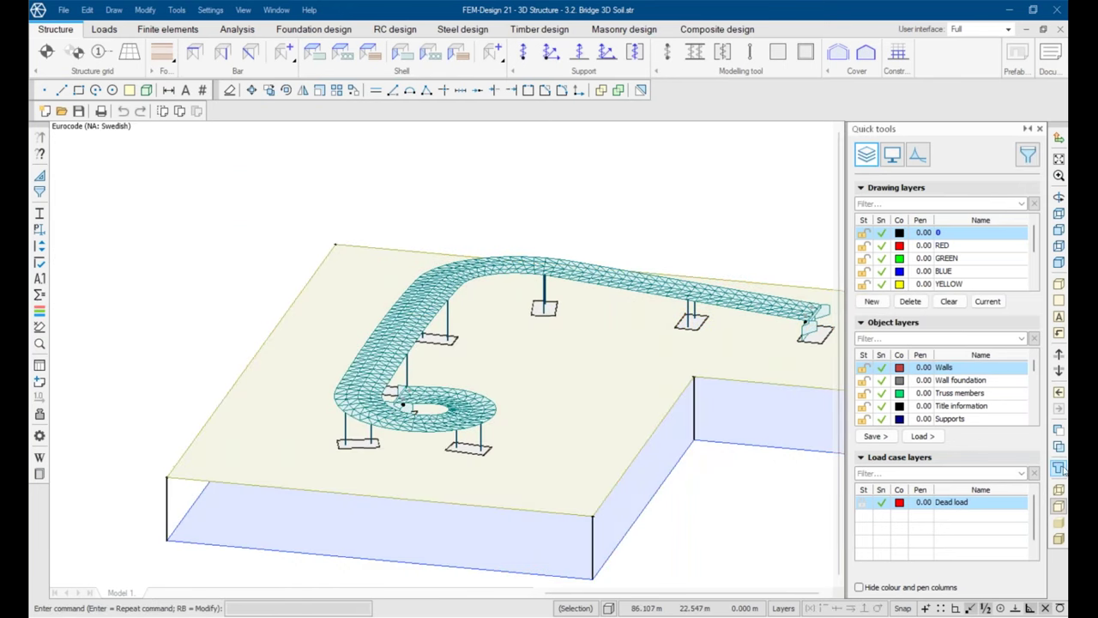
# Step: Display the section shapes of the model, filter the object layers by "bea" and turn off the Beams layer
pyautogui.click(1058, 467)
pyautogui.moveTo(664, 477); pyautogui.dragTo(530, 464, button='middle')
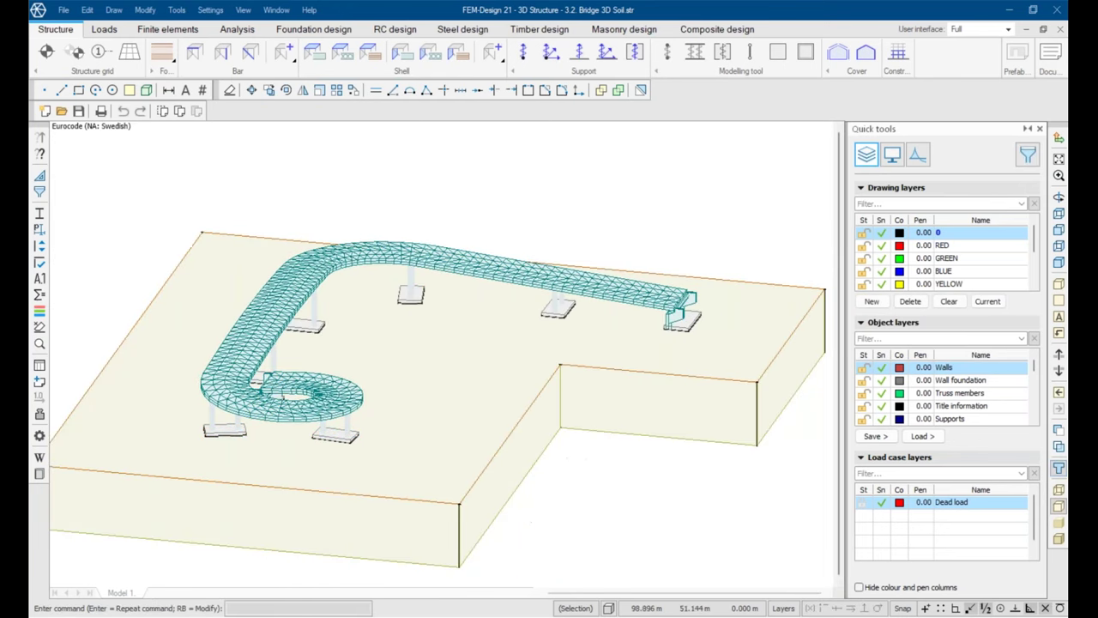
pyautogui.click(871, 338)
pyautogui.write('bea')
pyautogui.click(864, 418)
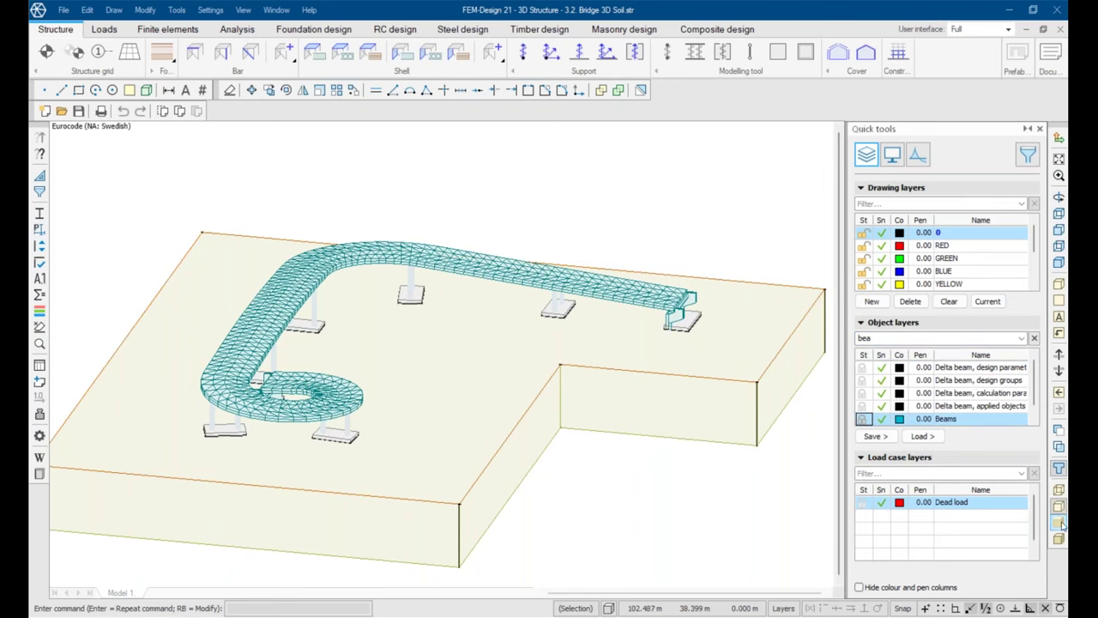
# Step: Examine the shaded bridge model at its abutments, columns and slab foundations, and hide the section shapes
pyautogui.scroll(2, 666, 336)
pyautogui.keyDown('shift'); pyautogui.moveTo(666, 335); pyautogui.dragTo(458, 337, button='middle'); pyautogui.keyUp('shift')
pyautogui.scroll(2, 755, 370)
pyautogui.keyDown('shift'); pyautogui.moveTo(756, 371); pyautogui.dragTo(588, 351, button='middle'); pyautogui.keyUp('shift')
pyautogui.scroll(3, 588, 351)
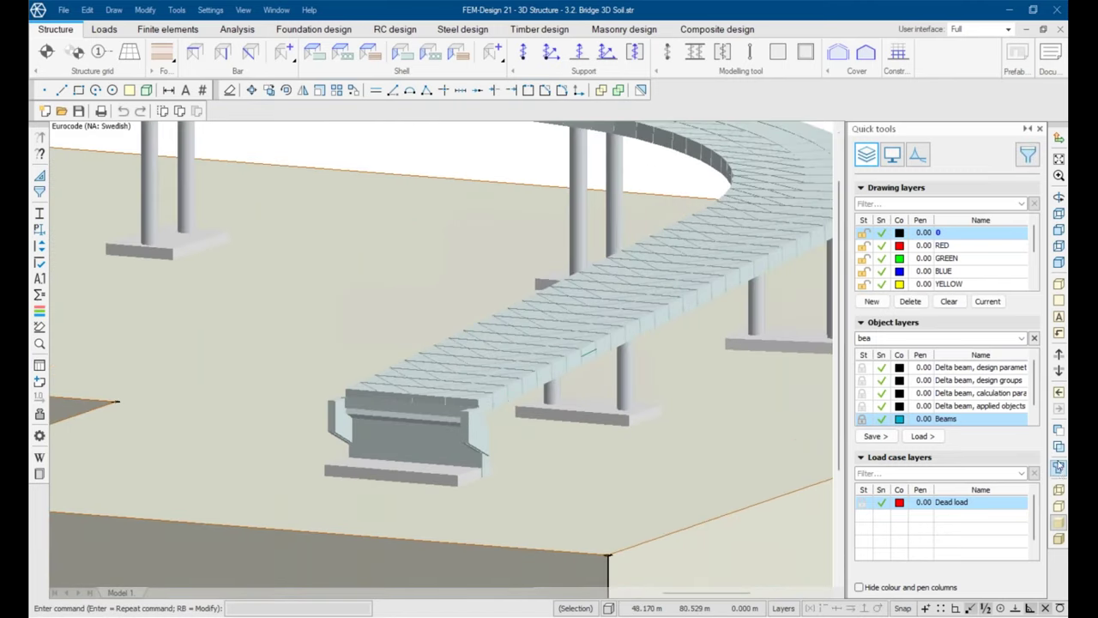
pyautogui.click(1059, 466)
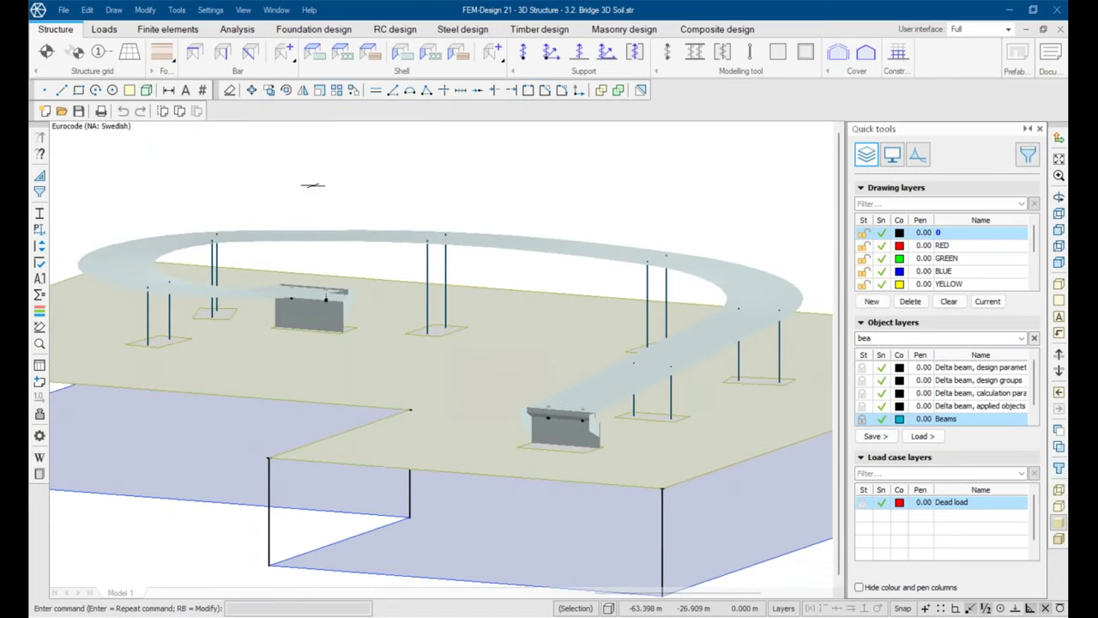
pyautogui.scroll(-1, 495, 191)
pyautogui.keyDown('shift'); pyautogui.moveTo(495, 191); pyautogui.dragTo(441, 216, button='middle'); pyautogui.keyUp('shift')
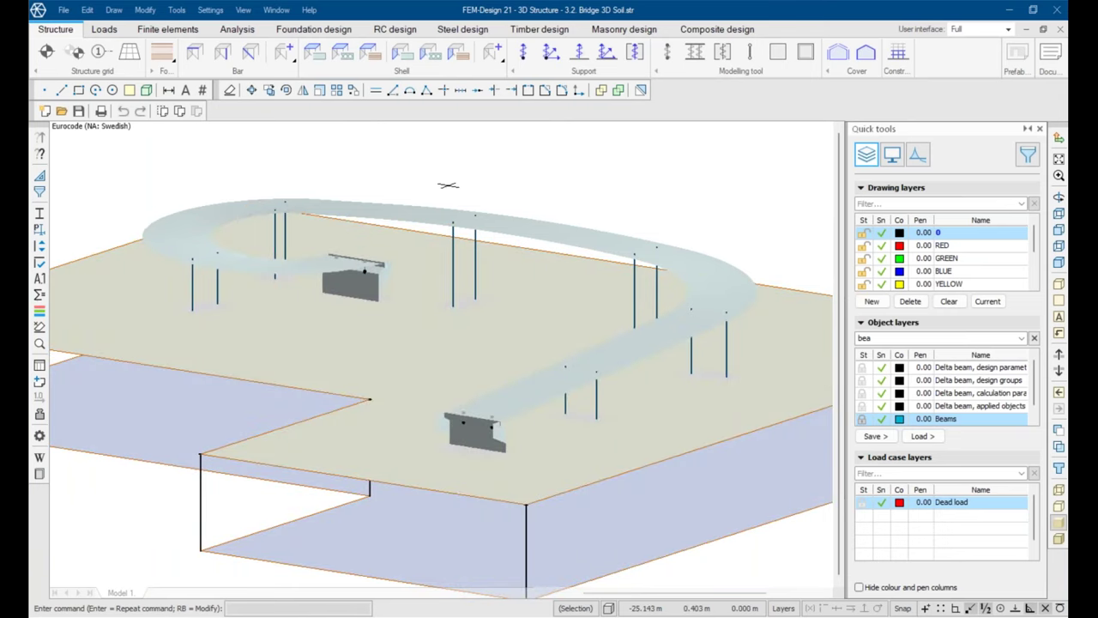
# Step: Switch off the shaded display and examine the finite element mesh of the bridge deck, abutments and soil volume
pyautogui.click(103, 29)
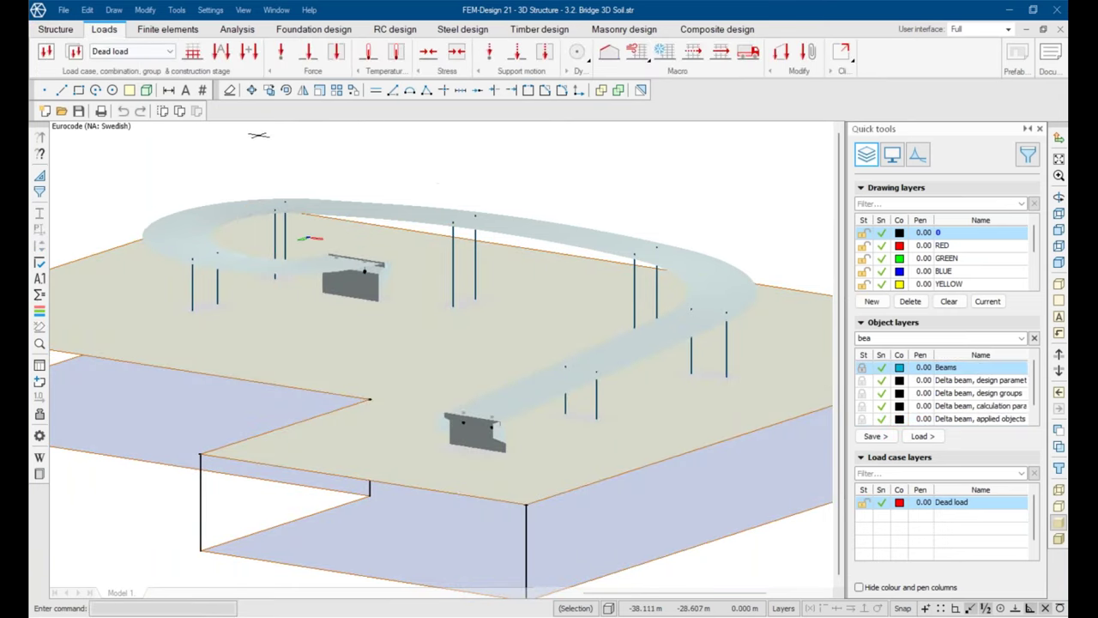
pyautogui.click(1060, 507)
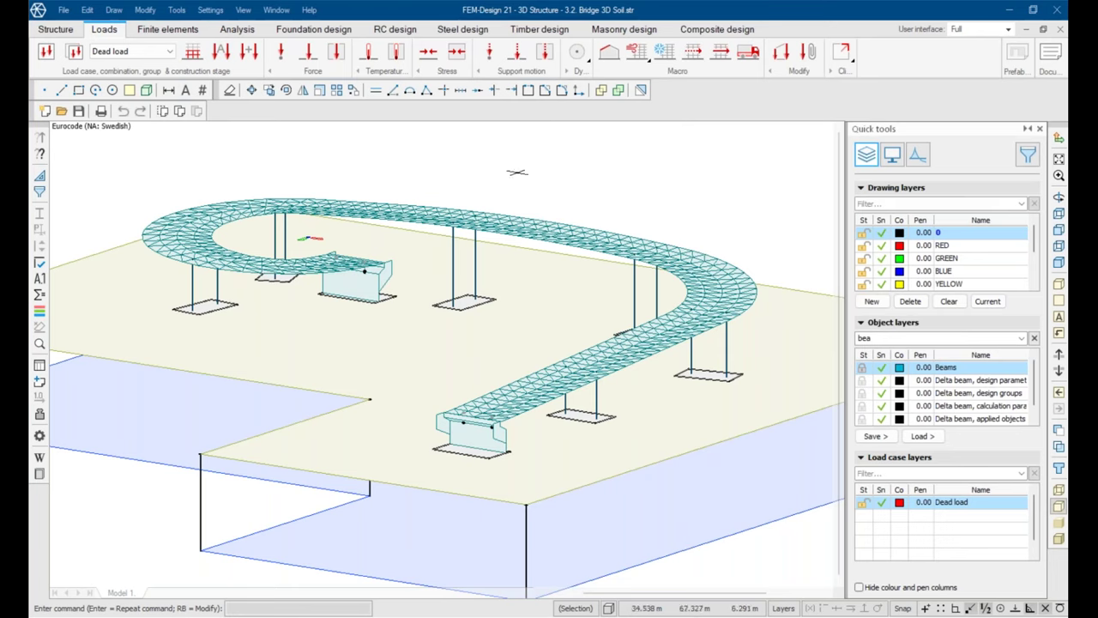
pyautogui.click(167, 29)
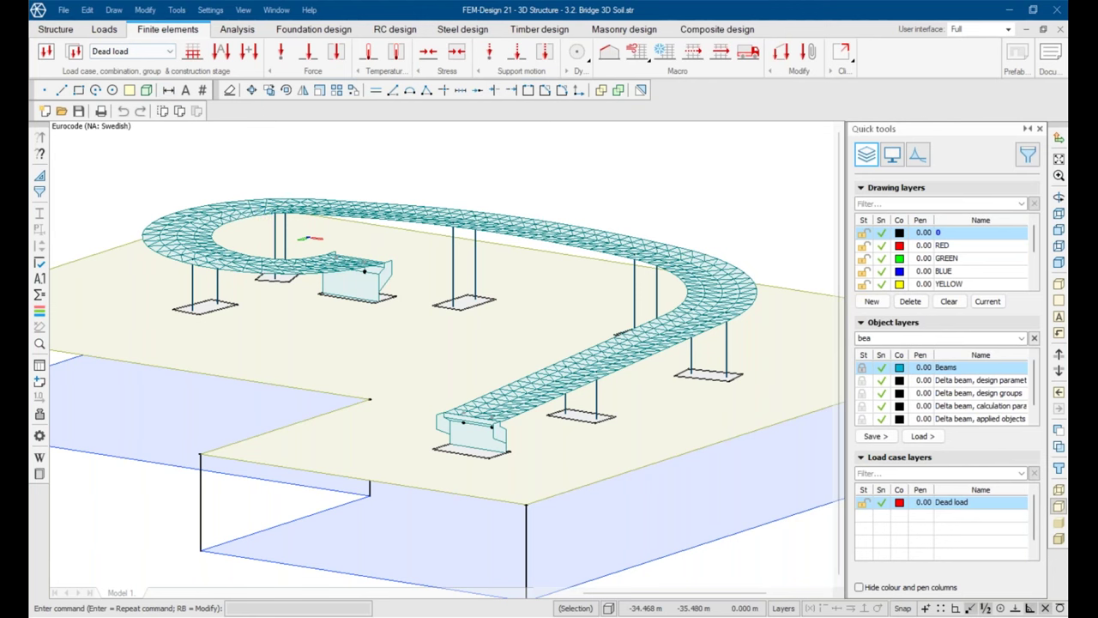
pyautogui.keyDown('shift'); pyautogui.moveTo(364, 250); pyautogui.dragTo(587, 357, button='middle'); pyautogui.keyUp('shift')
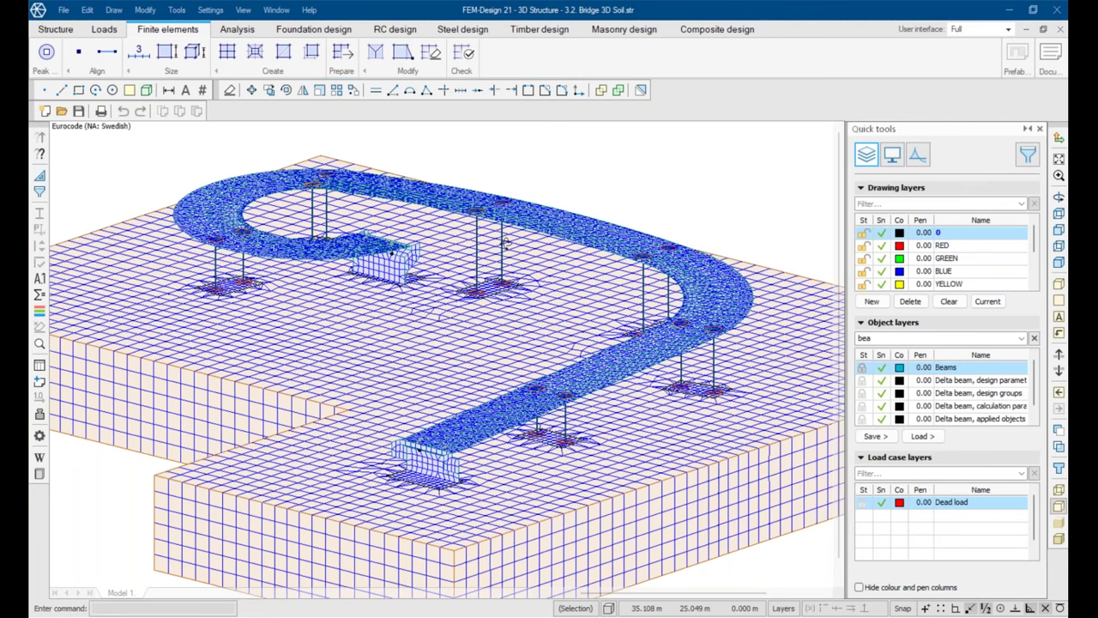
pyautogui.keyDown('shift'); pyautogui.moveTo(395, 143); pyautogui.dragTo(252, 147, button='middle'); pyautogui.keyUp('shift')
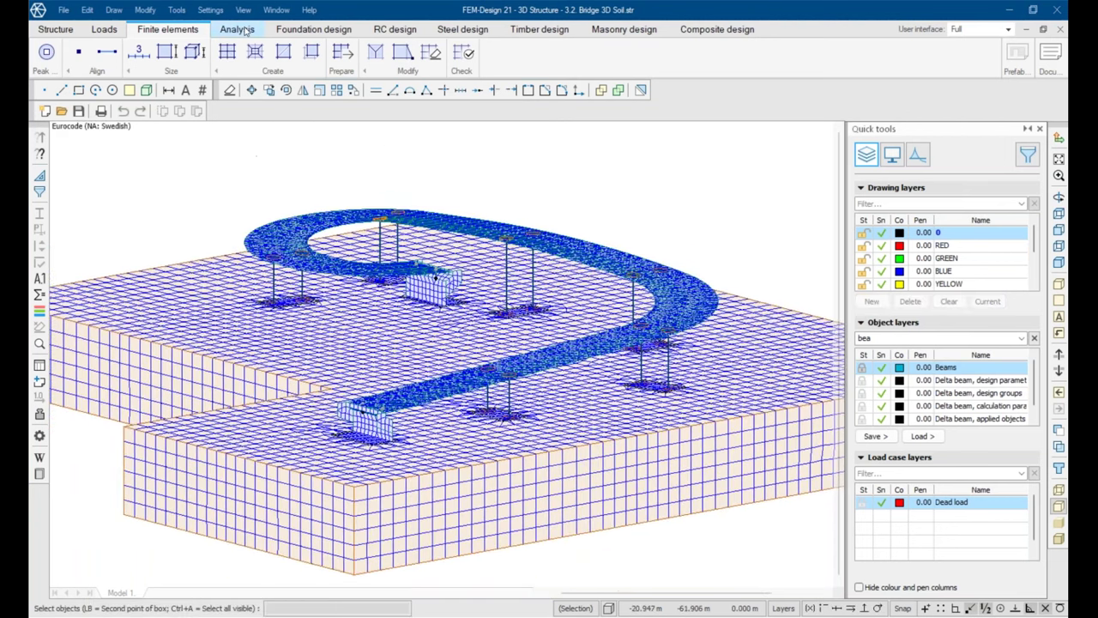
# Step: Display the translational displacements for the Dead load case as a colour palette
pyautogui.click(246, 30)
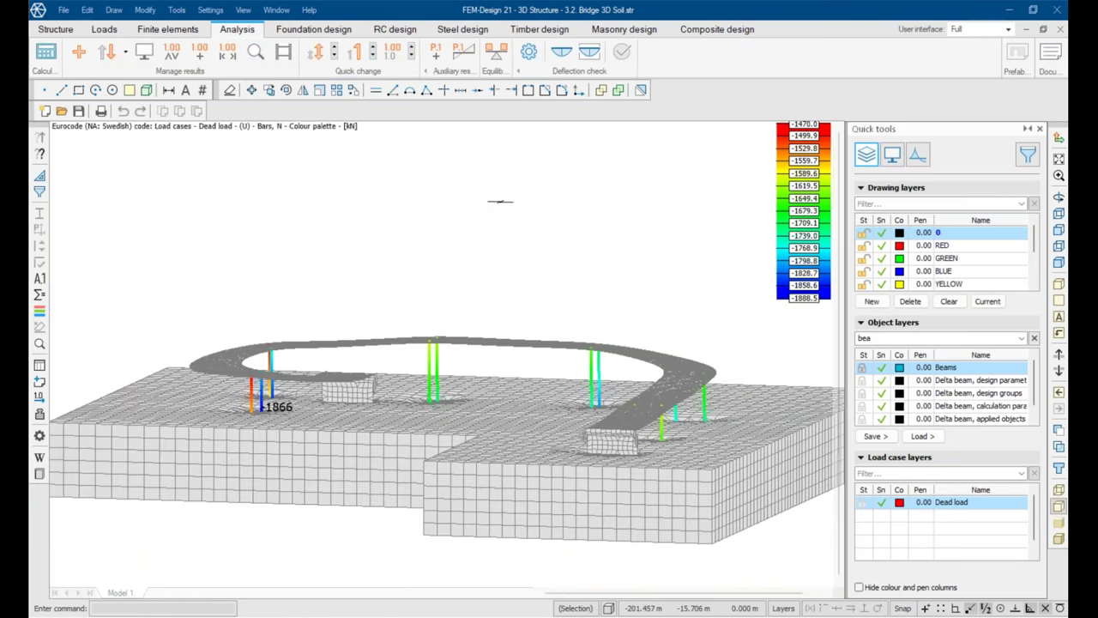
pyautogui.moveTo(500, 202); pyautogui.dragTo(410, 225)
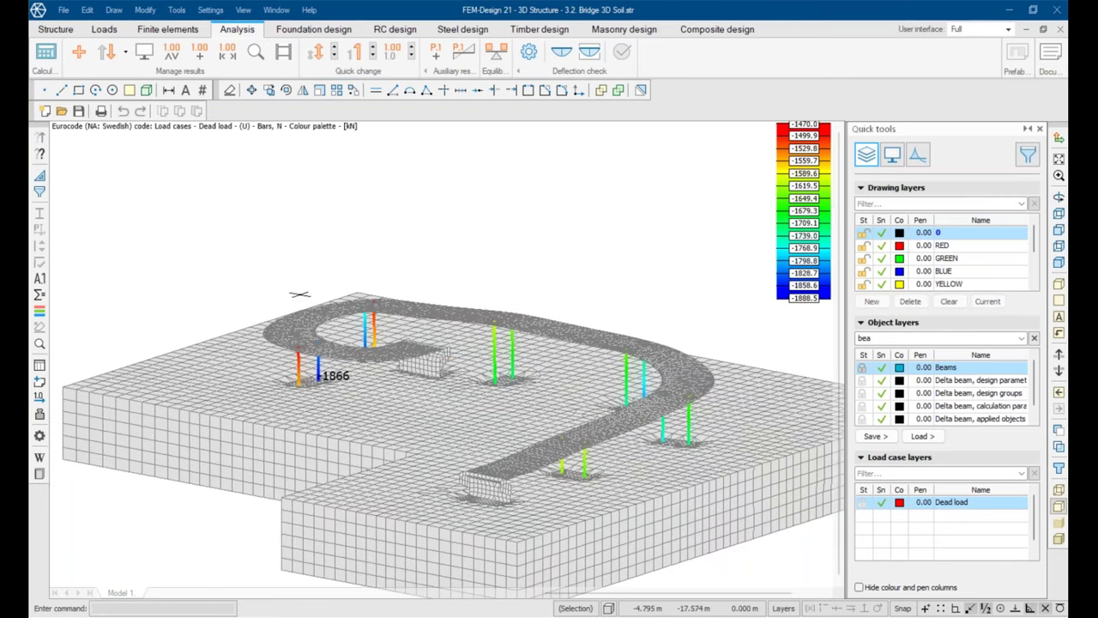
pyautogui.click(921, 163)
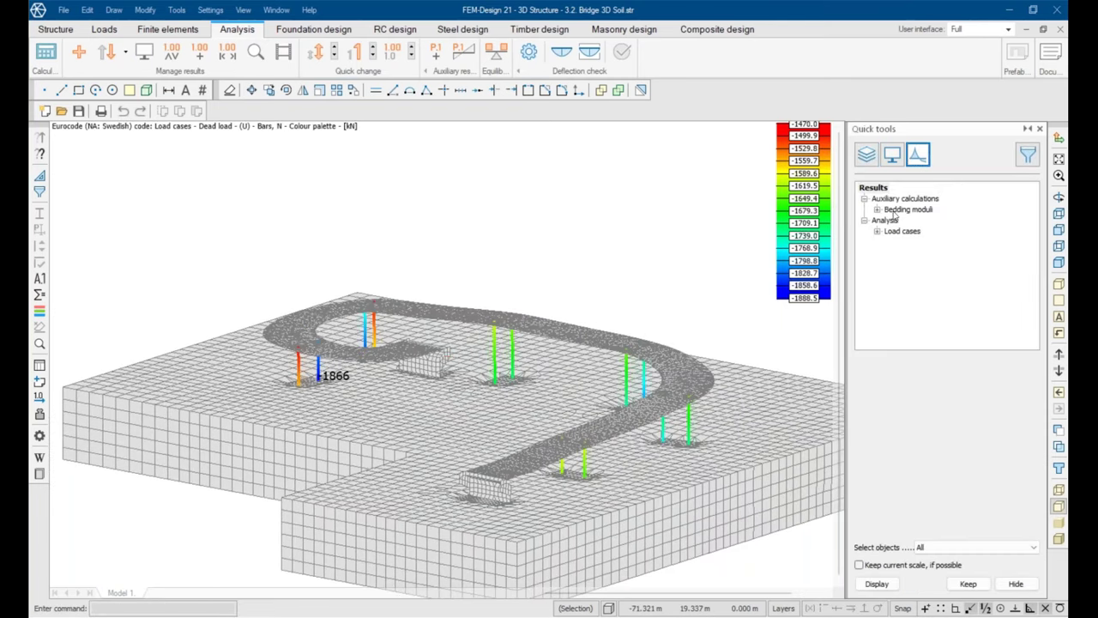
pyautogui.click(876, 232)
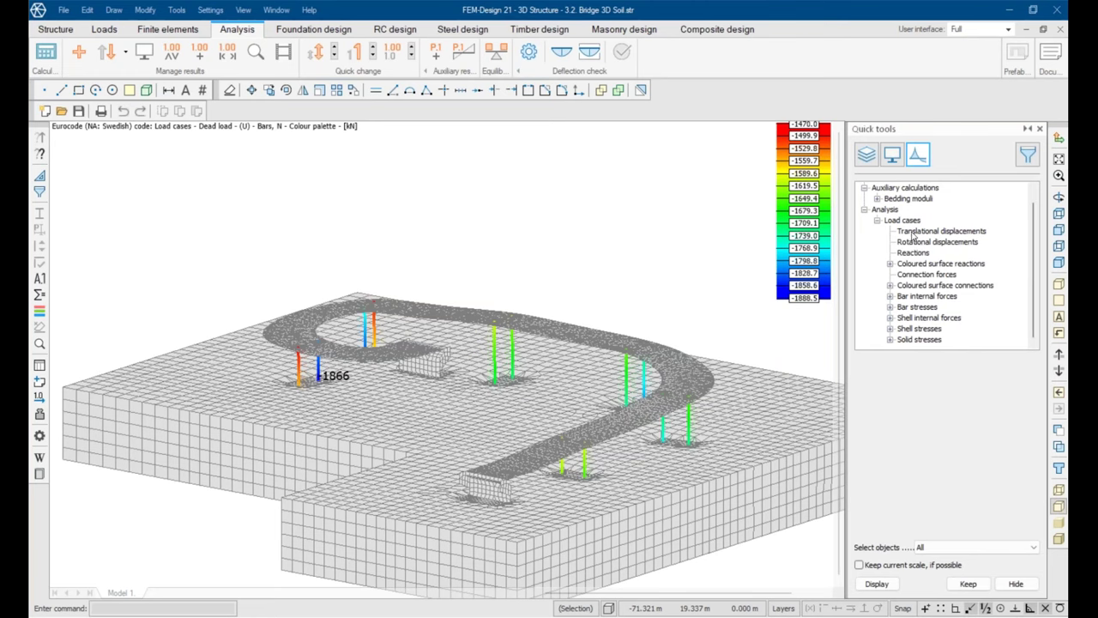
pyautogui.click(914, 234)
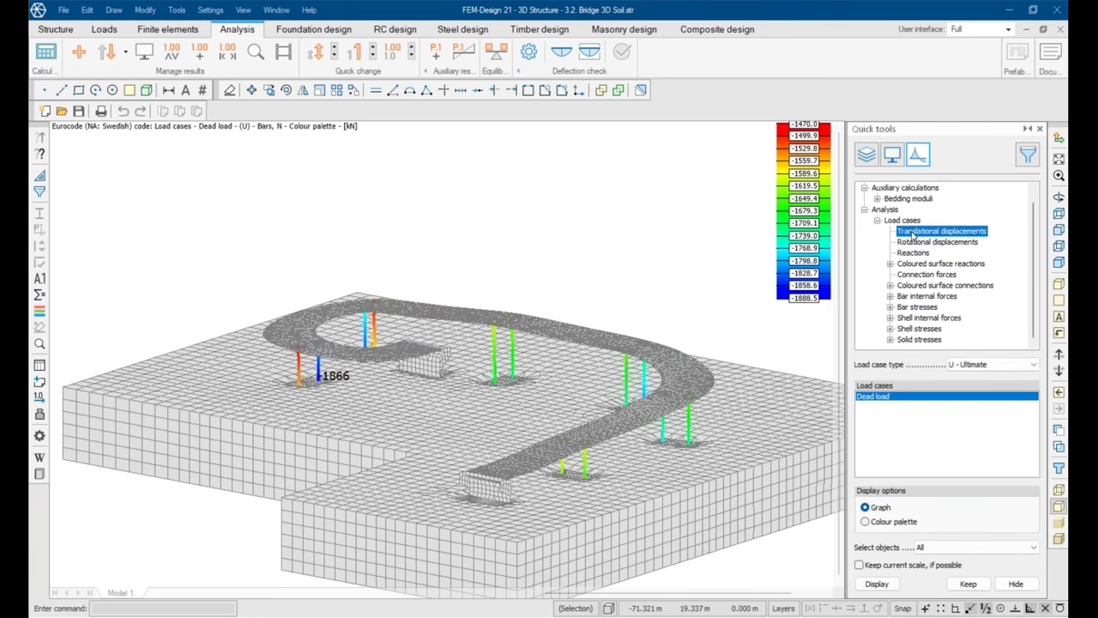
pyautogui.click(904, 521)
pyautogui.click(876, 584)
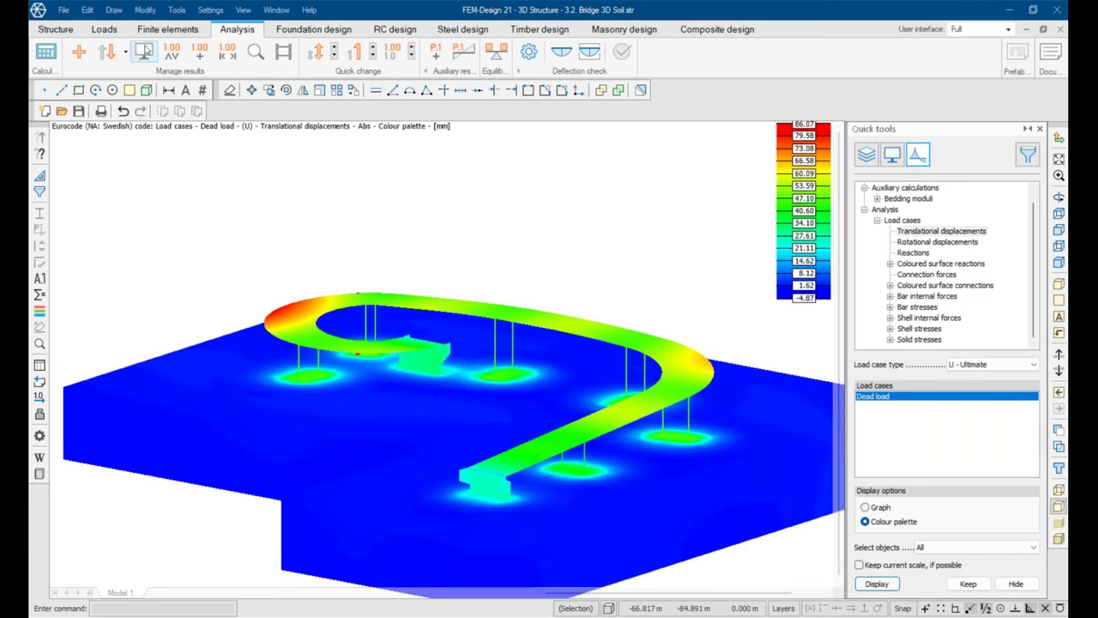
# Step: Show the displacement colour palette on the deformed shape with finite elements, using a scale factor of 60
pyautogui.click(145, 50)
pyautogui.click(78, 199)
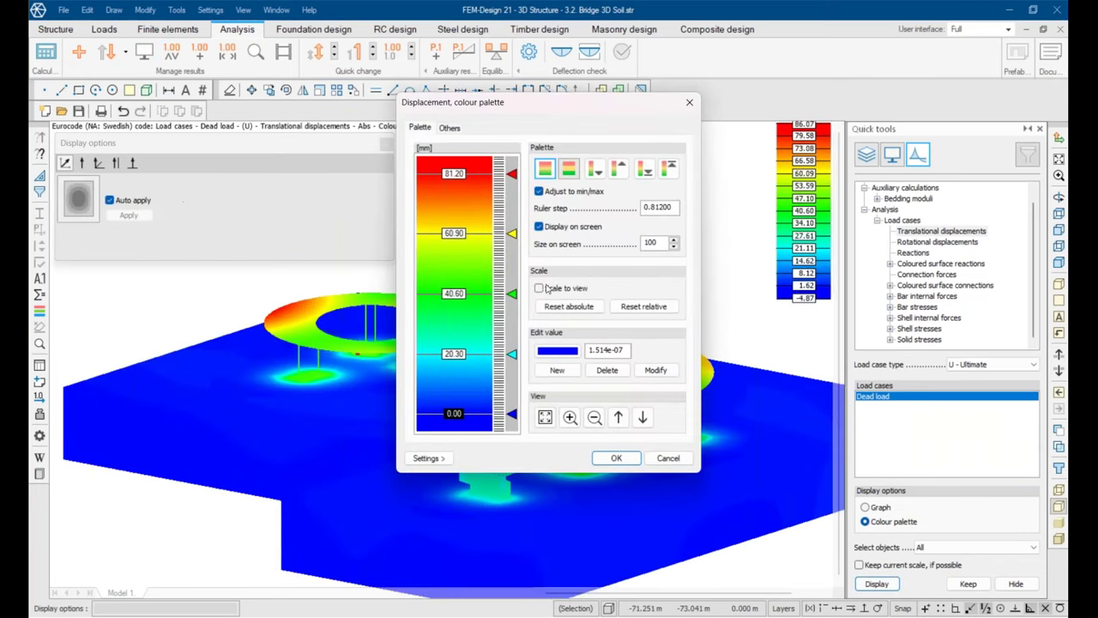
pyautogui.click(450, 128)
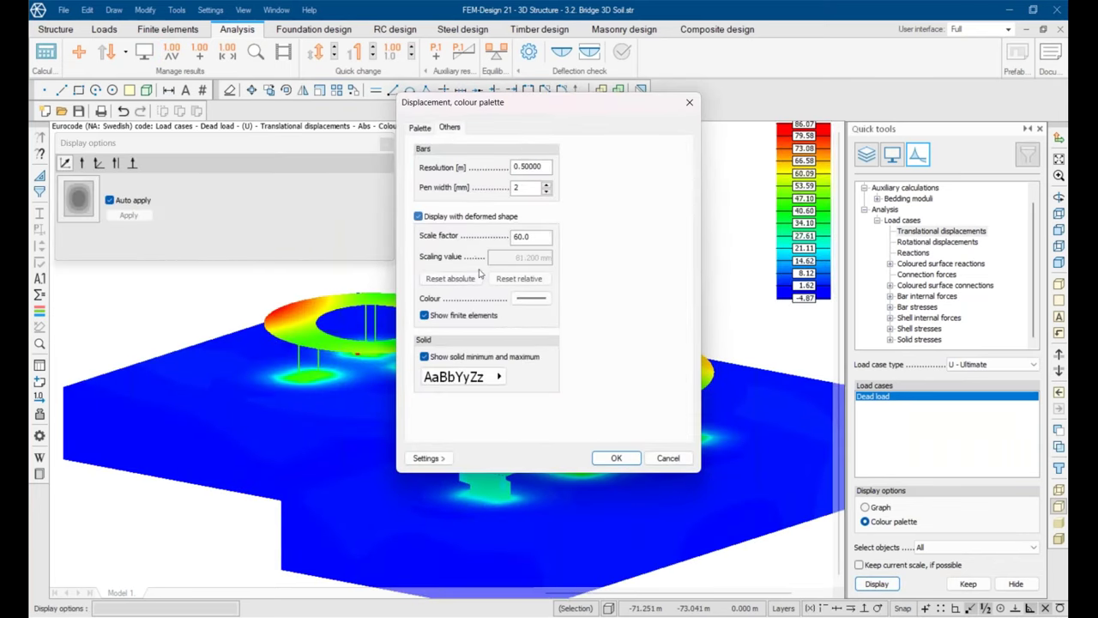
pyautogui.click(616, 458)
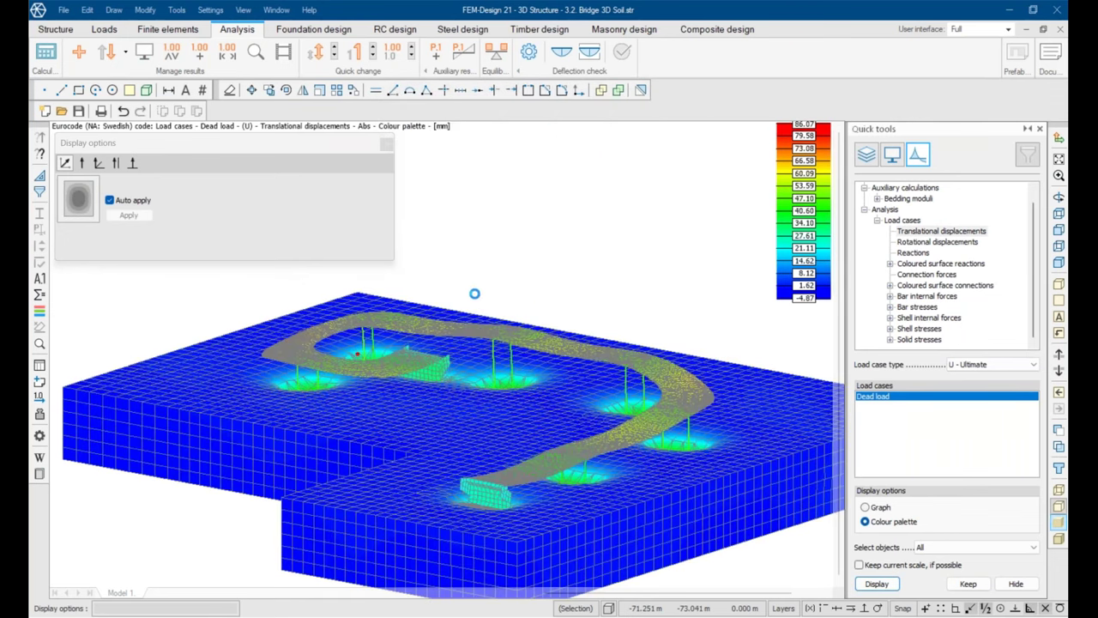
pyautogui.moveTo(463, 280)
pyautogui.keyDown('shift'); pyautogui.mouseDown(button='middle')
pyautogui.moveTo(488, 284)
pyautogui.moveTo(385, 375)
pyautogui.mouseUp(button='middle'); pyautogui.keyUp('shift')
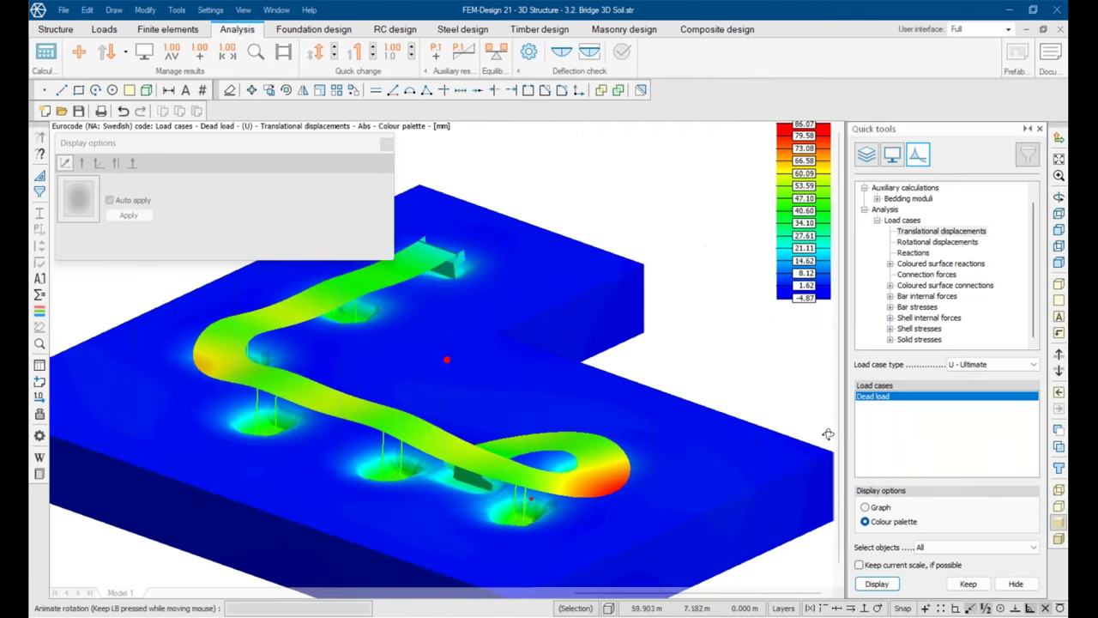
pyautogui.click(386, 143)
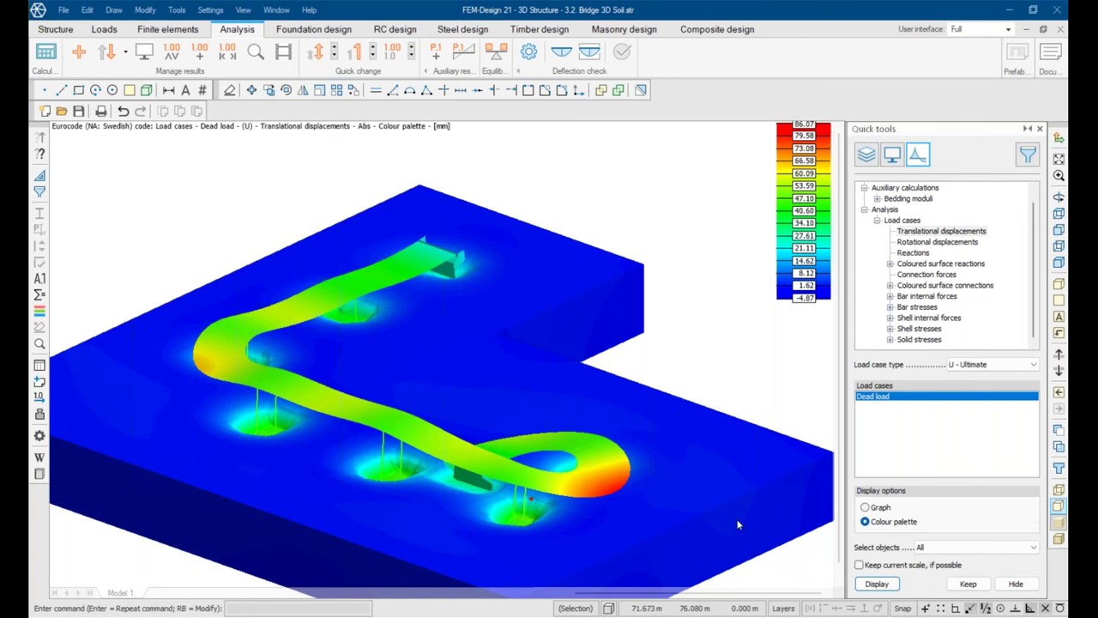
# Step: Examine the deformed bridge deck and the soil settlements around the column foundations and abutments
pyautogui.scroll(1, 610, 522)
pyautogui.moveTo(556, 500); pyautogui.dragTo(540, 379, button='middle')
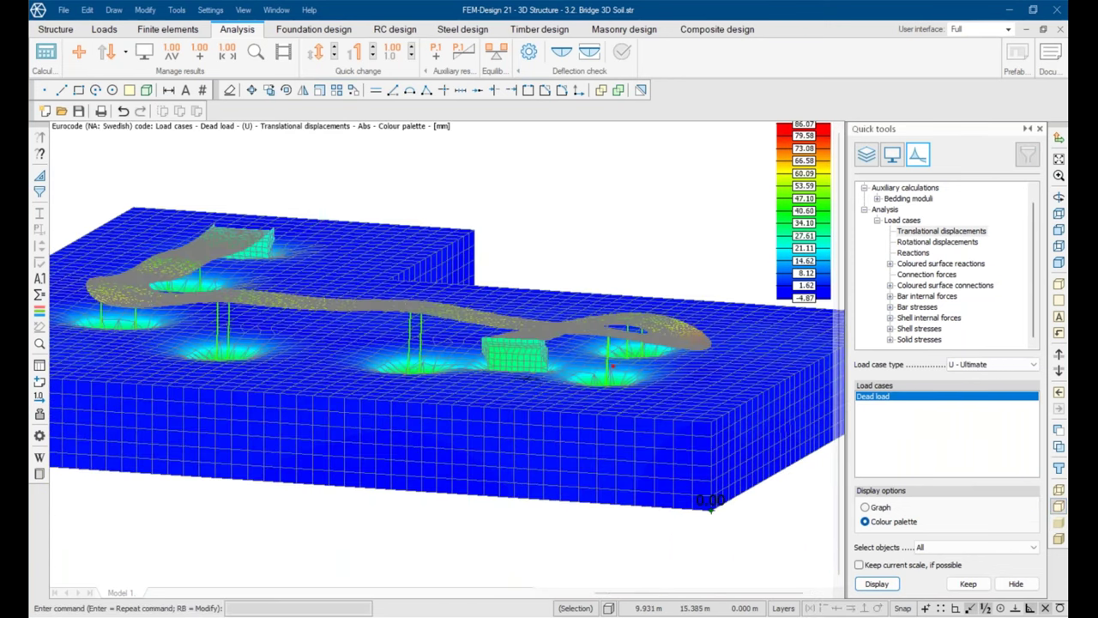
pyautogui.scroll(4, 516, 371)
pyautogui.keyDown('shift'); pyautogui.moveTo(460, 392); pyautogui.dragTo(490, 413, button='middle'); pyautogui.keyUp('shift')
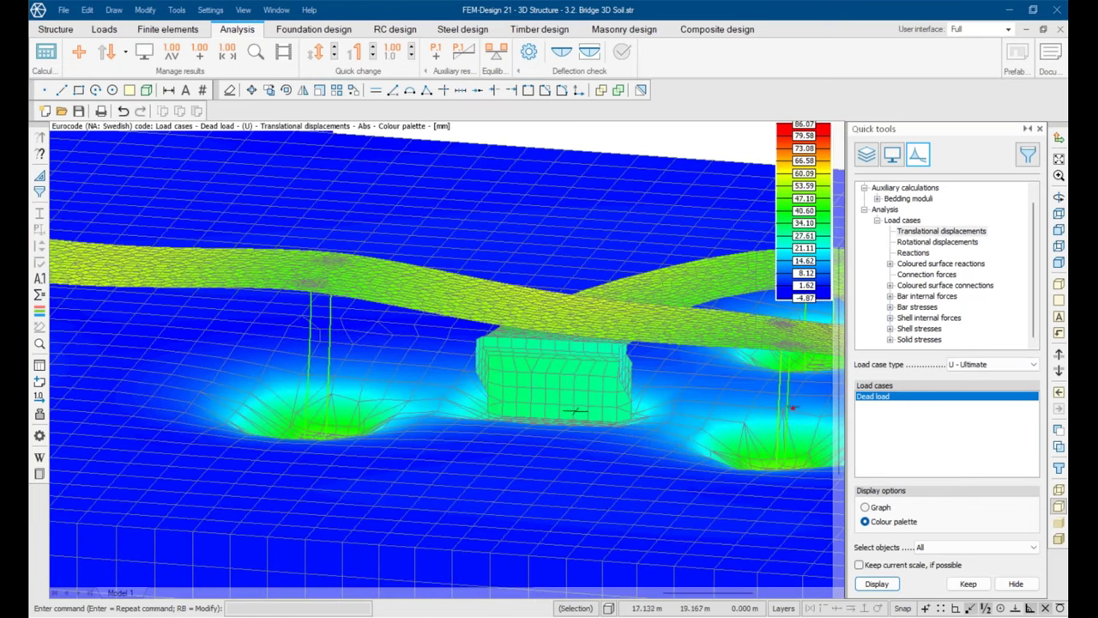
pyautogui.scroll(-2, 614, 422)
pyautogui.moveTo(675, 425); pyautogui.dragTo(464, 444, button='middle')
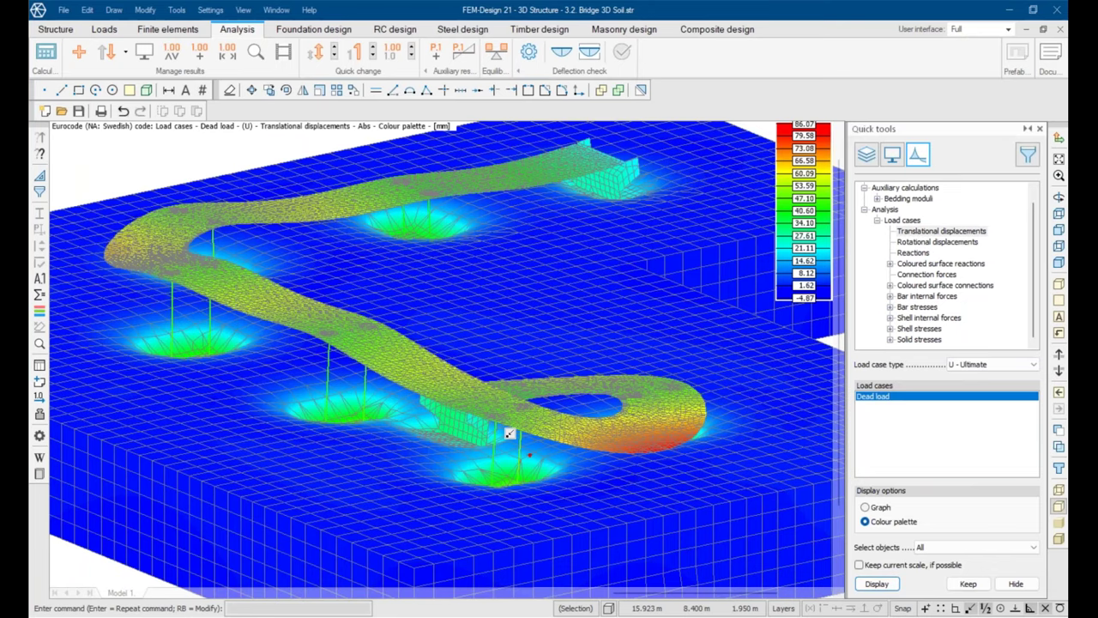
pyautogui.scroll(-2, 509, 433)
pyautogui.keyDown('shift'); pyautogui.moveTo(657, 451); pyautogui.dragTo(223, 434, button='middle'); pyautogui.keyUp('shift')
pyautogui.scroll(2, 223, 431)
pyautogui.scroll(1, 223, 431)
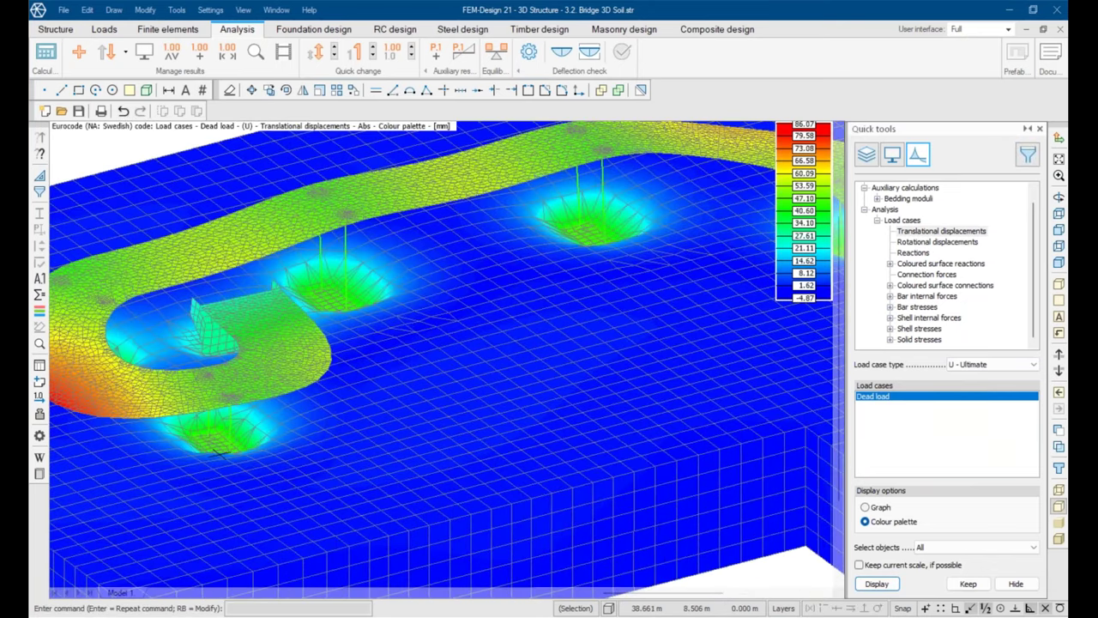
pyautogui.scroll(-3, 412, 411)
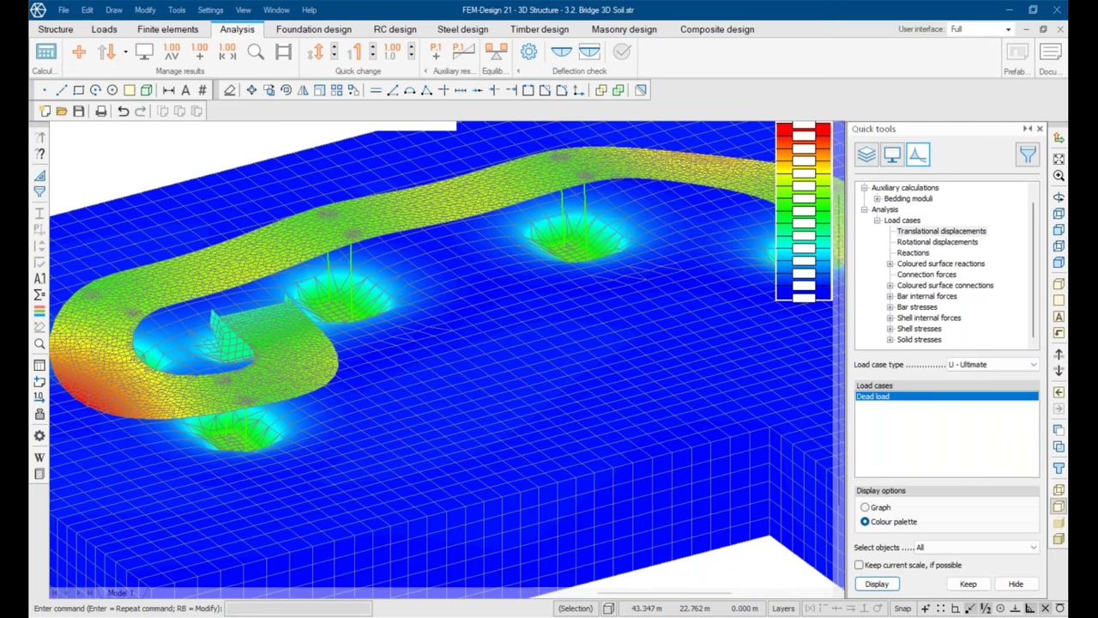
pyautogui.moveTo(492, 425); pyautogui.dragTo(465, 449, button='middle')
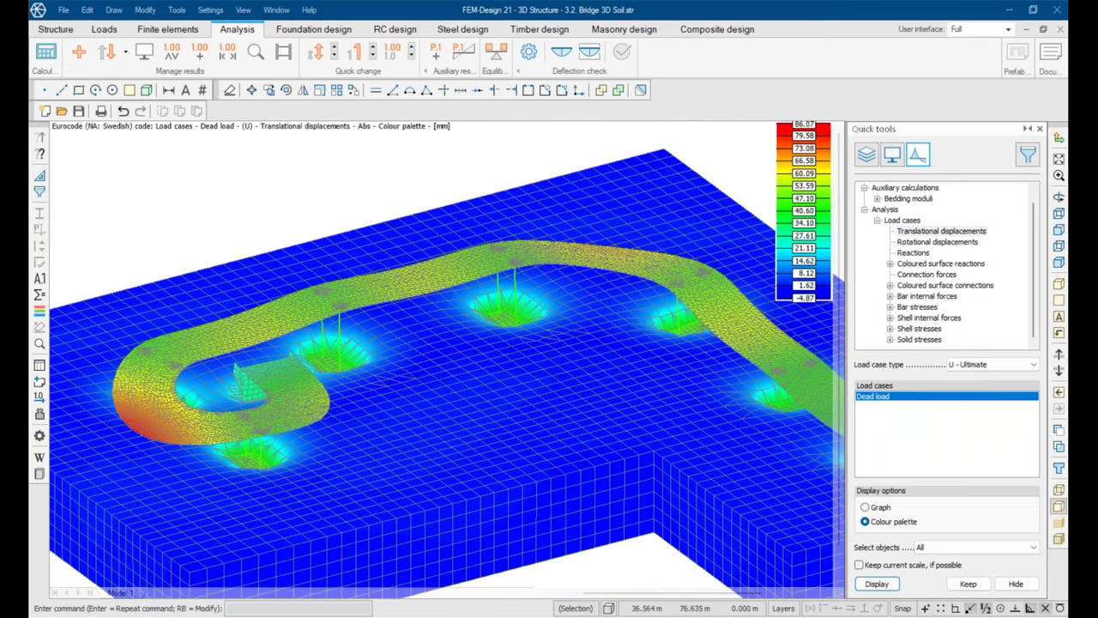
# Step: Display the Dead load connection forces without resultants, keeping only the Fz' component for the surface connections
pyautogui.click(903, 276)
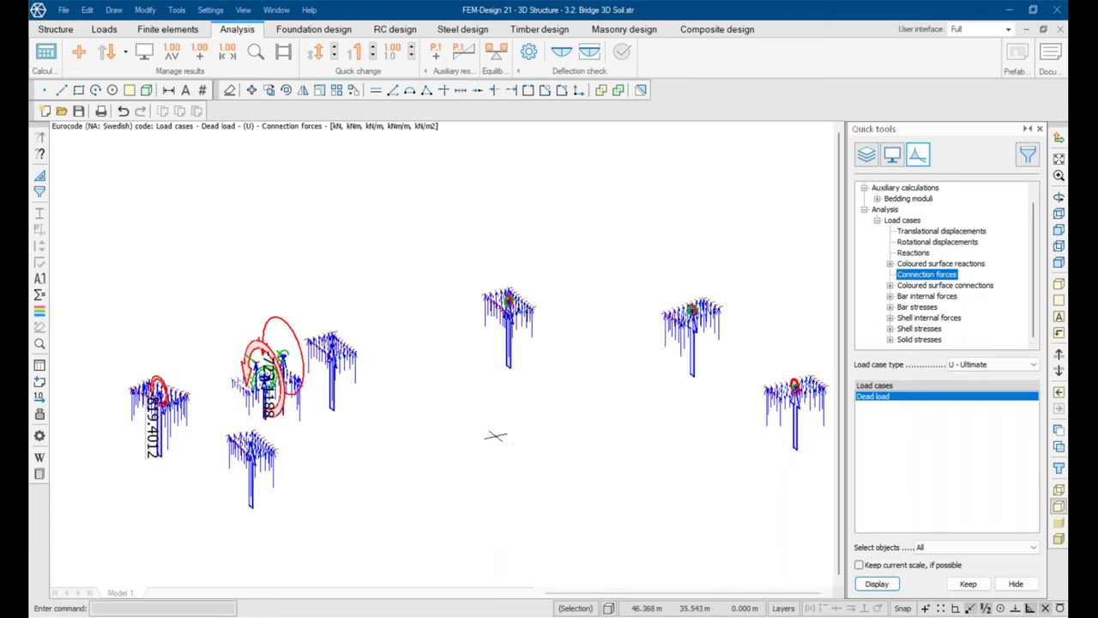
pyautogui.scroll(-1, 463, 429)
pyautogui.click(175, 60)
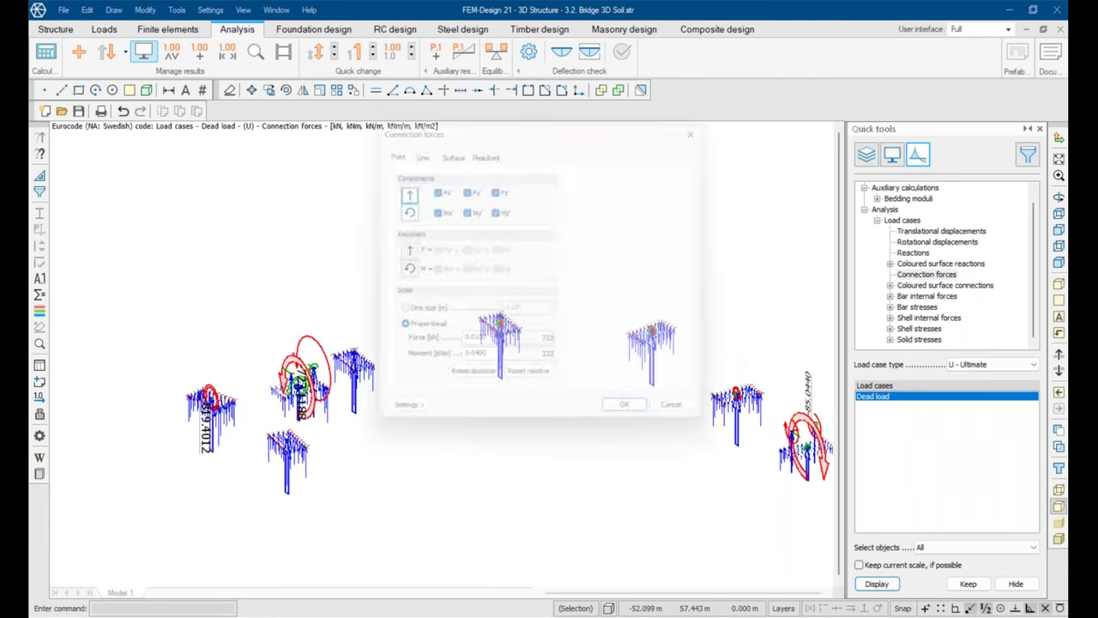
pyautogui.click(486, 151)
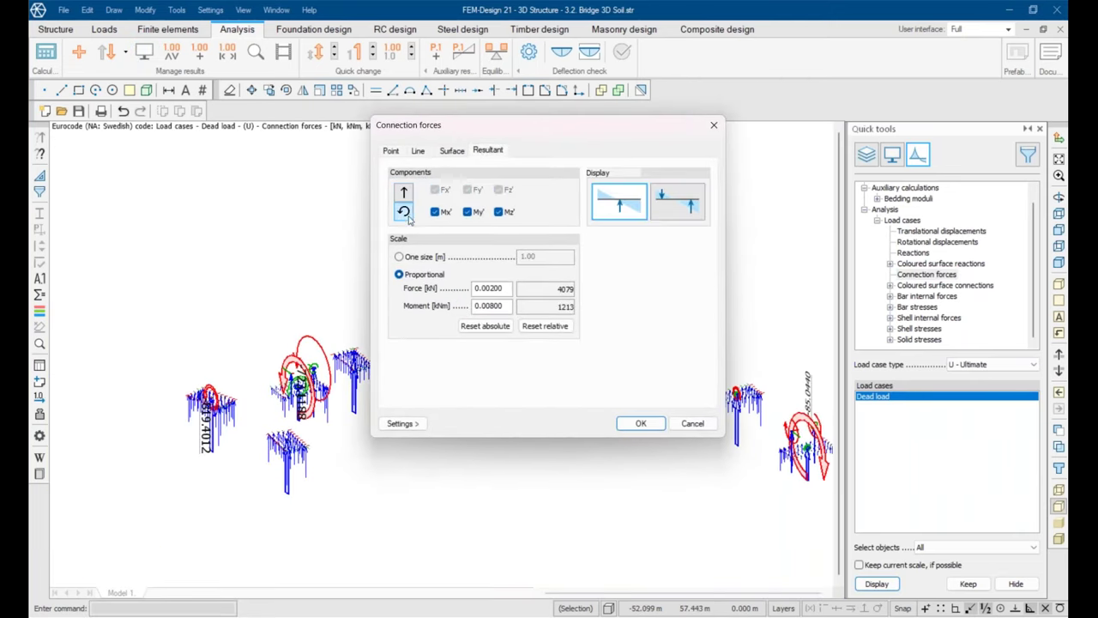
pyautogui.click(451, 153)
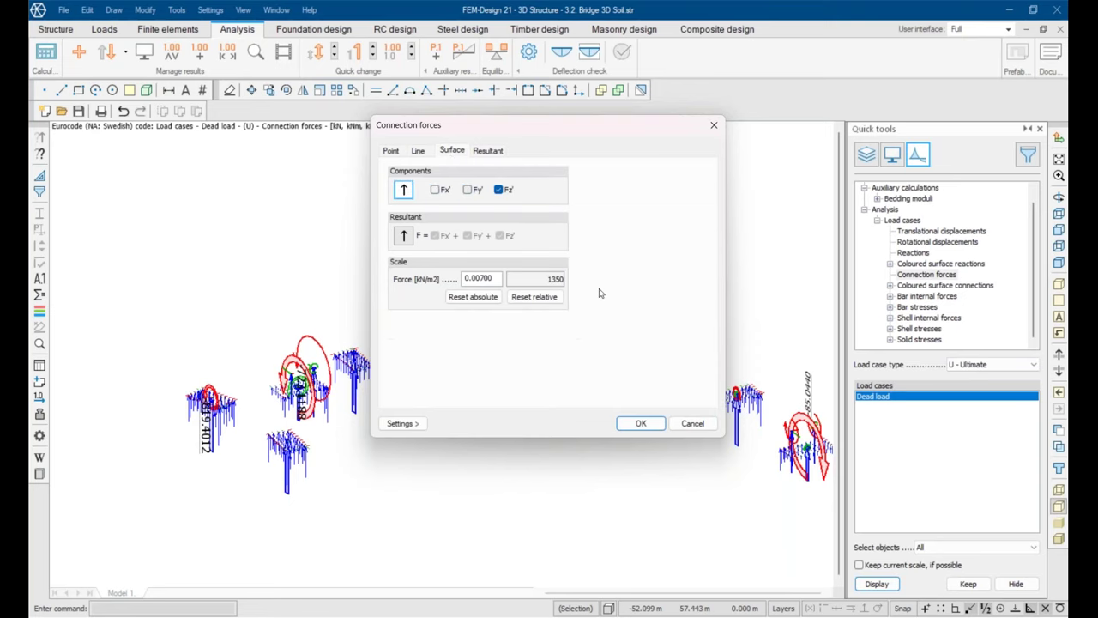
pyautogui.click(656, 426)
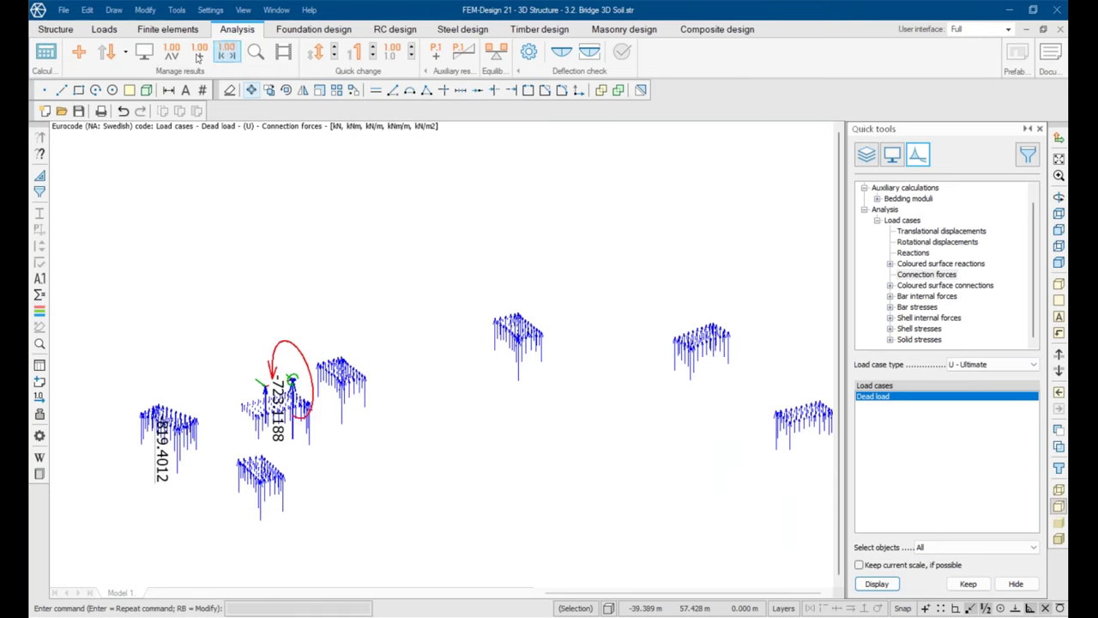
# Step: Hide the point force and moment components in the Dead load connection forces display
pyautogui.click(144, 52)
pyautogui.click(390, 150)
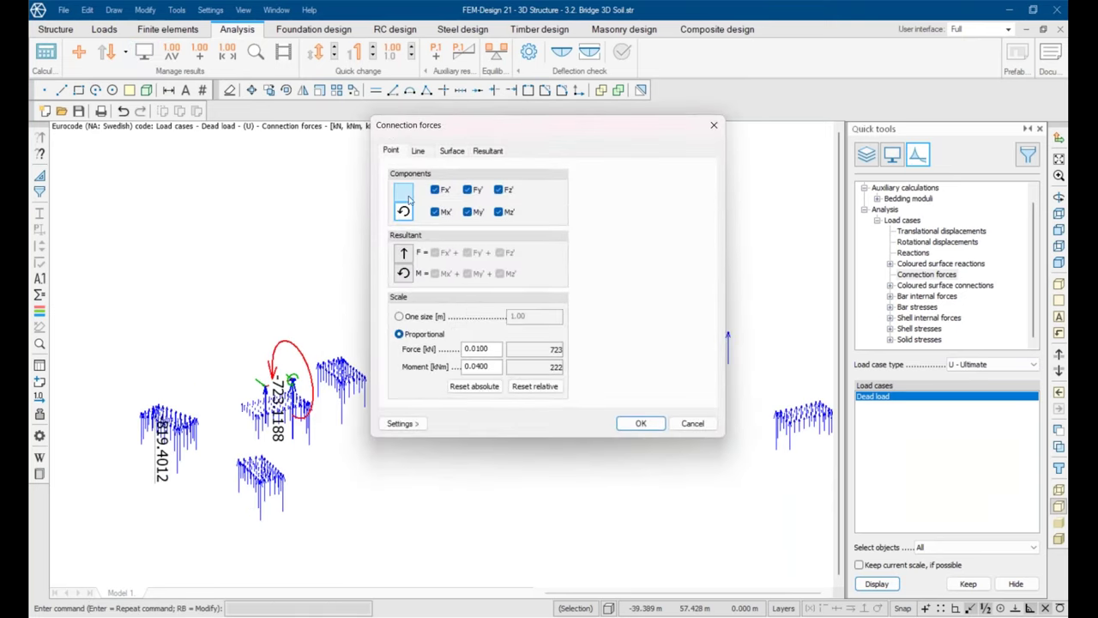
pyautogui.click(642, 428)
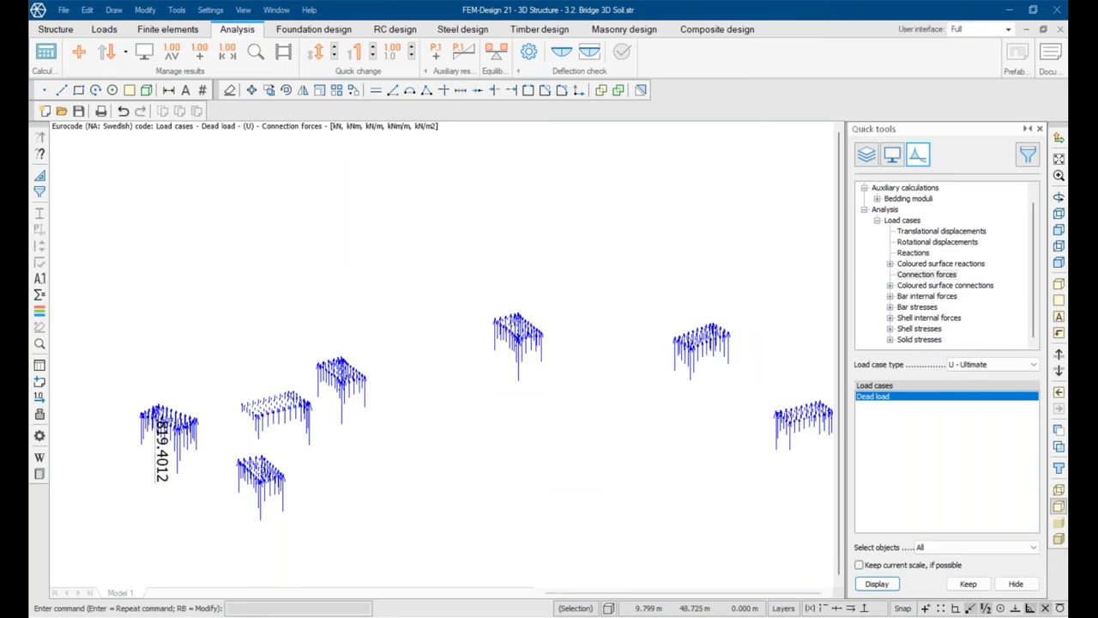
pyautogui.keyDown('shift'); pyautogui.moveTo(438, 307); pyautogui.dragTo(284, 320, button='middle'); pyautogui.keyUp('shift')
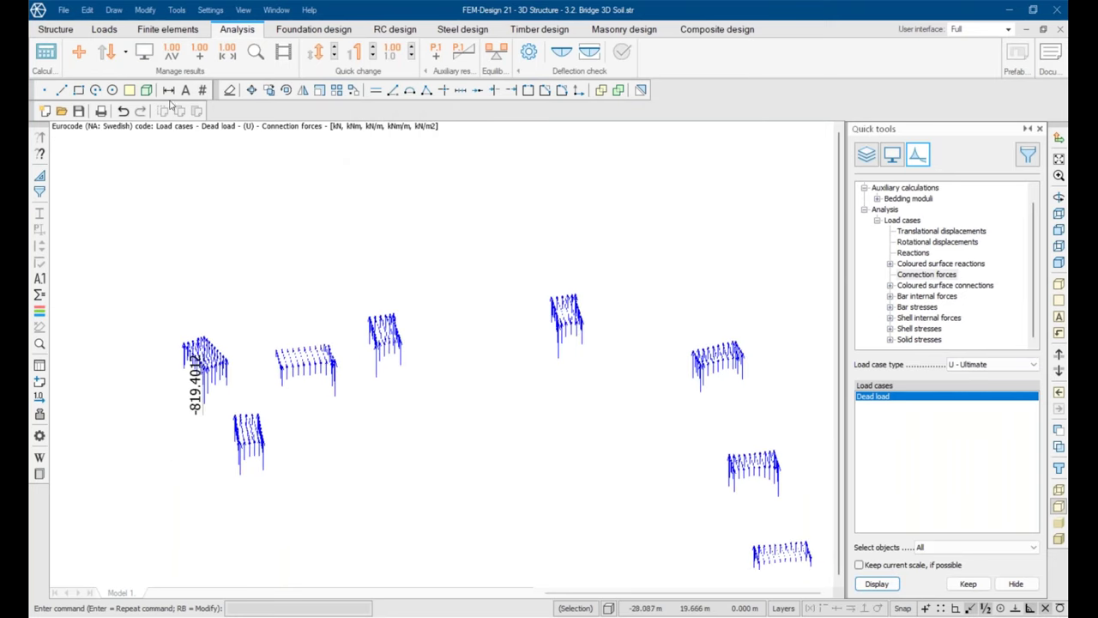
# Step: Erase the numeric value label beside the surface connection force arrows of the foundation
pyautogui.click(229, 91)
pyautogui.click(228, 368)
pyautogui.click(186, 367)
pyautogui.scroll(-2, 204, 354)
pyautogui.keyDown('shift'); pyautogui.moveTo(204, 354); pyautogui.dragTo(546, 444, button='middle'); pyautogui.keyUp('shift')
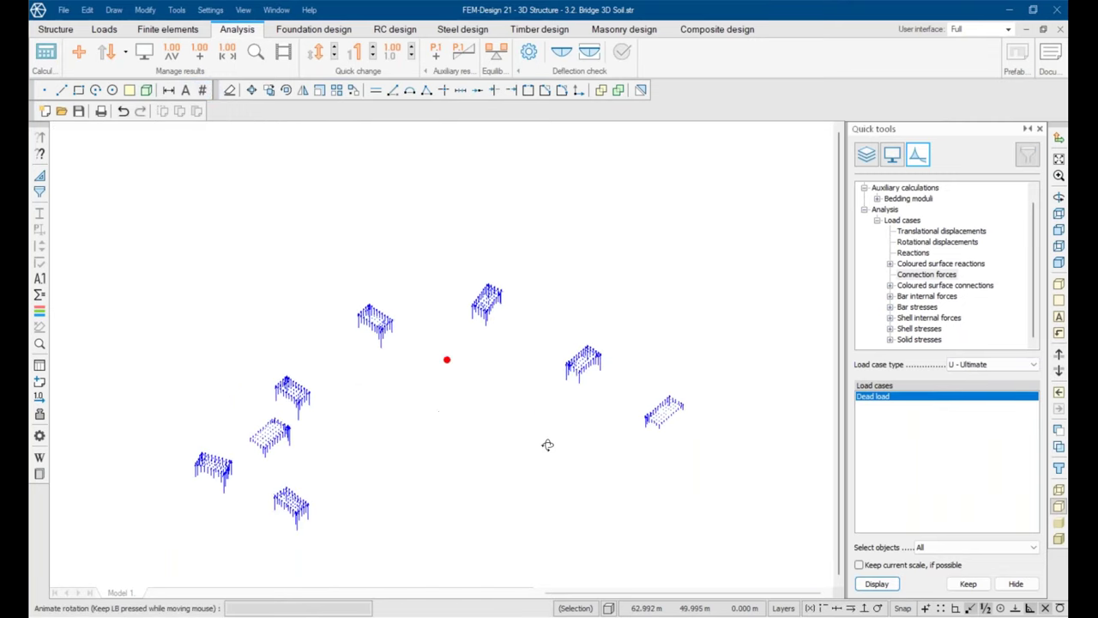
# Step: Increase the display scale of the connection force arrows by four increments
pyautogui.click(334, 46)
pyautogui.click(334, 46)
pyautogui.click(333, 47)
pyautogui.click(333, 47)
pyautogui.keyDown('shift'); pyautogui.moveTo(446, 359); pyautogui.dragTo(357, 335, button='middle'); pyautogui.keyUp('shift')
pyautogui.press('Escape')
# Step: Examine the distribution of the surface connection forces beneath the individual foundations
pyautogui.scroll(5, 561, 453)
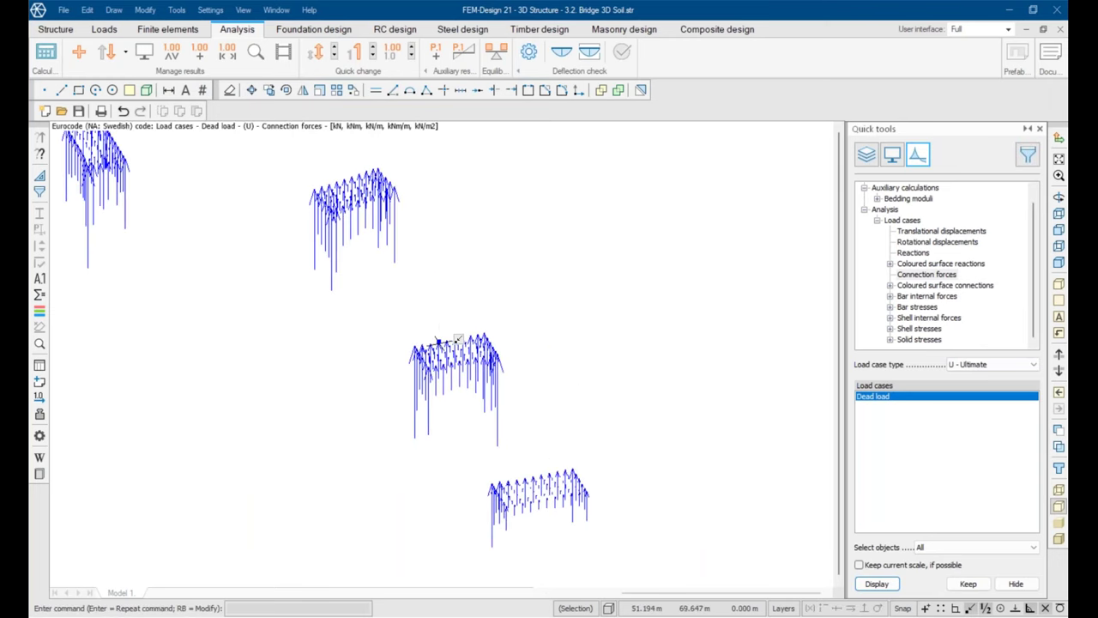
pyautogui.moveTo(320, 188); pyautogui.dragTo(527, 298, button='middle')
pyautogui.moveTo(171, 268); pyautogui.dragTo(304, 300, button='middle')
pyautogui.scroll(2, 119, 335)
pyautogui.moveTo(133, 340); pyautogui.dragTo(290, 295, button='middle')
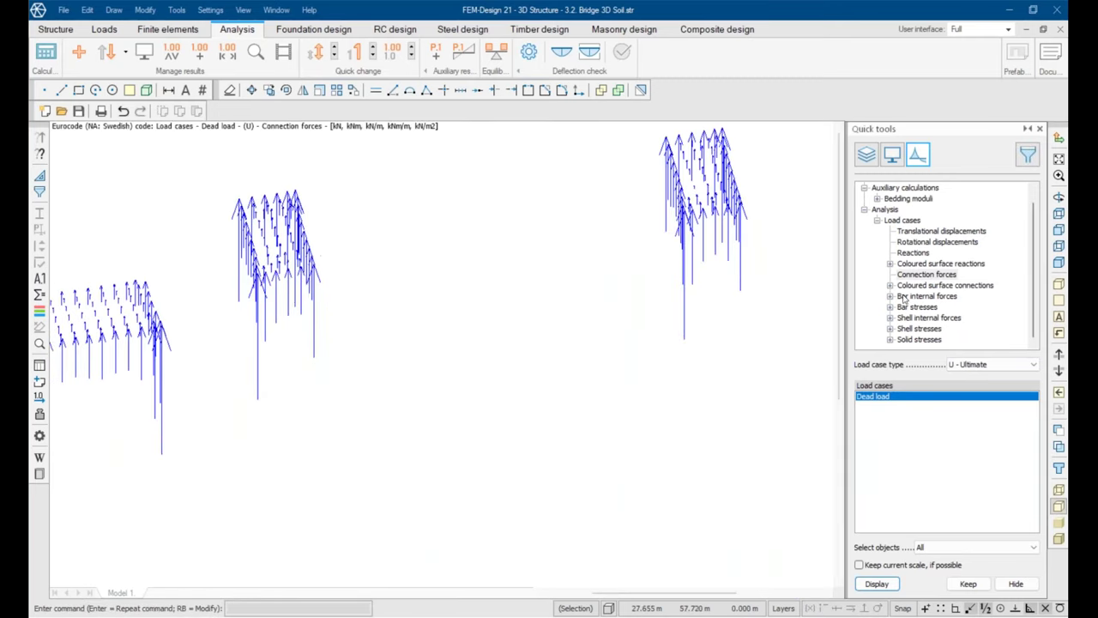
pyautogui.moveTo(348, 286); pyautogui.dragTo(423, 357, button='middle')
pyautogui.scroll(-2, 510, 288)
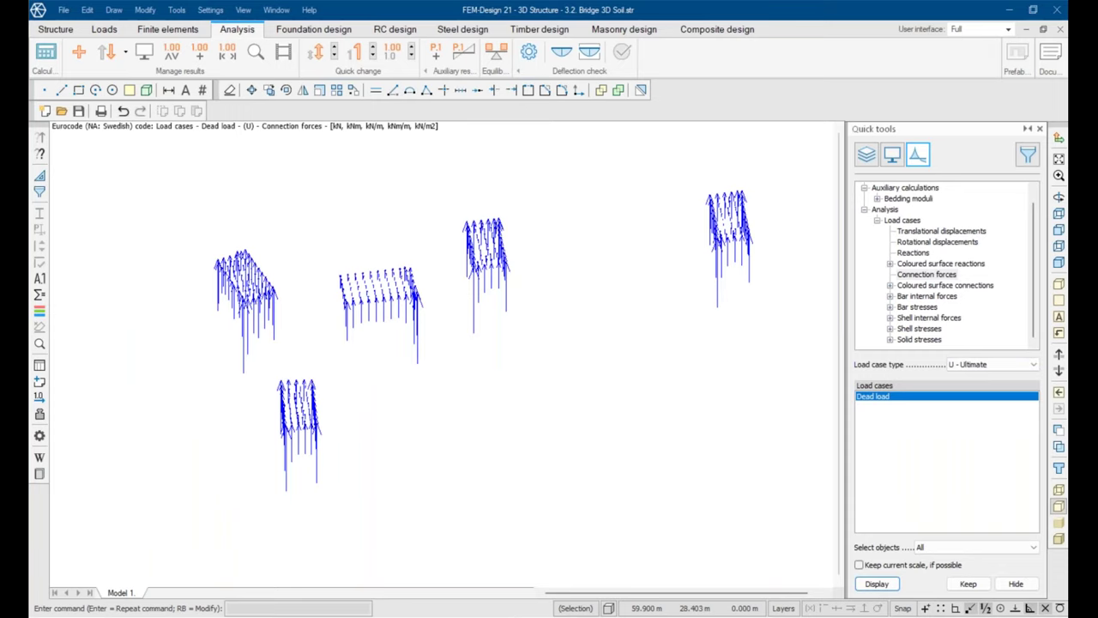
# Step: Switch to File Explorer, open the 3.3. Bridge Aux bed STR file and inspect the bridge's foundations and soil
pyautogui.hotkey('alt', 'Tab')
pyautogui.click(292, 386)
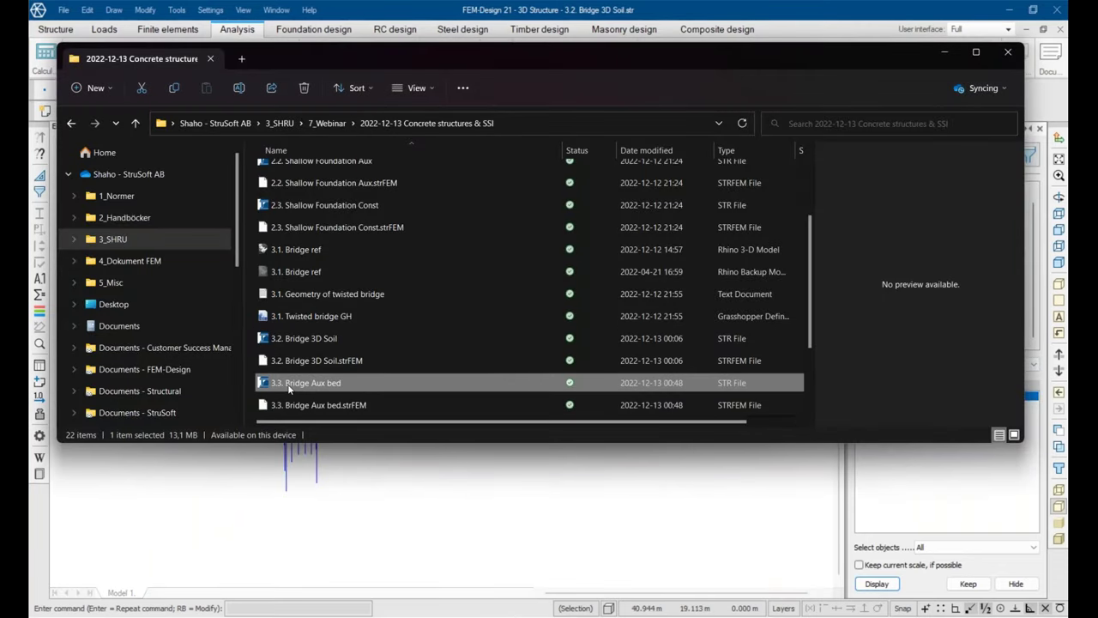
pyautogui.doubleClick(290, 386)
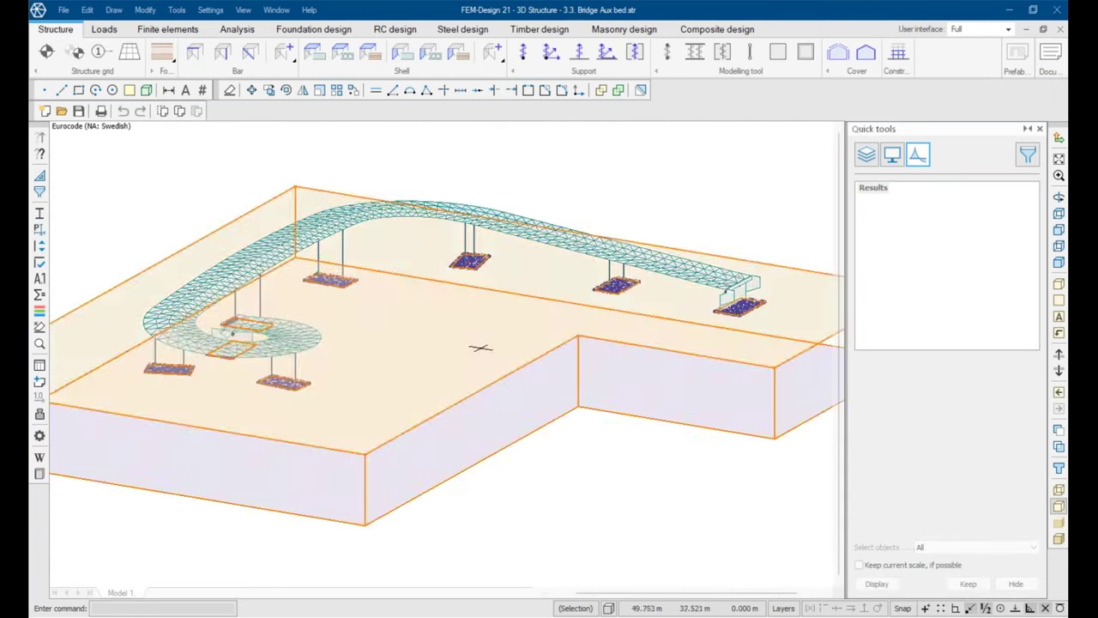
pyautogui.keyDown('shift'); pyautogui.moveTo(470, 369); pyautogui.dragTo(751, 356, button='middle'); pyautogui.keyUp('shift')
pyautogui.scroll(8, 386, 407)
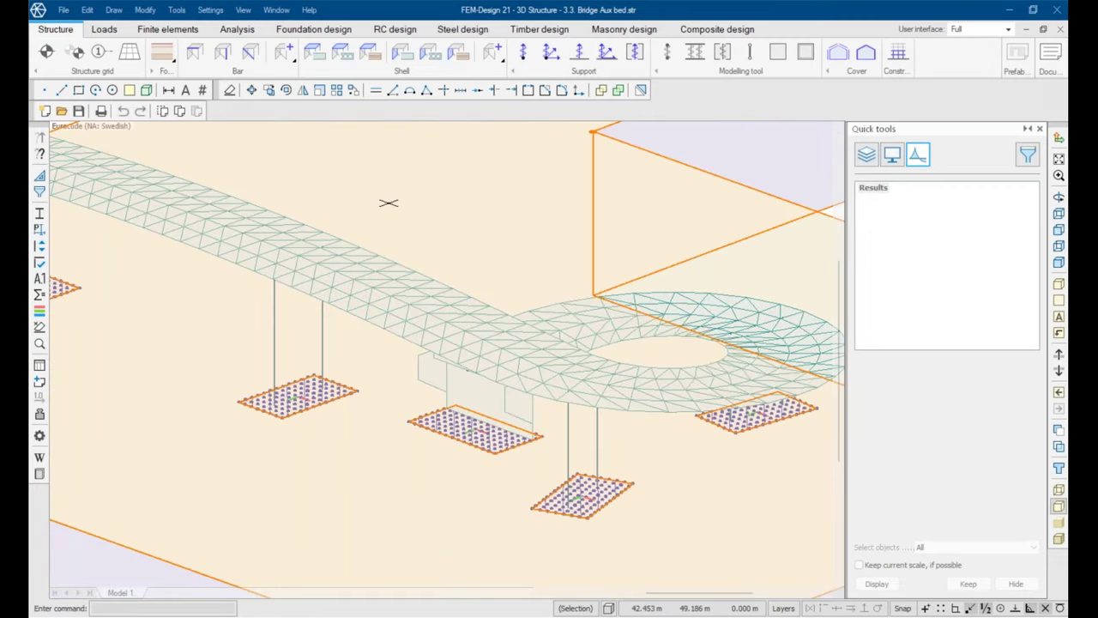
pyautogui.scroll(-5, 389, 202)
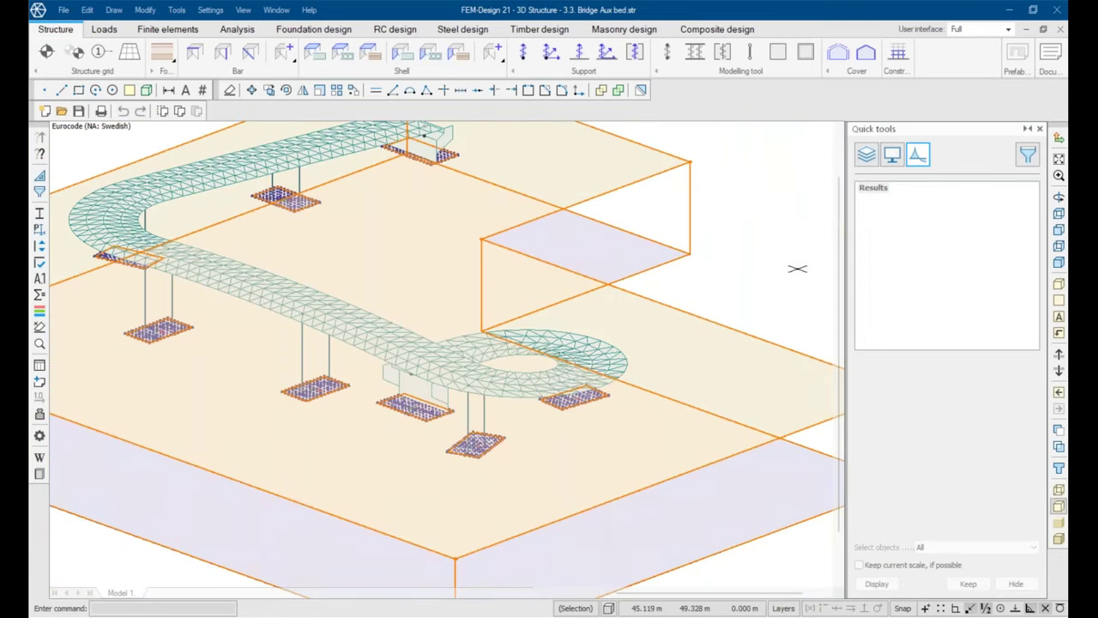
# Step: Check whether the calculation settings treat the soil as a solid element, leaving the settings as they are
pyautogui.click(214, 9)
pyautogui.click(244, 105)
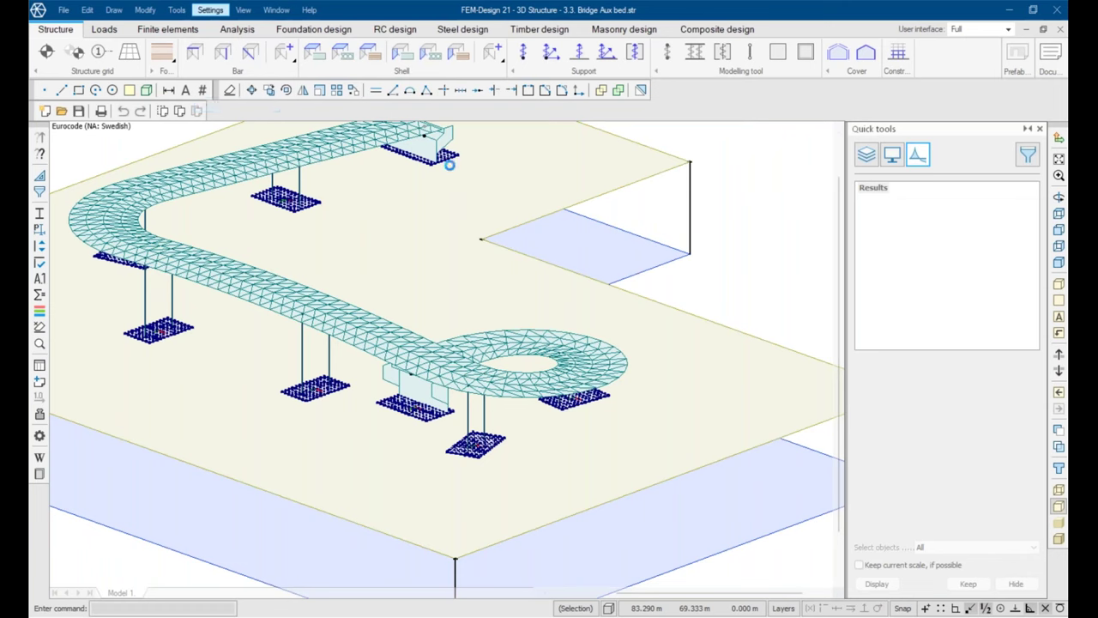
pyautogui.click(353, 167)
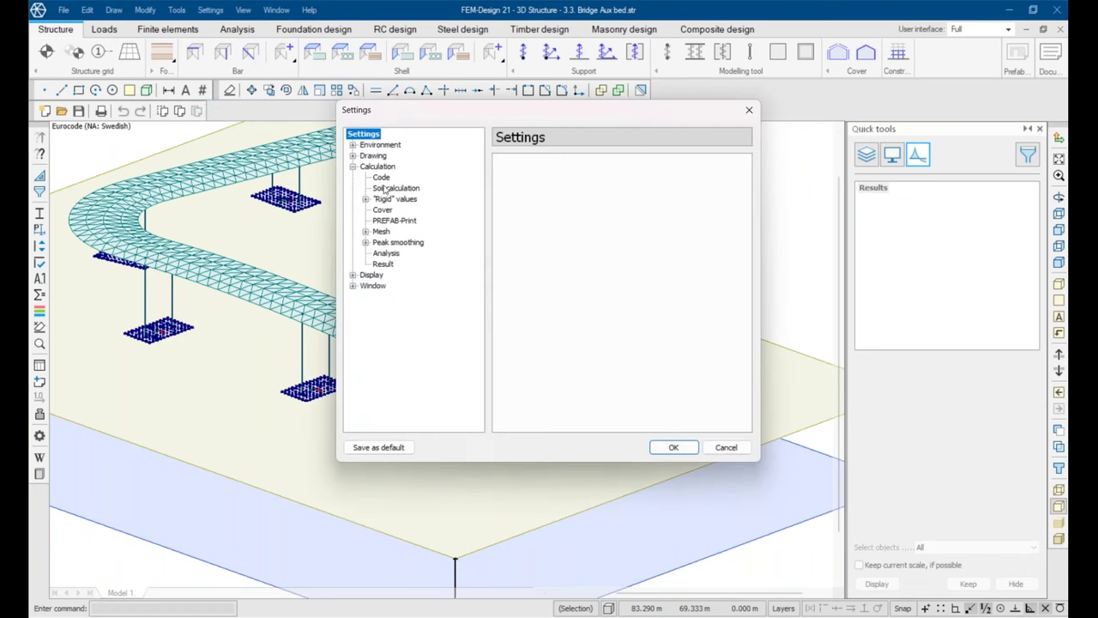
pyautogui.click(390, 187)
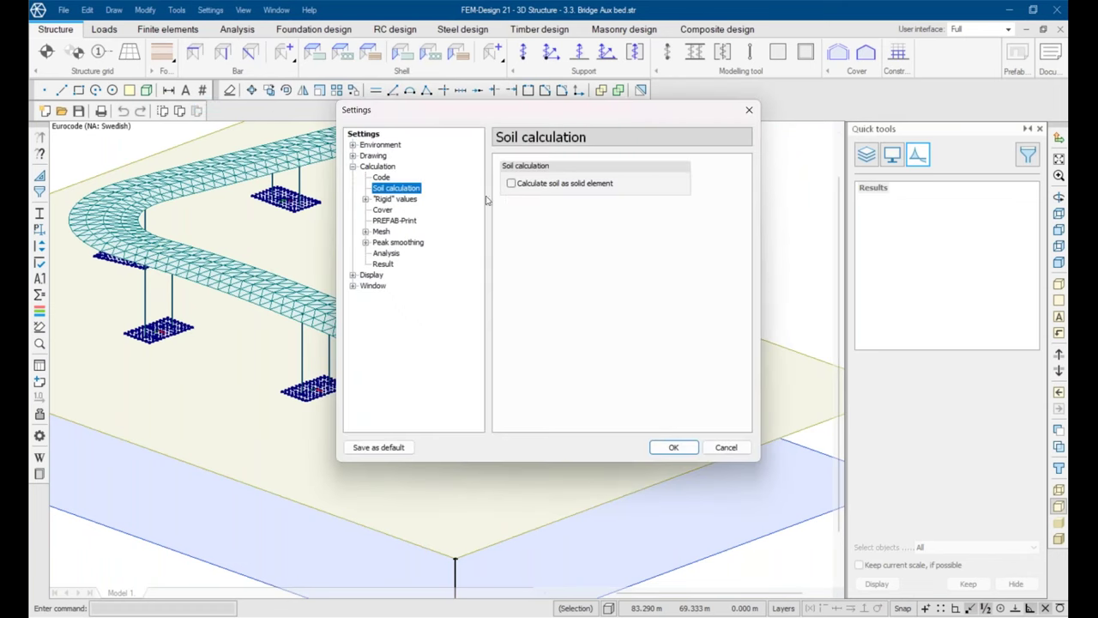
pyautogui.click(748, 109)
pyautogui.scroll(5, 529, 449)
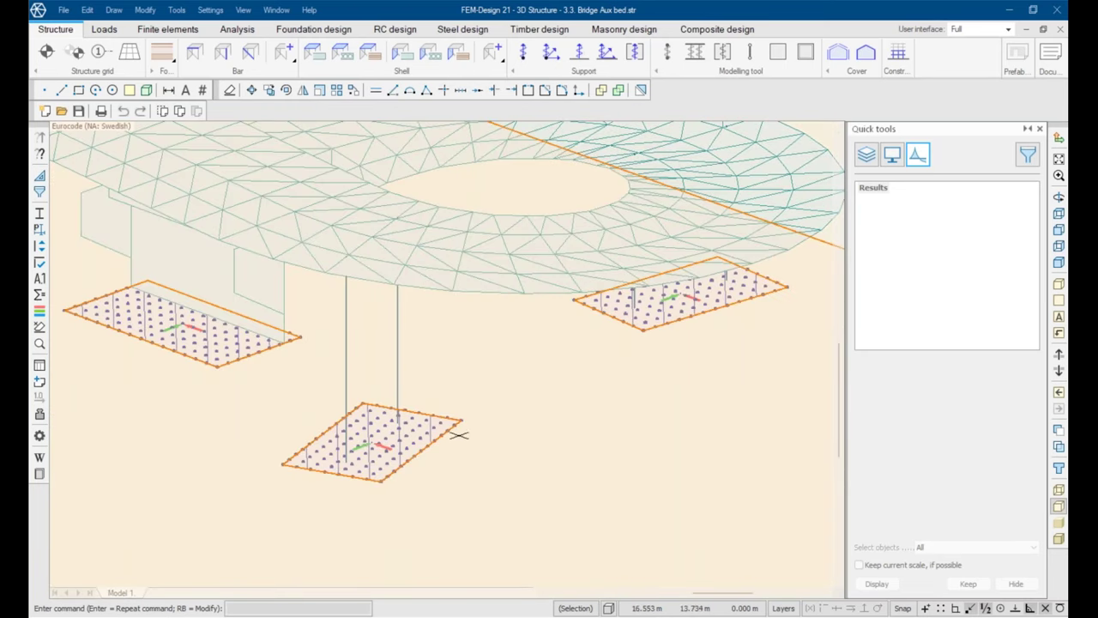
pyautogui.scroll(-3, 460, 419)
# Step: Review the types, factors and included load cases of the defined load combinations
pyautogui.click(103, 31)
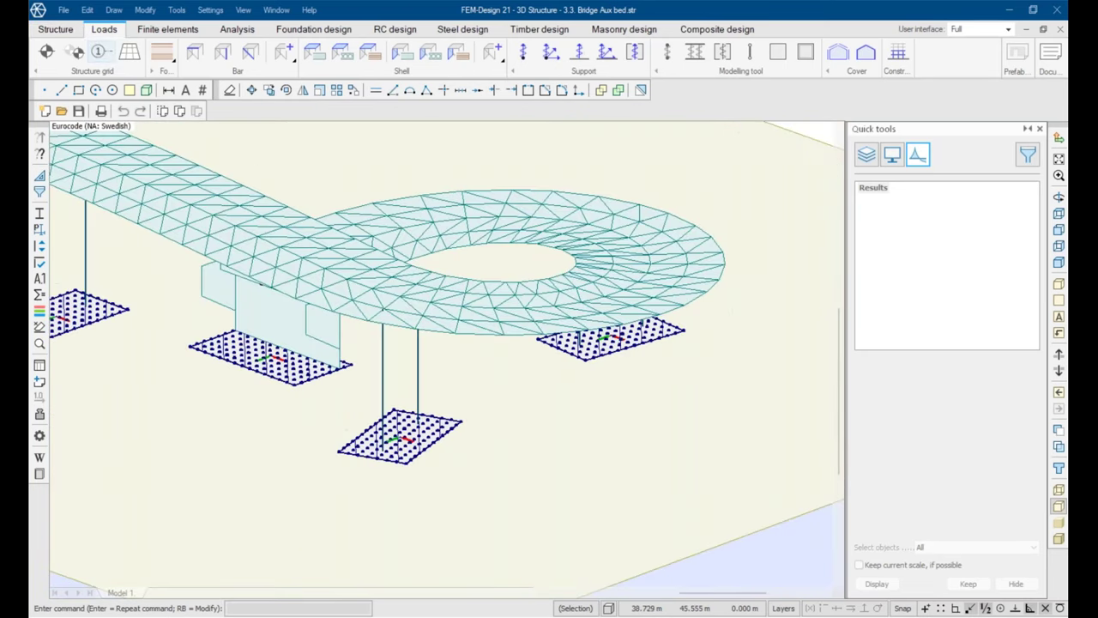
pyautogui.click(247, 52)
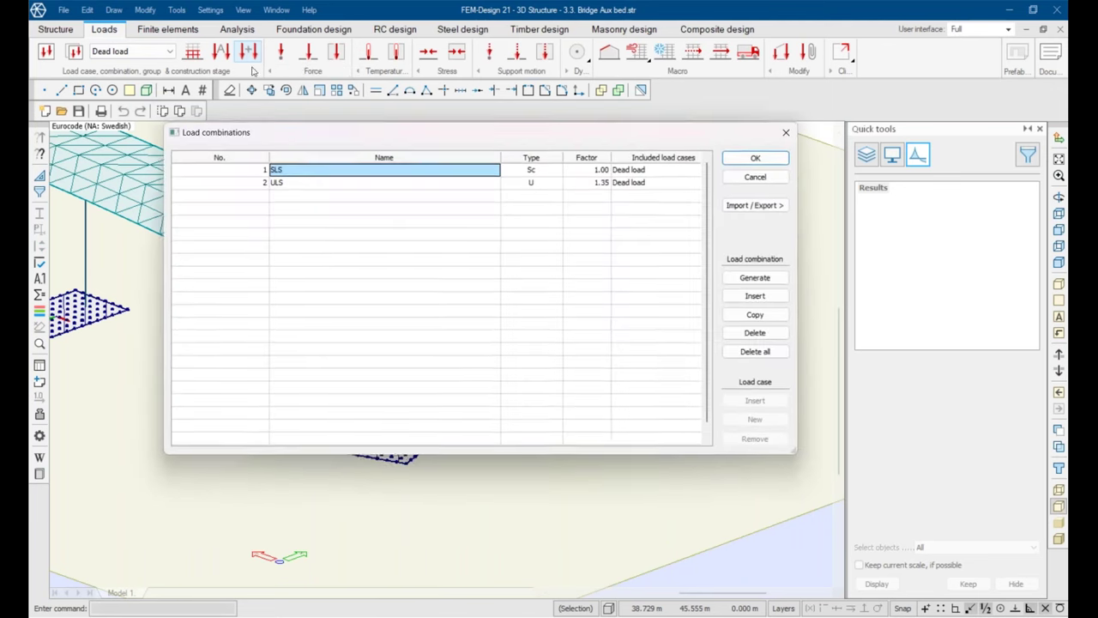
pyautogui.click(787, 134)
pyautogui.scroll(3, 391, 239)
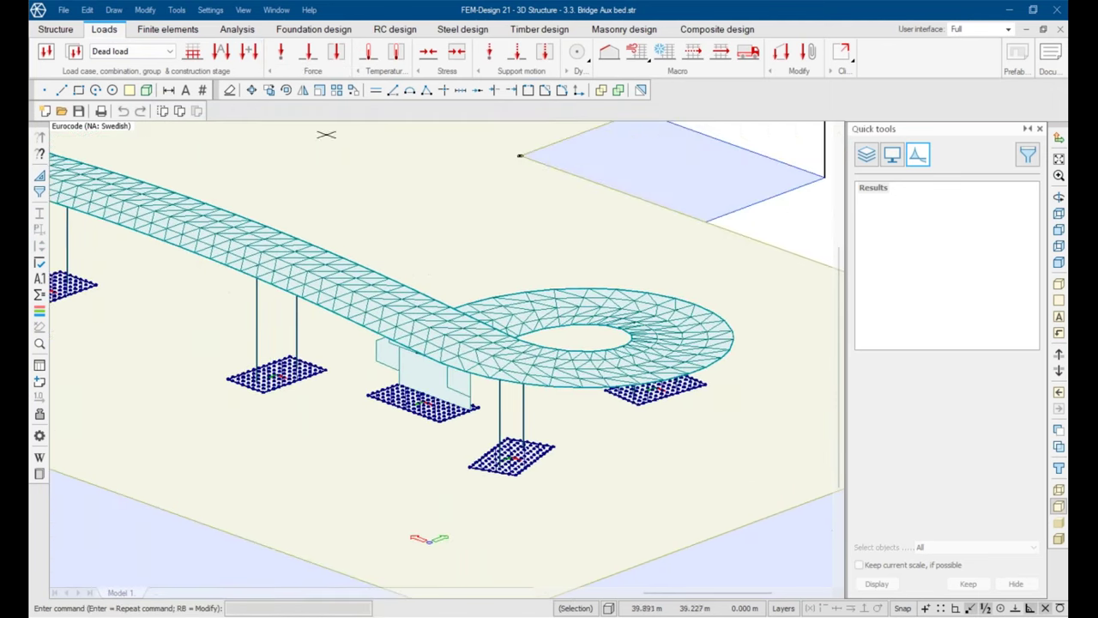
# Step: Run the bedding modulus calculation with the SLS combination, actual mesh settings and stiffness multipliers of 0.5000
pyautogui.click(237, 29)
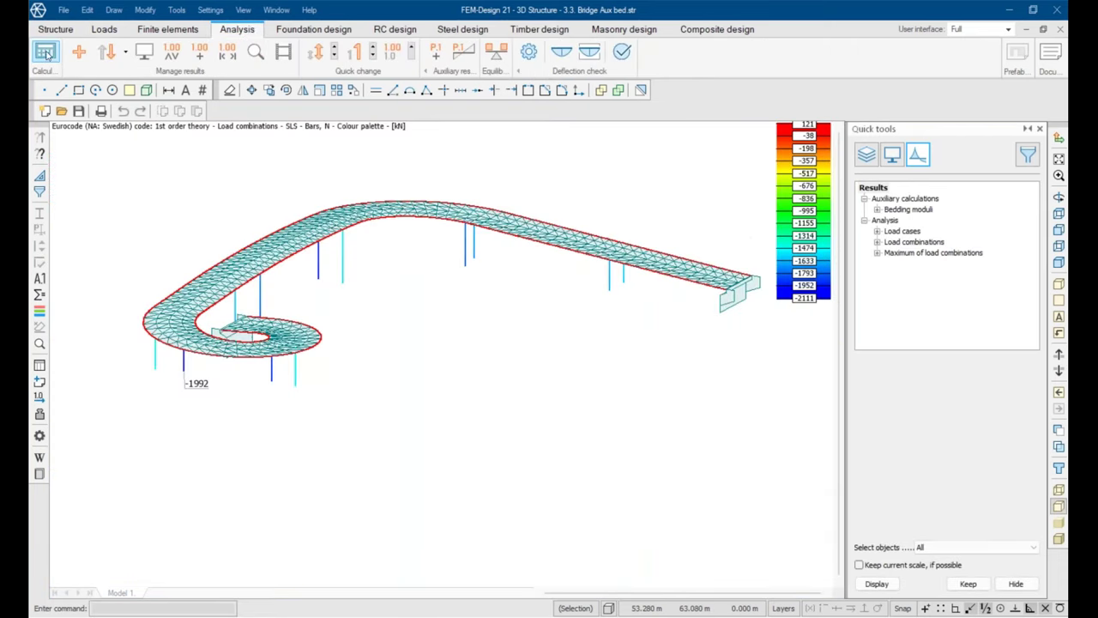
pyautogui.click(44, 53)
pyautogui.click(384, 184)
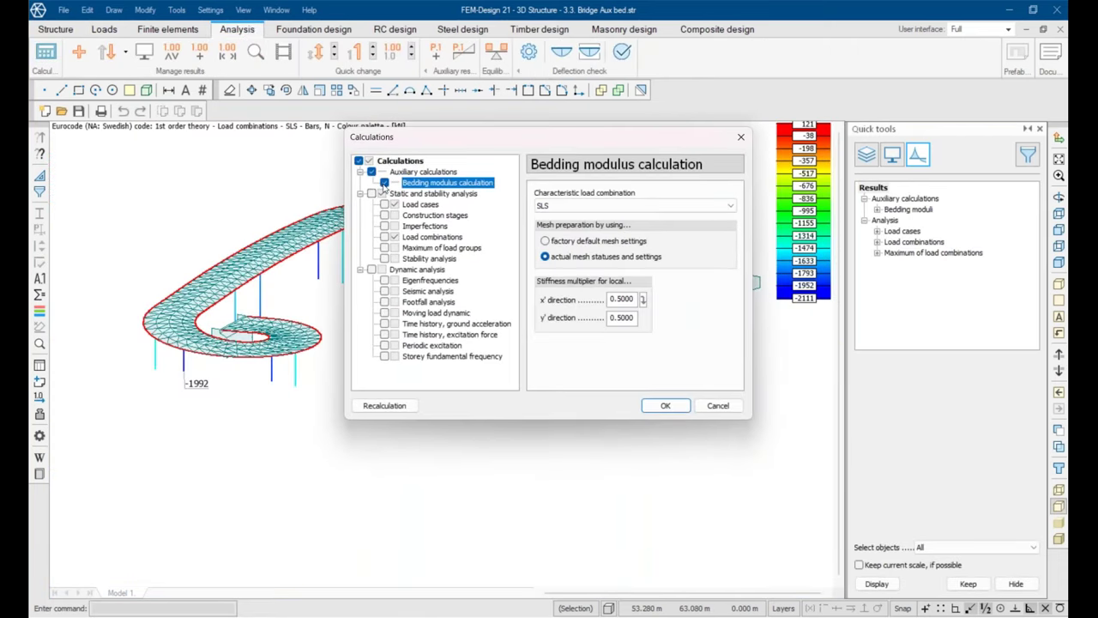
pyautogui.click(665, 405)
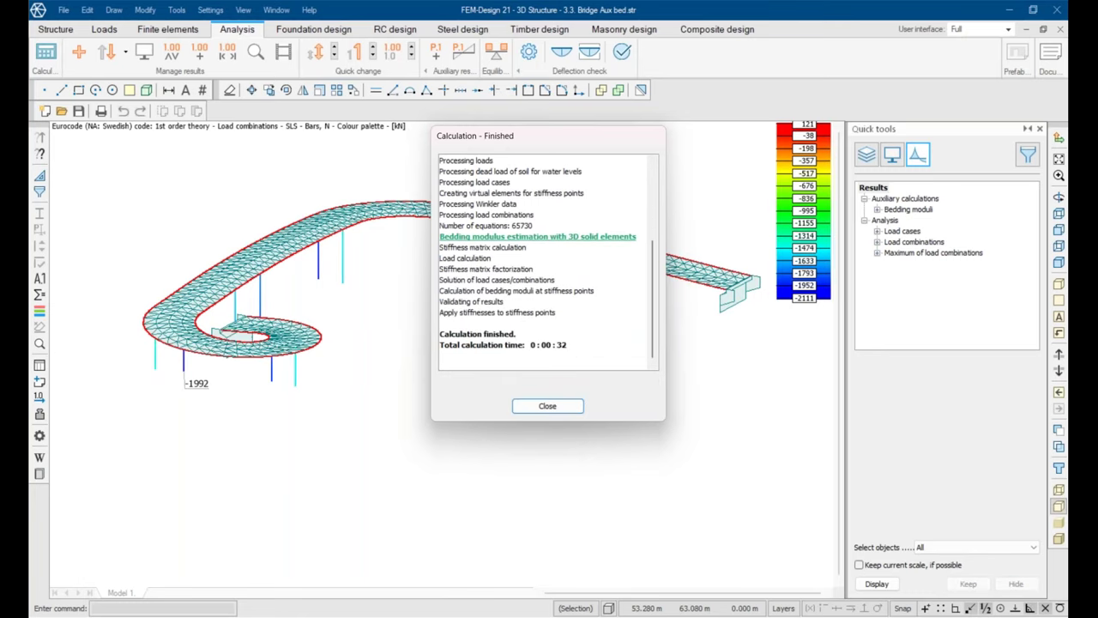
pyautogui.press('Return')
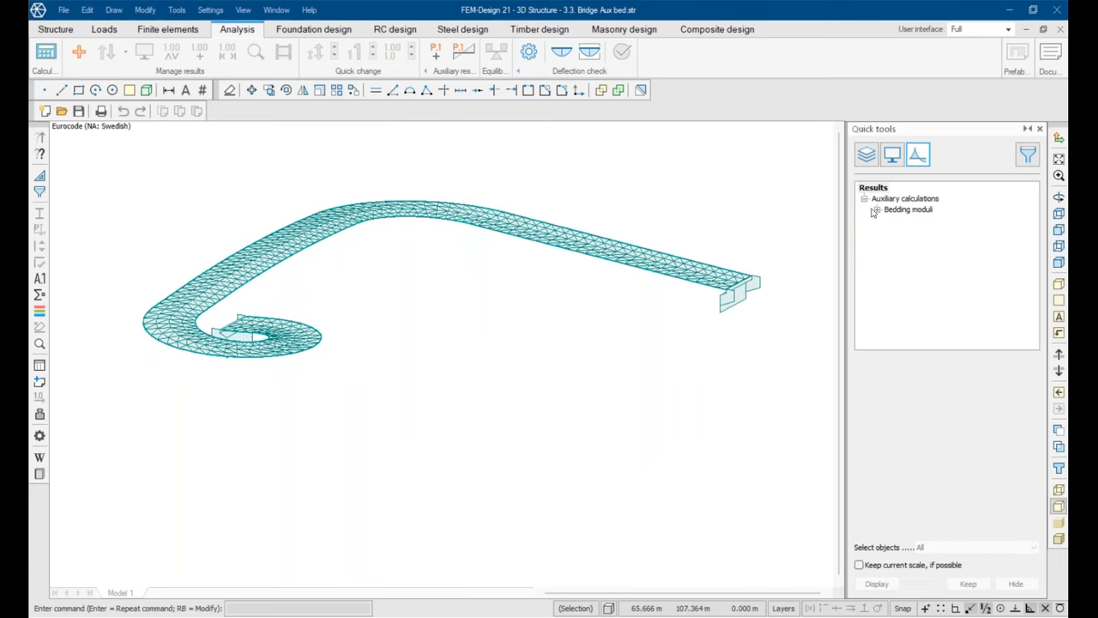
# Step: Display the Kz', compression bedding moduli as a colour palette
pyautogui.click(875, 210)
pyautogui.click(916, 264)
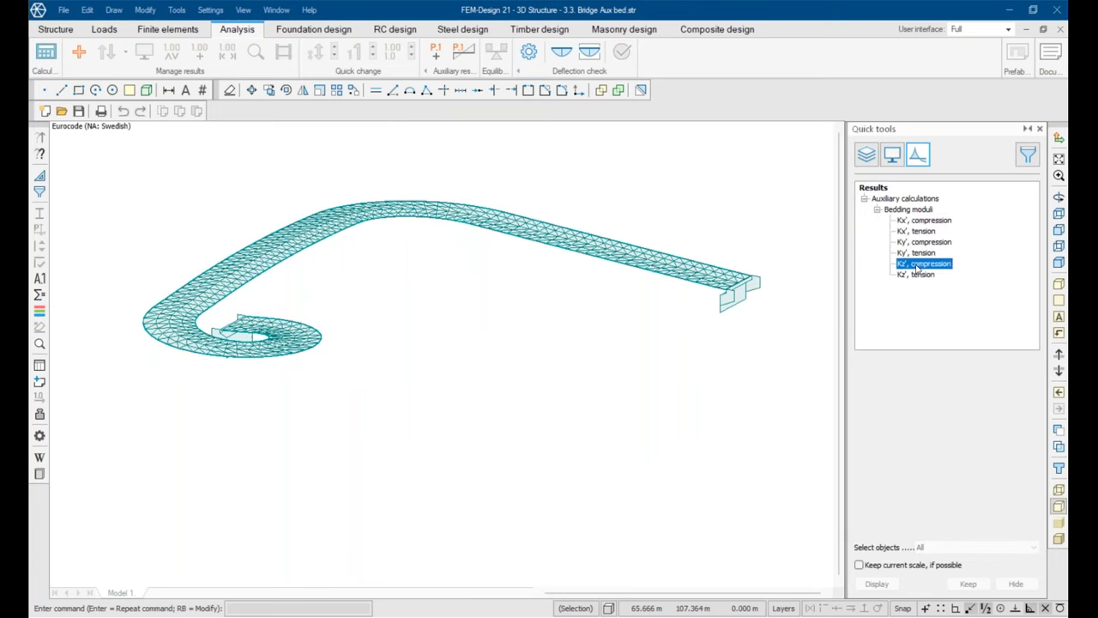
pyautogui.doubleClick(916, 266)
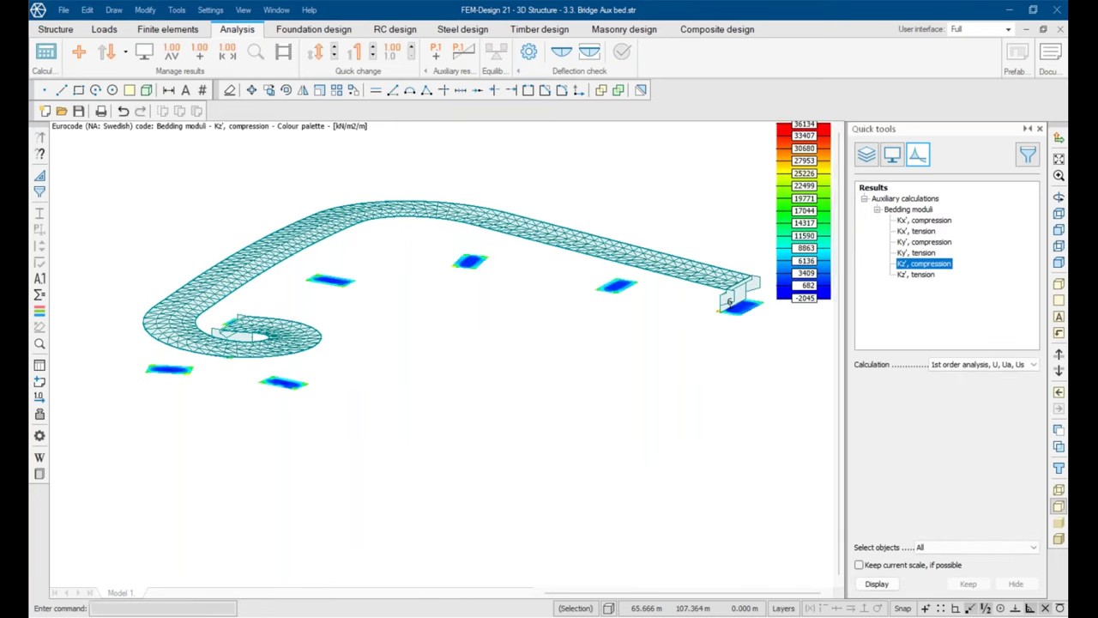
# Step: Examine how the vertical bedding moduli vary between the centre and edges of the foundation slabs
pyautogui.keyDown('shift'); pyautogui.moveTo(561, 306); pyautogui.dragTo(770, 385, button='middle'); pyautogui.keyUp('shift')
pyautogui.moveTo(240, 408); pyautogui.dragTo(421, 358, button='middle')
pyautogui.scroll(5, 258, 442)
pyautogui.scroll(3, 266, 442)
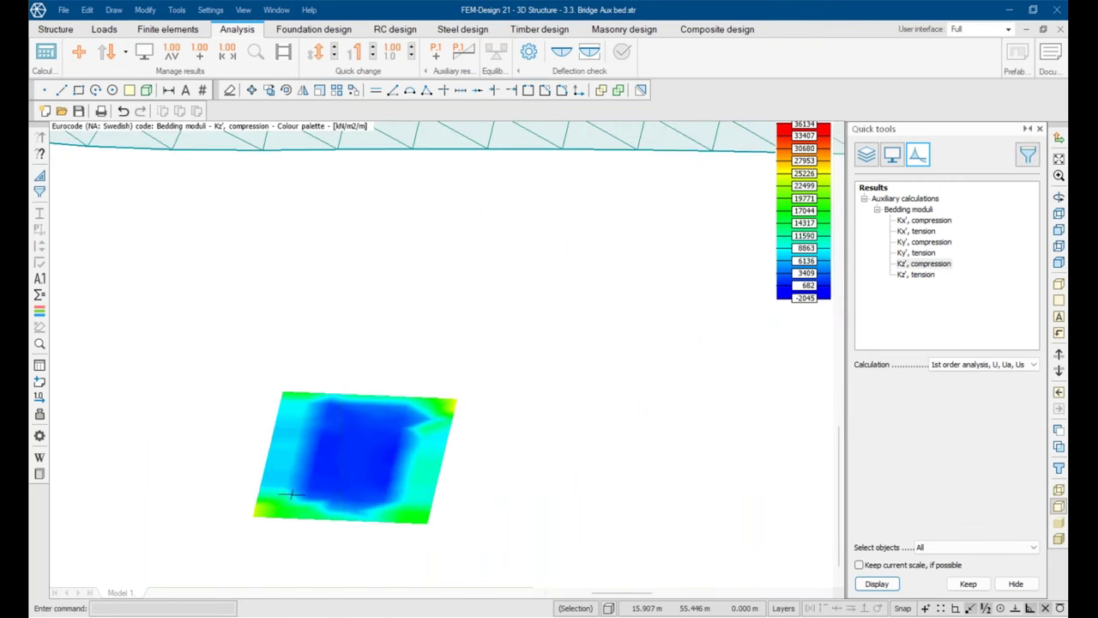
pyautogui.scroll(-6, 403, 502)
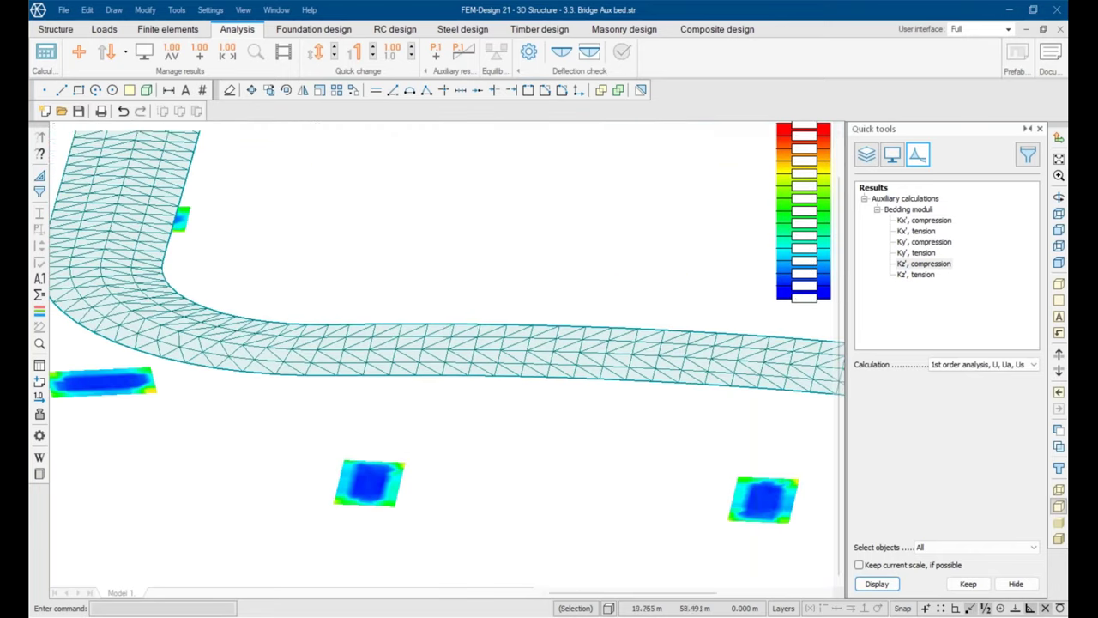
pyautogui.moveTo(246, 446); pyautogui.dragTo(357, 495, button='middle')
pyautogui.scroll(-2, 309, 471)
# Step: Run the static analysis for the load combinations
pyautogui.click(45, 54)
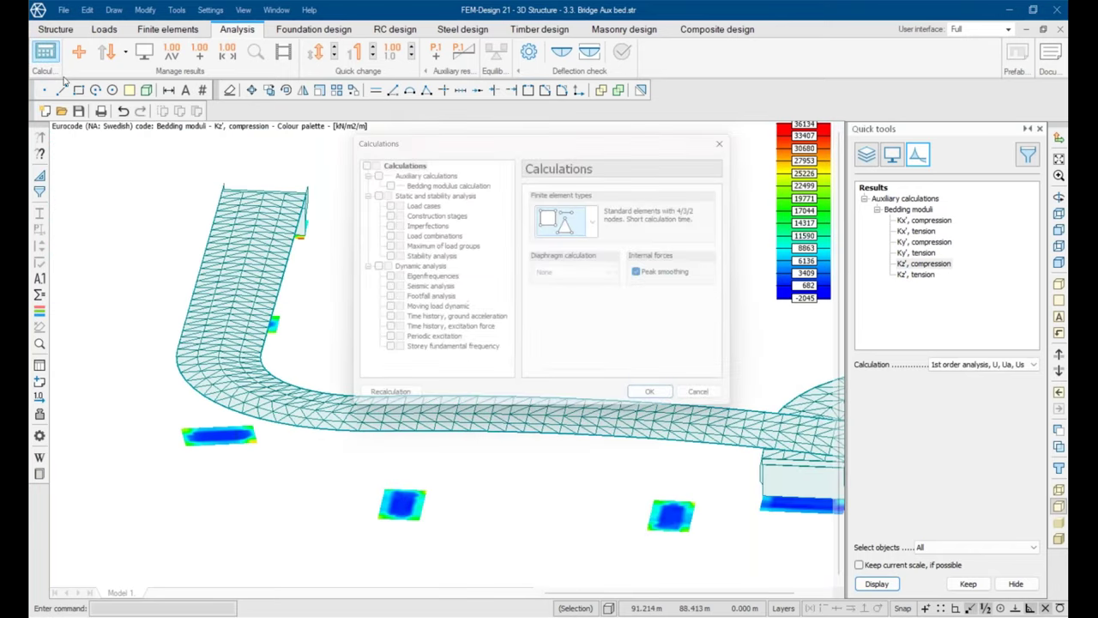
pyautogui.click(384, 237)
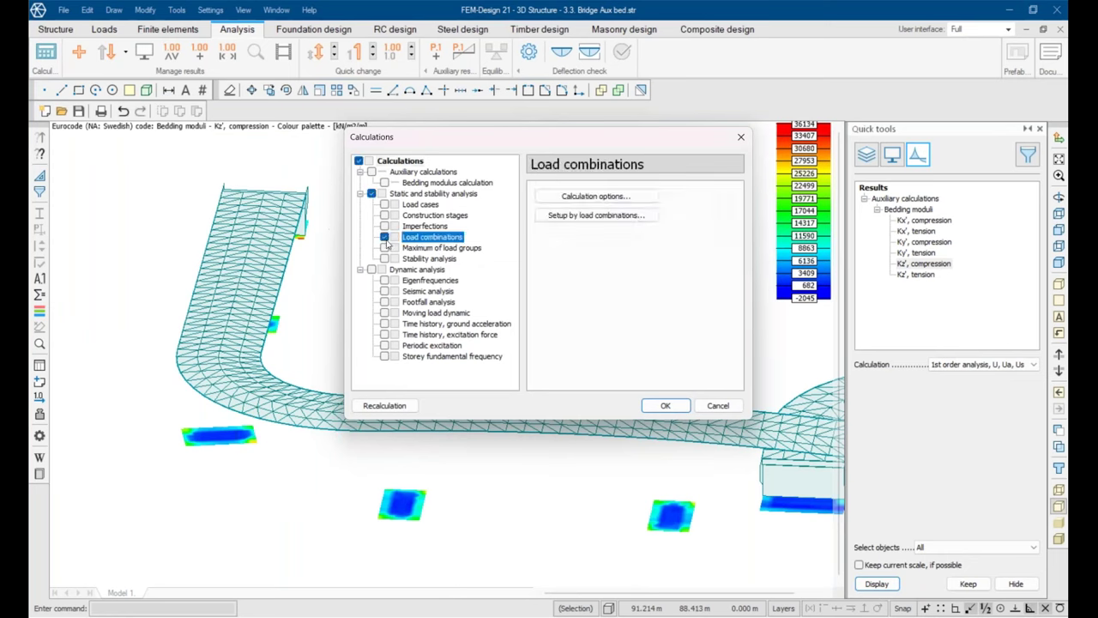
pyautogui.click(665, 406)
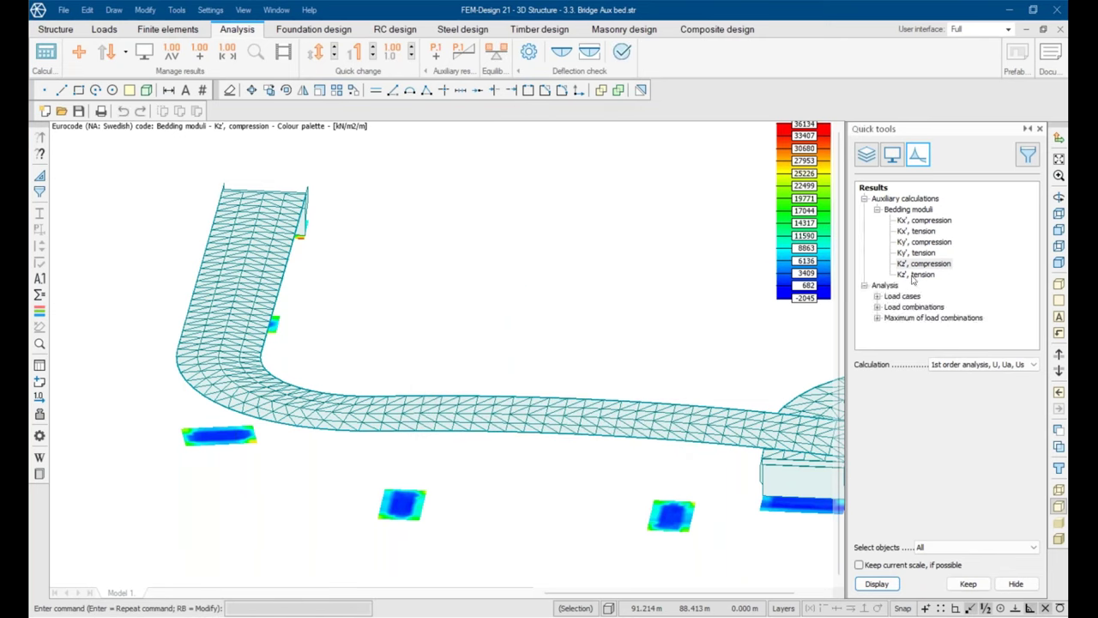
# Step: Display the SLS load combination reactions, hiding the point force components and the resultant forces and moments
pyautogui.click(878, 308)
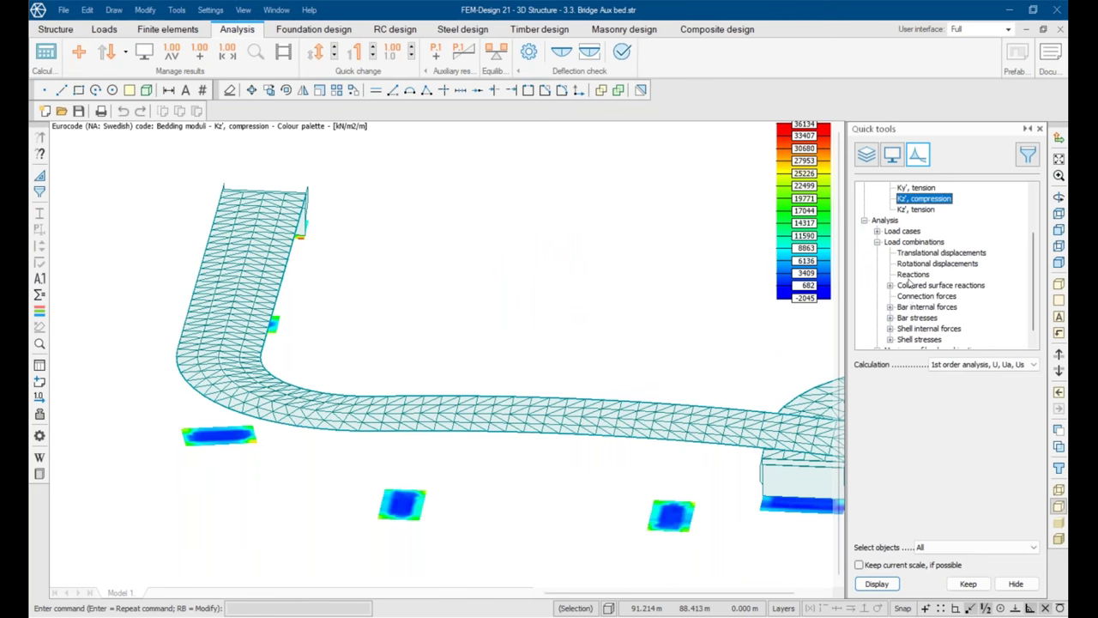
pyautogui.click(911, 274)
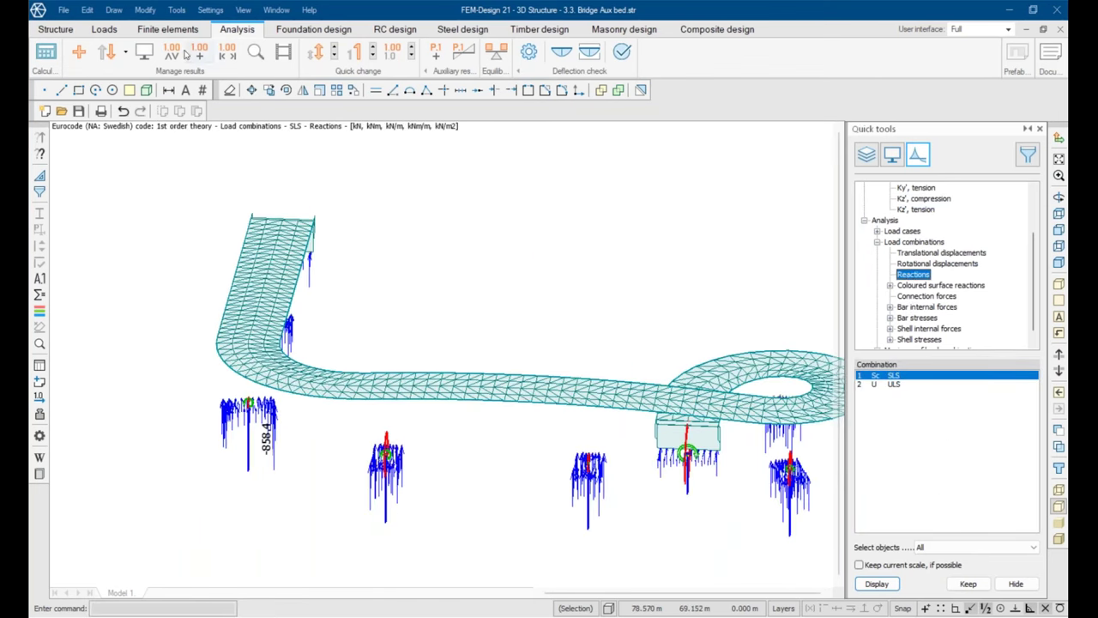
pyautogui.click(145, 53)
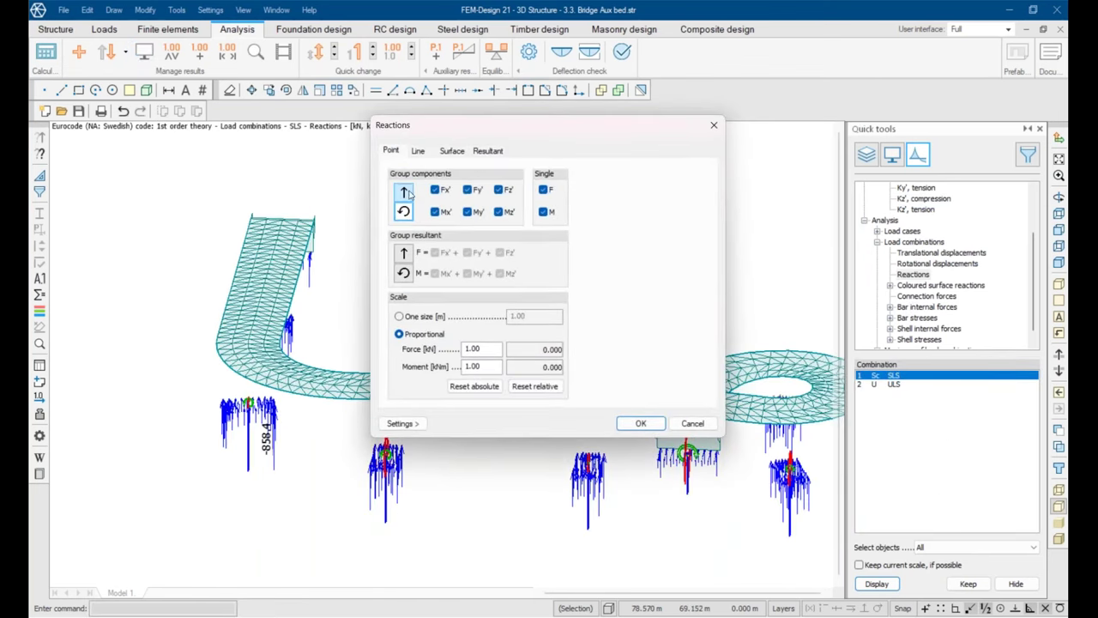
pyautogui.click(408, 195)
pyautogui.click(452, 150)
pyautogui.click(439, 191)
pyautogui.click(487, 150)
pyautogui.click(403, 195)
pyautogui.click(404, 211)
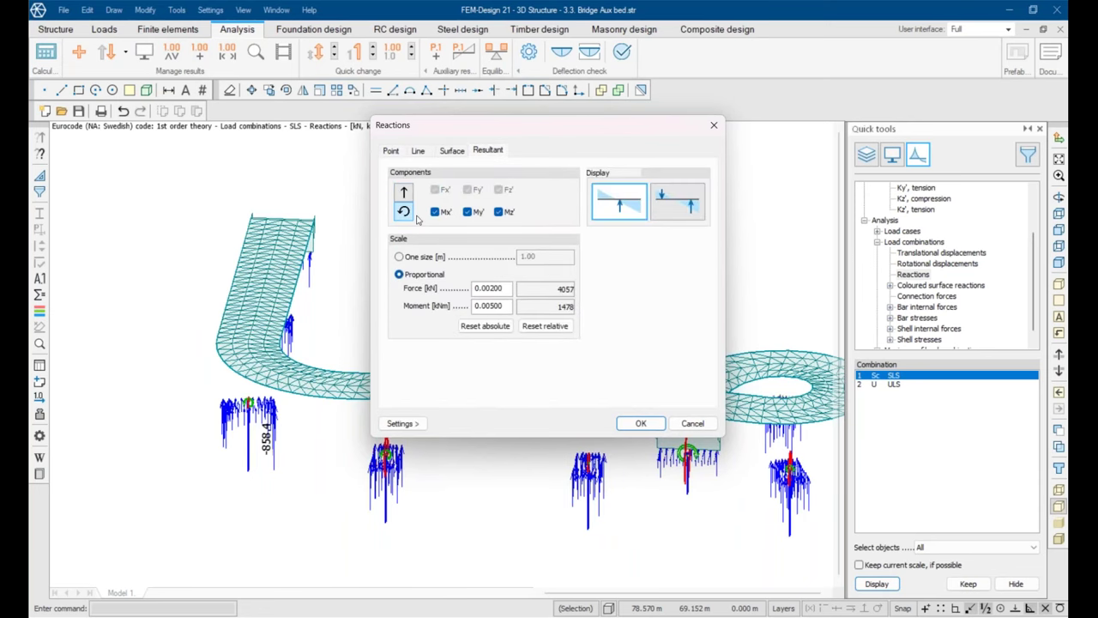
pyautogui.click(635, 428)
# Step: Examine the distribution of the SLS surface reactions beneath a single column foundation
pyautogui.moveTo(627, 444); pyautogui.dragTo(338, 429, button='middle')
pyautogui.moveTo(461, 429); pyautogui.dragTo(300, 441, button='middle')
pyautogui.scroll(5, 482, 264)
pyautogui.moveTo(523, 319); pyautogui.dragTo(552, 416, button='middle')
pyautogui.scroll(4, 506, 267)
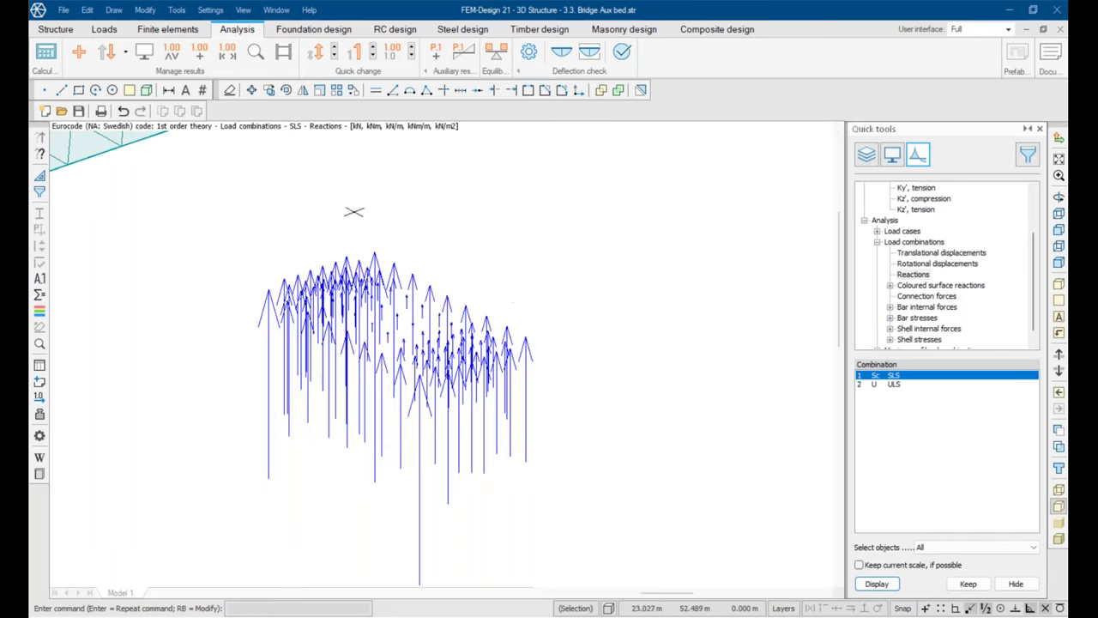
# Step: Display the bar normal force N for the SLS combination as a graph
pyautogui.click(890, 307)
pyautogui.click(912, 286)
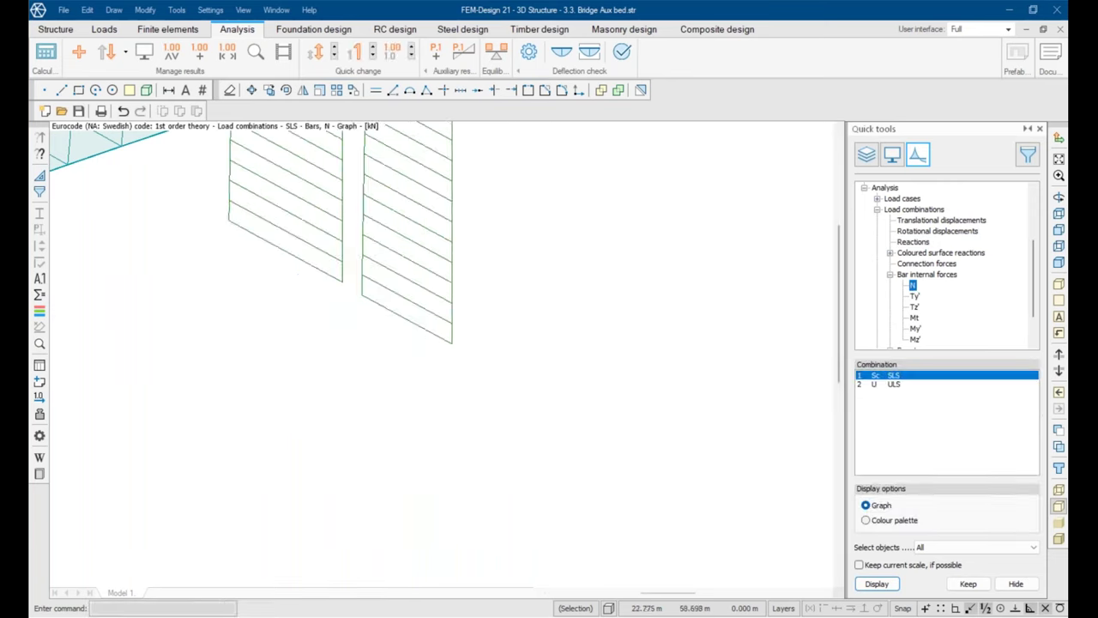
# Step: Display the SLS bar normal force N as a colour palette and generate automatic numeric values for all visible objects
pyautogui.click(866, 519)
pyautogui.click(876, 583)
pyautogui.scroll(-2, 463, 368)
pyautogui.keyDown('shift'); pyautogui.moveTo(360, 427); pyautogui.dragTo(319, 357, button='middle'); pyautogui.keyUp('shift')
pyautogui.moveTo(318, 358); pyautogui.dragTo(285, 340)
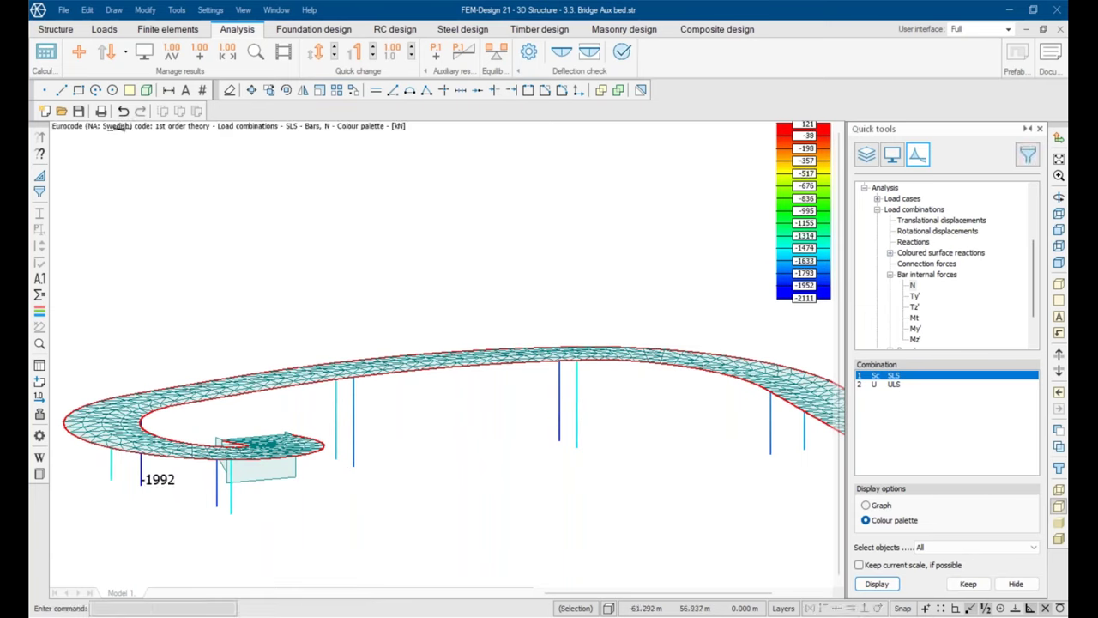
pyautogui.click(170, 54)
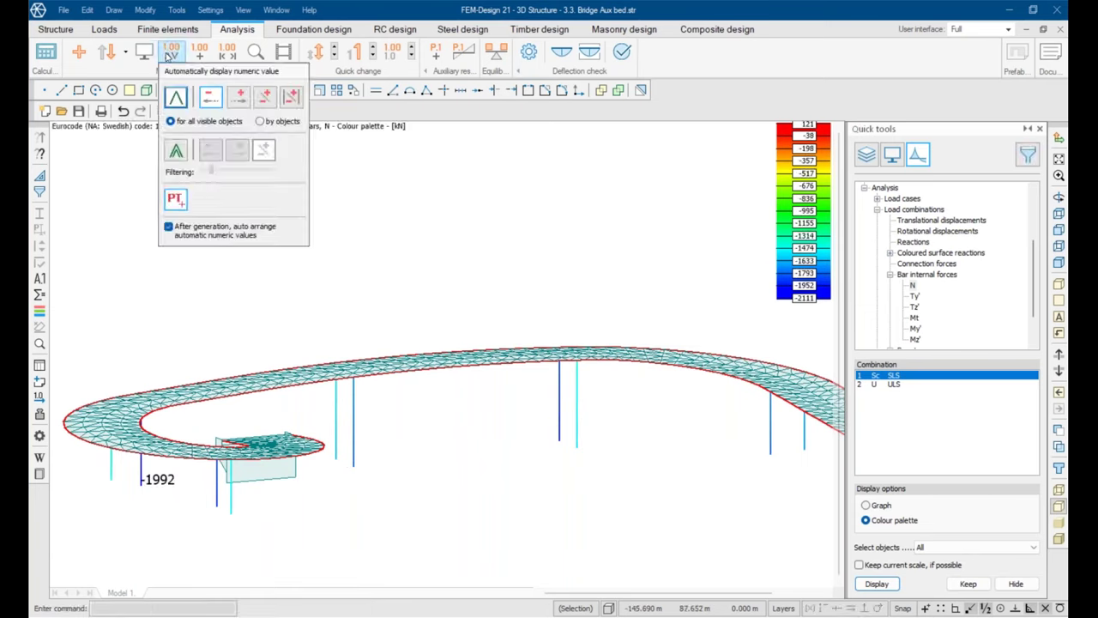
pyautogui.click(176, 101)
pyautogui.click(176, 101)
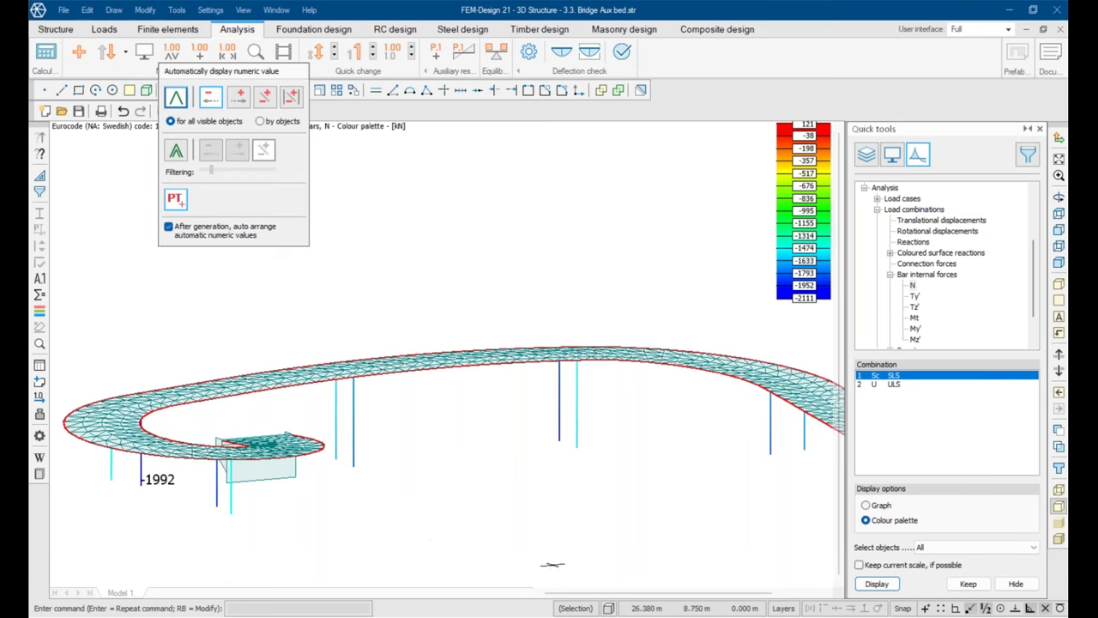
# Step: Switch to the 3.2 Bridge 3D Soil model and display the dead load bar normal force N as a colour palette
pyautogui.moveTo(665, 613)
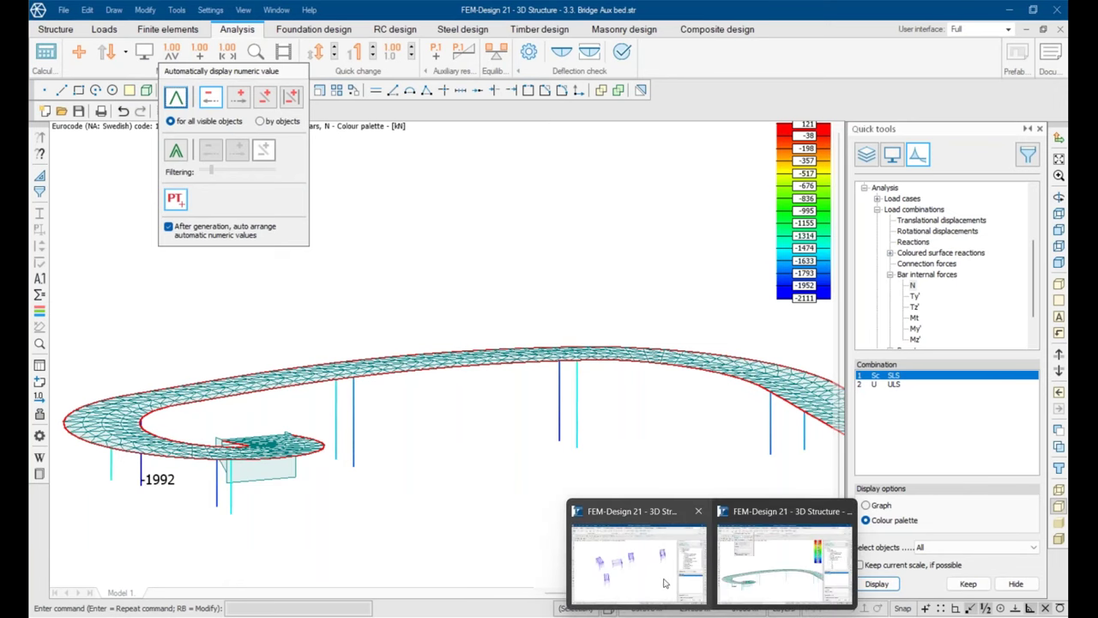
pyautogui.click(639, 562)
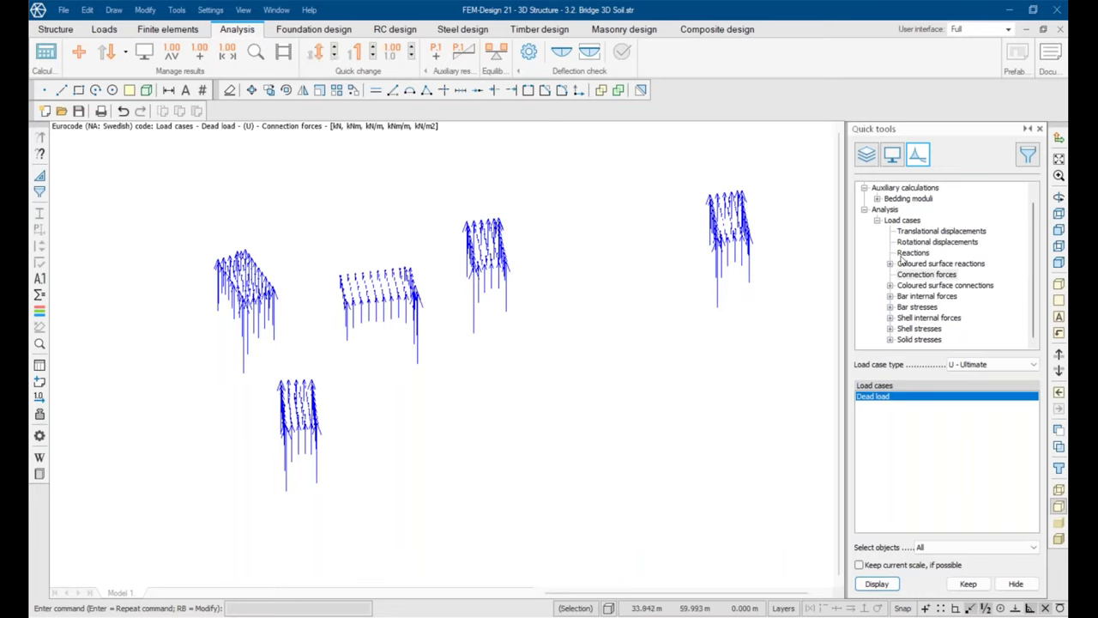
pyautogui.click(890, 296)
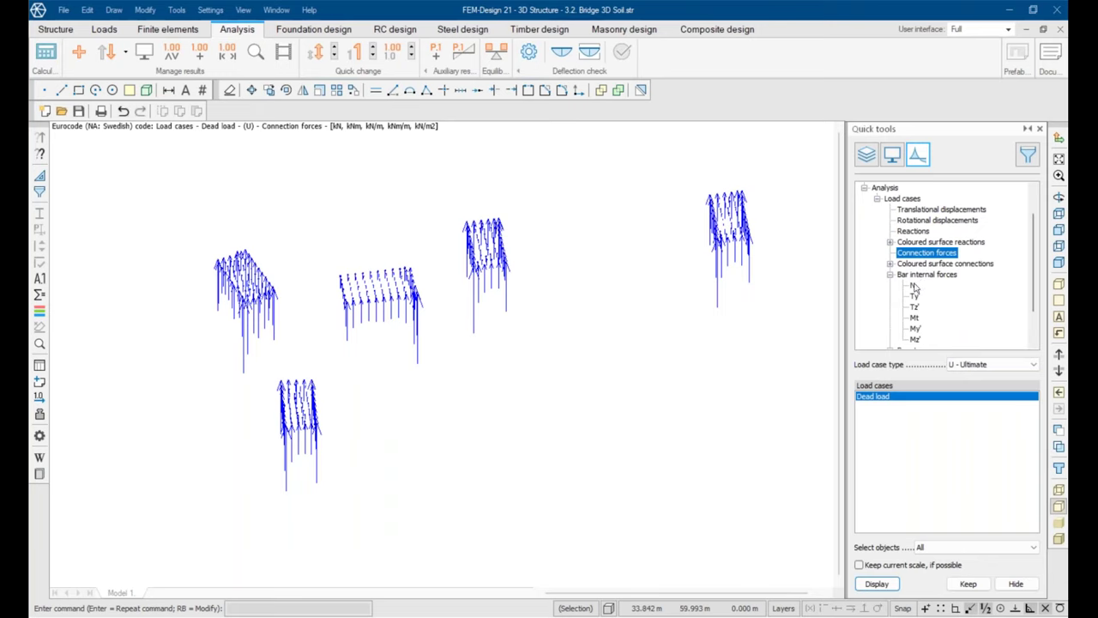
pyautogui.click(913, 285)
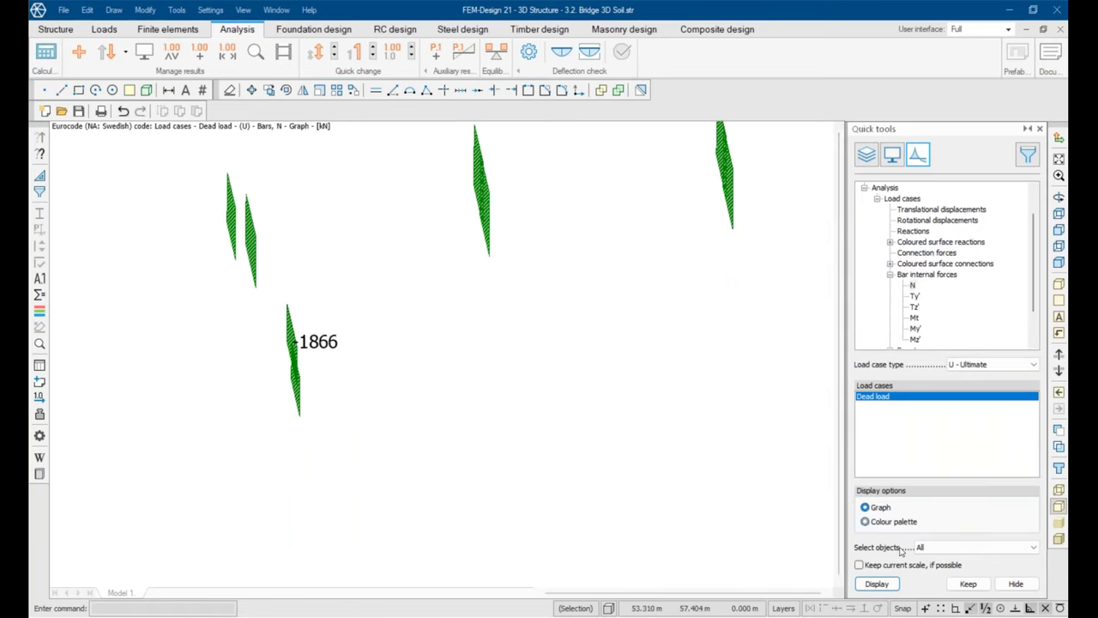
pyautogui.click(882, 583)
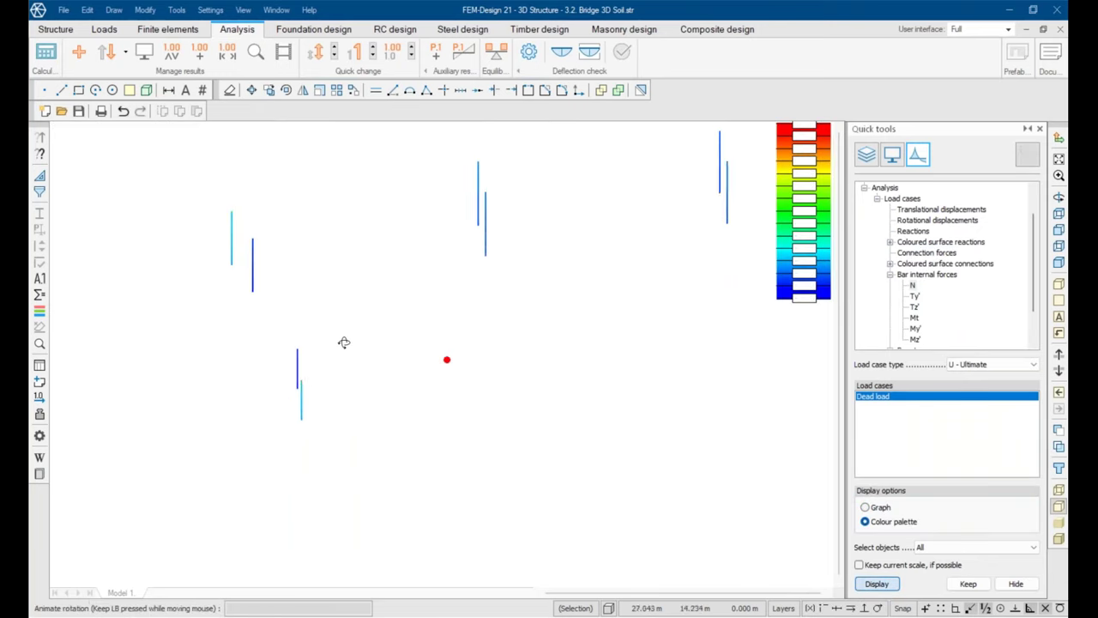
pyautogui.keyDown('shift'); pyautogui.moveTo(245, 332); pyautogui.dragTo(350, 343, button='middle'); pyautogui.keyUp('shift')
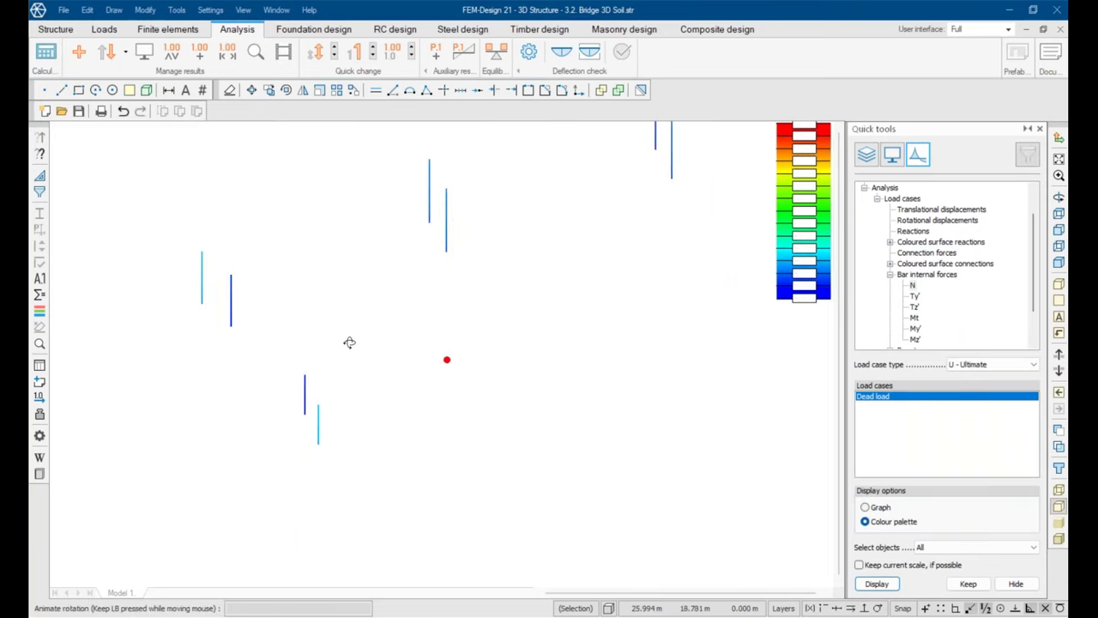
# Step: Generate automatic numeric values for the dead load normal forces of the visible columns
pyautogui.click(146, 52)
pyautogui.press('Escape')
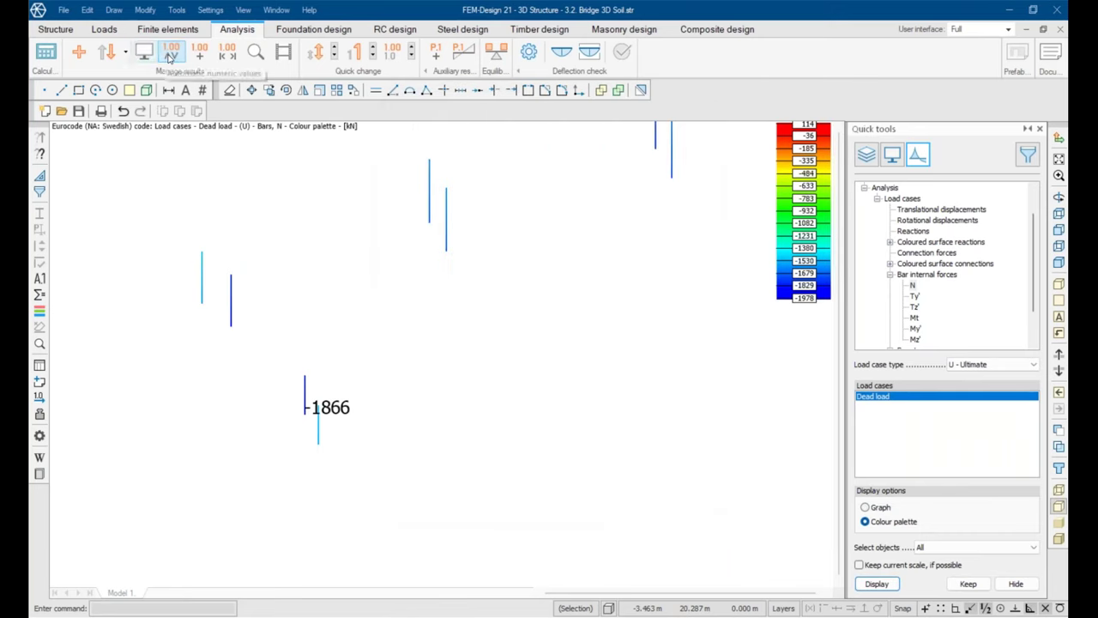
pyautogui.click(172, 52)
pyautogui.click(176, 99)
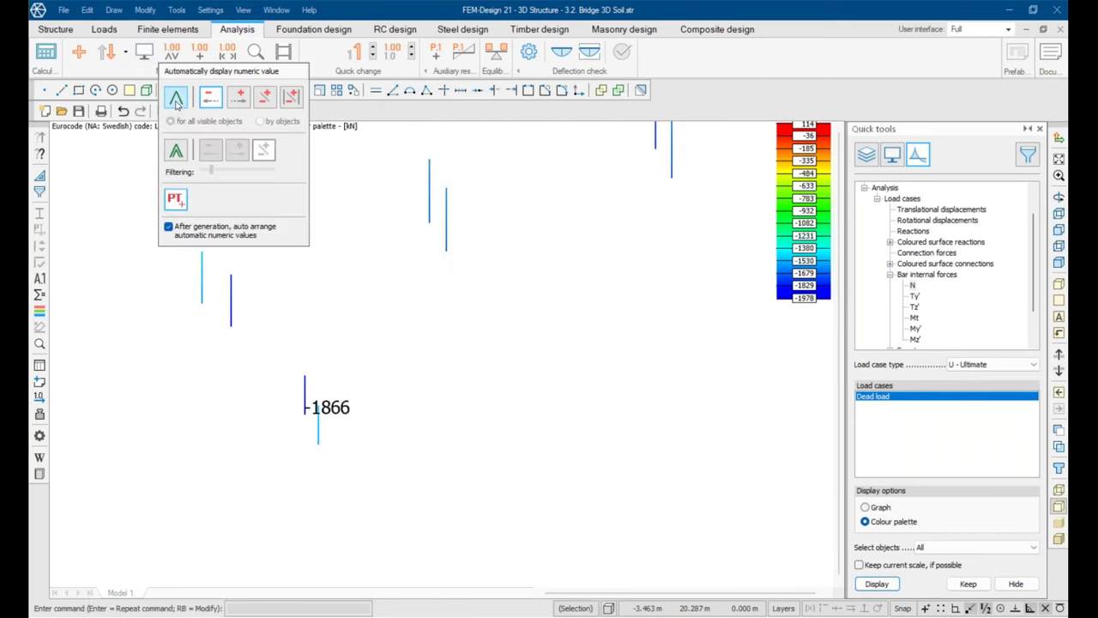
pyautogui.scroll(-5, 306, 303)
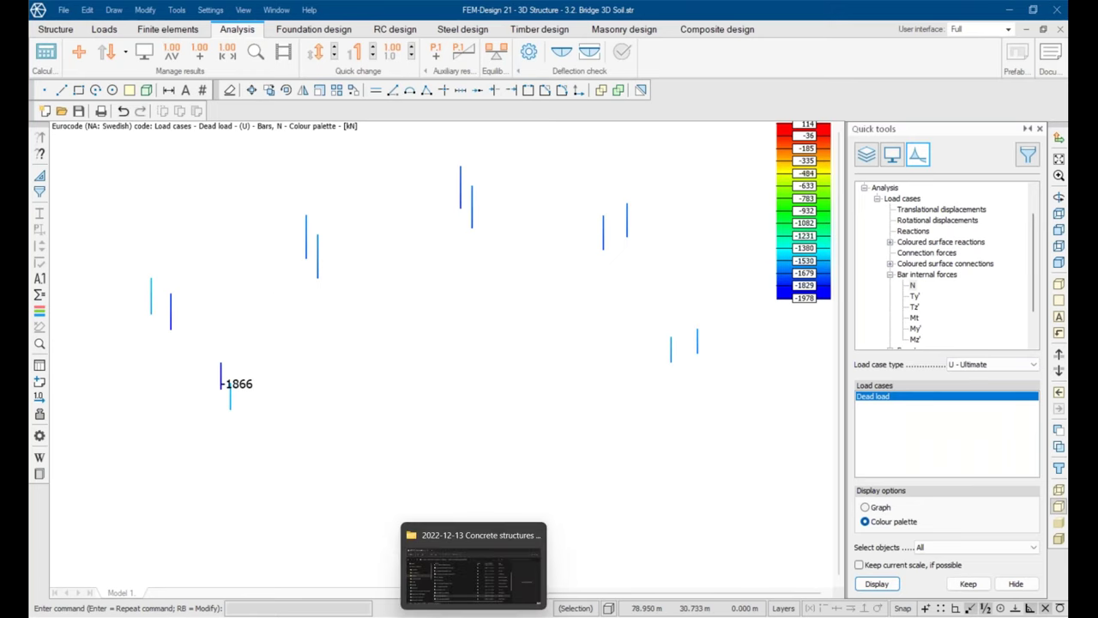
# Step: Switch to the file explorer window with the 2022-12-13 Concrete structures folder and open 3.4. Bridge Fix BC.str
pyautogui.click(469, 582)
pyautogui.scroll(-2, 326, 325)
pyautogui.click(318, 319)
pyautogui.doubleClick(318, 318)
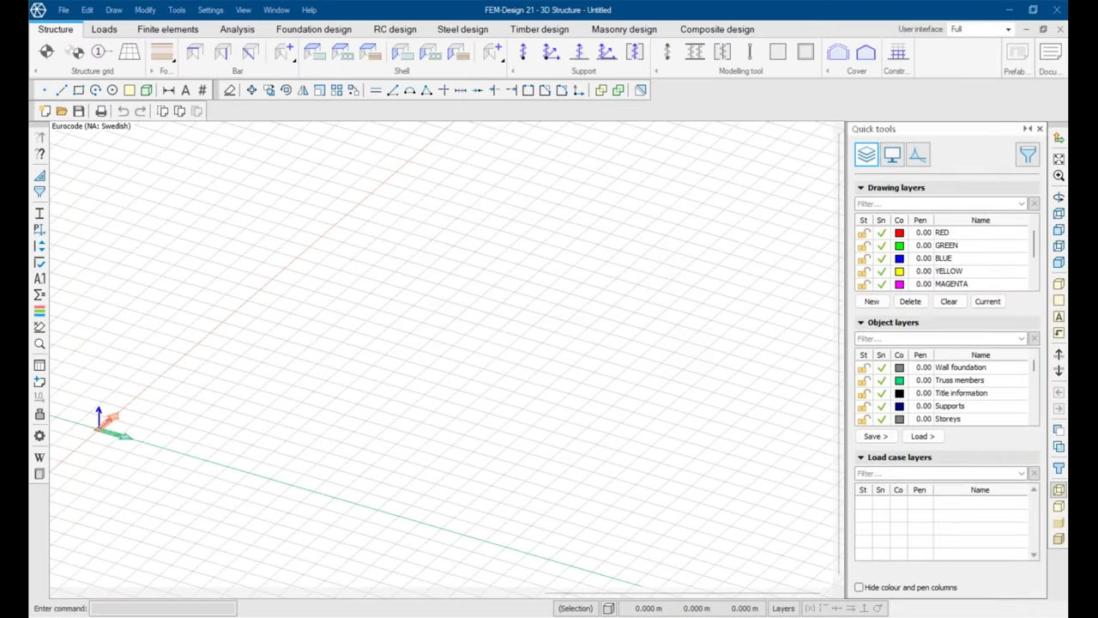
pyautogui.click(55, 29)
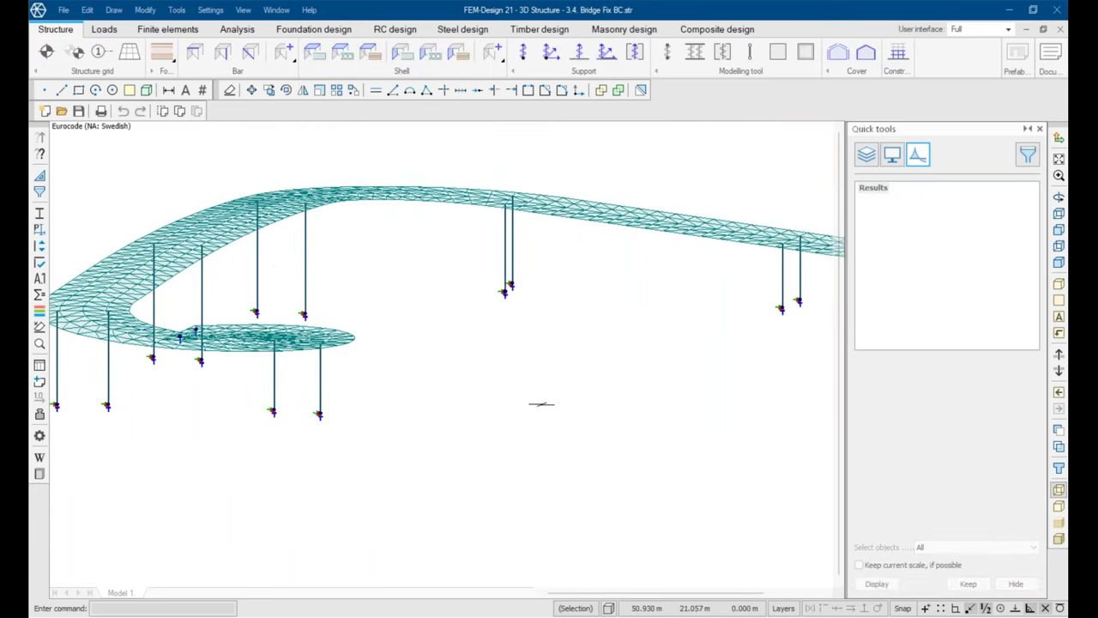
# Step: Examine the point supports beneath the columns of the fixed-boundary bridge model and its existing analysis results
pyautogui.keyDown('shift'); pyautogui.moveTo(558, 401); pyautogui.dragTo(366, 415, button='middle'); pyautogui.keyUp('shift')
pyautogui.scroll(-1, 365, 415)
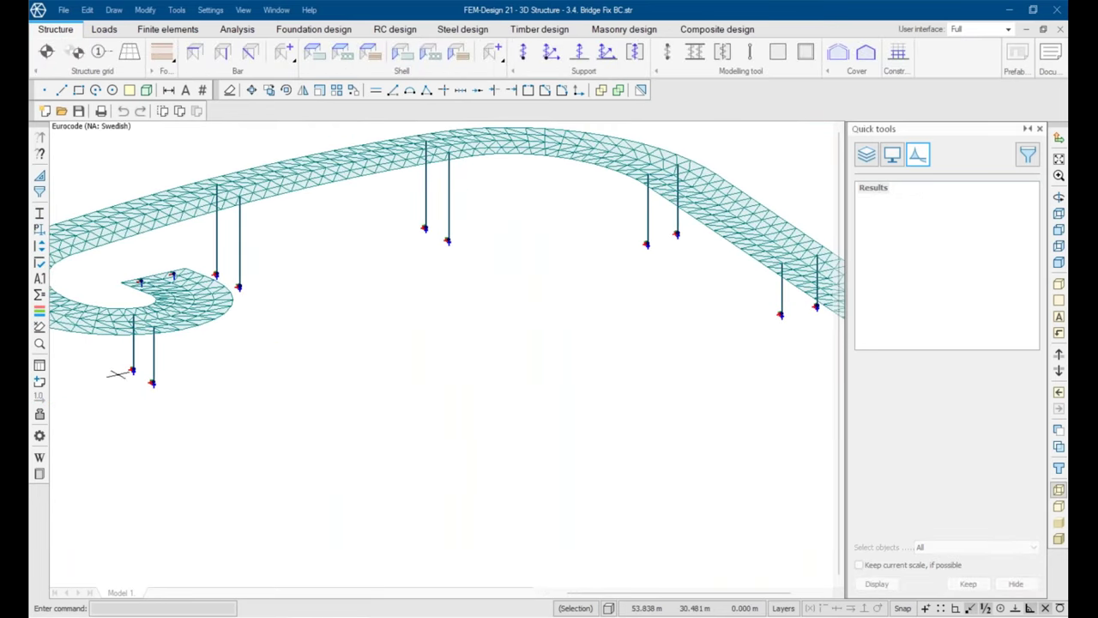
pyautogui.scroll(2, 201, 377)
pyautogui.scroll(2, 186, 437)
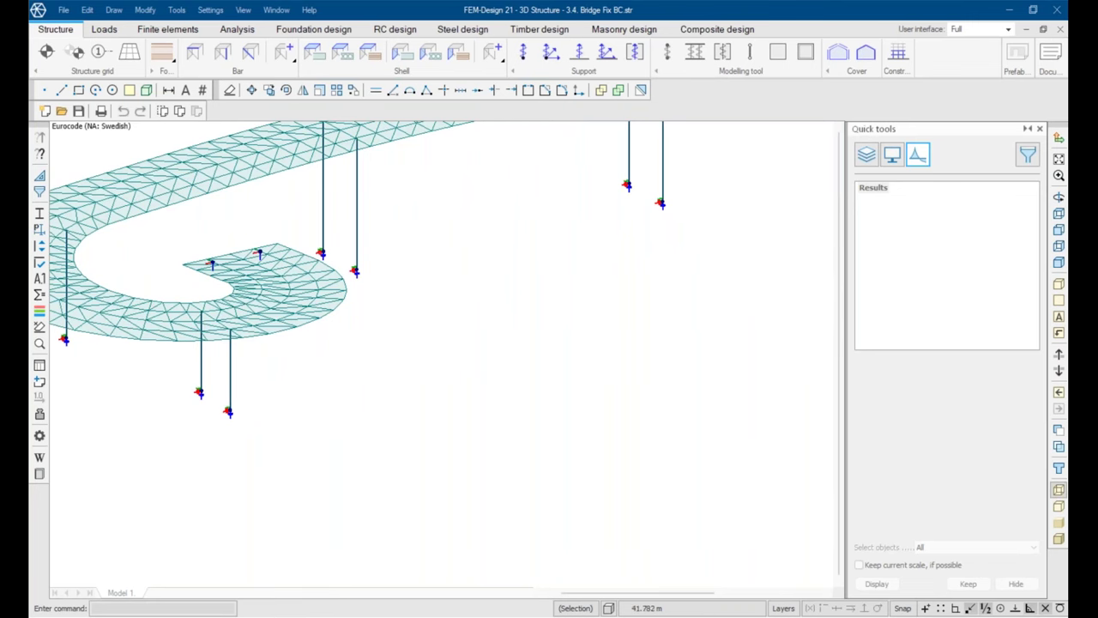
pyautogui.moveTo(130, 391); pyautogui.dragTo(215, 407, button='middle')
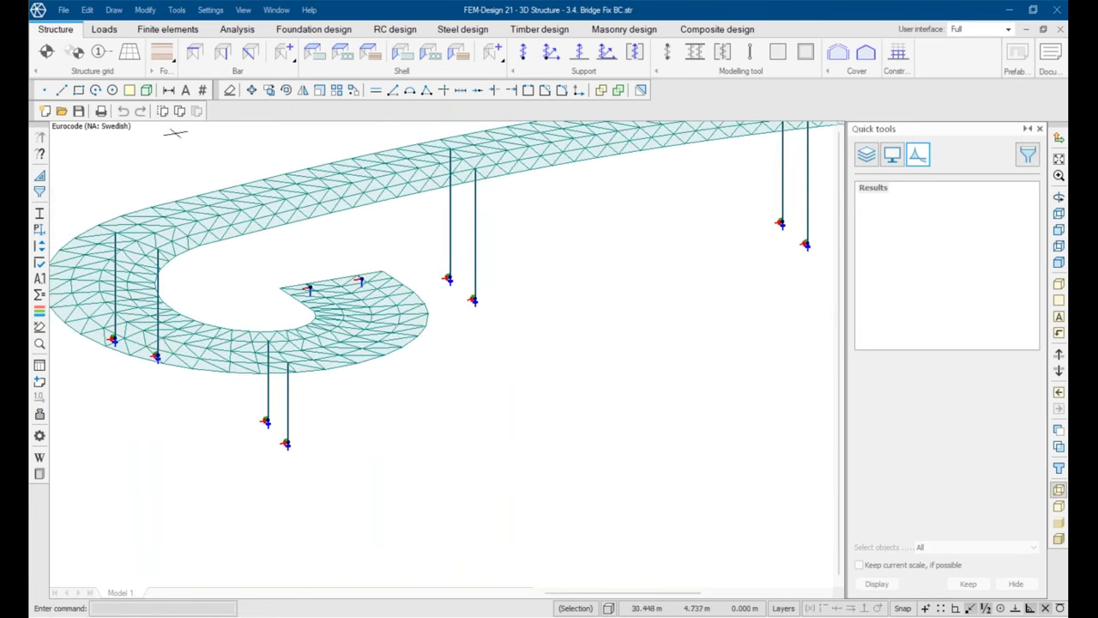
pyautogui.click(237, 29)
pyautogui.moveTo(480, 292); pyautogui.dragTo(532, 298, button='middle')
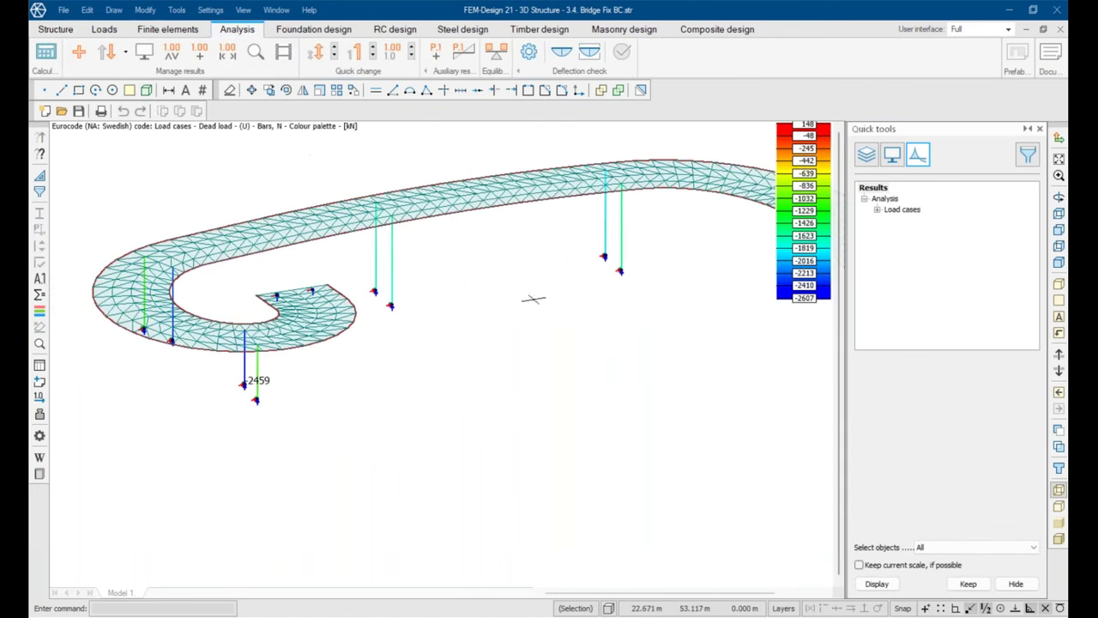
pyautogui.moveTo(352, 328); pyautogui.dragTo(390, 358, button='middle')
# Step: Display the bar normal force N for the Dead load case as a colour palette, focusing on the columns at the curled bridge end
pyautogui.click(876, 210)
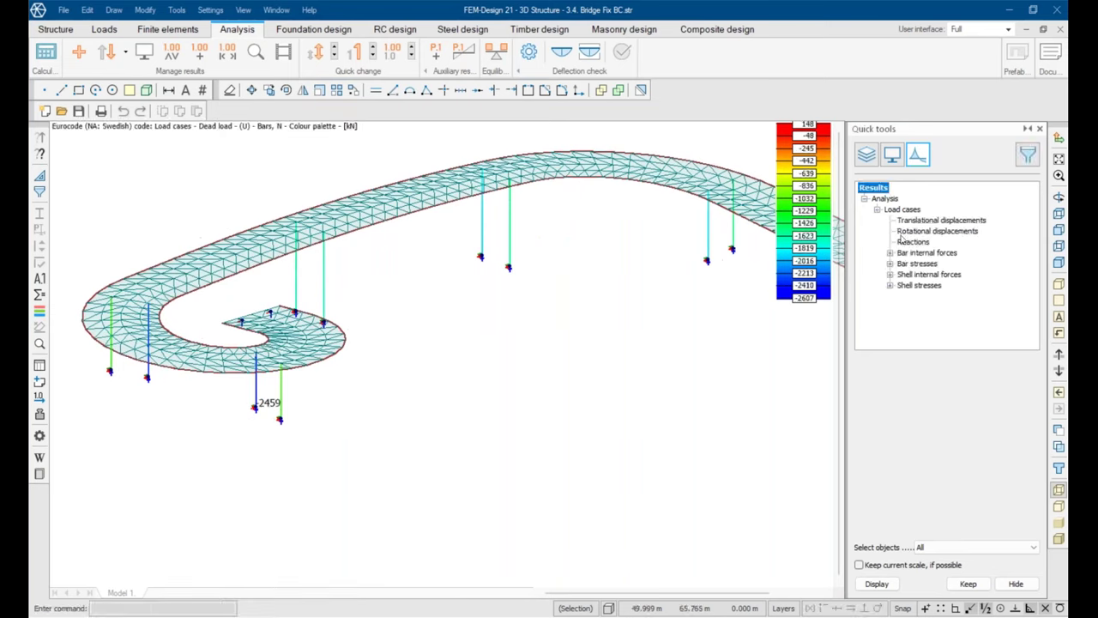
pyautogui.click(891, 253)
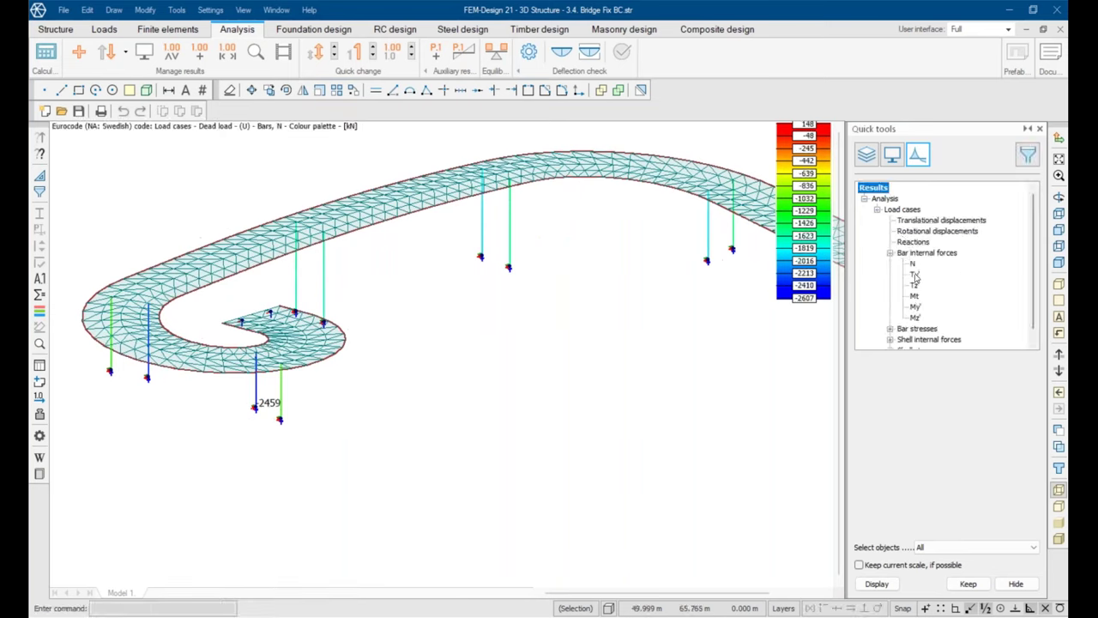
pyautogui.click(913, 264)
pyautogui.click(883, 522)
pyautogui.click(883, 583)
pyautogui.scroll(2, 214, 420)
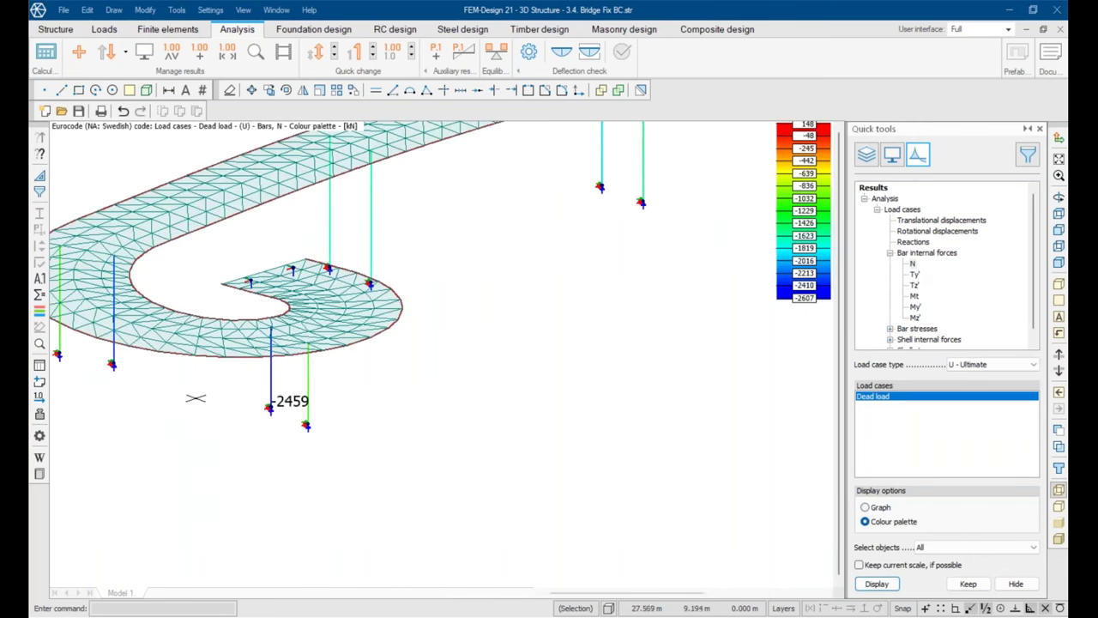
pyautogui.moveTo(196, 398); pyautogui.dragTo(248, 406, button='middle')
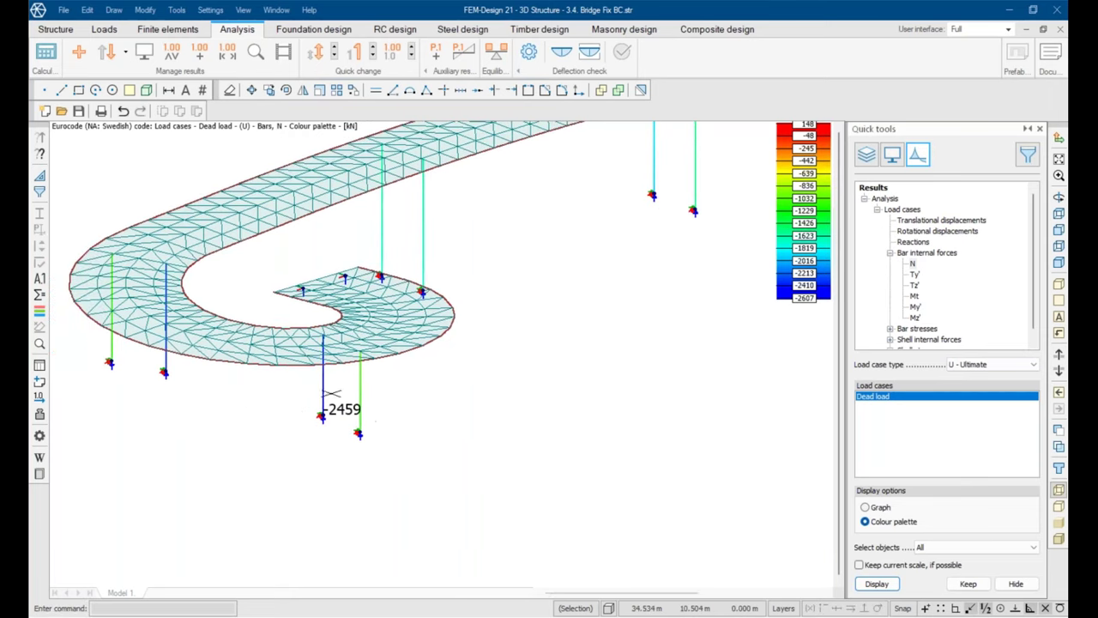
# Step: Switch to the PowerPoint webinar presentation and show the 3.4. Bridge Fixed BC slide on column normal forces
pyautogui.moveTo(656, 614)
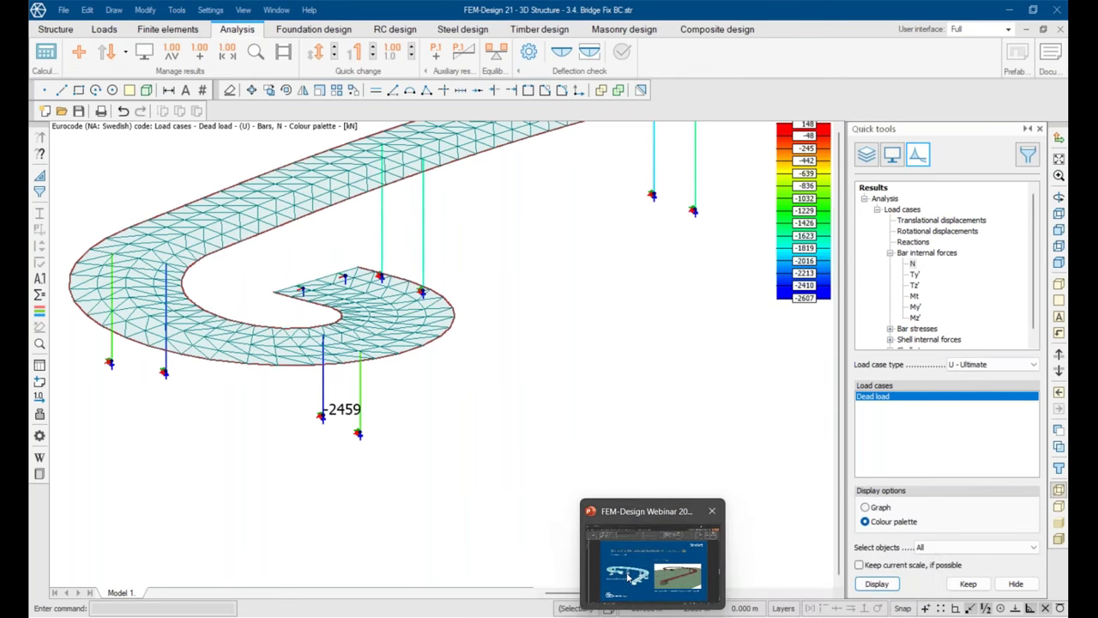
pyautogui.click(629, 577)
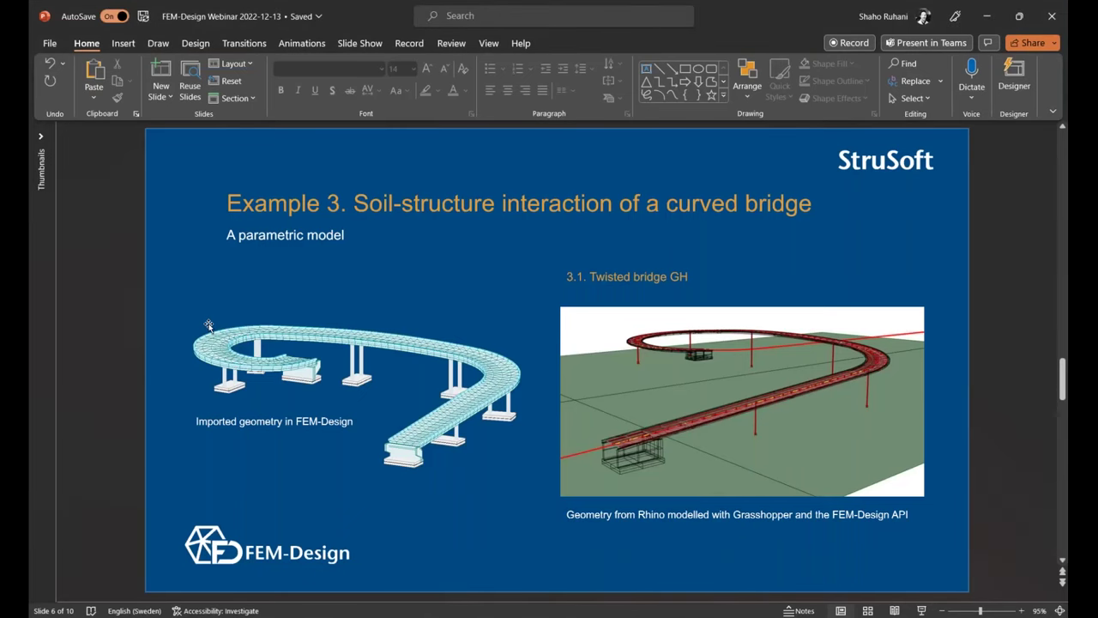
pyautogui.scroll(-3, 209, 328)
pyautogui.scroll(-4, 209, 325)
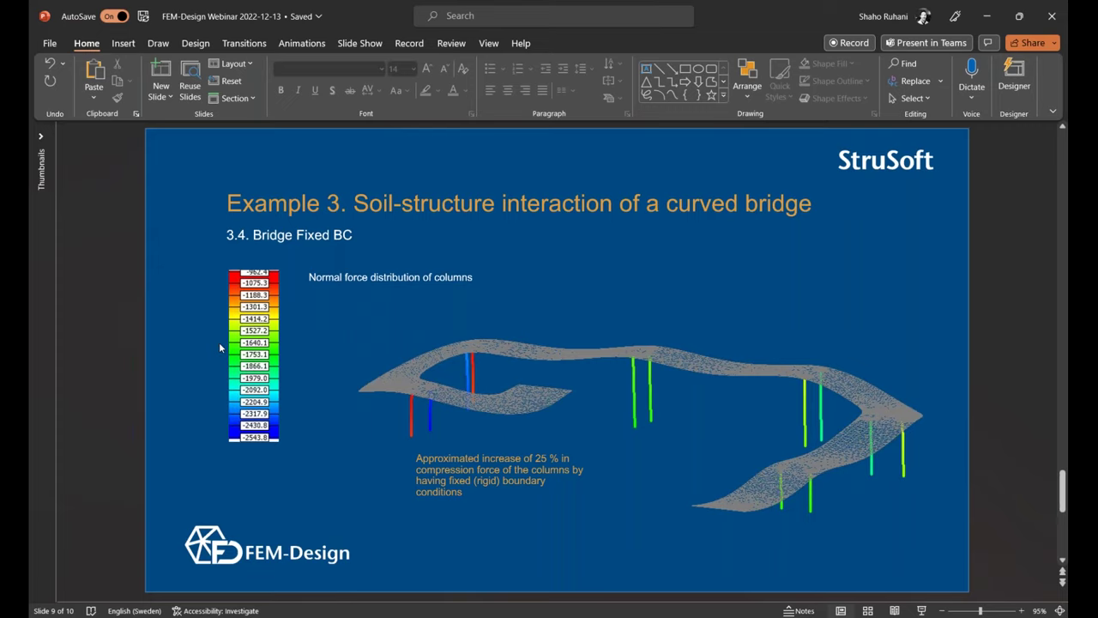
# Step: Review the slides from 3.3. Bridge Aux bed back to Example 1 on support stiffness, then return to Example 2
pyautogui.scroll(1, 315, 316)
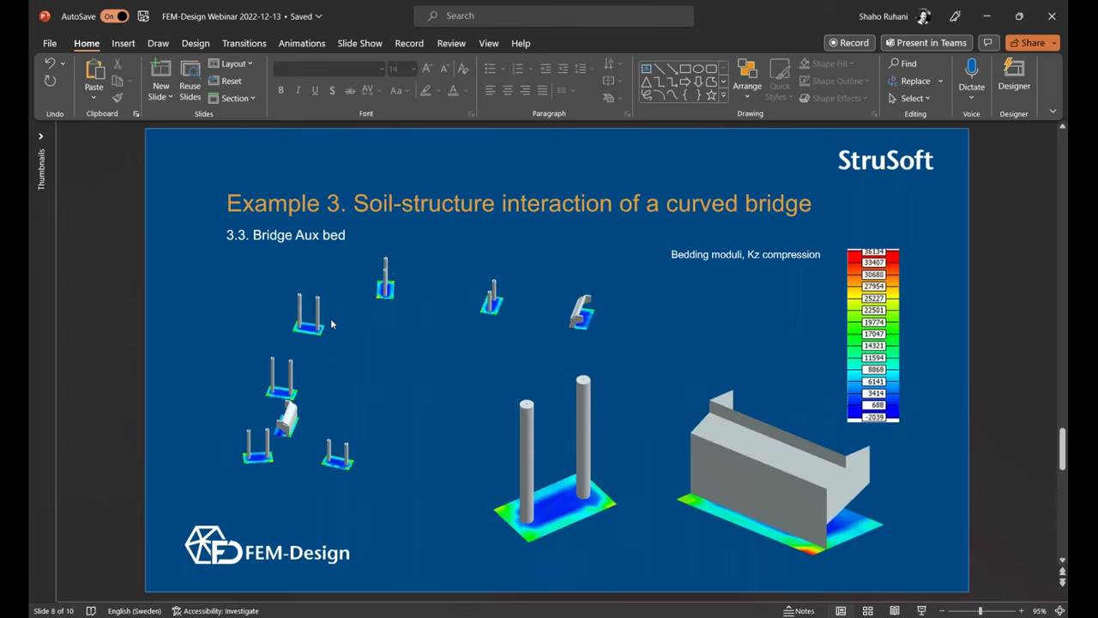
pyautogui.scroll(1, 422, 370)
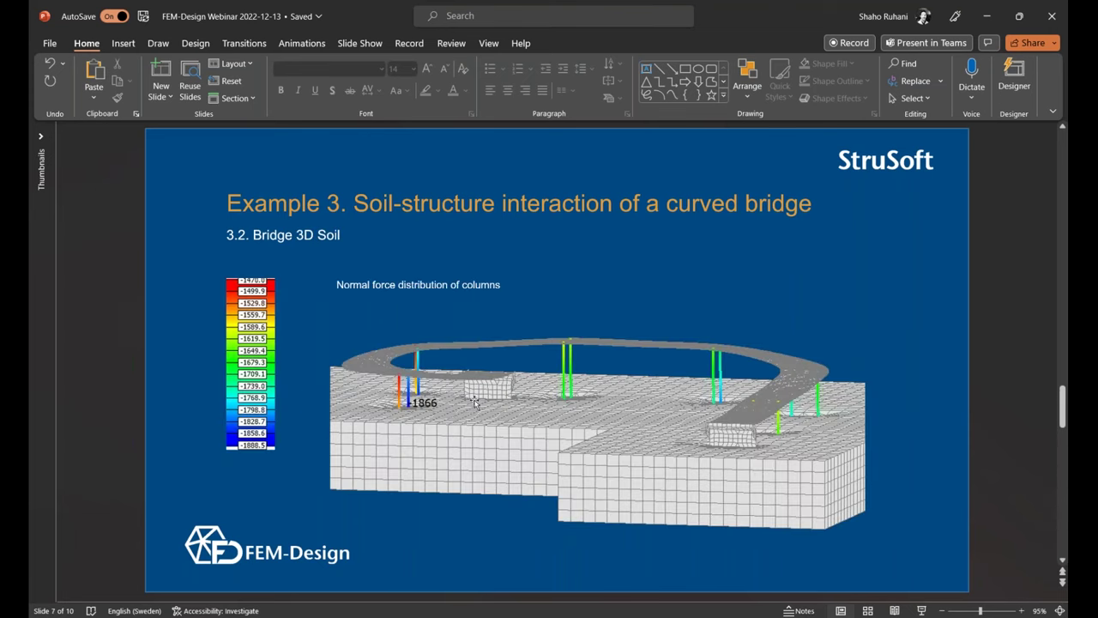
pyautogui.scroll(1, 470, 422)
pyautogui.scroll(2, 470, 422)
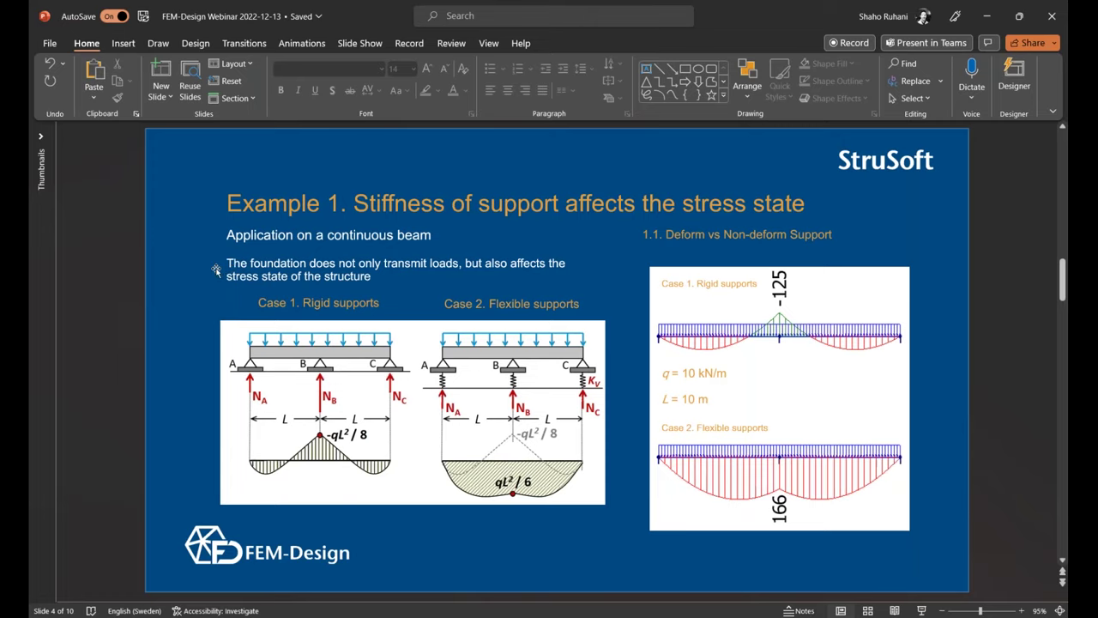
pyautogui.scroll(-1, 216, 272)
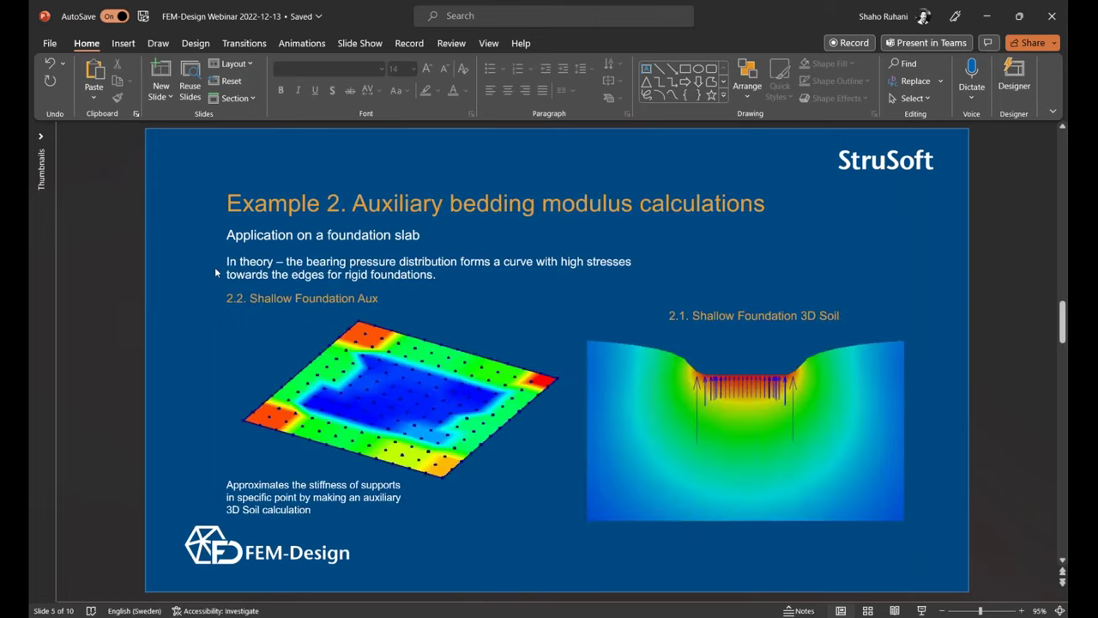
# Step: Advance the presentation to the closing slide with the presenters' contact details
pyautogui.scroll(-1, 216, 272)
pyautogui.scroll(-4, 215, 272)
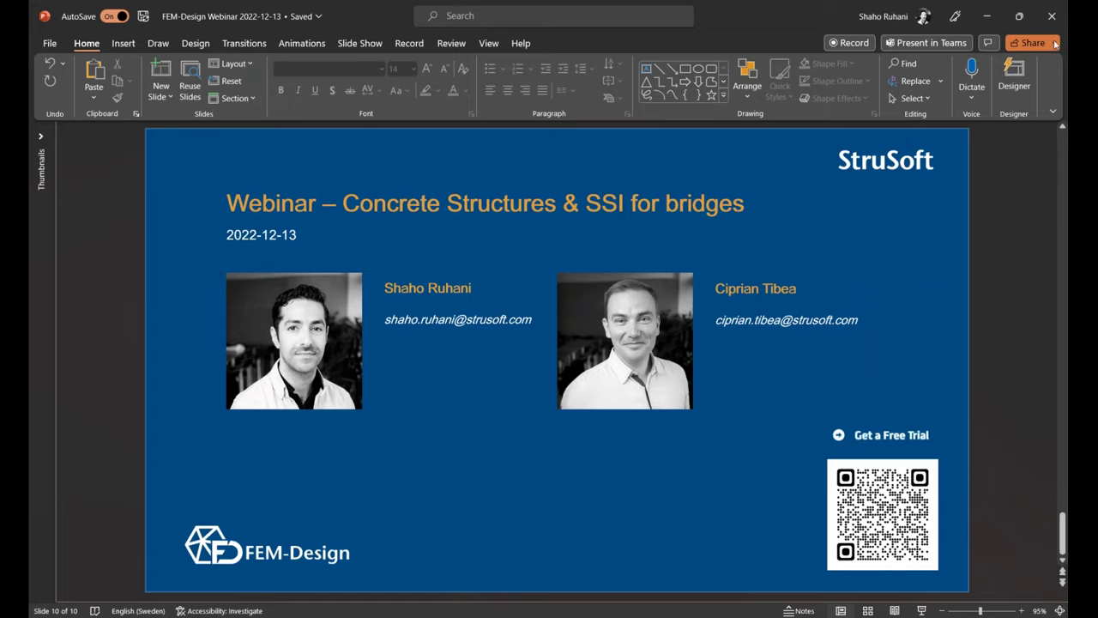
pyautogui.hotkey('alt', 'Tab')
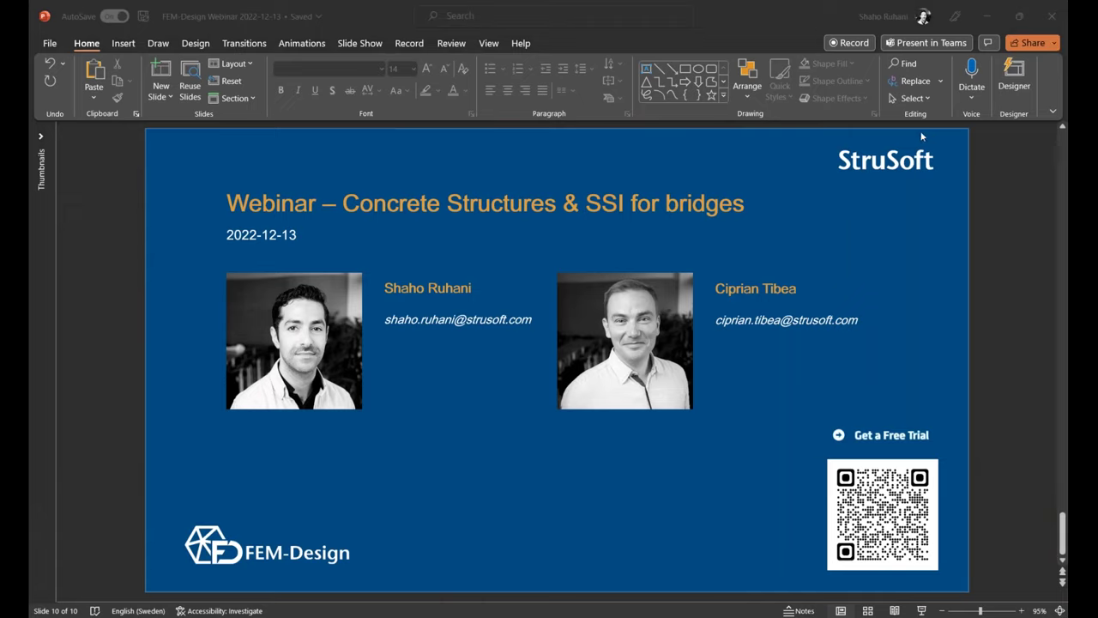